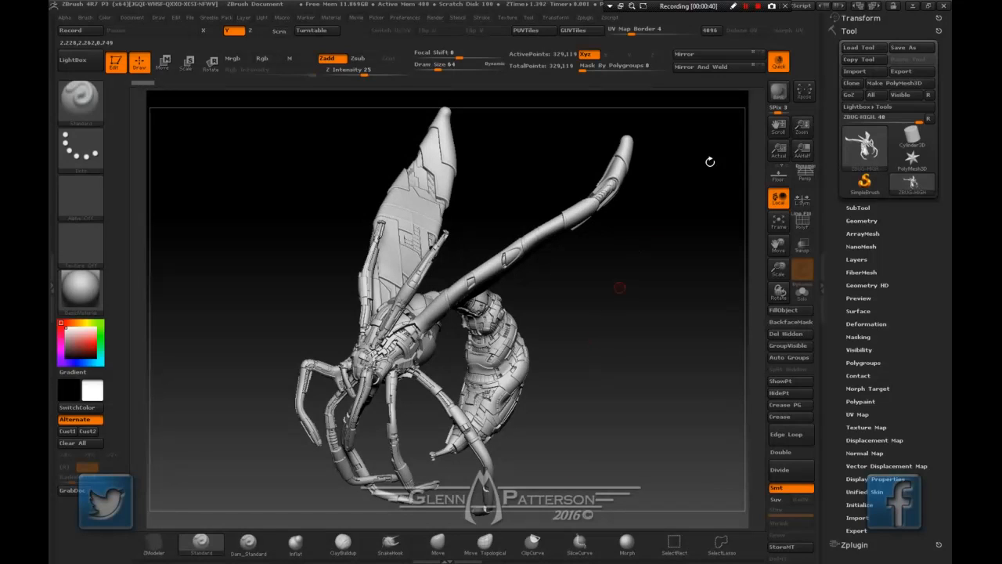
Switch to the Gumroad store page in the browser and view both preview images of the ZFlower product.
{"action": "left_click", "coordinate": [906, 6]}
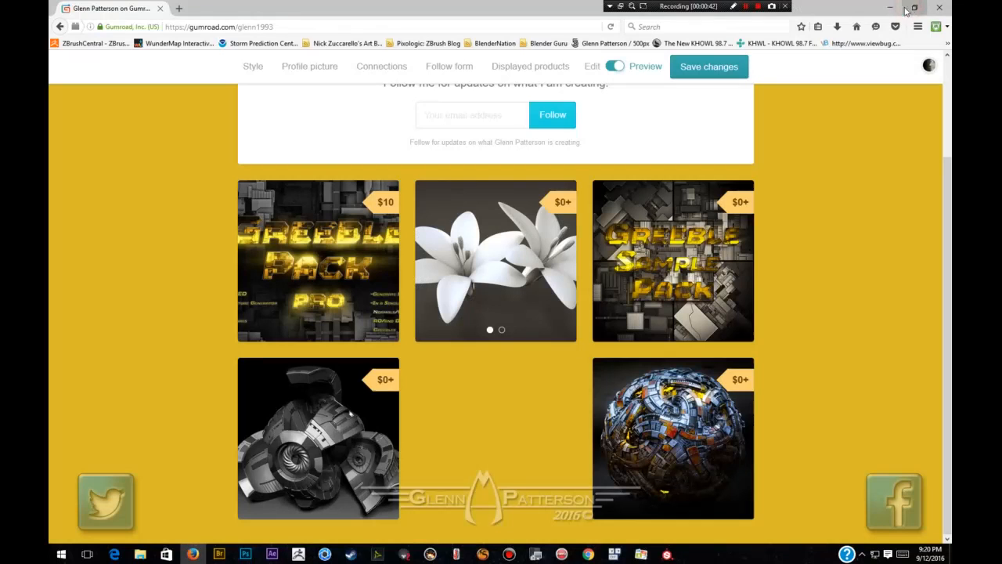
{"action": "scroll", "coordinate": [843, 353], "scroll_direction": "up", "scroll_amount": 1}
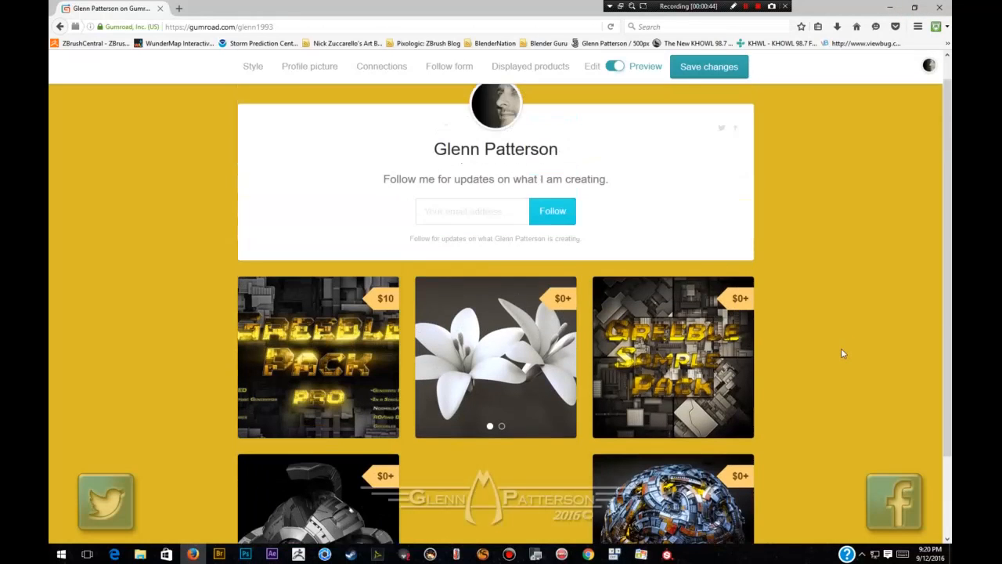
{"action": "scroll", "coordinate": [843, 353], "scroll_direction": "down", "scroll_amount": 1}
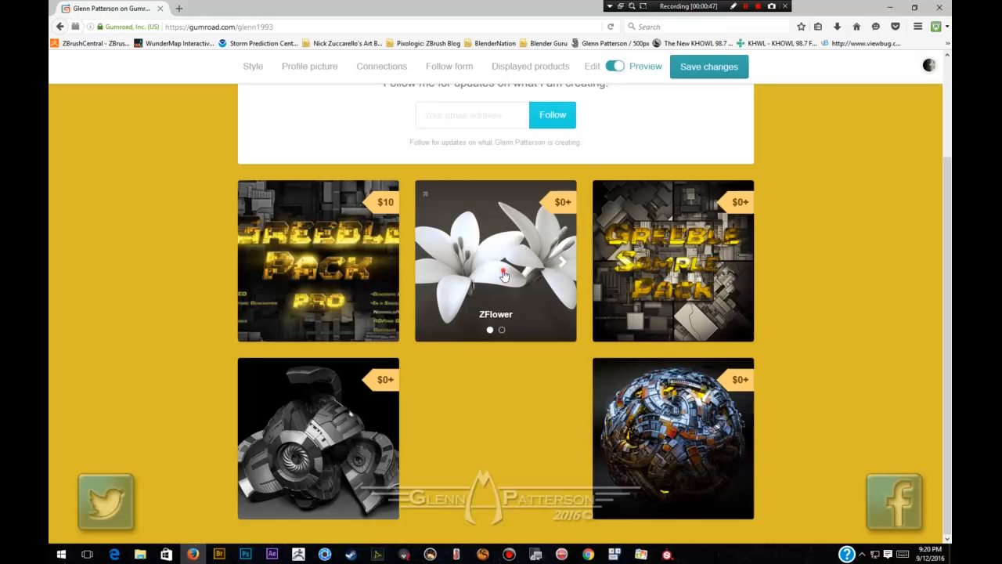
{"action": "left_click", "coordinate": [503, 274]}
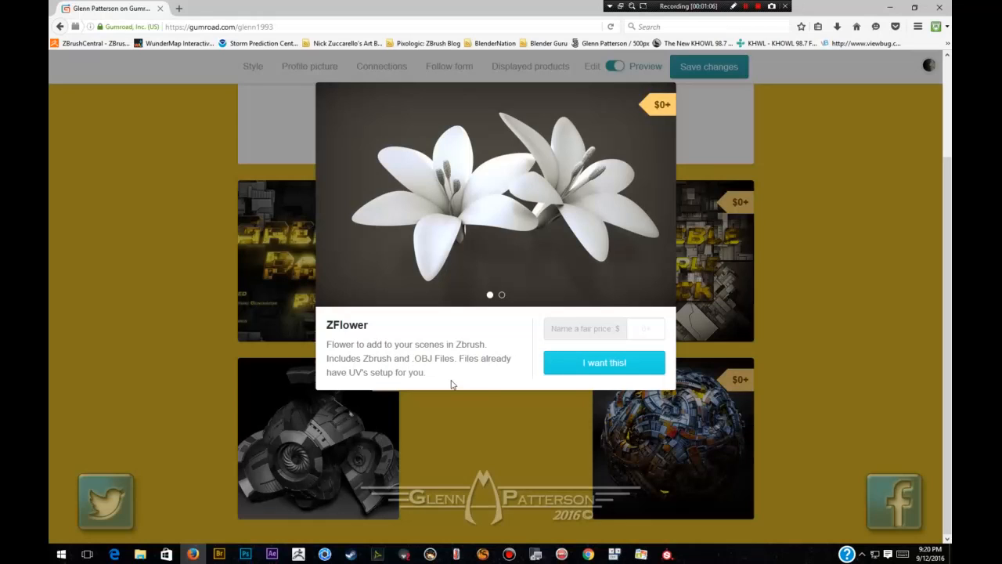
{"action": "left_click", "coordinate": [502, 296]}
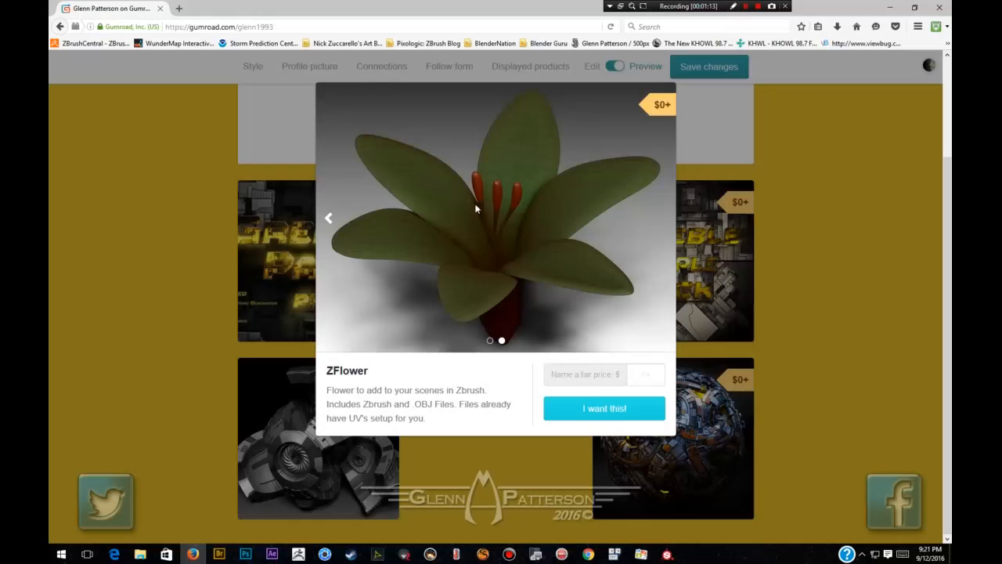
{"action": "left_click", "coordinate": [843, 274]}
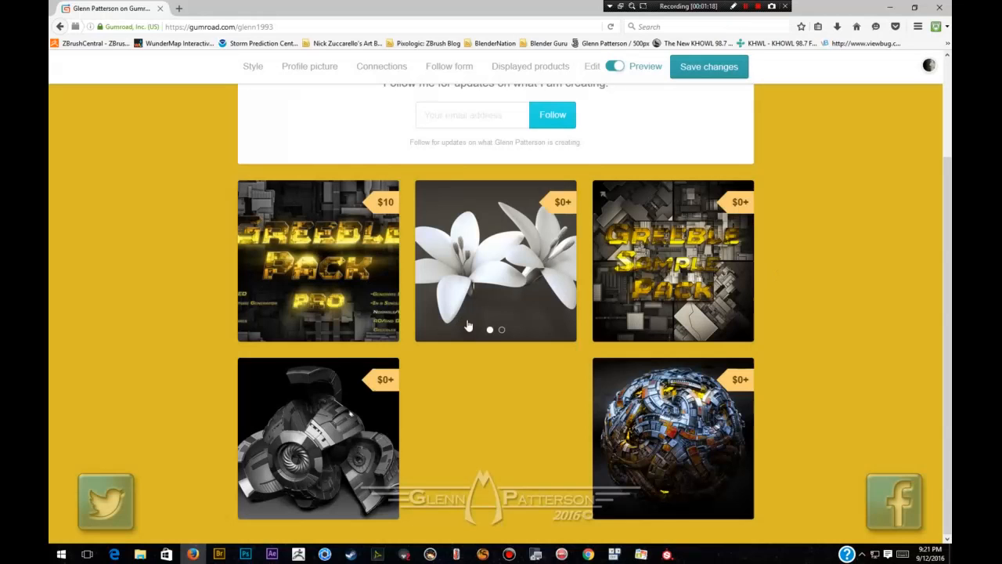
Switch back to ZBrush and look over the complete mechanical insect model from slightly different angles.
{"action": "left_click", "coordinate": [297, 555]}
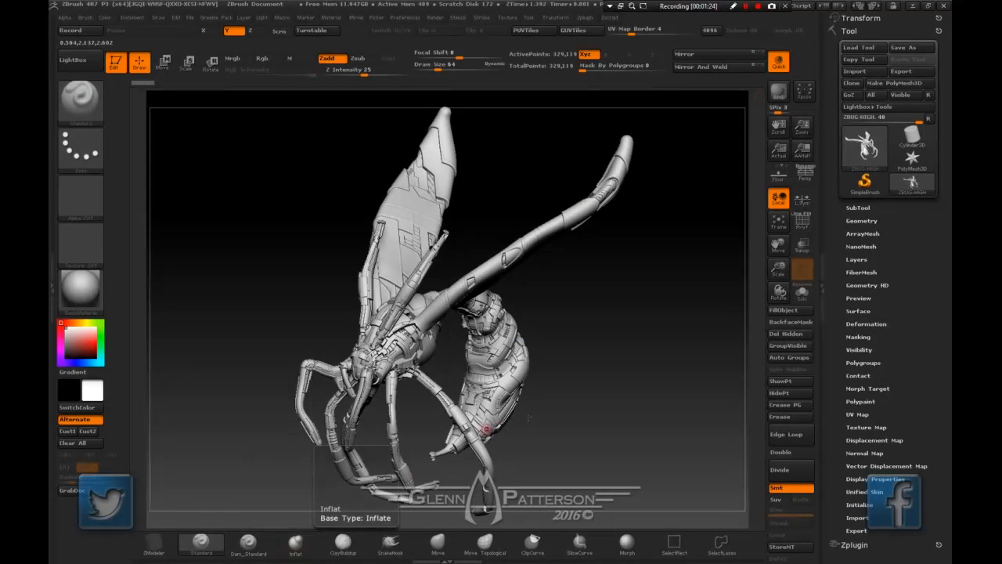
{"action": "mouse_move", "coordinate": [591, 446]}
{"action": "left_mouse_down"}
{"action": "mouse_move", "coordinate": [555, 435]}
{"action": "mouse_move", "coordinate": [597, 462]}
{"action": "left_mouse_up"}
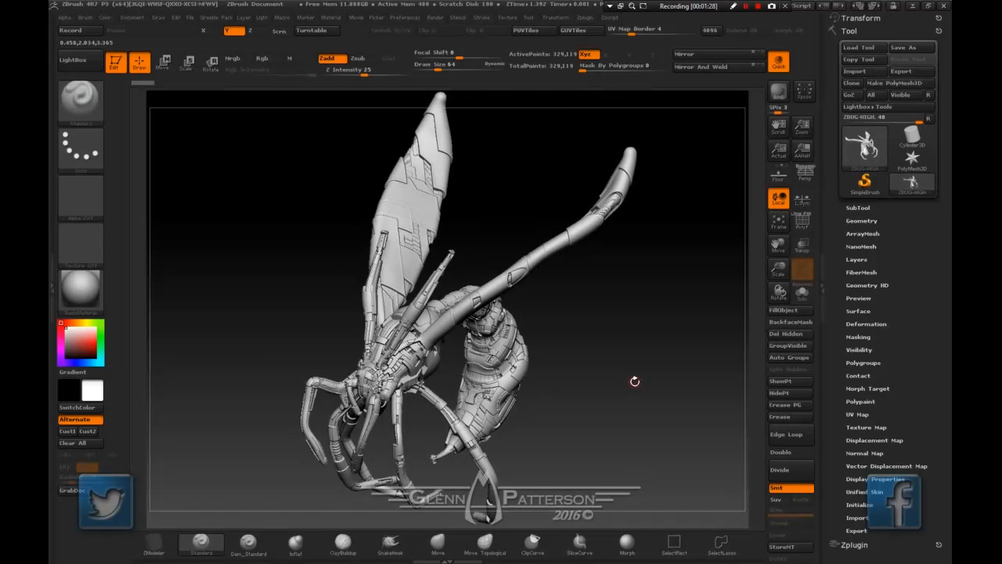
{"action": "left_click_drag", "start_coordinate": [612, 427], "coordinate": [691, 342]}
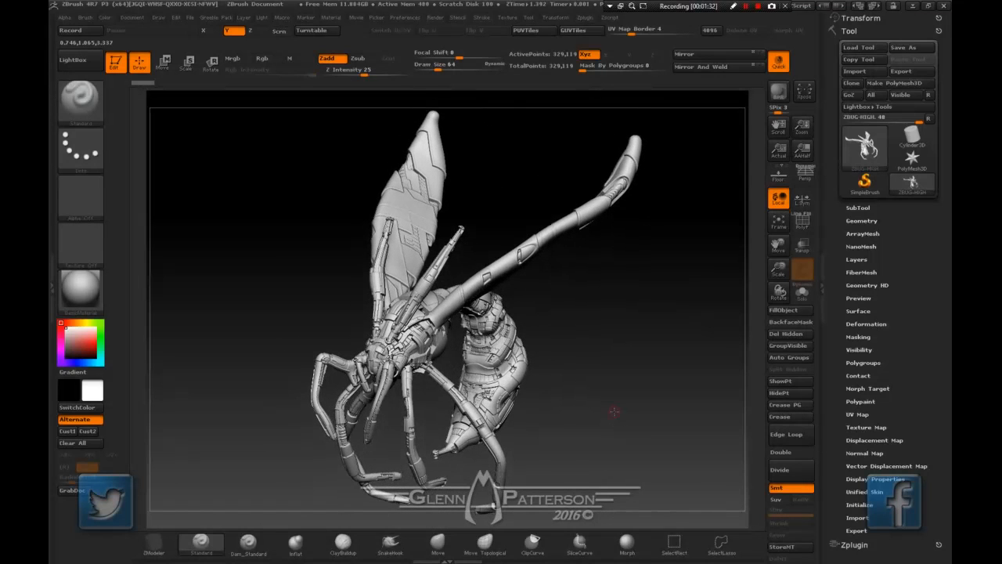
{"action": "mouse_move", "coordinate": [864, 149]}
{"action": "left_click_drag", "start_coordinate": [595, 424], "coordinate": [592, 430]}
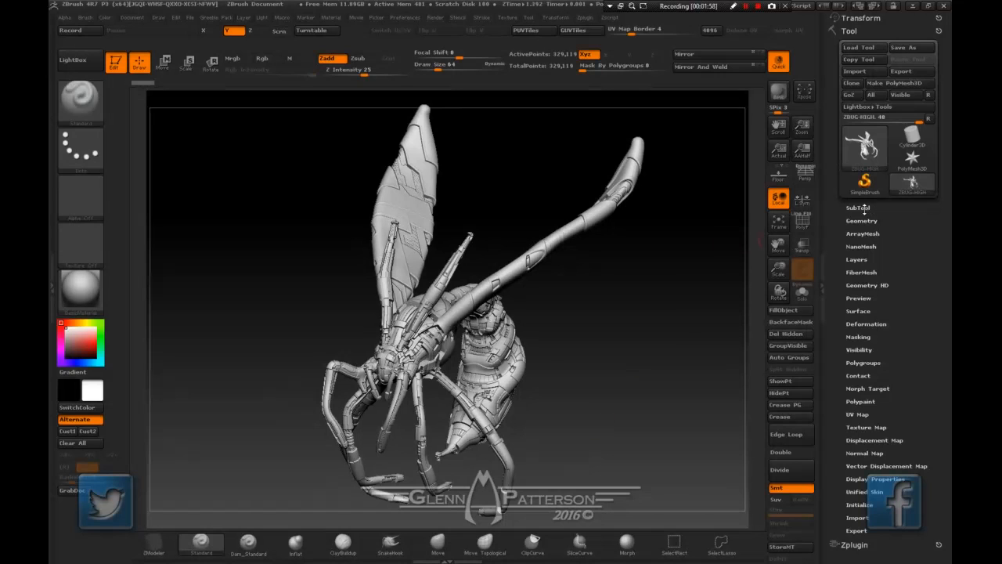
Turn on the PolyFrame display and examine the polygroups around the insect's head and thorax up close.
{"action": "left_click", "coordinate": [803, 222]}
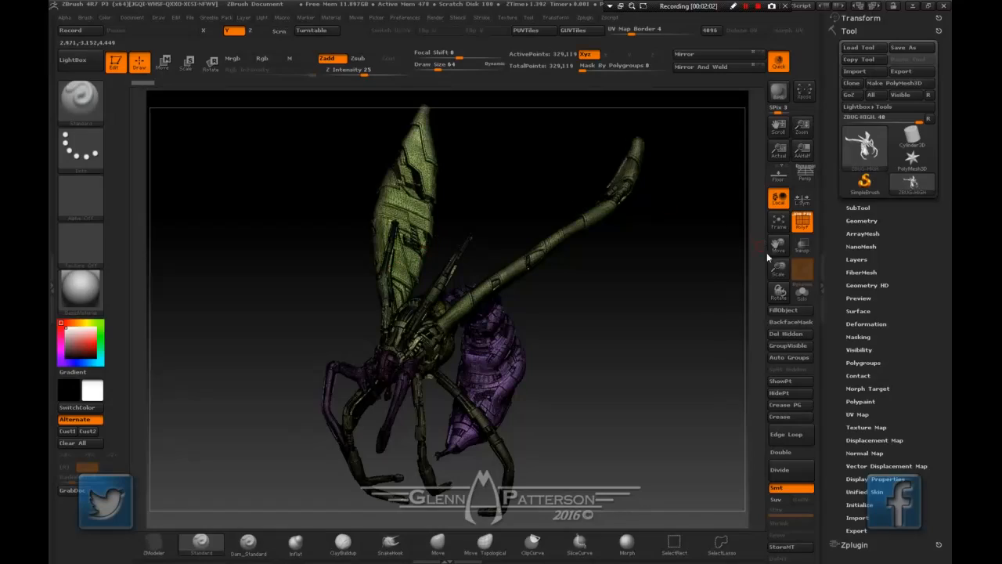
{"action": "left_click_drag", "start_coordinate": [778, 270], "coordinate": [768, 359]}
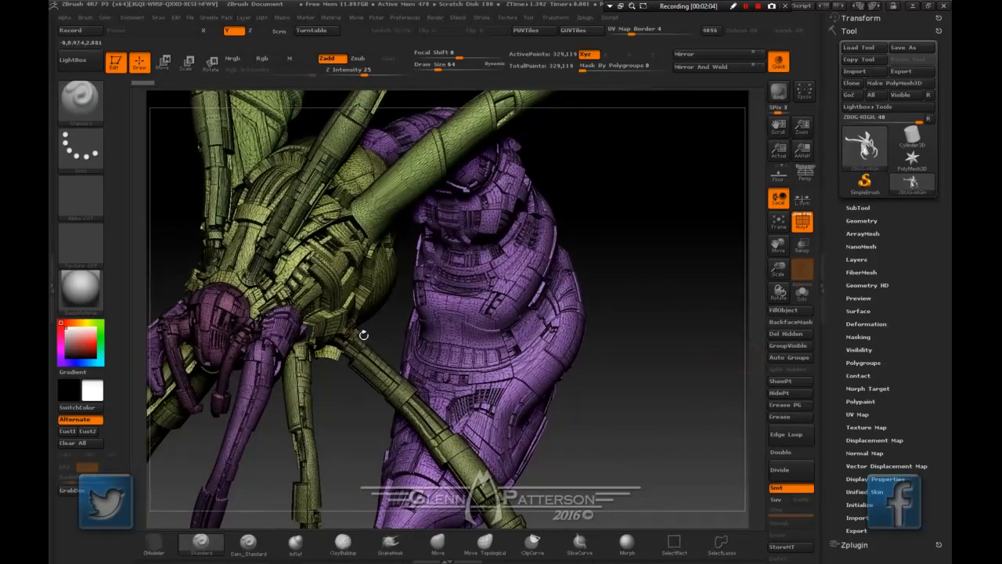
{"action": "right_click_drag", "start_coordinate": [304, 296], "coordinate": [219, 270]}
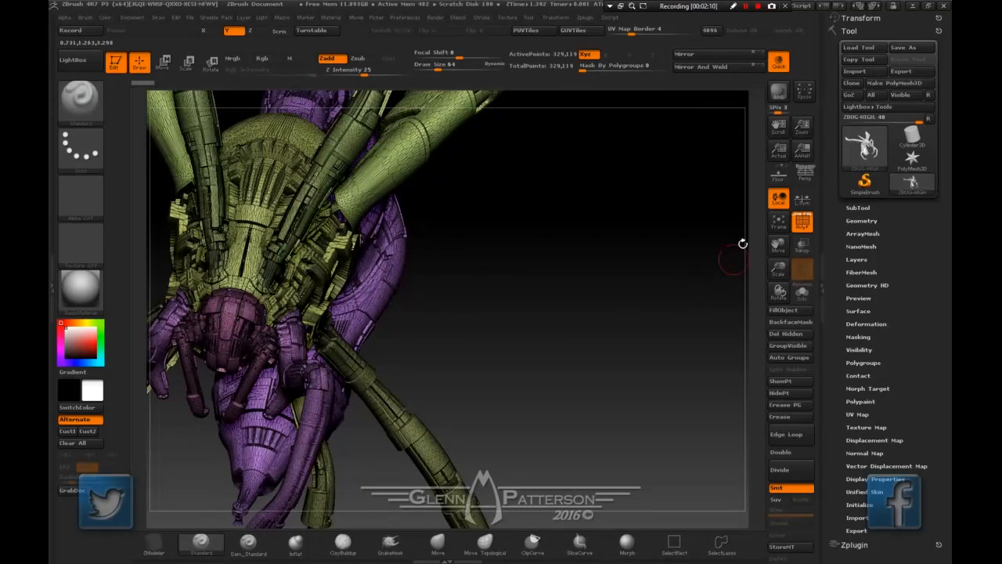
Isolate the insect's head polygroup, frame it in the canvas and view it straight from the front.
{"action": "left_click", "coordinate": [778, 224]}
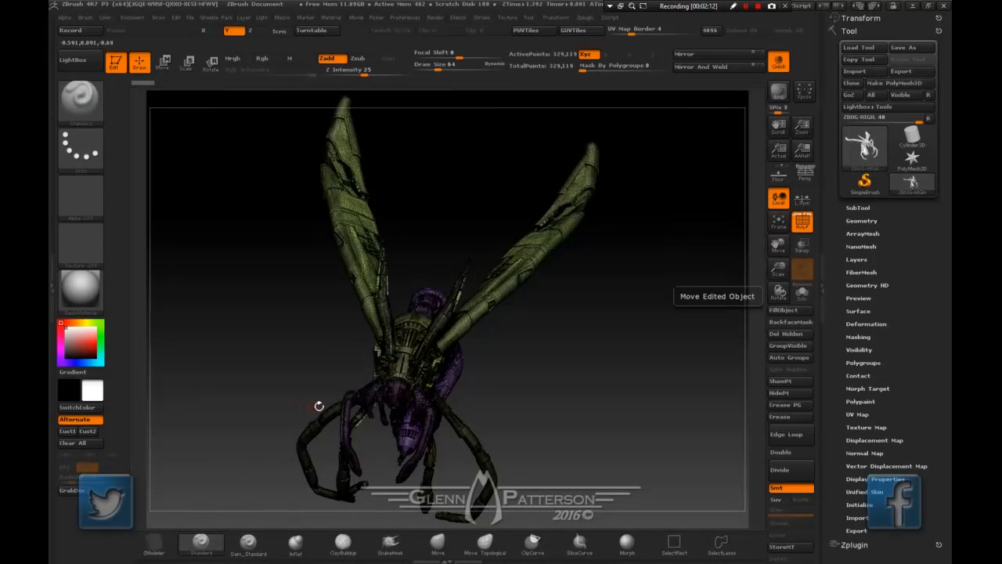
{"action": "left_click", "coordinate": [398, 393], "text": "ctrl+shift"}
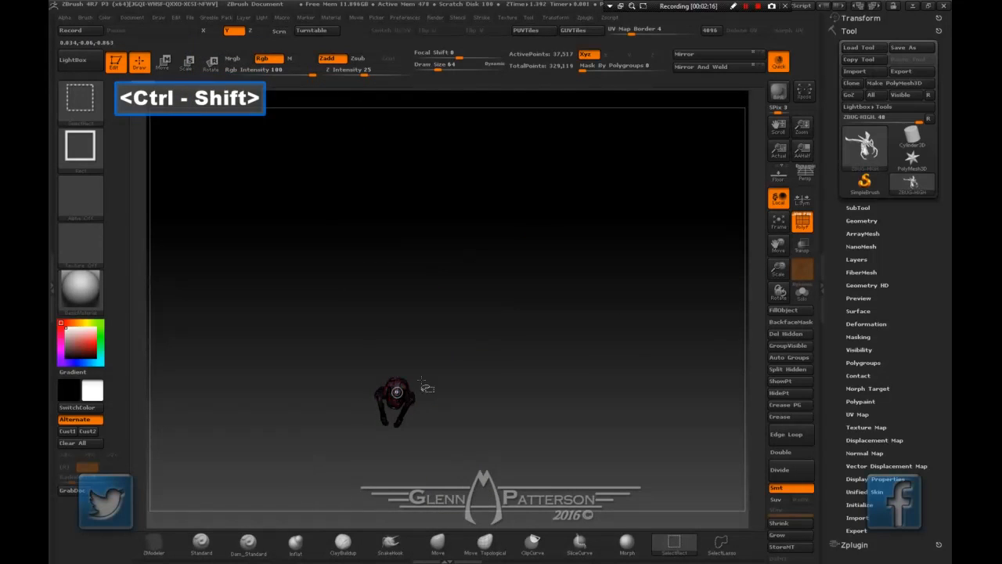
{"action": "left_click", "coordinate": [778, 224]}
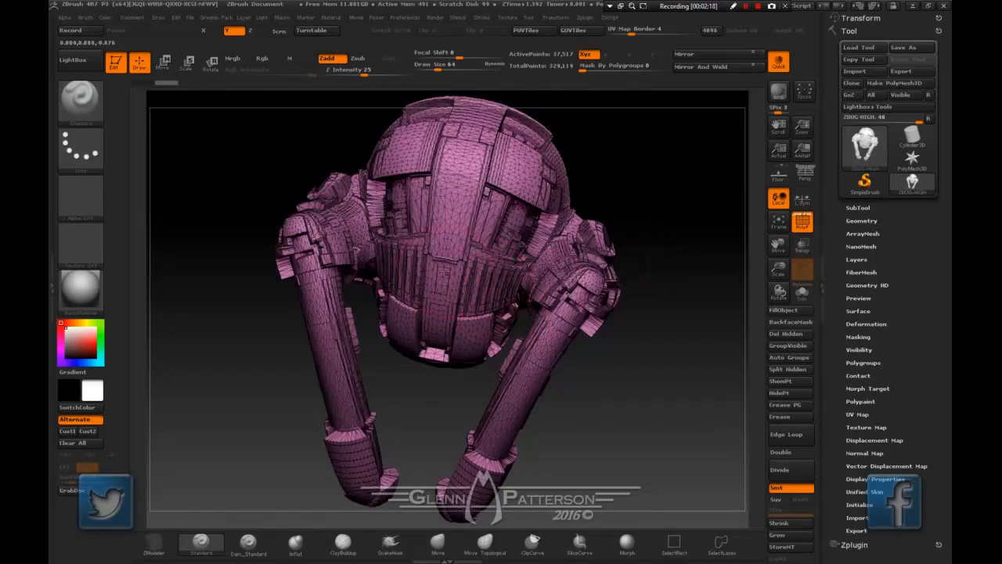
{"action": "mouse_move", "coordinate": [445, 271]}
{"action": "right_mouse_down"}
{"action": "mouse_move", "coordinate": [555, 276]}
{"action": "mouse_move", "coordinate": [448, 278]}
{"action": "mouse_move", "coordinate": [448, 313]}
{"action": "mouse_move", "coordinate": [446, 285]}
{"action": "mouse_move", "coordinate": [362, 284]}
{"action": "mouse_move", "coordinate": [438, 287]}
{"action": "right_mouse_up"}
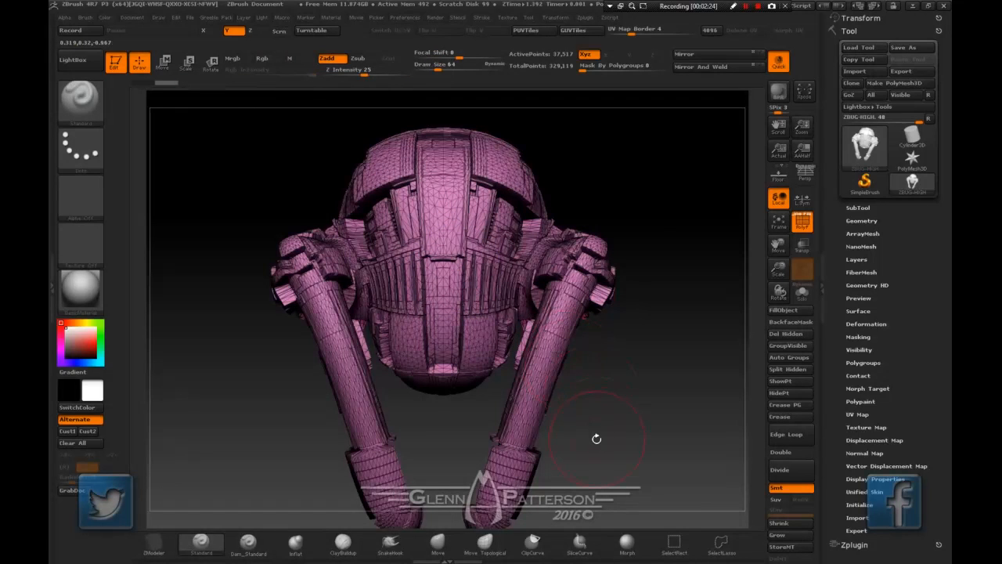
Set the selection brush's stroke to Lasso and turn on X-axis symmetry for the head.
{"action": "key", "text": "ctrl+shift"}
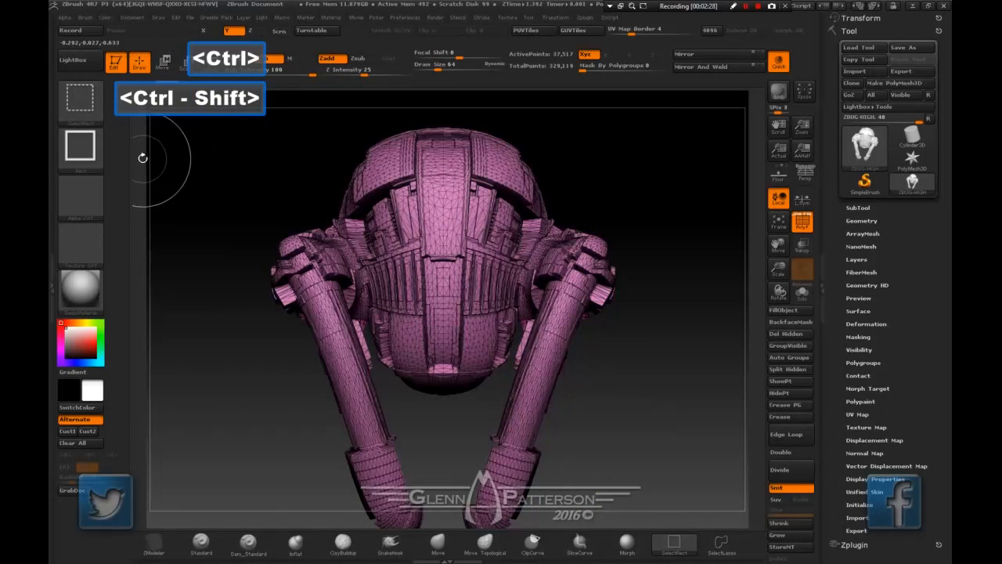
{"action": "mouse_move", "coordinate": [85, 162]}
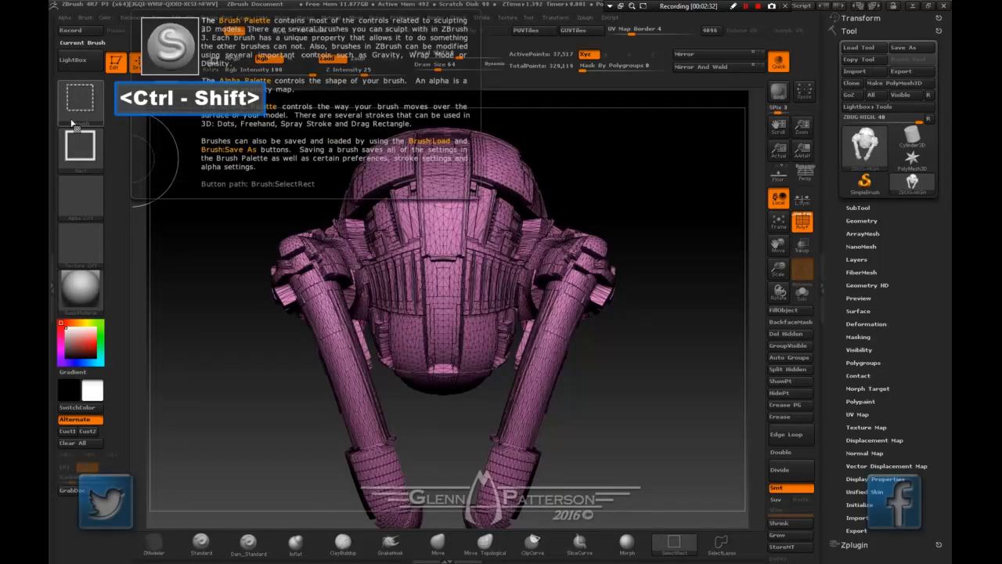
{"action": "left_click", "coordinate": [81, 151]}
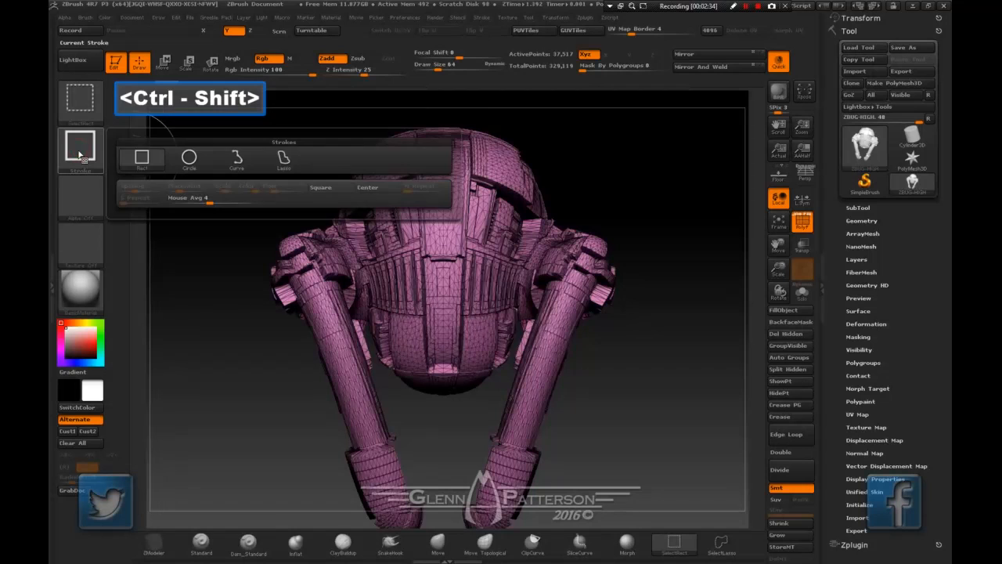
{"action": "left_click", "coordinate": [284, 162], "text": "ctrl+shift"}
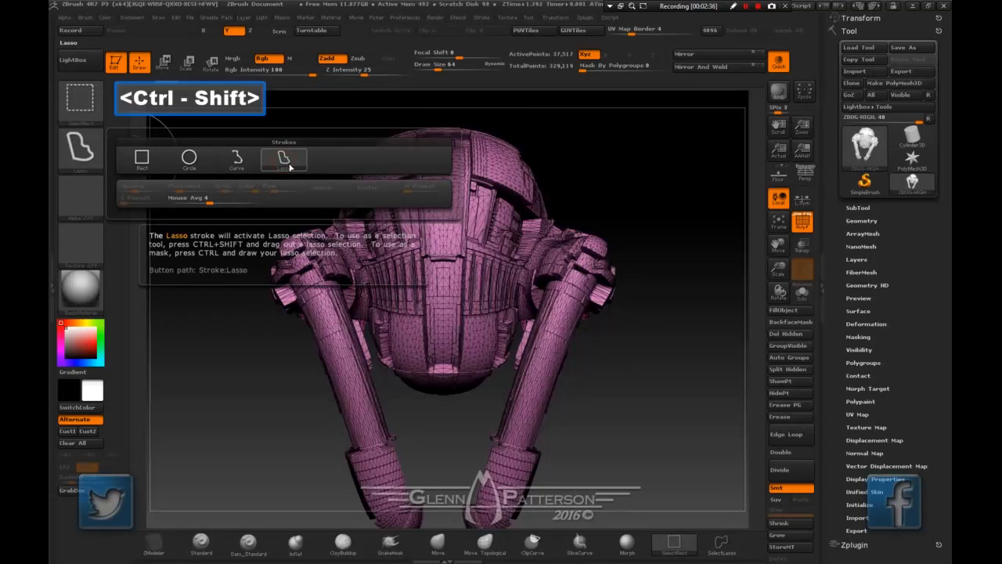
{"action": "key", "text": "x"}
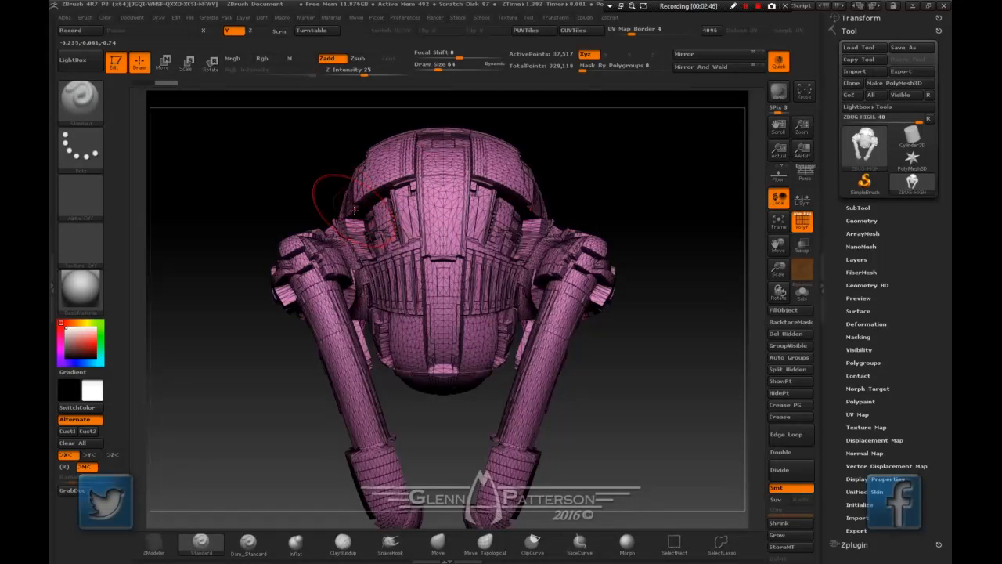
{"action": "mouse_move", "coordinate": [357, 223]}
{"action": "right_mouse_down"}
{"action": "mouse_move", "coordinate": [379, 222]}
{"action": "mouse_move", "coordinate": [378, 234]}
{"action": "right_mouse_up"}
Isolate the upper face area around both eye recesses with a symmetrical lasso selection.
{"action": "key", "text": "ctrl+shift"}
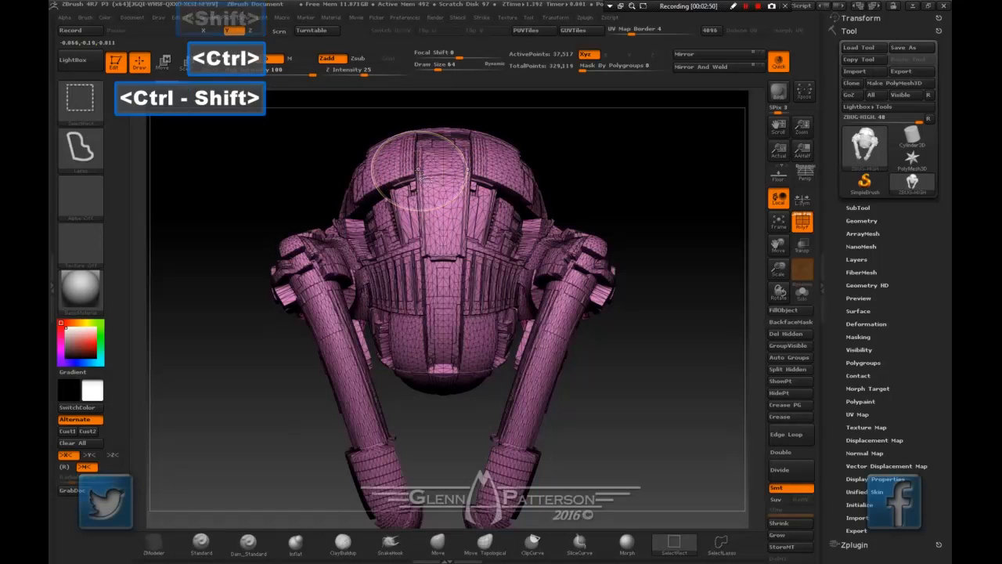
{"action": "mouse_move", "coordinate": [344, 174]}
{"action": "left_mouse_down", "text": "ctrl+shift"}
{"action": "mouse_move", "coordinate": [395, 176]}
{"action": "mouse_move", "coordinate": [415, 191]}
{"action": "mouse_move", "coordinate": [388, 247]}
{"action": "mouse_move", "coordinate": [353, 272]}
{"action": "mouse_move", "coordinate": [415, 270]}
{"action": "mouse_move", "coordinate": [434, 251]}
{"action": "mouse_move", "coordinate": [445, 263]}
{"action": "left_mouse_up", "text": "ctrl+shift"}
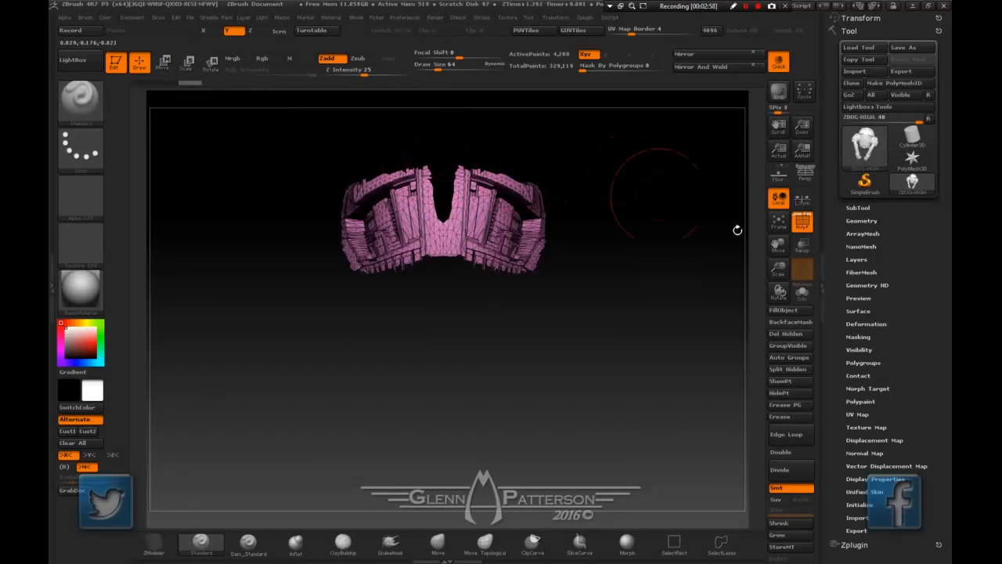
{"action": "left_click_drag", "start_coordinate": [778, 269], "coordinate": [780, 235]}
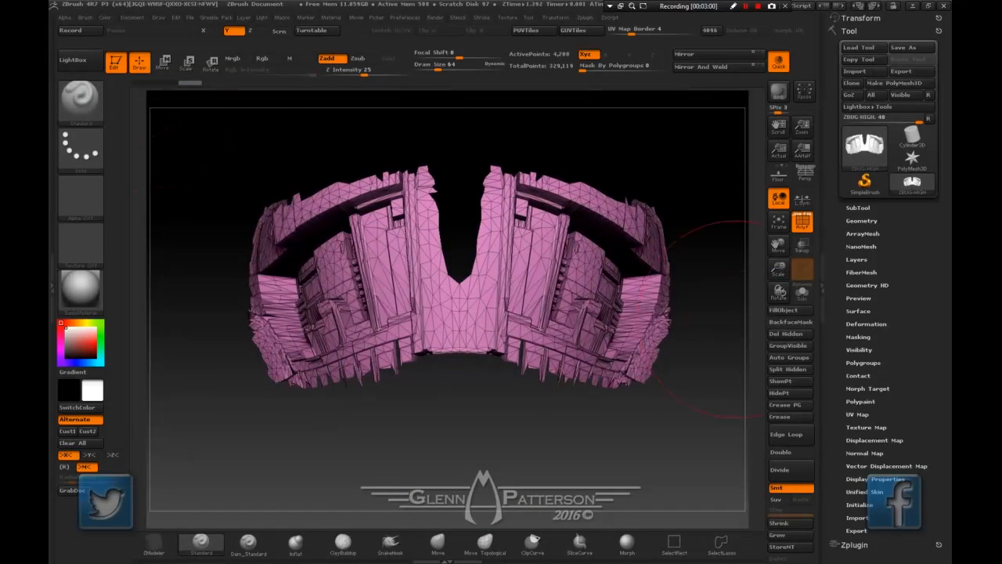
Hide the connecting centre strip and the ragged lower edge polygons so two mirrored face pieces remain.
{"action": "key", "text": "ctrl+shift"}
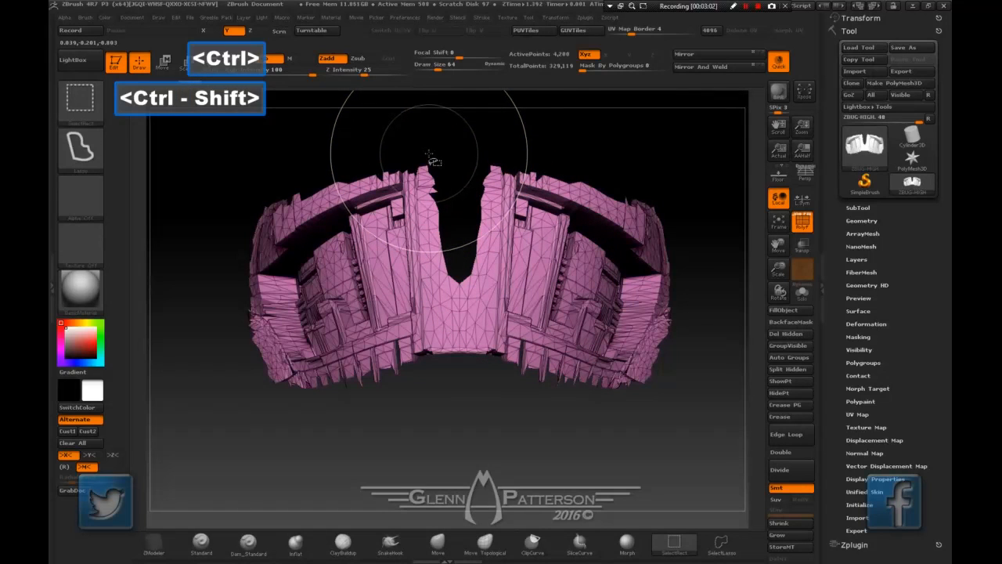
{"action": "key", "text": "ctrl+shift+alt"}
{"action": "mouse_move", "coordinate": [423, 162]}
{"action": "left_mouse_down"}
{"action": "mouse_move", "coordinate": [444, 360]}
{"action": "mouse_move", "coordinate": [470, 379]}
{"action": "mouse_move", "coordinate": [482, 298]}
{"action": "mouse_move", "coordinate": [427, 162]}
{"action": "left_mouse_up"}
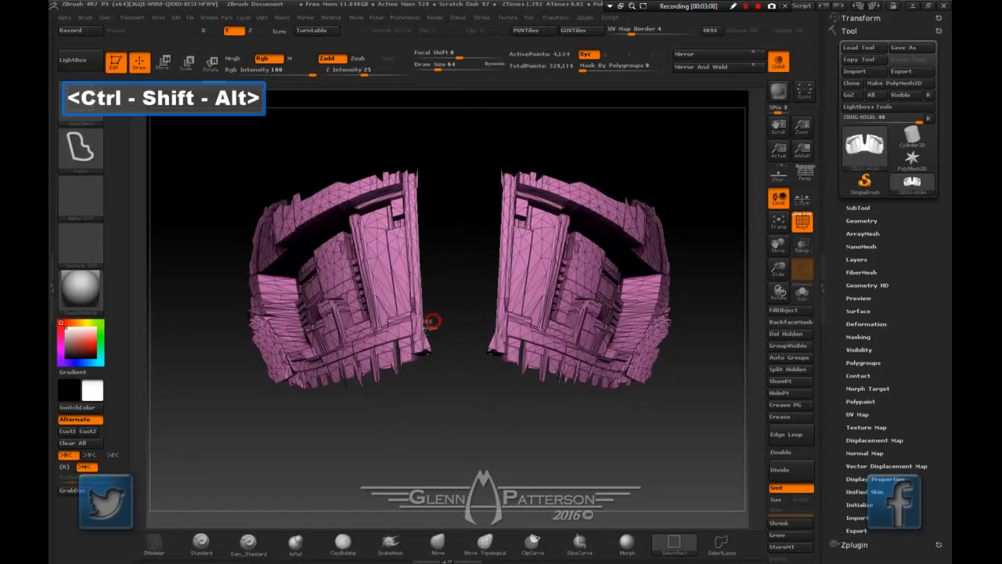
{"action": "mouse_move", "coordinate": [439, 381]}
{"action": "left_mouse_down", "text": "ctrl+alt+shift"}
{"action": "mouse_move", "coordinate": [335, 401]}
{"action": "mouse_move", "coordinate": [270, 374]}
{"action": "mouse_move", "coordinate": [278, 356]}
{"action": "left_mouse_up", "text": "ctrl+alt+shift"}
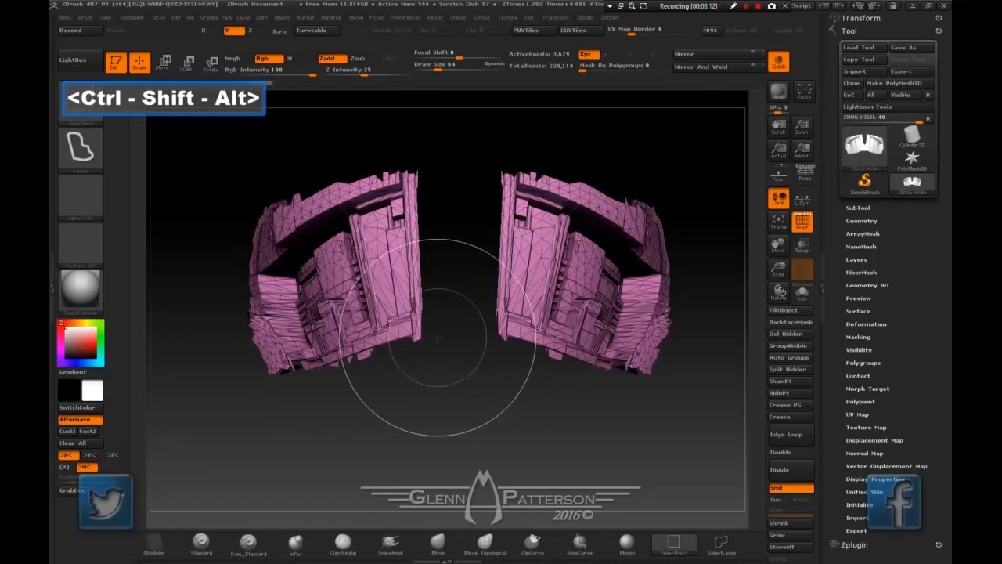
{"action": "mouse_move", "coordinate": [567, 371]}
{"action": "left_mouse_down", "text": "ctrl+alt+shift"}
{"action": "mouse_move", "coordinate": [501, 339]}
{"action": "mouse_move", "coordinate": [505, 350]}
{"action": "left_mouse_up", "text": "ctrl+alt+shift"}
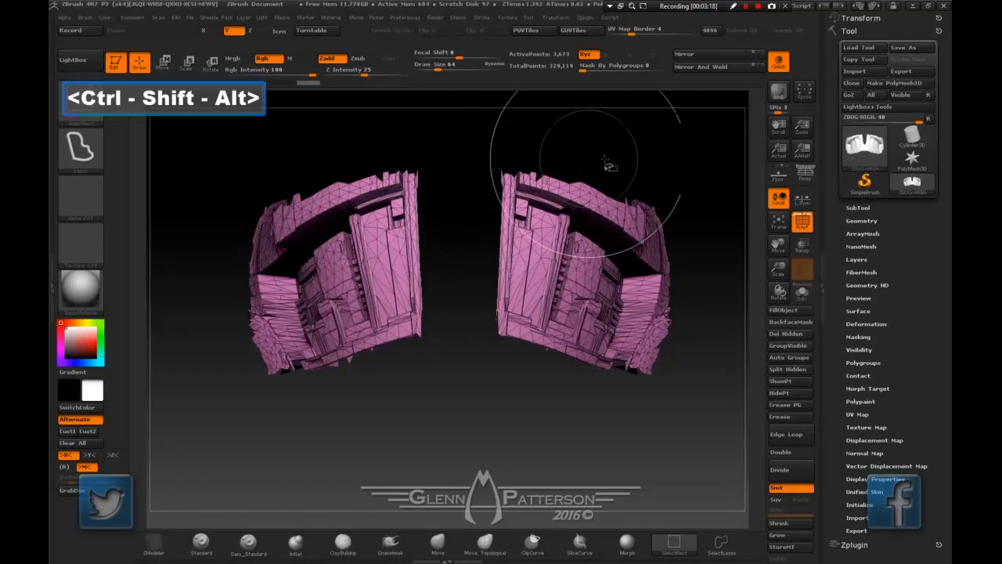
Hide the upper rim polygons of both pieces, and undo the extra trim along their inner edges.
{"action": "mouse_move", "coordinate": [338, 160]}
{"action": "left_mouse_down", "text": "ctrl+alt+shift"}
{"action": "mouse_move", "coordinate": [235, 197]}
{"action": "mouse_move", "coordinate": [243, 231]}
{"action": "left_mouse_up", "text": "ctrl+alt+shift"}
{"action": "mouse_move", "coordinate": [307, 208]}
{"action": "left_mouse_down", "text": "ctrl+alt+shift"}
{"action": "mouse_move", "coordinate": [376, 161]}
{"action": "mouse_move", "coordinate": [442, 169]}
{"action": "mouse_move", "coordinate": [440, 144]}
{"action": "mouse_move", "coordinate": [414, 245]}
{"action": "mouse_move", "coordinate": [443, 401]}
{"action": "left_mouse_up", "text": "ctrl+alt+shift"}
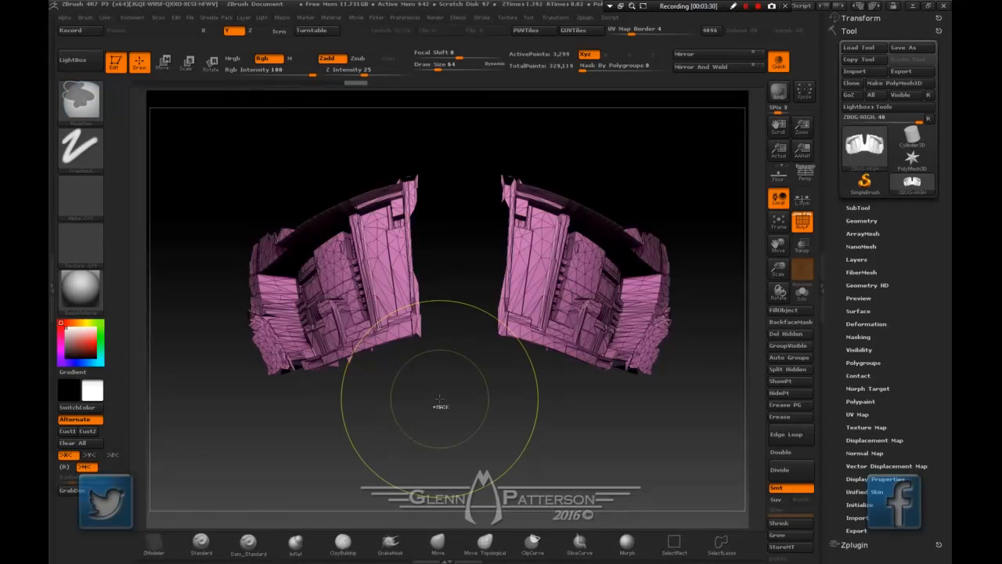
{"action": "key", "text": "ctrl+z"}
Hide the jagged outer side polygons of both pieces and inspect the remaining mesh from an angle.
{"action": "key", "text": "ctrl+shift"}
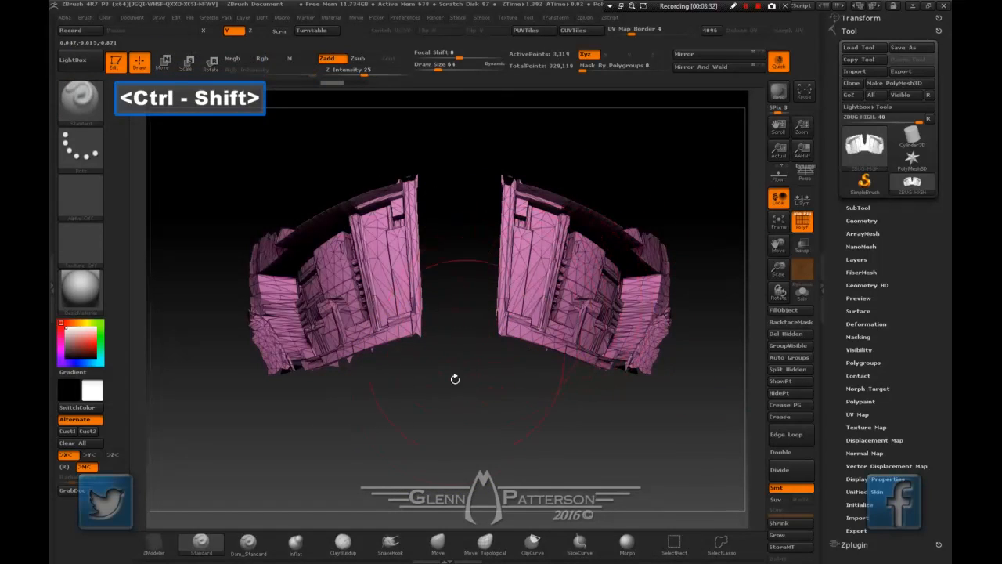
{"action": "key", "text": "ctrl"}
{"action": "key", "text": "ctrl+shift"}
{"action": "key", "text": "ctrl+shift+alt"}
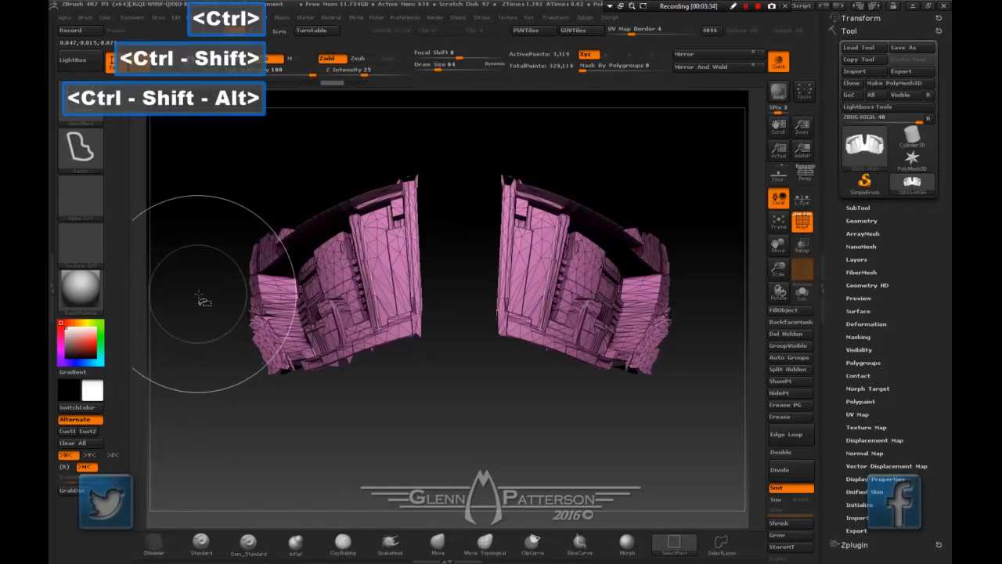
{"action": "left_click_drag", "start_coordinate": [193, 255], "coordinate": [245, 397], "text": "ctrl+alt+shift"}
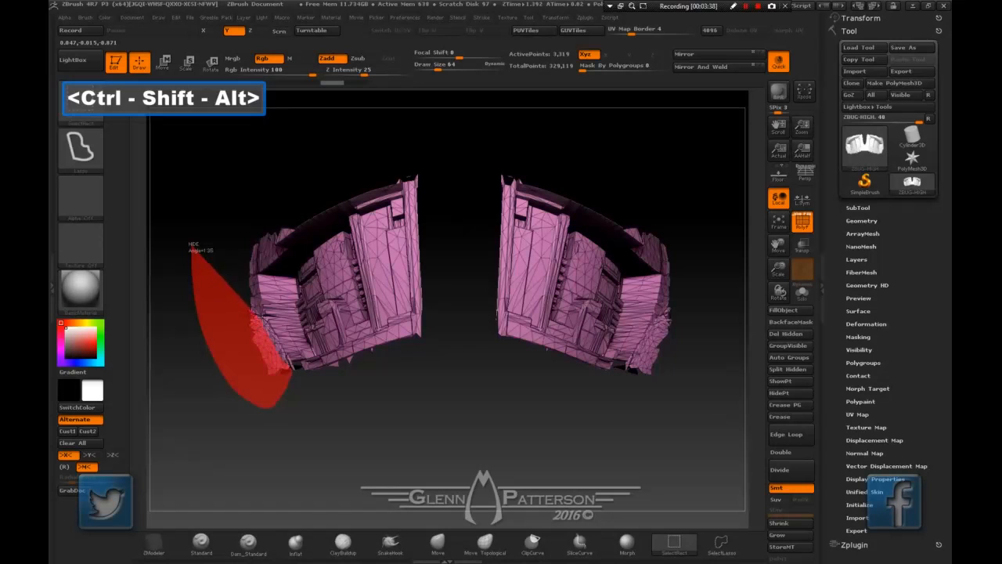
{"action": "left_click_drag", "start_coordinate": [262, 206], "coordinate": [263, 191], "text": "ctrl+alt+shift"}
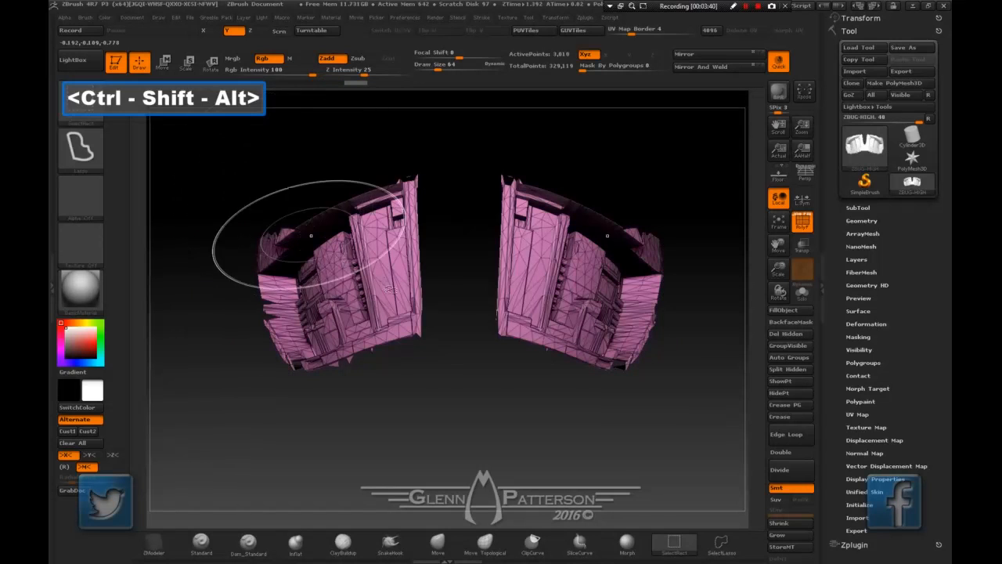
{"action": "mouse_move", "coordinate": [432, 420]}
{"action": "left_mouse_down"}
{"action": "mouse_move", "coordinate": [471, 424]}
{"action": "mouse_move", "coordinate": [439, 381]}
{"action": "left_mouse_up"}
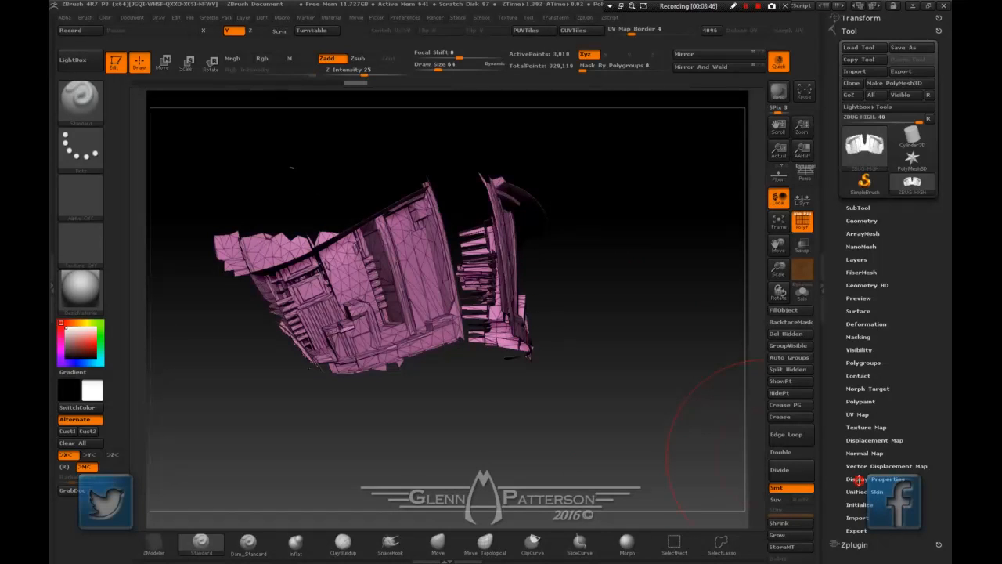
Turn on double-sided display and grow the visible polygons around the borders of both face pieces.
{"action": "left_click", "coordinate": [859, 479]}
{"action": "left_click", "coordinate": [859, 515]}
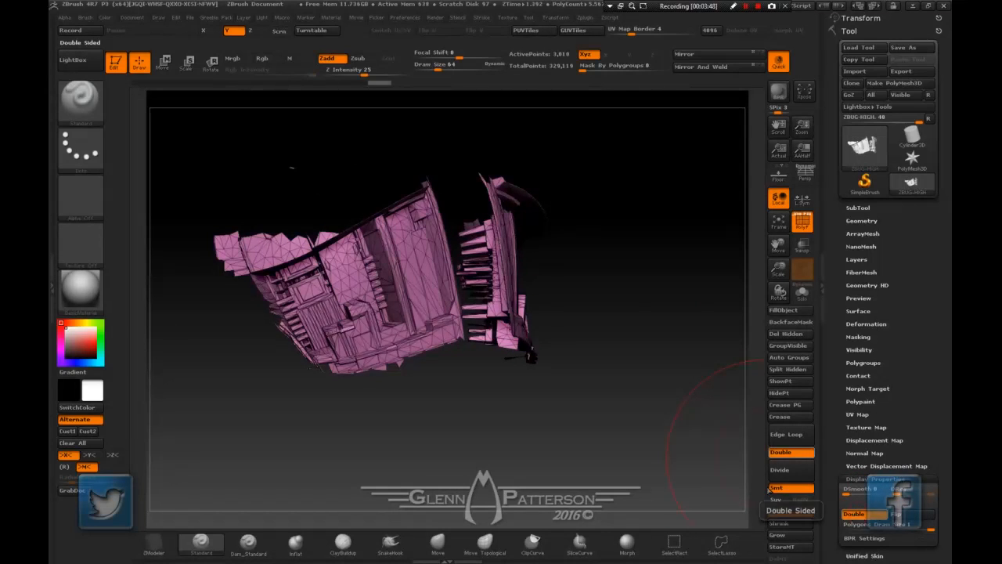
{"action": "left_click_drag", "start_coordinate": [637, 374], "coordinate": [605, 387]}
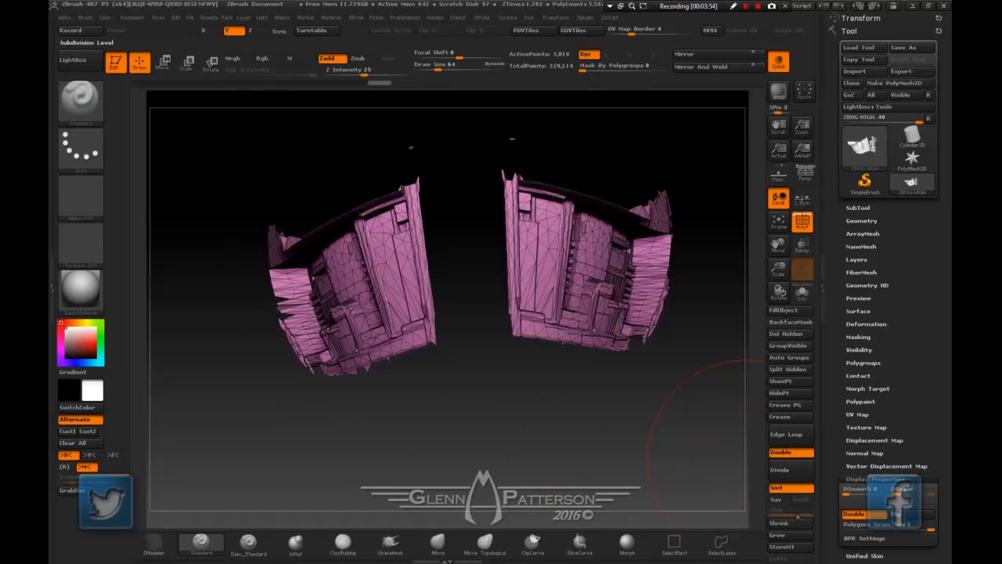
{"action": "left_click", "coordinate": [788, 537]}
{"action": "left_click_drag", "start_coordinate": [482, 422], "coordinate": [507, 423]}
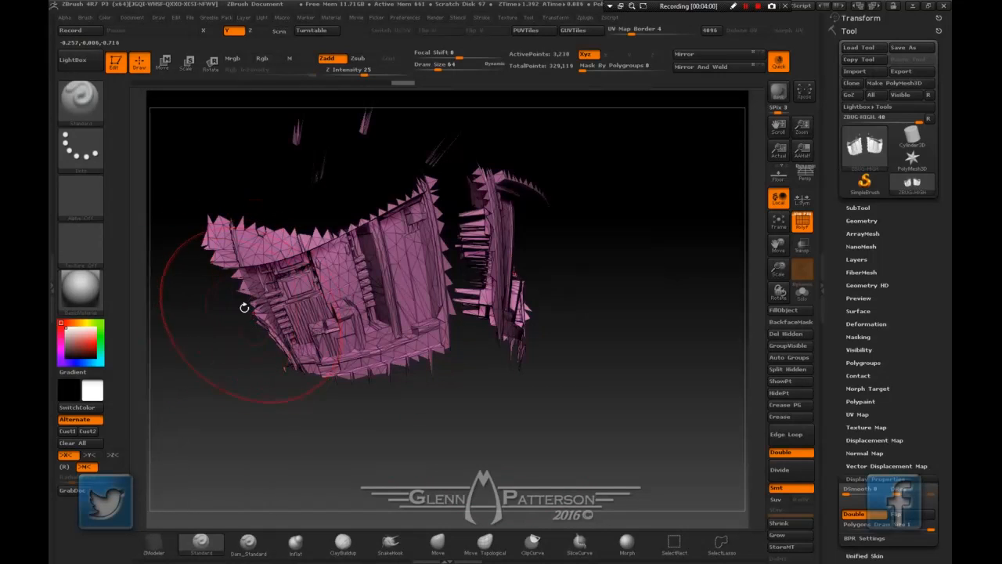
Hide the spiky polygons along the upper rim of both pieces and the stray fragments floating above them.
{"action": "mouse_move", "coordinate": [187, 201]}
{"action": "left_mouse_down", "text": "ctrl+alt+shift"}
{"action": "mouse_move", "coordinate": [200, 271]}
{"action": "mouse_move", "coordinate": [239, 272]}
{"action": "left_mouse_up", "text": "ctrl+alt+shift"}
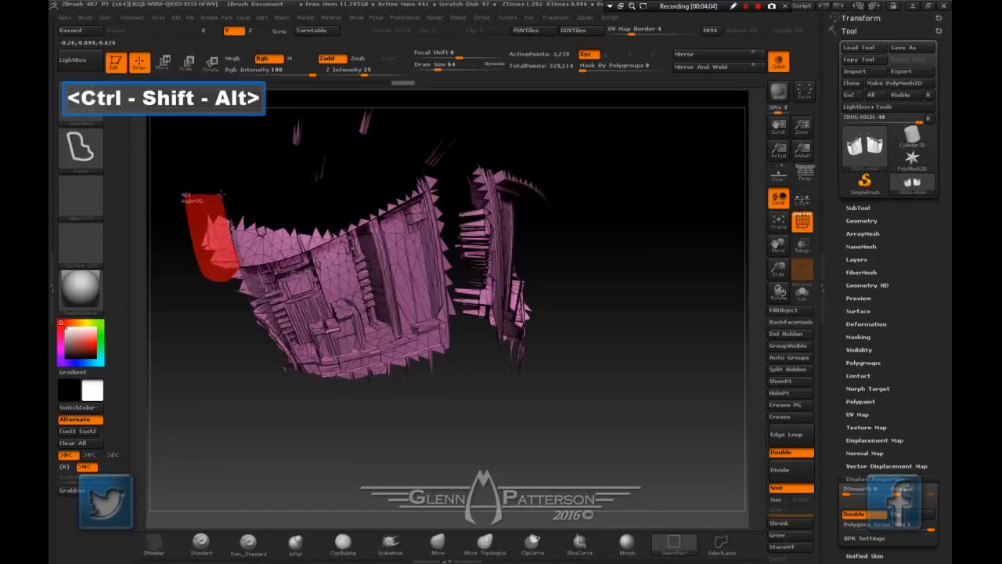
{"action": "left_click_drag", "start_coordinate": [222, 194], "coordinate": [222, 194], "text": "ctrl+alt+shift"}
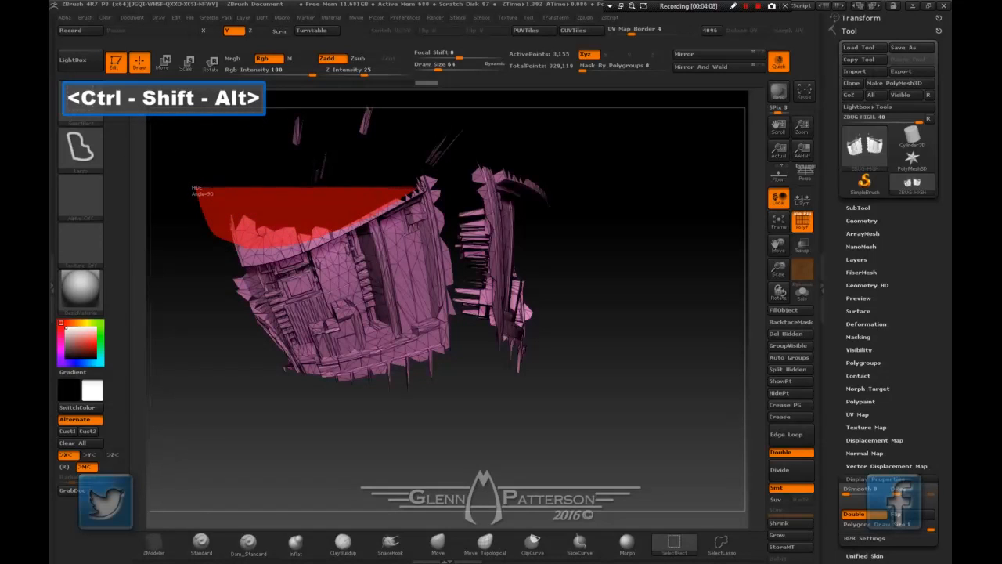
{"action": "left_click_drag", "start_coordinate": [436, 176], "coordinate": [438, 176], "text": "ctrl+alt+shift"}
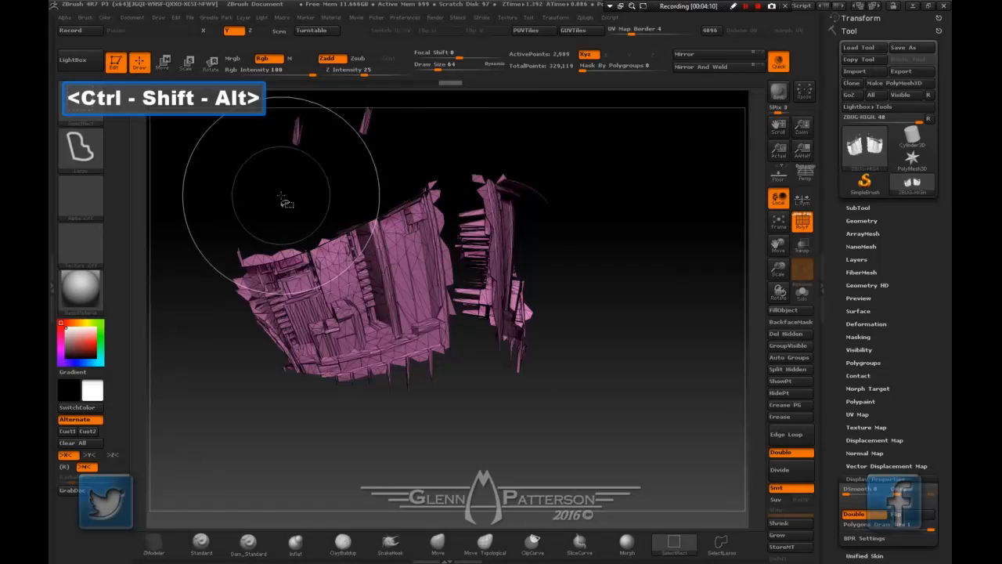
{"action": "mouse_move", "coordinate": [284, 194]}
{"action": "left_mouse_down", "text": "ctrl+alt+shift"}
{"action": "mouse_move", "coordinate": [368, 88]}
{"action": "mouse_move", "coordinate": [401, 92]}
{"action": "left_mouse_up", "text": "ctrl+alt+shift"}
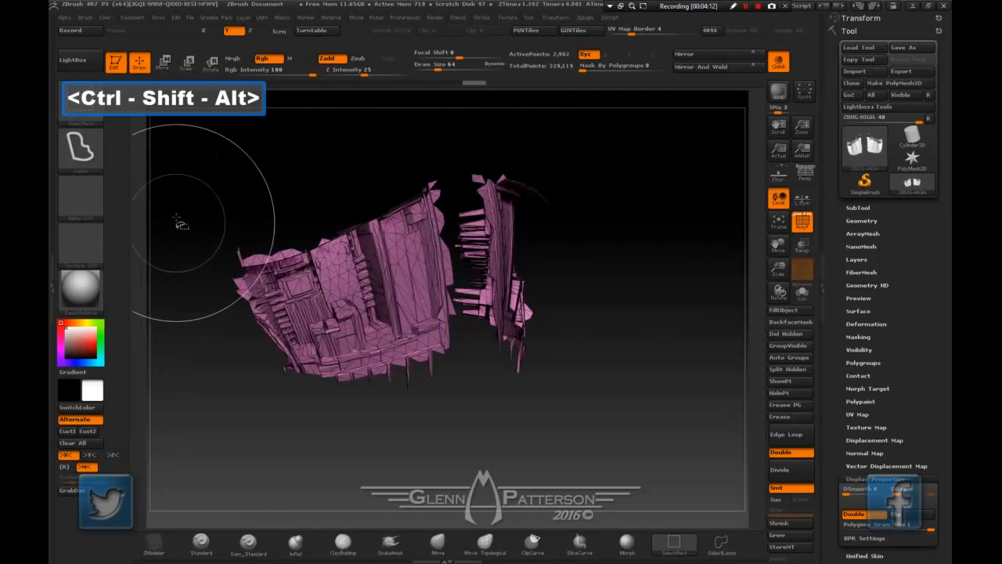
Hide the jagged polygons around the outer upper corners, outer sides and lower edges of both pieces.
{"action": "left_click_drag", "start_coordinate": [173, 212], "coordinate": [279, 218], "text": "ctrl+alt+shift"}
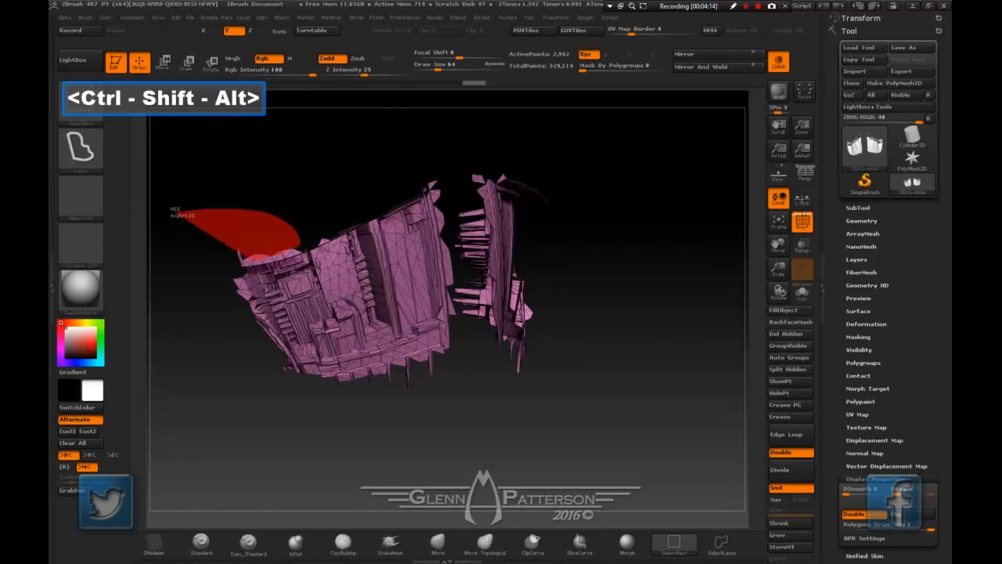
{"action": "left_click_drag", "start_coordinate": [259, 255], "coordinate": [217, 273], "text": "ctrl+alt+shift"}
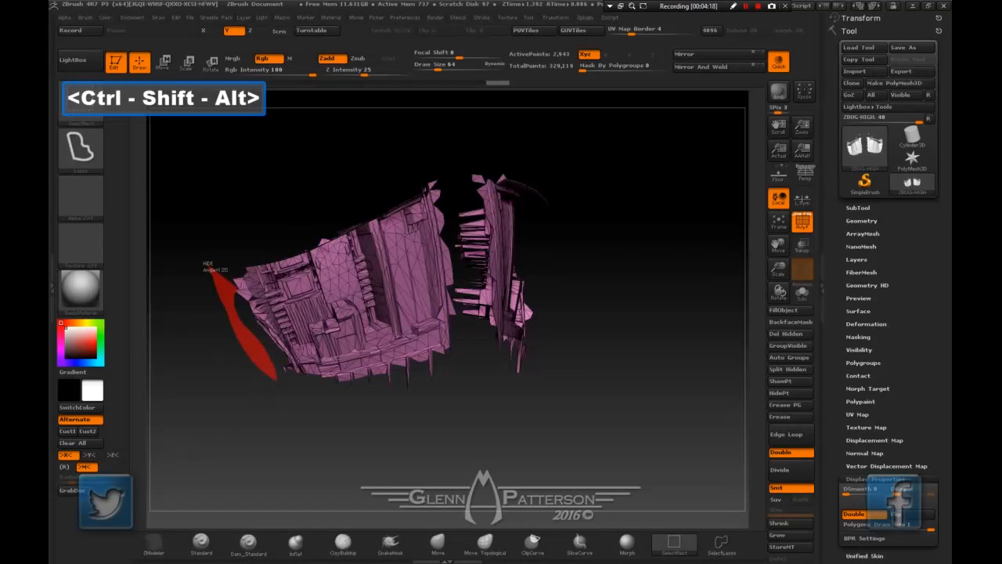
{"action": "left_click_drag", "start_coordinate": [205, 264], "coordinate": [224, 280], "text": "ctrl+alt+shift"}
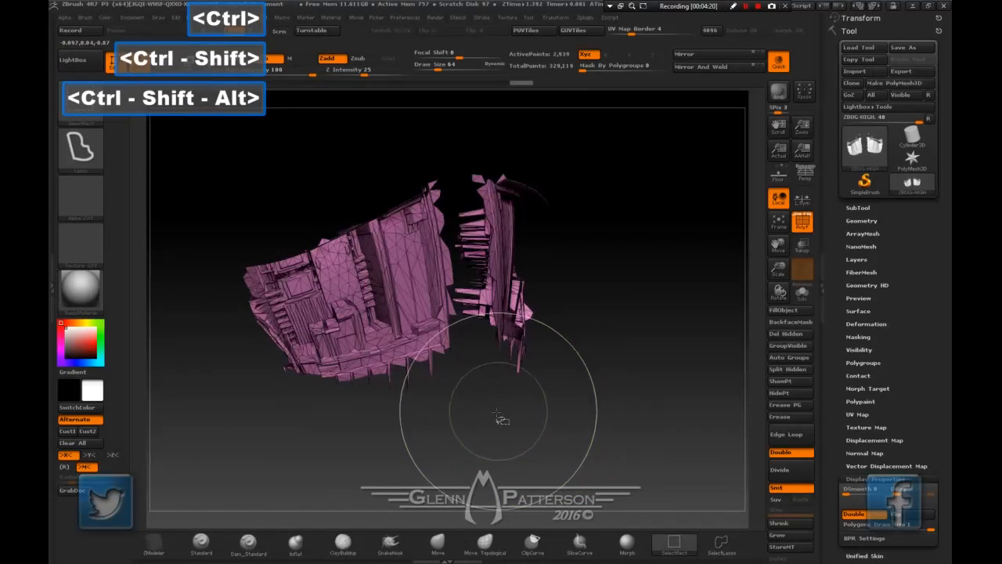
{"action": "mouse_move", "coordinate": [495, 415]}
{"action": "left_mouse_down", "text": "ctrl+alt+shift"}
{"action": "mouse_move", "coordinate": [340, 415]}
{"action": "mouse_move", "coordinate": [324, 394]}
{"action": "left_mouse_up", "text": "ctrl+alt+shift"}
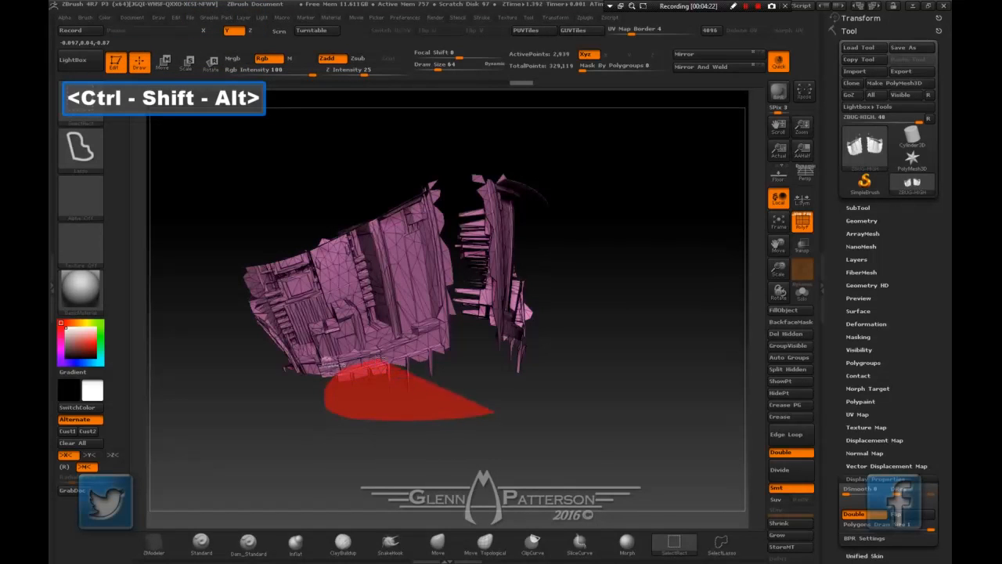
{"action": "left_click_drag", "start_coordinate": [451, 330], "coordinate": [450, 331], "text": "ctrl+alt+shift"}
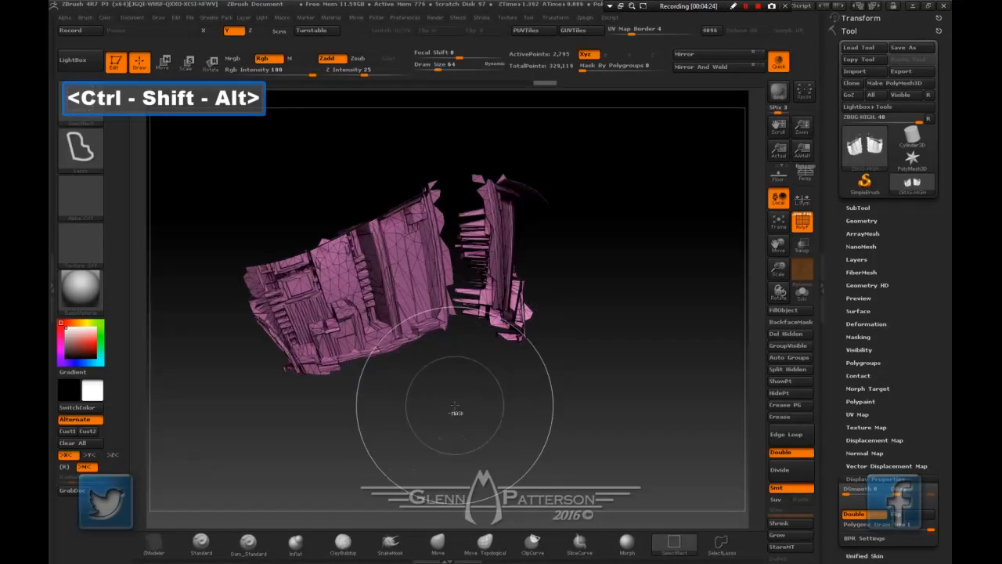
Hide the jagged polygons along the facing inner edges, including the tips protruding from the upper inner corners.
{"action": "left_click_drag", "start_coordinate": [456, 409], "coordinate": [440, 405]}
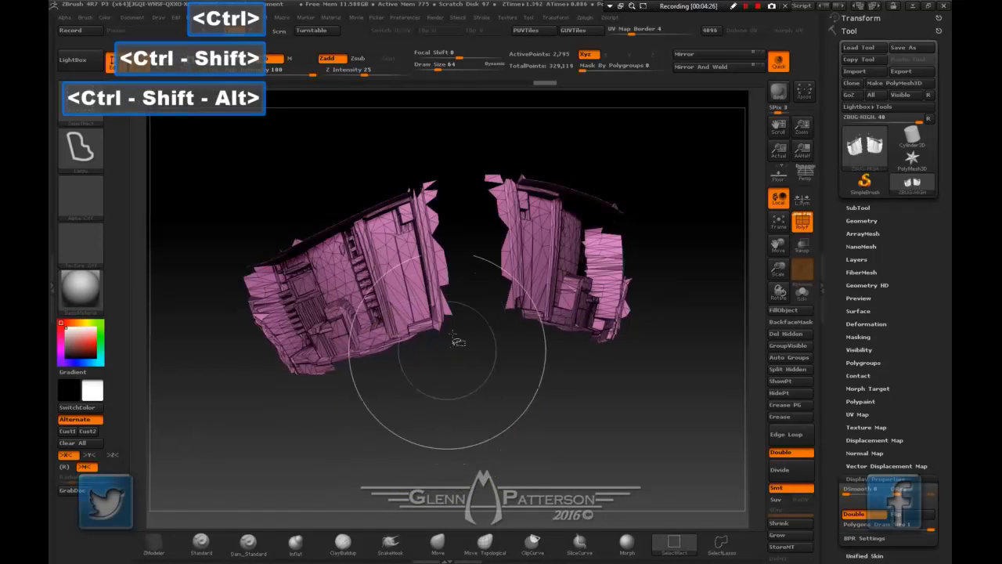
{"action": "left_click_drag", "start_coordinate": [464, 234], "coordinate": [446, 245], "text": "ctrl+alt+shift"}
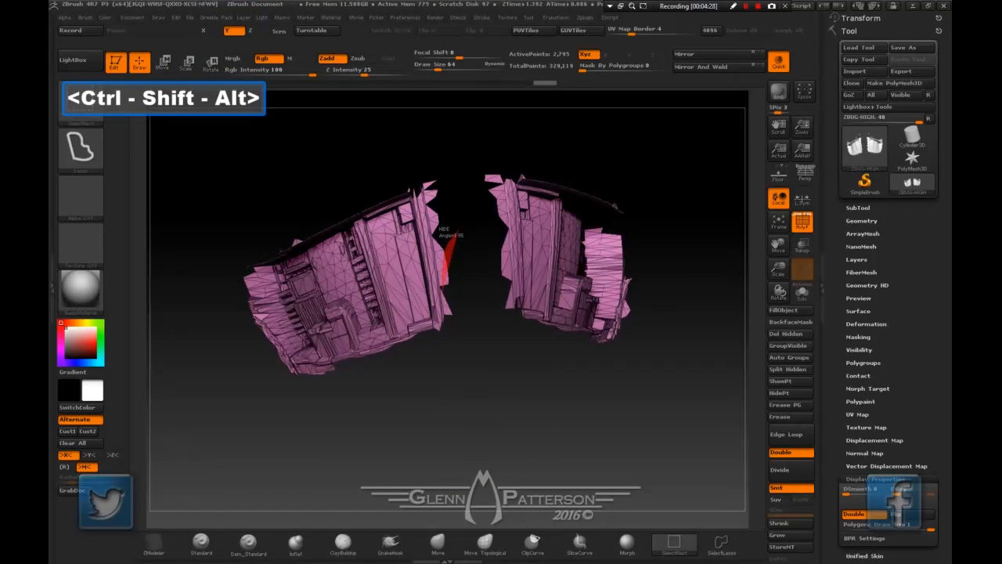
{"action": "left_click_drag", "start_coordinate": [466, 381], "coordinate": [467, 378], "text": "ctrl+alt+shift"}
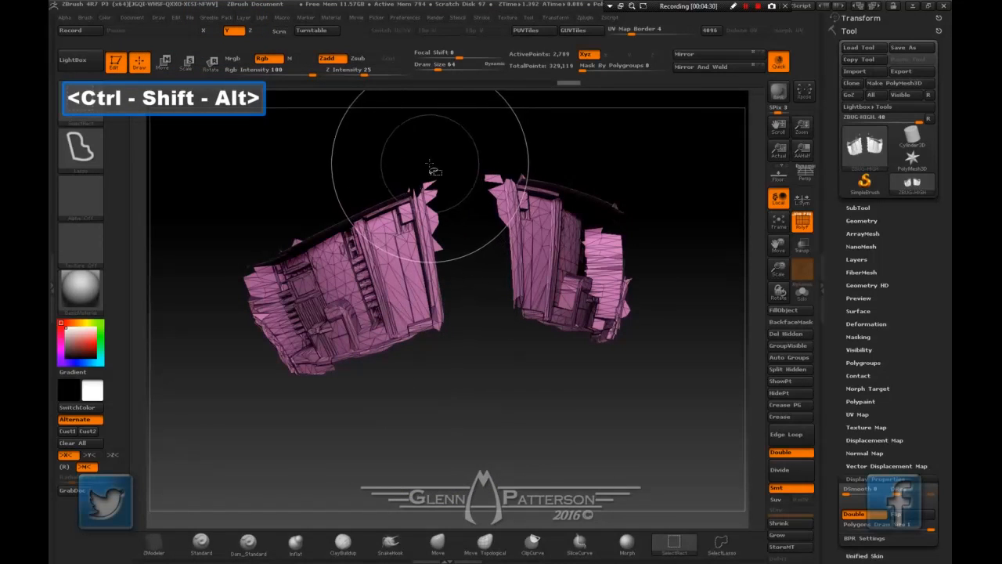
{"action": "left_click_drag", "start_coordinate": [429, 192], "coordinate": [458, 289], "text": "ctrl+alt+shift"}
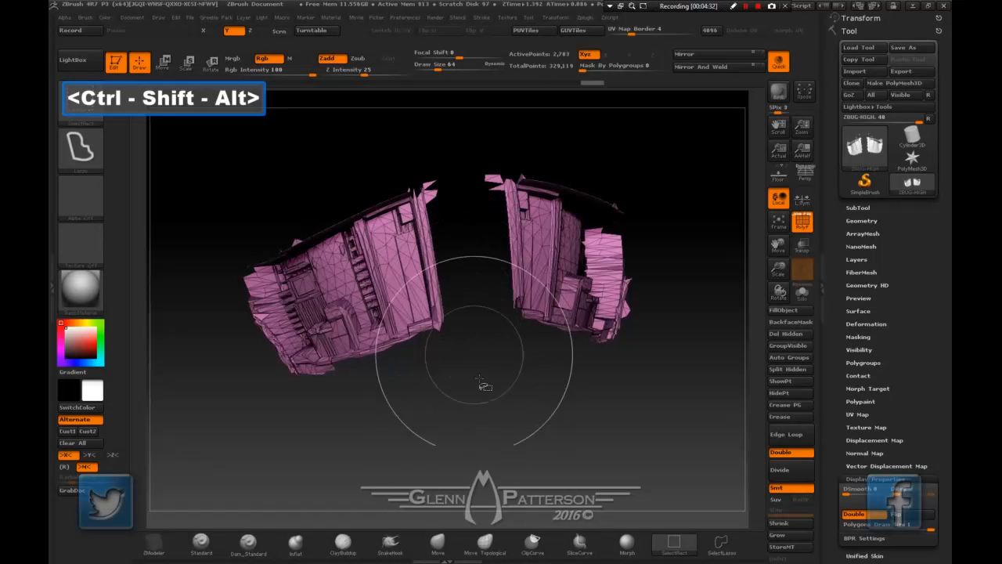
{"action": "mouse_move", "coordinate": [480, 391]}
{"action": "left_mouse_down"}
{"action": "mouse_move", "coordinate": [490, 394]}
{"action": "mouse_move", "coordinate": [473, 398]}
{"action": "mouse_move", "coordinate": [478, 414]}
{"action": "mouse_move", "coordinate": [544, 435]}
{"action": "mouse_move", "coordinate": [505, 397]}
{"action": "left_mouse_up"}
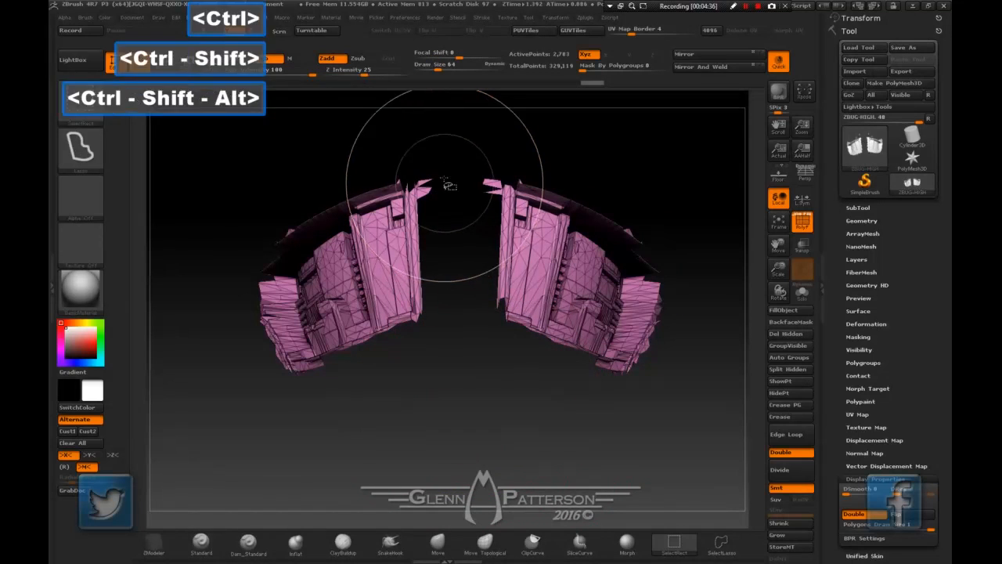
{"action": "left_click_drag", "start_coordinate": [445, 159], "coordinate": [427, 174], "text": "ctrl+alt+shift"}
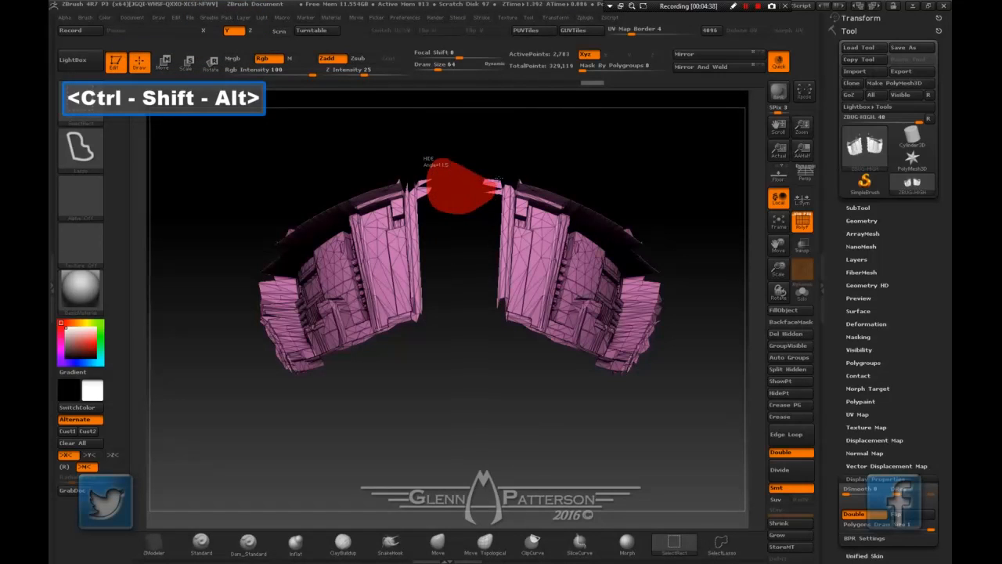
{"action": "left_click_drag", "start_coordinate": [499, 180], "coordinate": [447, 148], "text": "ctrl+alt+shift"}
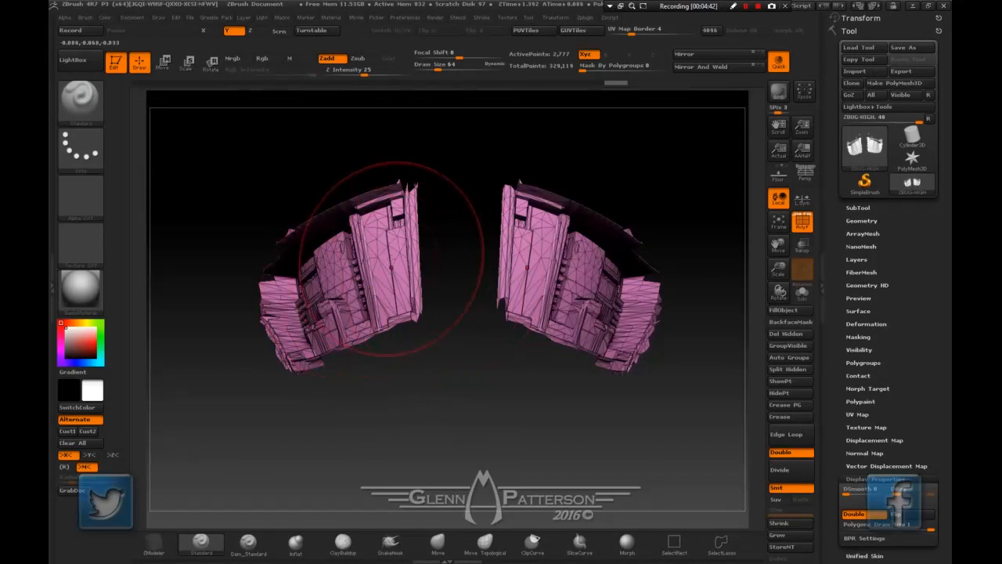
Hide the leftover polygons sticking up from the upper rim and the upper inner corners of both pieces.
{"action": "mouse_move", "coordinate": [378, 410]}
{"action": "left_mouse_down"}
{"action": "mouse_move", "coordinate": [409, 430]}
{"action": "mouse_move", "coordinate": [288, 377]}
{"action": "mouse_move", "coordinate": [290, 367]}
{"action": "left_mouse_up"}
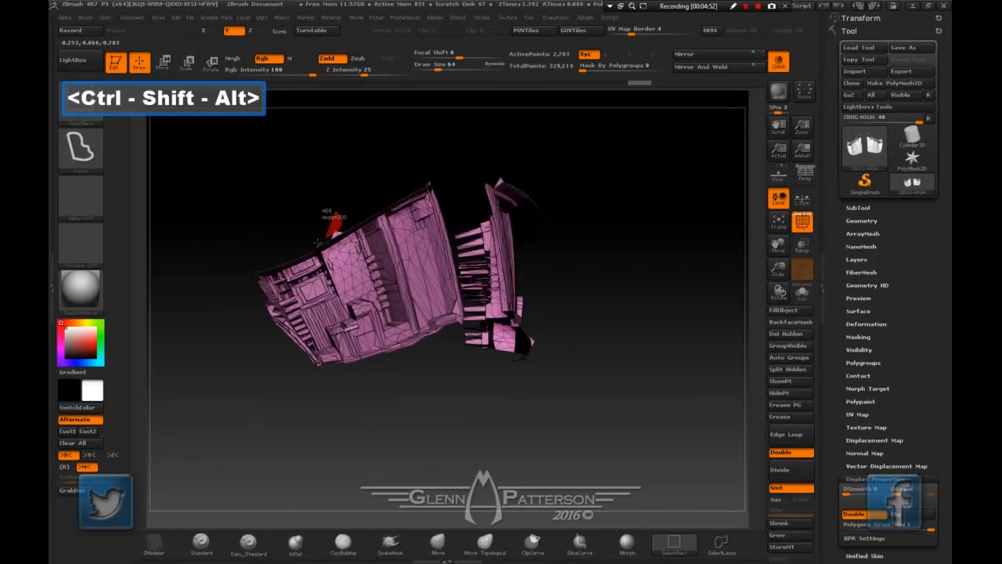
{"action": "left_click_drag", "start_coordinate": [317, 242], "coordinate": [284, 245], "text": "ctrl+alt+shift"}
{"action": "mouse_move", "coordinate": [391, 158]}
{"action": "left_mouse_down", "text": "ctrl+alt+shift"}
{"action": "mouse_move", "coordinate": [422, 157]}
{"action": "mouse_move", "coordinate": [394, 194]}
{"action": "left_mouse_up", "text": "ctrl+alt+shift"}
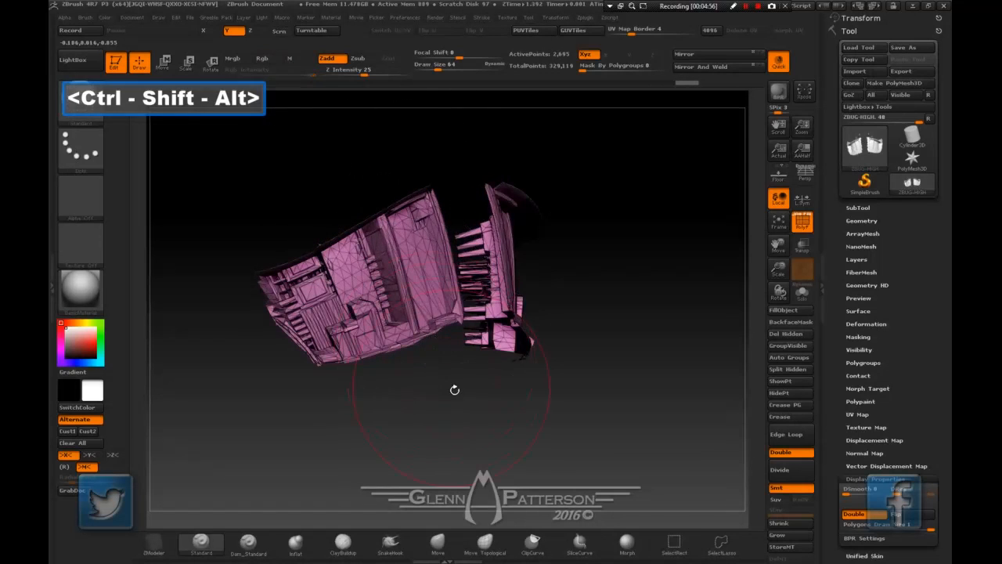
Hide the thin strip along both inner edges and the small spikes at the lower inner corners.
{"action": "left_click_drag", "start_coordinate": [455, 399], "coordinate": [425, 404]}
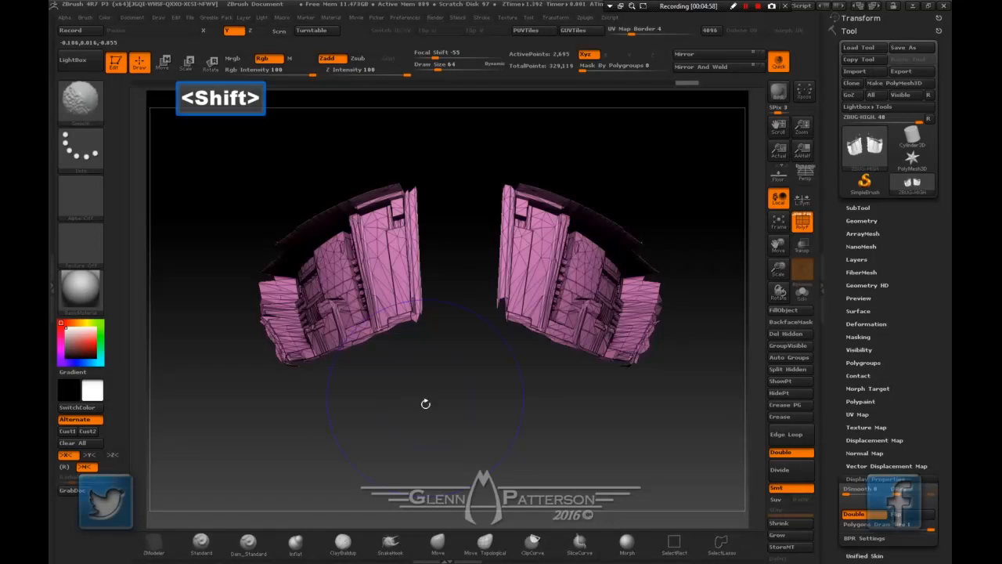
{"action": "left_click_drag", "start_coordinate": [423, 160], "coordinate": [414, 183], "text": "ctrl+alt+shift"}
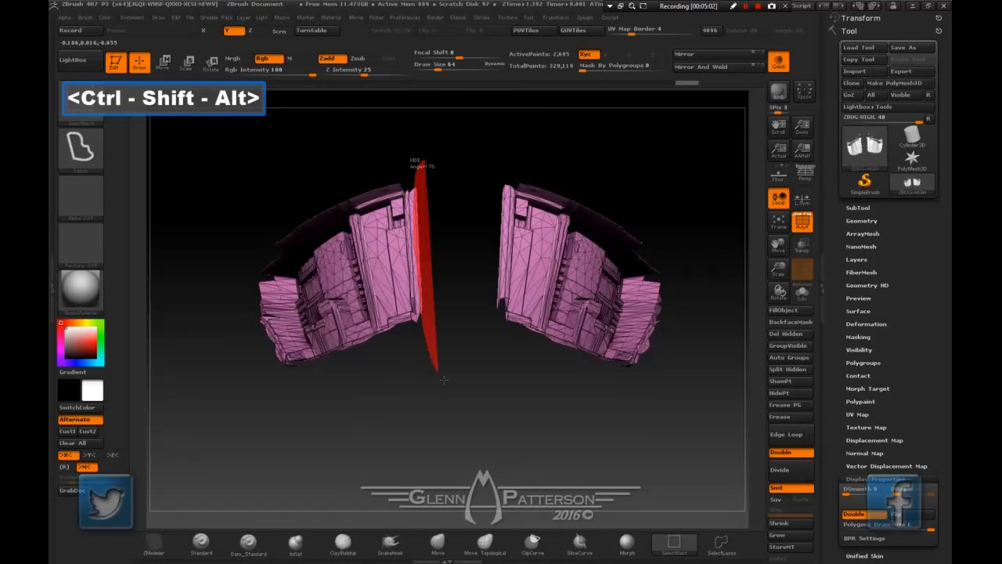
{"action": "left_click_drag", "start_coordinate": [443, 379], "coordinate": [446, 383], "text": "ctrl+alt+shift"}
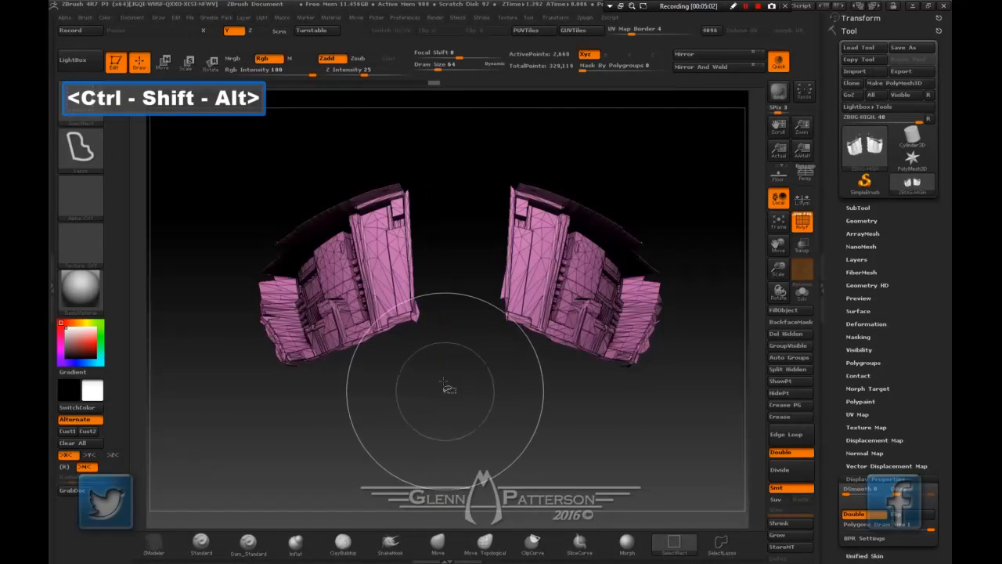
{"action": "left_click", "coordinate": [424, 333], "text": "ctrl+alt+shift"}
{"action": "key", "text": "ctrl+z"}
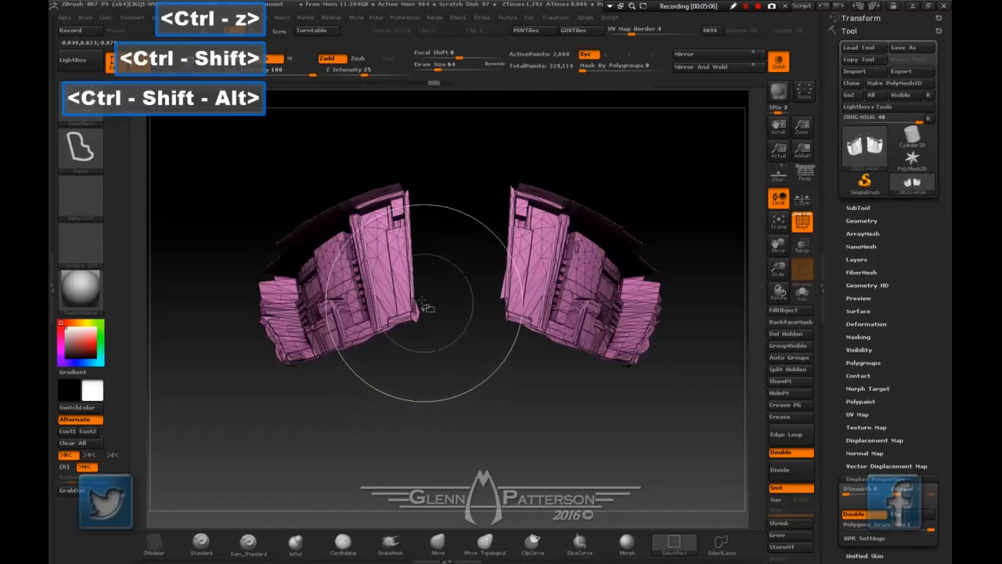
{"action": "left_click_drag", "start_coordinate": [431, 336], "coordinate": [439, 347], "text": "ctrl+alt+shift"}
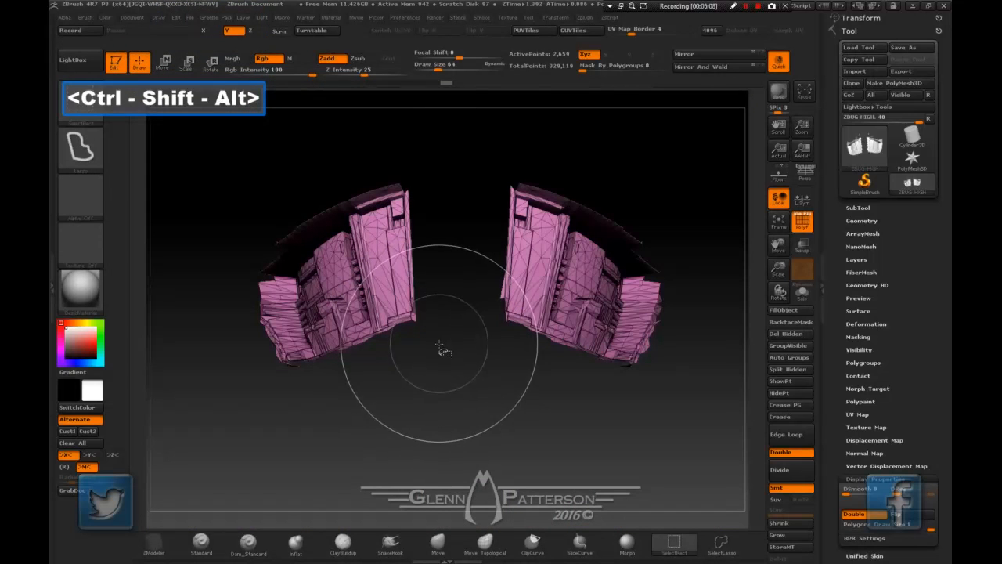
{"action": "mouse_move", "coordinate": [425, 381]}
{"action": "left_mouse_down"}
{"action": "mouse_move", "coordinate": [502, 387]}
{"action": "mouse_move", "coordinate": [384, 387]}
{"action": "mouse_move", "coordinate": [439, 383]}
{"action": "left_mouse_up"}
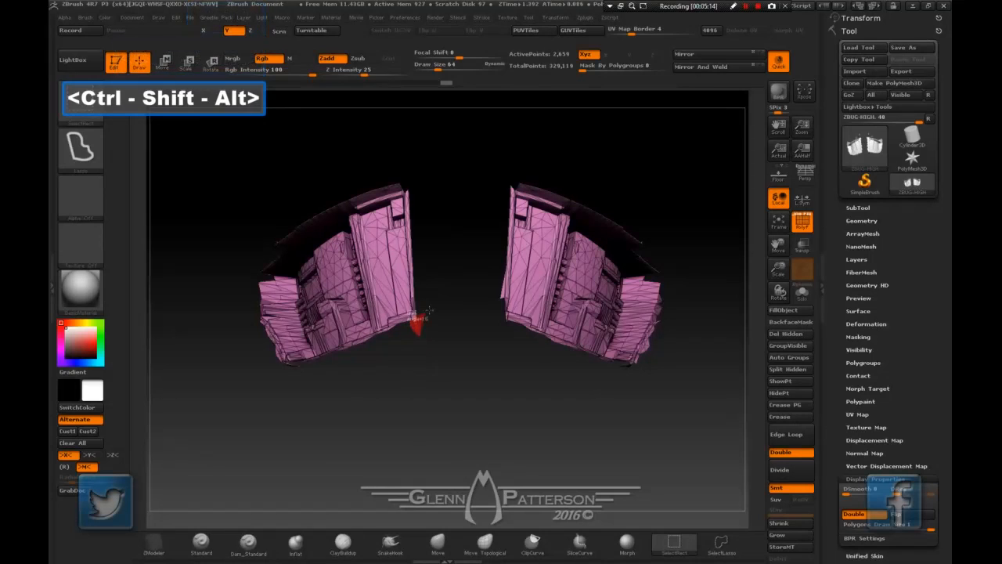
{"action": "mouse_move", "coordinate": [477, 265]}
{"action": "left_mouse_down", "text": "ctrl+alt+shift"}
{"action": "mouse_move", "coordinate": [496, 277]}
{"action": "mouse_move", "coordinate": [470, 381]}
{"action": "left_mouse_up", "text": "ctrl+alt+shift"}
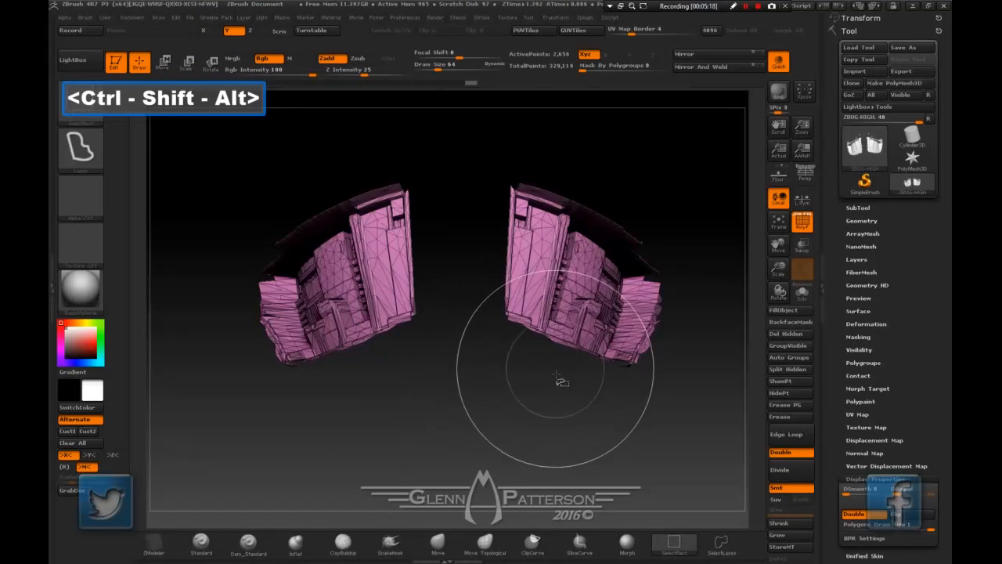
{"action": "left_click_drag", "start_coordinate": [678, 290], "coordinate": [673, 292], "text": "ctrl+alt+shift"}
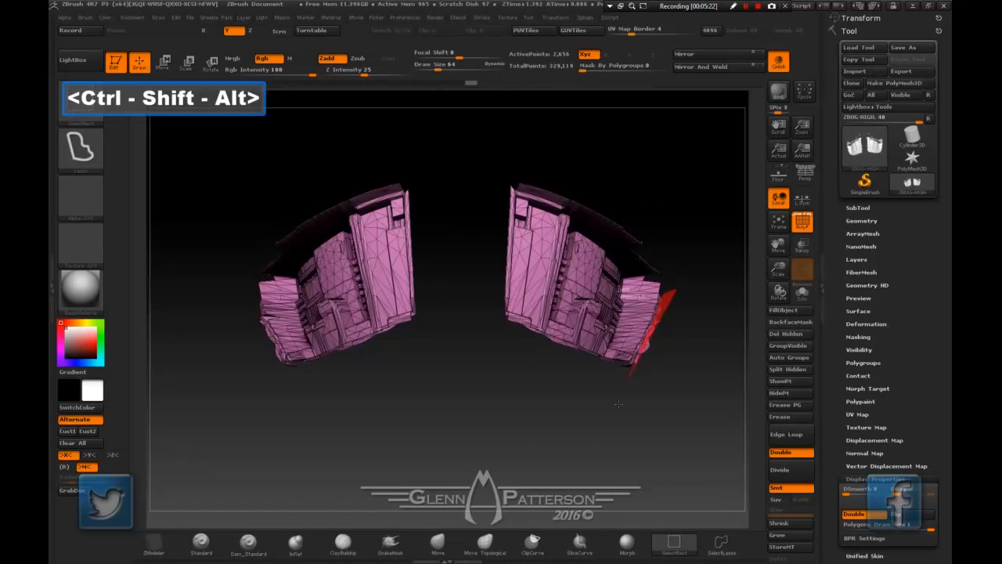
{"action": "left_click_drag", "start_coordinate": [619, 403], "coordinate": [615, 412], "text": "ctrl+alt+shift"}
{"action": "key", "text": "ctrl+z"}
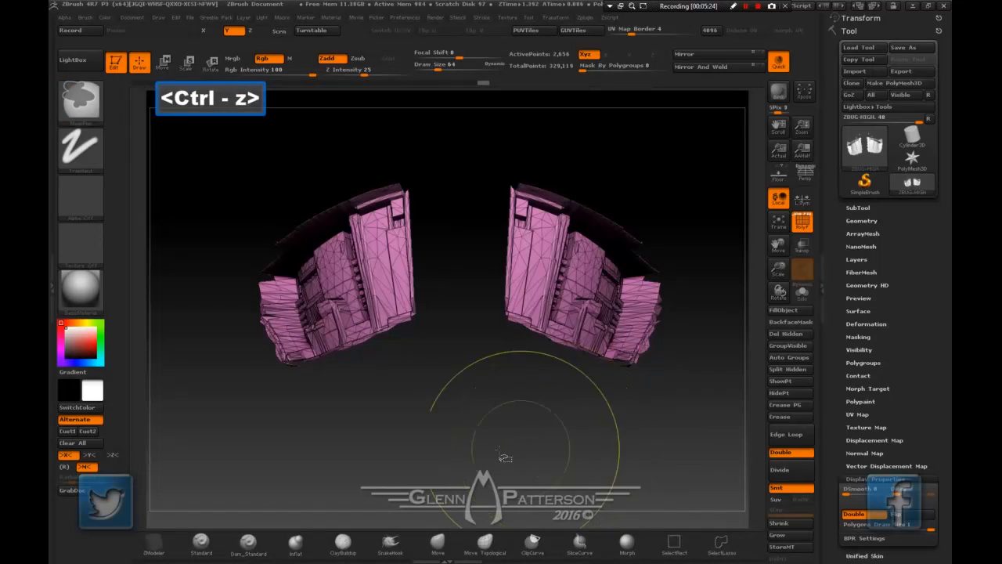
Hide the remaining ragged polygons along the outer sides of both pieces and inspect the mesh from several angles.
{"action": "left_click_drag", "start_coordinate": [237, 312], "coordinate": [250, 316], "text": "ctrl+alt+shift"}
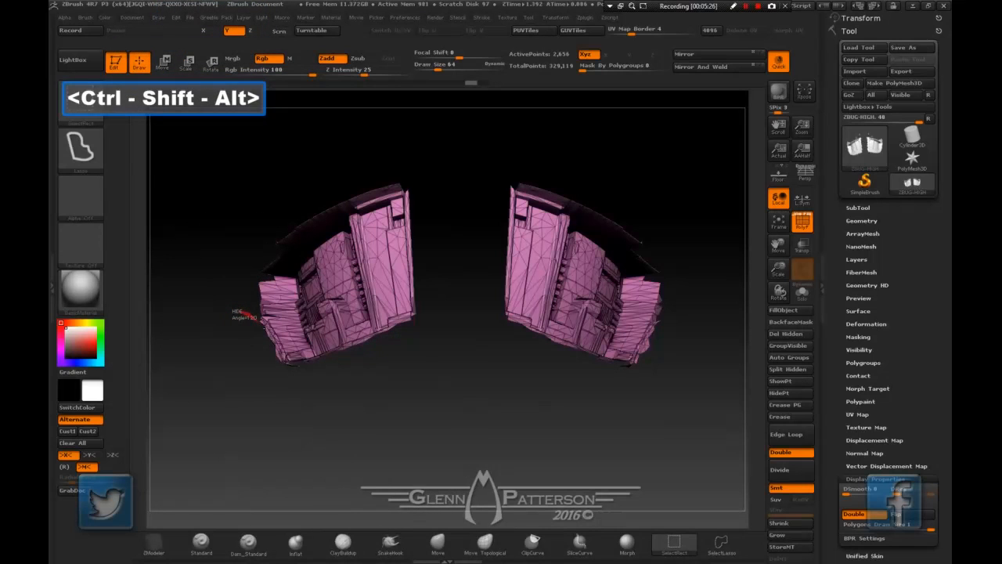
{"action": "left_click_drag", "start_coordinate": [285, 384], "coordinate": [290, 415], "text": "ctrl+alt+shift"}
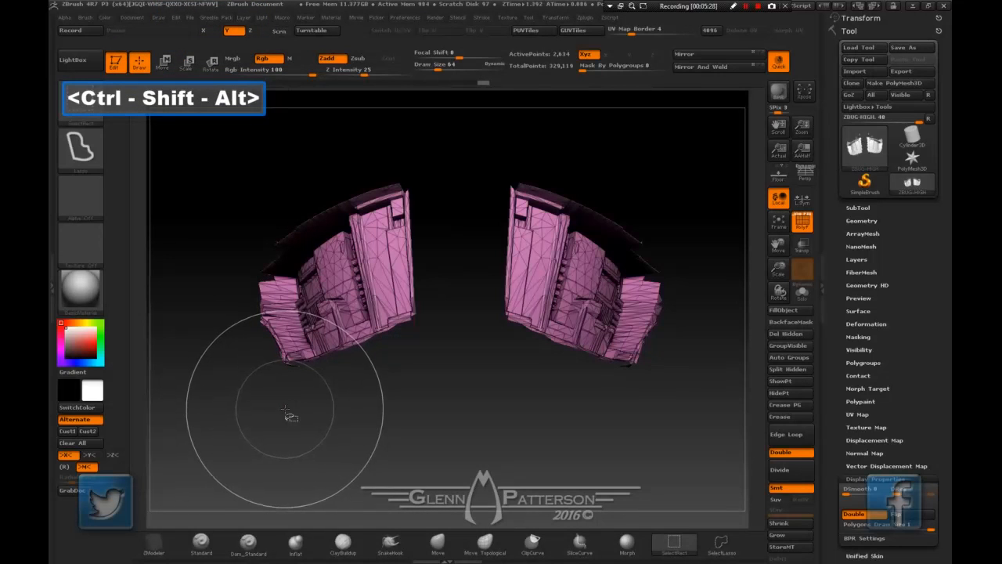
{"action": "left_click_drag", "start_coordinate": [464, 408], "coordinate": [421, 412]}
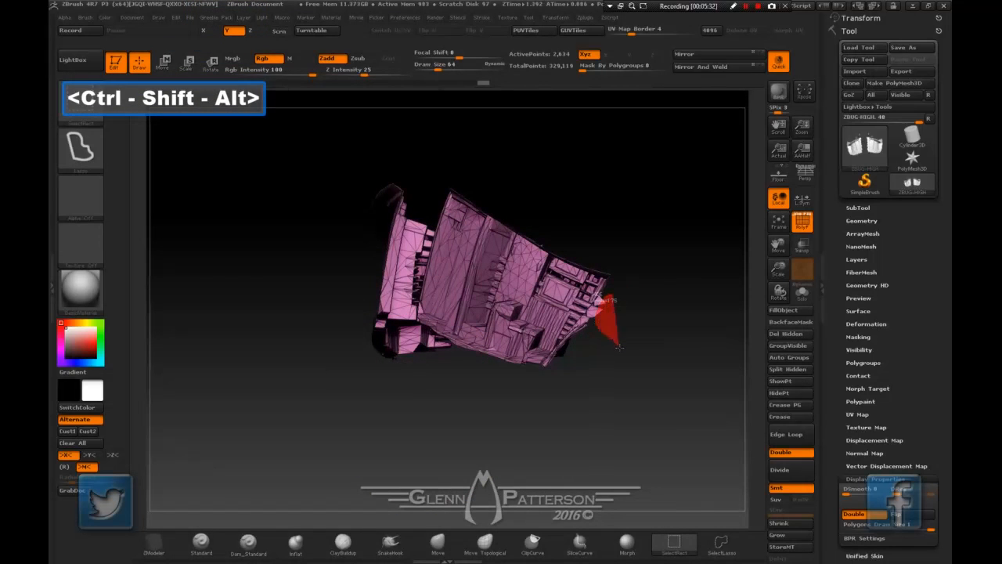
{"action": "left_click_drag", "start_coordinate": [619, 346], "coordinate": [616, 345], "text": "ctrl+alt+shift"}
{"action": "mouse_move", "coordinate": [532, 409]}
{"action": "left_mouse_down"}
{"action": "mouse_move", "coordinate": [492, 409]}
{"action": "mouse_move", "coordinate": [571, 407]}
{"action": "mouse_move", "coordinate": [543, 369]}
{"action": "mouse_move", "coordinate": [528, 427]}
{"action": "left_mouse_up"}
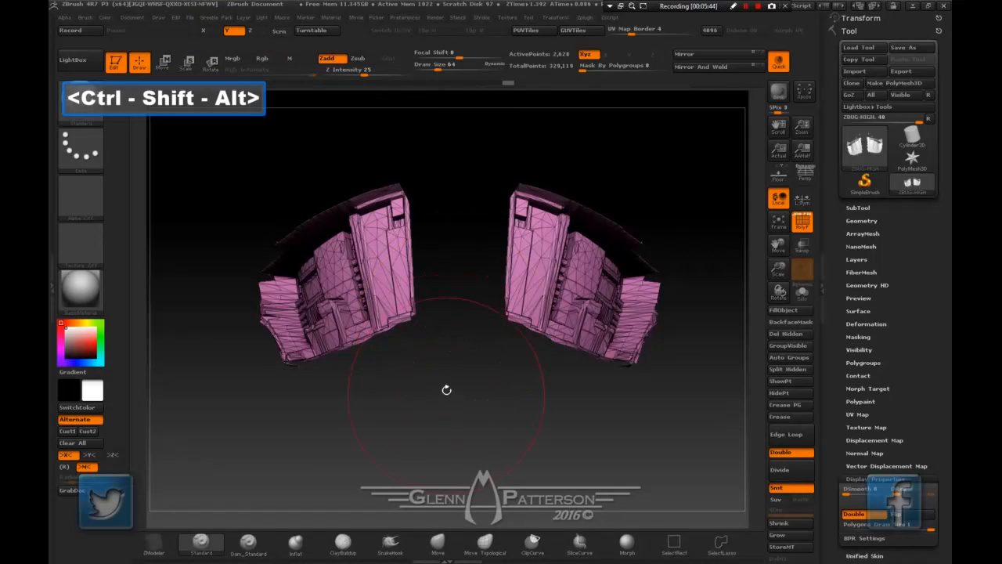
{"action": "left_click_drag", "start_coordinate": [447, 392], "coordinate": [388, 439]}
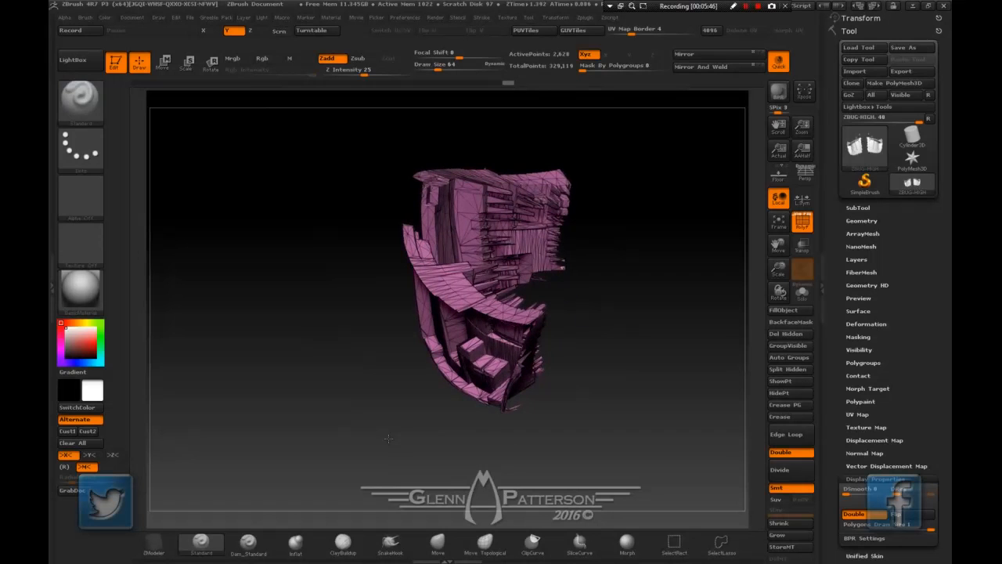
Hide the stray polygons at the lower tip and assign both visible head pieces to one new polygroup.
{"action": "key", "text": "ctrl+shift+alt"}
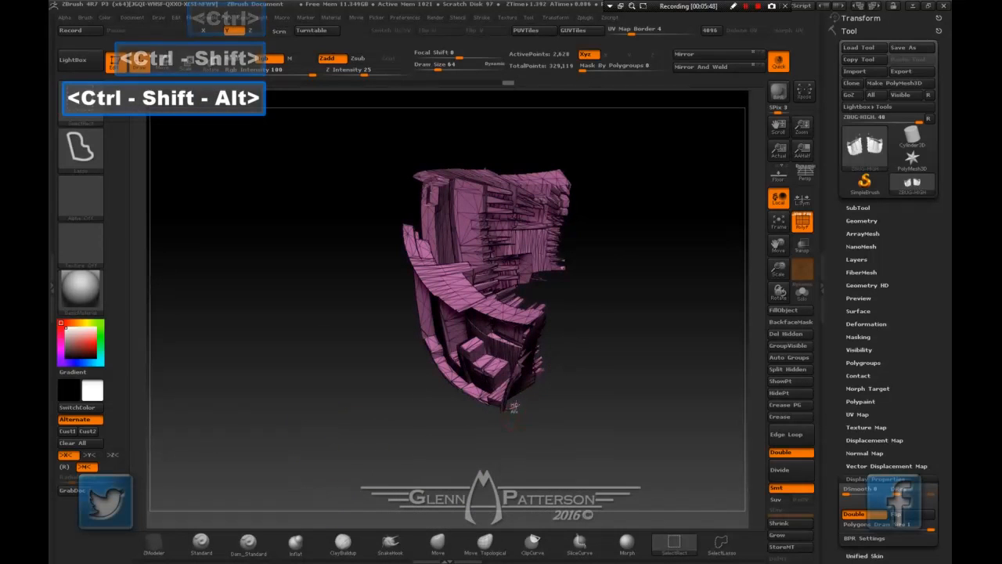
{"action": "mouse_move", "coordinate": [409, 444]}
{"action": "left_mouse_down"}
{"action": "mouse_move", "coordinate": [499, 435]}
{"action": "mouse_move", "coordinate": [472, 443]}
{"action": "left_mouse_up"}
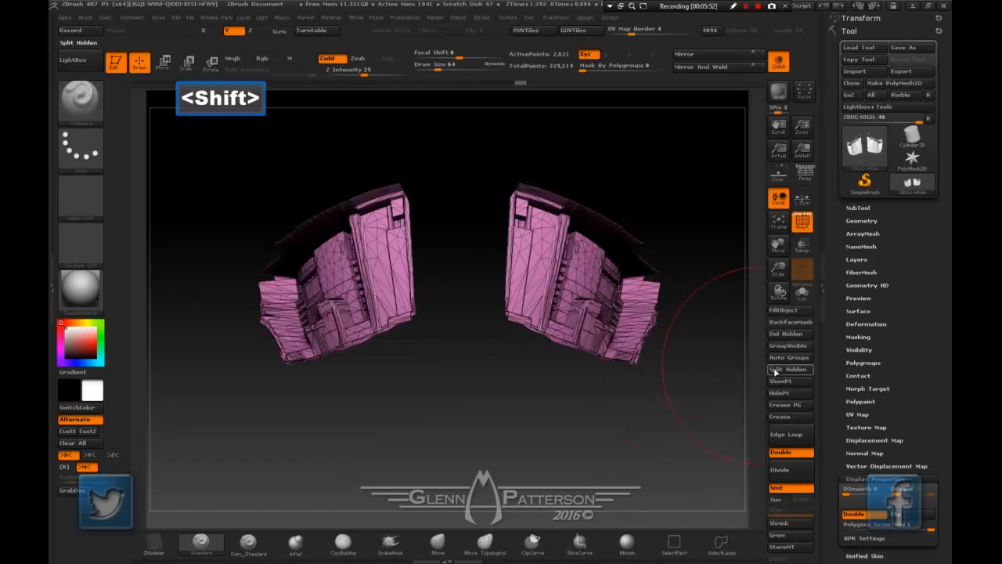
{"action": "left_click", "coordinate": [861, 362]}
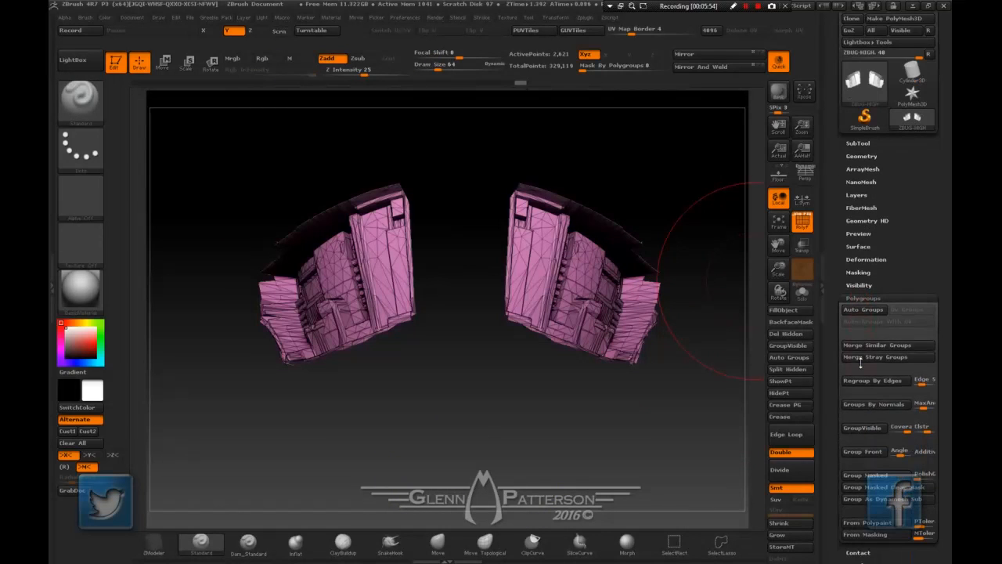
{"action": "left_click", "coordinate": [862, 428]}
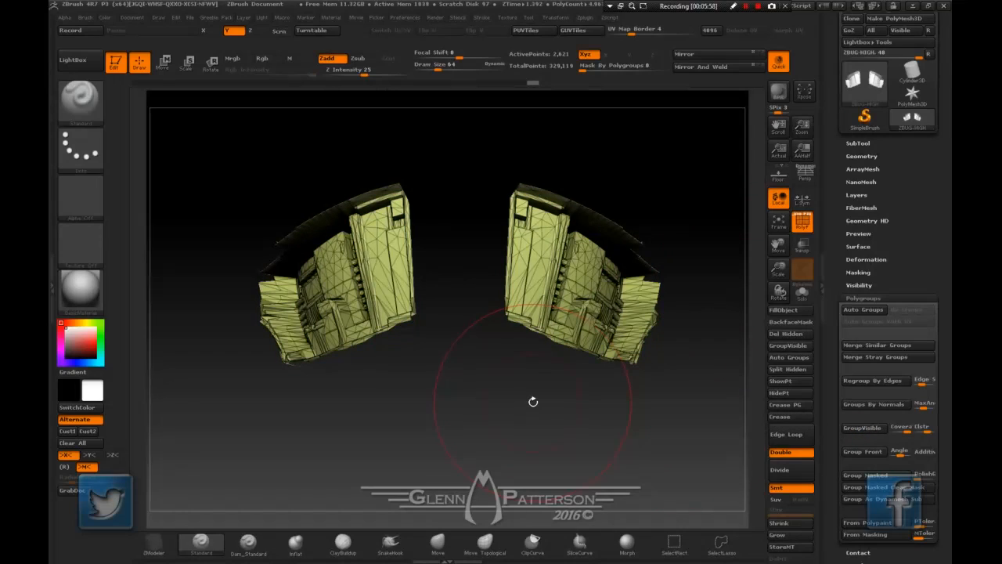
Unhide the whole insect mesh and split it into separate subtools by polygroup, accepting that this cannot be undone.
{"action": "left_click", "coordinate": [489, 407], "text": "ctrl+shift"}
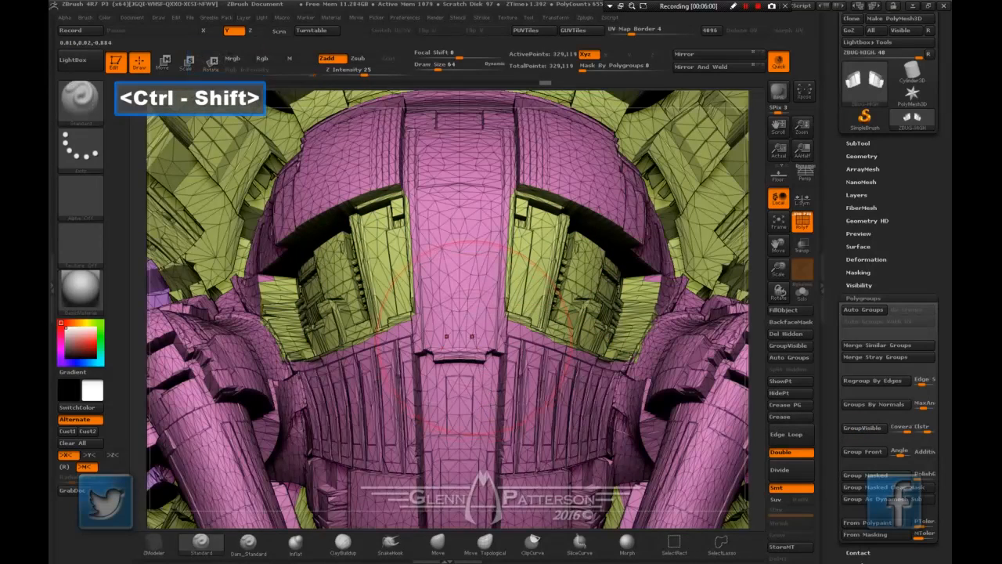
{"action": "mouse_move", "coordinate": [476, 338]}
{"action": "right_mouse_down"}
{"action": "mouse_move", "coordinate": [513, 340]}
{"action": "mouse_move", "coordinate": [483, 345]}
{"action": "mouse_move", "coordinate": [526, 382]}
{"action": "mouse_move", "coordinate": [422, 292]}
{"action": "mouse_move", "coordinate": [447, 395]}
{"action": "right_mouse_up"}
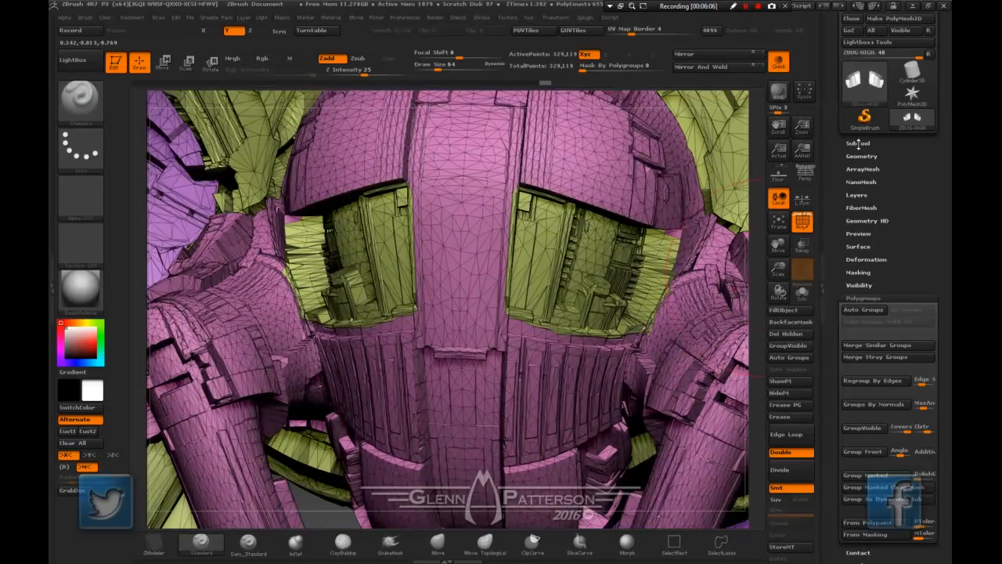
{"action": "left_click", "coordinate": [858, 143]}
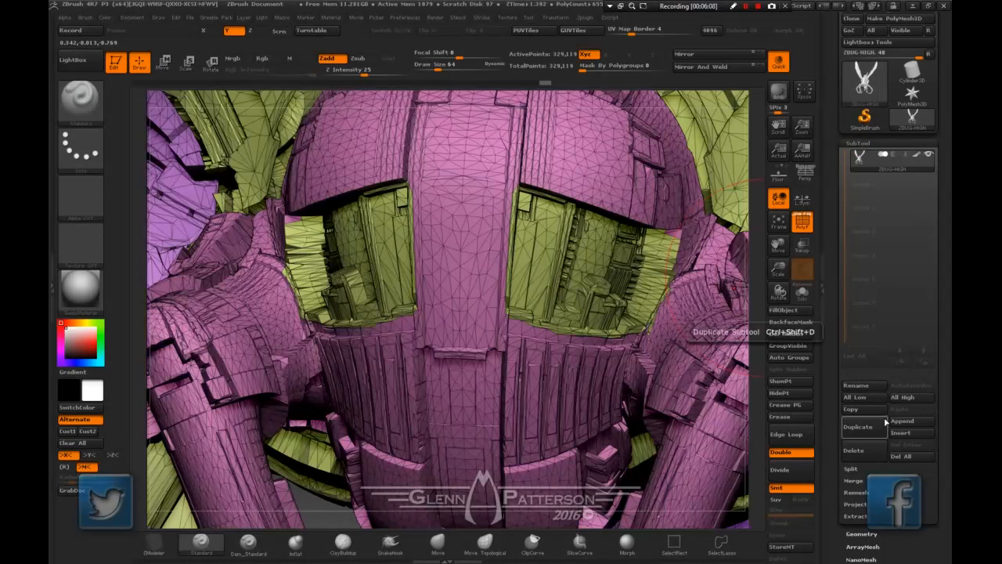
{"action": "left_click", "coordinate": [851, 470]}
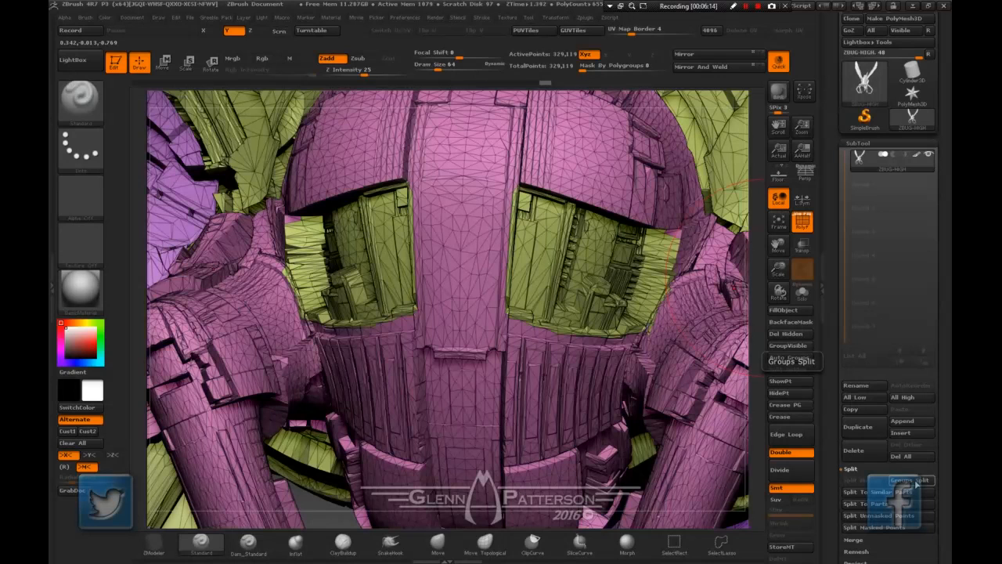
{"action": "left_click", "coordinate": [912, 479]}
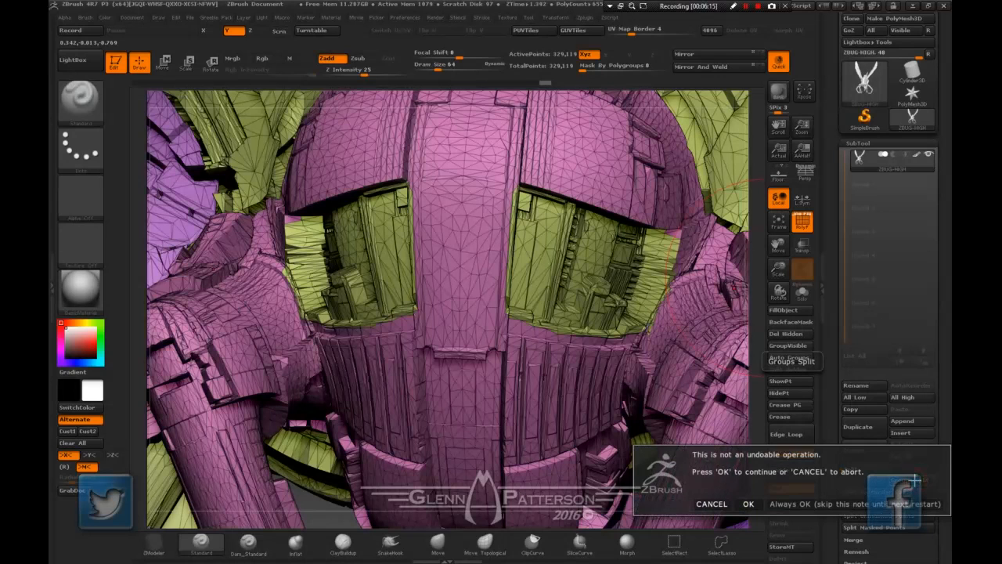
{"action": "left_click", "coordinate": [785, 503]}
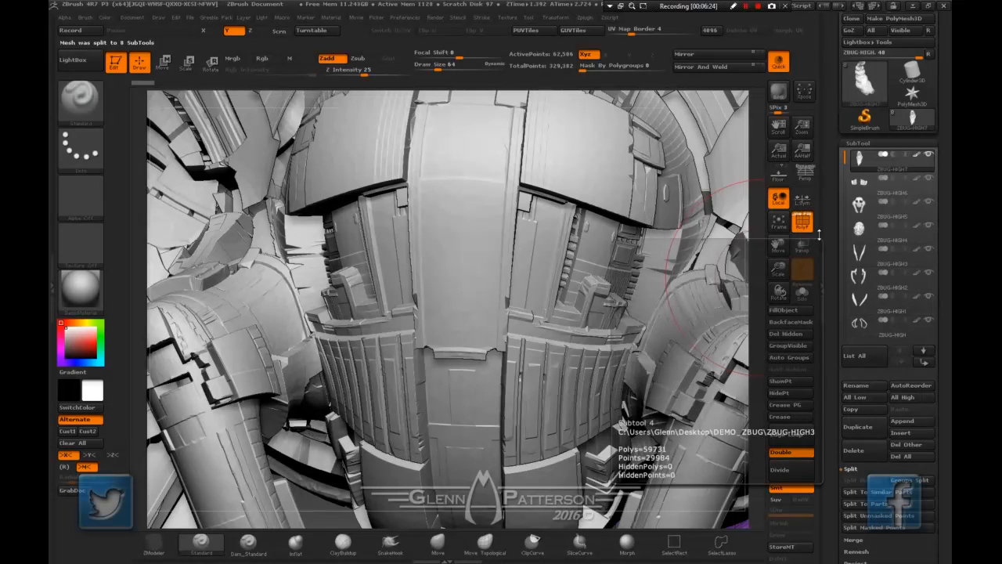
Merge all visible insect subtools into a new single tool and switch to that merged tool.
{"action": "left_click", "coordinate": [779, 223]}
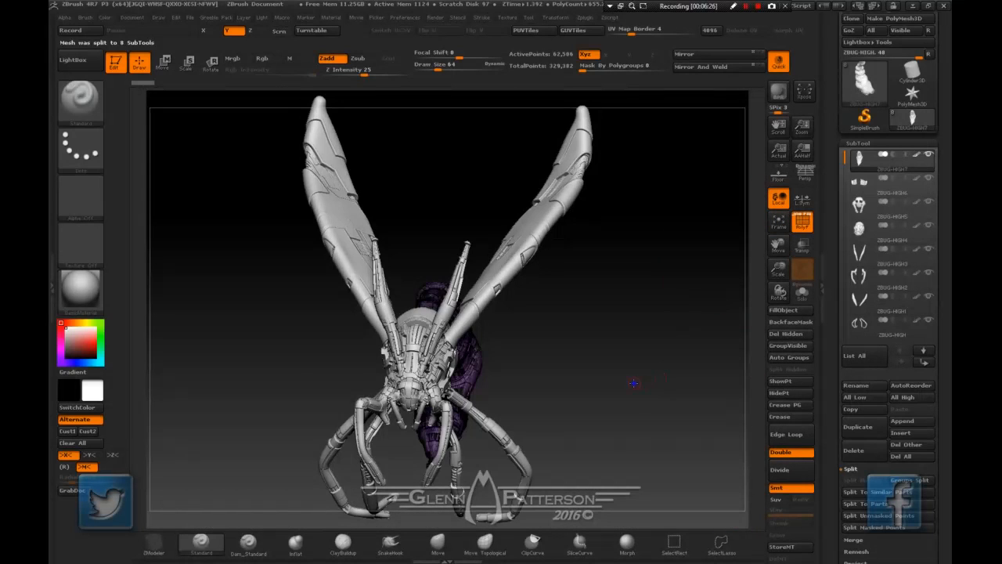
{"action": "left_click_drag", "start_coordinate": [633, 382], "coordinate": [546, 383]}
{"action": "left_click_drag", "start_coordinate": [949, 391], "coordinate": [936, 313]}
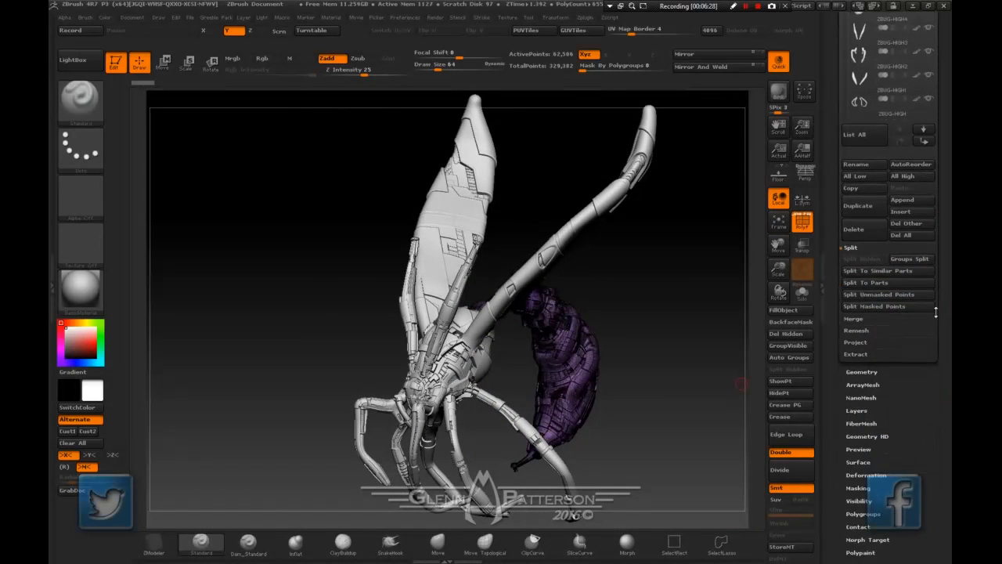
{"action": "left_click", "coordinate": [859, 321]}
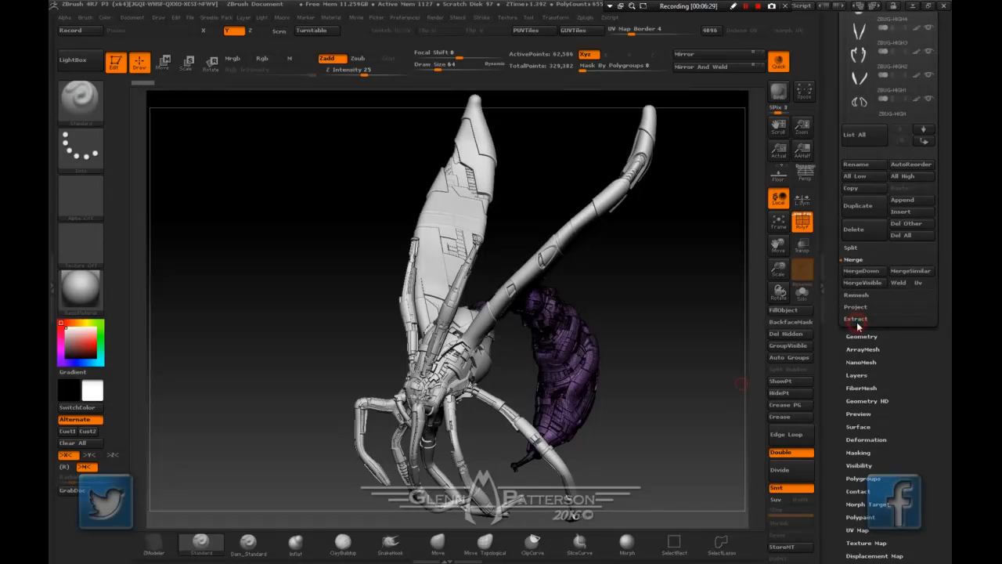
{"action": "left_click", "coordinate": [871, 285]}
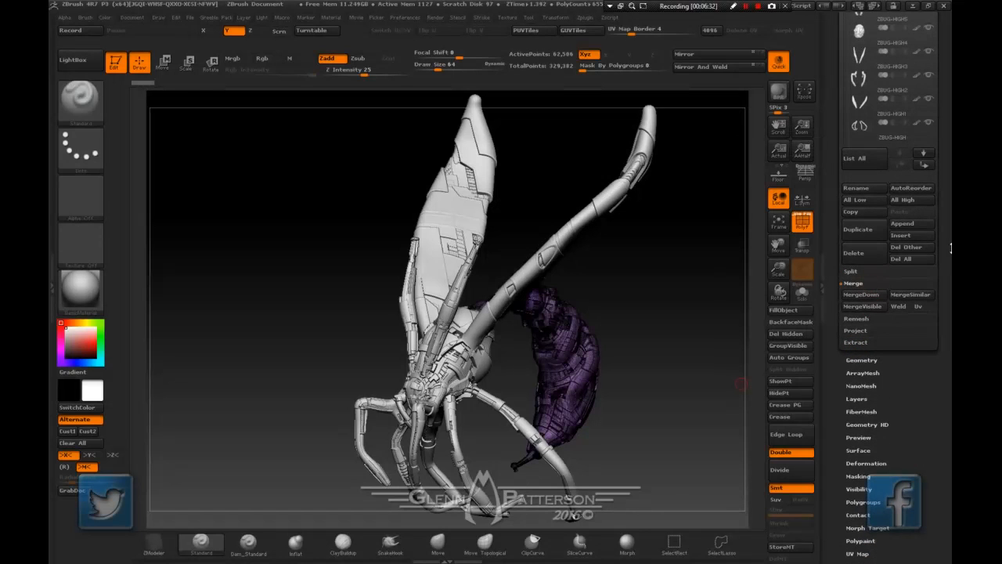
{"action": "left_click_drag", "start_coordinate": [950, 249], "coordinate": [950, 352]}
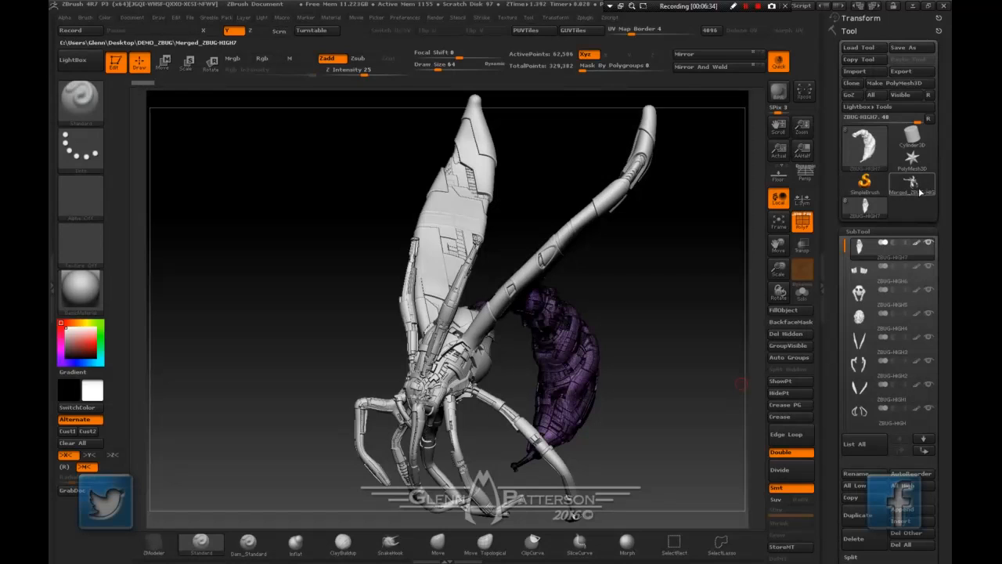
{"action": "mouse_move", "coordinate": [921, 191]}
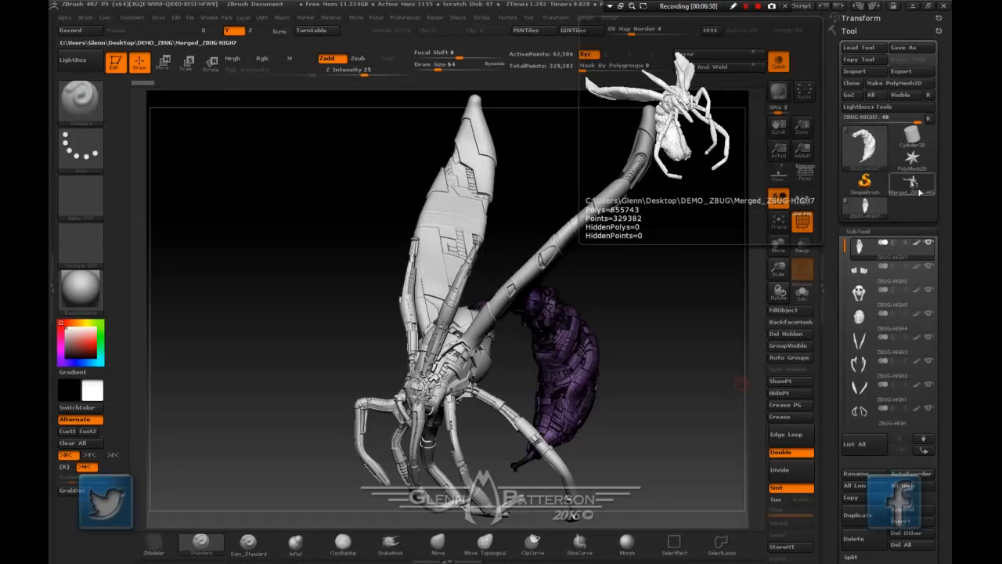
{"action": "left_click", "coordinate": [920, 191]}
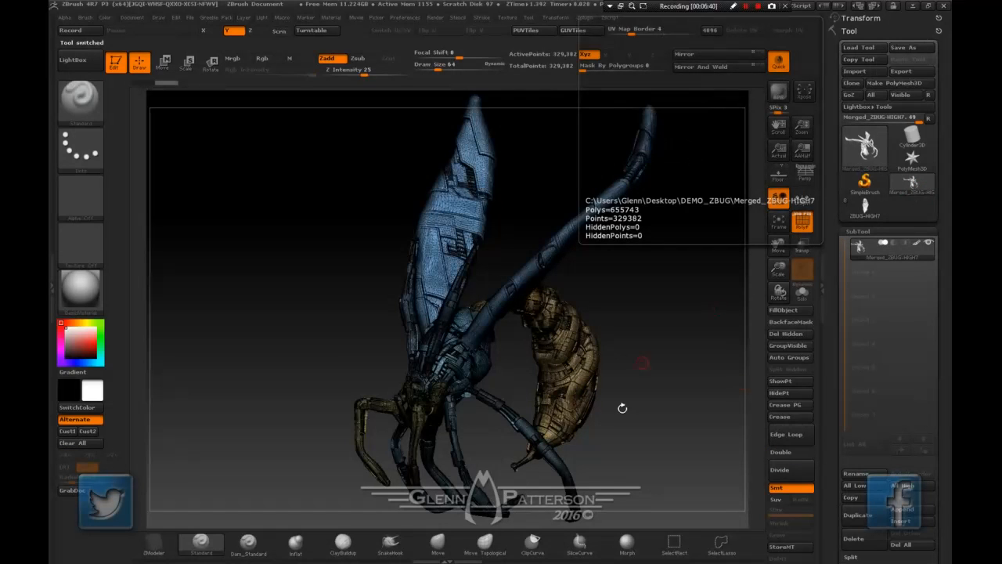
Export the merged insect mesh to the DEMO_ZBUG folder in OBJ format as ZBUG-HIGH.obj.
{"action": "left_click_drag", "start_coordinate": [553, 400], "coordinate": [612, 383]}
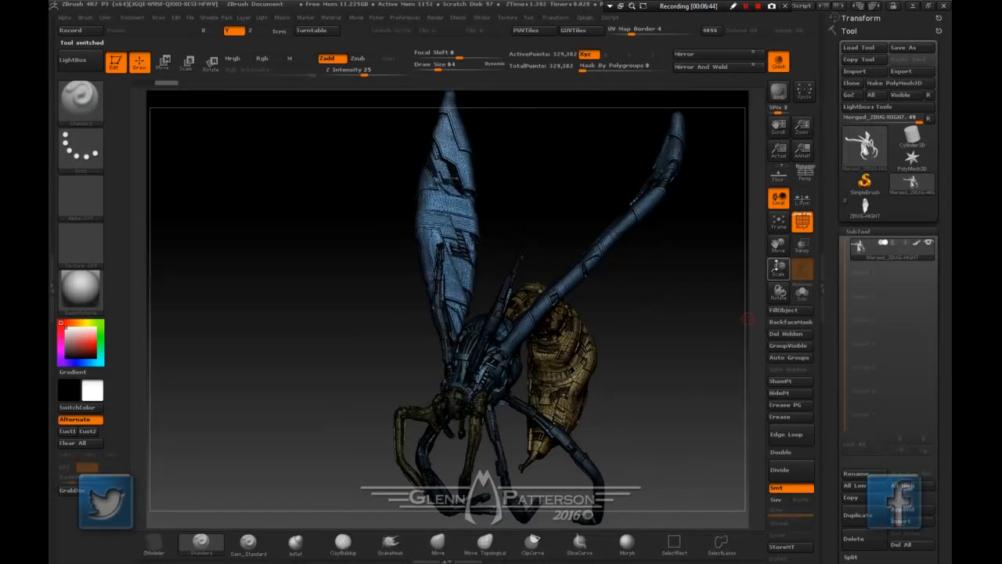
{"action": "left_click_drag", "start_coordinate": [776, 268], "coordinate": [781, 380]}
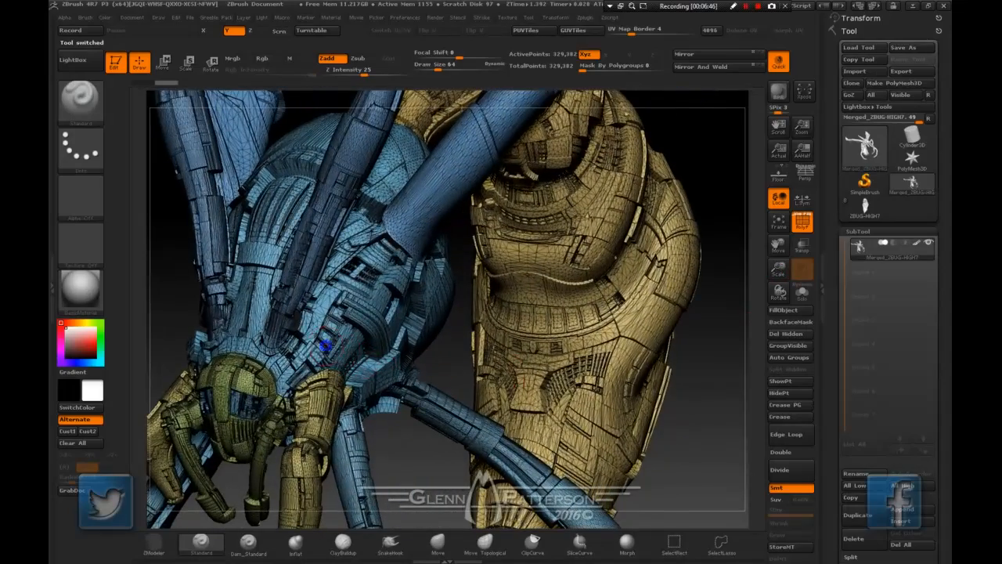
{"action": "mouse_move", "coordinate": [325, 346]}
{"action": "left_mouse_down"}
{"action": "mouse_move", "coordinate": [381, 349]}
{"action": "mouse_move", "coordinate": [318, 335]}
{"action": "left_mouse_up"}
{"action": "left_click_drag", "start_coordinate": [454, 352], "coordinate": [329, 346]}
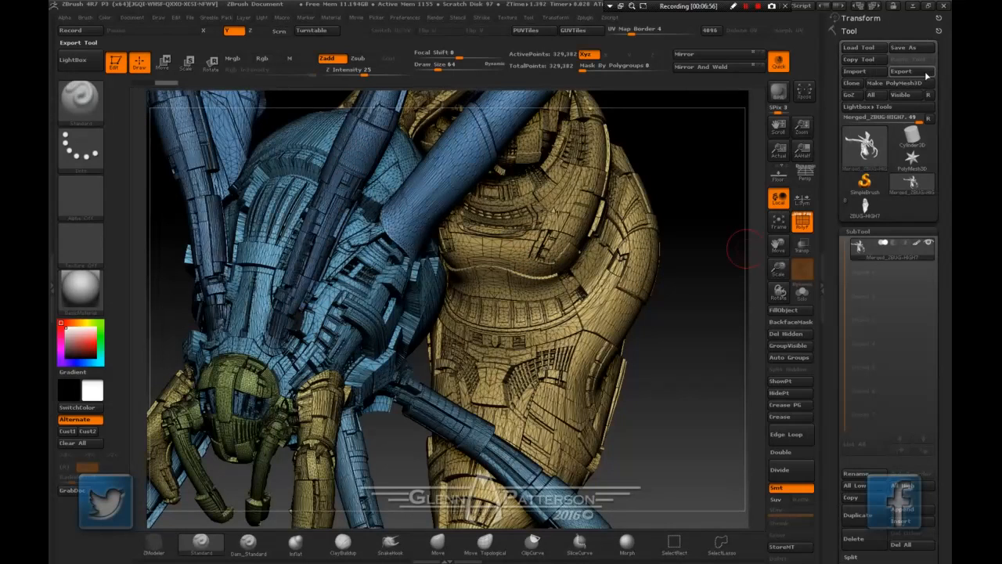
{"action": "left_click", "coordinate": [900, 71]}
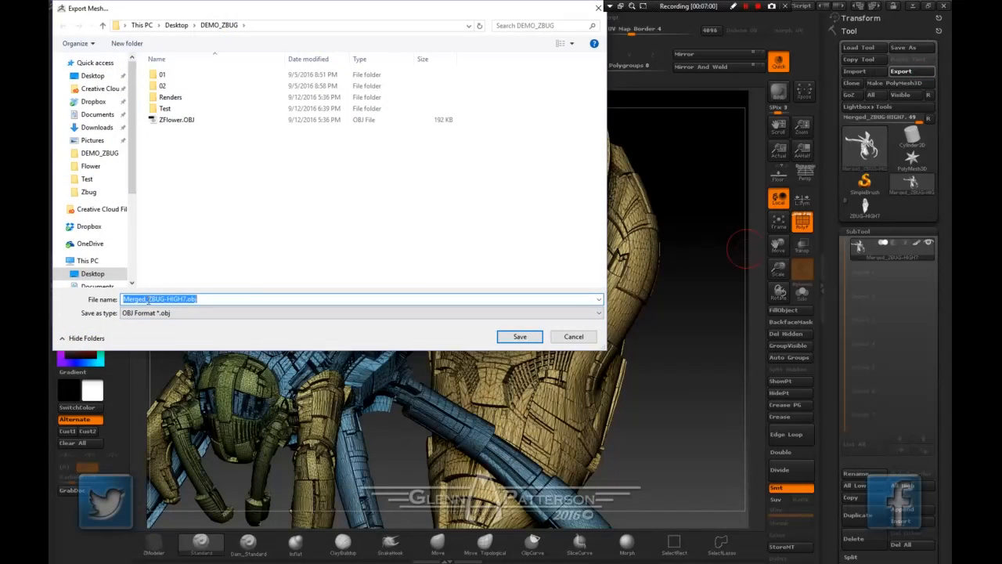
{"action": "left_click_drag", "start_coordinate": [148, 298], "coordinate": [106, 300]}
{"action": "key", "text": "Delete"}
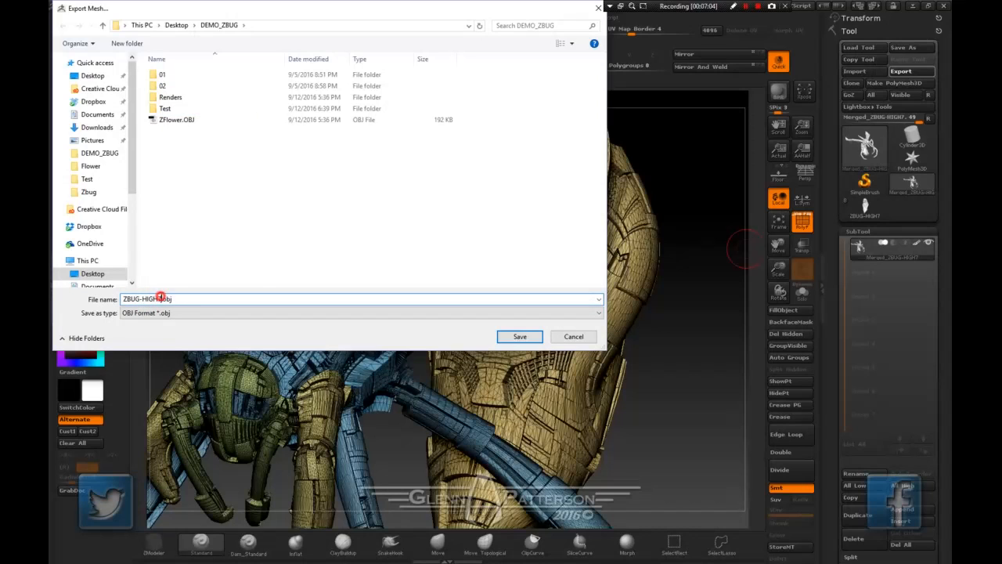
{"action": "left_click", "coordinate": [160, 298]}
{"action": "key", "text": "BackSpace"}
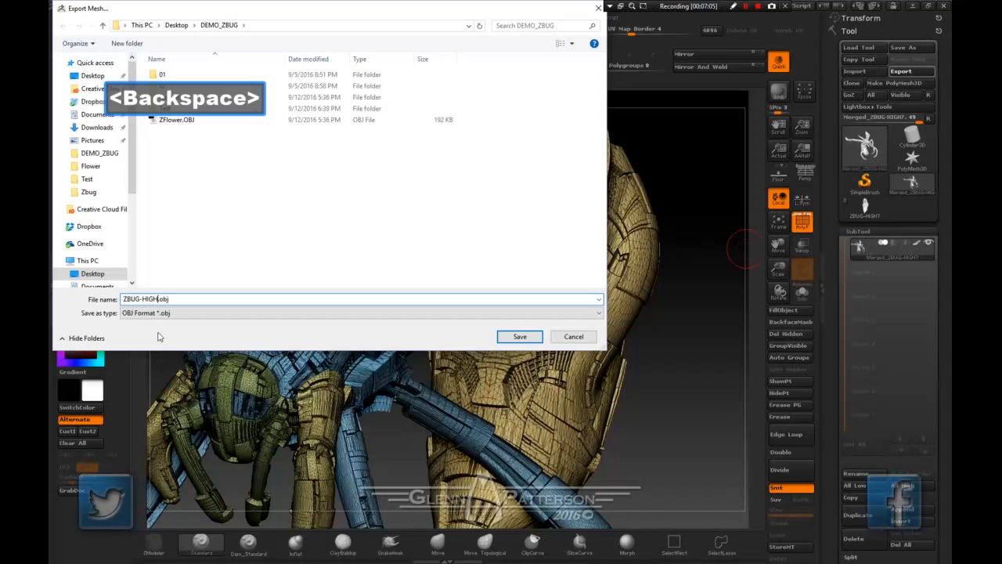
{"action": "left_click", "coordinate": [516, 337]}
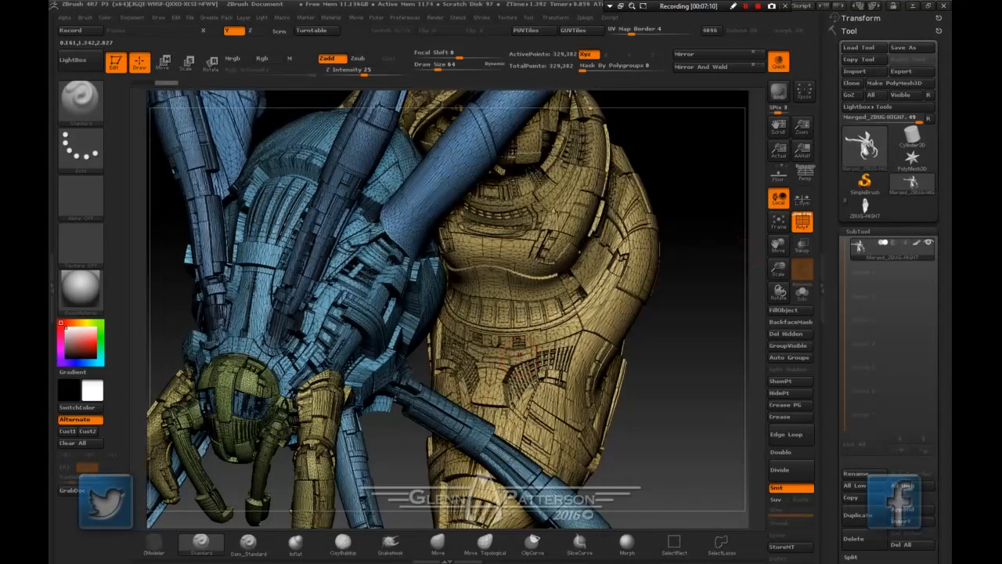
Load the armor tool ZBUG-ARMOR_HIGH.ZTL from the DEMO_ZBUG folder and view it from another side.
{"action": "right_click_drag", "start_coordinate": [522, 360], "coordinate": [511, 369]}
{"action": "left_click", "coordinate": [778, 223]}
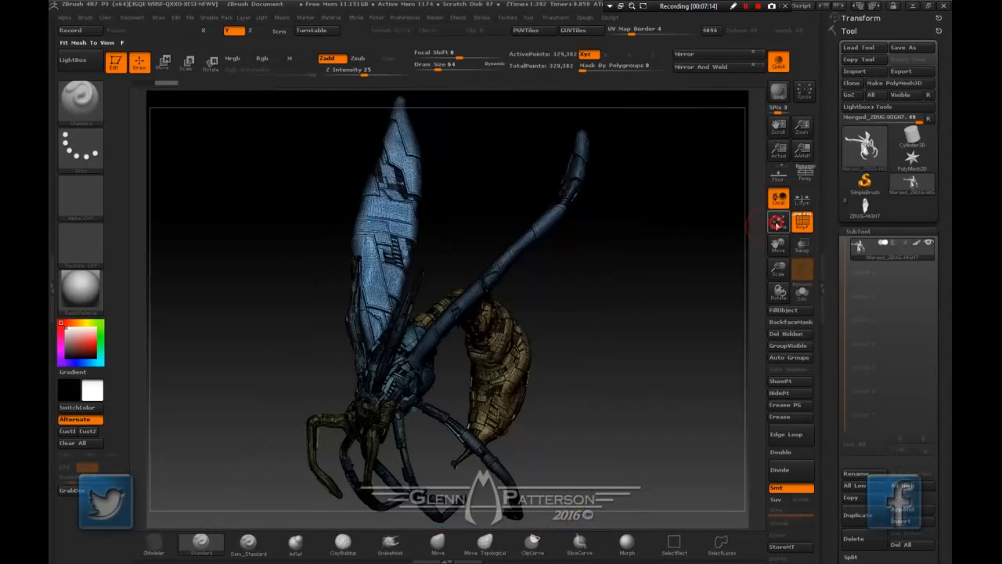
{"action": "left_click", "coordinate": [858, 48]}
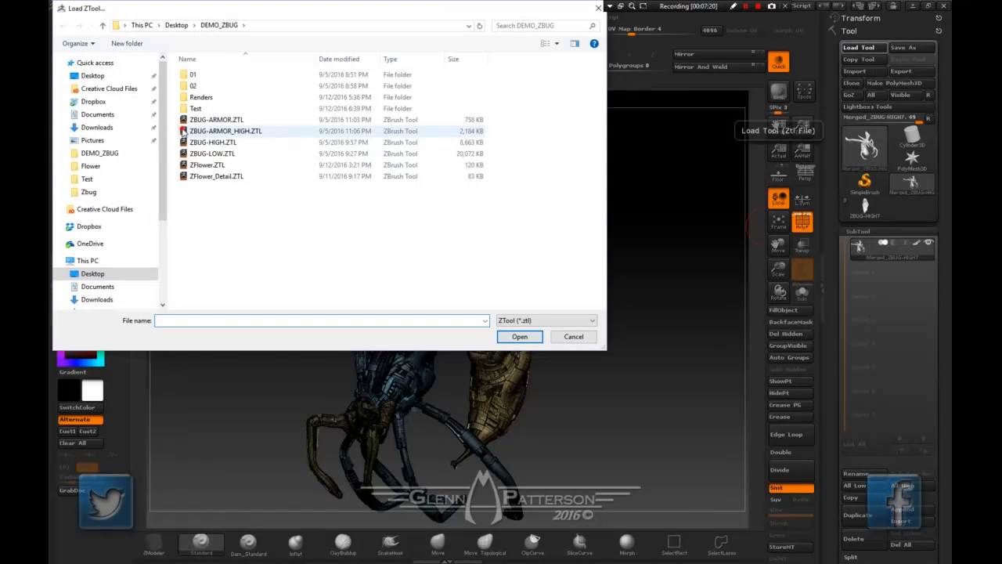
{"action": "double_click", "coordinate": [188, 131]}
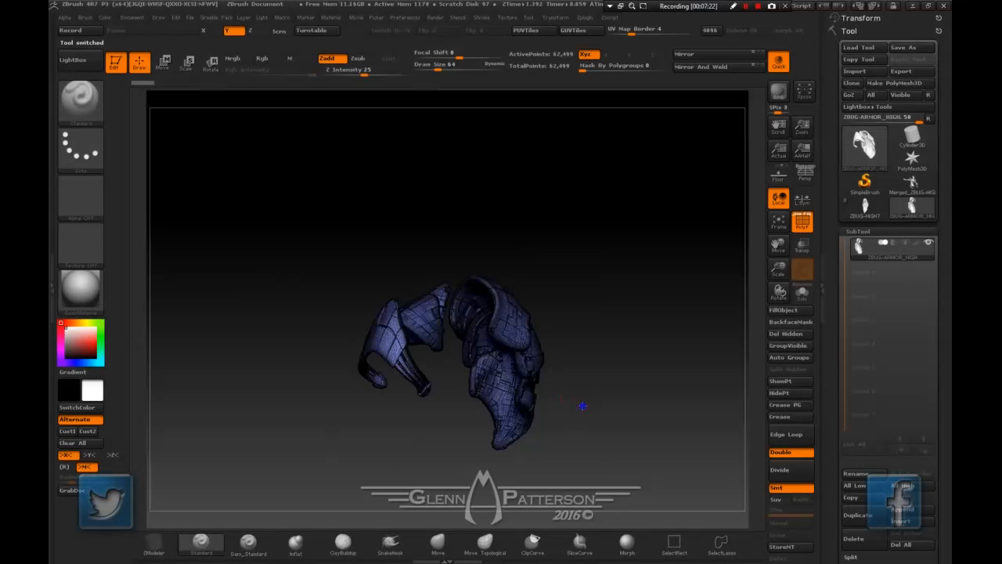
{"action": "left_click_drag", "start_coordinate": [583, 406], "coordinate": [736, 403]}
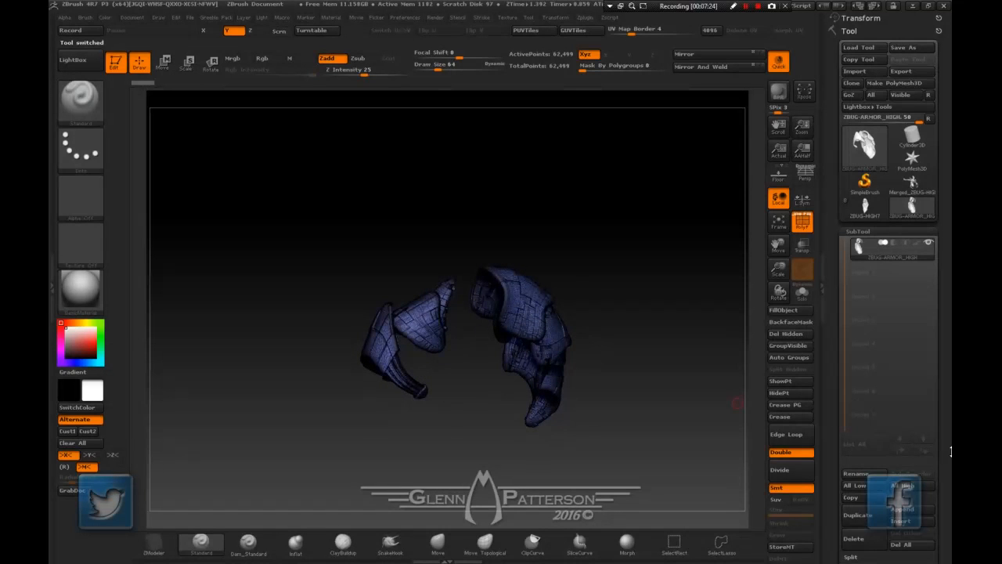
Give each unconnected armor piece its own polygroup with Auto Groups and split the armor into subtools by group.
{"action": "left_click_drag", "start_coordinate": [950, 451], "coordinate": [944, 356]}
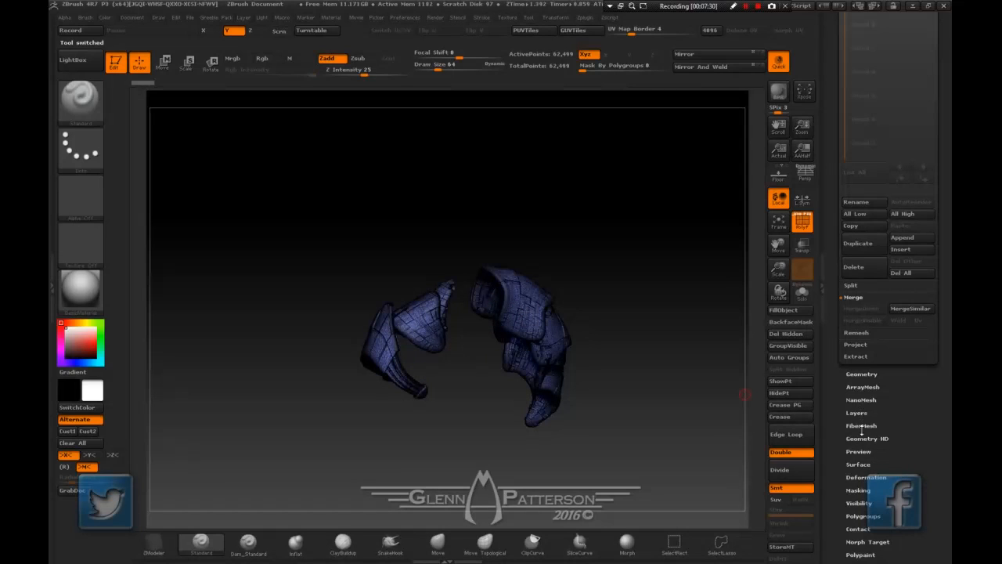
{"action": "left_click", "coordinate": [863, 516]}
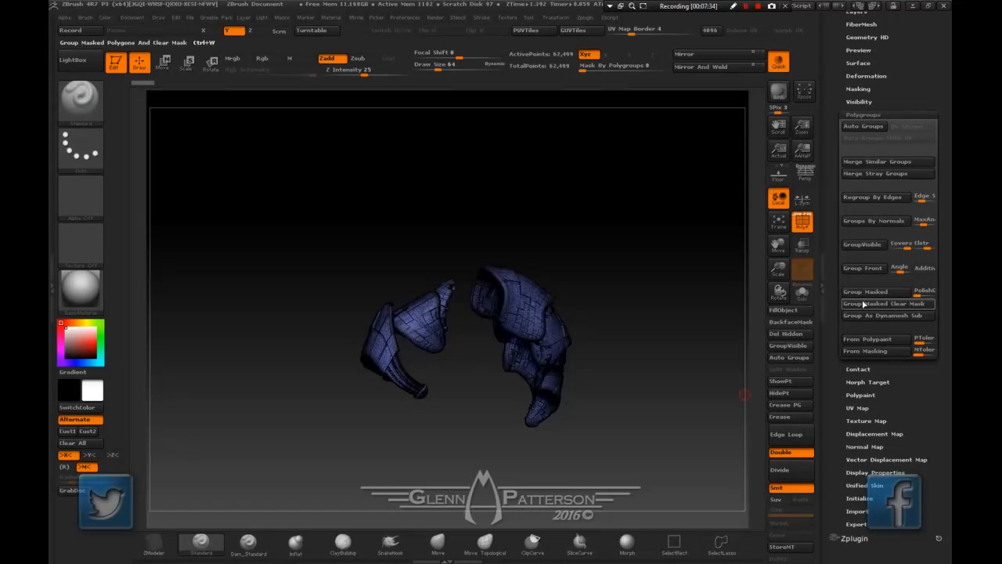
{"action": "left_click", "coordinate": [862, 127]}
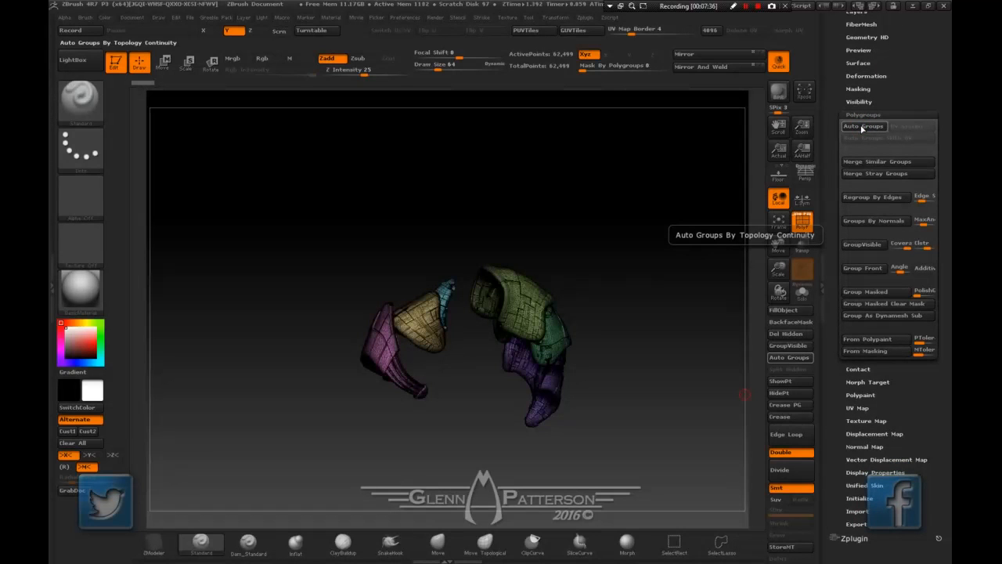
{"action": "scroll", "coordinate": [862, 129], "scroll_direction": "up", "scroll_amount": 4}
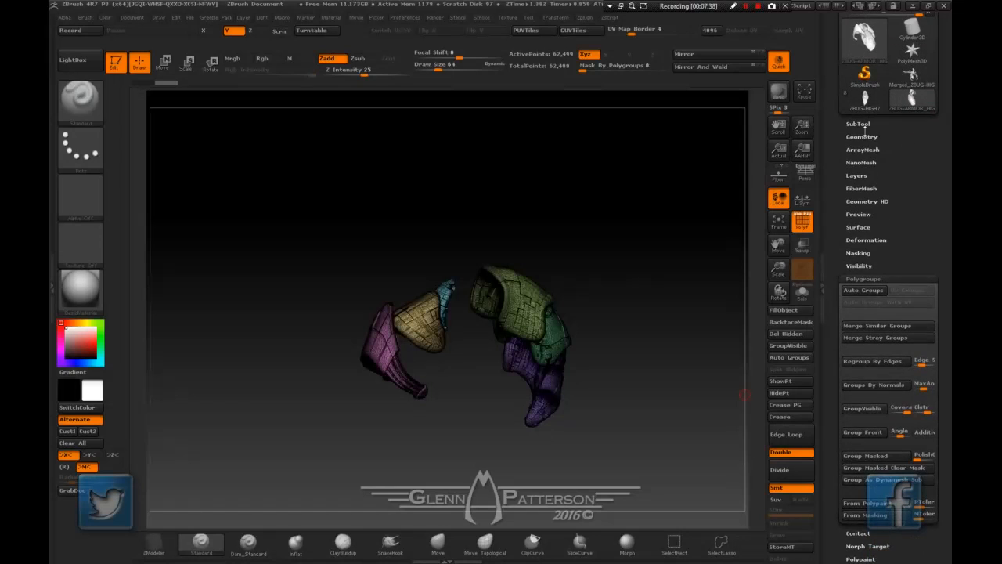
{"action": "left_click", "coordinate": [861, 126]}
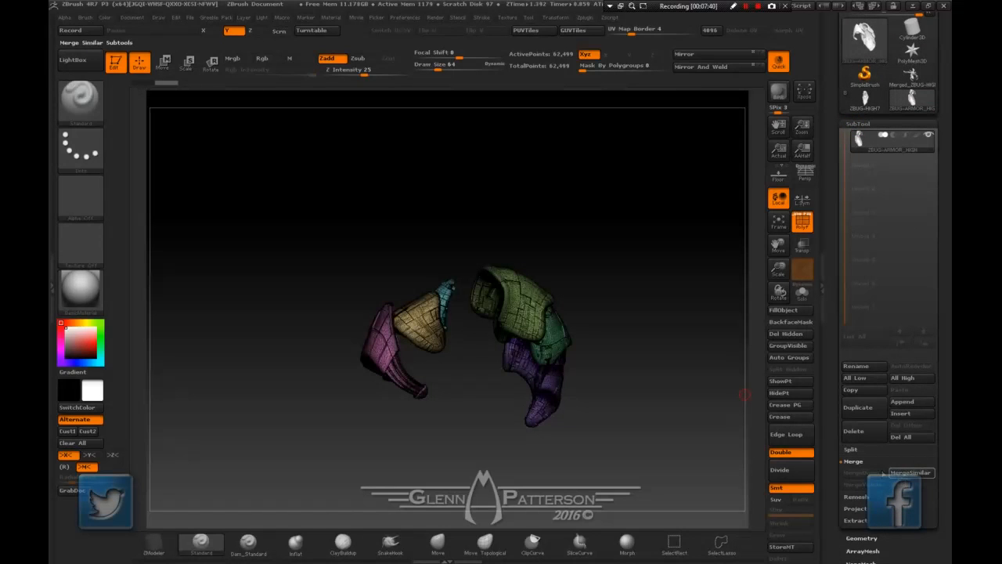
{"action": "left_click", "coordinate": [850, 449]}
{"action": "left_click", "coordinate": [910, 461]}
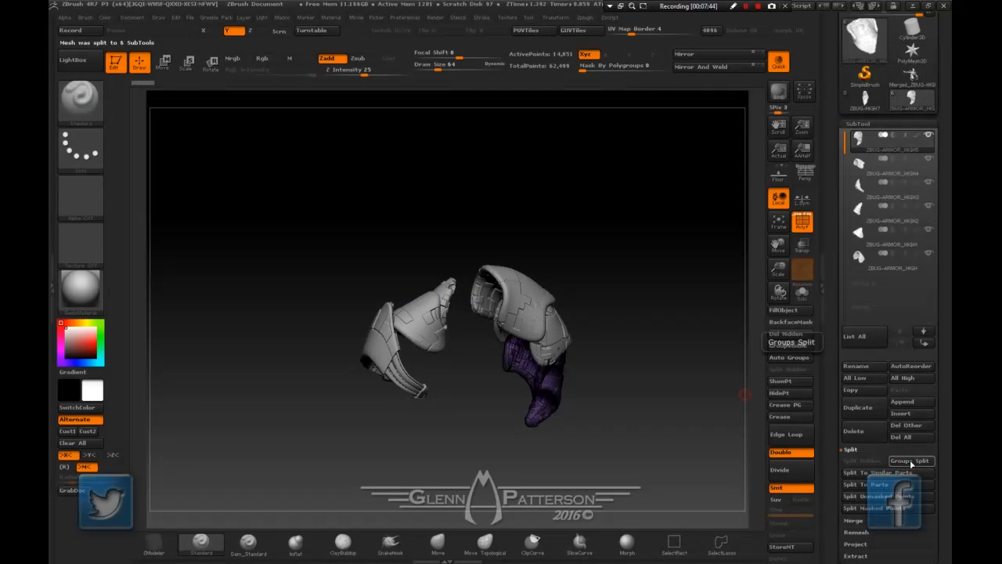
Merge all visible armor subtools into a new single tool and switch to that merged armor tool.
{"action": "left_click", "coordinate": [854, 520]}
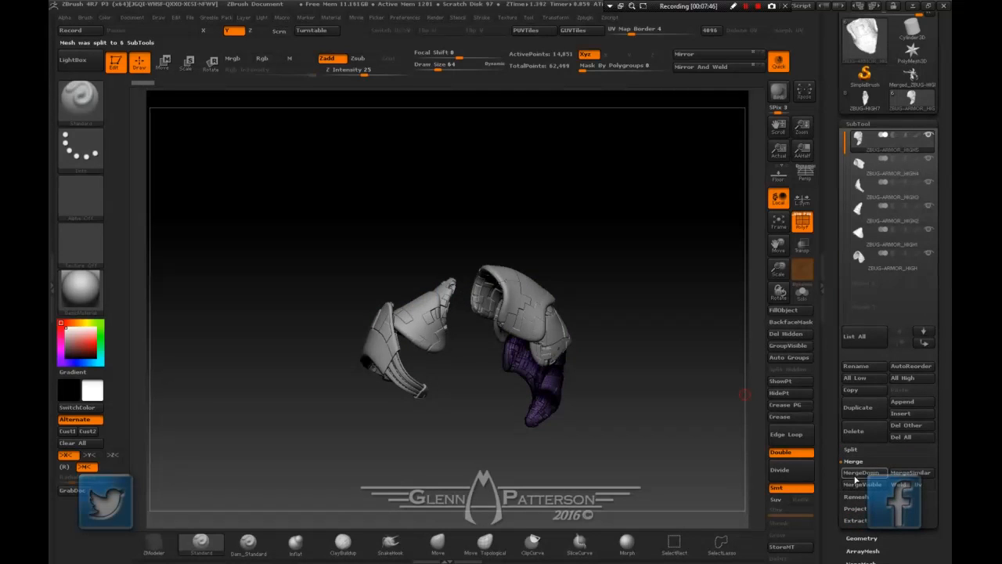
{"action": "left_click", "coordinate": [862, 485]}
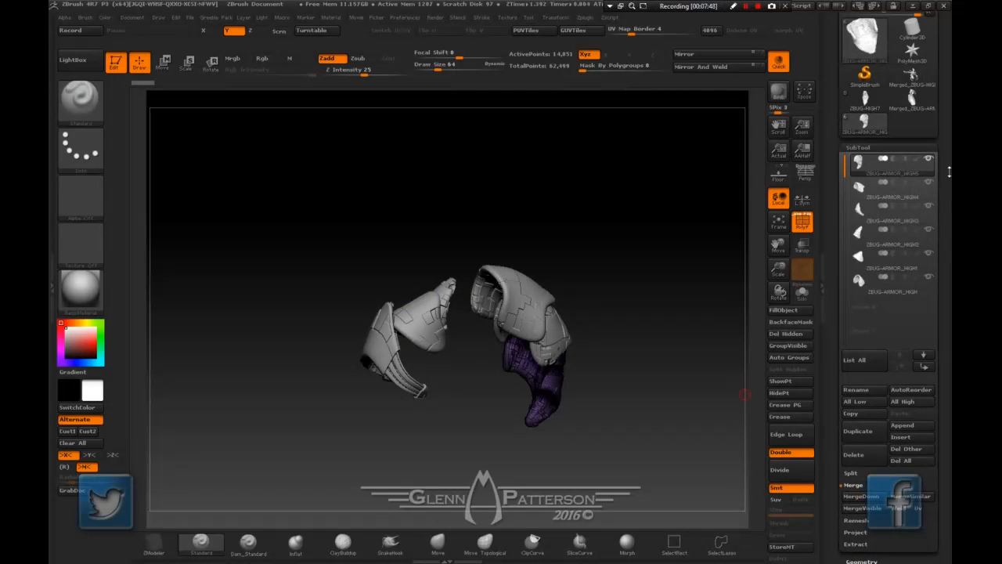
{"action": "left_click", "coordinate": [912, 98]}
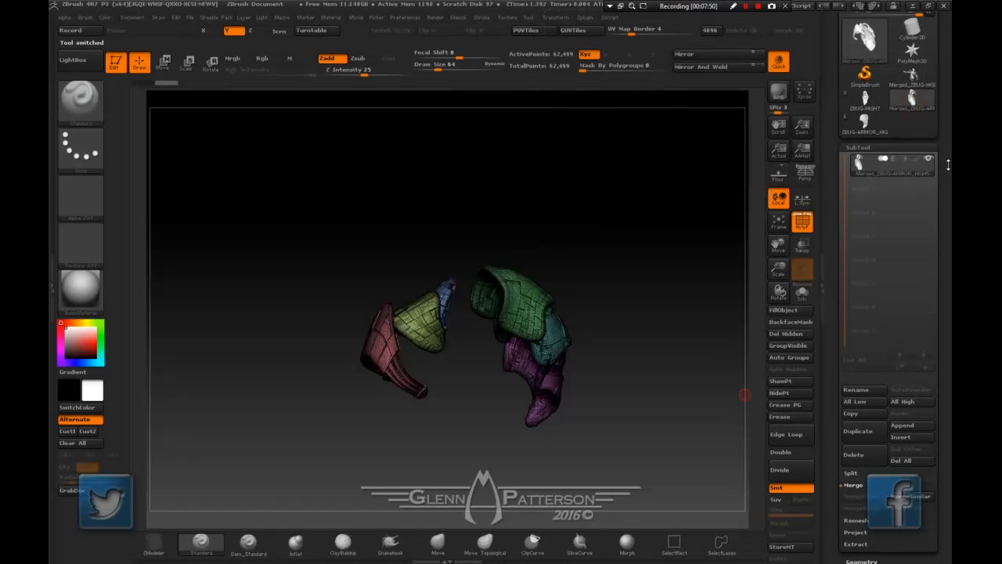
Export the merged armor mesh to the DEMO_ZBUG folder in OBJ format as ZBUG-ARMOR_HIGH.obj.
{"action": "left_click_drag", "start_coordinate": [948, 164], "coordinate": [948, 270]}
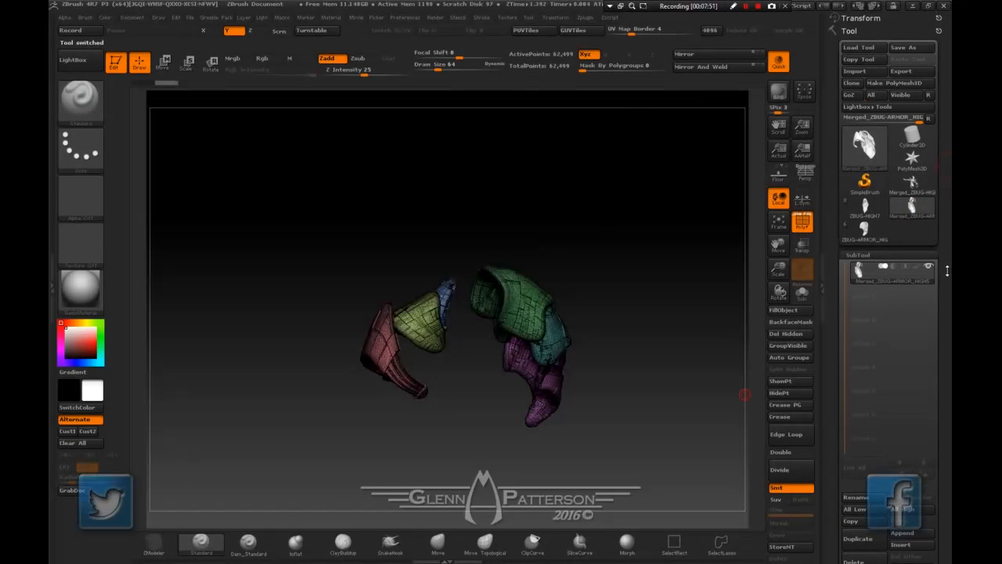
{"action": "left_click", "coordinate": [902, 72]}
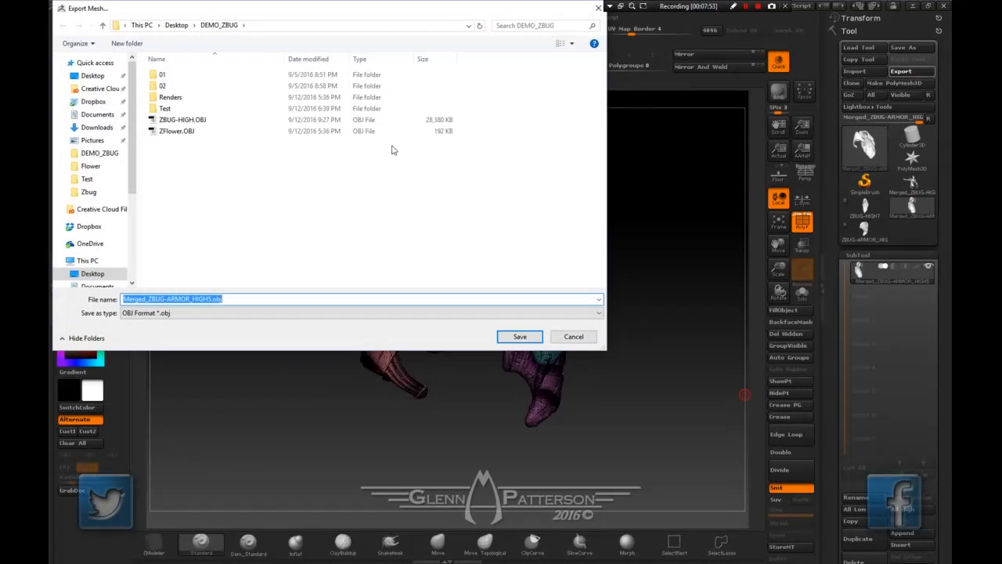
{"action": "left_click", "coordinate": [209, 300]}
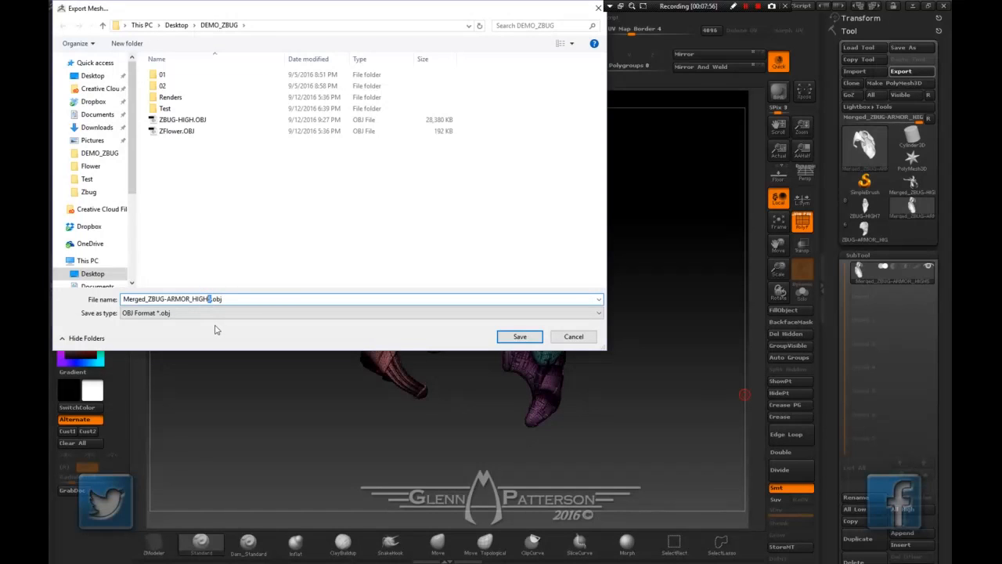
{"action": "key", "text": "Delete"}
{"action": "left_click_drag", "start_coordinate": [147, 299], "coordinate": [86, 305]}
{"action": "key", "text": "Delete"}
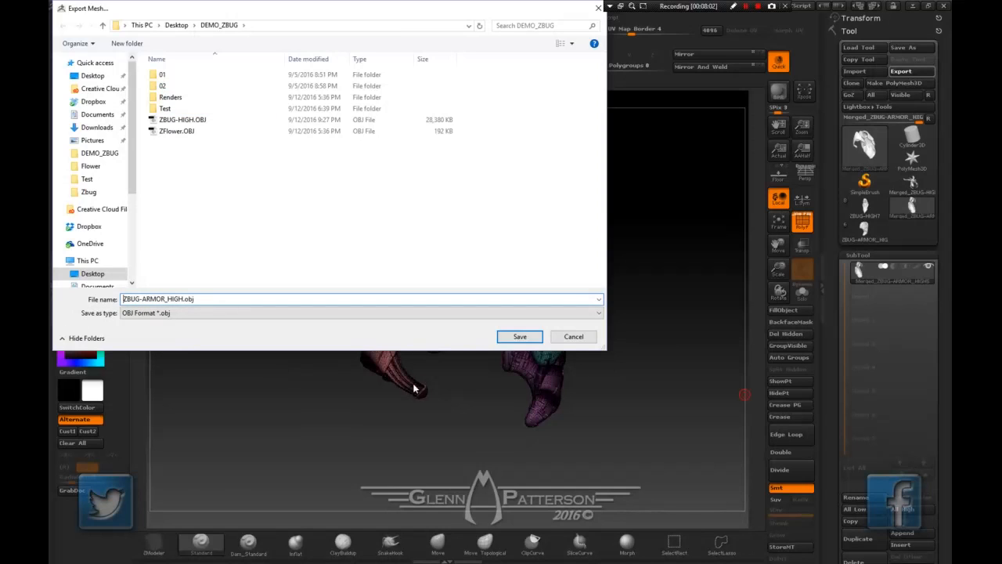
{"action": "left_click", "coordinate": [519, 337]}
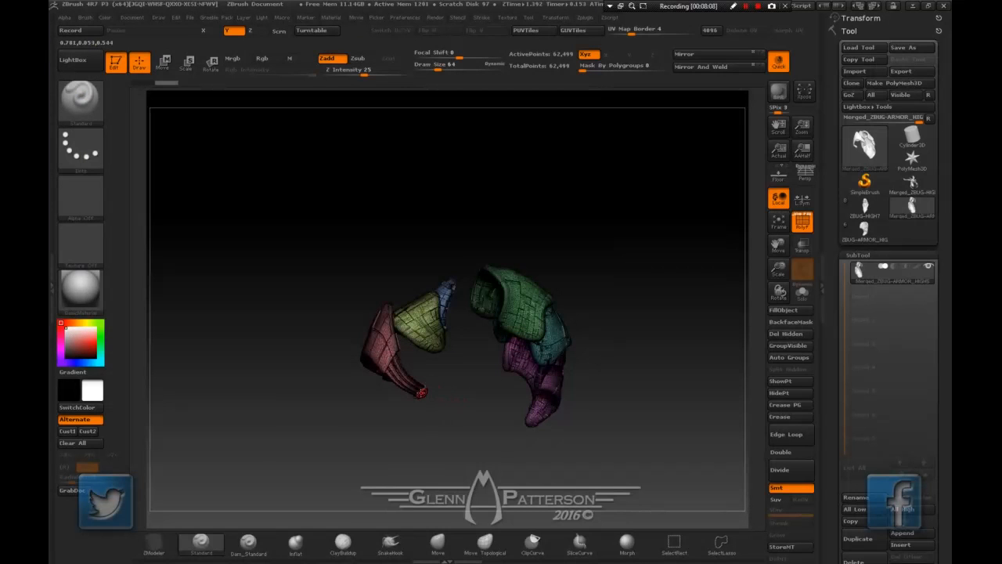
{"action": "key", "text": "alt"}
{"action": "left_click_drag", "start_coordinate": [452, 424], "coordinate": [476, 380]}
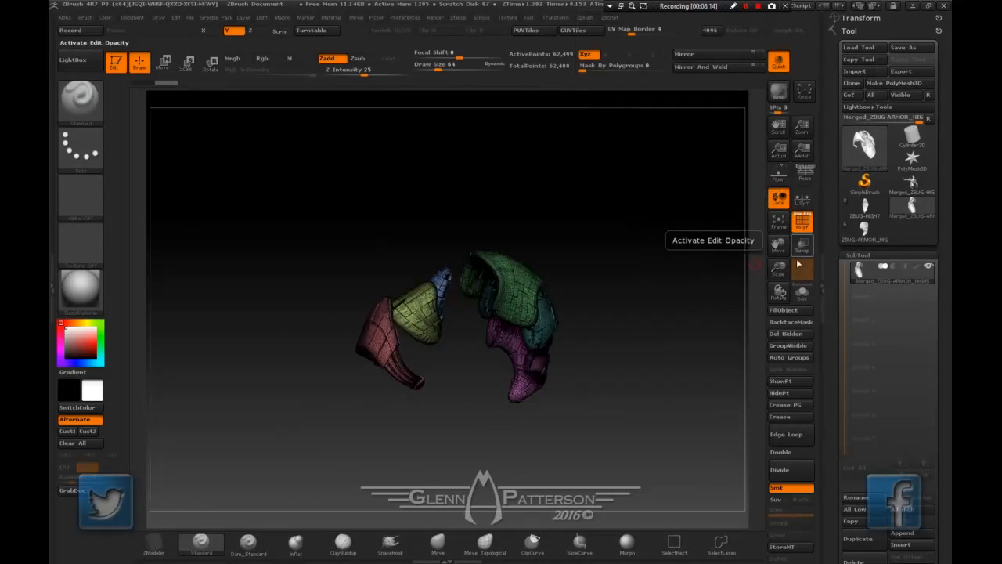
{"action": "mouse_move", "coordinate": [602, 394]}
{"action": "left_mouse_down"}
{"action": "mouse_move", "coordinate": [613, 275]}
{"action": "mouse_move", "coordinate": [664, 264]}
{"action": "mouse_move", "coordinate": [680, 365]}
{"action": "mouse_move", "coordinate": [597, 401]}
{"action": "mouse_move", "coordinate": [589, 359]}
{"action": "mouse_move", "coordinate": [619, 363]}
{"action": "mouse_move", "coordinate": [591, 366]}
{"action": "mouse_move", "coordinate": [609, 384]}
{"action": "left_mouse_up"}
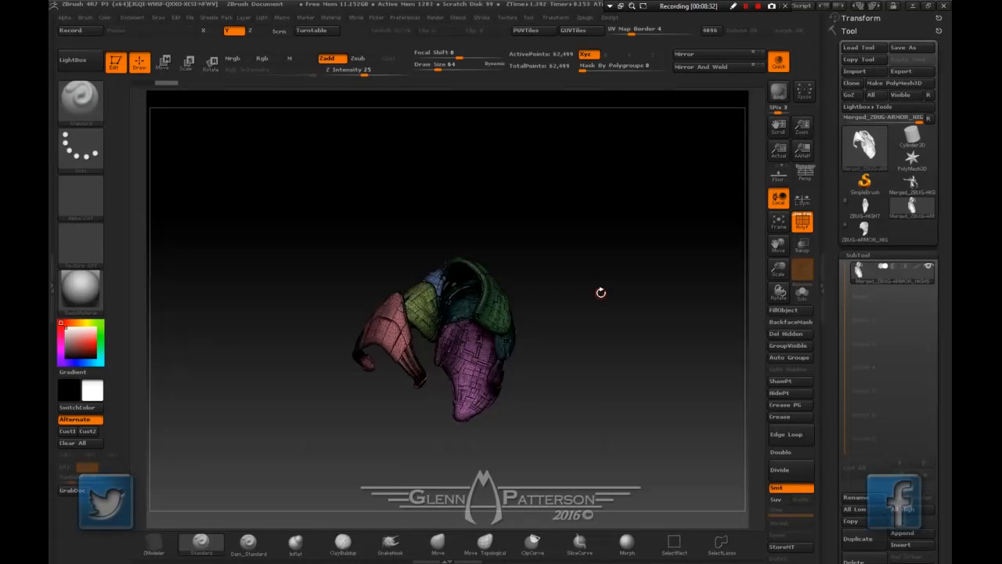
{"action": "scroll", "coordinate": [941, 351], "scroll_direction": "down", "scroll_amount": 5}
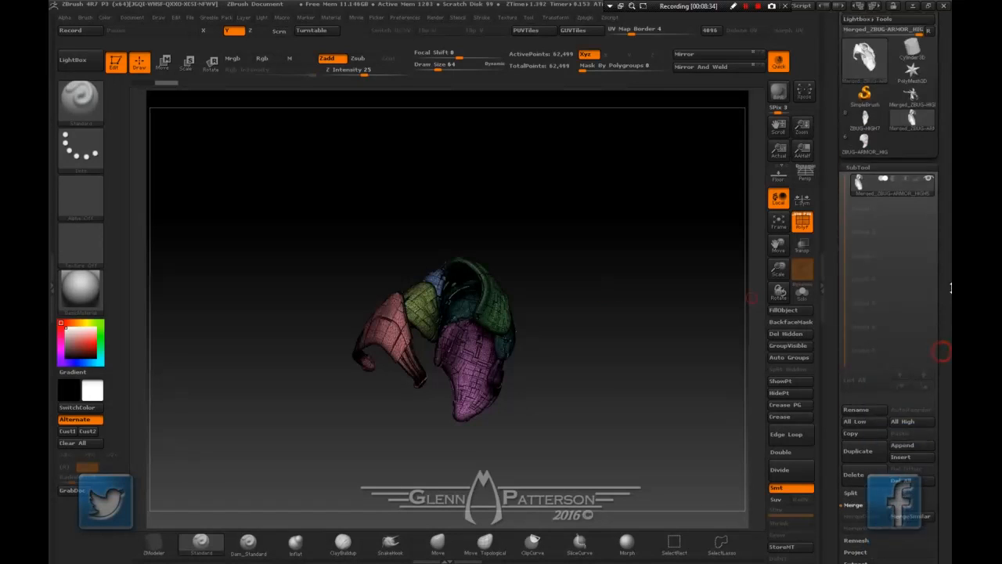
{"action": "scroll", "coordinate": [947, 314], "scroll_direction": "up", "scroll_amount": 5}
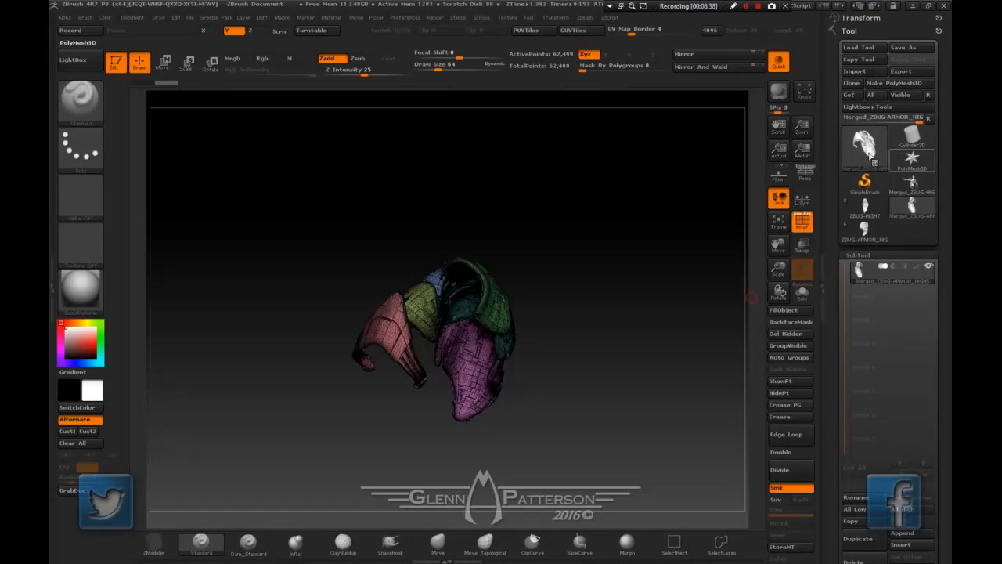
{"action": "mouse_move", "coordinate": [877, 187]}
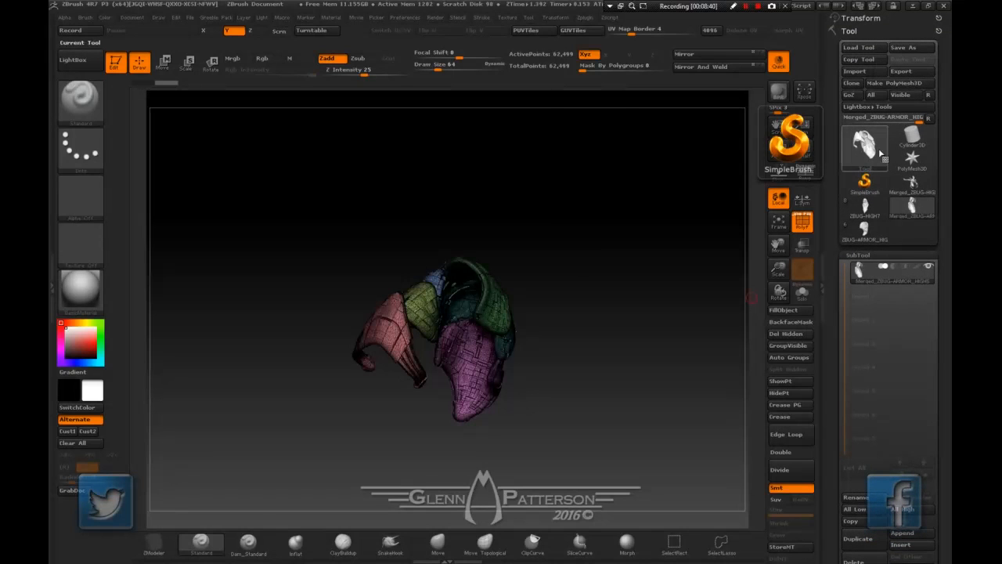
Load the low-detail insect tool ZBUG-LOW.ZTL from the DEMO_ZBUG folder and view it from another side.
{"action": "left_click", "coordinate": [859, 48]}
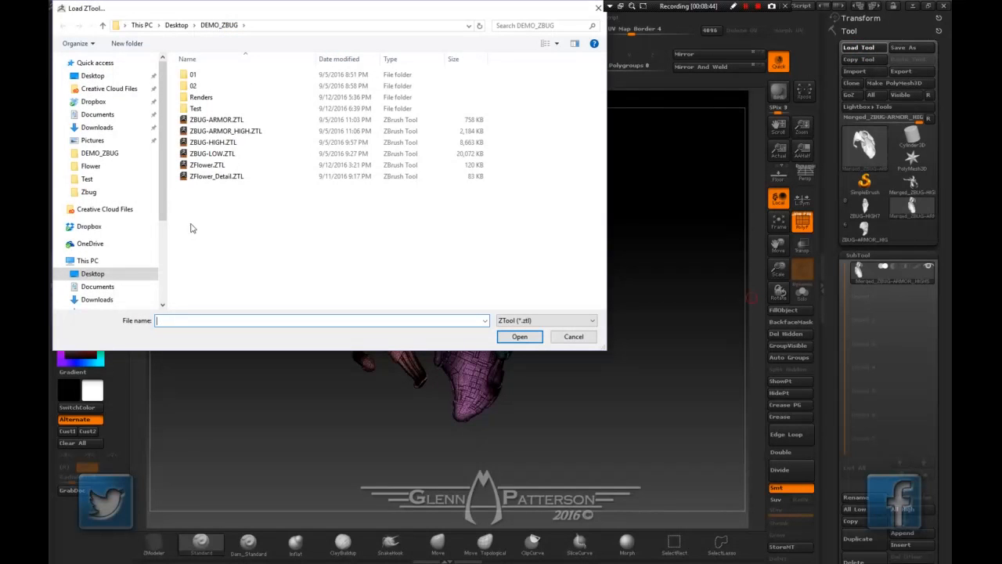
{"action": "left_click", "coordinate": [183, 154]}
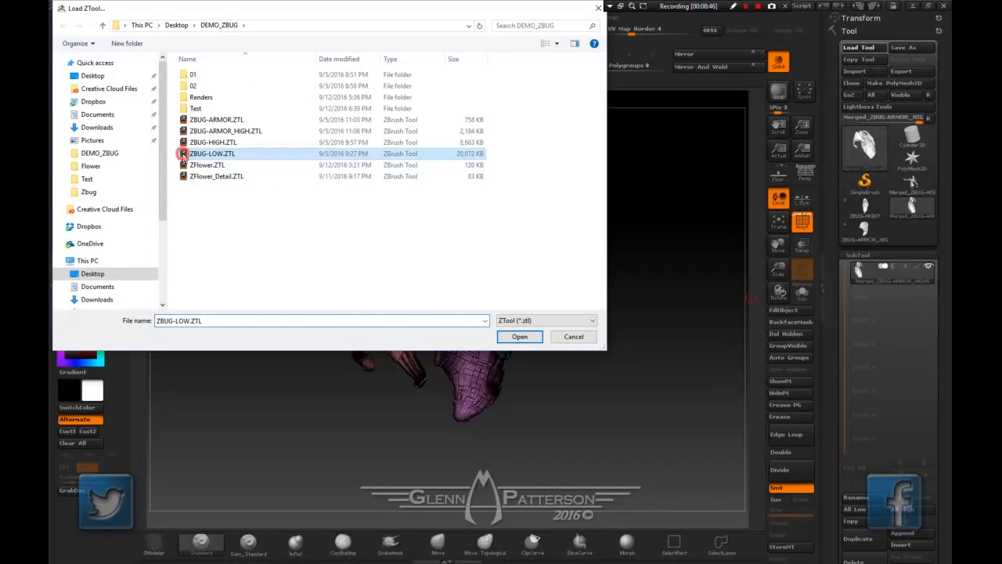
{"action": "double_click", "coordinate": [183, 154]}
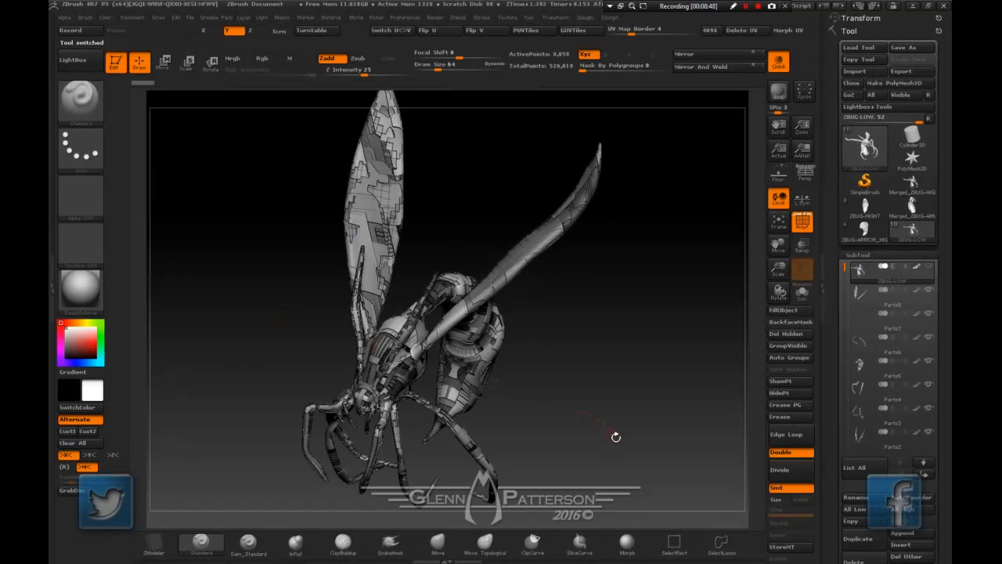
{"action": "left_click_drag", "start_coordinate": [563, 449], "coordinate": [709, 382]}
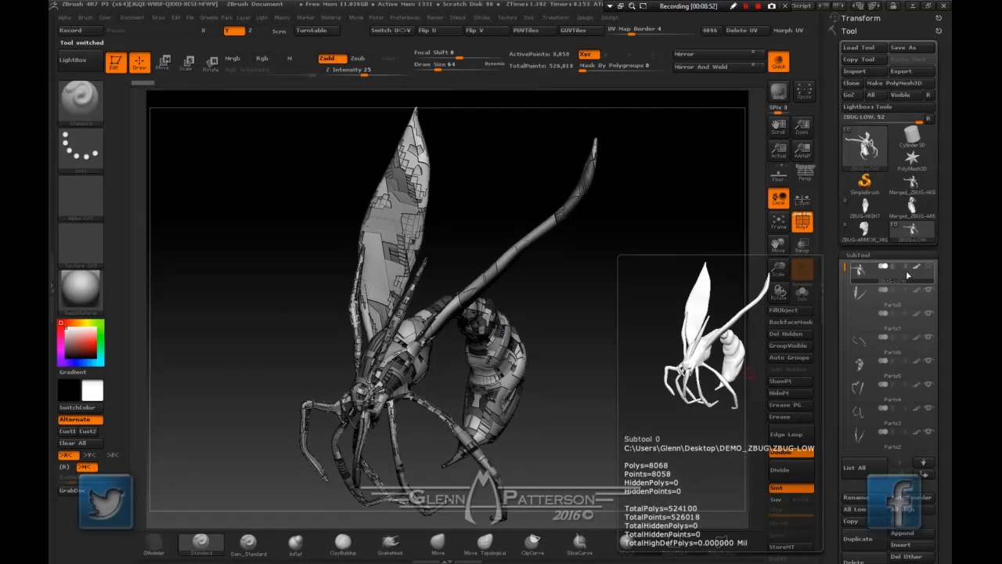
Isolate the ZBUG-LOW subtool with Solo and delete all other subtools, allowing the deletion without further notes until restart.
{"action": "left_click", "coordinate": [802, 292]}
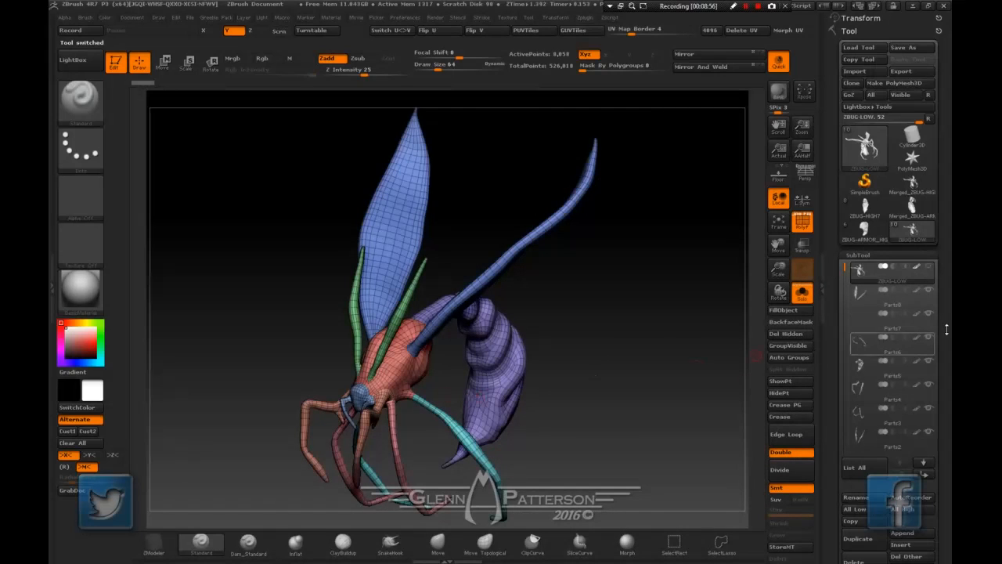
{"action": "mouse_move", "coordinate": [922, 280]}
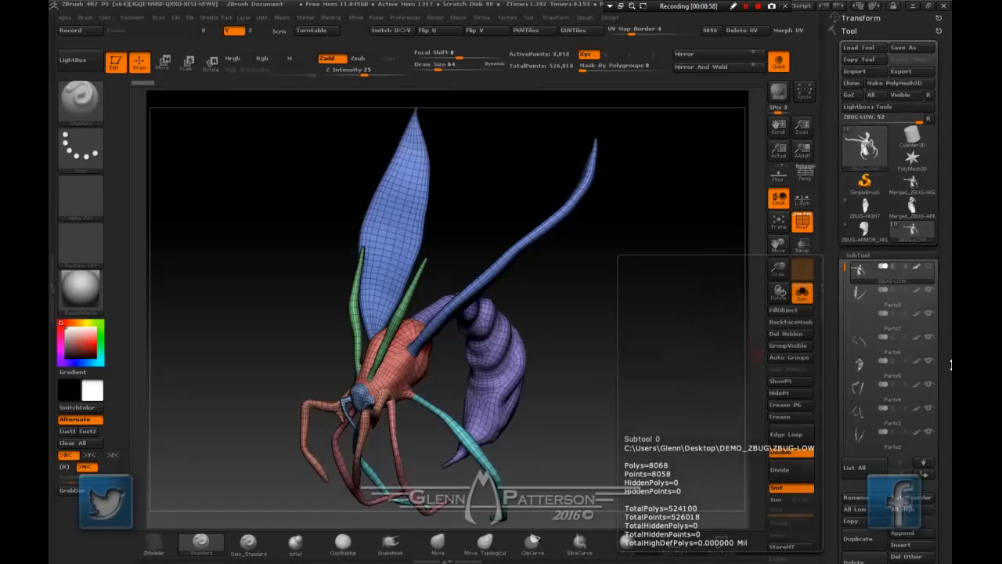
{"action": "left_click_drag", "start_coordinate": [949, 362], "coordinate": [948, 303]}
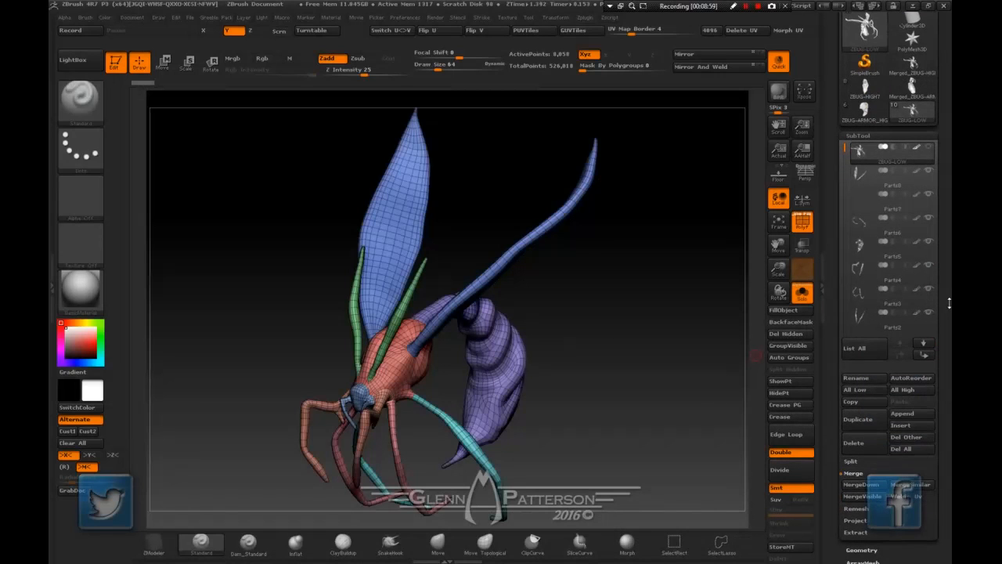
{"action": "left_click", "coordinate": [907, 439]}
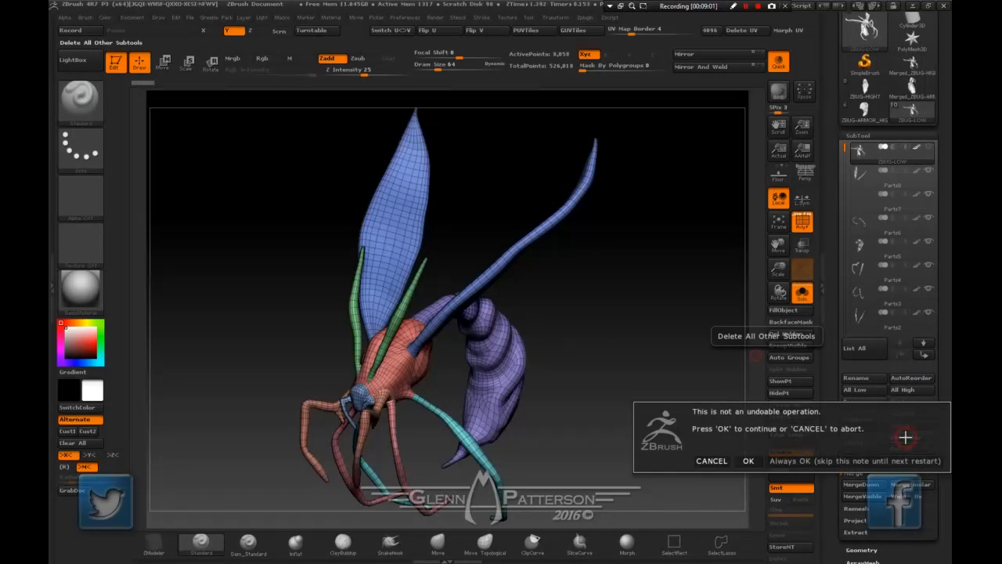
{"action": "left_click", "coordinate": [826, 462]}
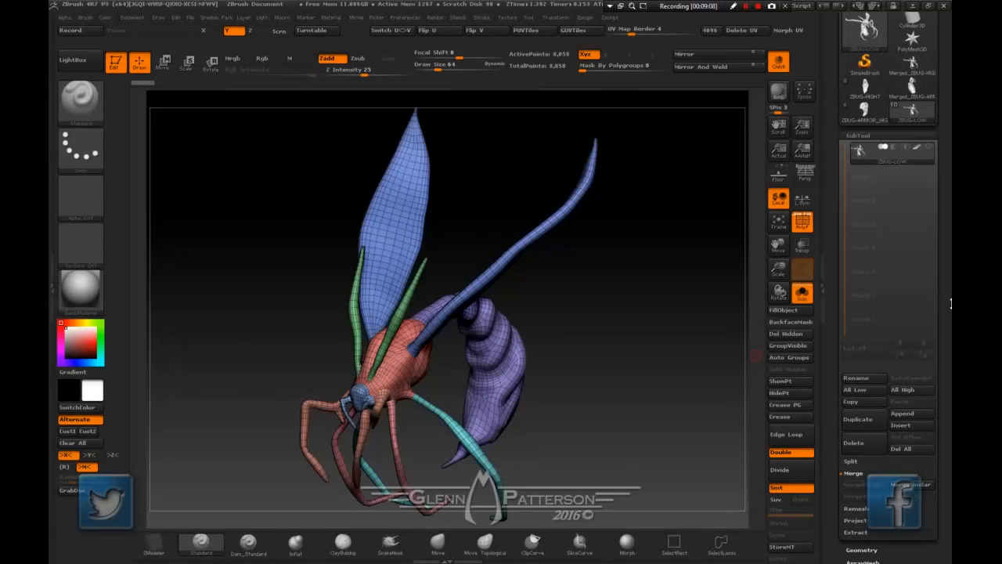
{"action": "left_click_drag", "start_coordinate": [948, 304], "coordinate": [949, 369]}
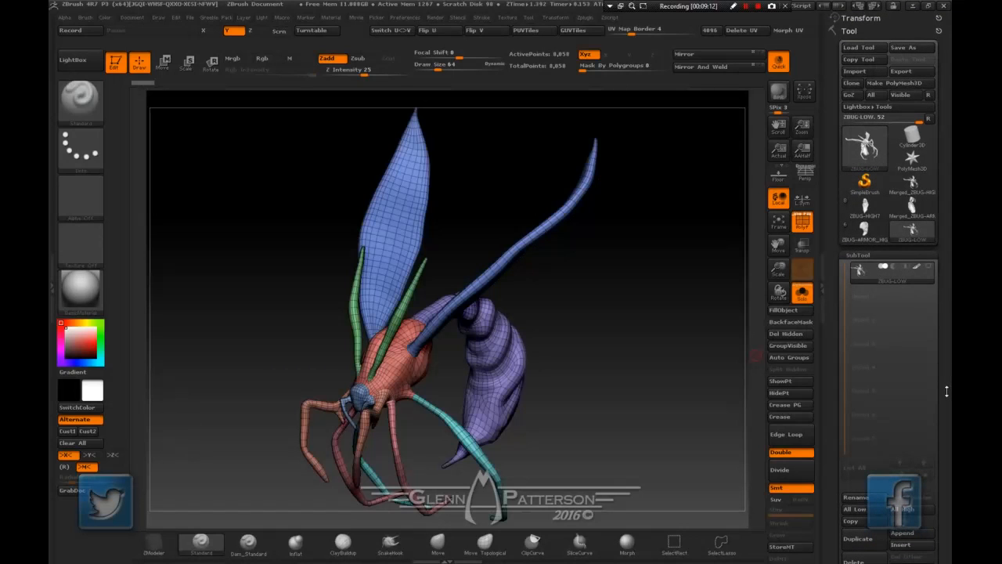
{"action": "mouse_move", "coordinate": [945, 391]}
{"action": "left_mouse_down"}
{"action": "mouse_move", "coordinate": [944, 342]}
{"action": "mouse_move", "coordinate": [946, 395]}
{"action": "left_mouse_up"}
{"action": "mouse_move", "coordinate": [898, 281]}
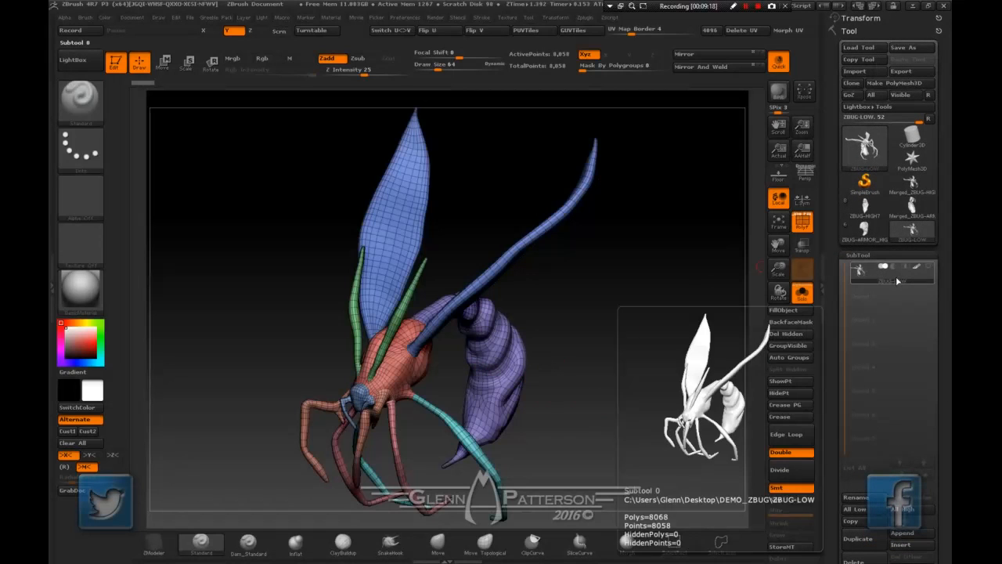
Load the low-detail armor tool ZBUG-ARMOR.ZTL from the DEMO_ZBUG folder and turn off its Dynamic Subdiv.
{"action": "left_click", "coordinate": [859, 48]}
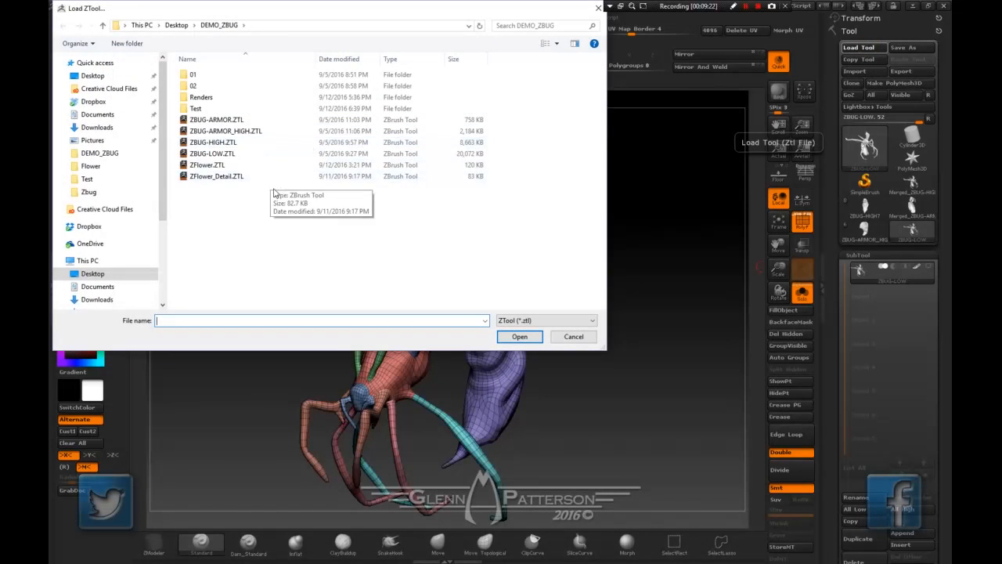
{"action": "double_click", "coordinate": [185, 124]}
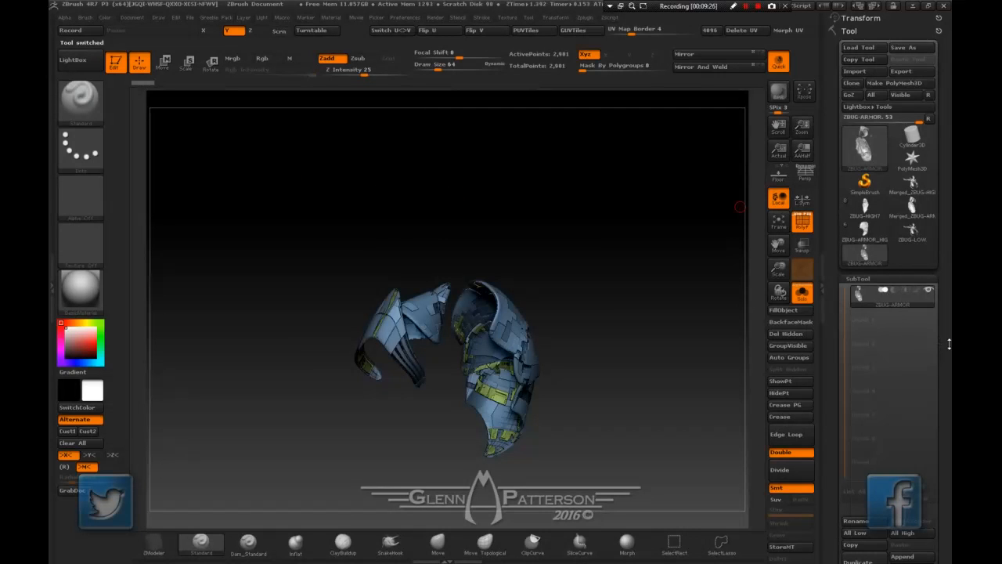
{"action": "scroll", "coordinate": [948, 343], "scroll_direction": "down", "scroll_amount": 5}
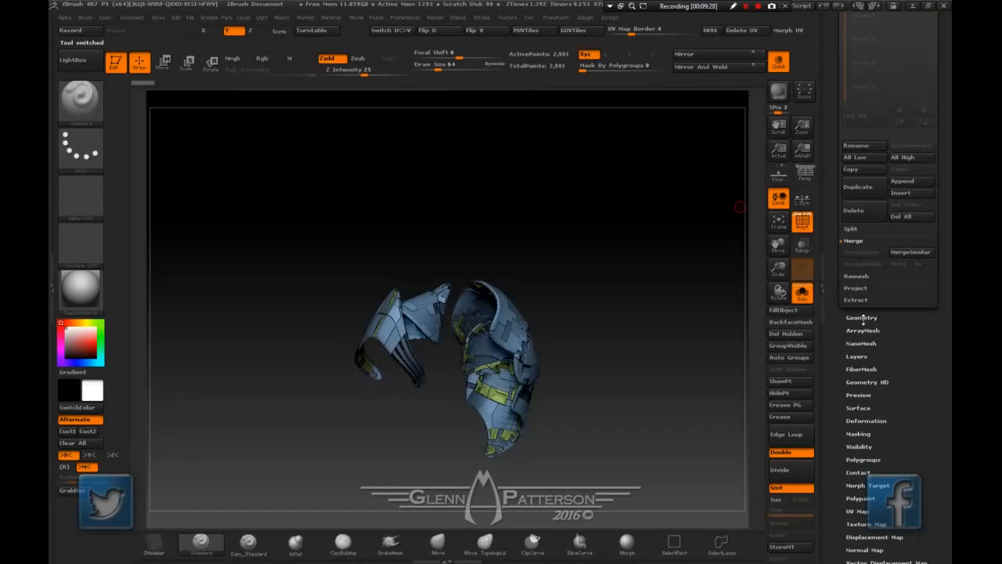
{"action": "left_click", "coordinate": [861, 318]}
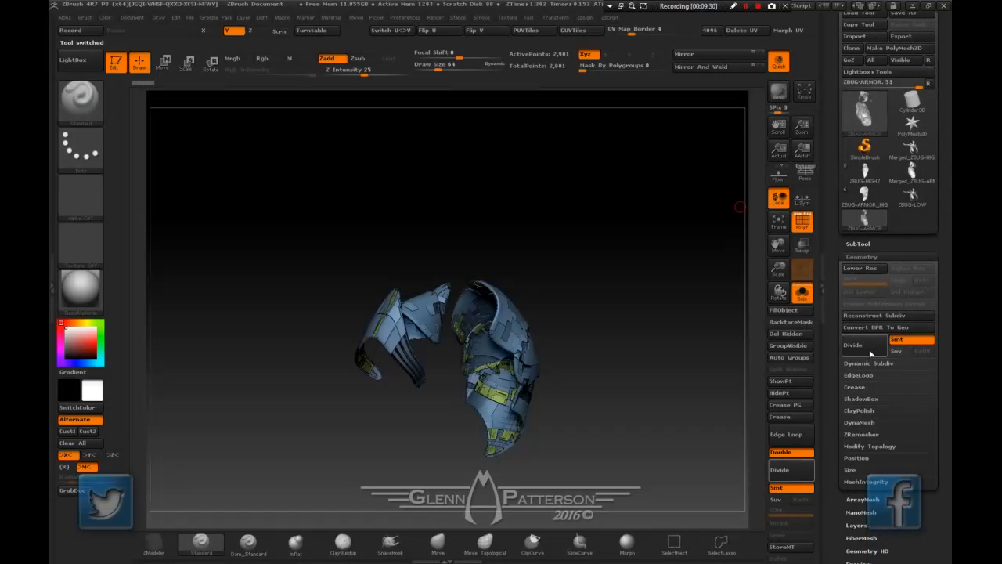
{"action": "left_click", "coordinate": [866, 364]}
{"action": "left_click", "coordinate": [859, 375]}
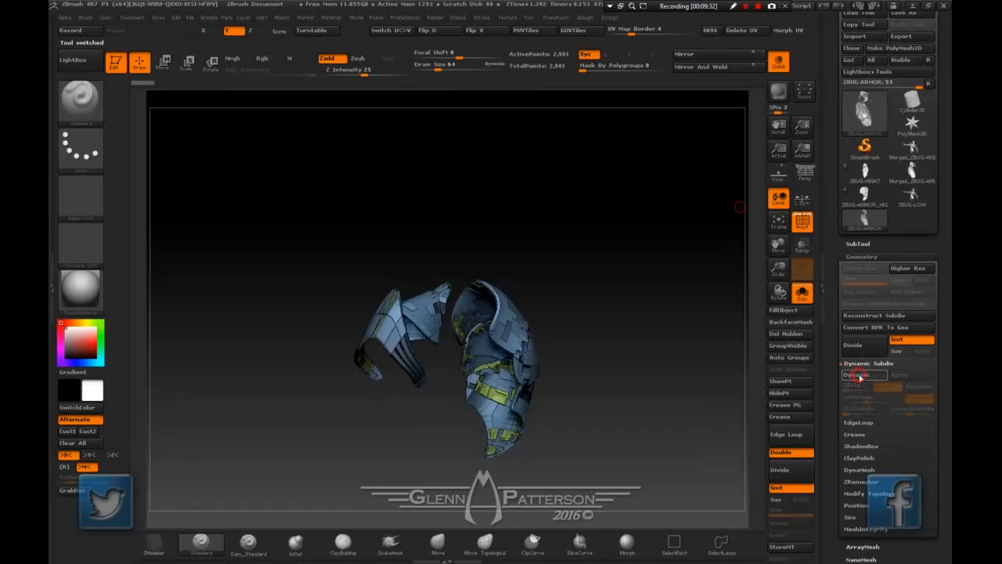
Delete the surface noise from the low-detail armor and view the bare mesh.
{"action": "scroll", "coordinate": [868, 303], "scroll_direction": "down", "scroll_amount": 5}
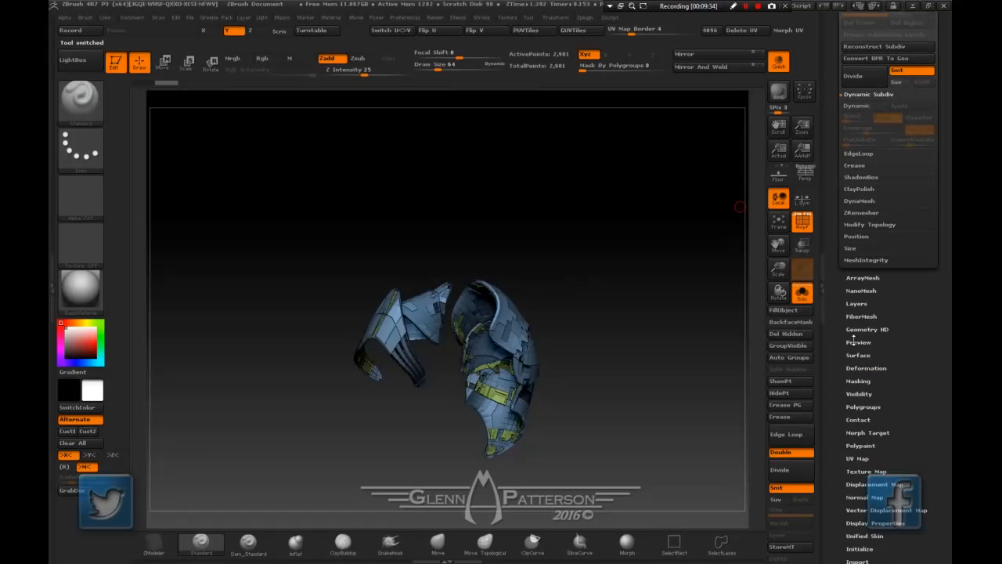
{"action": "left_click", "coordinate": [858, 355]}
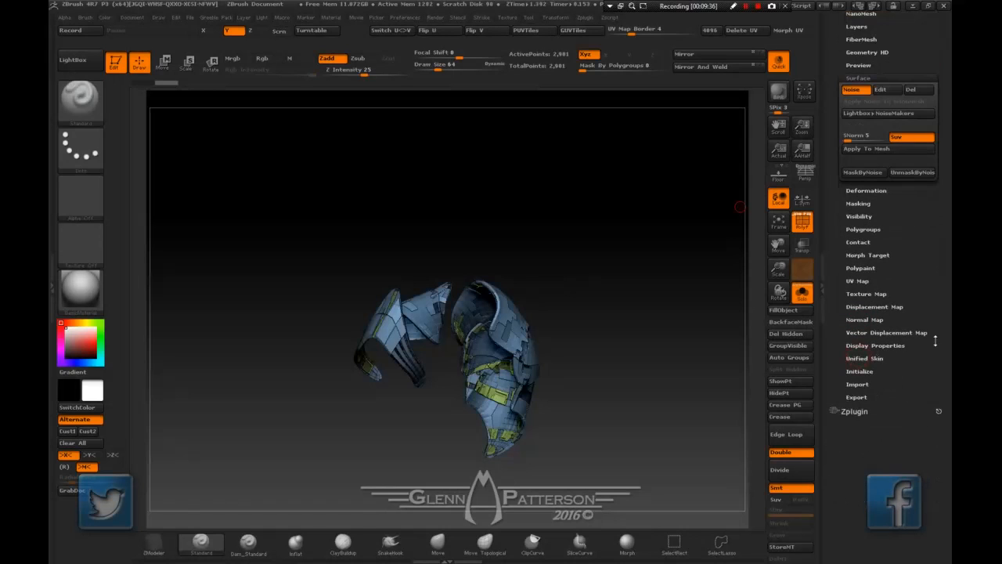
{"action": "left_click", "coordinate": [914, 360]}
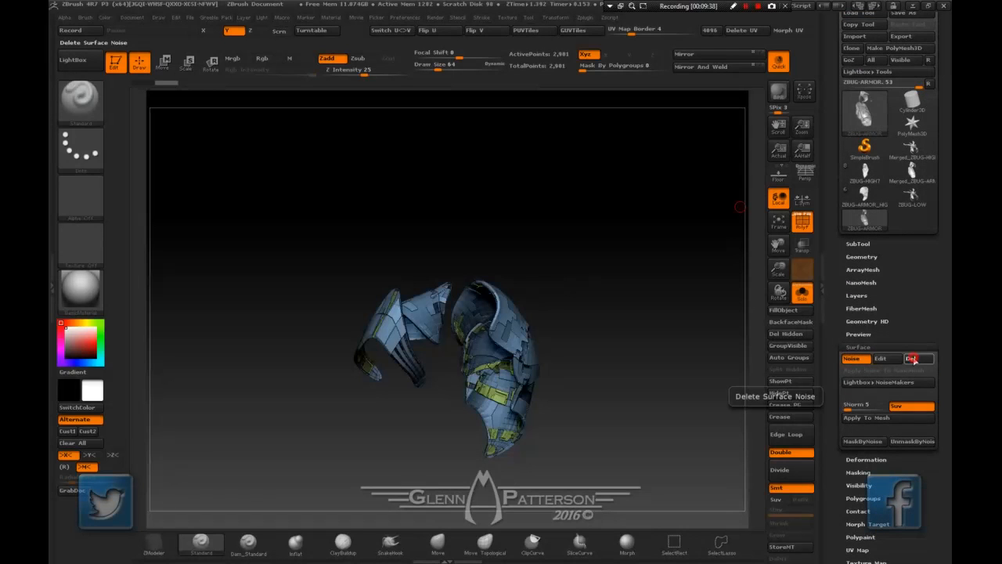
{"action": "left_click_drag", "start_coordinate": [624, 383], "coordinate": [624, 404]}
Append the ZBUG-ARMOR mesh as a subtool of the ZBUG-LOW tool and turn off Solo to show both together.
{"action": "left_click_drag", "start_coordinate": [948, 209], "coordinate": [950, 235]}
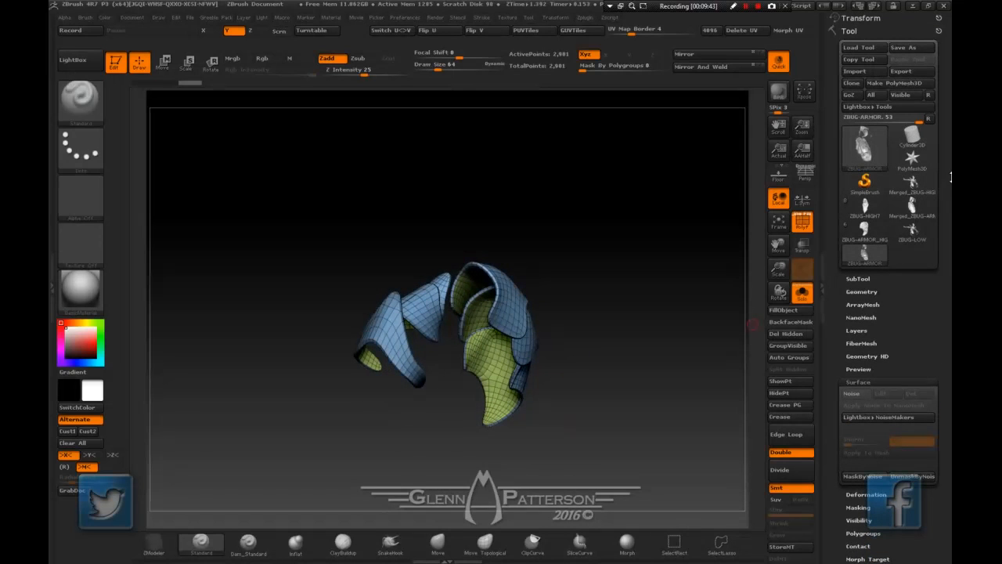
{"action": "left_click", "coordinate": [910, 230]}
{"action": "left_click", "coordinate": [858, 278]}
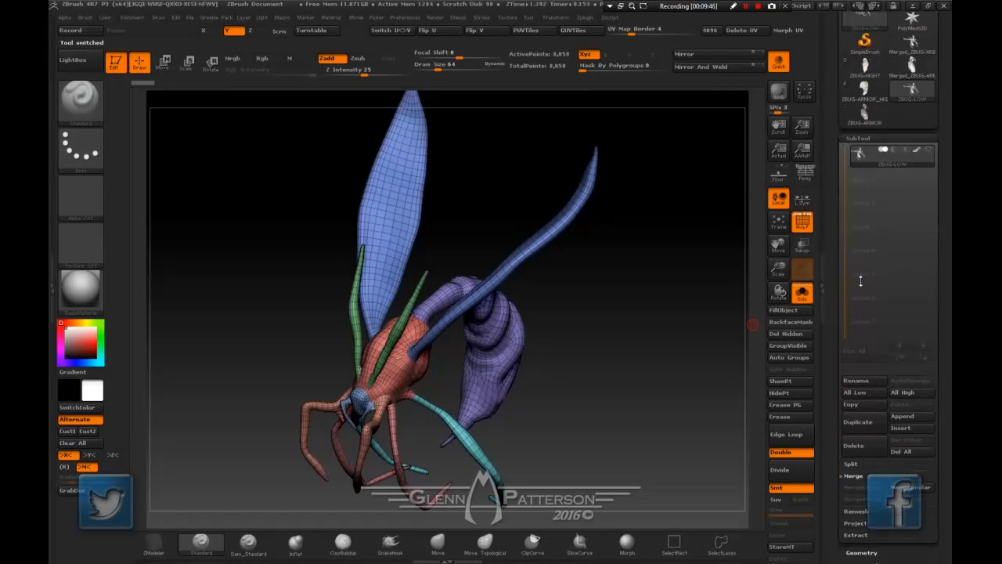
{"action": "left_click", "coordinate": [904, 417]}
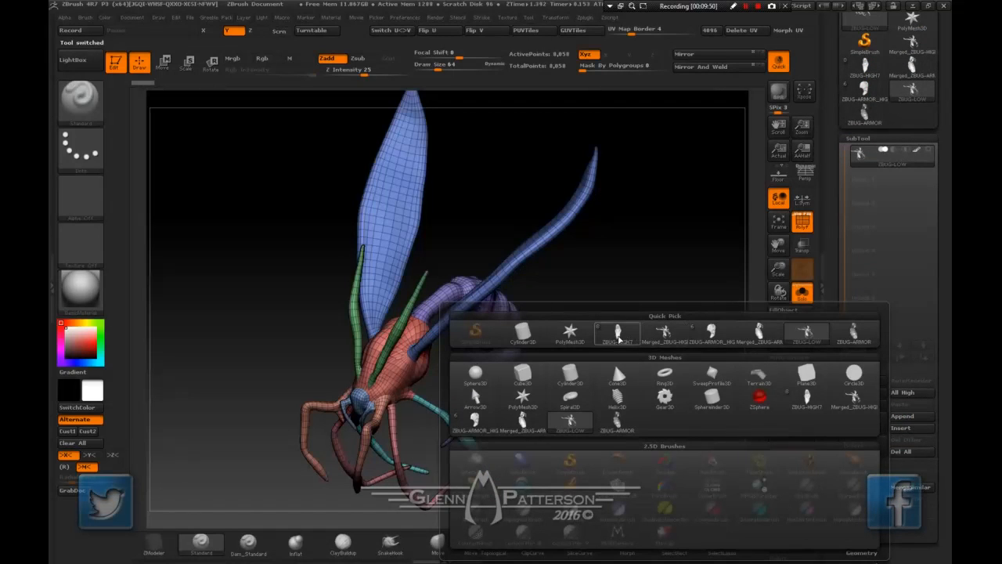
{"action": "mouse_move", "coordinate": [758, 337]}
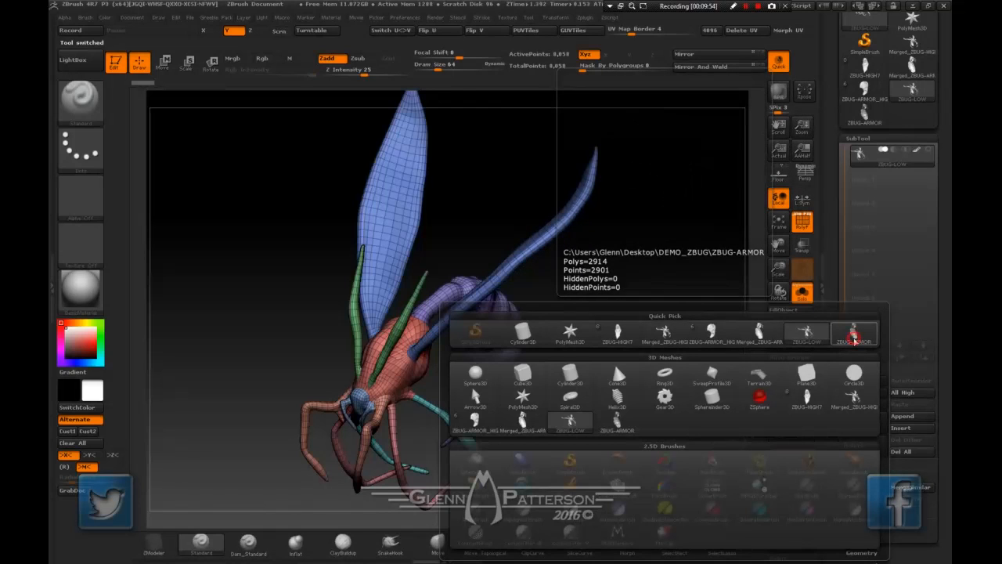
{"action": "left_click", "coordinate": [855, 341]}
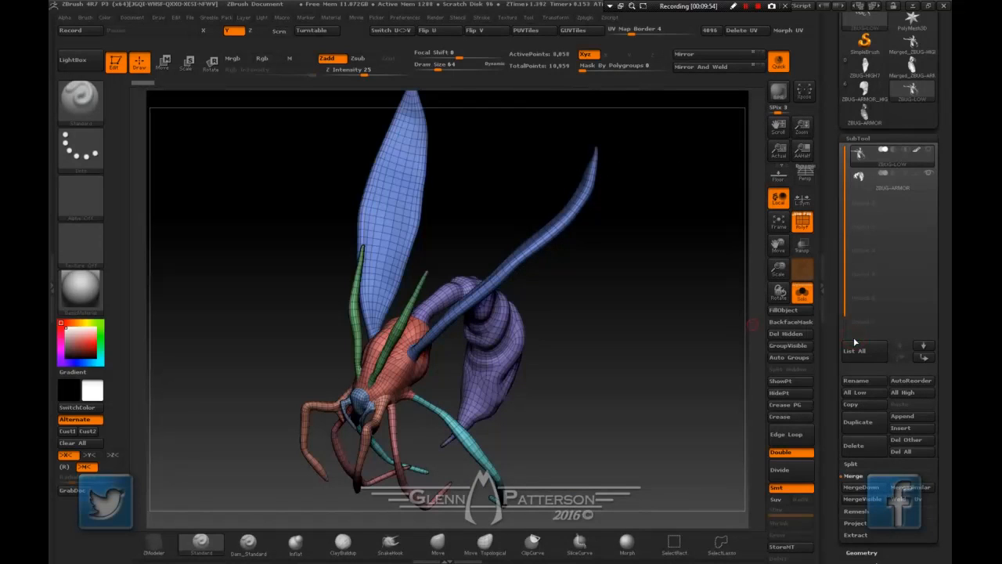
{"action": "left_click", "coordinate": [802, 293]}
{"action": "left_click_drag", "start_coordinate": [561, 429], "coordinate": [588, 407]}
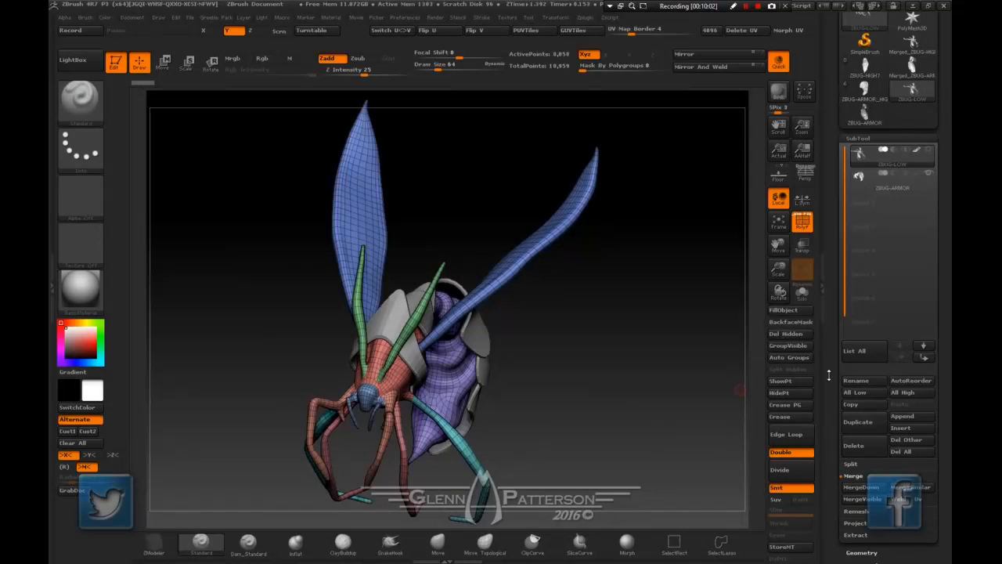
Load the flower tool ZFlower.ZTL from the ZFlower folder on the Desktop and view its mesh.
{"action": "left_click_drag", "start_coordinate": [951, 260], "coordinate": [951, 357]}
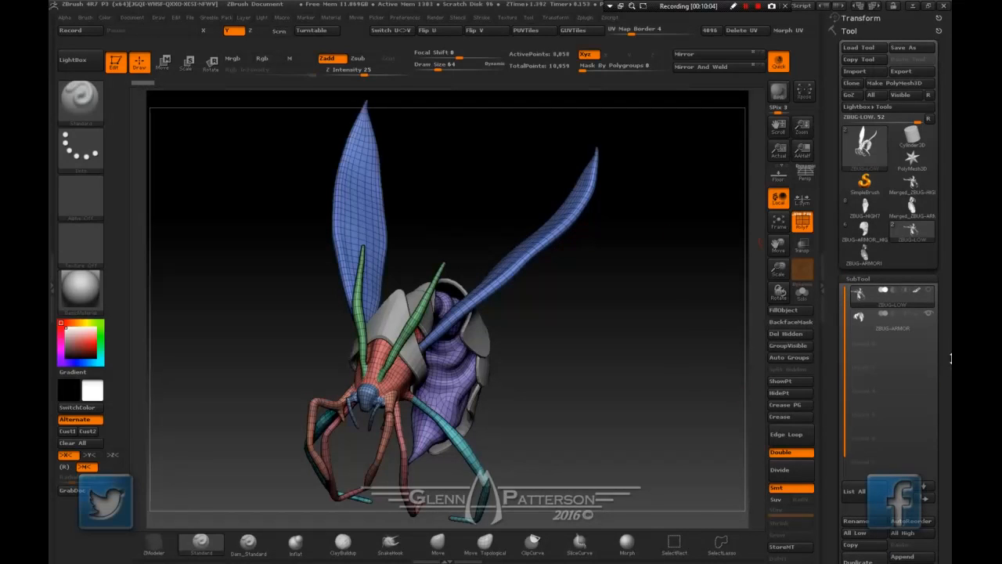
{"action": "left_click", "coordinate": [859, 48]}
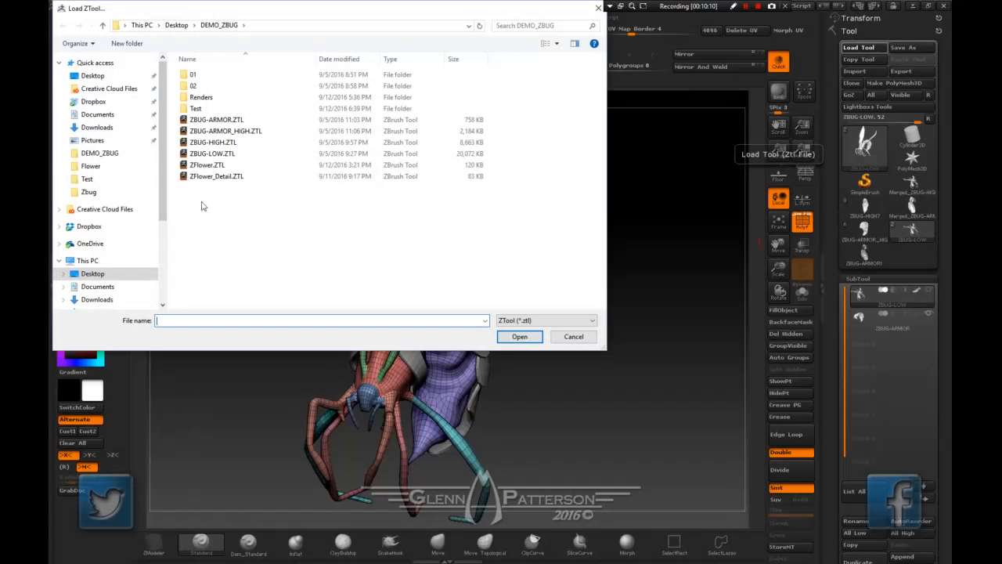
{"action": "left_click", "coordinate": [93, 75]}
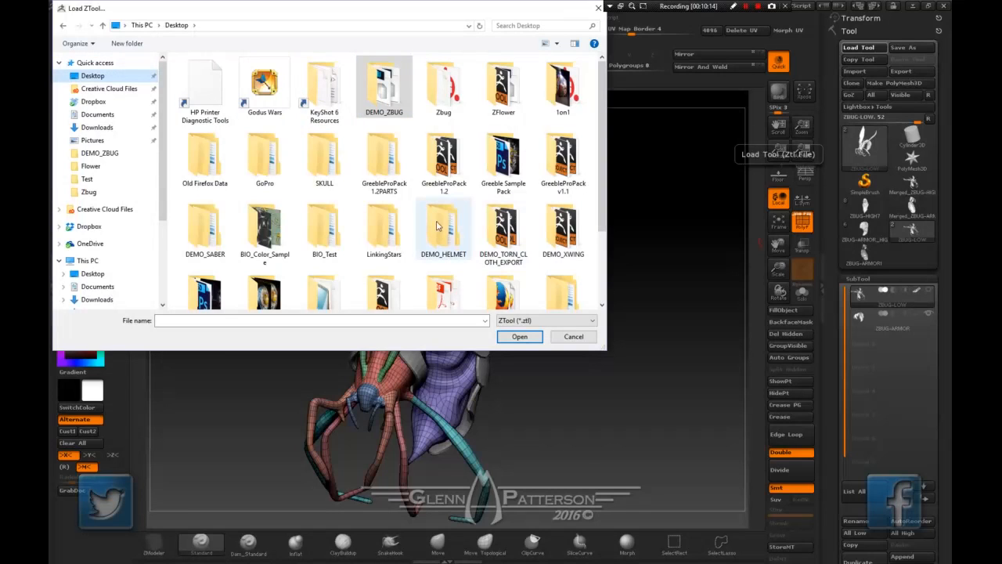
{"action": "scroll", "coordinate": [439, 226], "scroll_direction": "down", "scroll_amount": 2}
{"action": "scroll", "coordinate": [481, 223], "scroll_direction": "up", "scroll_amount": 2}
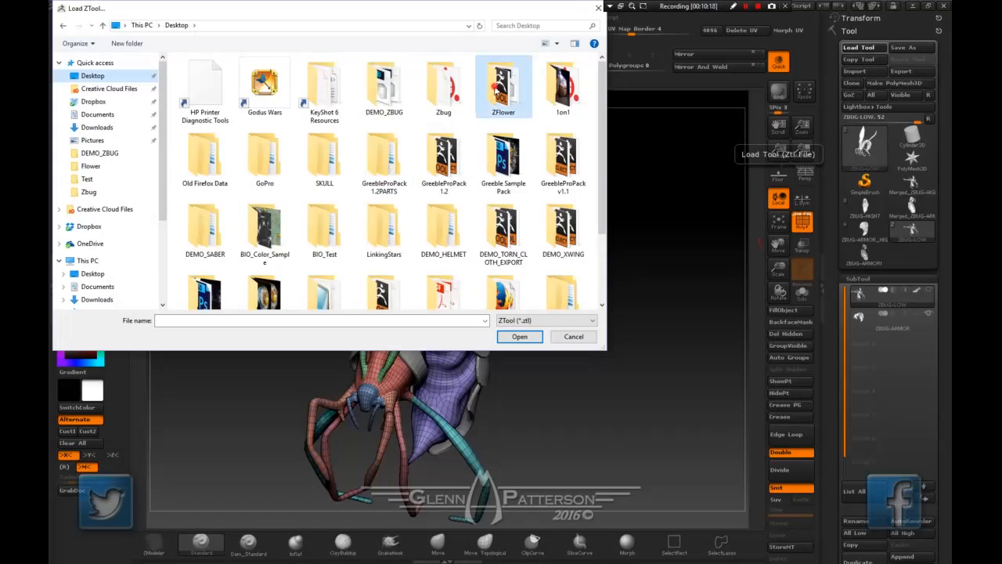
{"action": "double_click", "coordinate": [495, 88]}
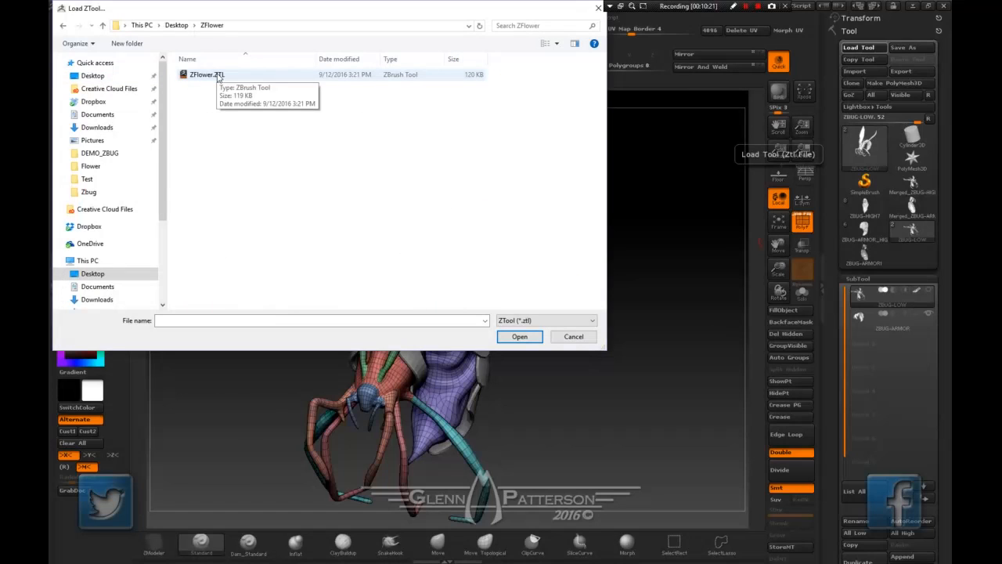
{"action": "double_click", "coordinate": [181, 77]}
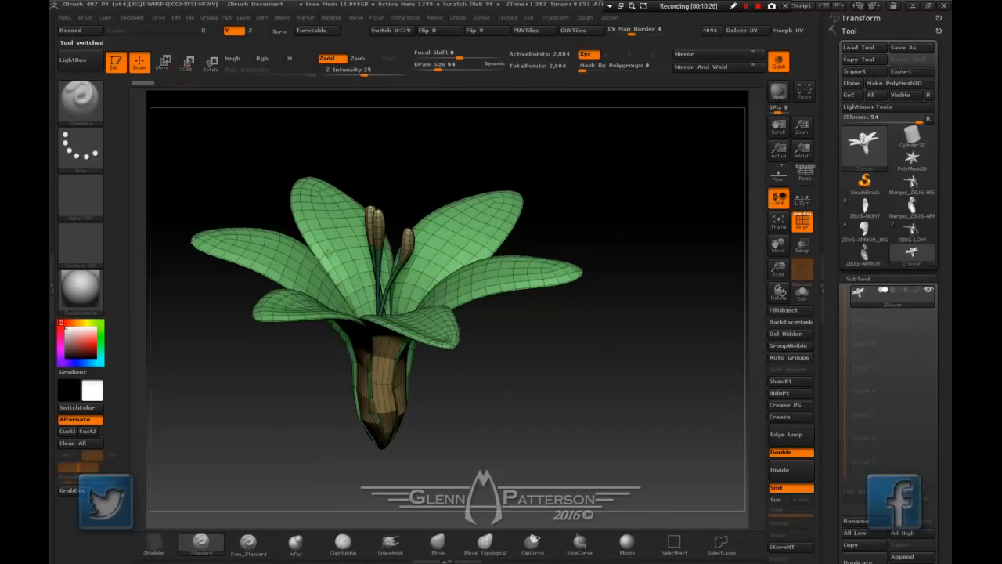
{"action": "mouse_move", "coordinate": [566, 422]}
{"action": "left_mouse_down"}
{"action": "mouse_move", "coordinate": [569, 407]}
{"action": "mouse_move", "coordinate": [569, 423]}
{"action": "left_mouse_up"}
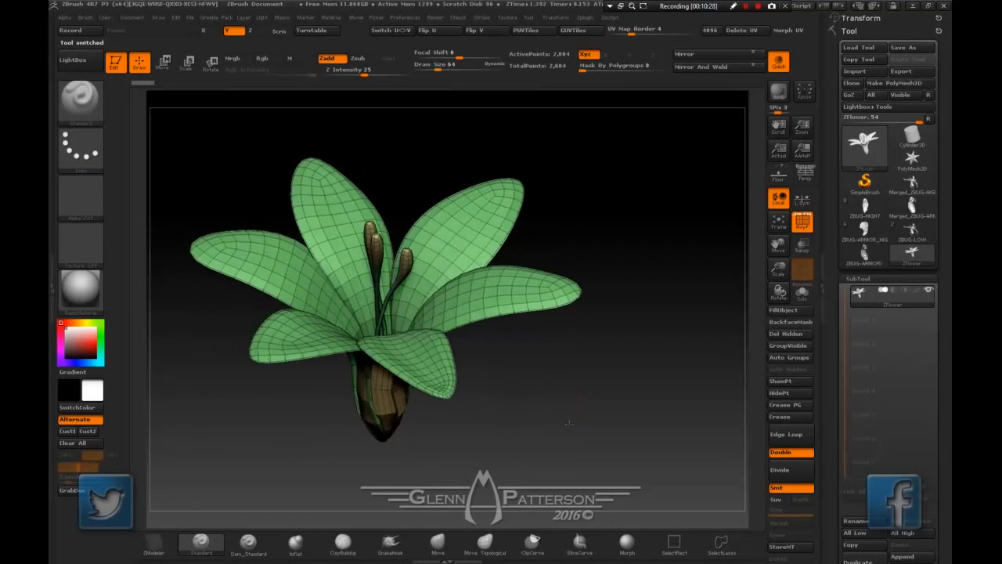
Switch back to the ZBUG-LOW tool and append ZFlower as a subtool beside the insect and armor.
{"action": "left_click", "coordinate": [913, 234]}
{"action": "scroll", "coordinate": [909, 366], "scroll_direction": "down", "scroll_amount": 5}
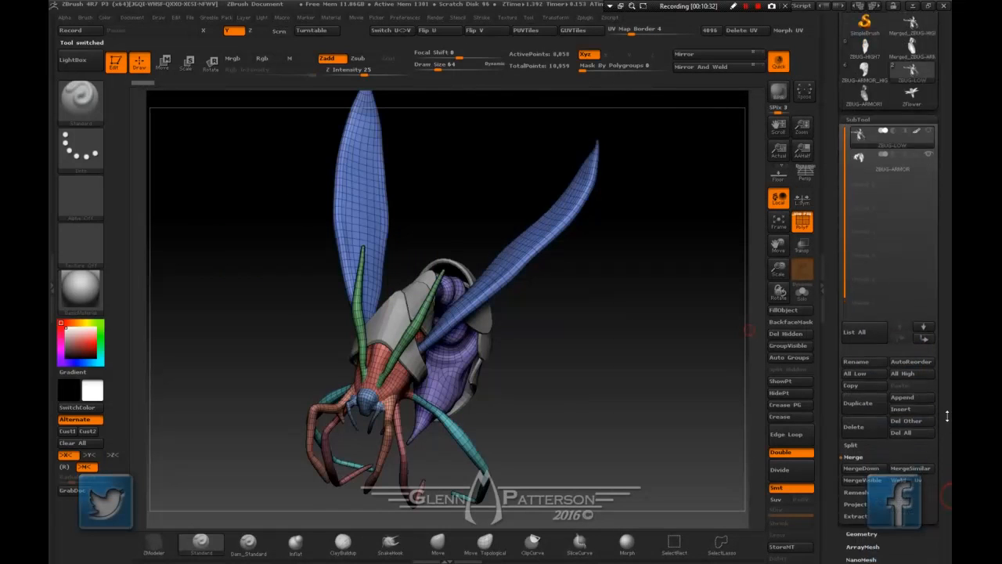
{"action": "left_click", "coordinate": [918, 360]}
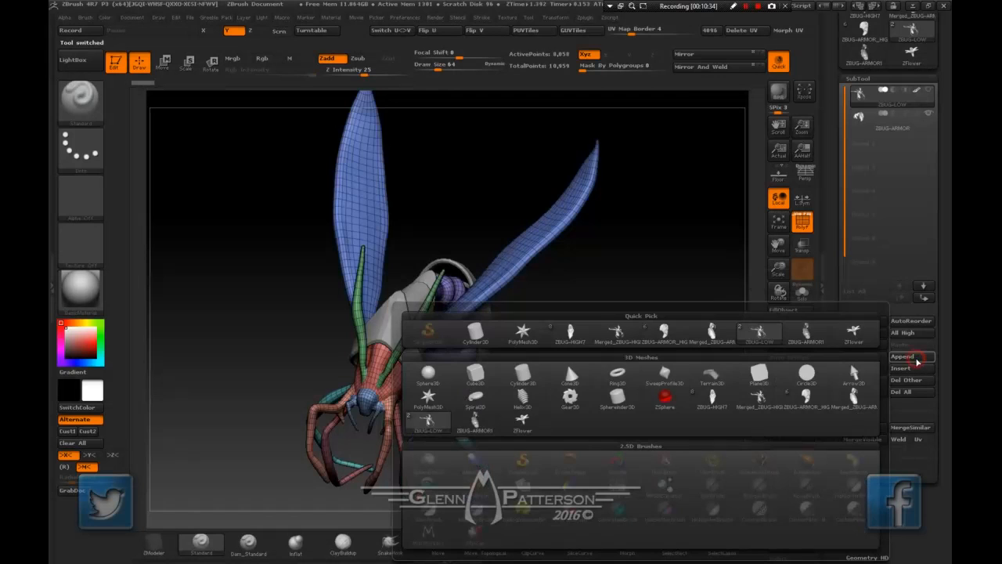
{"action": "left_click", "coordinate": [855, 332]}
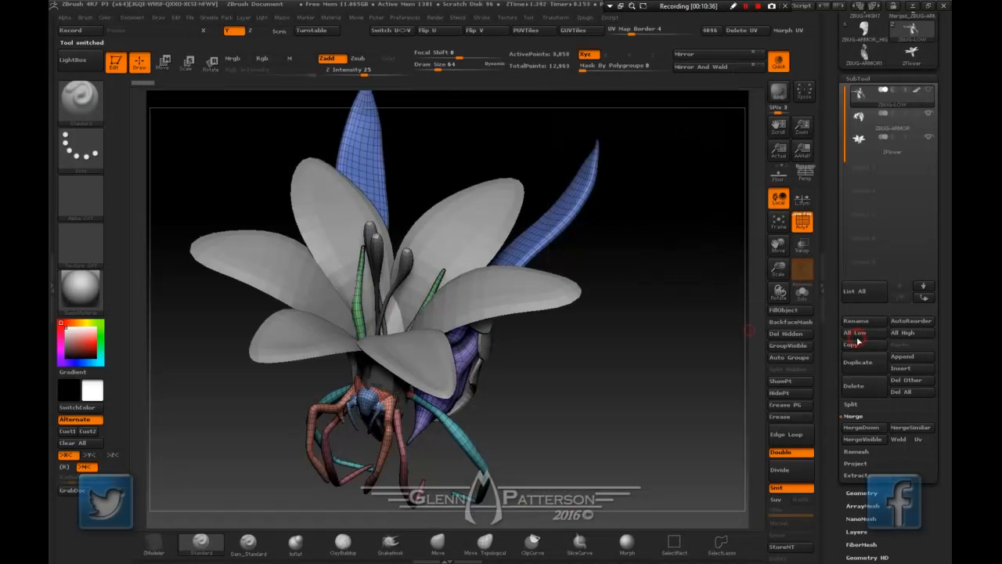
{"action": "left_click_drag", "start_coordinate": [666, 408], "coordinate": [669, 390]}
{"action": "left_click", "coordinate": [781, 225]}
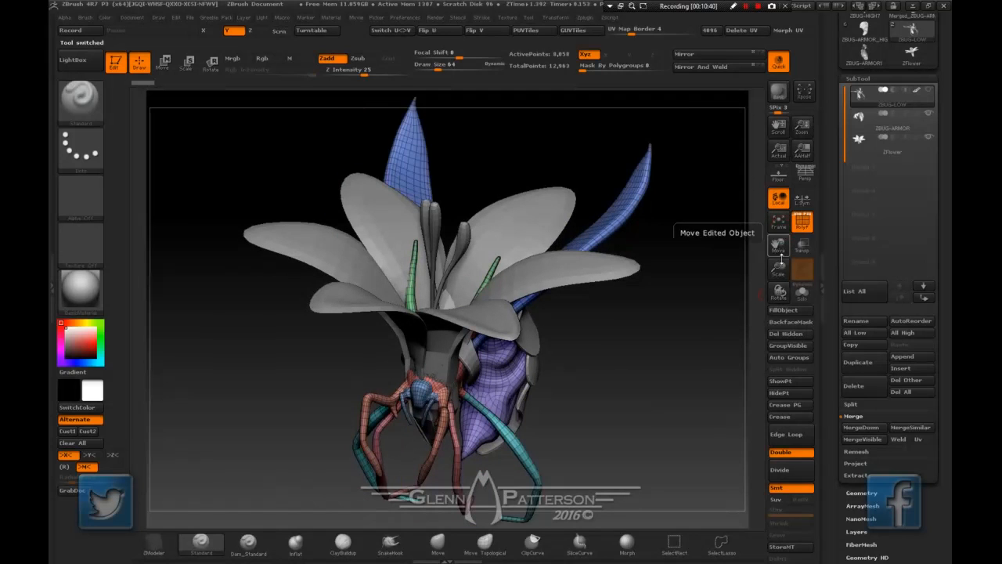
{"action": "left_click_drag", "start_coordinate": [781, 269], "coordinate": [785, 231]}
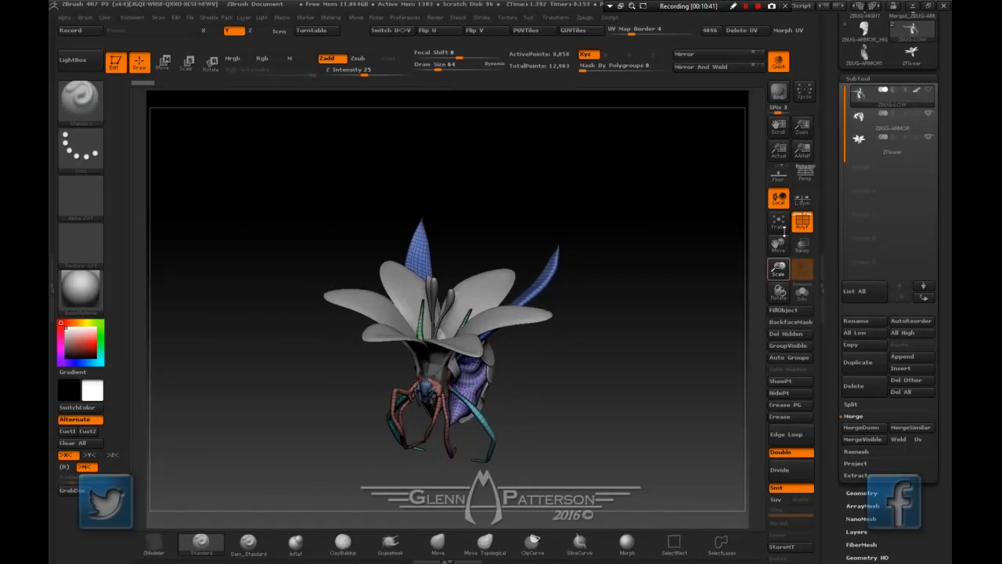
Select the ZFlower subtool, make ZBUG-LOW visible again, and scale the flower up until it is much larger than the insect.
{"action": "left_click", "coordinate": [922, 151]}
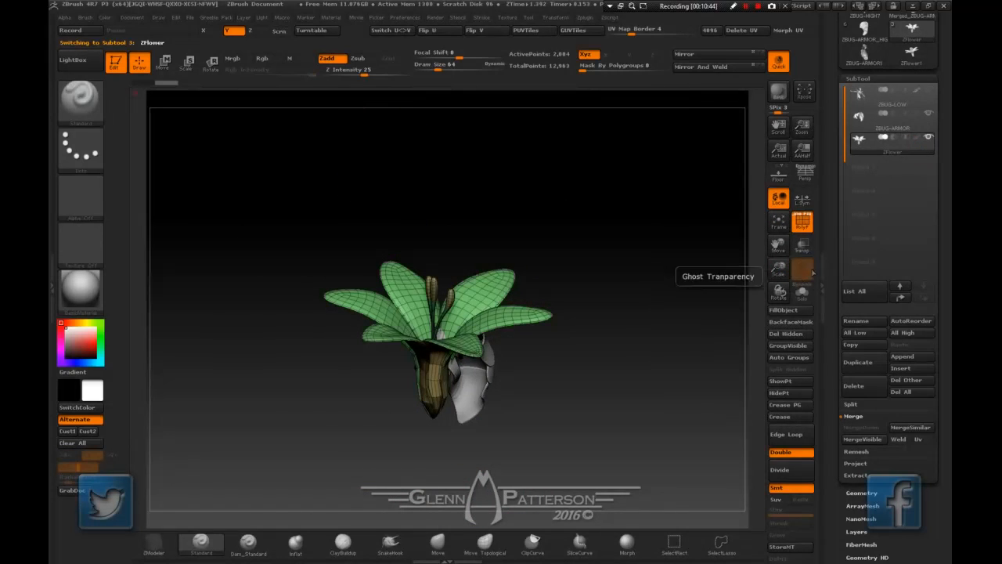
{"action": "left_click", "coordinate": [929, 93]}
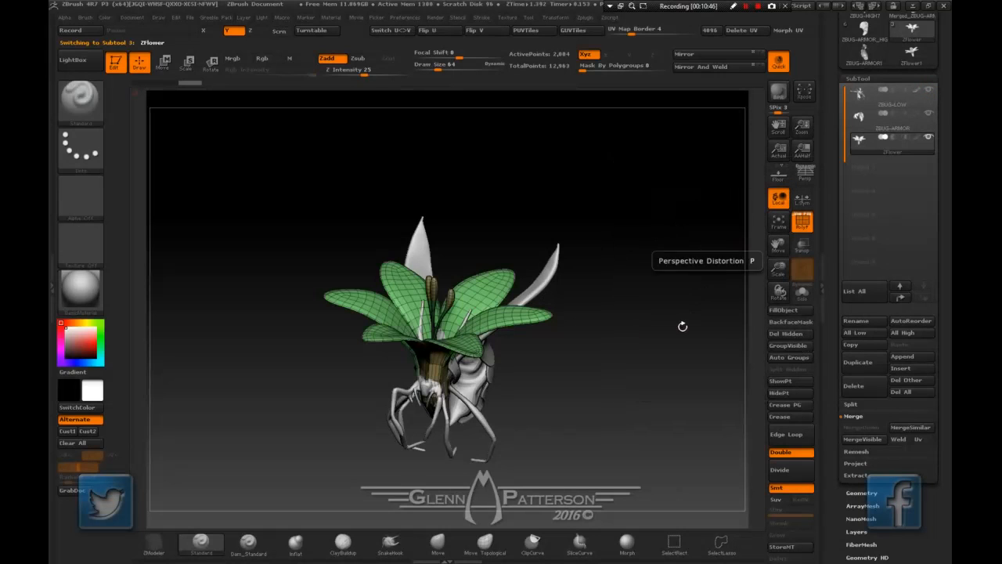
{"action": "left_click", "coordinate": [163, 63]}
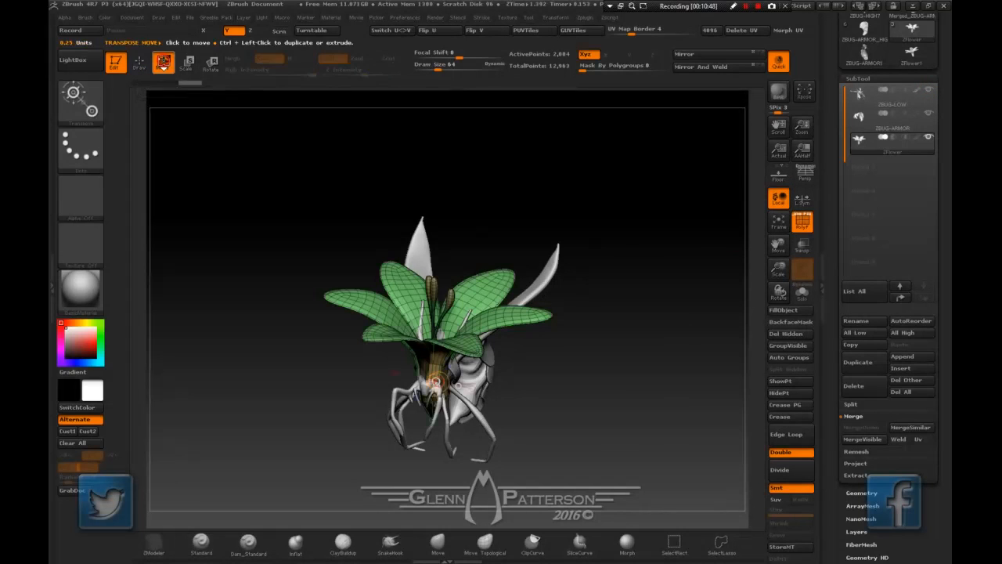
{"action": "left_click_drag", "start_coordinate": [580, 429], "coordinate": [592, 408]}
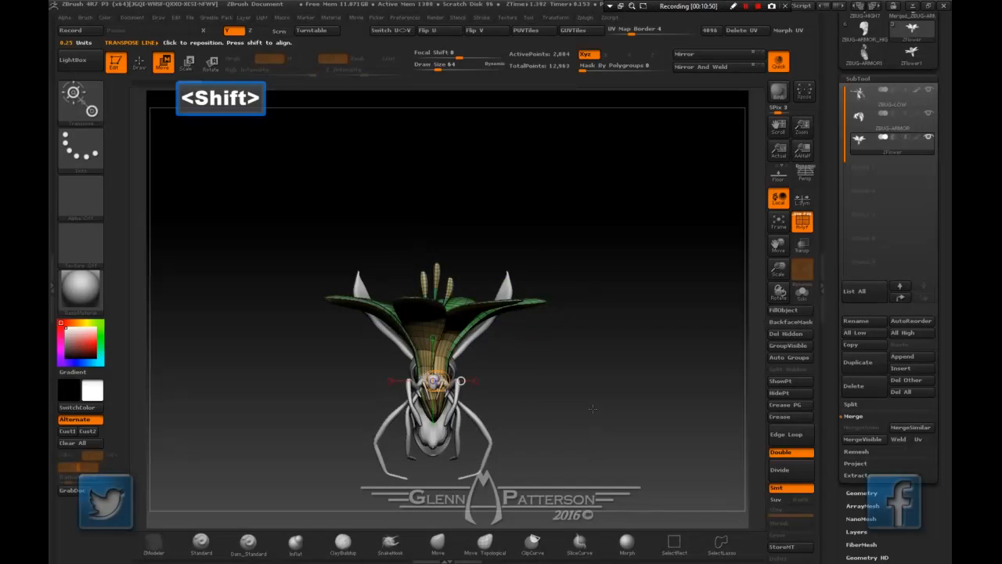
{"action": "left_click", "coordinate": [187, 63]}
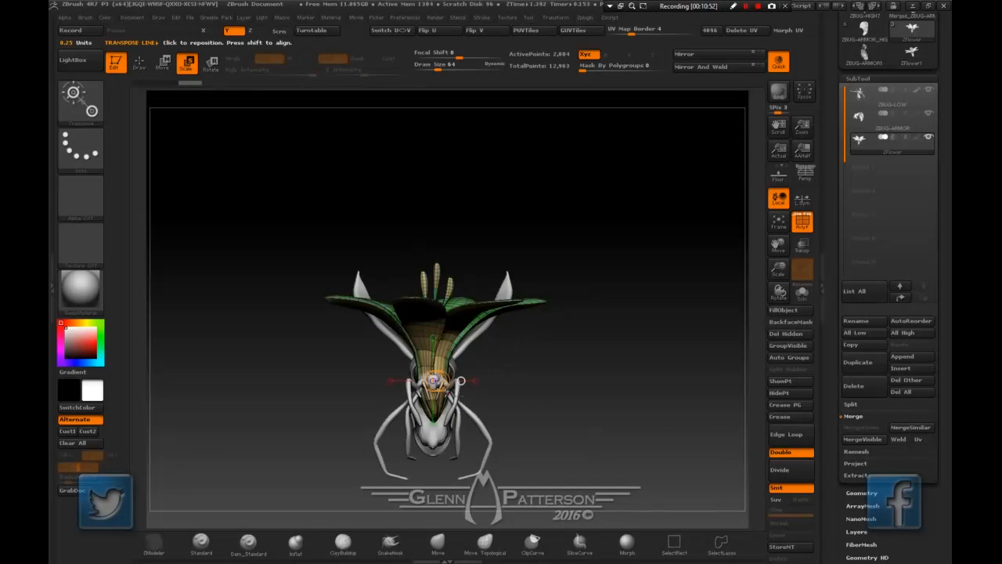
{"action": "left_click_drag", "start_coordinate": [436, 382], "coordinate": [724, 418]}
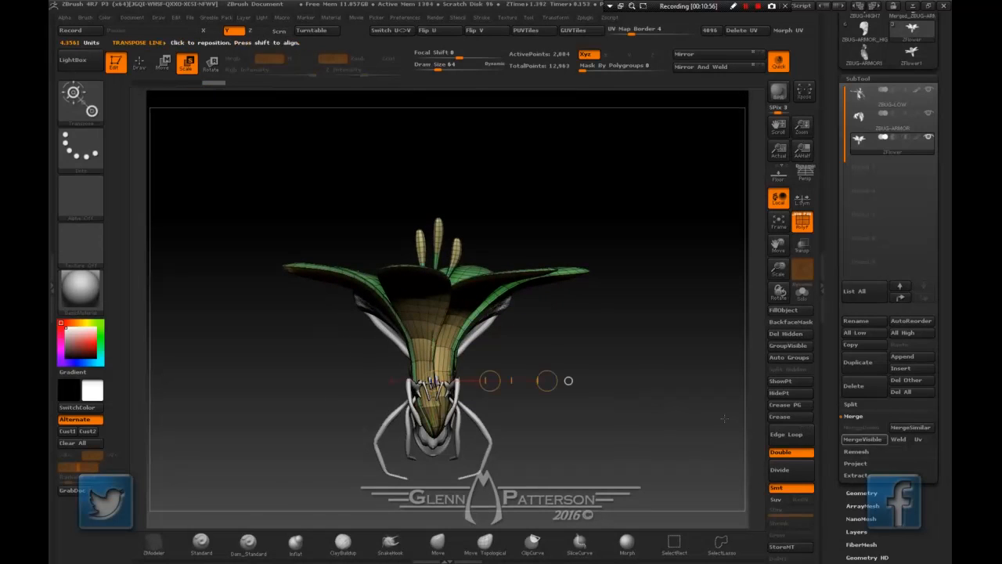
{"action": "left_click_drag", "start_coordinate": [546, 382], "coordinate": [621, 385]}
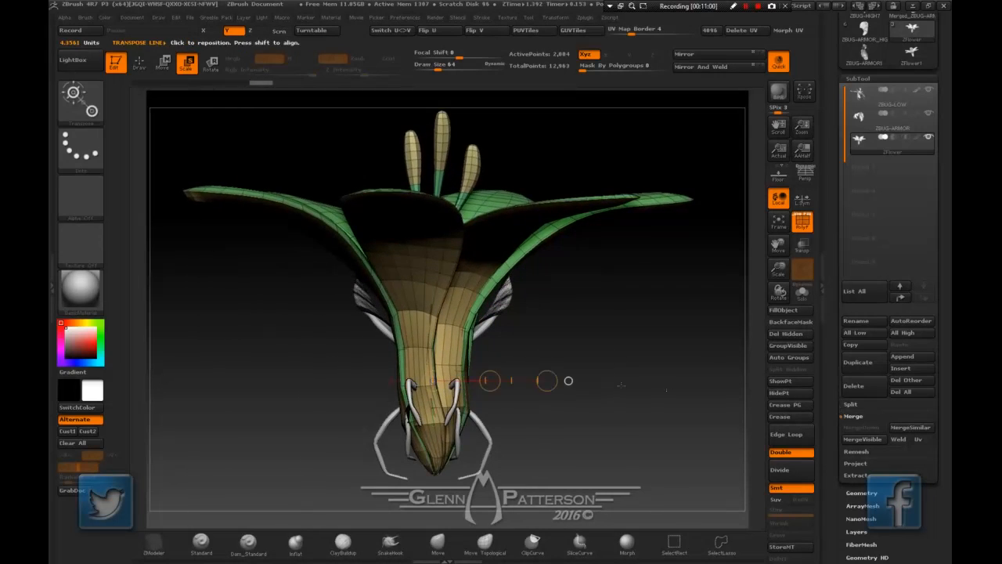
{"action": "left_click_drag", "start_coordinate": [546, 380], "coordinate": [596, 382]}
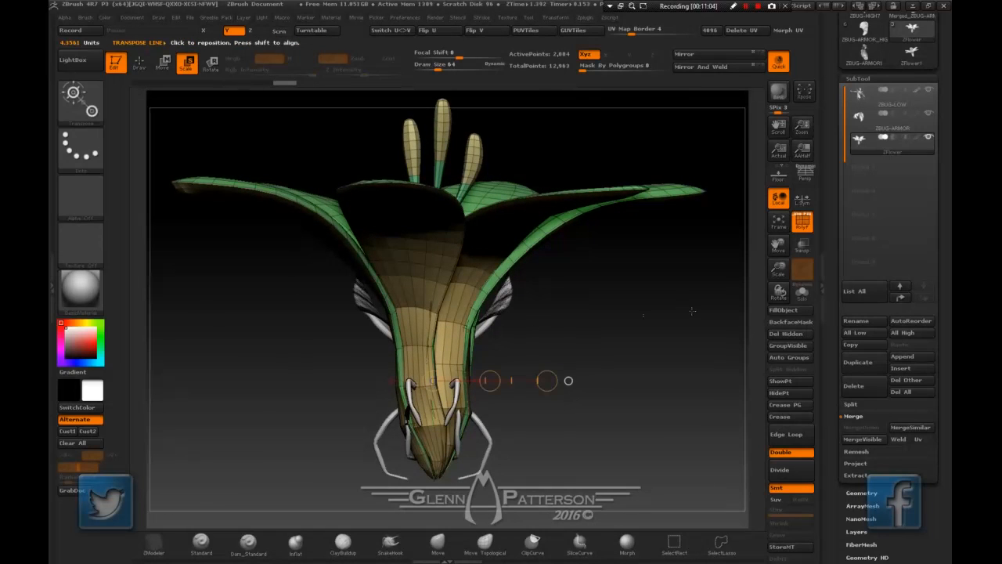
Move the enlarged flower straight down until the insect sits on its petals among the stamens.
{"action": "left_click_drag", "start_coordinate": [647, 341], "coordinate": [636, 379]}
{"action": "left_click_drag", "start_coordinate": [777, 248], "coordinate": [789, 176]}
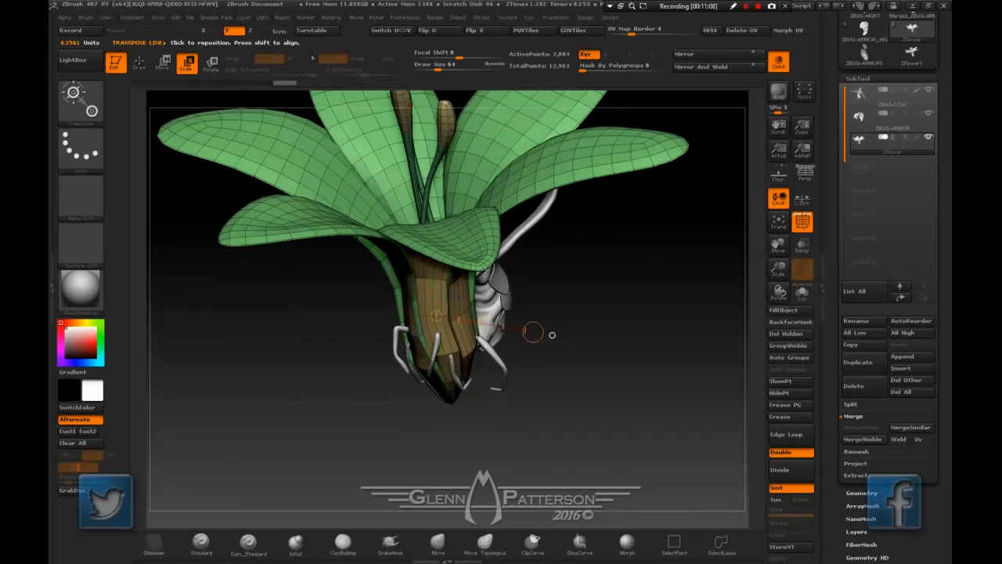
{"action": "left_click", "coordinate": [162, 68]}
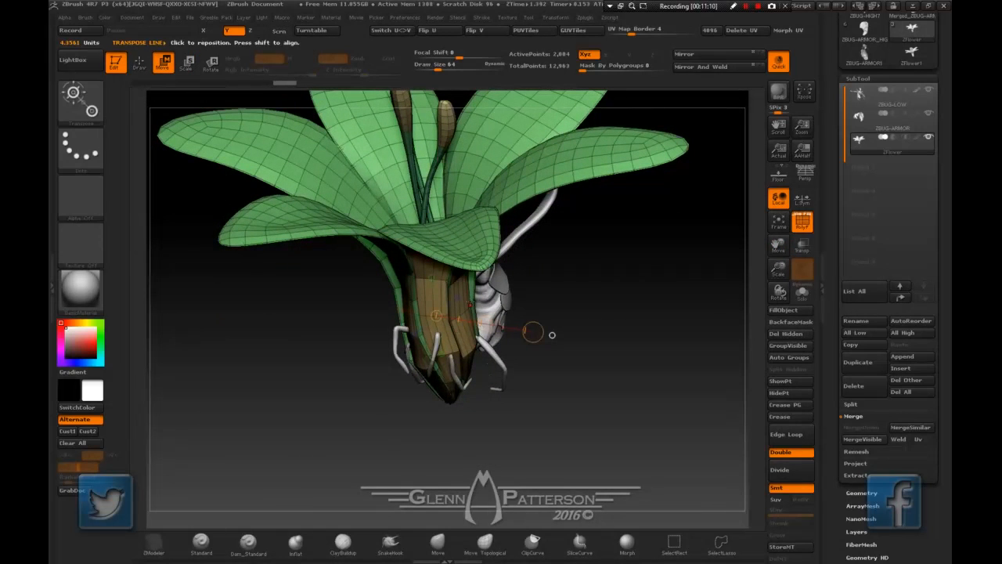
{"action": "left_click_drag", "start_coordinate": [436, 316], "coordinate": [420, 195]}
{"action": "left_click_drag", "start_coordinate": [430, 265], "coordinate": [447, 532], "text": "shift"}
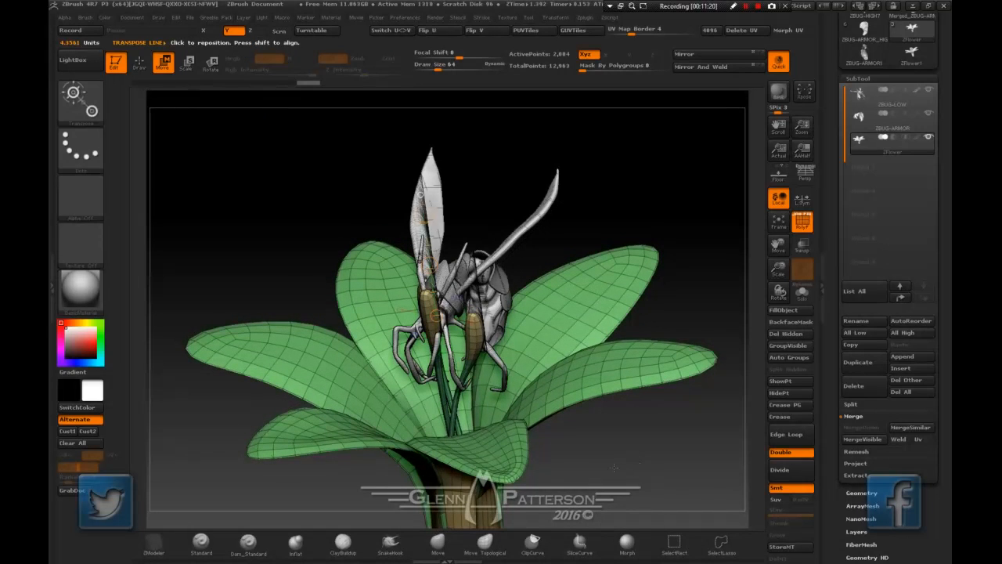
{"action": "mouse_move", "coordinate": [613, 468]}
{"action": "left_mouse_down"}
{"action": "mouse_move", "coordinate": [603, 468]}
{"action": "mouse_move", "coordinate": [626, 468]}
{"action": "left_mouse_up"}
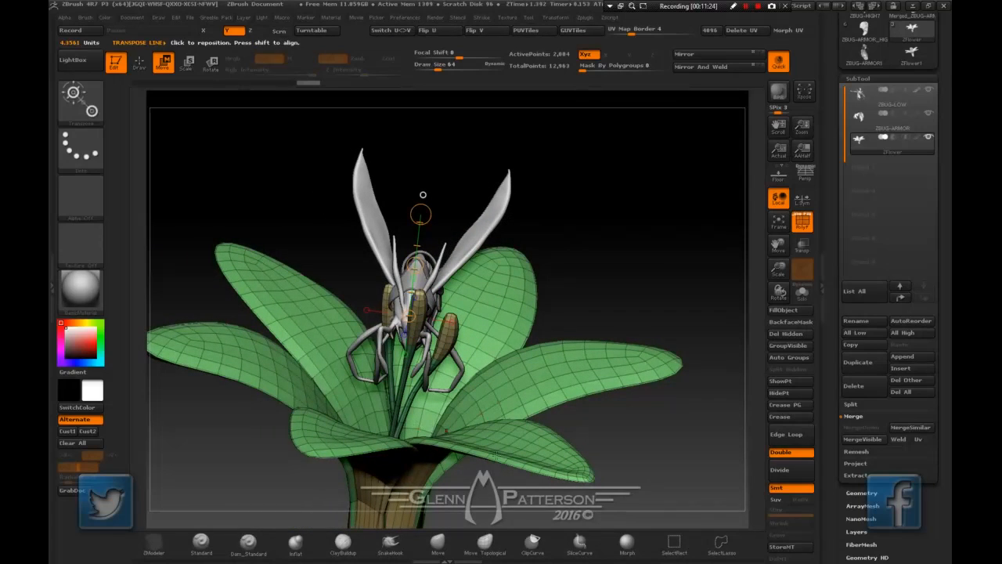
{"action": "left_click_drag", "start_coordinate": [624, 436], "coordinate": [592, 310]}
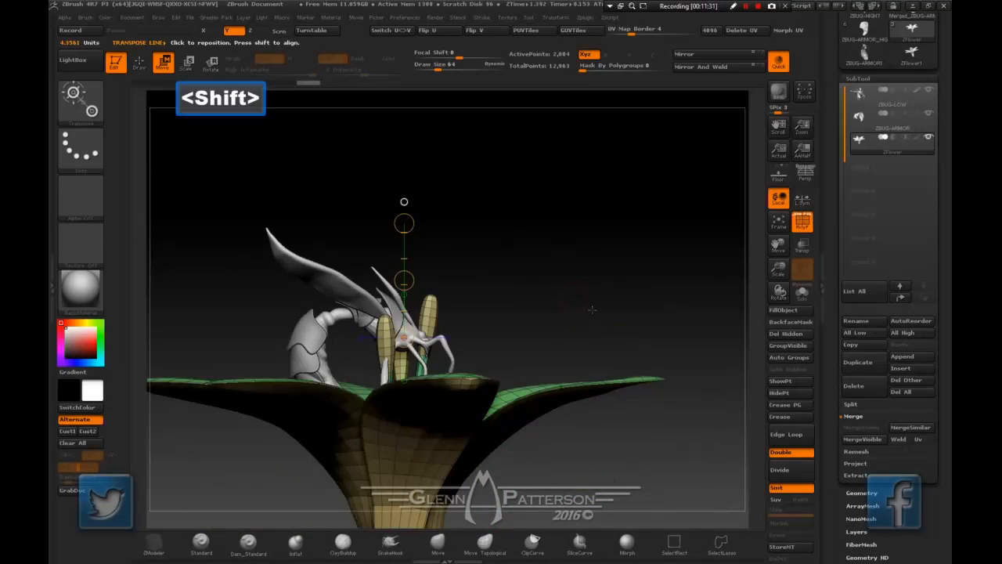
Tilt the flower forward around its stem base in side view and move it back beneath the insect.
{"action": "left_click", "coordinate": [779, 222]}
{"action": "left_click_drag", "start_coordinate": [778, 269], "coordinate": [778, 209]}
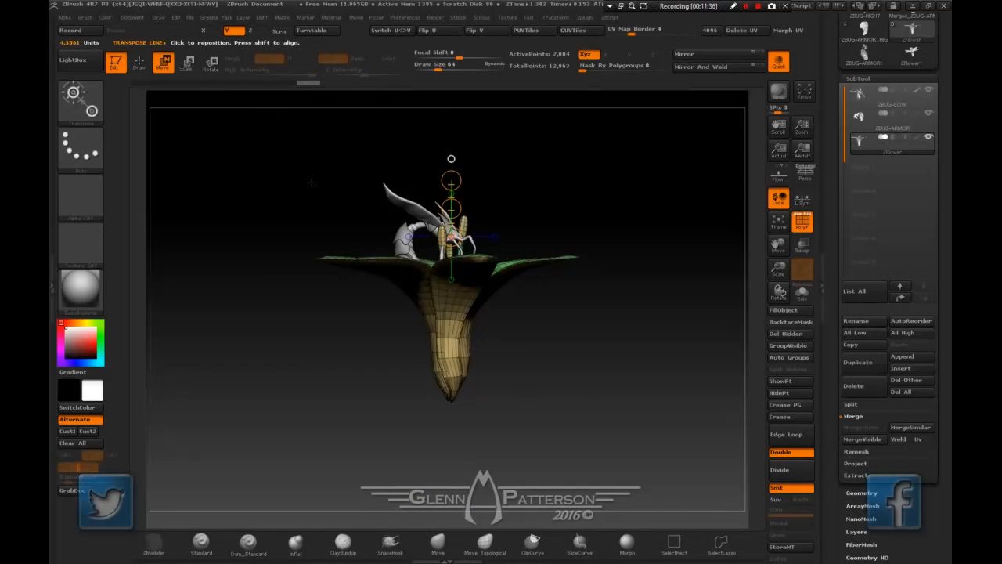
{"action": "left_click", "coordinate": [210, 64]}
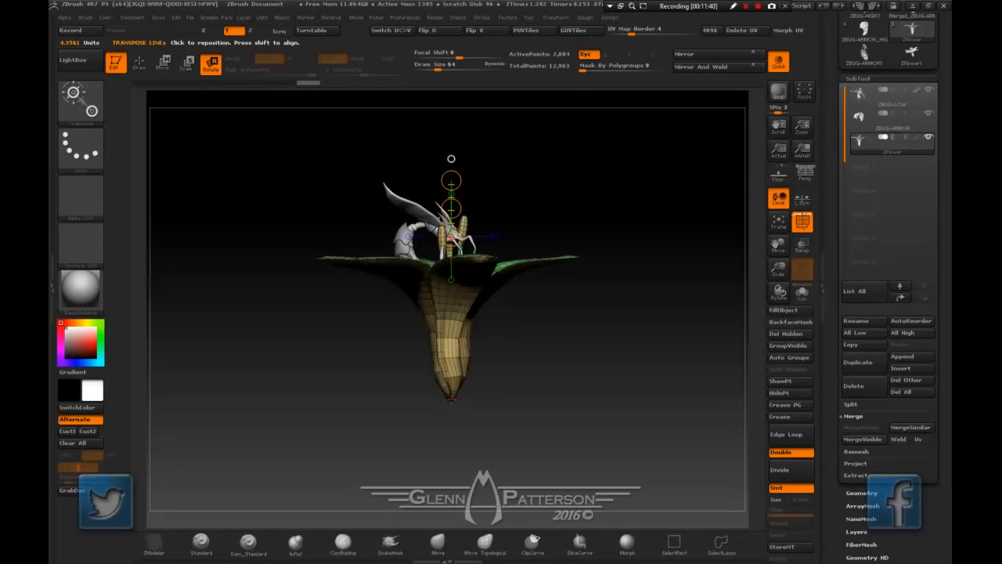
{"action": "left_click_drag", "start_coordinate": [451, 399], "coordinate": [523, 282]}
{"action": "left_click", "coordinate": [163, 62]}
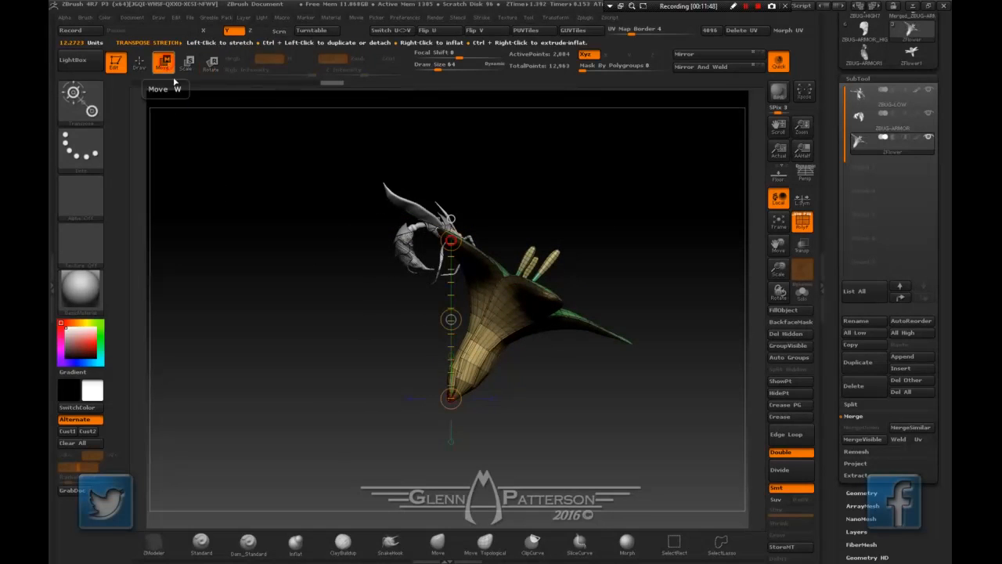
{"action": "left_click_drag", "start_coordinate": [451, 319], "coordinate": [376, 299]}
{"action": "left_click_drag", "start_coordinate": [619, 398], "coordinate": [501, 415]}
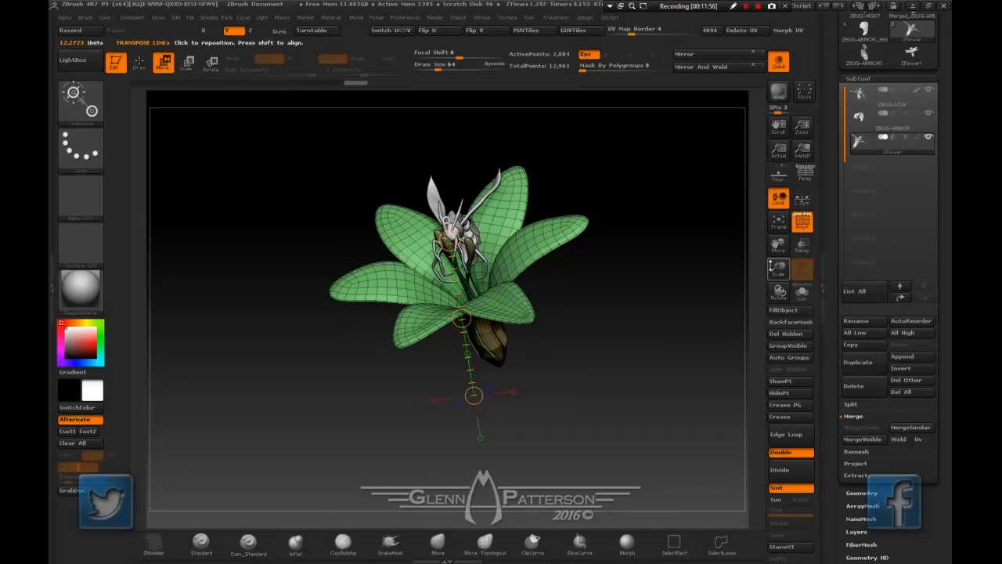
Scale the flower down slightly so its stamens end just below the insect's head.
{"action": "left_click_drag", "start_coordinate": [778, 266], "coordinate": [766, 424]}
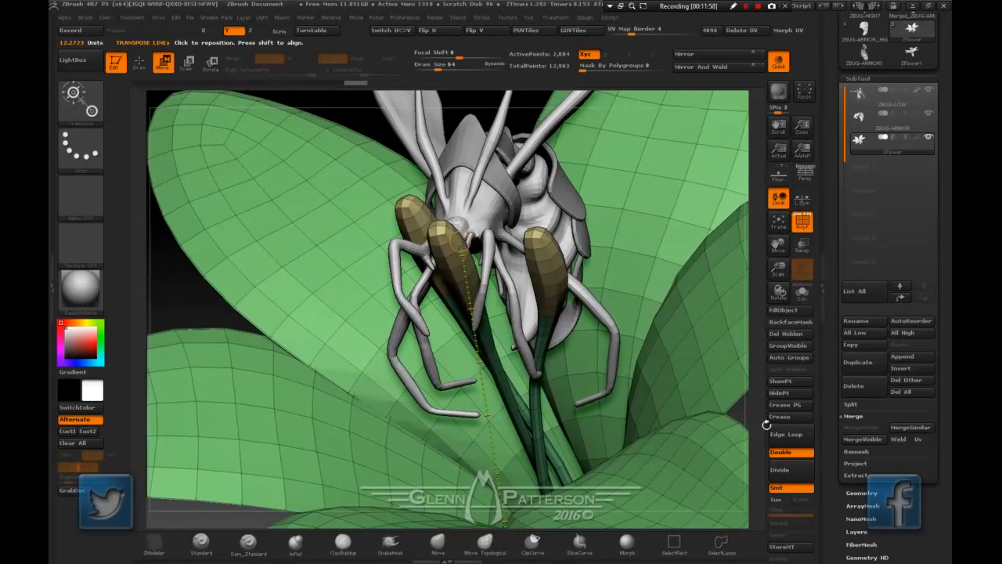
{"action": "left_click_drag", "start_coordinate": [776, 245], "coordinate": [767, 295]}
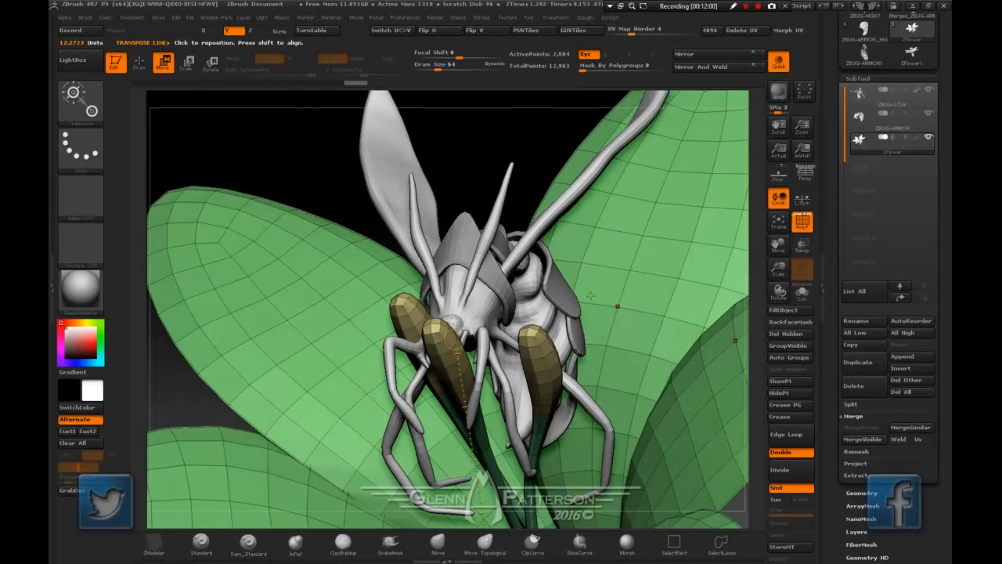
{"action": "mouse_move", "coordinate": [568, 294]}
{"action": "right_mouse_down"}
{"action": "mouse_move", "coordinate": [577, 270]}
{"action": "mouse_move", "coordinate": [592, 294]}
{"action": "mouse_move", "coordinate": [468, 261]}
{"action": "mouse_move", "coordinate": [565, 288]}
{"action": "right_mouse_up"}
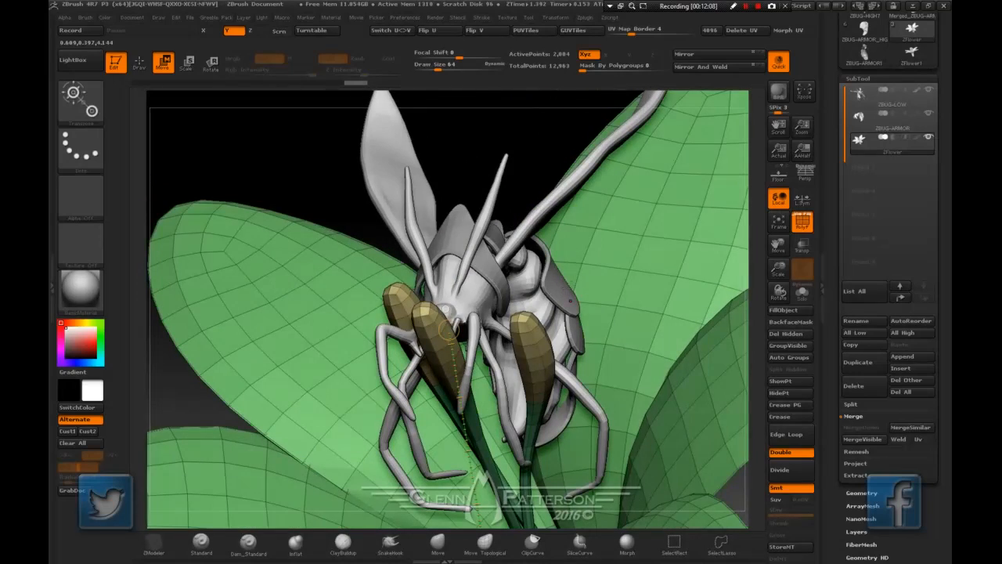
{"action": "left_click", "coordinate": [189, 64]}
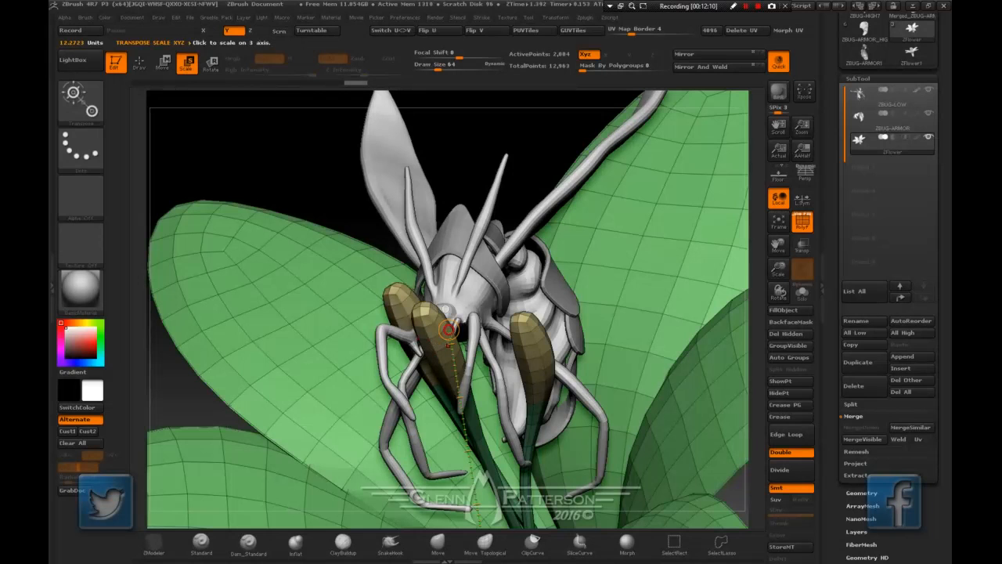
{"action": "left_click_drag", "start_coordinate": [449, 329], "coordinate": [458, 386]}
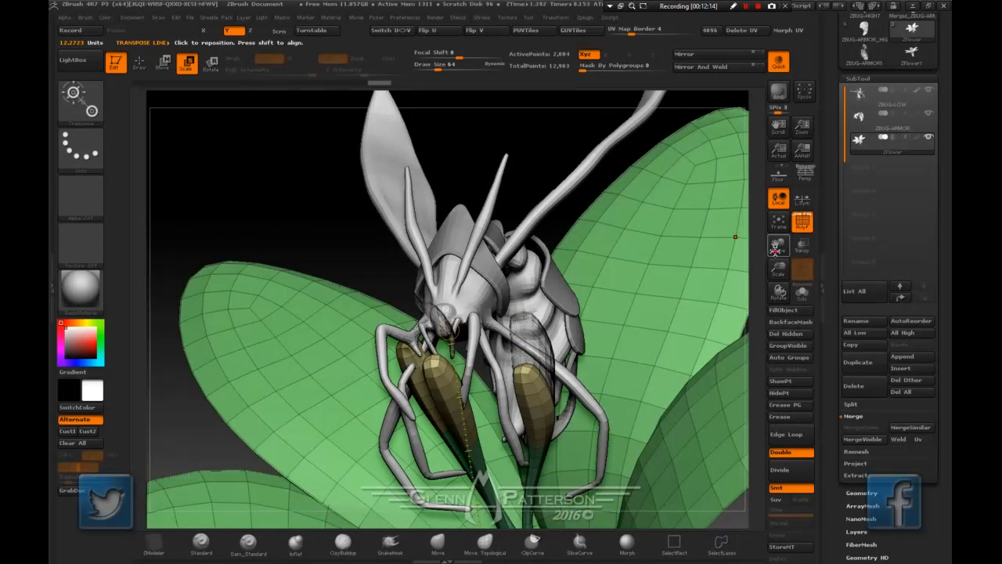
Undo the last scale attempt and move the flower slightly upward until its stamens sit between the insect's front legs.
{"action": "left_click_drag", "start_coordinate": [775, 248], "coordinate": [780, 111]}
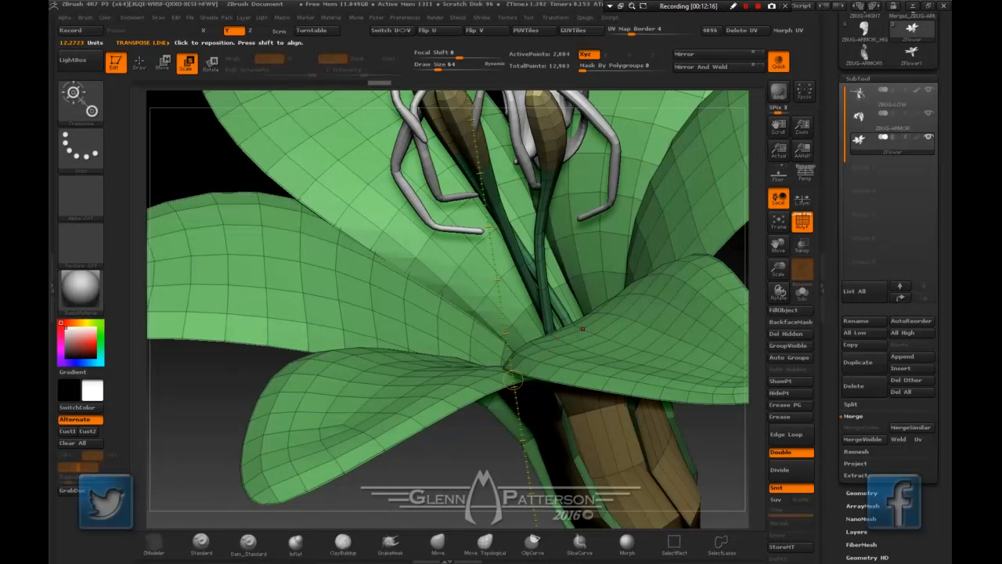
{"action": "right_click_drag", "start_coordinate": [581, 331], "coordinate": [593, 316]}
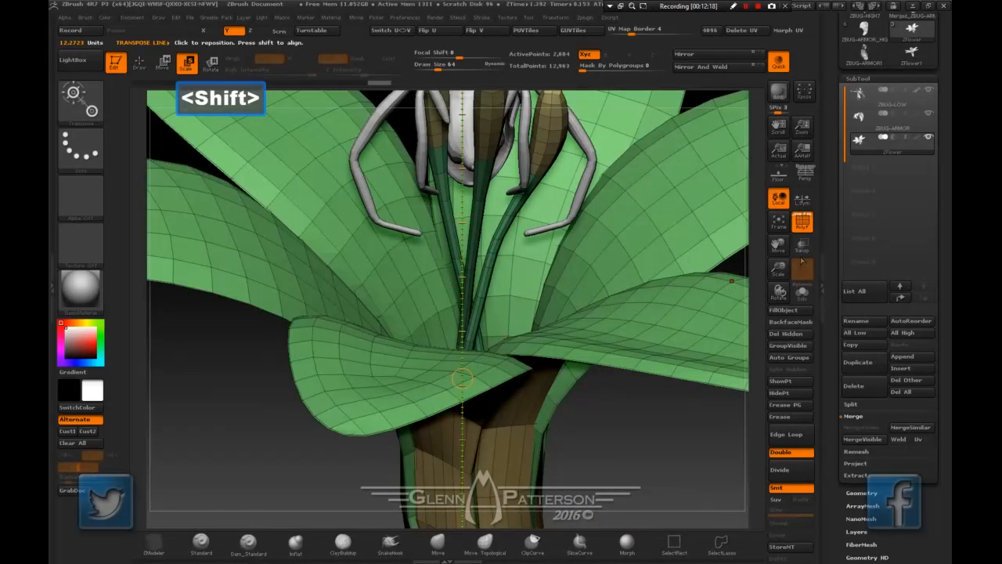
{"action": "left_click_drag", "start_coordinate": [779, 270], "coordinate": [786, 220]}
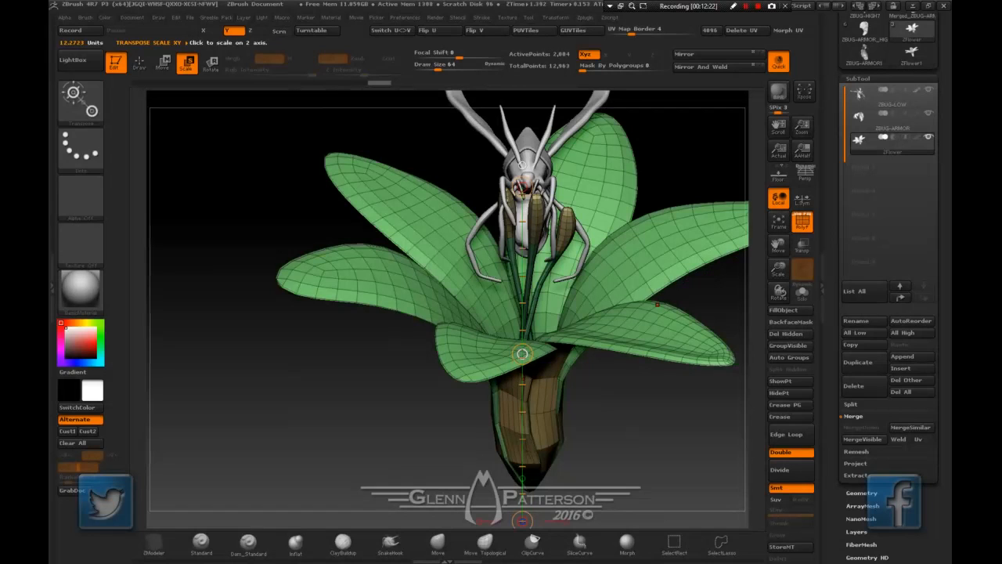
{"action": "key", "text": "ctrl+z"}
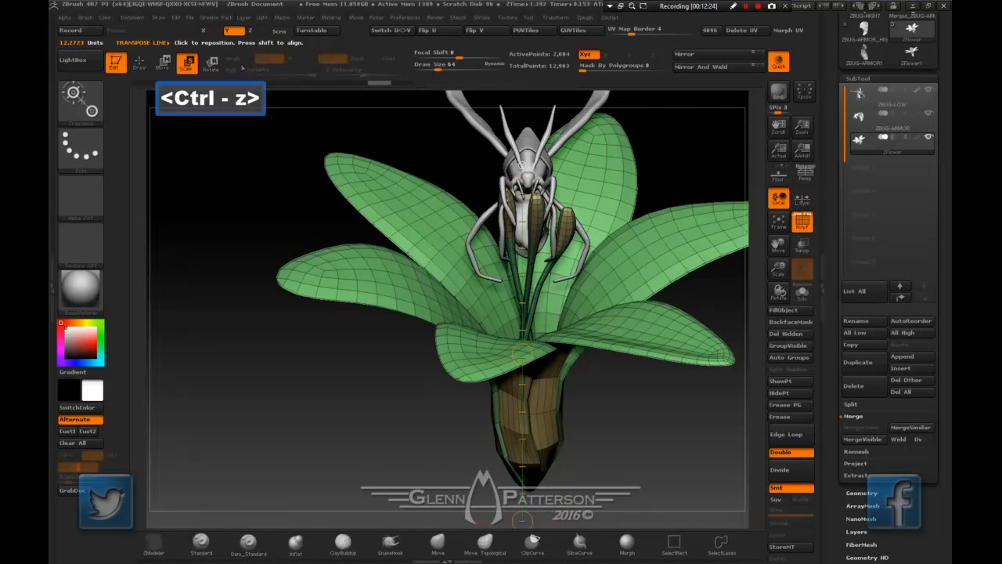
{"action": "left_click", "coordinate": [163, 62]}
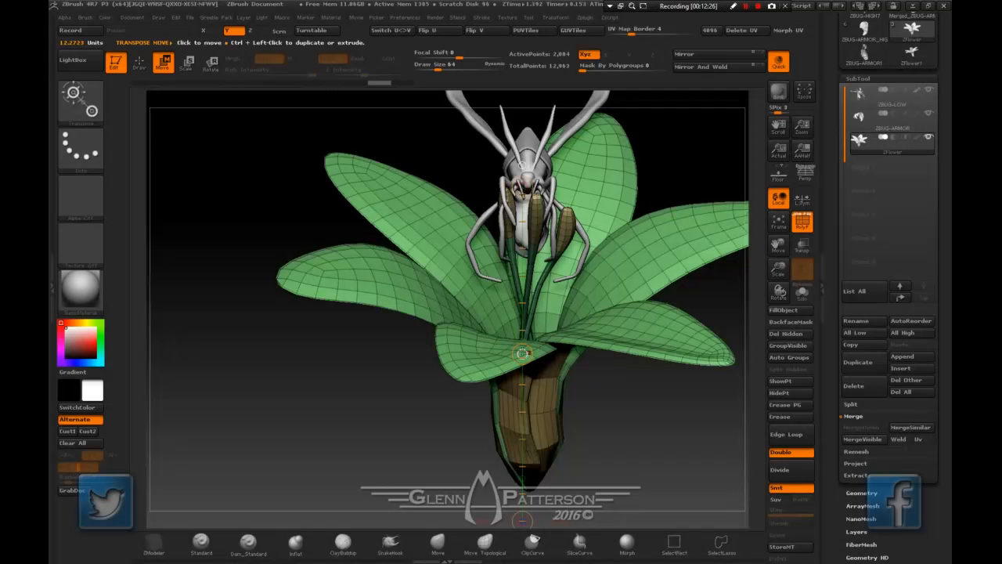
{"action": "mouse_move", "coordinate": [523, 354]}
{"action": "left_mouse_down"}
{"action": "mouse_move", "coordinate": [523, 337]}
{"action": "mouse_move", "coordinate": [512, 339]}
{"action": "left_mouse_up"}
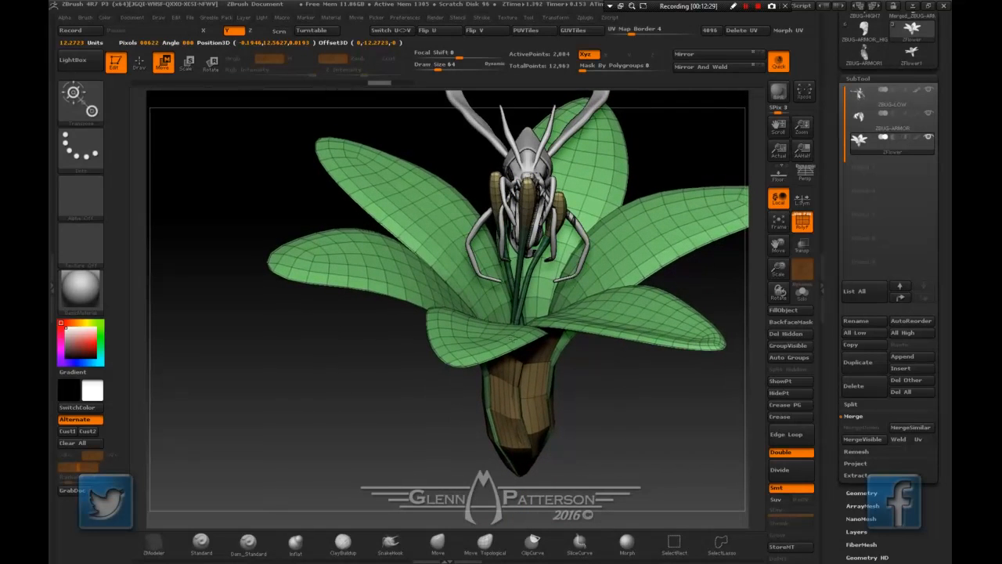
{"action": "right_click_drag", "start_coordinate": [519, 339], "coordinate": [606, 271]}
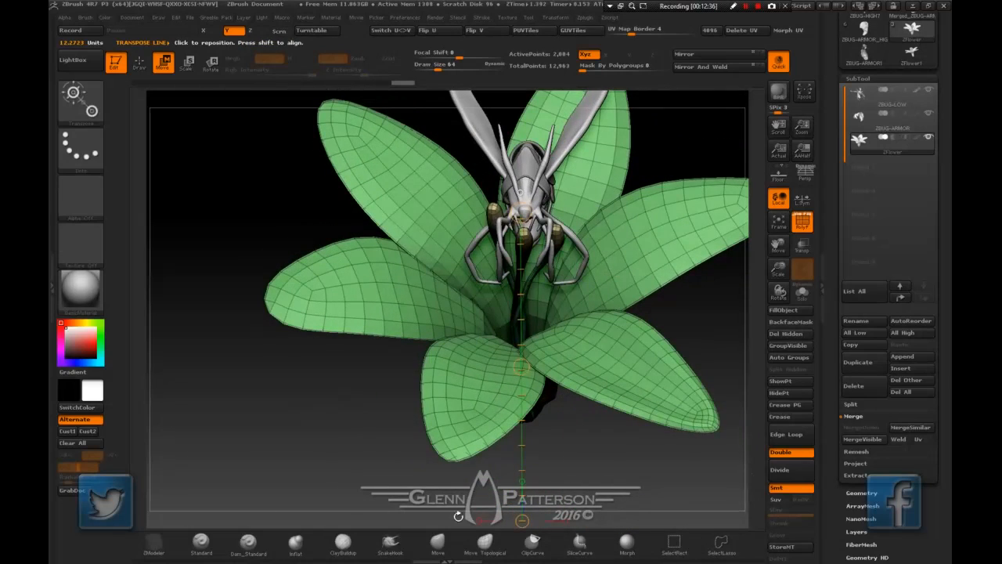
Bend the right-hand stamen outward toward the insect's outer leg using the Move Topological brush at draw size 1000.
{"action": "left_click", "coordinate": [486, 544]}
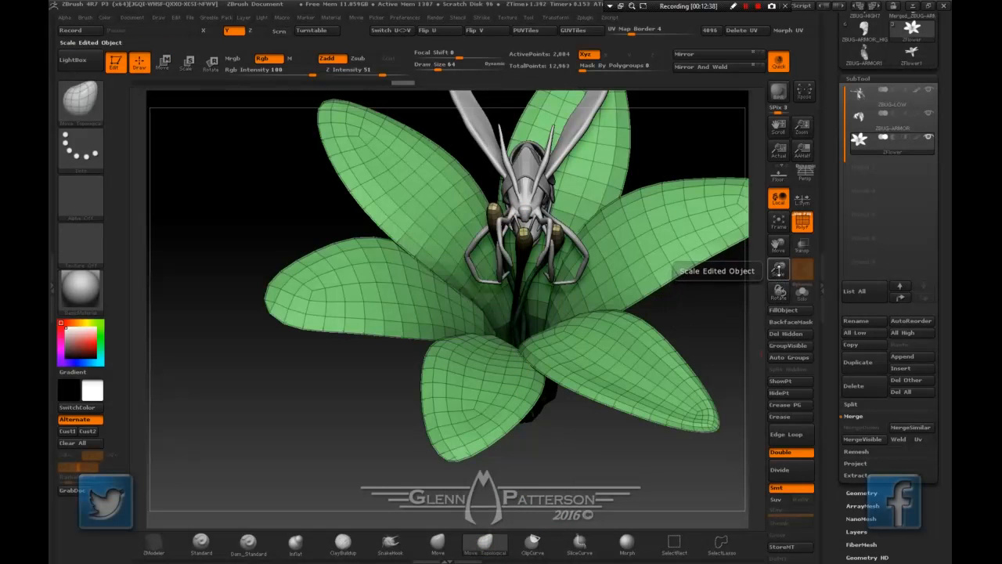
{"action": "mouse_move", "coordinate": [779, 269]}
{"action": "left_mouse_down"}
{"action": "mouse_move", "coordinate": [777, 345]}
{"action": "mouse_move", "coordinate": [779, 327]}
{"action": "left_mouse_up"}
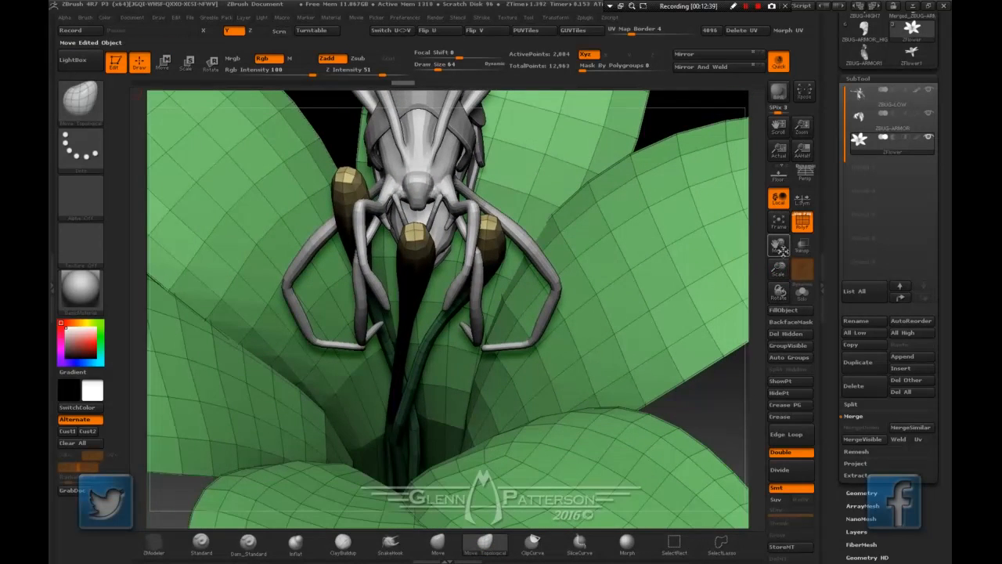
{"action": "left_click_drag", "start_coordinate": [780, 248], "coordinate": [788, 291]}
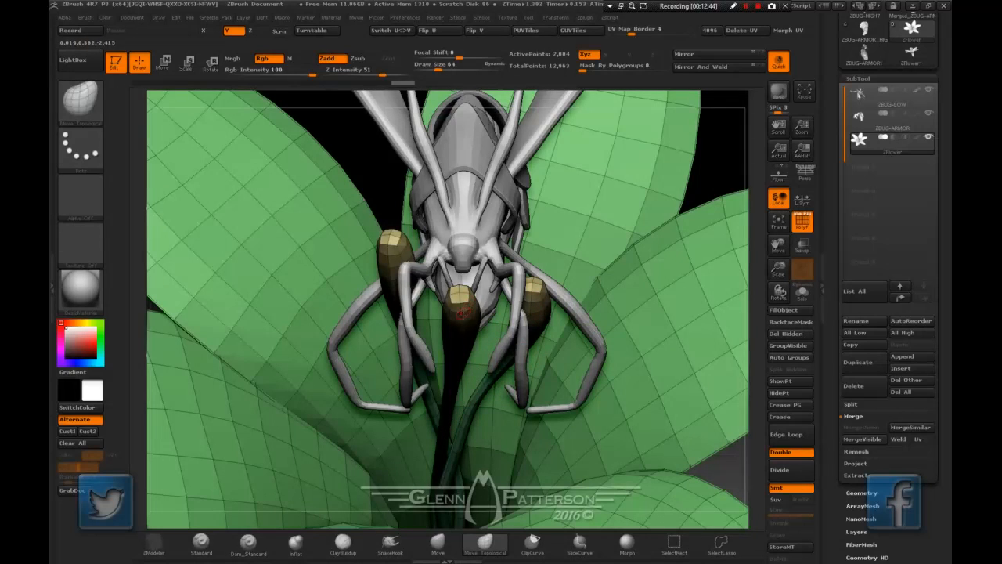
{"action": "key", "text": "space"}
{"action": "left_click_drag", "start_coordinate": [534, 294], "coordinate": [593, 296]}
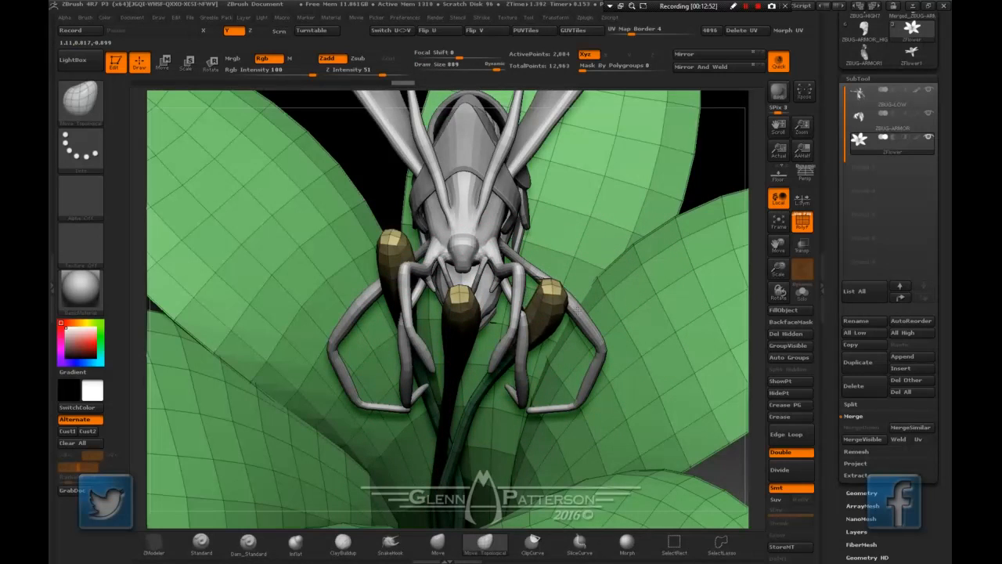
{"action": "key", "text": "space"}
{"action": "mouse_move", "coordinate": [557, 309]}
{"action": "left_mouse_down"}
{"action": "mouse_move", "coordinate": [566, 308]}
{"action": "mouse_move", "coordinate": [555, 306]}
{"action": "left_mouse_up"}
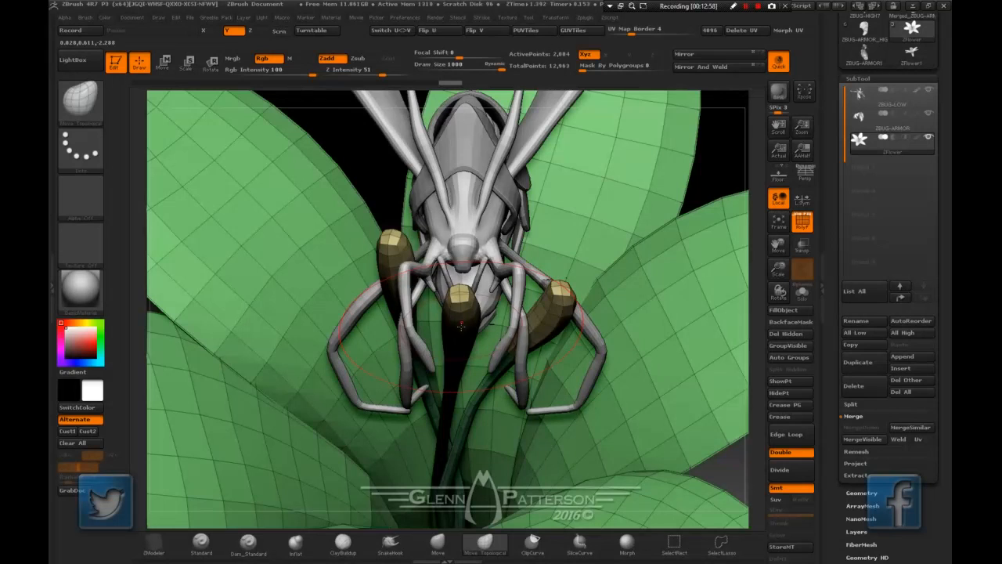
Reshape the middle stamen from several angles so it curves beneath the insect's head between its front legs.
{"action": "right_click_drag", "start_coordinate": [433, 335], "coordinate": [494, 300]}
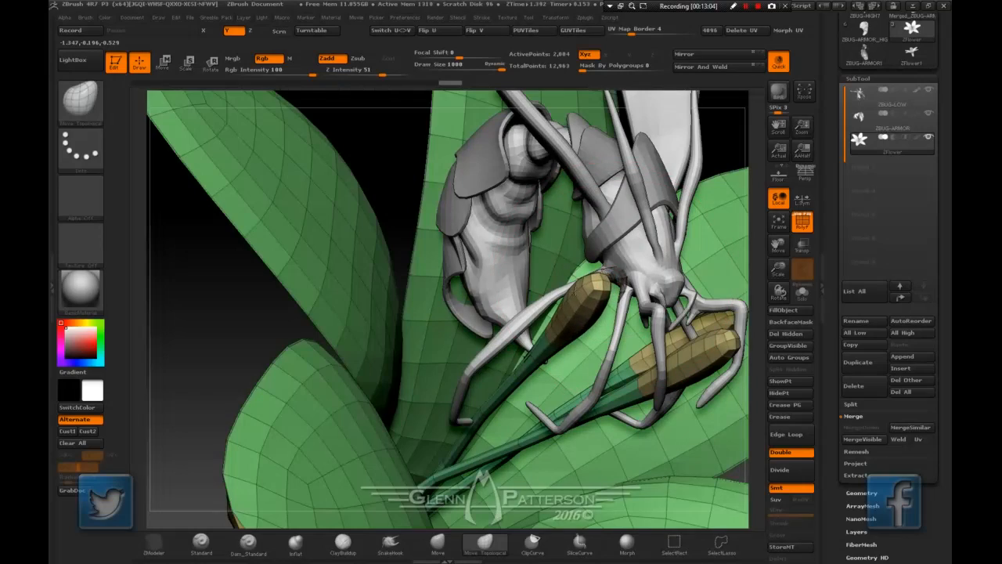
{"action": "right_click_drag", "start_coordinate": [634, 260], "coordinate": [576, 253]}
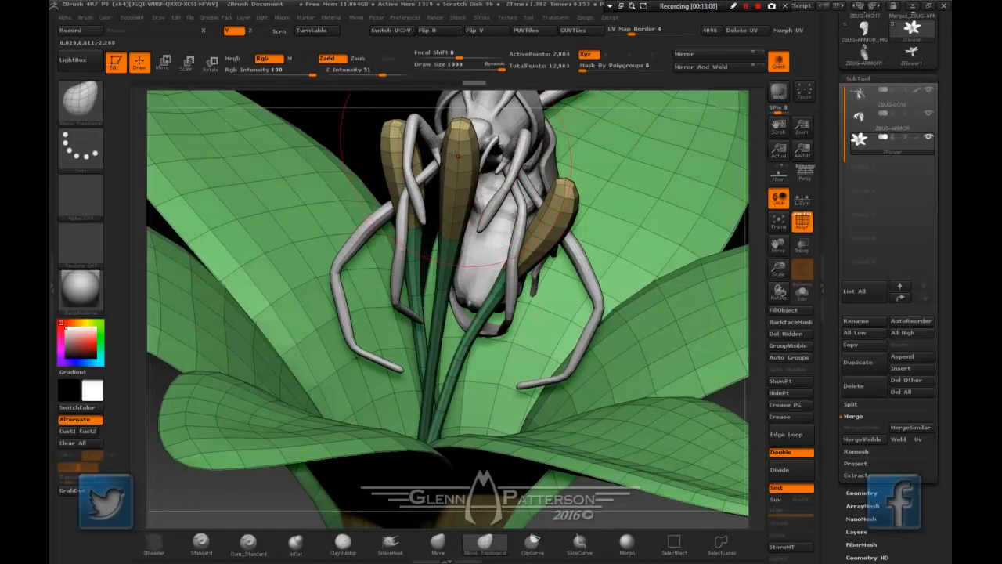
{"action": "left_click_drag", "start_coordinate": [455, 151], "coordinate": [453, 174]}
{"action": "mouse_move", "coordinate": [479, 208]}
{"action": "right_mouse_down"}
{"action": "mouse_move", "coordinate": [429, 213]}
{"action": "mouse_move", "coordinate": [456, 194]}
{"action": "right_mouse_up"}
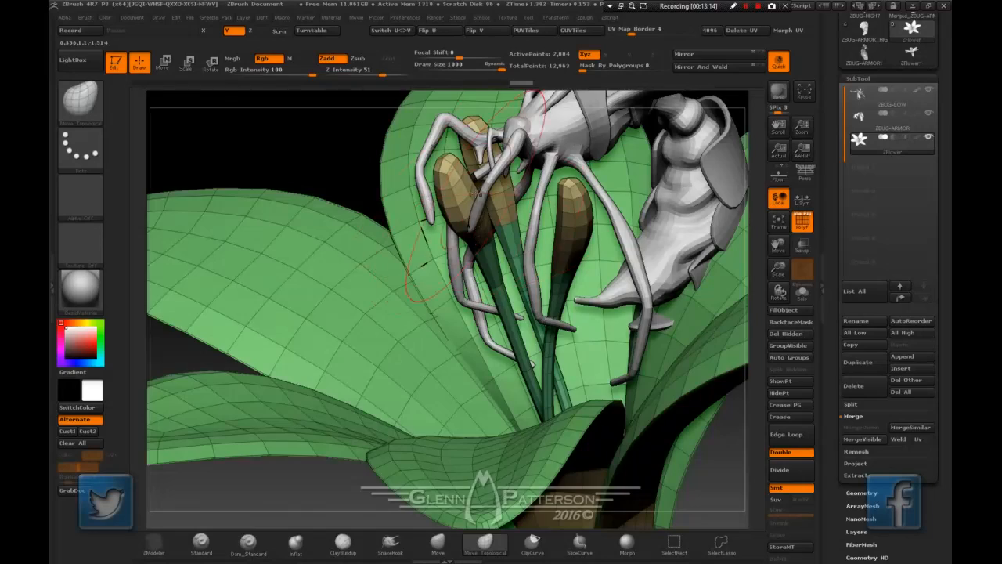
{"action": "right_click_drag", "start_coordinate": [475, 243], "coordinate": [471, 179]}
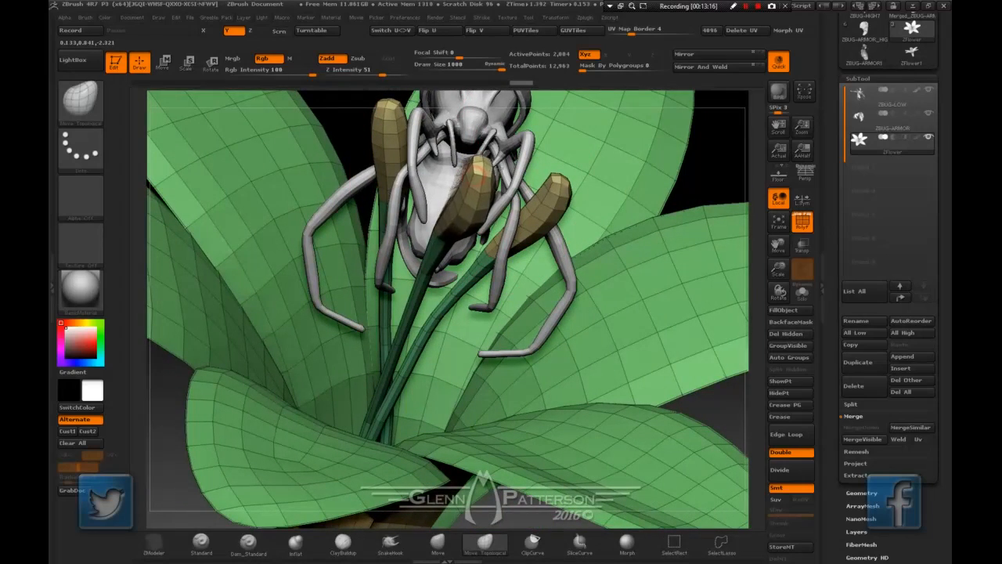
{"action": "mouse_move", "coordinate": [505, 245]}
{"action": "right_mouse_down"}
{"action": "mouse_move", "coordinate": [462, 244]}
{"action": "mouse_move", "coordinate": [488, 244]}
{"action": "mouse_move", "coordinate": [484, 220]}
{"action": "right_mouse_up"}
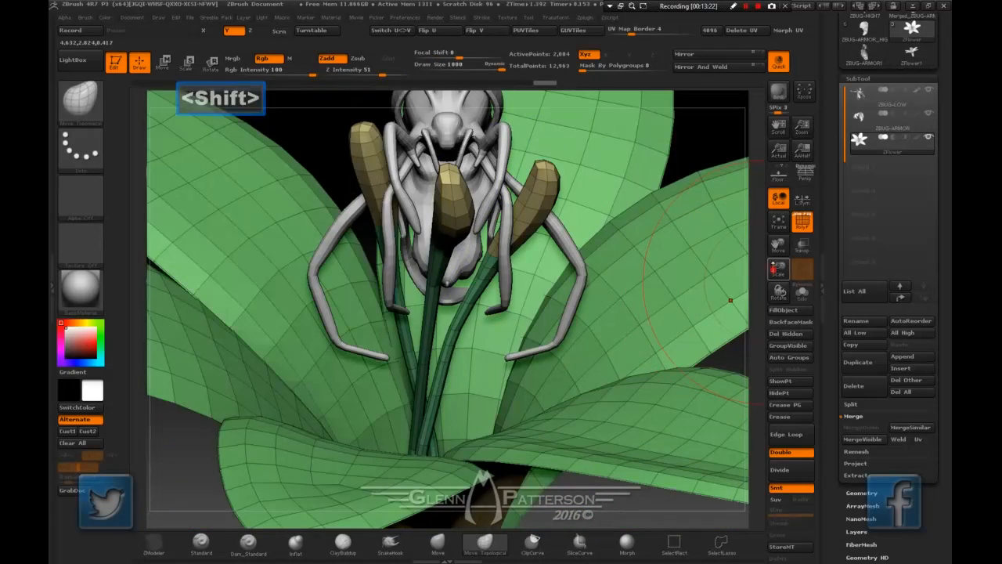
{"action": "left_click_drag", "start_coordinate": [777, 270], "coordinate": [774, 238]}
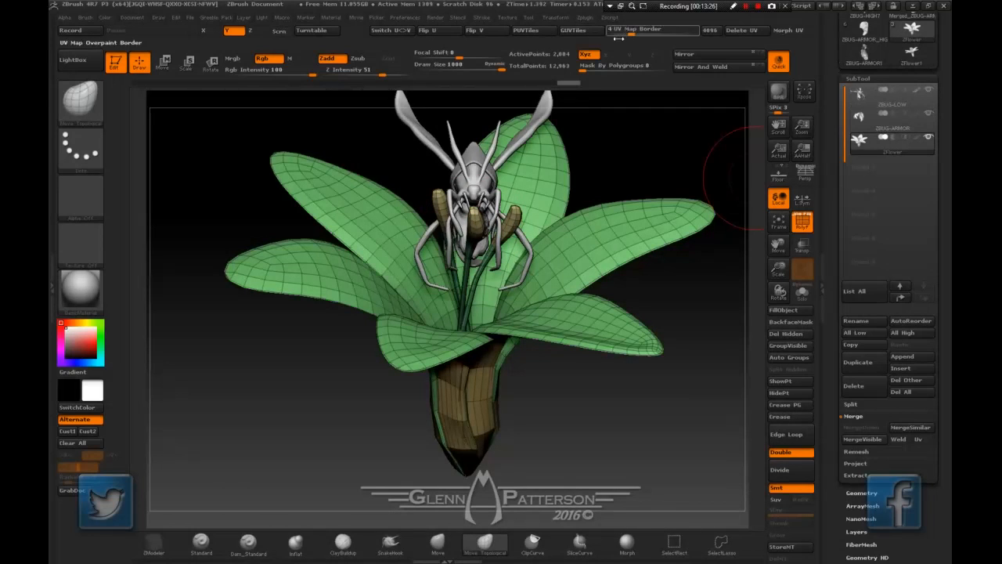
Try to change the dynamic mode of the brush's draw size.
{"action": "right_click", "coordinate": [475, 227]}
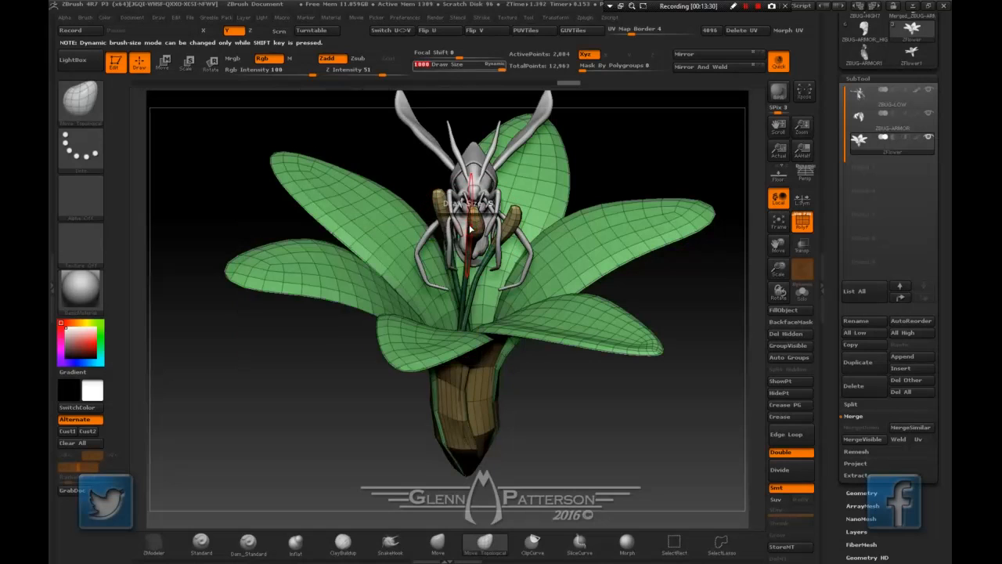
{"action": "key", "text": "space"}
{"action": "left_click_drag", "start_coordinate": [474, 232], "coordinate": [472, 233]}
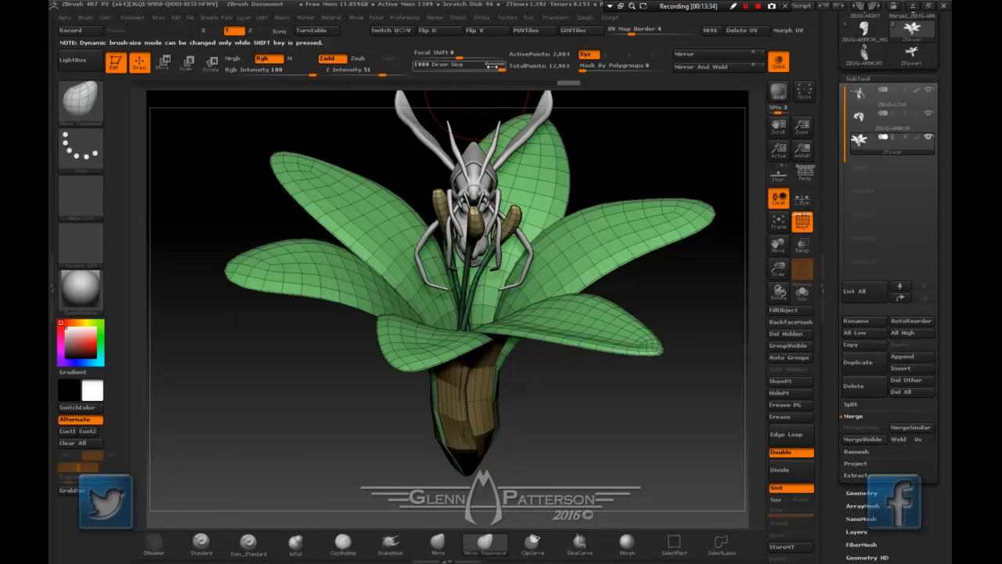
{"action": "left_click", "coordinate": [496, 67]}
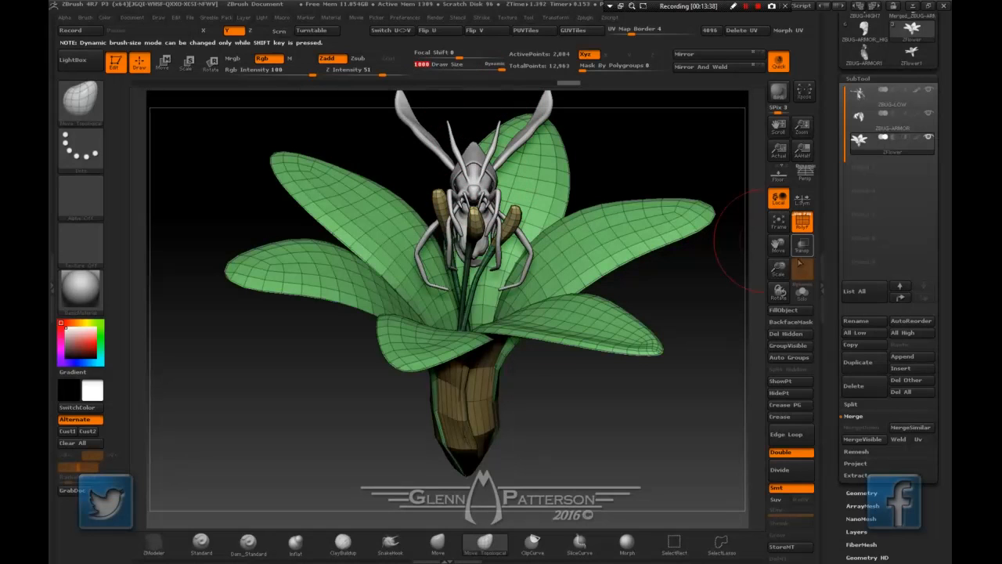
Undo the last few adjustments to the middle stamen.
{"action": "left_click_drag", "start_coordinate": [780, 269], "coordinate": [779, 262]}
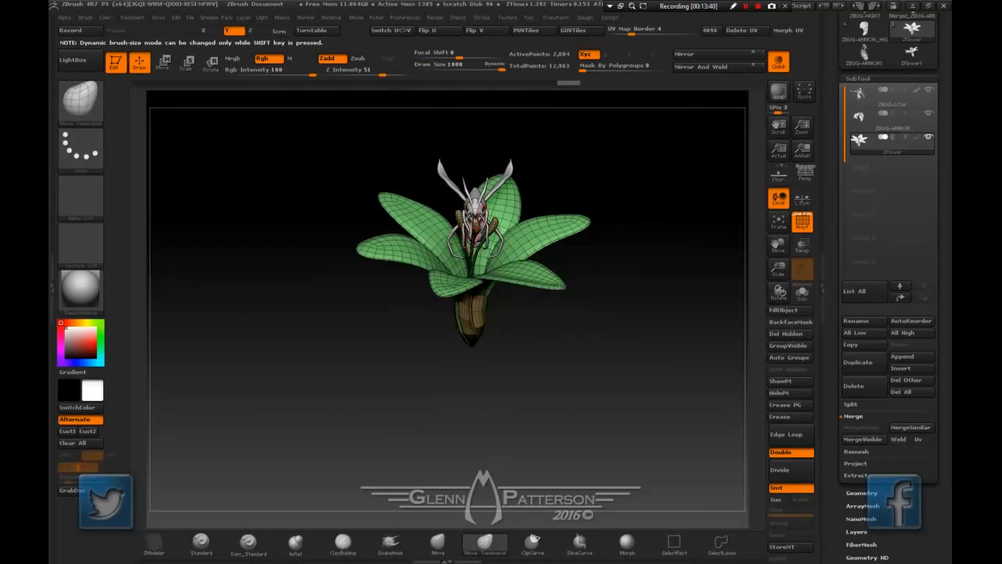
{"action": "key", "text": "ctrl+z"}
{"action": "key", "text": "ctrl+z"}
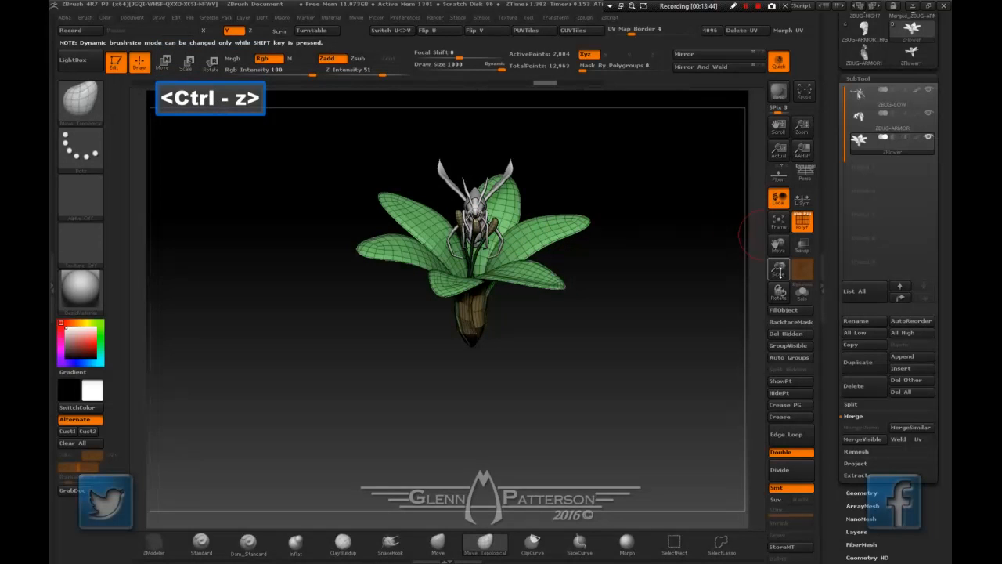
{"action": "left_click_drag", "start_coordinate": [779, 272], "coordinate": [792, 434]}
{"action": "mouse_move", "coordinate": [630, 302]}
{"action": "right_mouse_down"}
{"action": "mouse_move", "coordinate": [617, 294]}
{"action": "mouse_move", "coordinate": [638, 297]}
{"action": "mouse_move", "coordinate": [639, 224]}
{"action": "mouse_move", "coordinate": [651, 206]}
{"action": "right_mouse_up"}
{"action": "key", "text": "ctrl+z"}
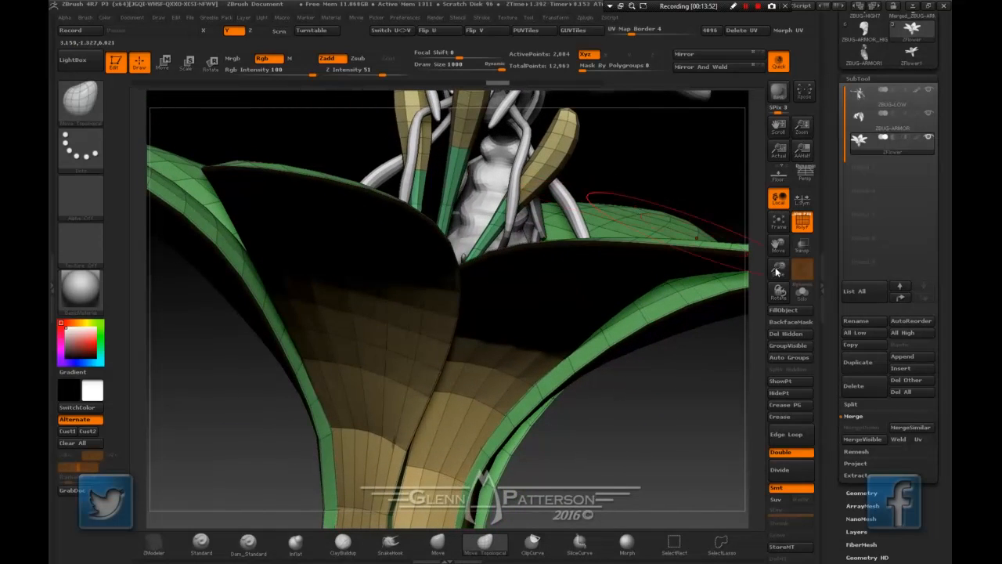
Bend the middle stamen sideways toward the insect's front leg so the leg rests against its tip.
{"action": "left_click_drag", "start_coordinate": [778, 247], "coordinate": [801, 316]}
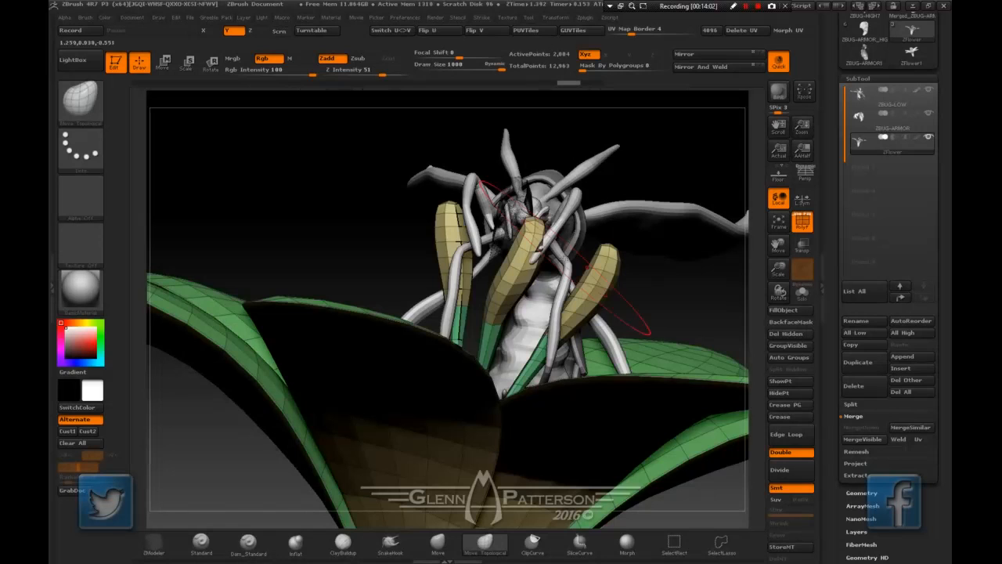
{"action": "right_click_drag", "start_coordinate": [540, 244], "coordinate": [541, 304]}
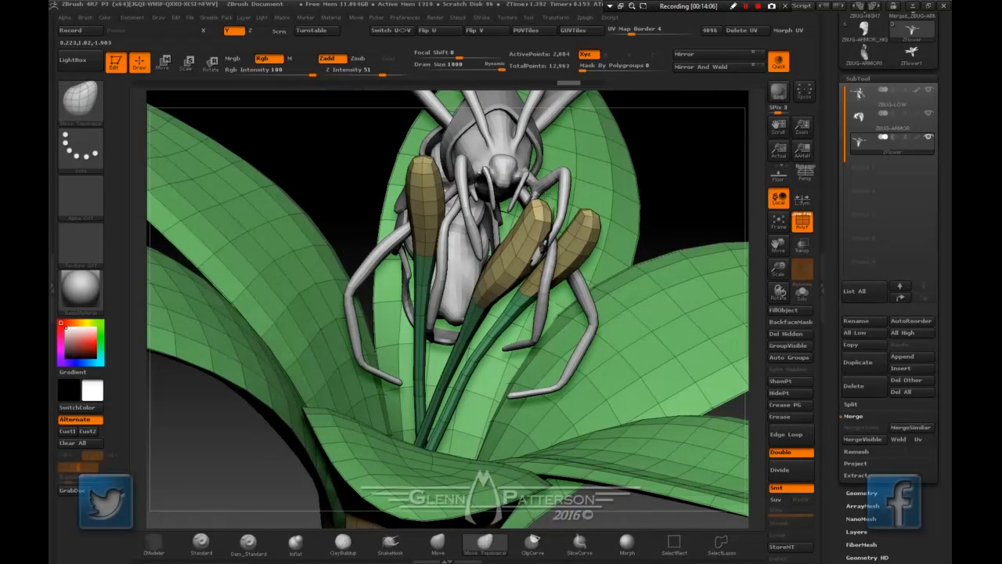
{"action": "right_click_drag", "start_coordinate": [544, 196], "coordinate": [516, 322]}
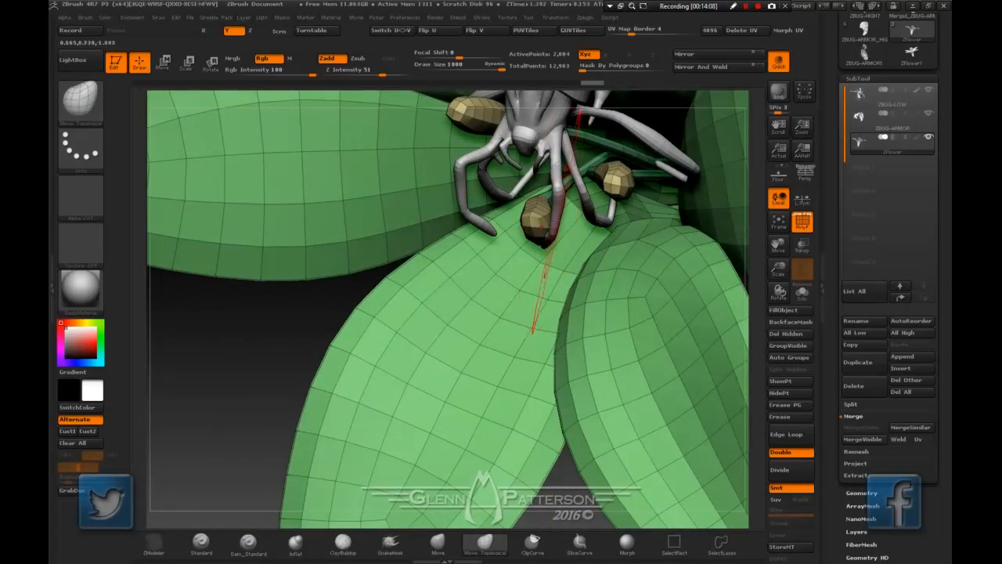
{"action": "right_click_drag", "start_coordinate": [571, 200], "coordinate": [575, 115]}
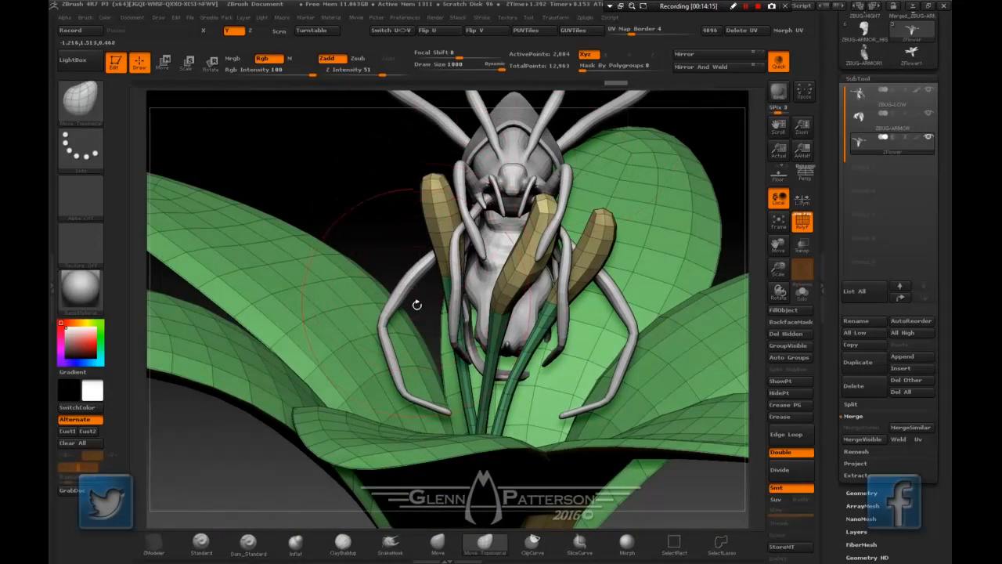
Nudge the left-hand stamen and its stalk inward beside the insect's legs.
{"action": "left_click_drag", "start_coordinate": [437, 184], "coordinate": [452, 414]}
{"action": "left_click_drag", "start_coordinate": [446, 275], "coordinate": [462, 272]}
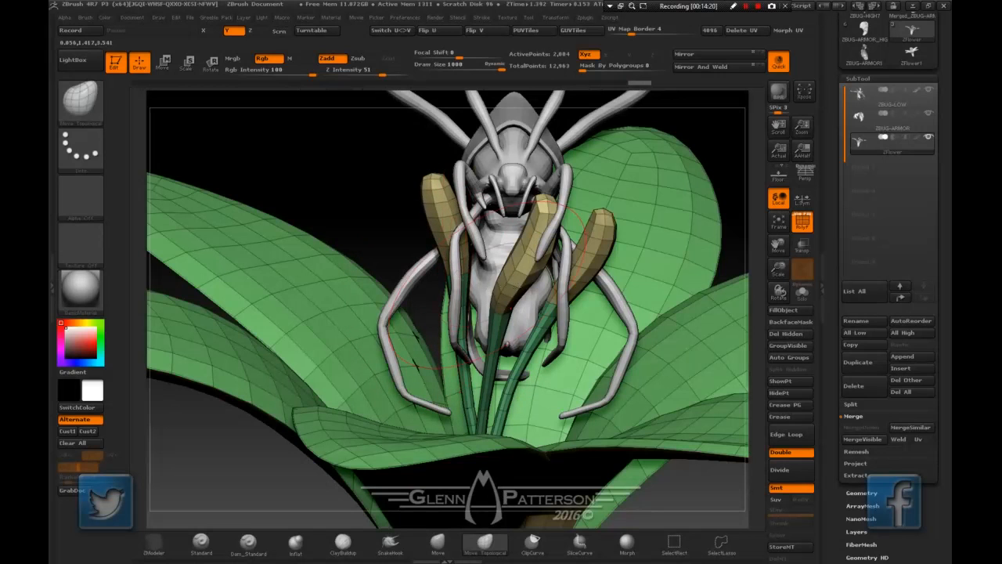
{"action": "left_click_drag", "start_coordinate": [758, 309], "coordinate": [611, 320]}
{"action": "mouse_move", "coordinate": [771, 245]}
{"action": "left_mouse_down"}
{"action": "mouse_move", "coordinate": [533, 285]}
{"action": "mouse_move", "coordinate": [542, 281]}
{"action": "left_mouse_up"}
{"action": "mouse_move", "coordinate": [608, 236]}
{"action": "right_mouse_down"}
{"action": "mouse_move", "coordinate": [587, 289]}
{"action": "mouse_move", "coordinate": [593, 264]}
{"action": "right_mouse_up"}
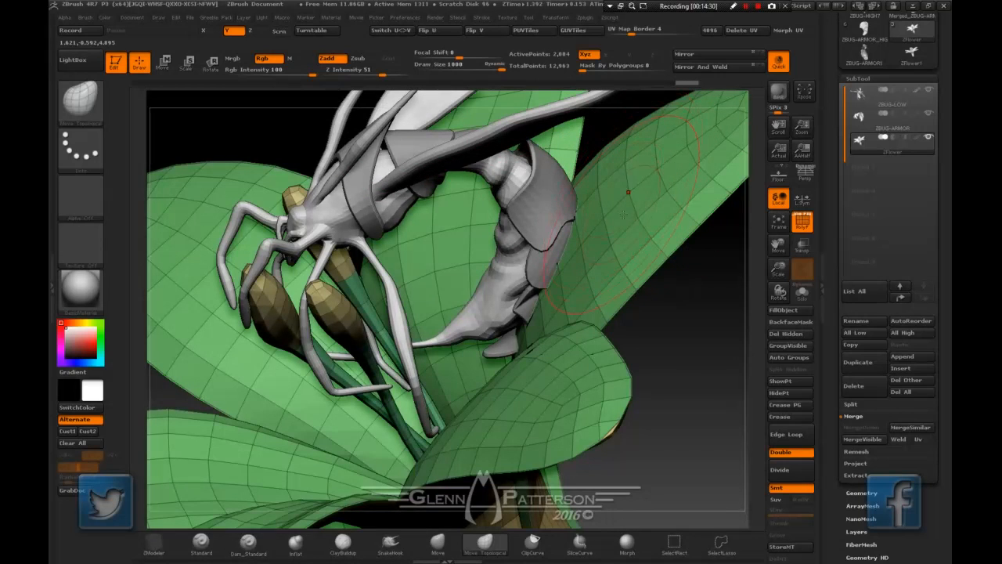
Nudge the petal surface behind the insect's armored abdomen outward with the Move Topological brush.
{"action": "key", "text": "space"}
{"action": "left_click", "coordinate": [560, 260]}
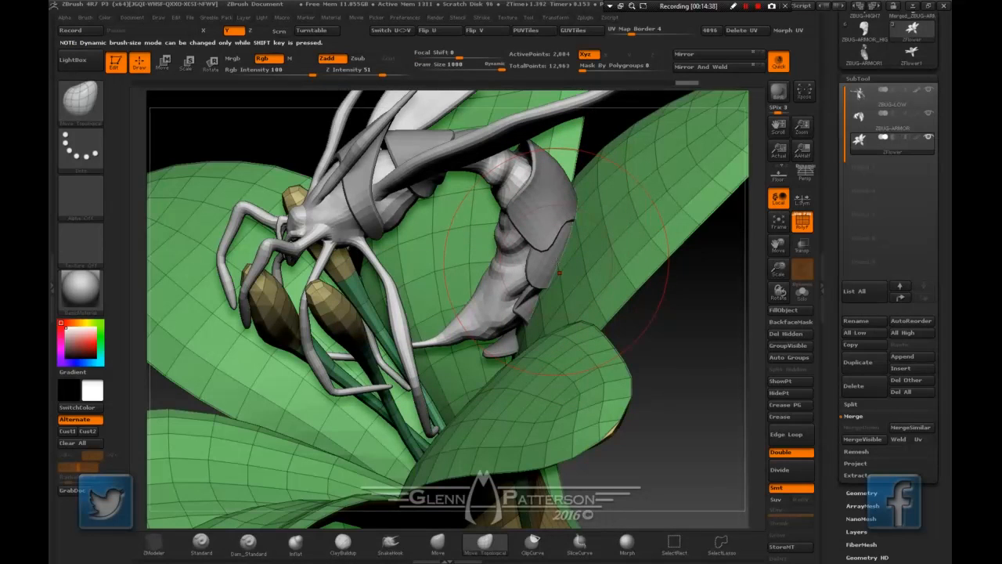
{"action": "left_click_drag", "start_coordinate": [566, 262], "coordinate": [585, 260]}
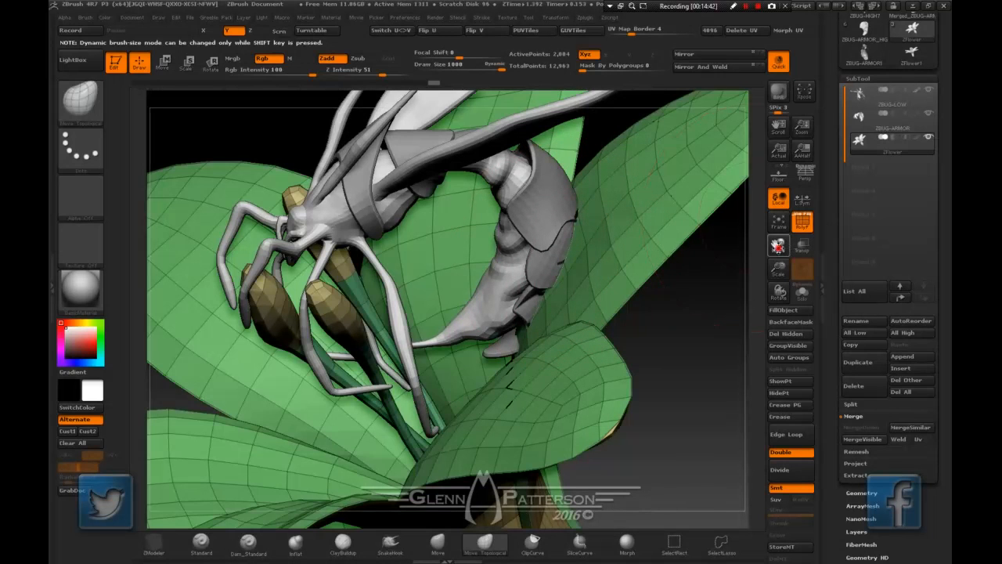
{"action": "left_click_drag", "start_coordinate": [778, 245], "coordinate": [715, 269]}
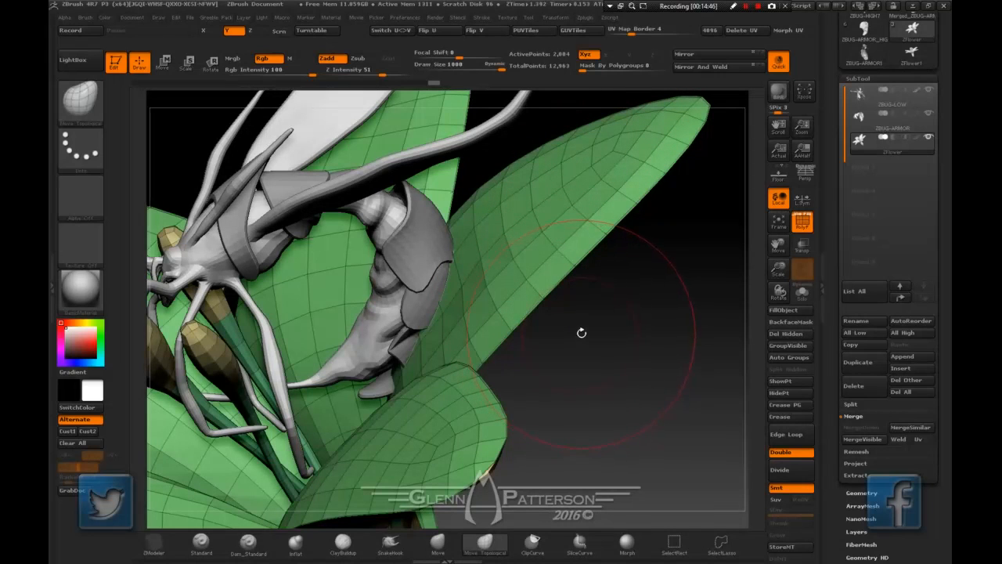
Pull the petal behind the abdomen outward with the Move brush so it clears the armor plates.
{"action": "left_click", "coordinate": [436, 547]}
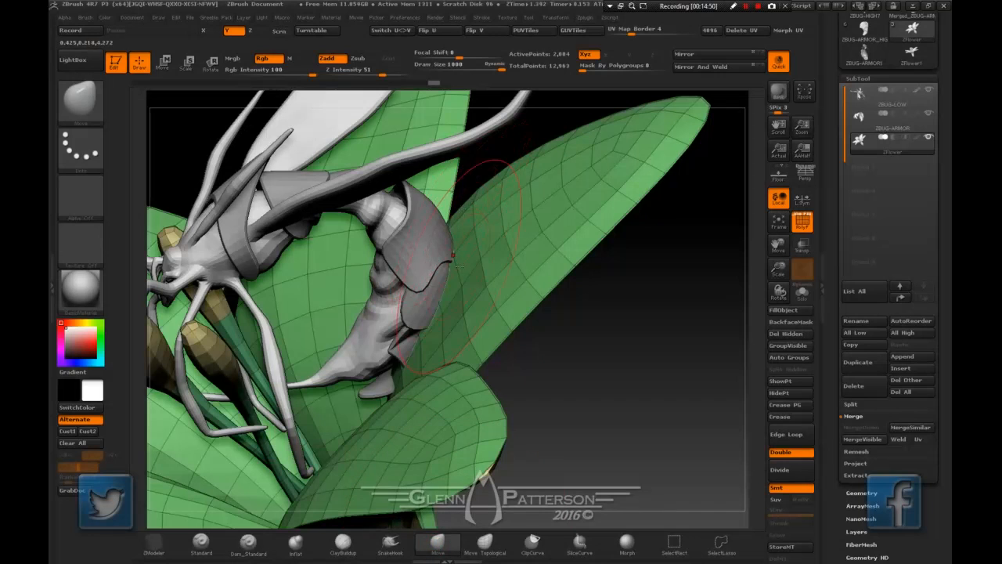
{"action": "left_click_drag", "start_coordinate": [461, 287], "coordinate": [486, 283]}
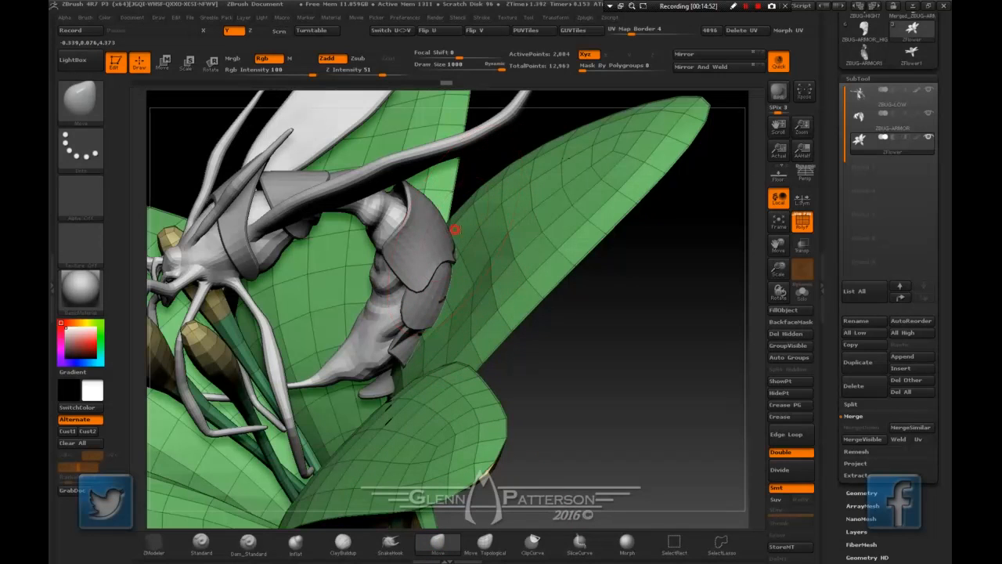
{"action": "left_click_drag", "start_coordinate": [454, 230], "coordinate": [493, 230]}
{"action": "left_click_drag", "start_coordinate": [424, 341], "coordinate": [462, 340]}
{"action": "left_click_drag", "start_coordinate": [469, 227], "coordinate": [501, 235]}
{"action": "mouse_move", "coordinate": [521, 297]}
{"action": "right_mouse_down"}
{"action": "mouse_move", "coordinate": [530, 259]}
{"action": "mouse_move", "coordinate": [491, 227]}
{"action": "right_mouse_up"}
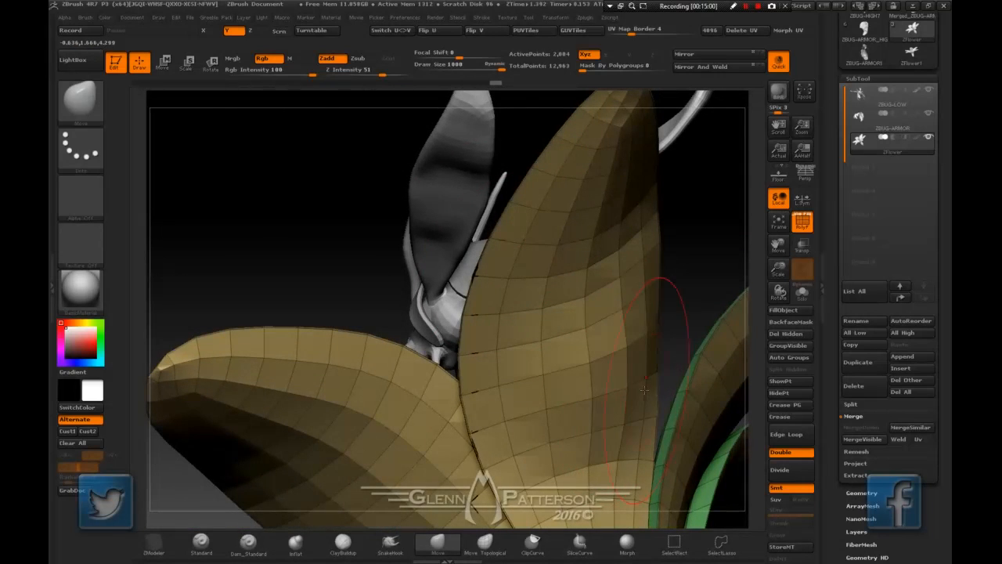
{"action": "right_click_drag", "start_coordinate": [648, 290], "coordinate": [664, 308]}
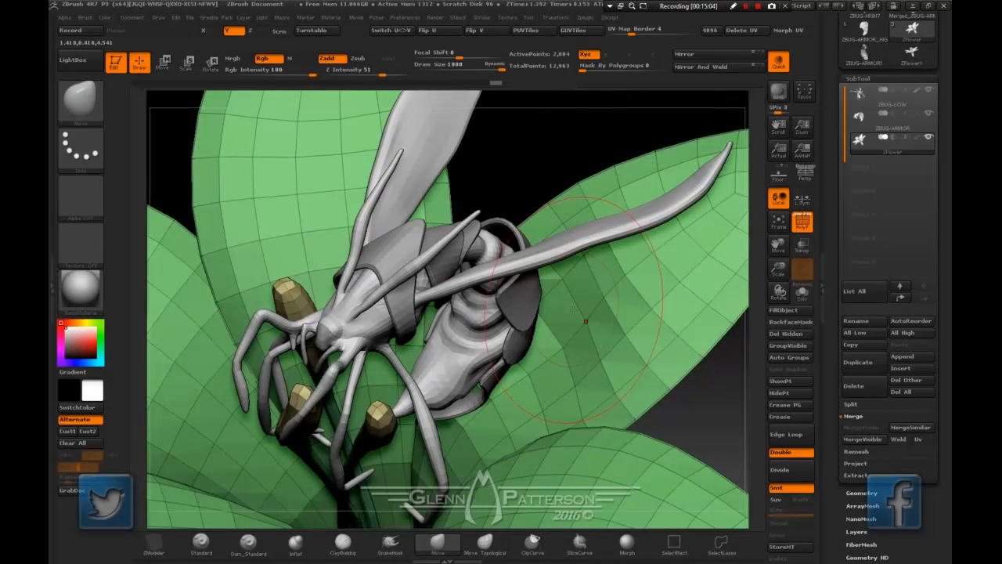
Smooth the dented petal surface beside the insect's abdomen.
{"action": "key", "text": "shift"}
{"action": "left_click_drag", "start_coordinate": [592, 312], "coordinate": [588, 313], "text": "shift"}
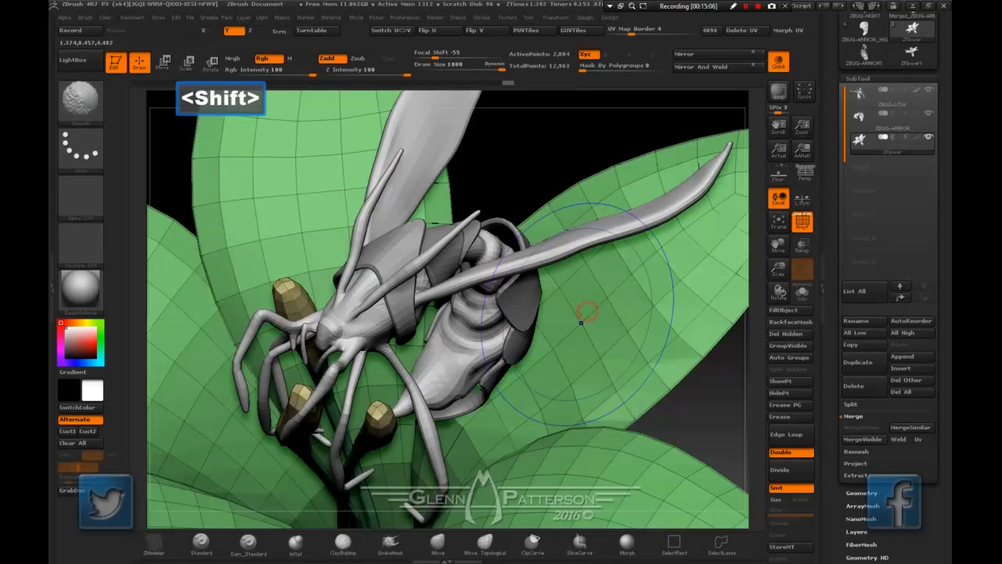
{"action": "left_click_drag", "start_coordinate": [552, 351], "coordinate": [543, 368], "text": "shift"}
Adjust the petal's inner edge near the abdomen's rear armor plates with the Move brush and undo unwanted strokes.
{"action": "right_click_drag", "start_coordinate": [559, 361], "coordinate": [562, 349]}
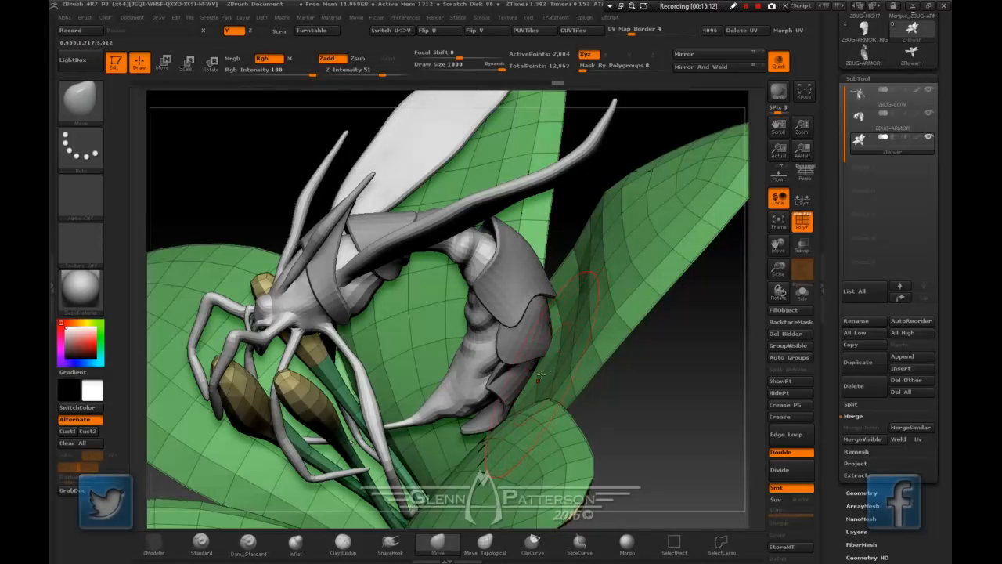
{"action": "left_click_drag", "start_coordinate": [558, 378], "coordinate": [562, 343]}
{"action": "mouse_move", "coordinate": [540, 342]}
{"action": "right_mouse_down"}
{"action": "mouse_move", "coordinate": [573, 342]}
{"action": "mouse_move", "coordinate": [567, 317]}
{"action": "mouse_move", "coordinate": [619, 290]}
{"action": "mouse_move", "coordinate": [734, 269]}
{"action": "mouse_move", "coordinate": [596, 301]}
{"action": "mouse_move", "coordinate": [557, 329]}
{"action": "mouse_move", "coordinate": [557, 354]}
{"action": "right_mouse_up"}
{"action": "key", "text": "ctrl+z"}
{"action": "key", "text": "ctrl+z"}
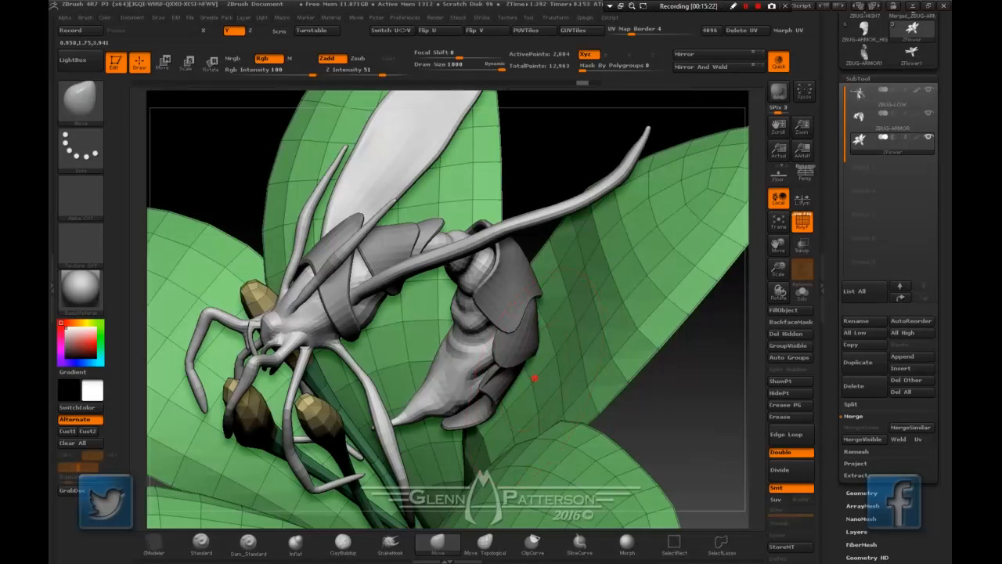
{"action": "right_click_drag", "start_coordinate": [518, 410], "coordinate": [537, 385]}
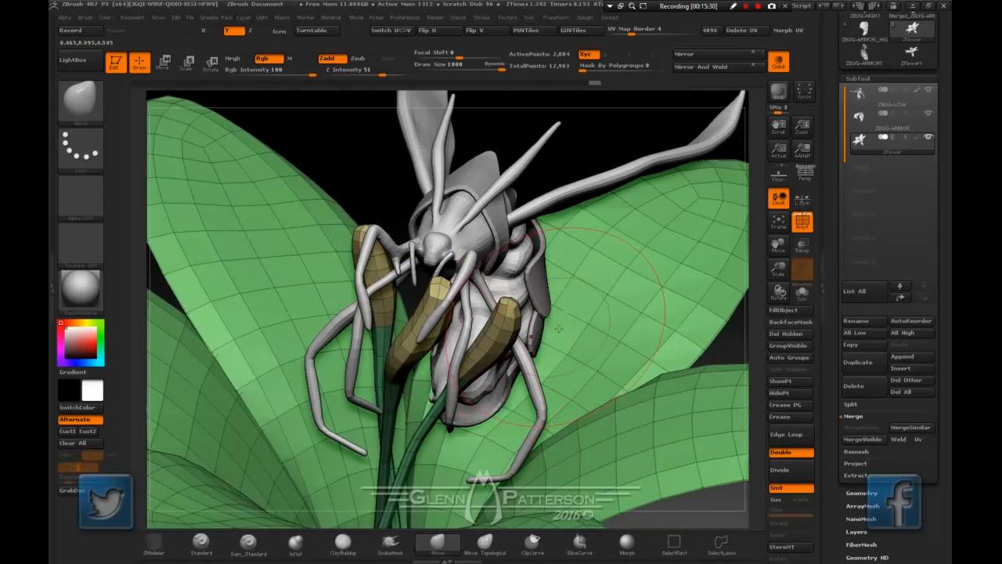
{"action": "right_click_drag", "start_coordinate": [650, 306], "coordinate": [568, 340]}
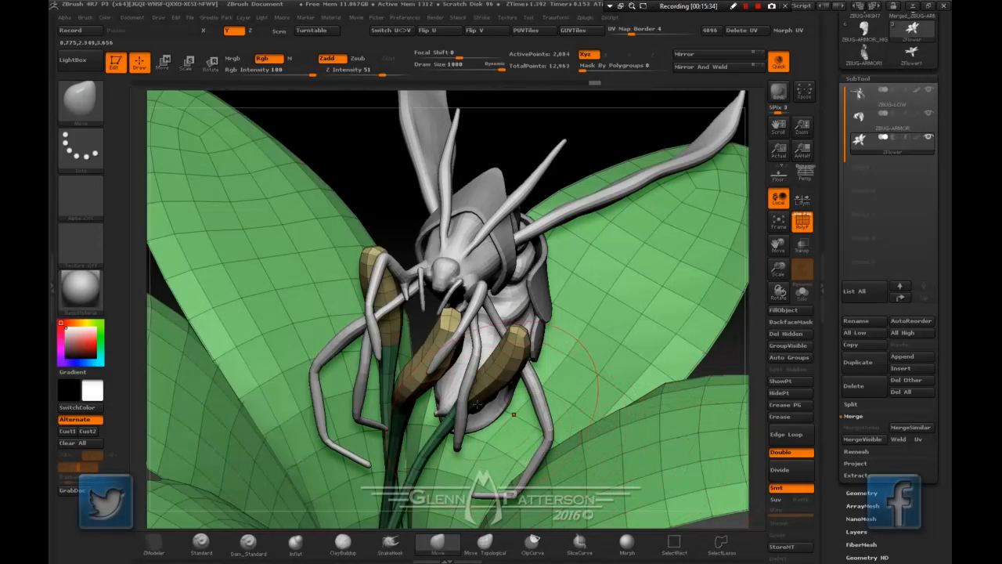
{"action": "right_click_drag", "start_coordinate": [513, 414], "coordinate": [559, 356]}
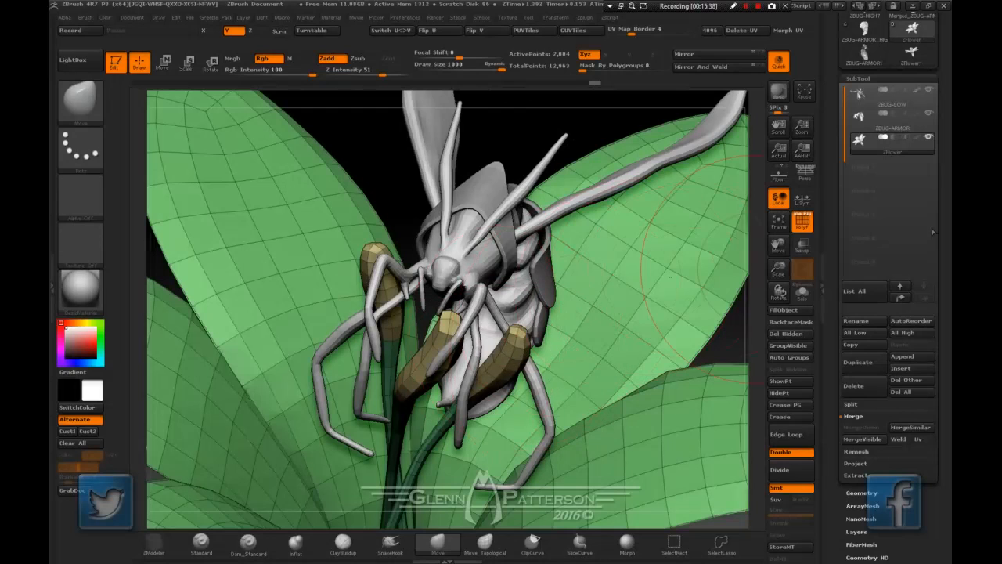
Copy the ZFlower subtool and paste it into the PolyMesh3D star tool.
{"action": "left_click", "coordinate": [855, 346]}
{"action": "left_click_drag", "start_coordinate": [950, 50], "coordinate": [951, 138]}
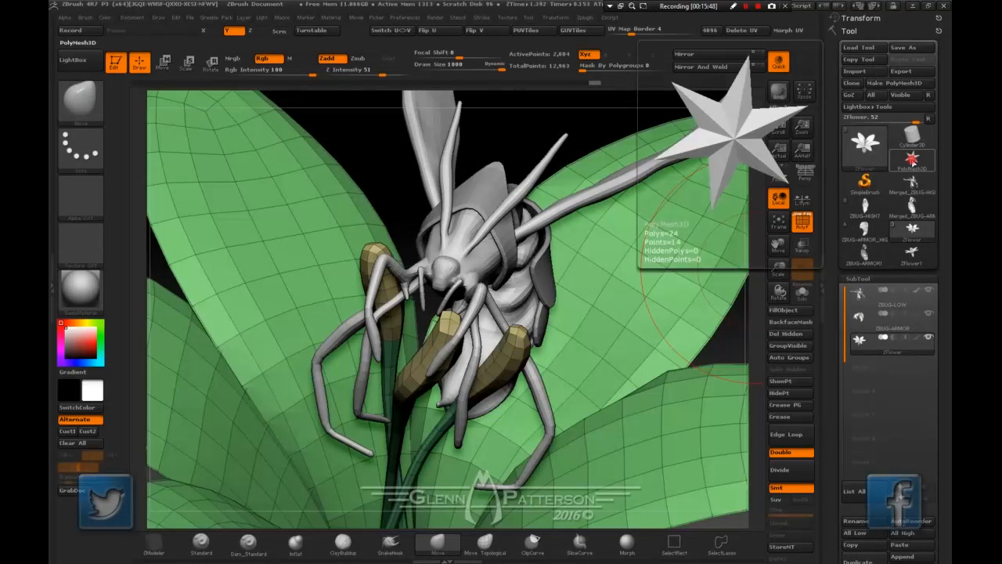
{"action": "left_click", "coordinate": [912, 160]}
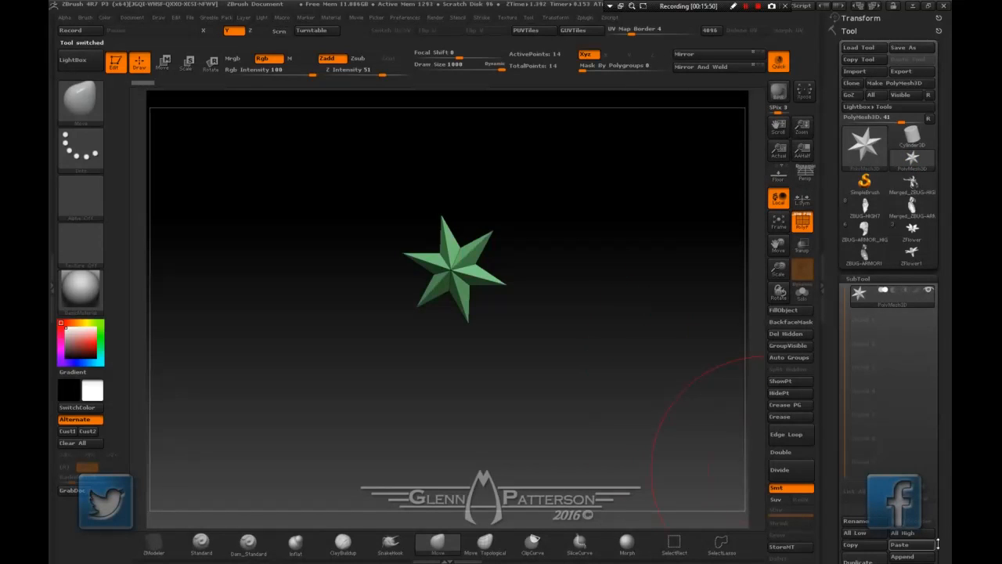
{"action": "left_click", "coordinate": [900, 544]}
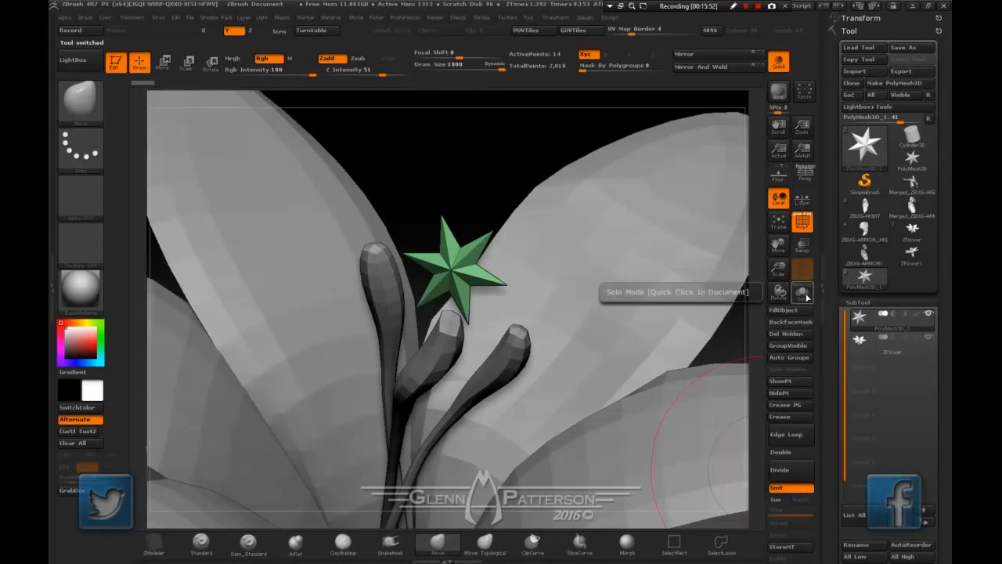
Delete the star subtool so the tool contains only the flower.
{"action": "scroll", "coordinate": [909, 532], "scroll_direction": "down", "scroll_amount": 3}
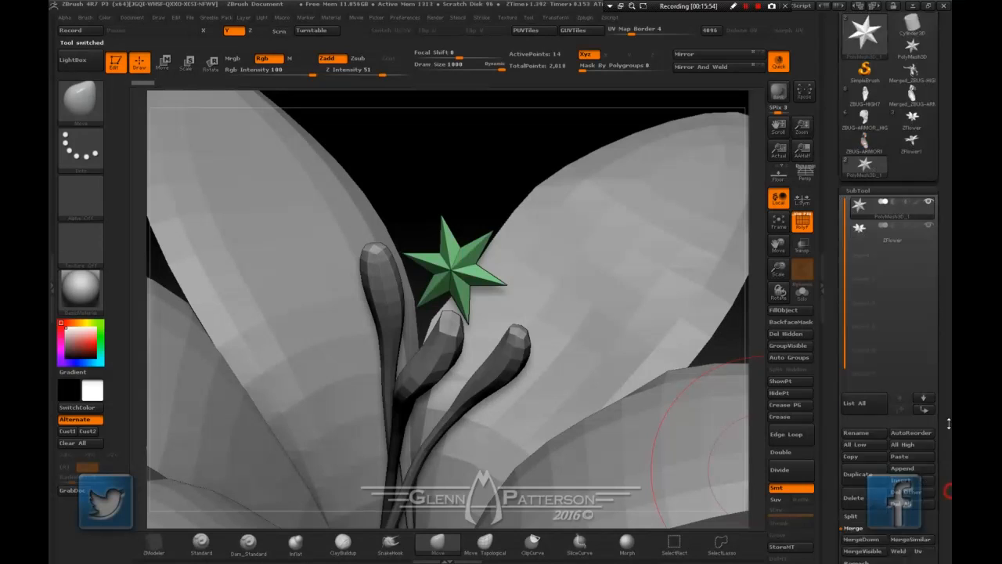
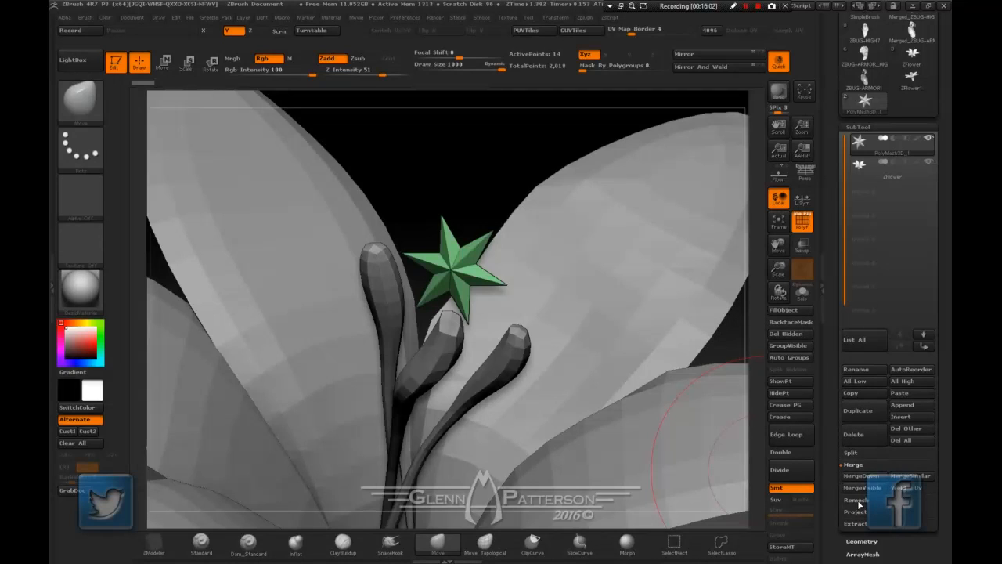
{"action": "left_click", "coordinate": [869, 437]}
{"action": "left_click", "coordinate": [802, 461]}
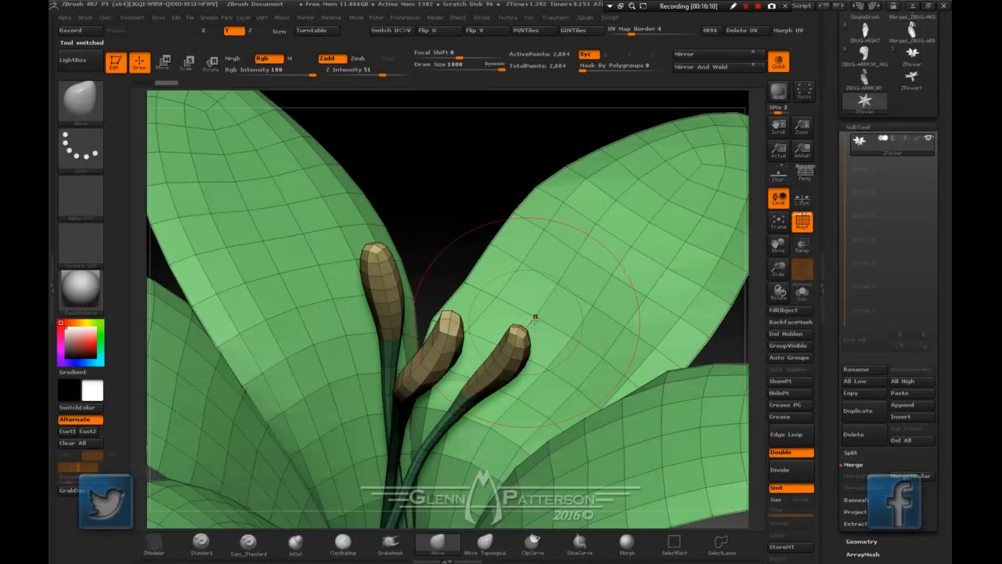
Turn on Dynamic Subdiv smoothing for the flower.
{"action": "right_click_drag", "start_coordinate": [590, 295], "coordinate": [609, 275]}
{"action": "left_click_drag", "start_coordinate": [950, 313], "coordinate": [950, 260]}
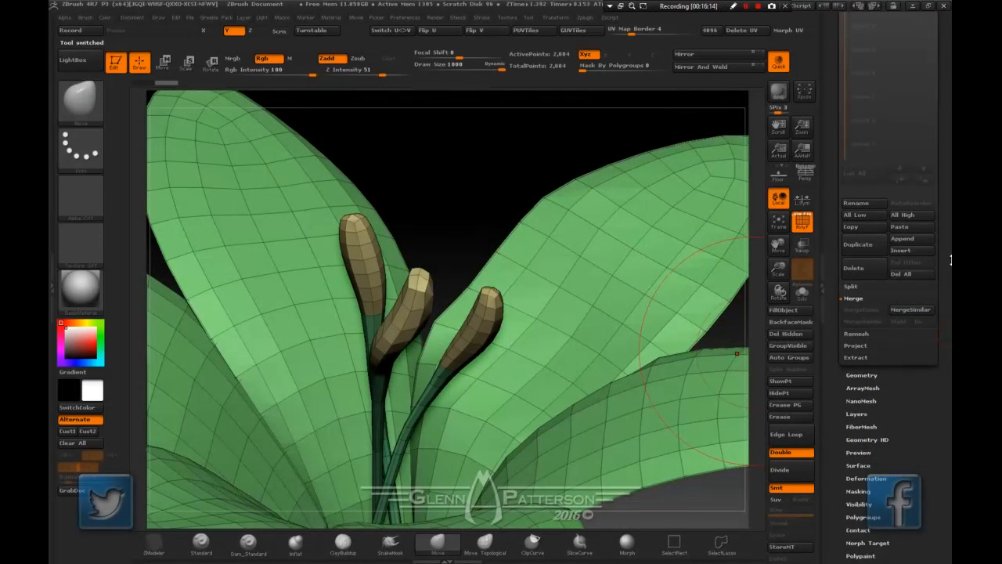
{"action": "left_click", "coordinate": [860, 375]}
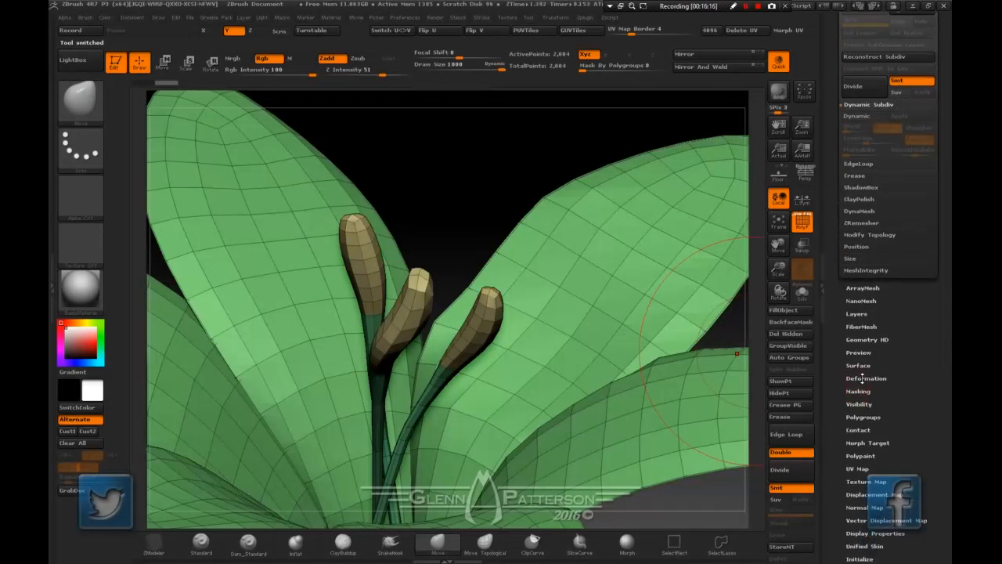
{"action": "left_click", "coordinate": [865, 222]}
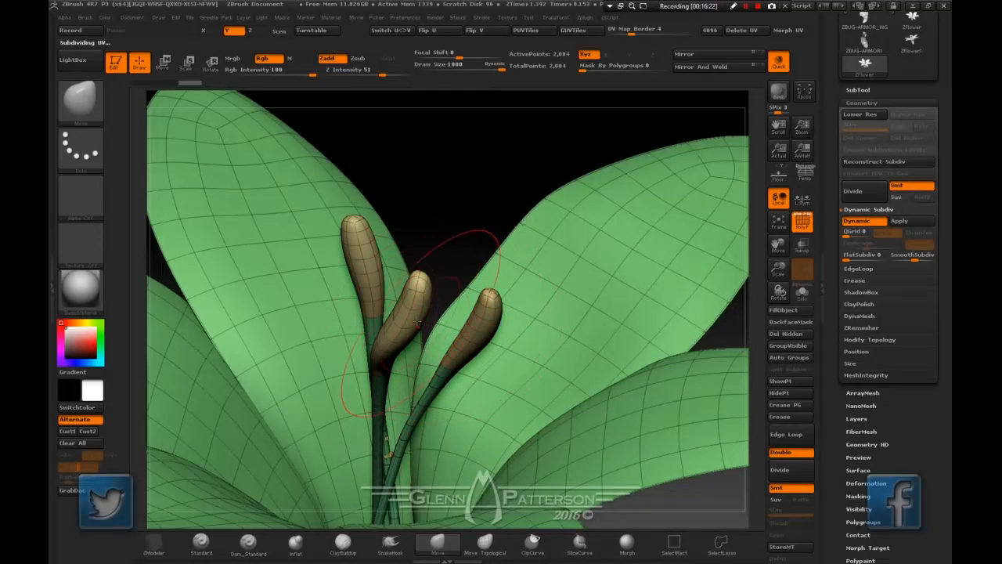
Insert a cube NanoMesh across the stamen tips with ZModeler, targeting Polygroup All, at a size of about 0.22.
{"action": "mouse_move", "coordinate": [412, 318]}
{"action": "right_mouse_down"}
{"action": "mouse_move", "coordinate": [458, 322]}
{"action": "mouse_move", "coordinate": [421, 322]}
{"action": "mouse_move", "coordinate": [463, 240]}
{"action": "right_mouse_up"}
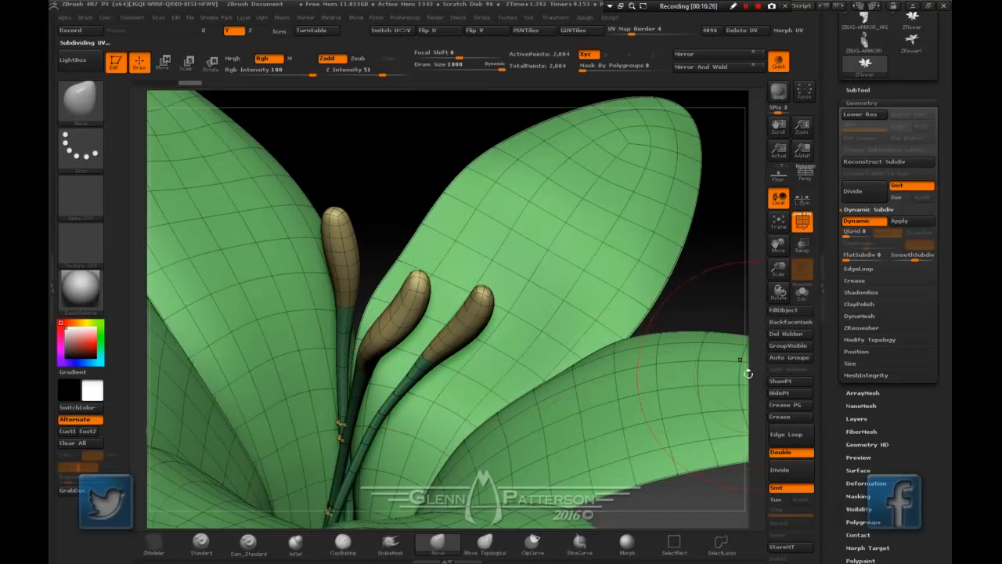
{"action": "left_click_drag", "start_coordinate": [779, 271], "coordinate": [776, 294]}
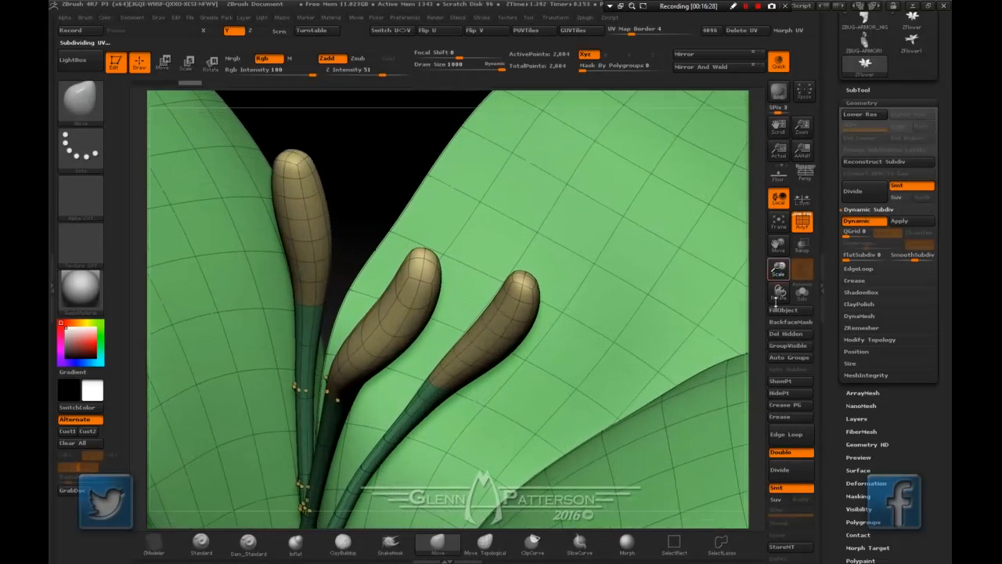
{"action": "left_click", "coordinate": [157, 548]}
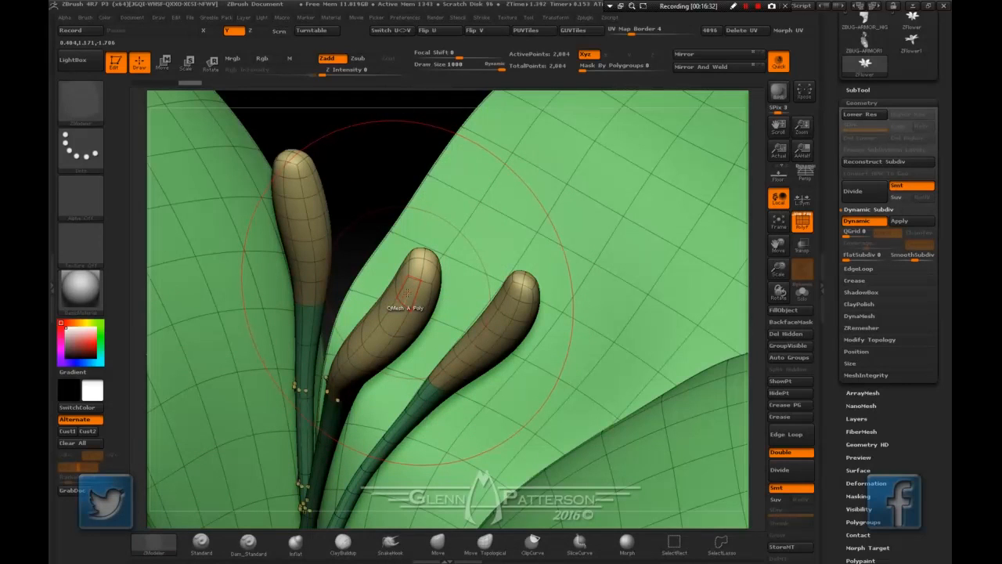
{"action": "key", "text": "space"}
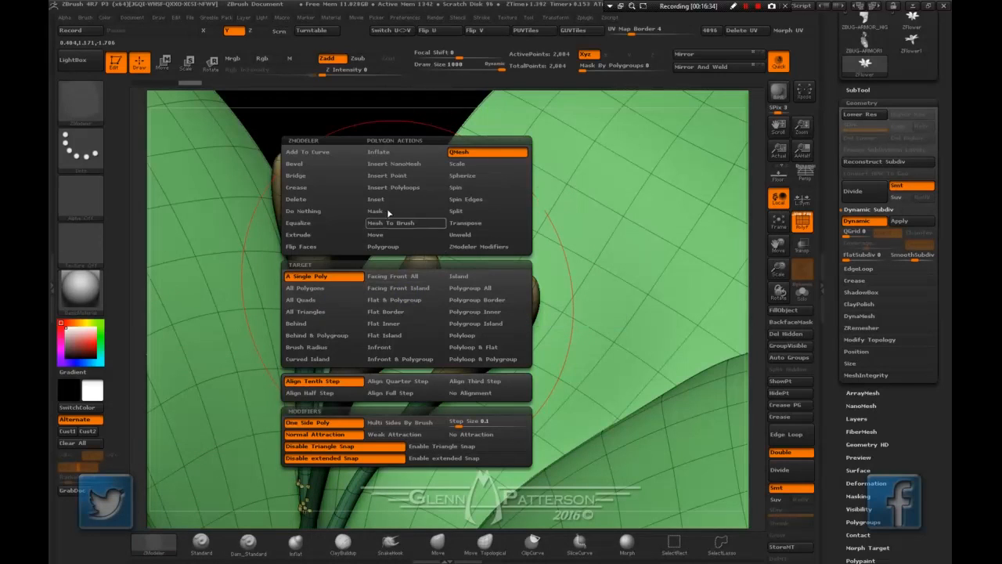
{"action": "left_click", "coordinate": [397, 166]}
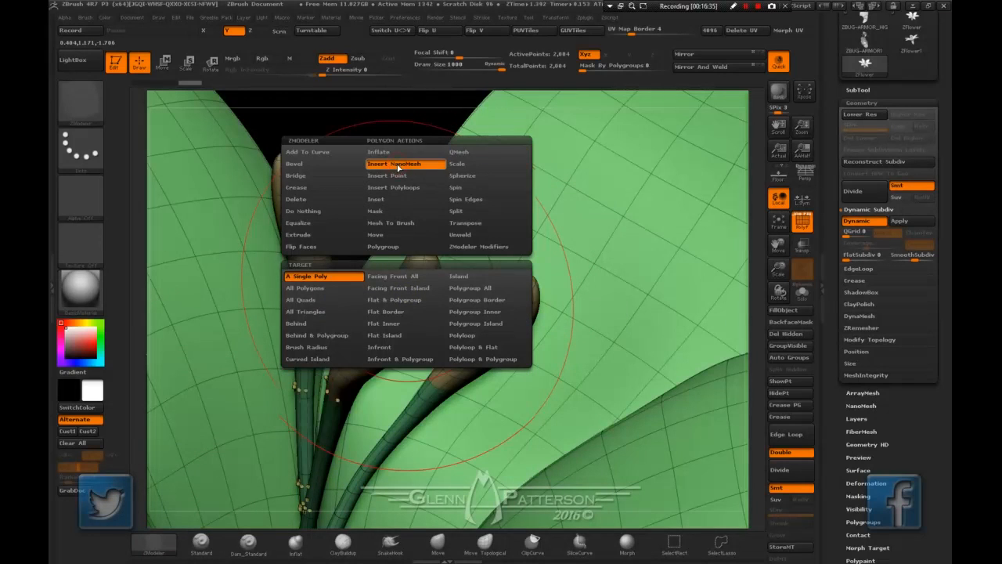
{"action": "left_click", "coordinate": [466, 288]}
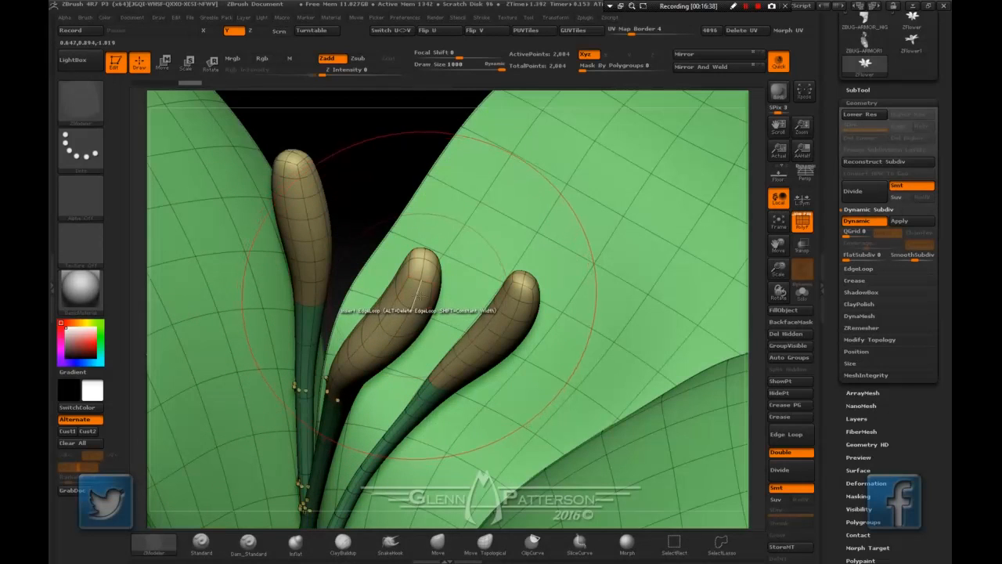
{"action": "left_click", "coordinate": [423, 298]}
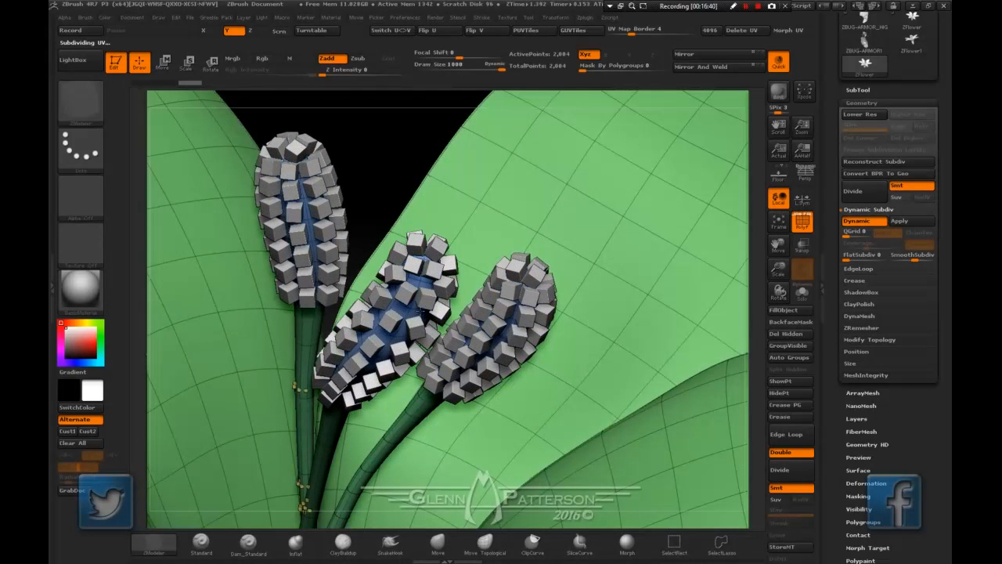
Open the NanoMesh cube for mesh editing and subdivide it to SDiv 4, rounding it into a sphere.
{"action": "left_click", "coordinate": [860, 405]}
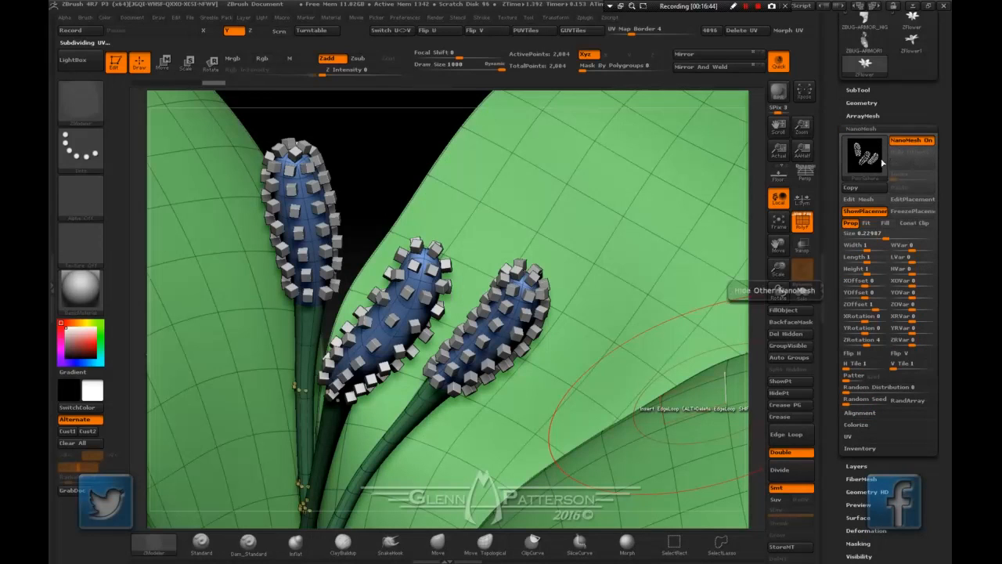
{"action": "left_click", "coordinate": [860, 201]}
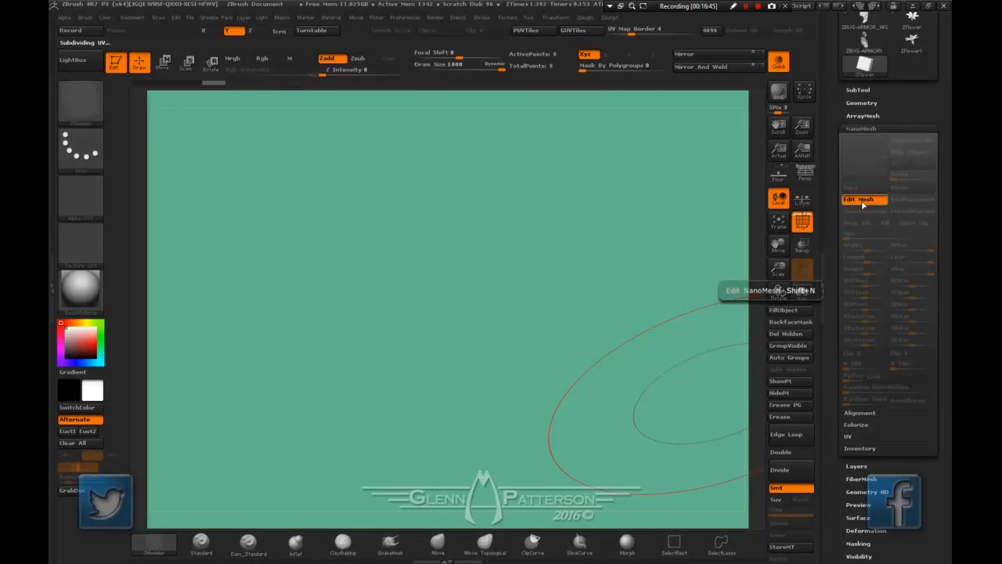
{"action": "left_click", "coordinate": [778, 222]}
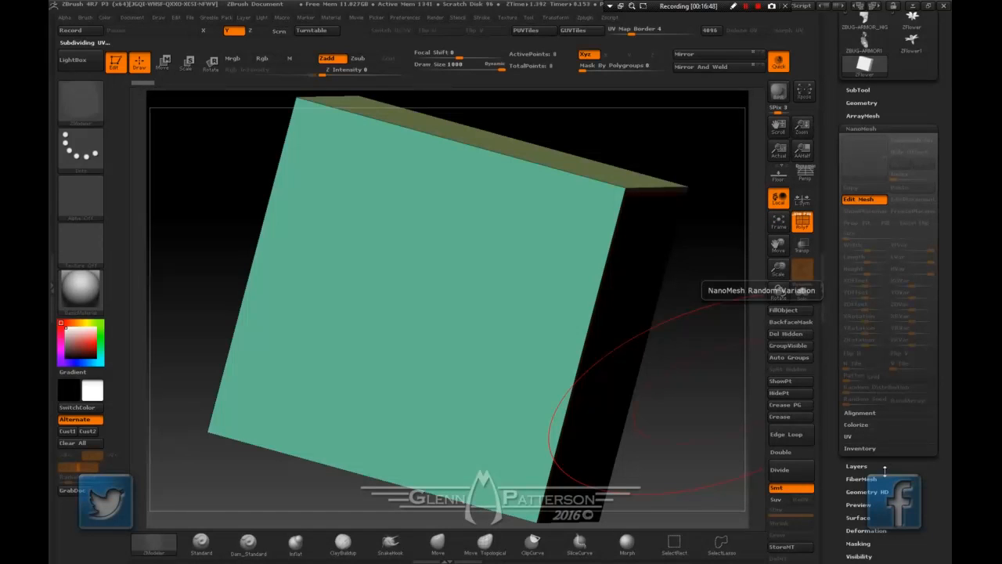
{"action": "left_click", "coordinate": [861, 102]}
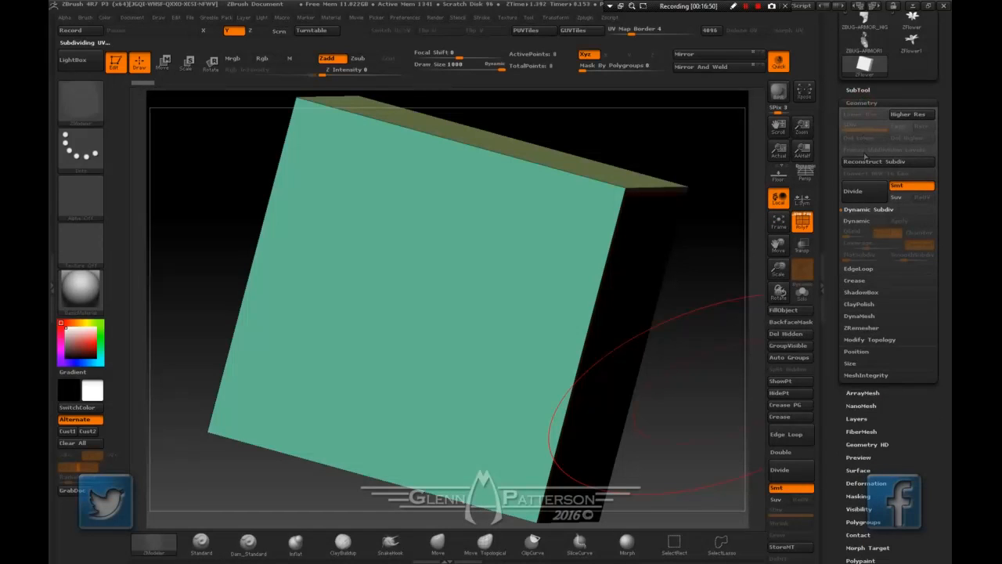
{"action": "left_click", "coordinate": [862, 191]}
{"action": "left_click", "coordinate": [861, 191]}
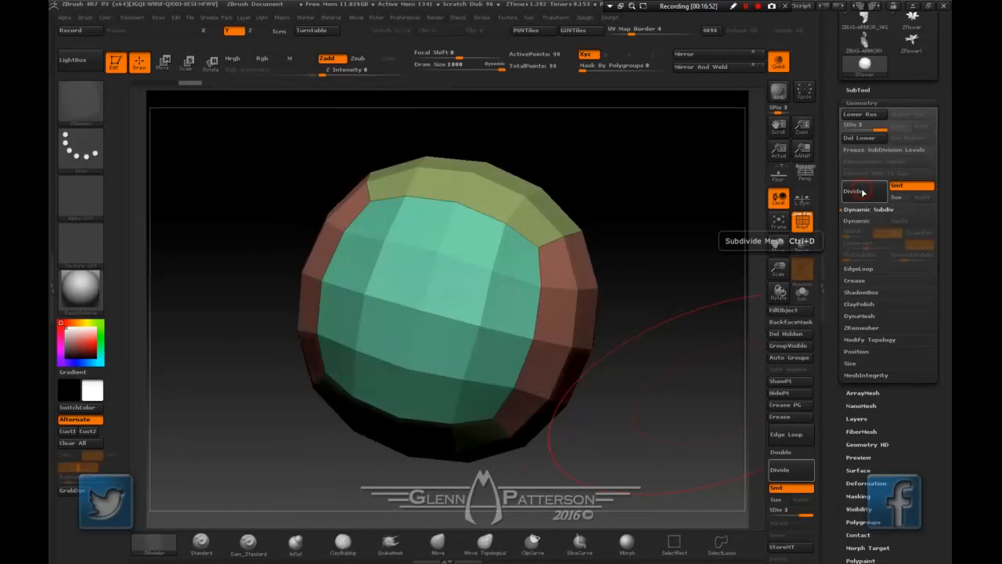
{"action": "left_click", "coordinate": [861, 191]}
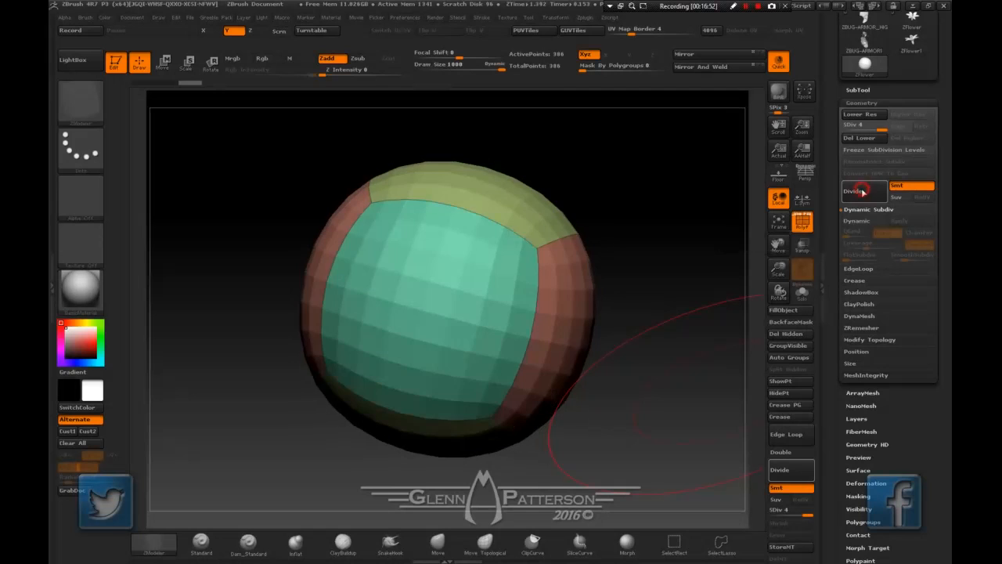
Put the whole NanoMesh sphere into a single polygroup and return to the flower's NanoMesh settings.
{"action": "left_click", "coordinate": [863, 522]}
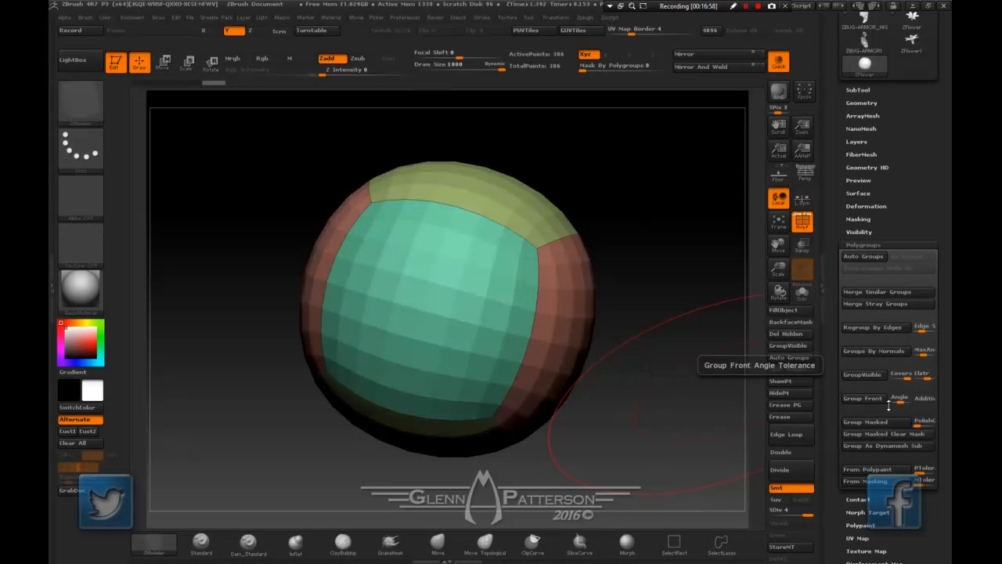
{"action": "left_click", "coordinate": [860, 376]}
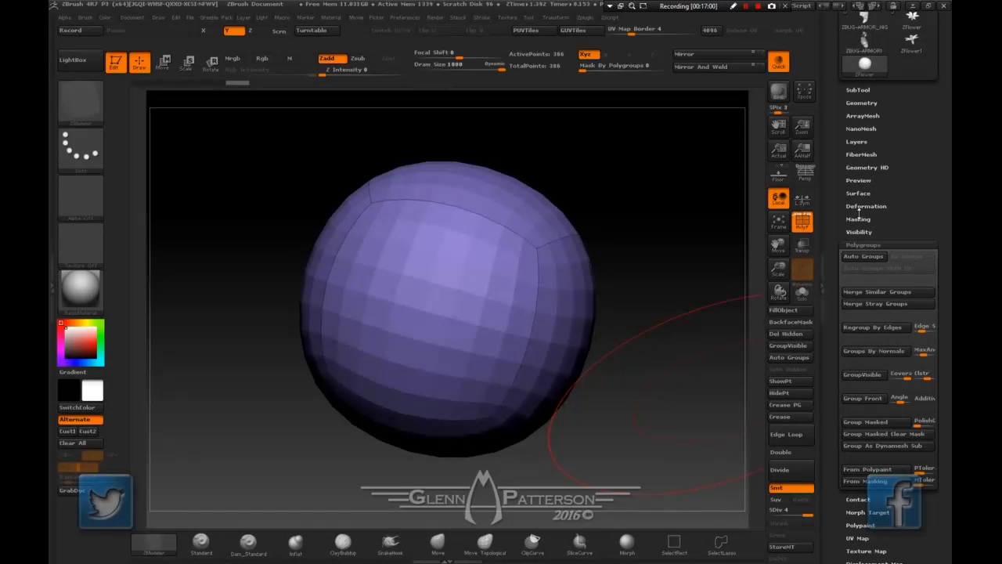
{"action": "left_click", "coordinate": [862, 129]}
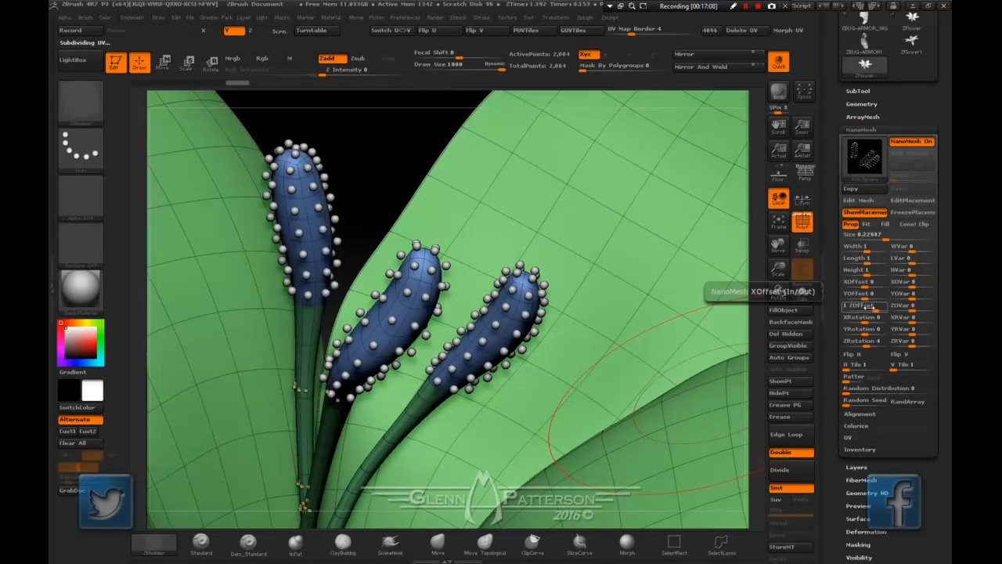
Set the NanoMesh's ZOffset to 0 and its horizontal and vertical tiling to 3 each.
{"action": "left_click_drag", "start_coordinate": [874, 311], "coordinate": [867, 311]}
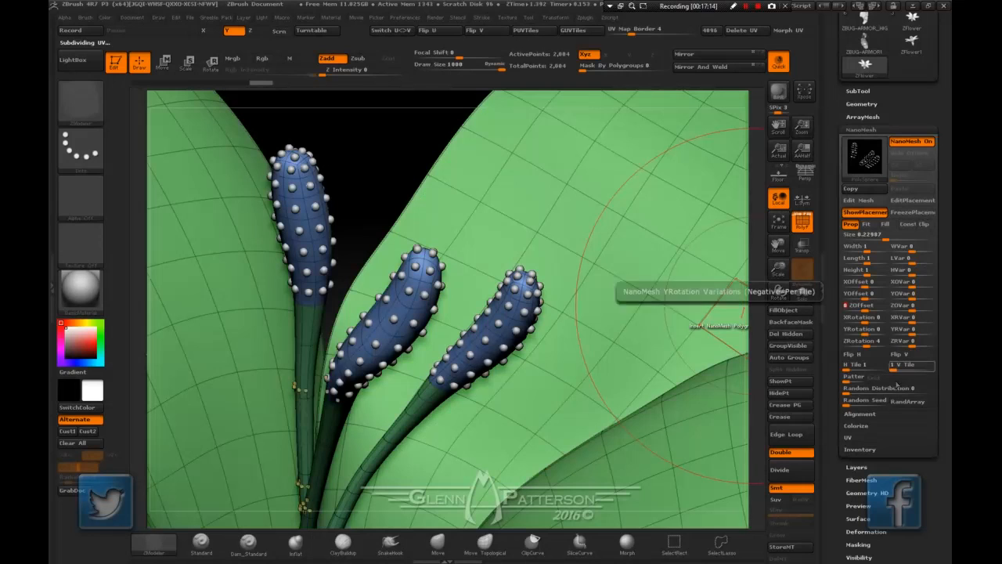
{"action": "left_click", "coordinate": [859, 365]}
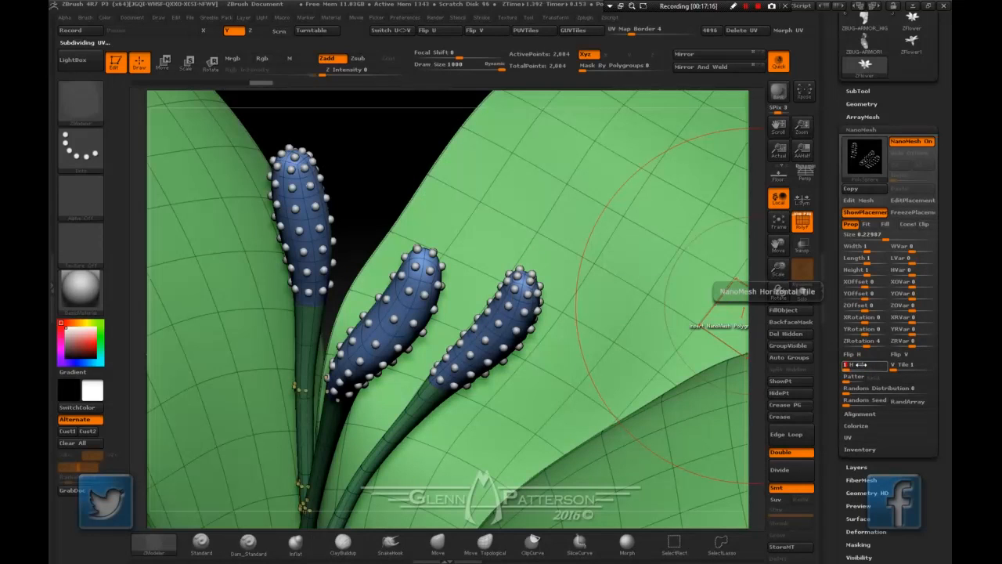
{"action": "type", "text": "3"}
{"action": "key", "text": "Tab"}
{"action": "type", "text": "3"}
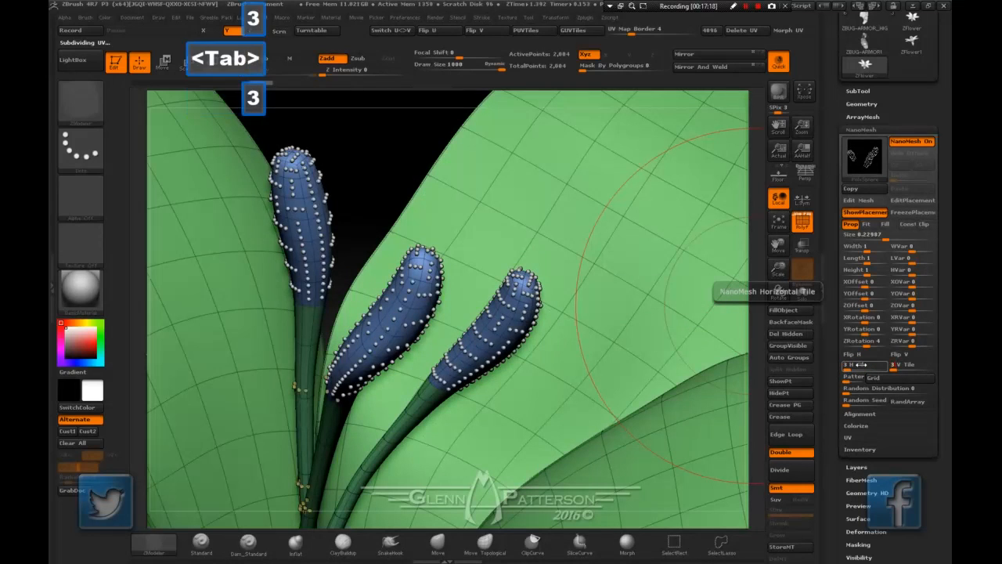
{"action": "key", "text": "Tab"}
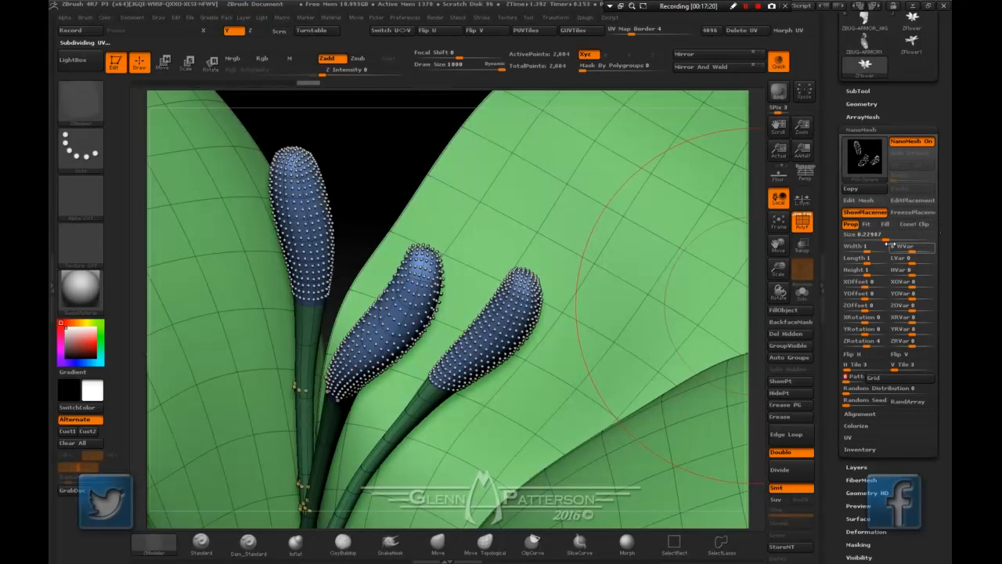
Enlarge the NanoMesh spheres on the stamen tips to a size of about 0.7.
{"action": "left_click", "coordinate": [885, 235]}
{"action": "left_click_drag", "start_coordinate": [886, 240], "coordinate": [896, 242]}
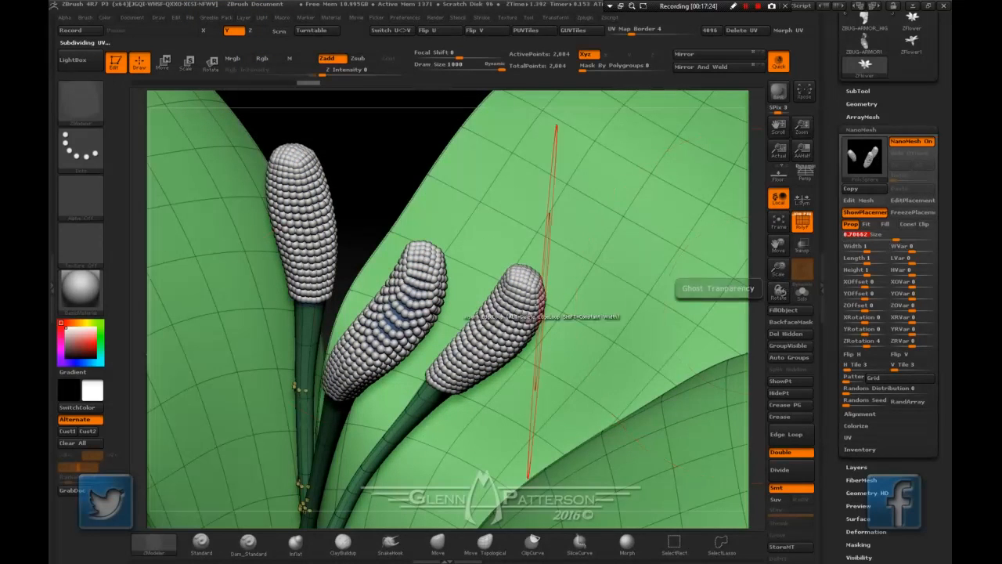
{"action": "mouse_move", "coordinate": [501, 333]}
{"action": "right_mouse_down"}
{"action": "mouse_move", "coordinate": [599, 329]}
{"action": "mouse_move", "coordinate": [665, 344]}
{"action": "mouse_move", "coordinate": [548, 321]}
{"action": "right_mouse_up"}
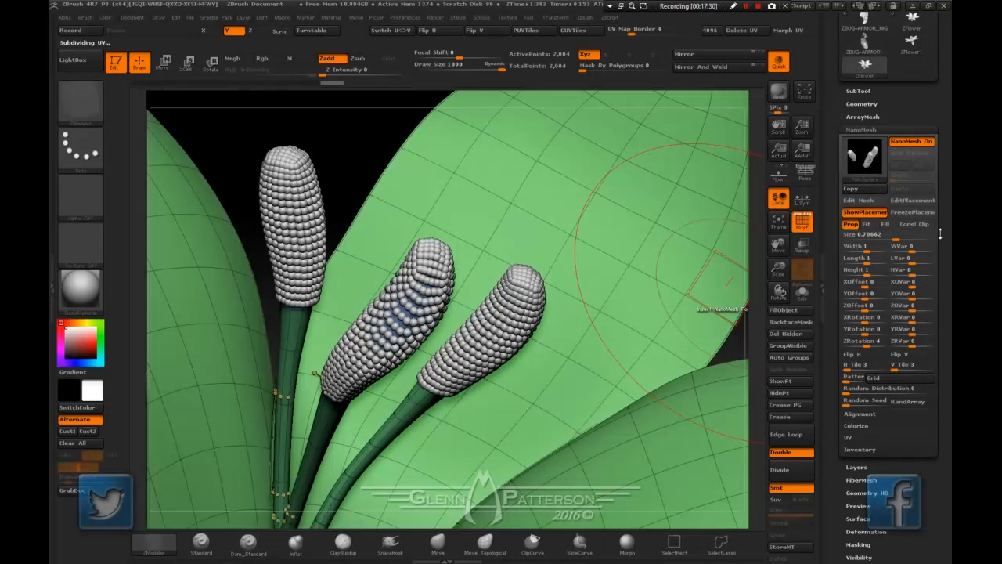
Set the NanoMesh spheres' width variation to 32, length variation to 40 and height variation to 44.
{"action": "left_click_drag", "start_coordinate": [909, 249], "coordinate": [927, 262]}
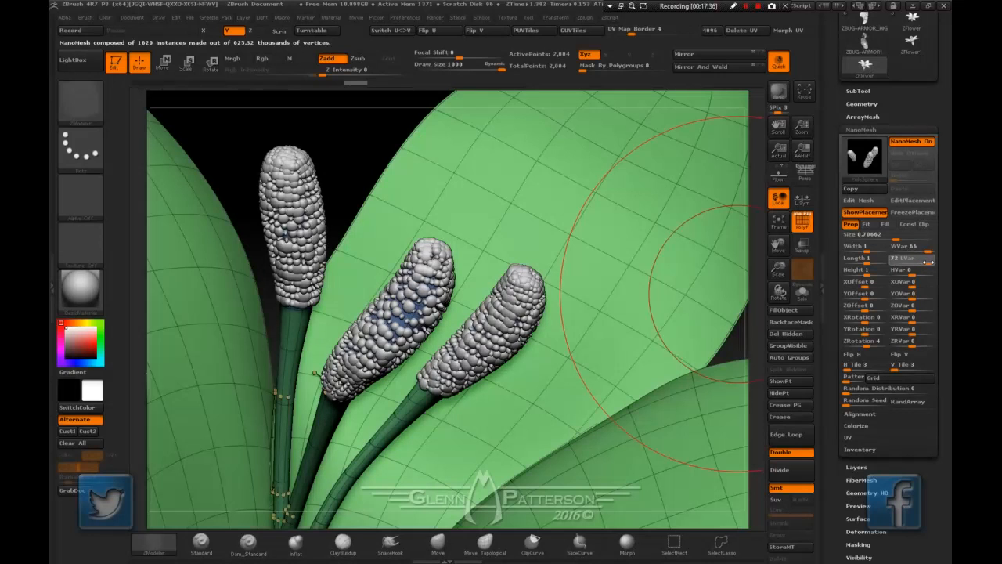
{"action": "left_click", "coordinate": [923, 249]}
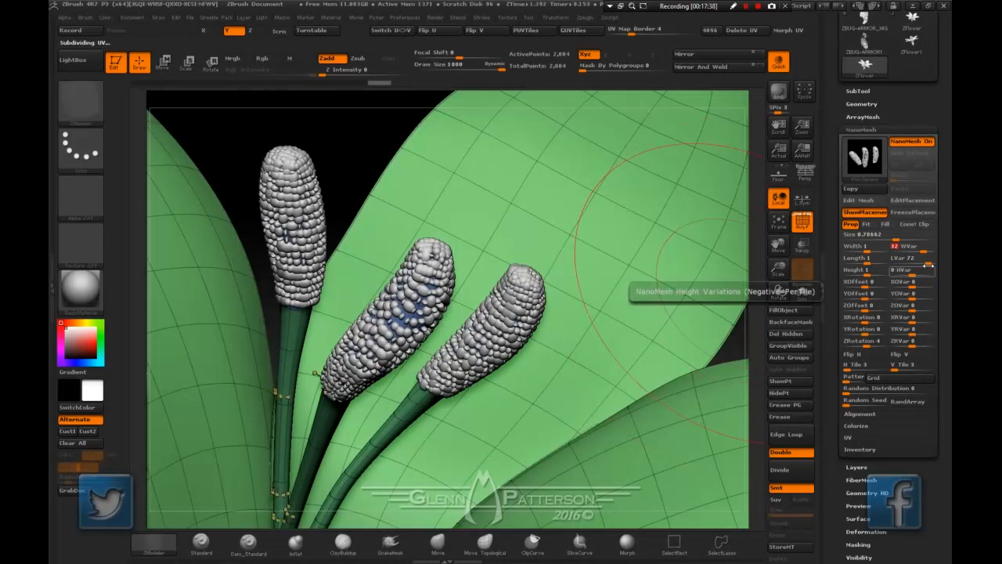
{"action": "mouse_move", "coordinate": [926, 264]}
{"action": "left_mouse_down"}
{"action": "mouse_move", "coordinate": [910, 264]}
{"action": "mouse_move", "coordinate": [926, 274]}
{"action": "left_mouse_up"}
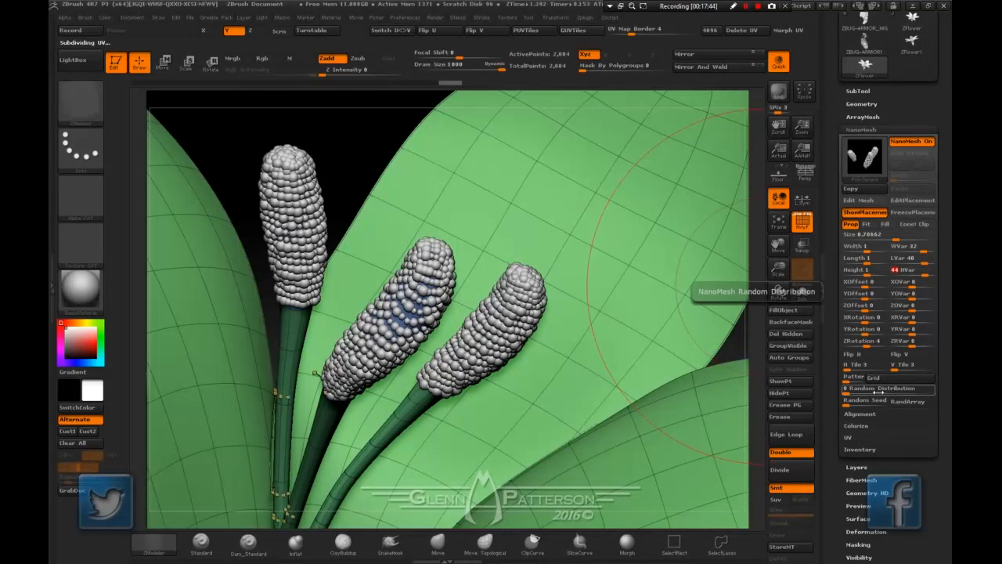
Scatter the NanoMesh spheres over the stamen tips with a Random Distribution of about 22.5.
{"action": "left_click_drag", "start_coordinate": [846, 389], "coordinate": [885, 389]}
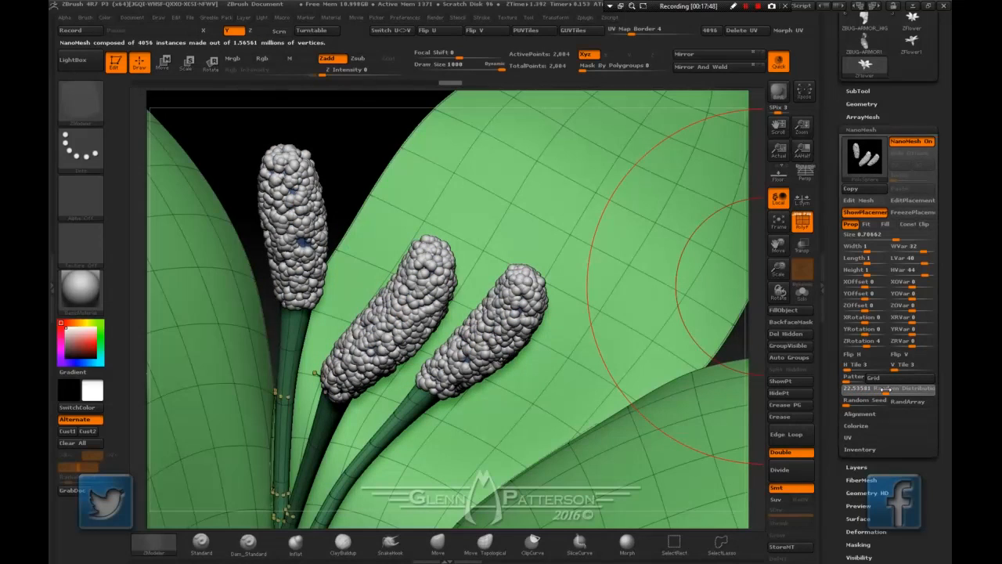
{"action": "mouse_move", "coordinate": [472, 308]}
{"action": "right_mouse_down"}
{"action": "mouse_move", "coordinate": [464, 345]}
{"action": "mouse_move", "coordinate": [410, 316]}
{"action": "mouse_move", "coordinate": [415, 348]}
{"action": "mouse_move", "coordinate": [462, 337]}
{"action": "right_mouse_up"}
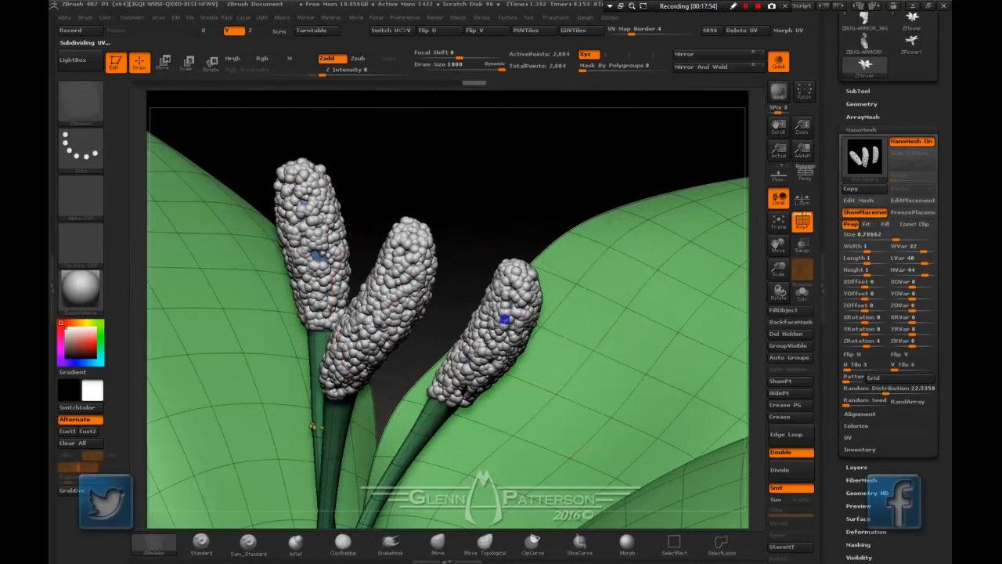
{"action": "right_click_drag", "start_coordinate": [505, 319], "coordinate": [513, 345]}
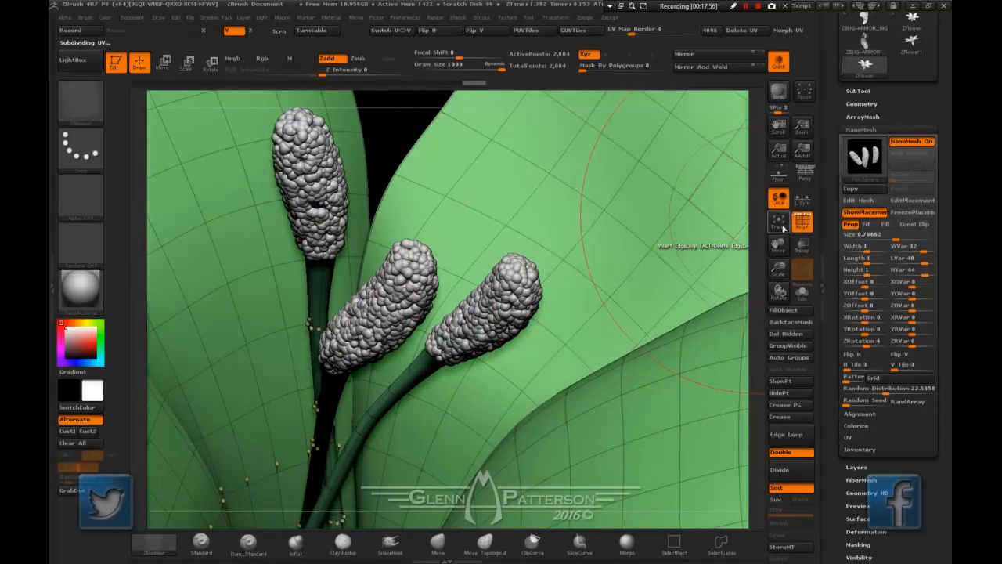
Convert the flower and its NanoMesh spheres to real geometry with Convert BPR To Geo, and turn off Dynamic Subdiv.
{"action": "left_click", "coordinate": [783, 226]}
{"action": "scroll", "coordinate": [869, 234], "scroll_direction": "up", "scroll_amount": 3}
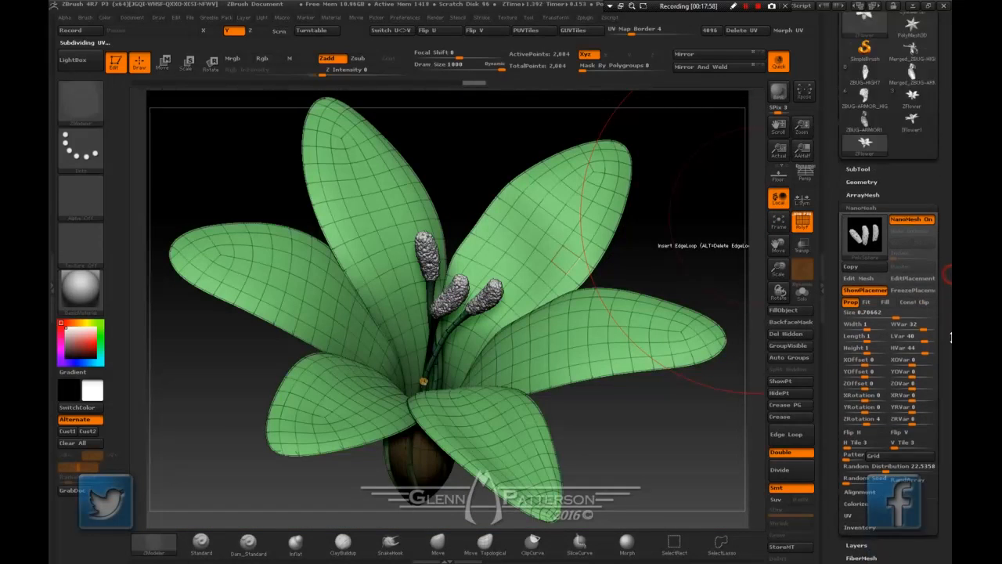
{"action": "left_click", "coordinate": [861, 233]}
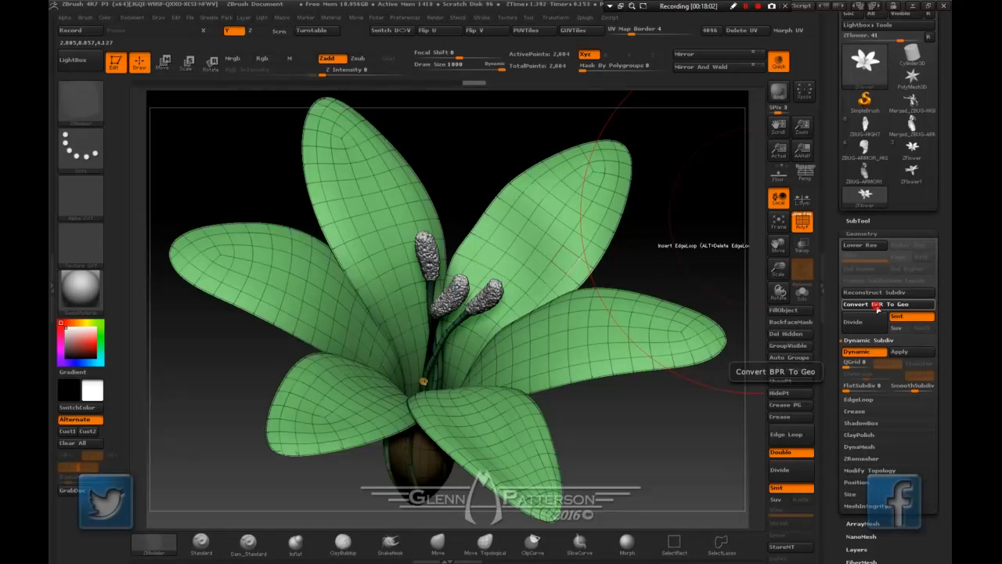
{"action": "left_click", "coordinate": [876, 304]}
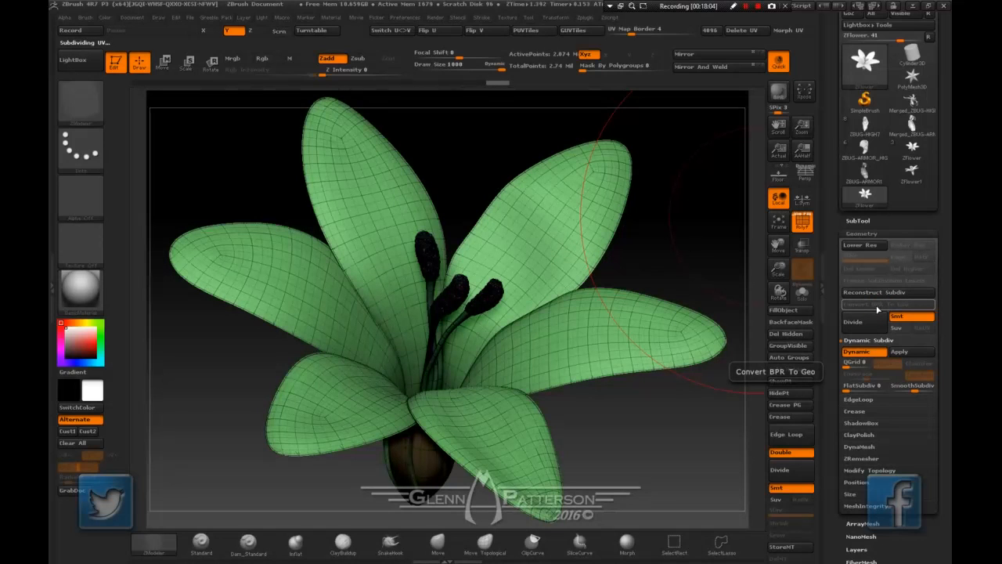
{"action": "left_click", "coordinate": [856, 353]}
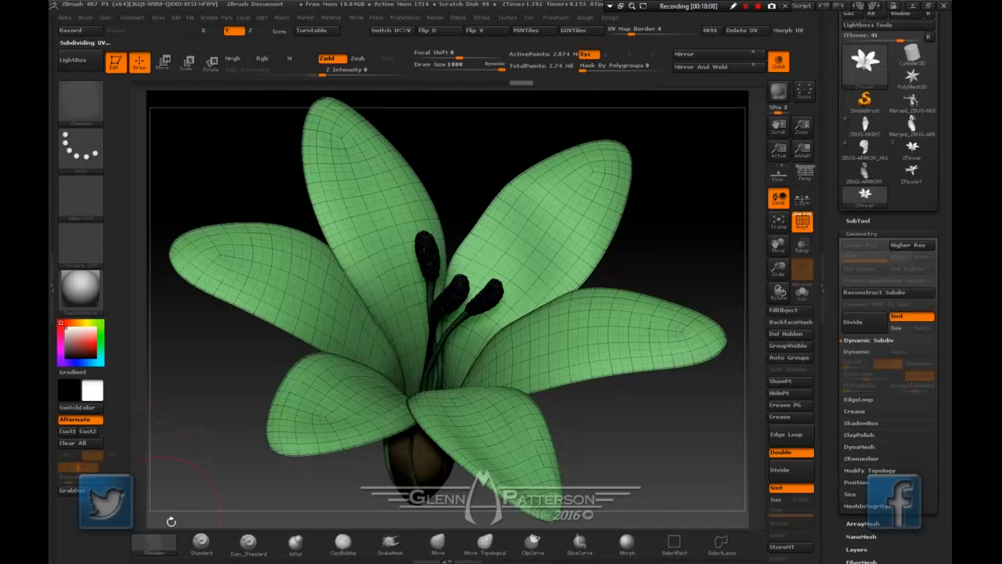
Switch to the Standard brush and turn off the polyframe display on the flower.
{"action": "left_click", "coordinate": [201, 542]}
{"action": "right_click_drag", "start_coordinate": [581, 330], "coordinate": [544, 334]}
{"action": "left_click", "coordinate": [801, 223]}
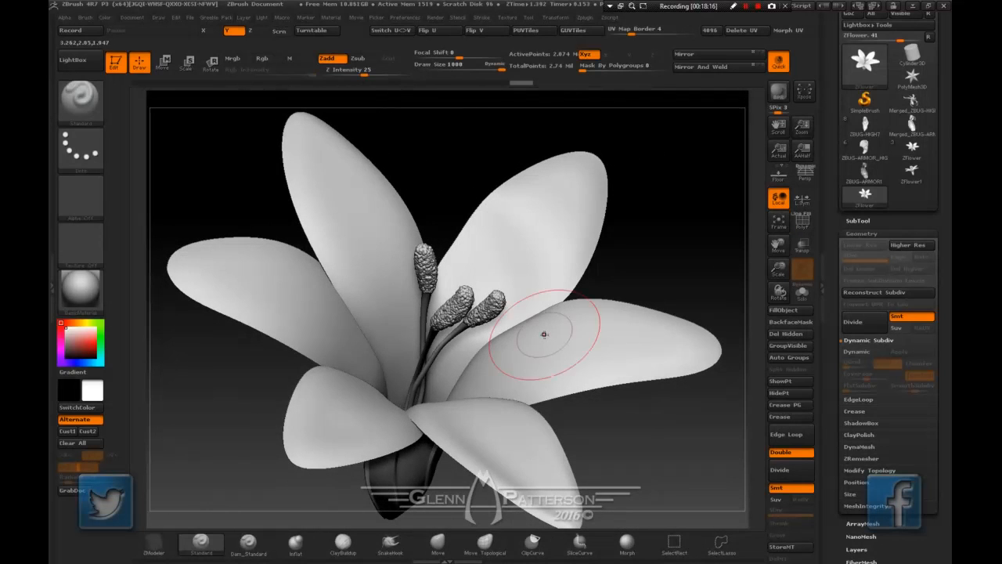
Pre-process the current flower subtool in Decimation Master.
{"action": "left_click_drag", "start_coordinate": [945, 353], "coordinate": [938, 314]}
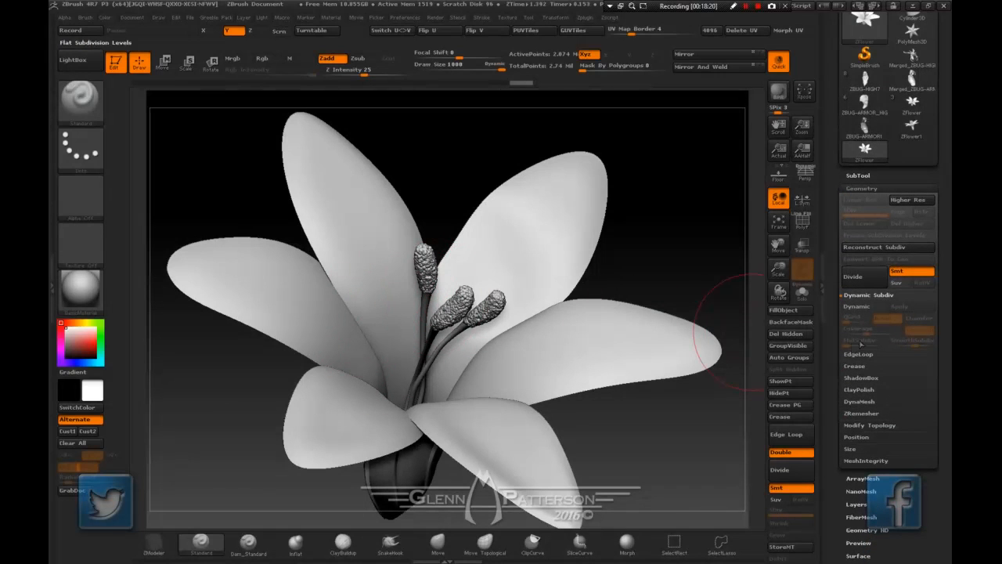
{"action": "left_click_drag", "start_coordinate": [950, 291], "coordinate": [950, 167]}
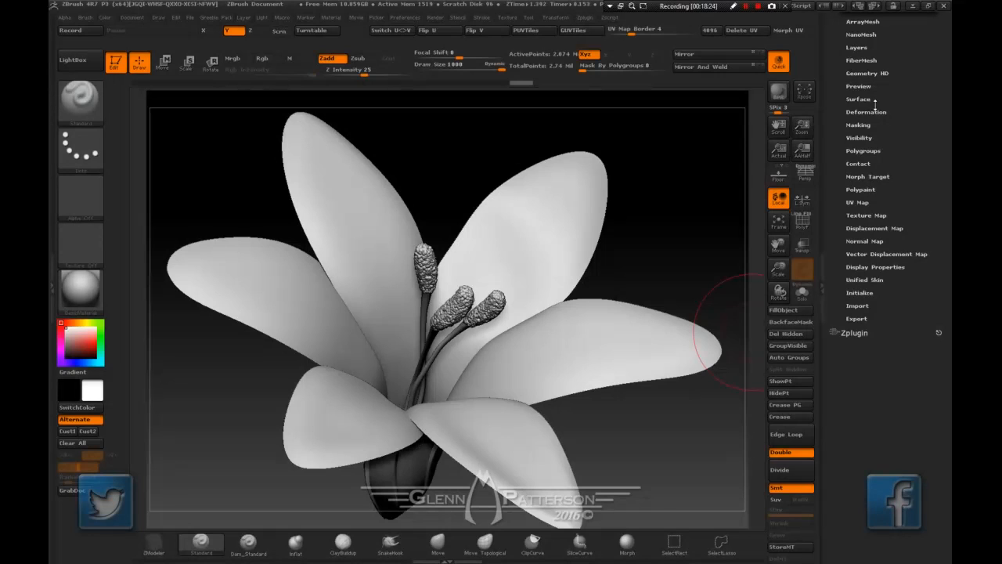
{"action": "left_click_drag", "start_coordinate": [927, 192], "coordinate": [930, 255]}
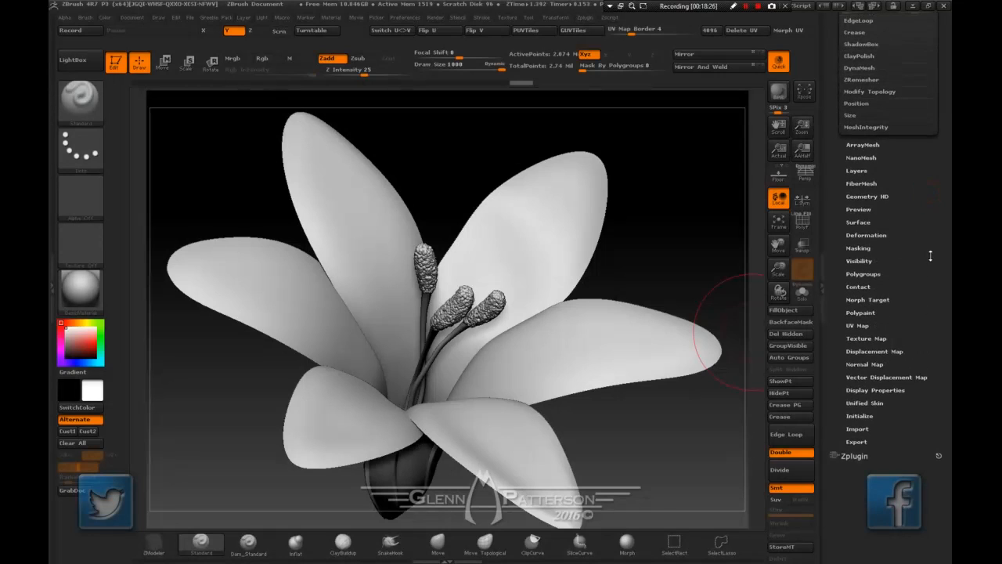
{"action": "left_click", "coordinate": [854, 456]}
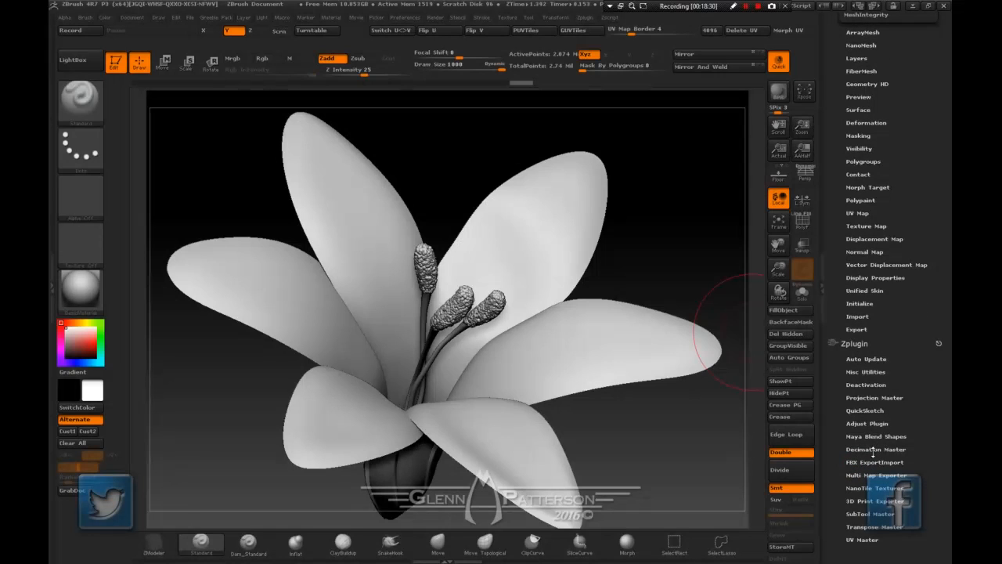
{"action": "left_click", "coordinate": [873, 450]}
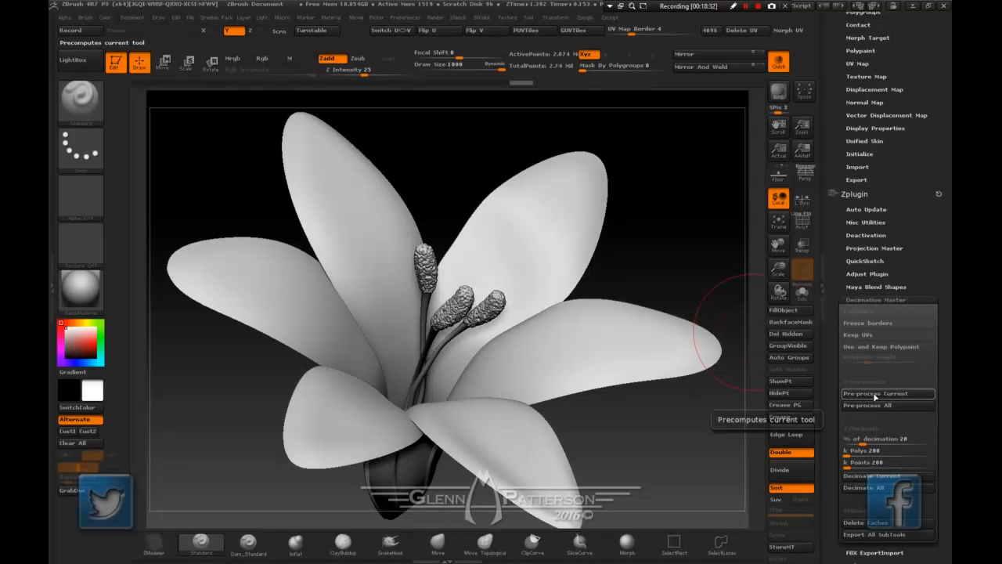
{"action": "left_click", "coordinate": [875, 395]}
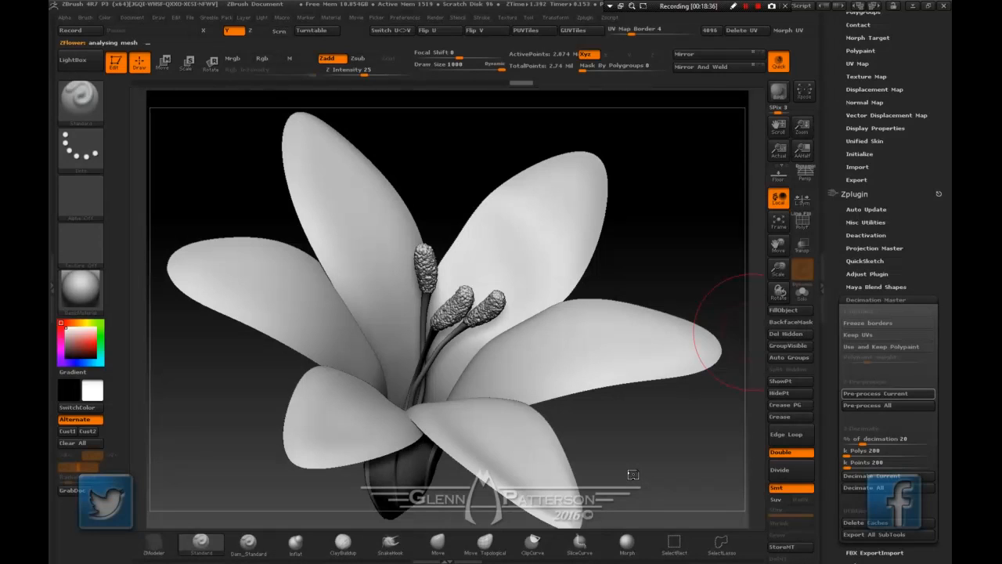
Decimate the flower with a target of 500 k polys.
{"action": "key", "text": "F9"}
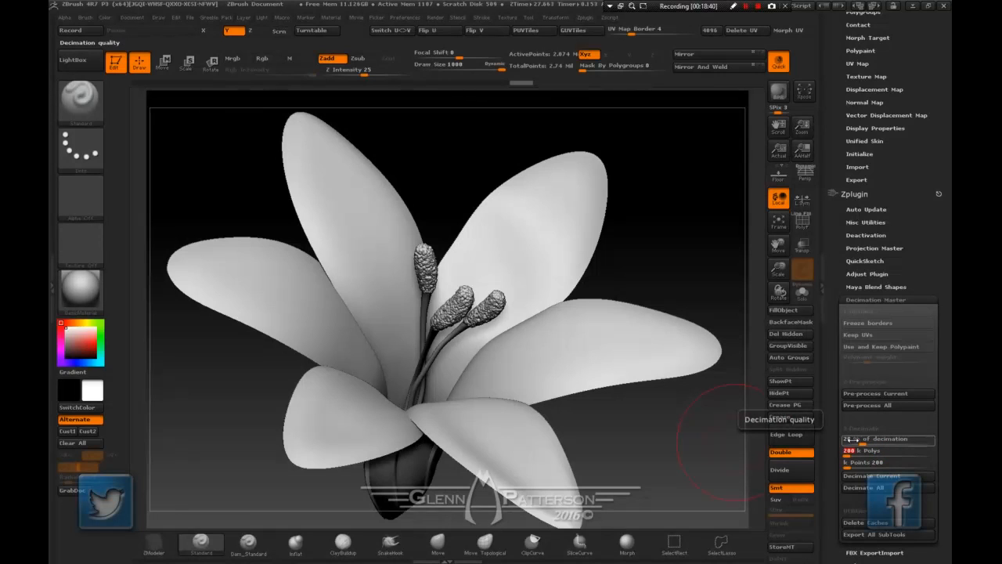
{"action": "type", "text": "500"}
{"action": "key", "text": "Return"}
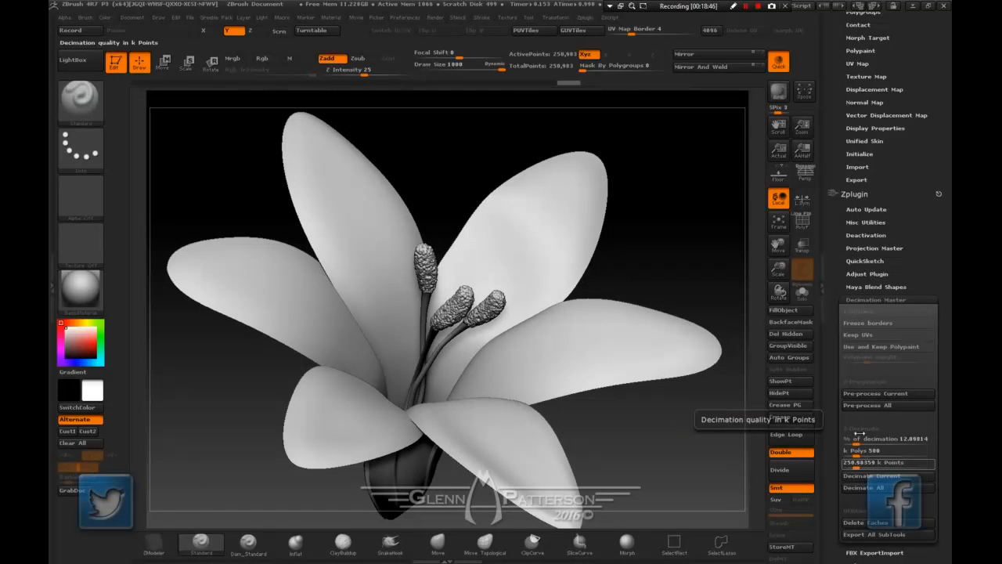
Turn on the polyframe display and inspect the decimated flower's topology from the side.
{"action": "mouse_move", "coordinate": [594, 362]}
{"action": "right_mouse_down"}
{"action": "mouse_move", "coordinate": [595, 378]}
{"action": "mouse_move", "coordinate": [596, 339]}
{"action": "mouse_move", "coordinate": [593, 358]}
{"action": "right_mouse_up"}
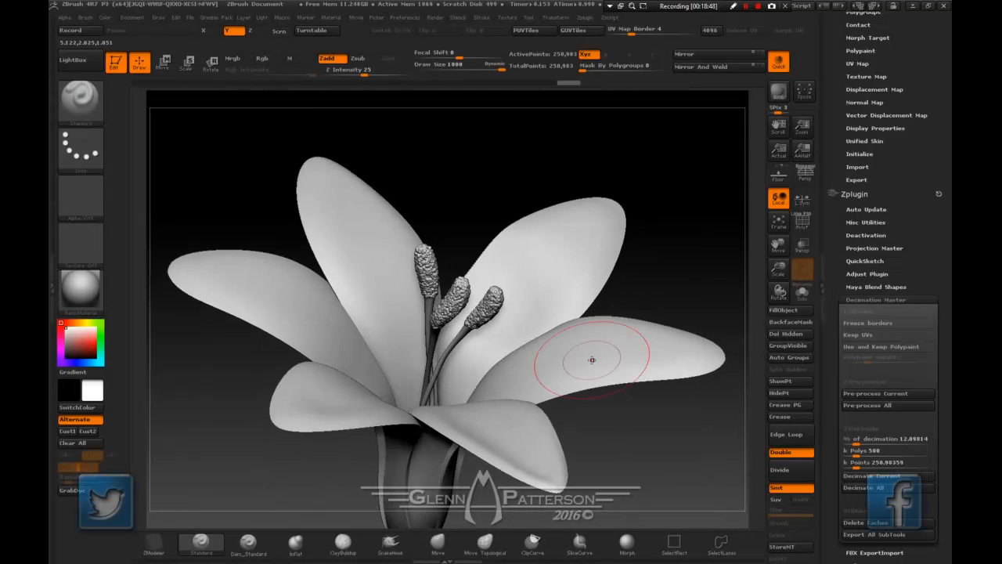
{"action": "left_click", "coordinate": [801, 224]}
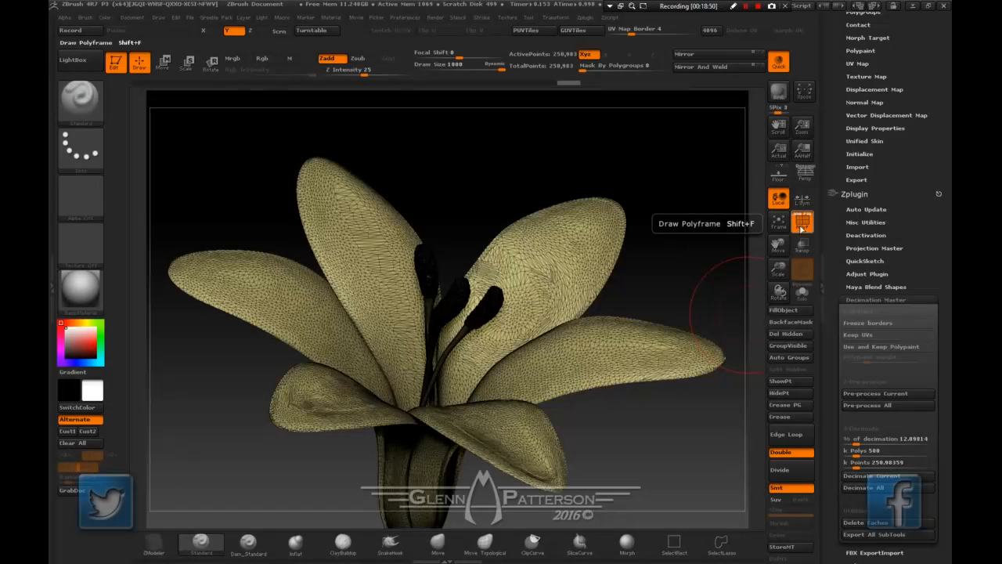
{"action": "right_click_drag", "start_coordinate": [600, 364], "coordinate": [594, 321]}
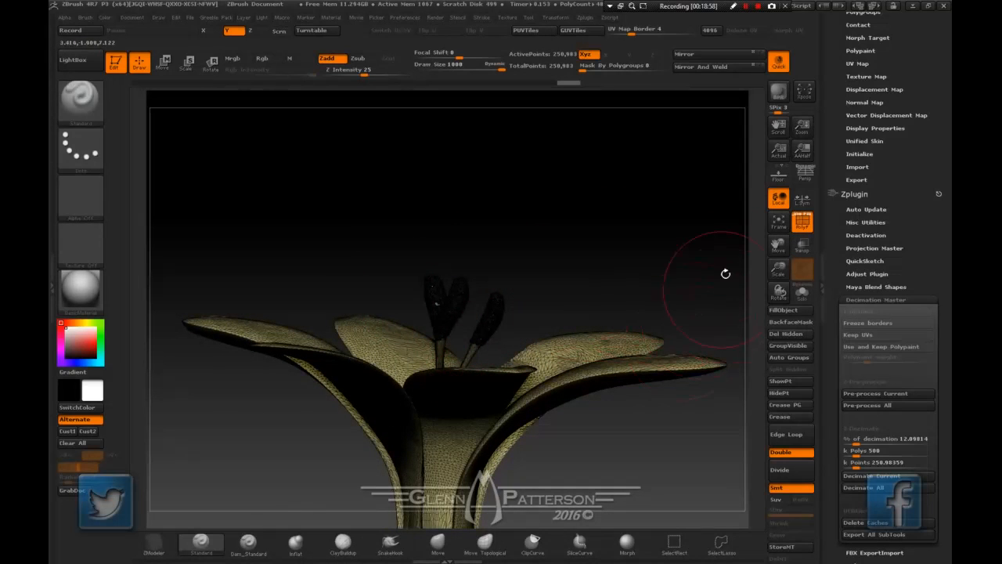
Isolate the flower's stamens by growing a partial selection at their tips, assign them their own polygroup, and show the whole model again.
{"action": "left_click_drag", "start_coordinate": [778, 246], "coordinate": [776, 171]}
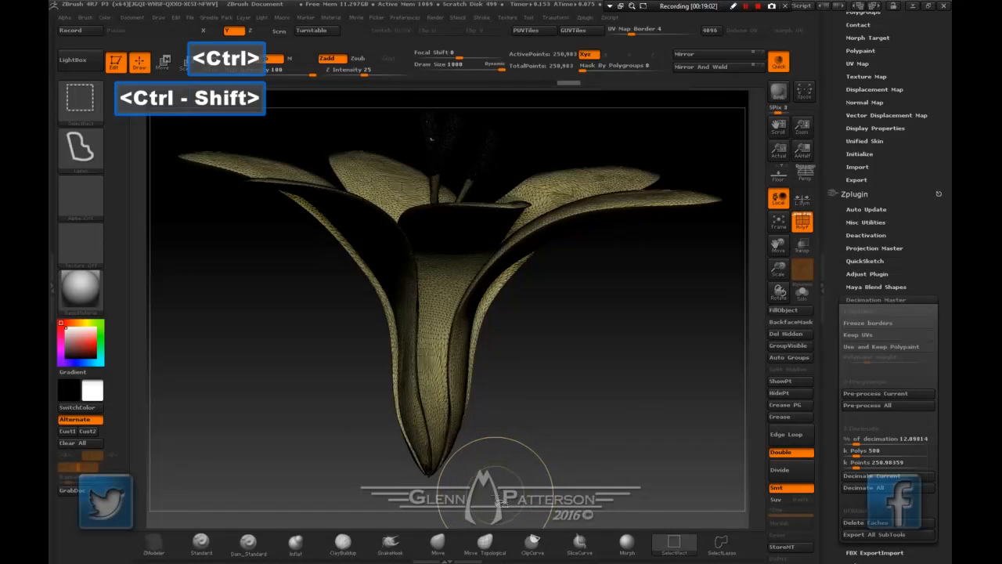
{"action": "left_click_drag", "start_coordinate": [489, 489], "coordinate": [344, 422], "text": "ctrl+shift"}
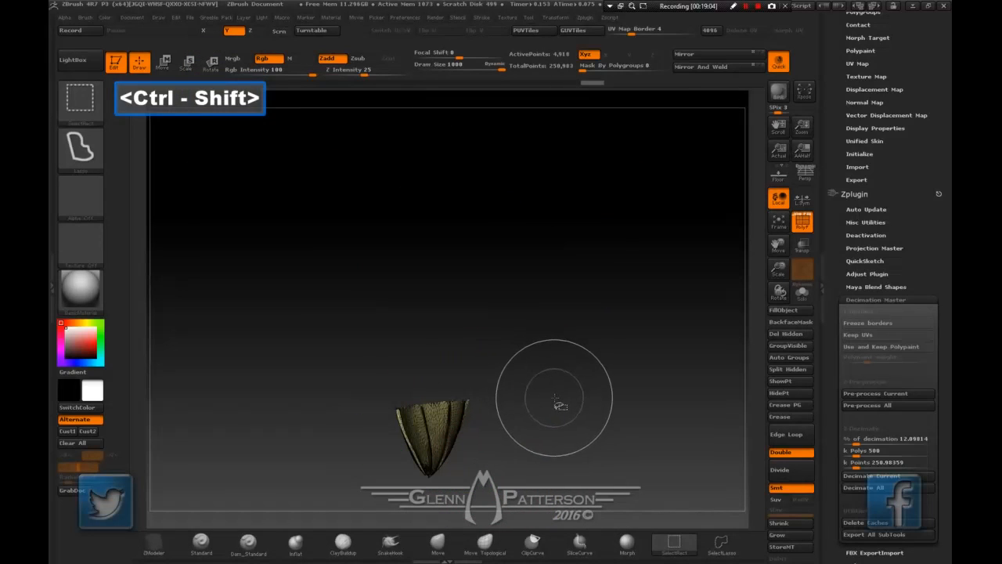
{"action": "key", "text": "ctrl+shift+a"}
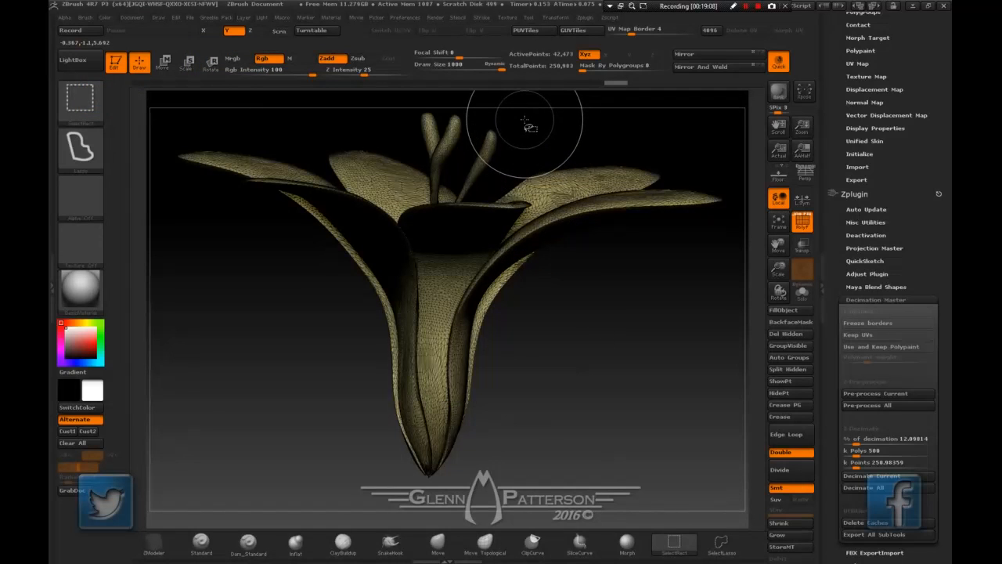
{"action": "mouse_move", "coordinate": [521, 118]}
{"action": "left_mouse_down", "text": "ctrl+shift"}
{"action": "mouse_move", "coordinate": [408, 118]}
{"action": "mouse_move", "coordinate": [507, 160]}
{"action": "left_mouse_up", "text": "ctrl+shift"}
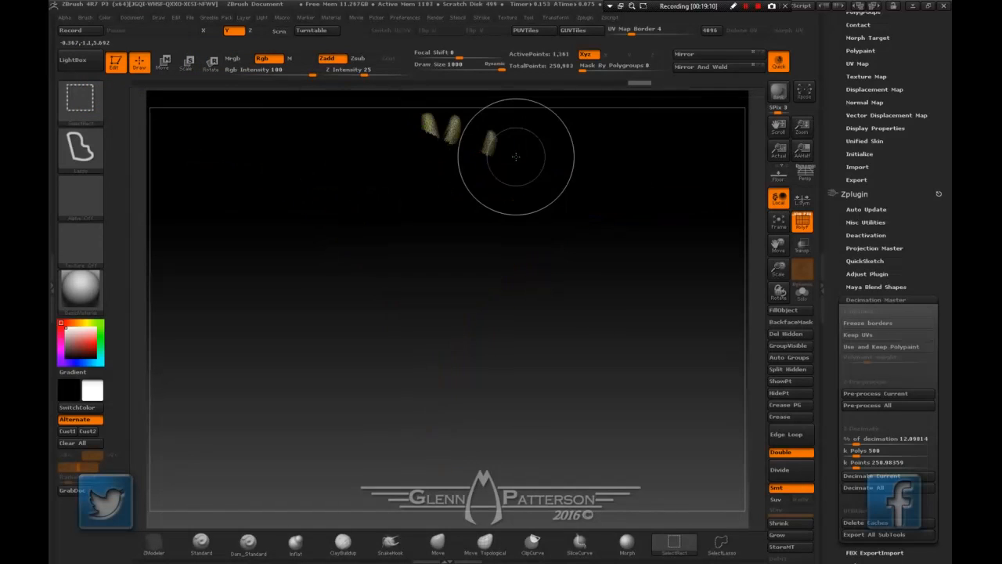
{"action": "key", "text": "ctrl+shift+a"}
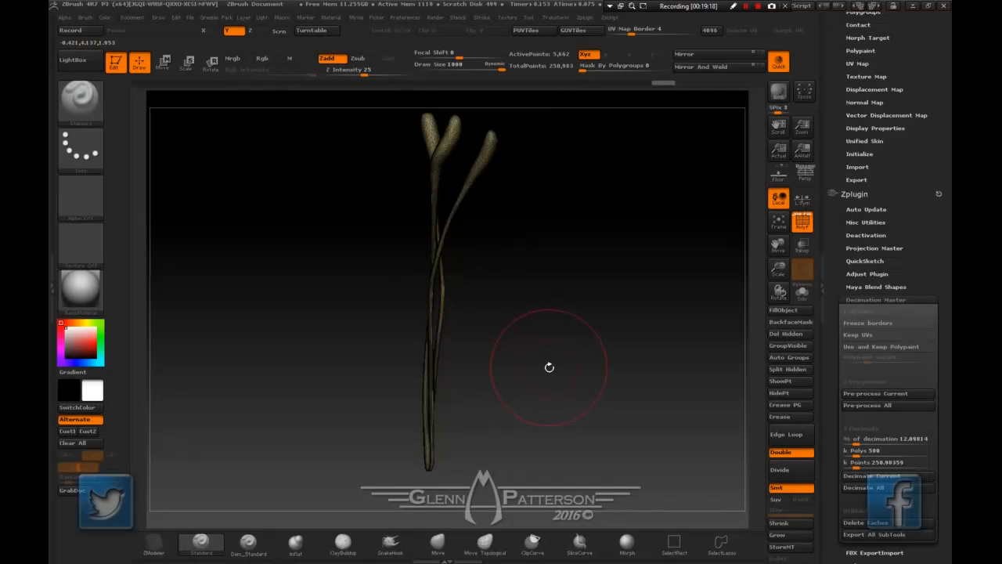
{"action": "left_click", "coordinate": [800, 350]}
{"action": "key", "text": "ctrl+shift"}
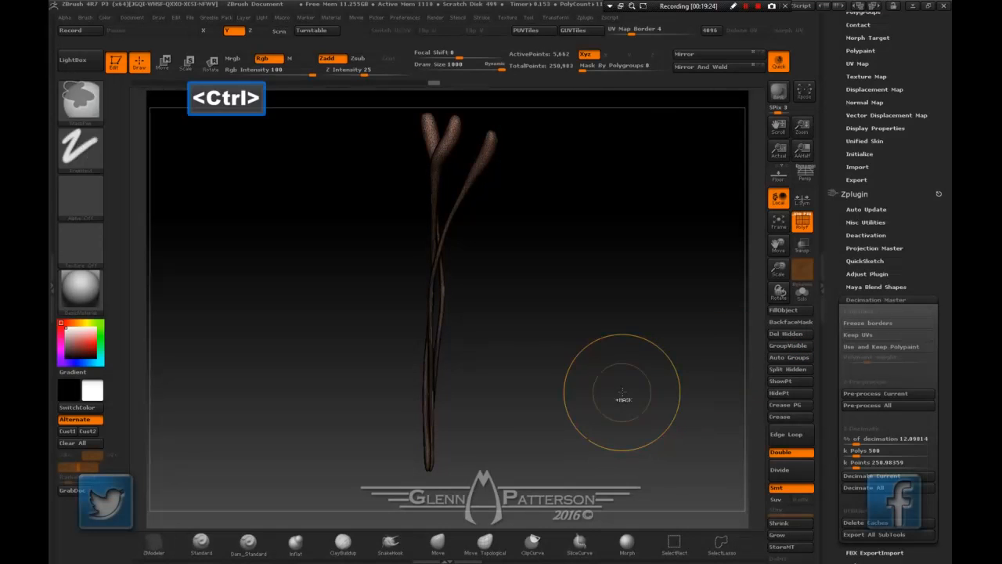
{"action": "left_click", "coordinate": [627, 395], "text": "ctrl+shift"}
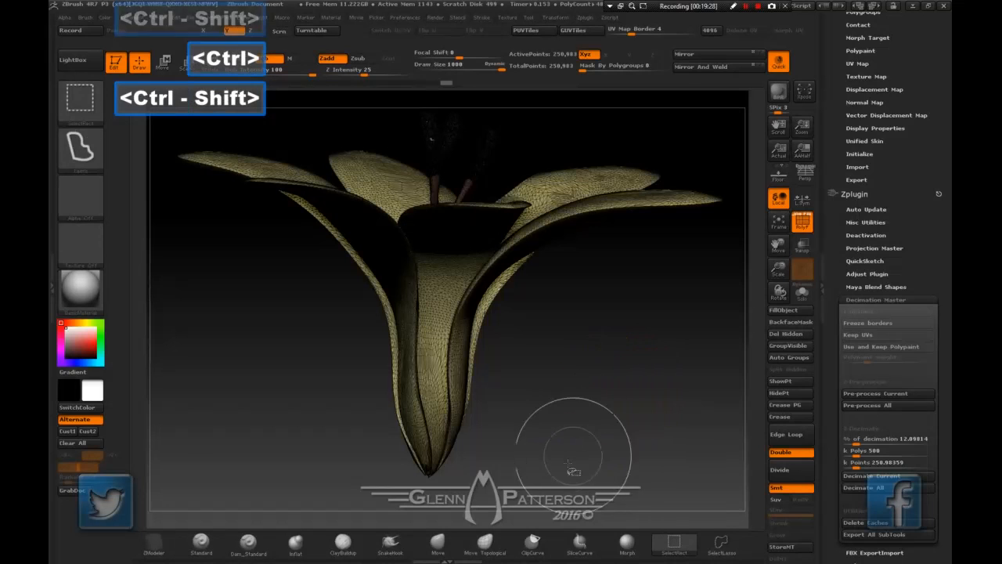
Isolate the petals, assign them their own polygroup, and show the full flower with the polyframe display turned off.
{"action": "mouse_move", "coordinate": [532, 492]}
{"action": "left_mouse_down", "text": "ctrl+shift"}
{"action": "mouse_move", "coordinate": [390, 478]}
{"action": "mouse_move", "coordinate": [481, 415]}
{"action": "left_mouse_up", "text": "ctrl+shift"}
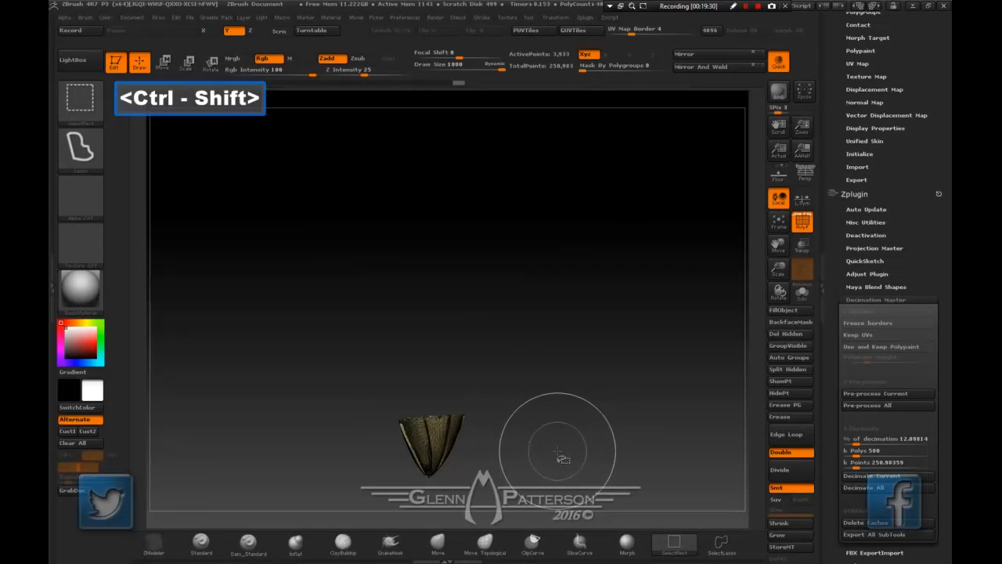
{"action": "key", "text": "ctrl+shift+a"}
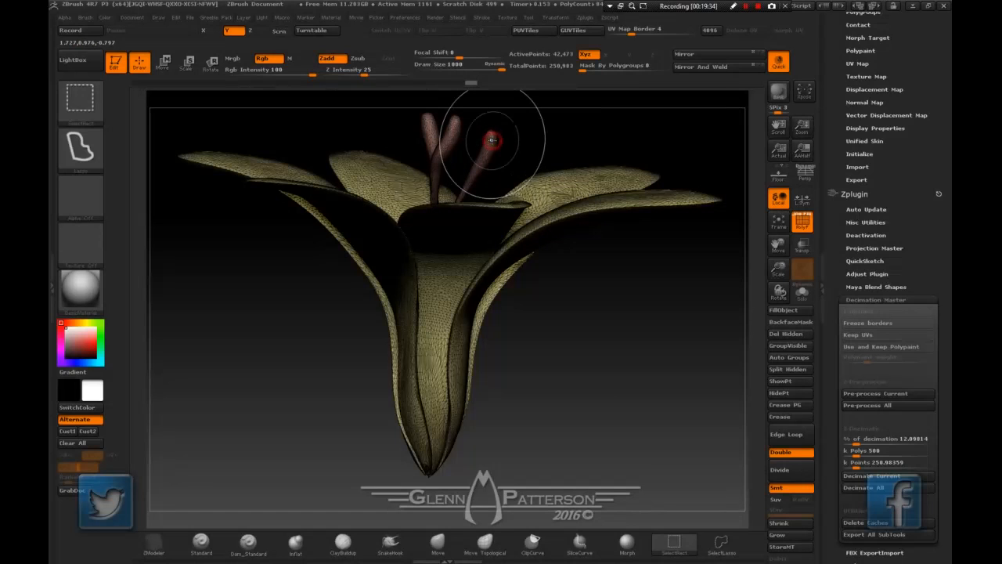
{"action": "left_click", "coordinate": [490, 141], "text": "ctrl+alt+shift"}
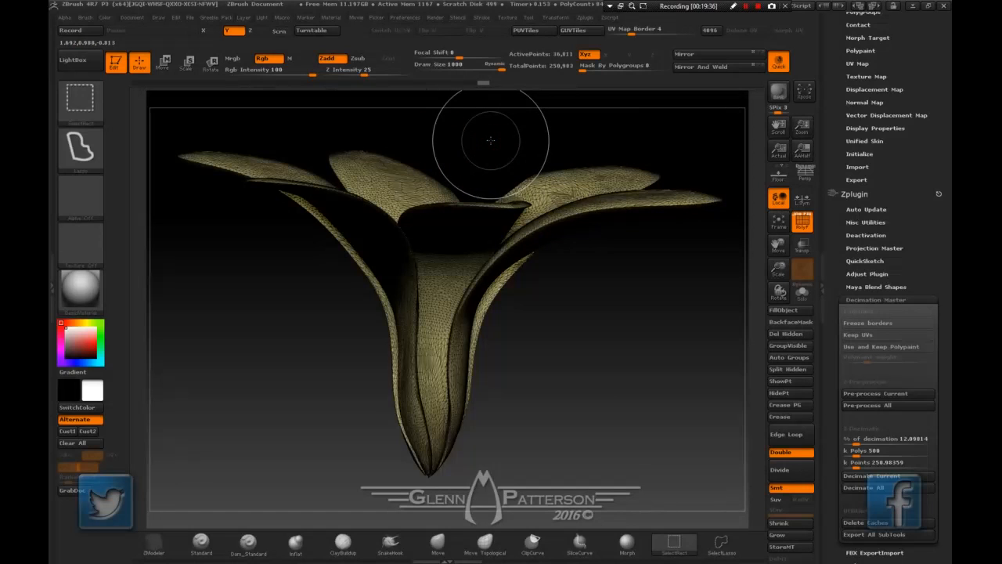
{"action": "left_click", "coordinate": [786, 350]}
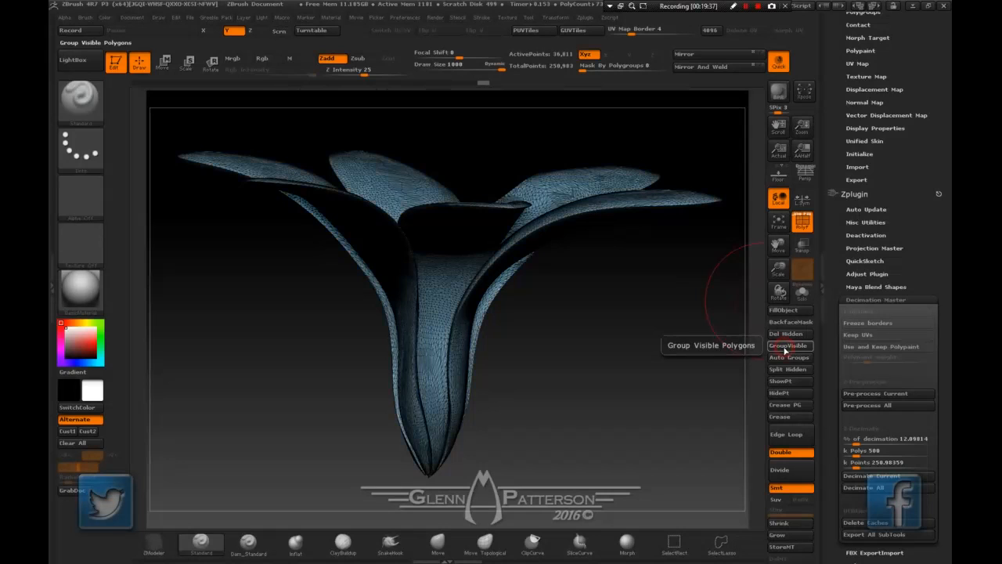
{"action": "left_click", "coordinate": [624, 397], "text": "ctrl+shift"}
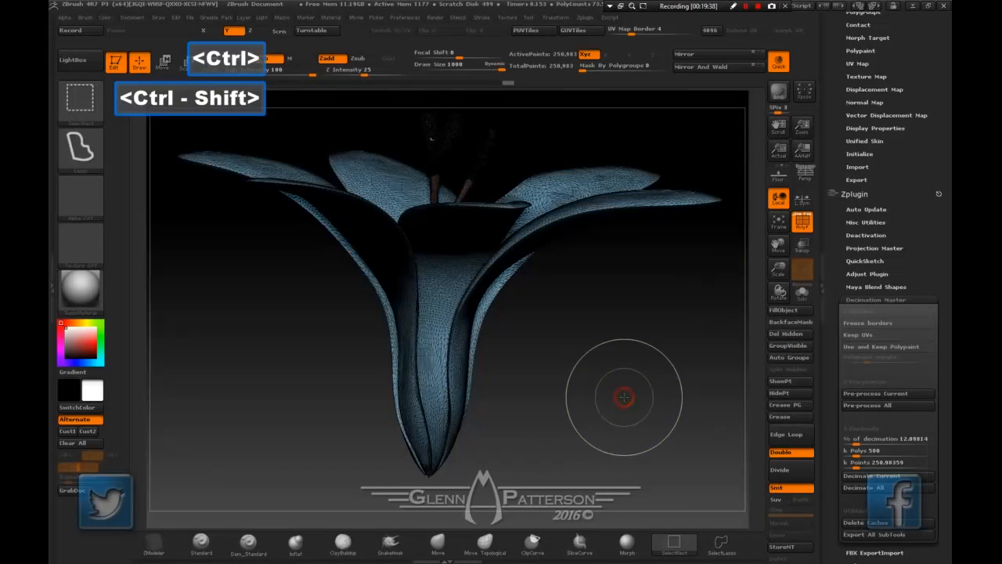
{"action": "left_click", "coordinate": [800, 224]}
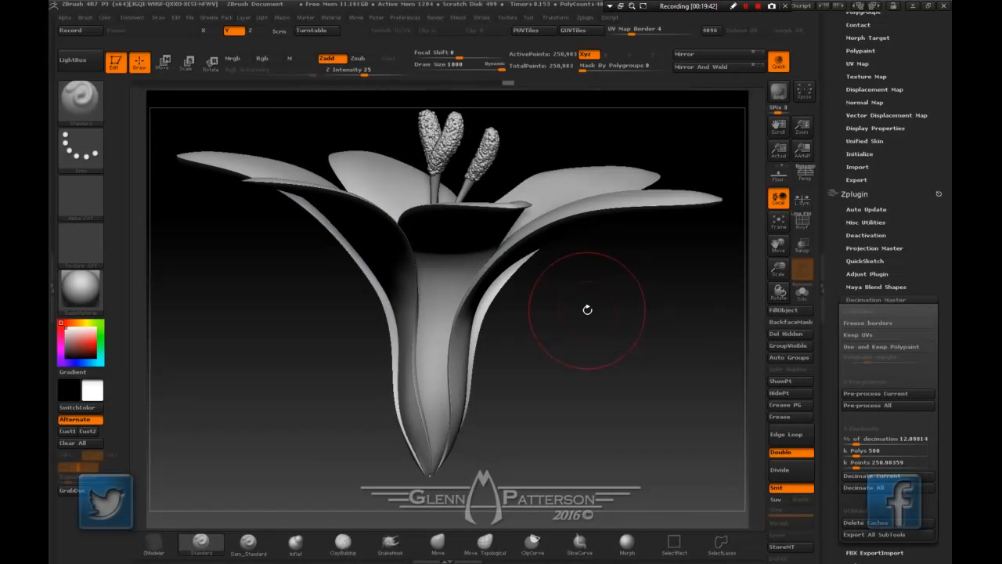
Hide the petals so only the stamens and their textured tips show, and delete the hidden geometry.
{"action": "left_click", "coordinate": [618, 211], "text": "ctrl+shift"}
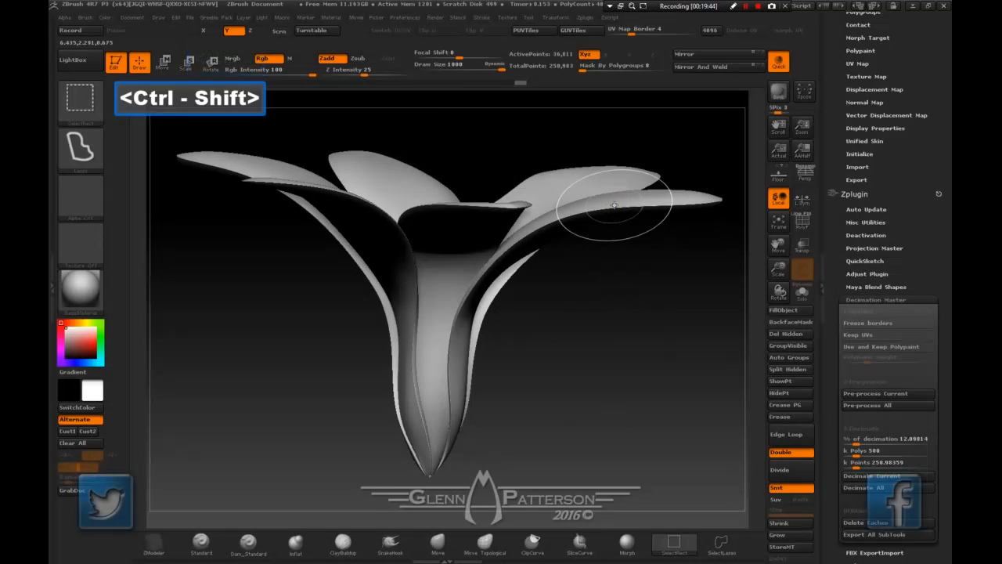
{"action": "left_click", "coordinate": [615, 206], "text": "ctrl+shift"}
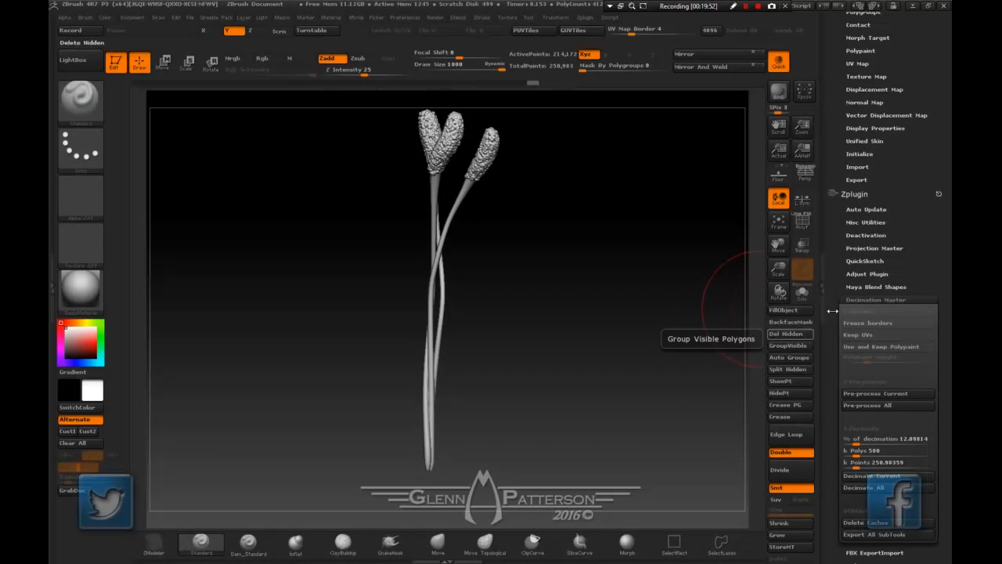
{"action": "scroll", "coordinate": [912, 289], "scroll_direction": "up", "scroll_amount": 5}
{"action": "scroll", "coordinate": [912, 289], "scroll_direction": "up", "scroll_amount": 1}
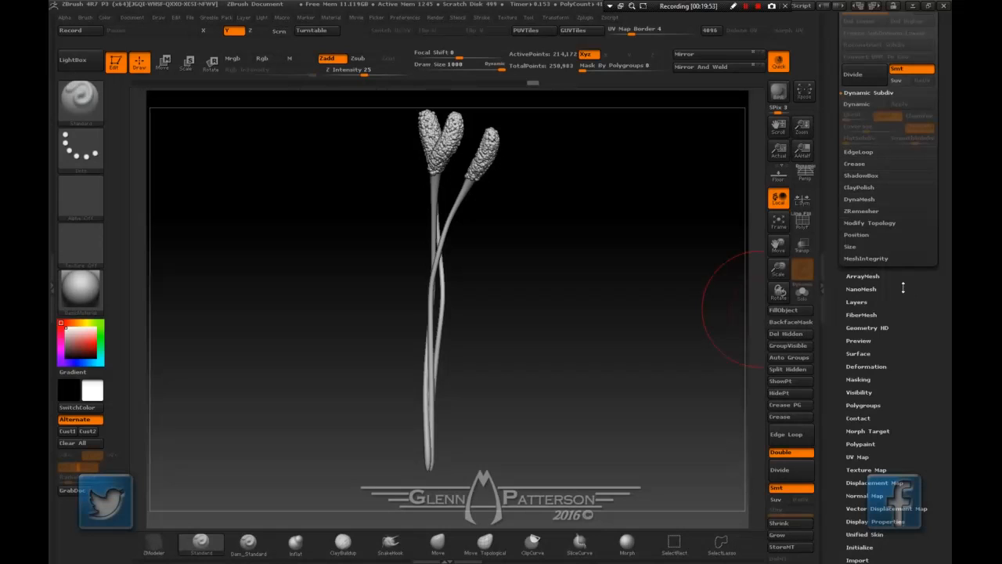
{"action": "left_click", "coordinate": [858, 224]}
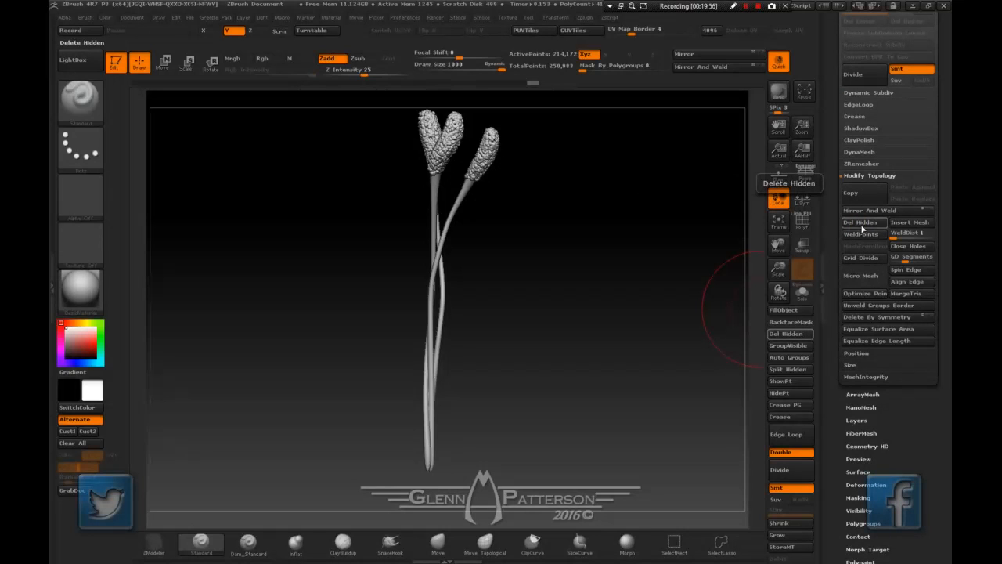
{"action": "left_click", "coordinate": [861, 224]}
Export the separated stamens as ZFlower.obj in OBJ format to the DEMO_ZBUG folder.
{"action": "mouse_move", "coordinate": [629, 286]}
{"action": "left_mouse_down"}
{"action": "mouse_move", "coordinate": [626, 310]}
{"action": "mouse_move", "coordinate": [649, 296]}
{"action": "mouse_move", "coordinate": [633, 293]}
{"action": "mouse_move", "coordinate": [638, 282]}
{"action": "left_mouse_up"}
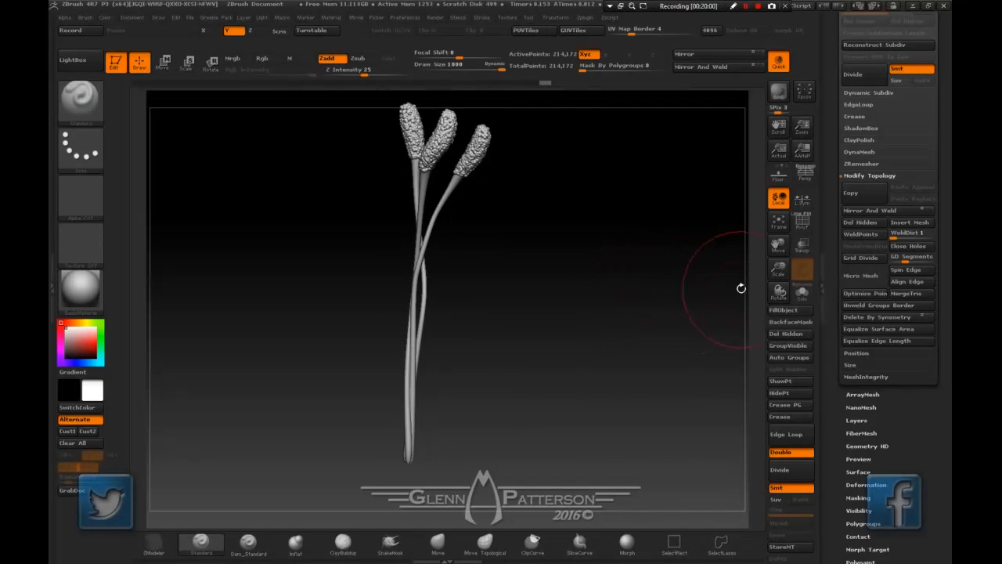
{"action": "left_click_drag", "start_coordinate": [780, 245], "coordinate": [777, 368]}
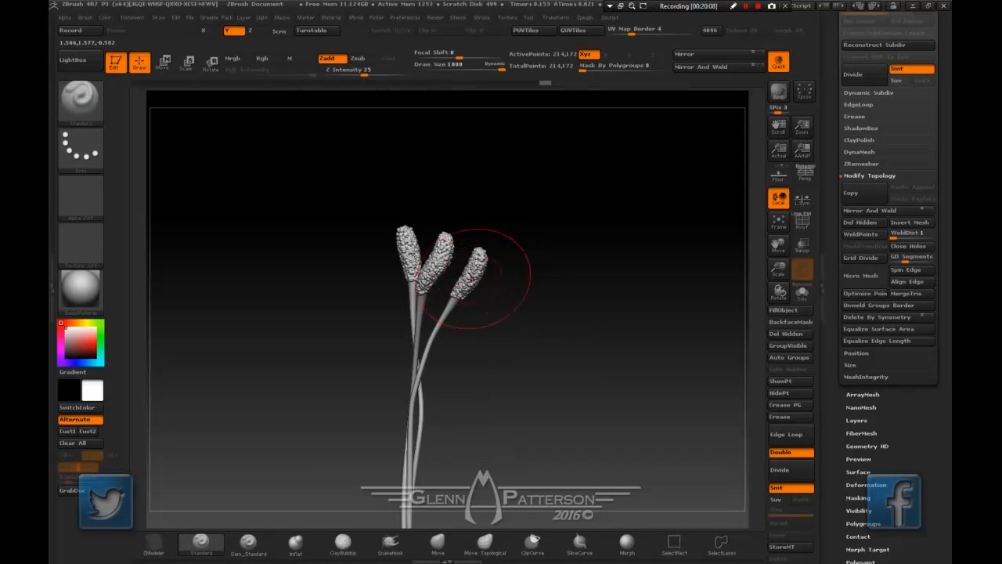
{"action": "right_click_drag", "start_coordinate": [472, 280], "coordinate": [392, 280]}
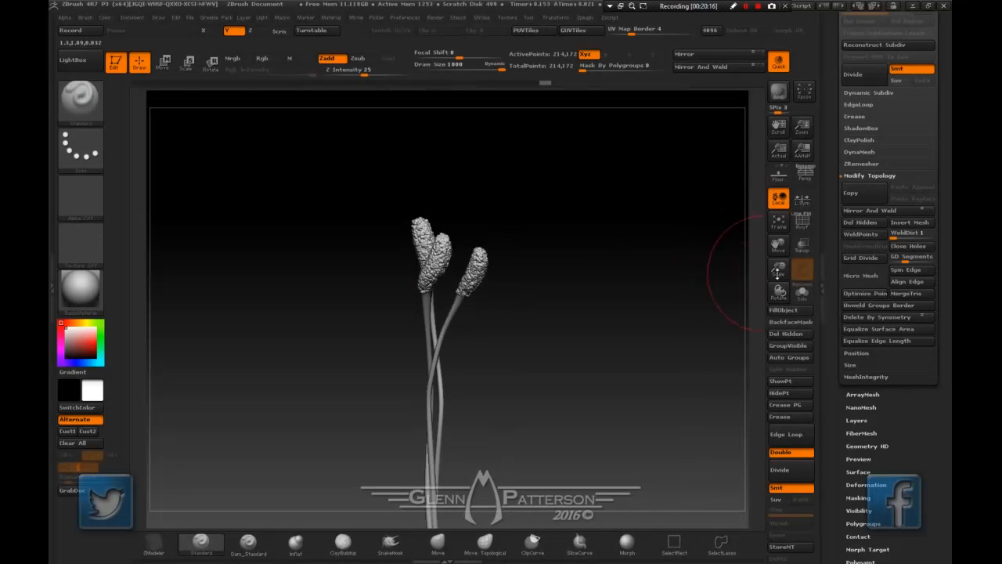
{"action": "left_click_drag", "start_coordinate": [778, 269], "coordinate": [752, 254]}
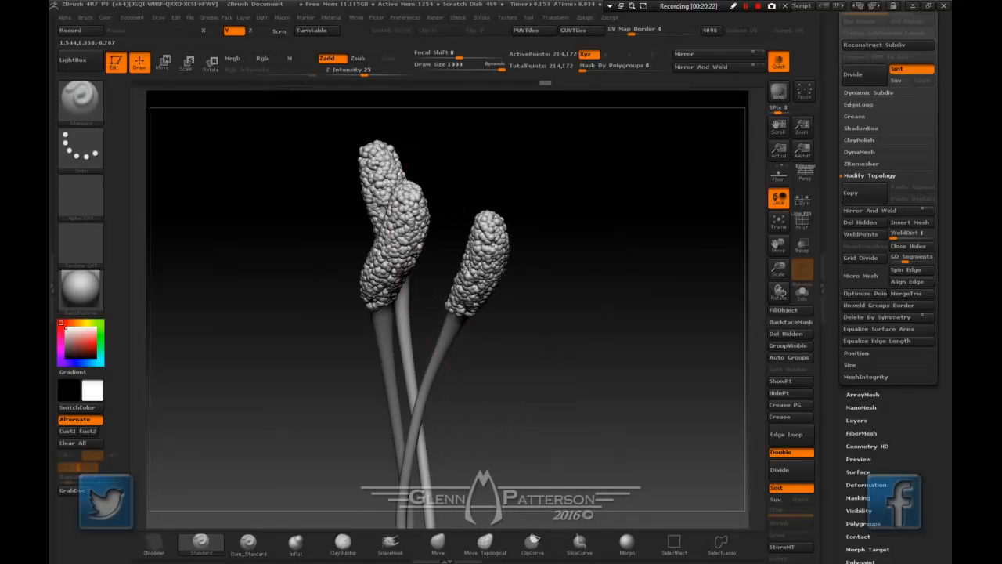
{"action": "left_click_drag", "start_coordinate": [950, 135], "coordinate": [950, 262]}
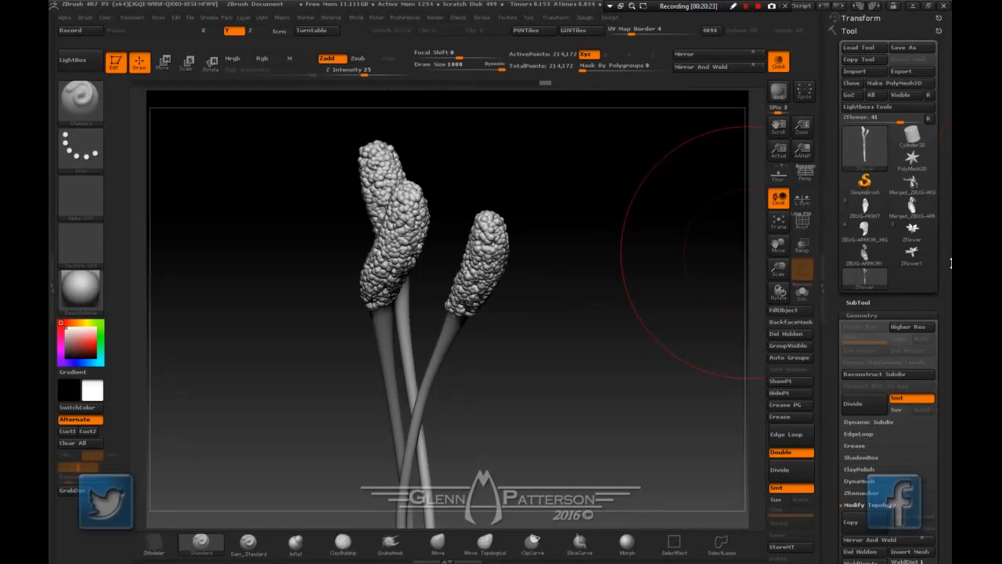
{"action": "left_click", "coordinate": [901, 75]}
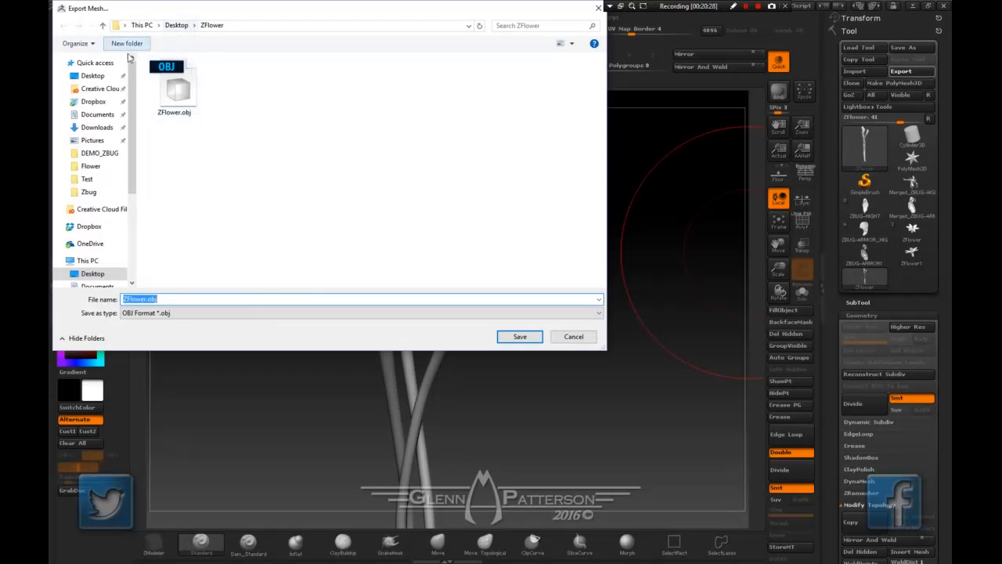
{"action": "left_click", "coordinate": [101, 157]}
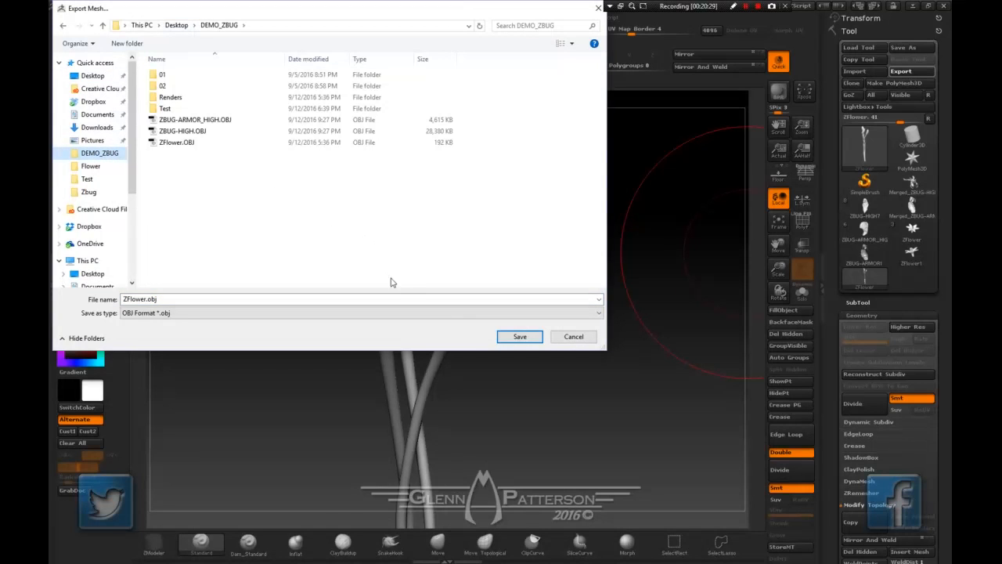
{"action": "left_click", "coordinate": [508, 338]}
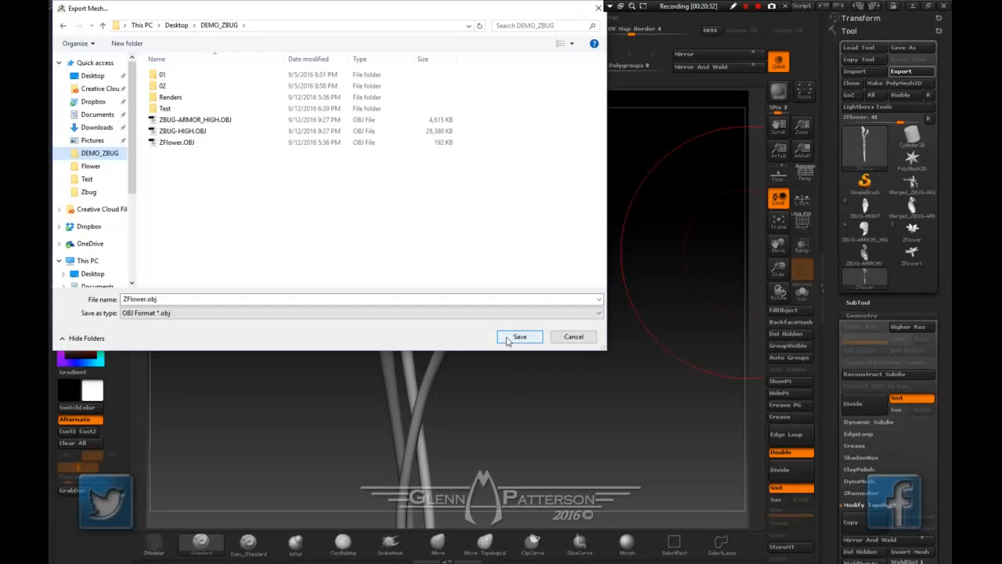
{"action": "left_click", "coordinate": [523, 278]}
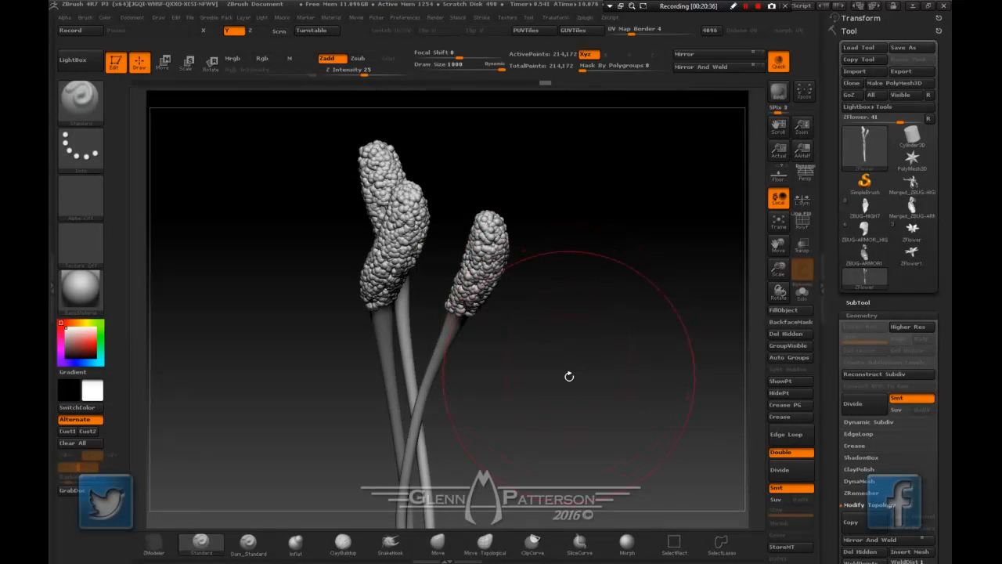
Load the ZFlower tool that combines the insect, armor and flower, and make its ZBUG-LOW subtool active.
{"action": "mouse_move", "coordinate": [567, 376]}
{"action": "left_mouse_down"}
{"action": "mouse_move", "coordinate": [479, 374]}
{"action": "mouse_move", "coordinate": [568, 371]}
{"action": "left_mouse_up"}
{"action": "mouse_move", "coordinate": [923, 259]}
{"action": "mouse_move", "coordinate": [864, 181]}
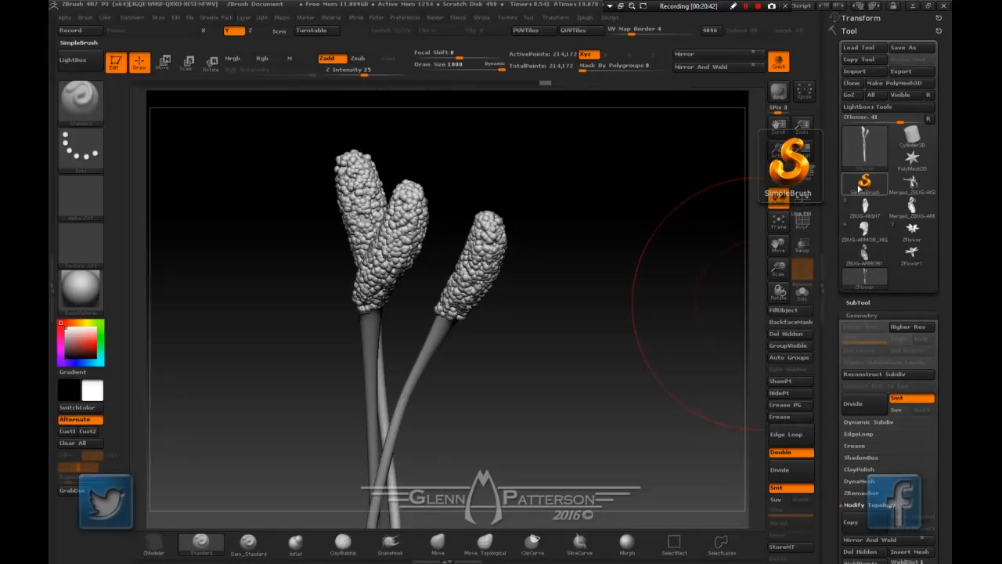
{"action": "mouse_move", "coordinate": [912, 187]}
{"action": "mouse_move", "coordinate": [912, 218]}
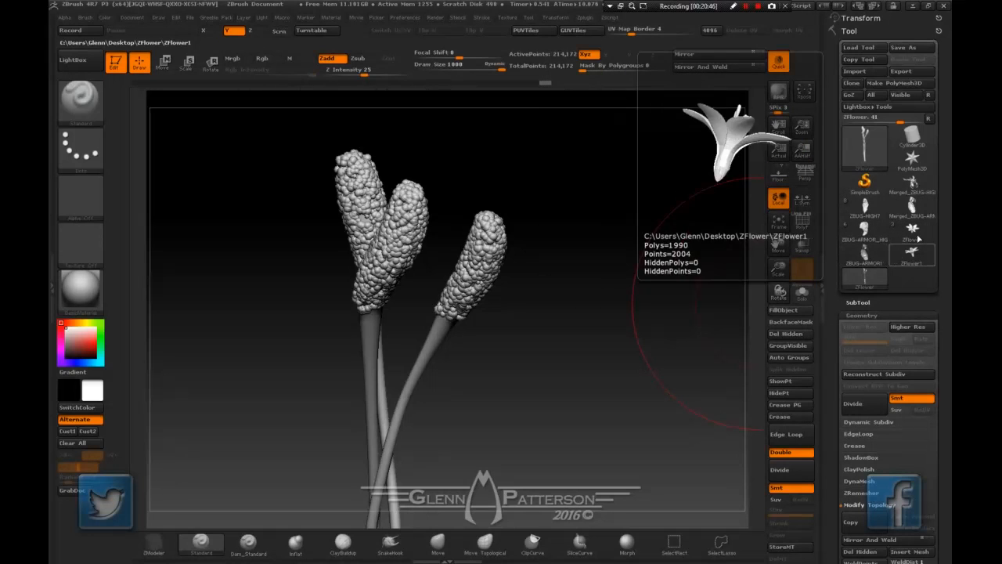
{"action": "left_click", "coordinate": [918, 239]}
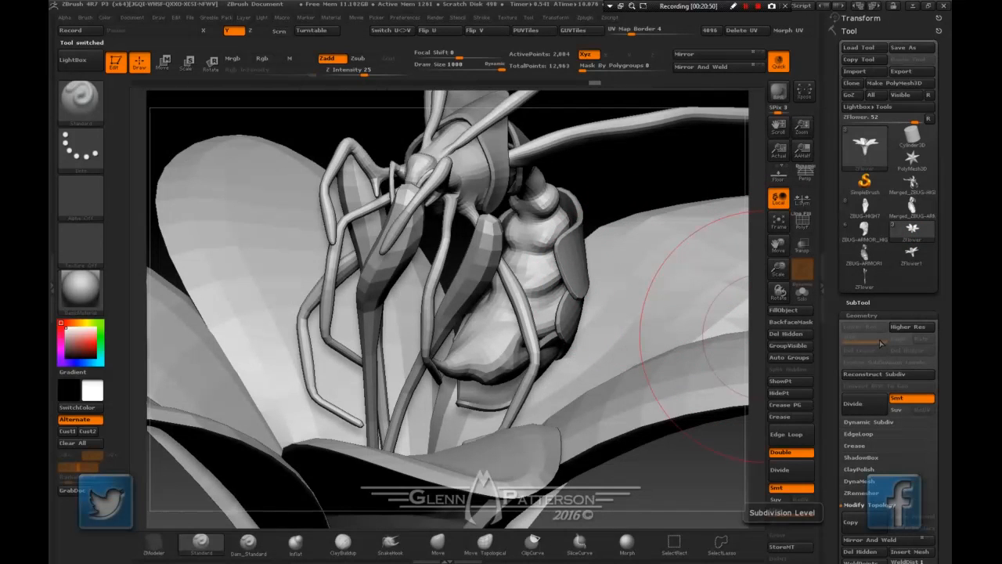
{"action": "left_click", "coordinate": [858, 302]}
{"action": "left_click", "coordinate": [914, 161]}
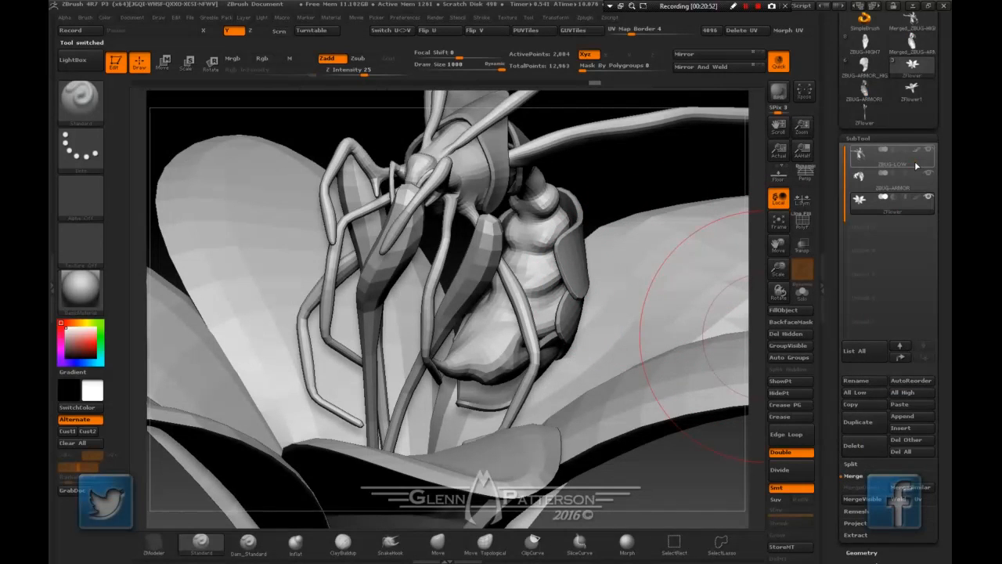
Export the visible subtools with FBX ExportImport as ZBUG-LOW.fbx into the DEMO_ZBUG folder, and quick save the project.
{"action": "left_click_drag", "start_coordinate": [951, 226], "coordinate": [950, 49]}
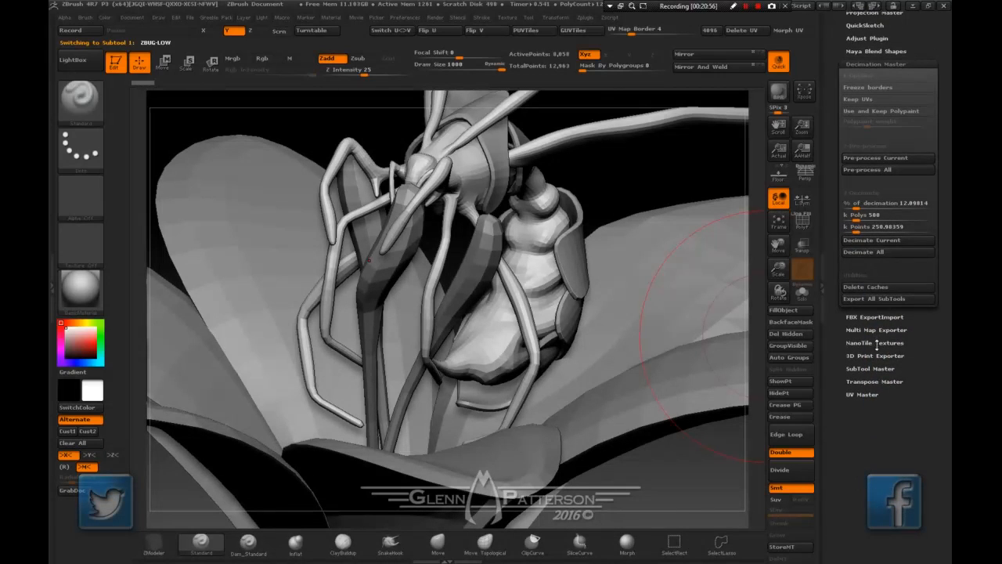
{"action": "scroll", "coordinate": [927, 355], "scroll_direction": "up", "scroll_amount": 5}
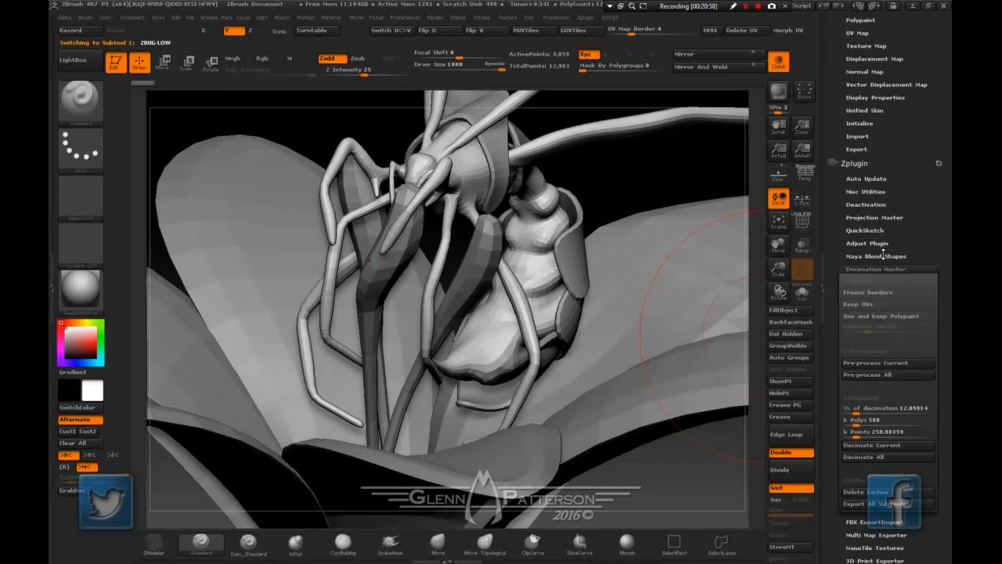
{"action": "left_click", "coordinate": [864, 268]}
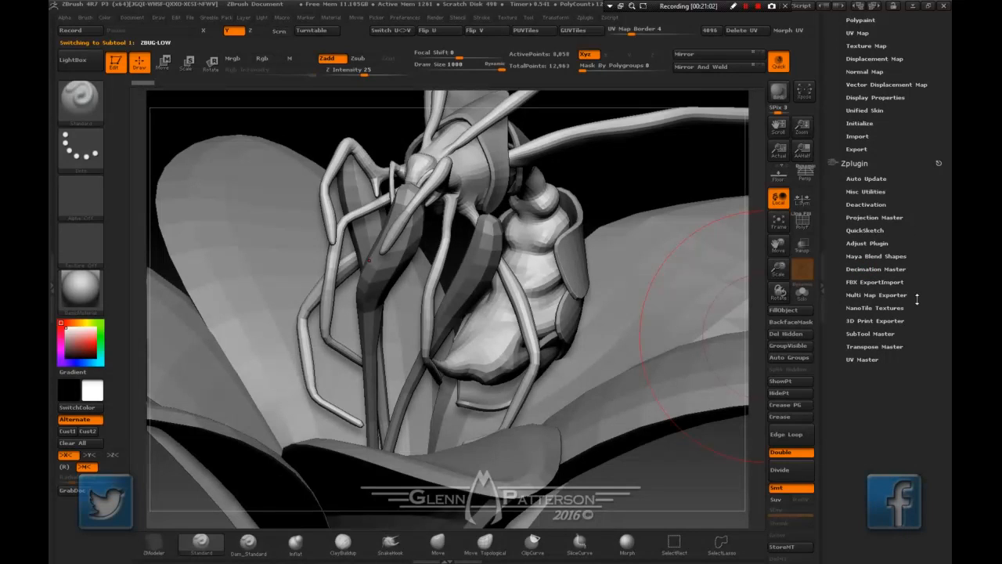
{"action": "left_click", "coordinate": [869, 281]}
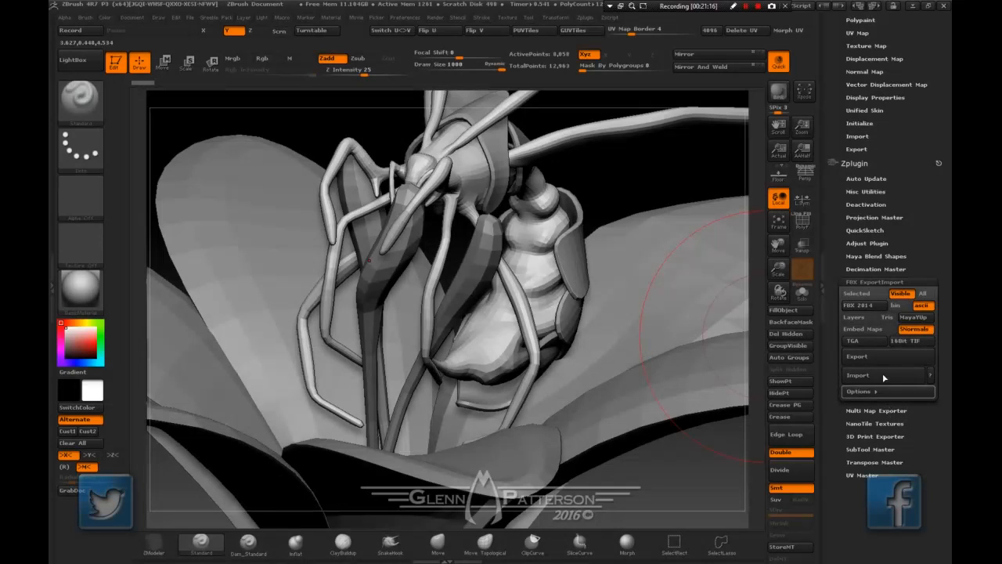
{"action": "left_click", "coordinate": [859, 391]}
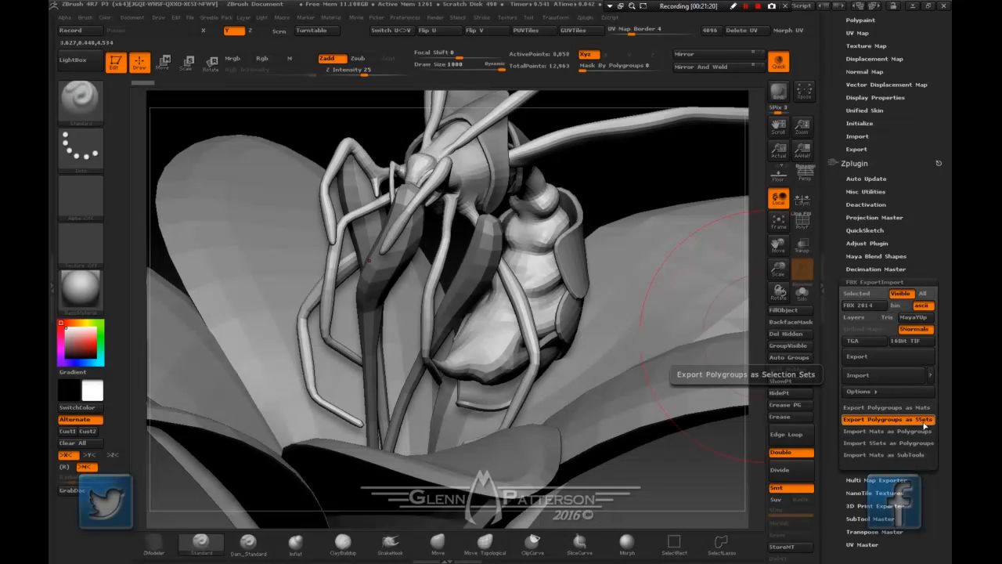
{"action": "left_click", "coordinate": [880, 358]}
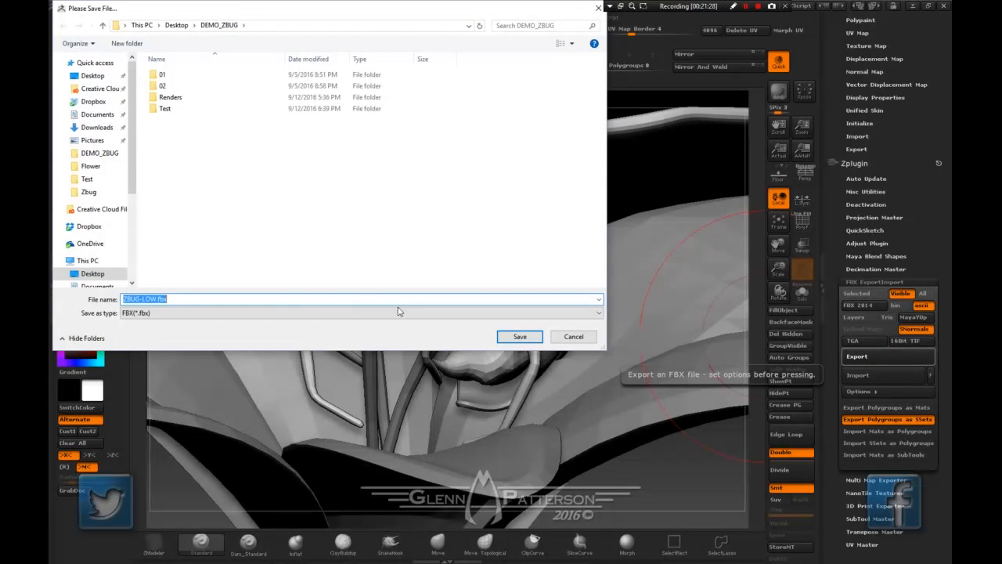
{"action": "left_click", "coordinate": [519, 336]}
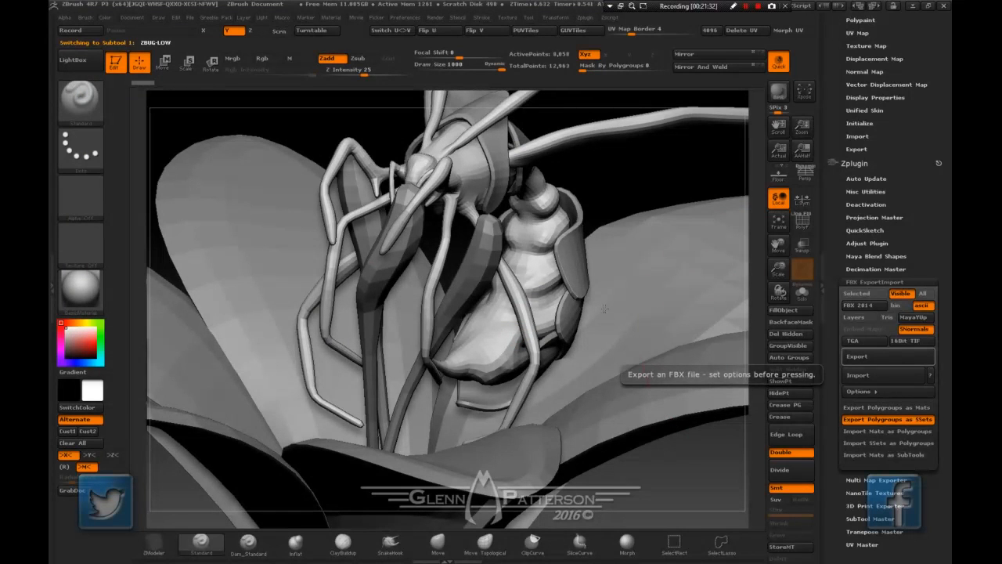
{"action": "right_click_drag", "start_coordinate": [496, 316], "coordinate": [507, 360]}
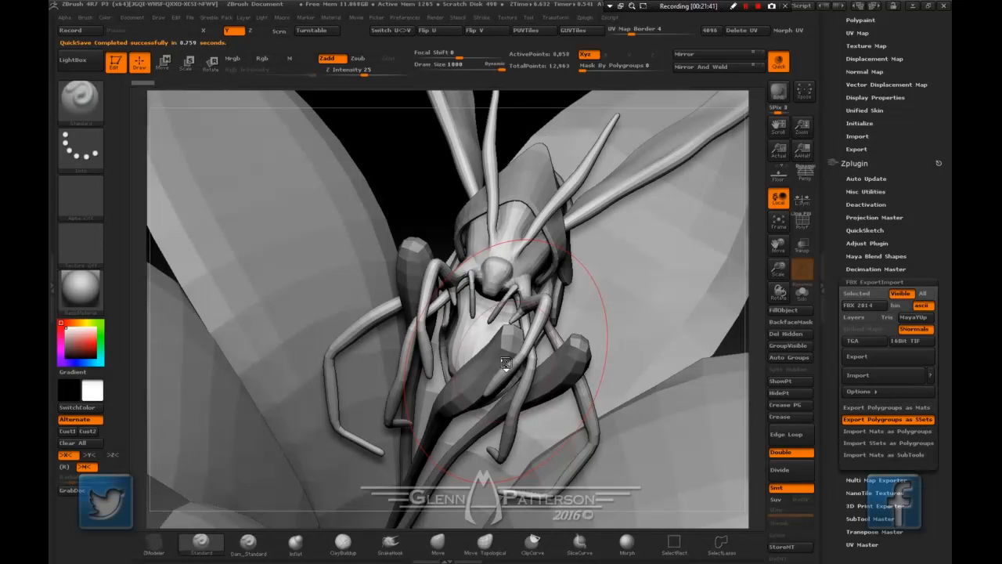
{"action": "key", "text": "F9"}
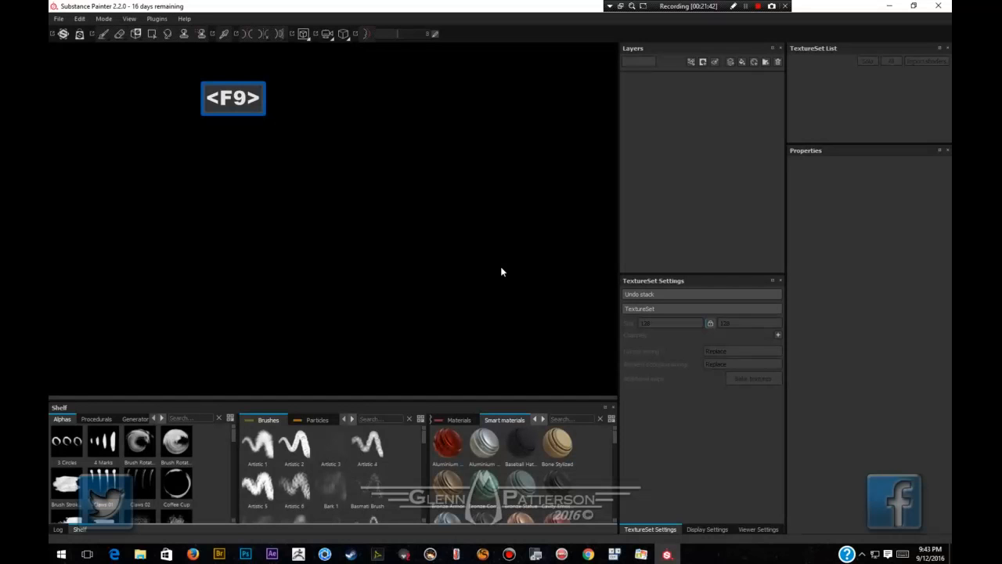
Switch to Substance Painter and create a new project from the ZBUG-LOW.fbx mesh in the DEMO_ZBUG folder.
{"action": "left_click", "coordinate": [56, 19]}
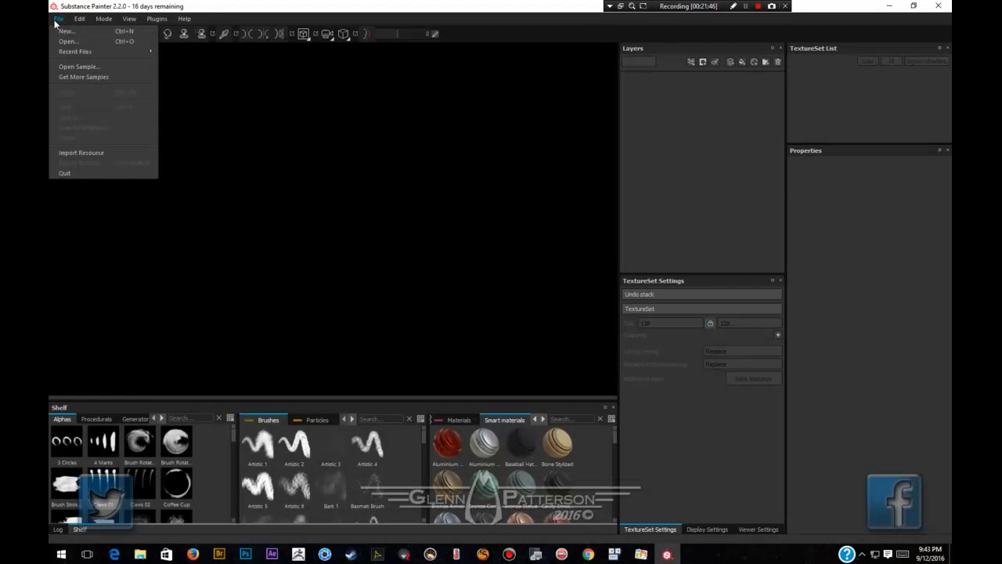
{"action": "left_click", "coordinate": [65, 31]}
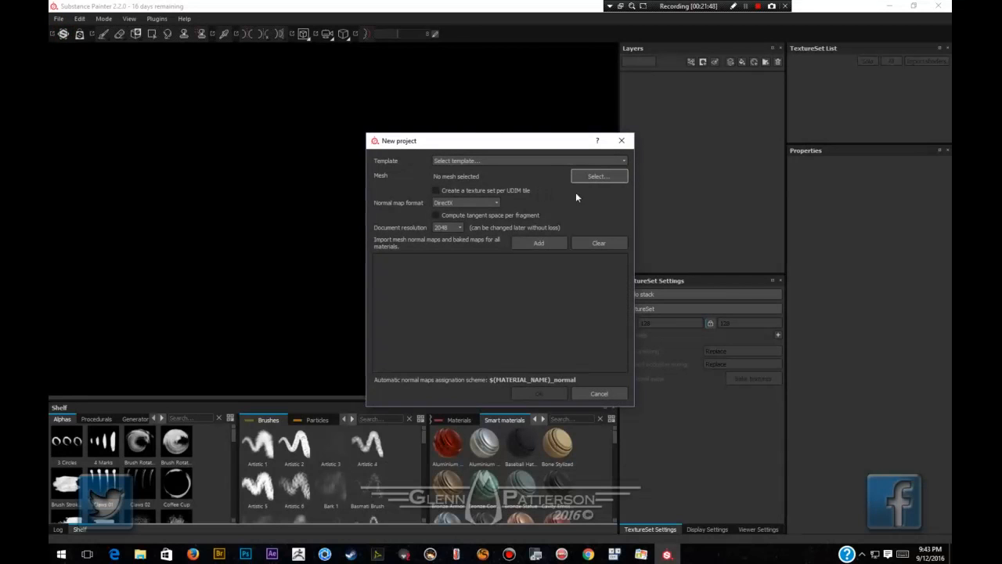
{"action": "left_click", "coordinate": [597, 176]}
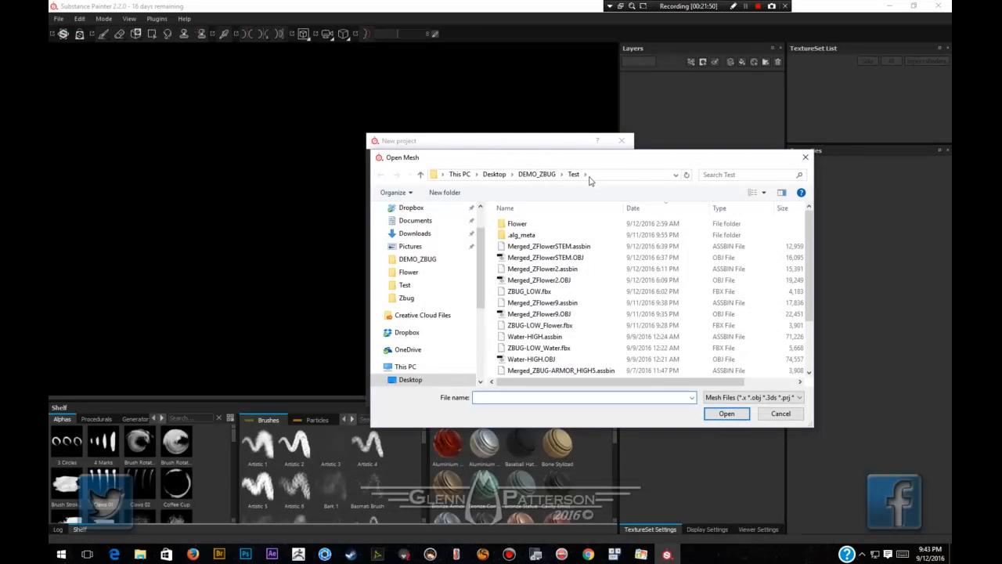
{"action": "left_click", "coordinate": [548, 175]}
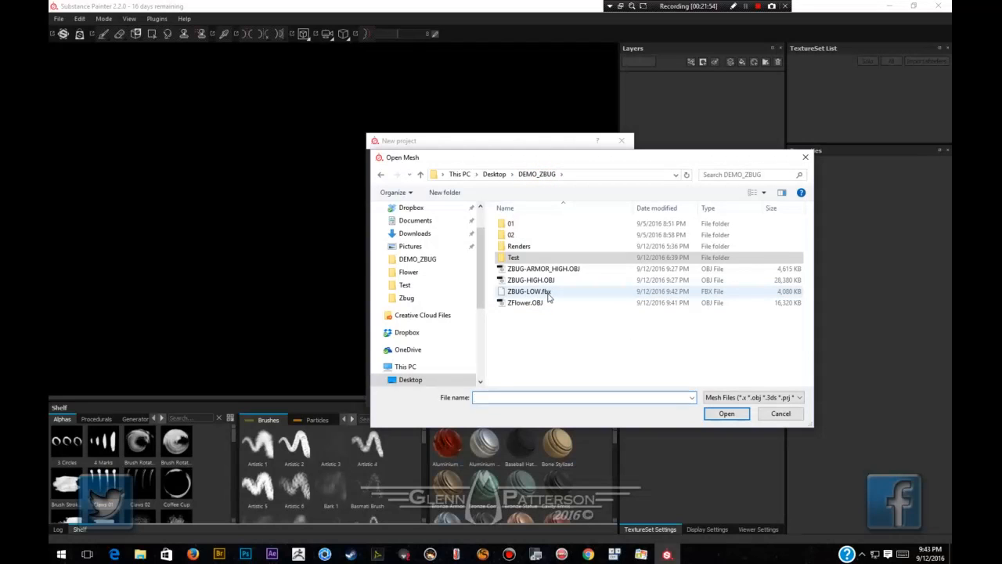
{"action": "double_click", "coordinate": [504, 294]}
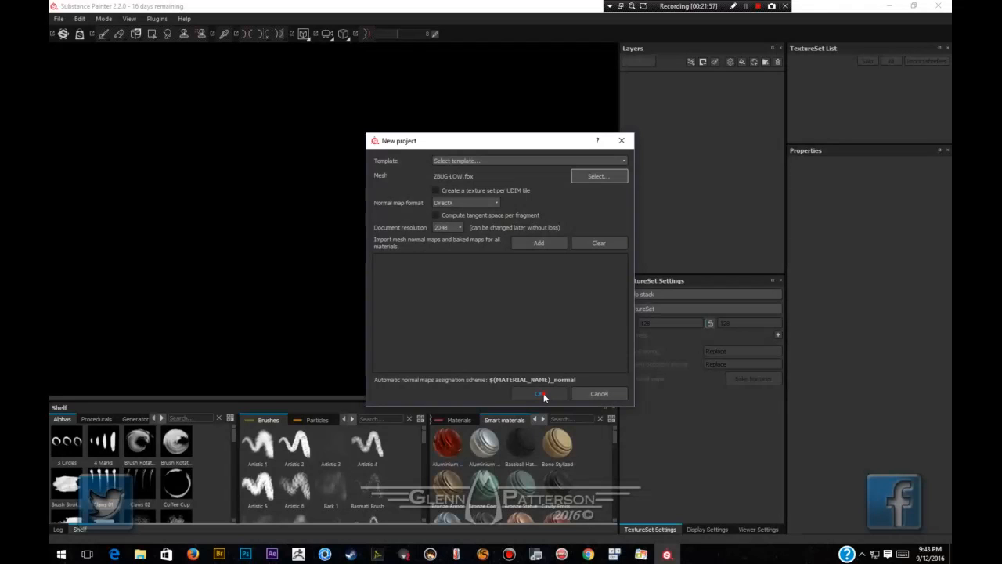
{"action": "left_click", "coordinate": [543, 393]}
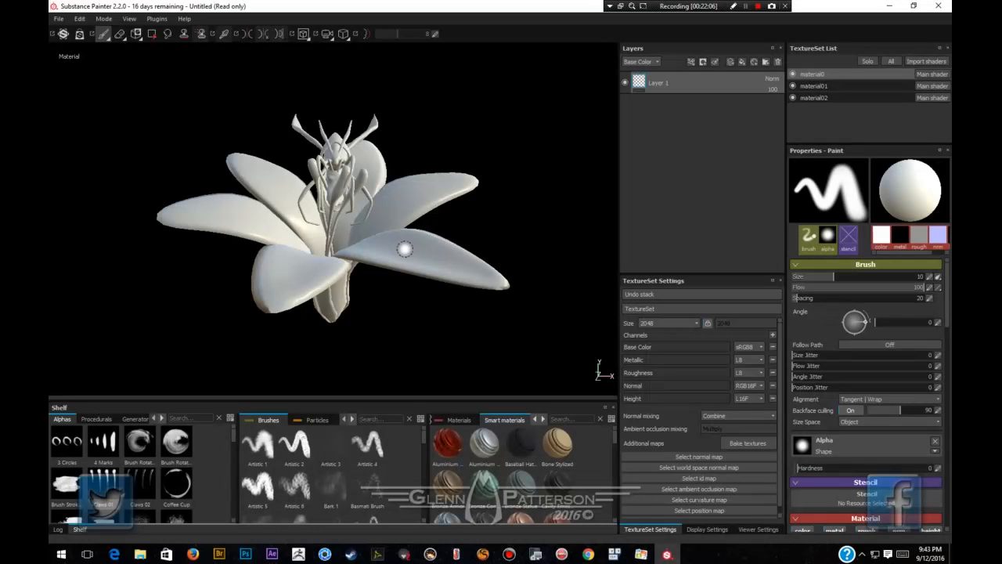
Inspect the imported insect and flower from several angles, from the whole flower to a close-up of the insect.
{"action": "left_click_drag", "start_coordinate": [404, 248], "coordinate": [313, 290], "text": "alt"}
{"action": "right_click_drag", "start_coordinate": [305, 270], "coordinate": [358, 197], "text": "alt"}
{"action": "mouse_move", "coordinate": [397, 249]}
{"action": "left_mouse_down", "text": "alt"}
{"action": "mouse_move", "coordinate": [522, 255]}
{"action": "mouse_move", "coordinate": [436, 262]}
{"action": "mouse_move", "coordinate": [329, 224]}
{"action": "mouse_move", "coordinate": [358, 262]}
{"action": "mouse_move", "coordinate": [391, 258]}
{"action": "left_mouse_up", "text": "alt"}
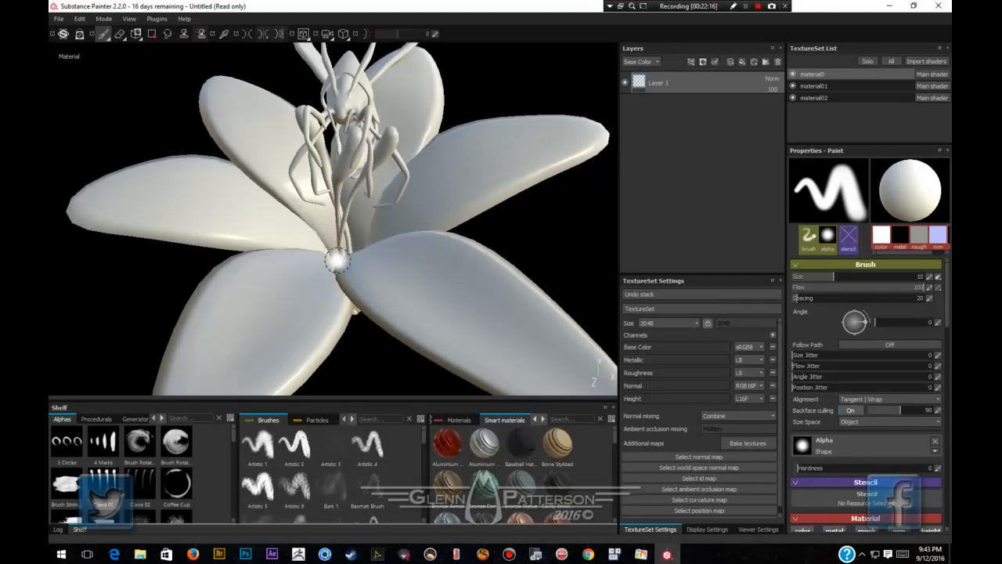
{"action": "mouse_move", "coordinate": [411, 296]}
{"action": "left_mouse_down", "text": "alt"}
{"action": "mouse_move", "coordinate": [404, 282]}
{"action": "mouse_move", "coordinate": [517, 264]}
{"action": "mouse_move", "coordinate": [492, 279]}
{"action": "mouse_move", "coordinate": [371, 288]}
{"action": "mouse_move", "coordinate": [399, 284]}
{"action": "left_mouse_up", "text": "alt"}
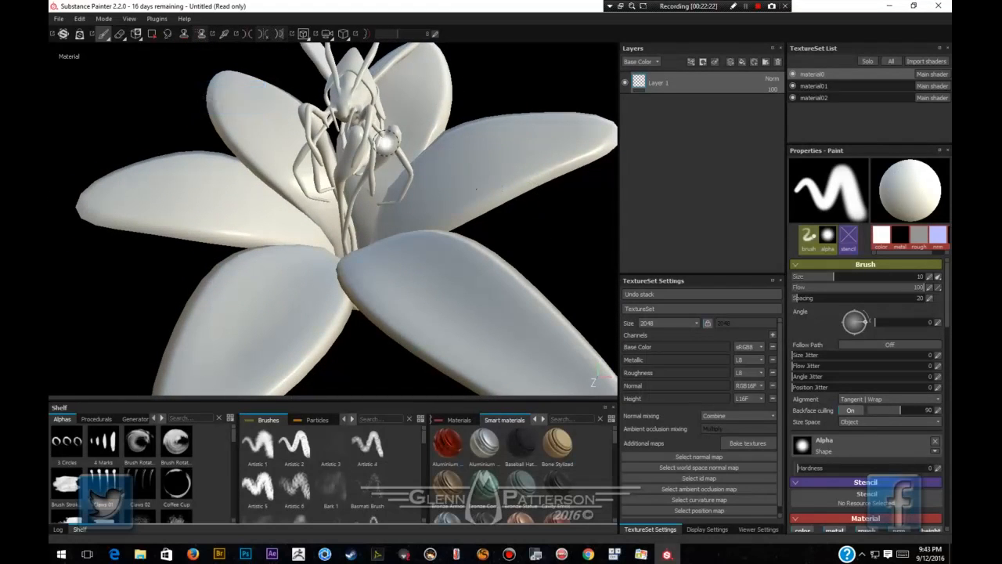
{"action": "scroll", "coordinate": [384, 146], "scroll_direction": "up", "scroll_amount": 5}
{"action": "scroll", "coordinate": [479, 180], "scroll_direction": "down", "scroll_amount": 2}
{"action": "mouse_move", "coordinate": [474, 135]}
{"action": "left_mouse_down", "text": "alt"}
{"action": "mouse_move", "coordinate": [463, 177]}
{"action": "mouse_move", "coordinate": [467, 266]}
{"action": "mouse_move", "coordinate": [397, 256]}
{"action": "mouse_move", "coordinate": [450, 252]}
{"action": "left_mouse_up", "text": "alt"}
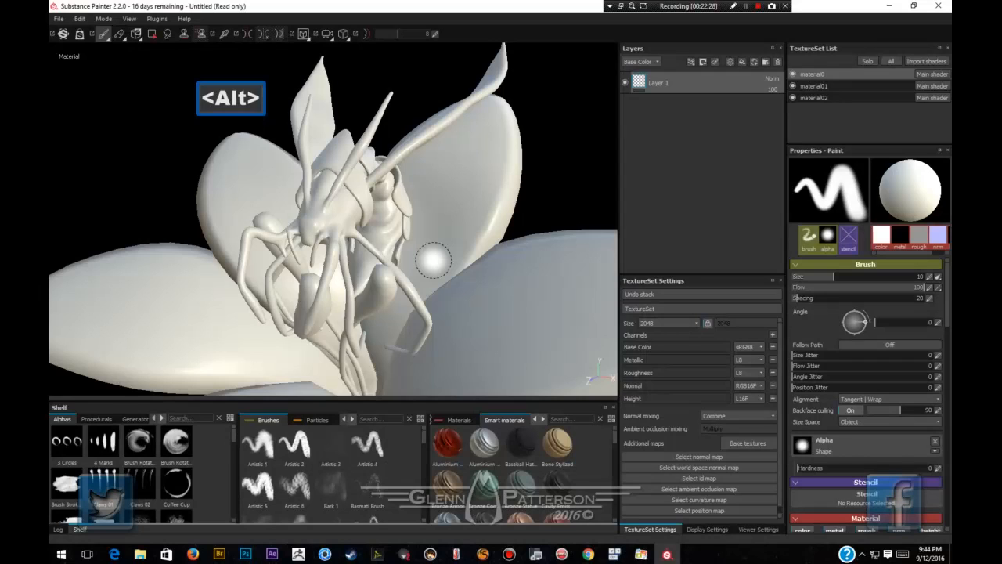
Go through the layer stacks of the texture sets material01 and material02, ending with material0 active.
{"action": "left_click", "coordinate": [814, 87]}
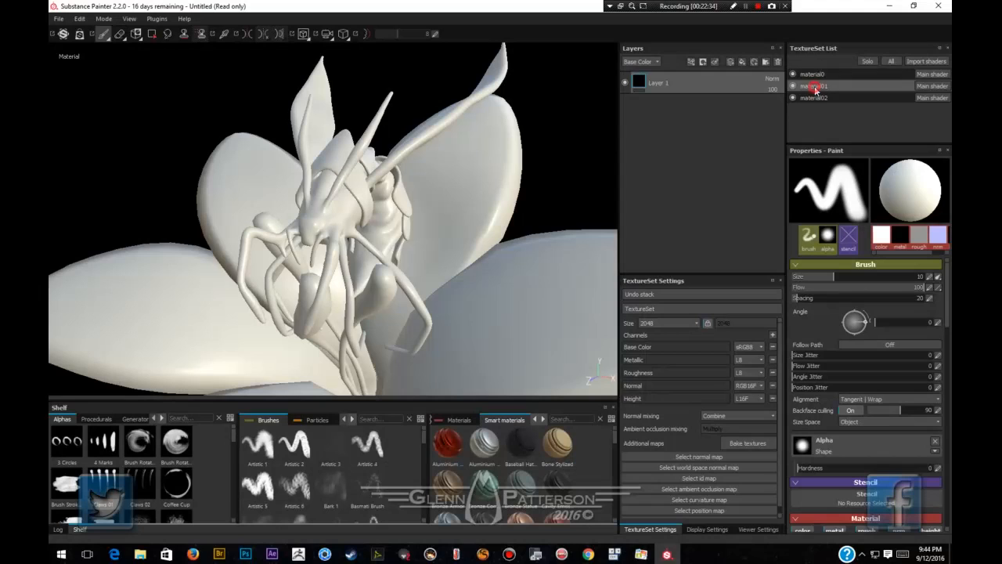
{"action": "left_click", "coordinate": [814, 98]}
{"action": "left_click", "coordinate": [814, 75]}
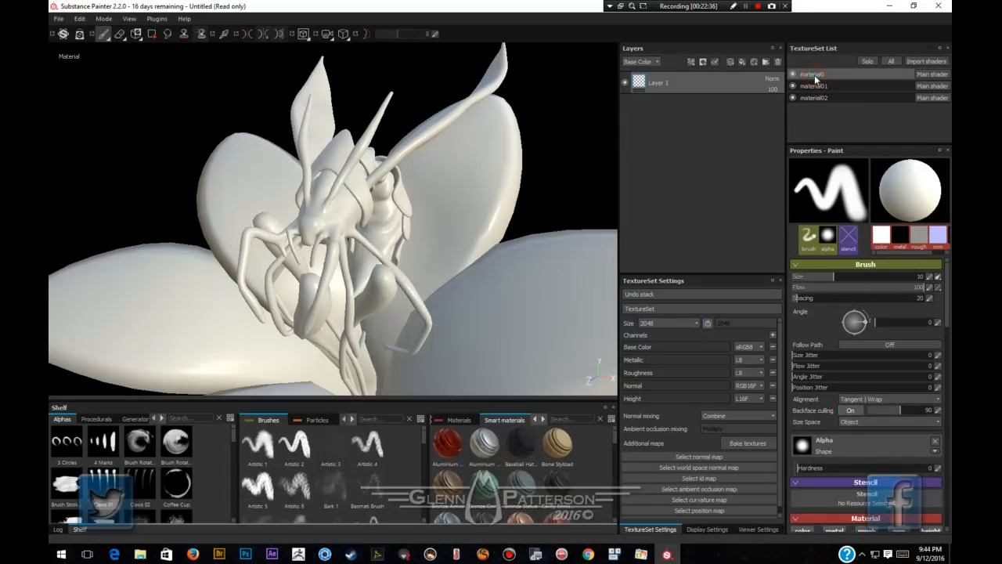
{"action": "left_click", "coordinate": [814, 86]}
{"action": "left_click", "coordinate": [814, 97]}
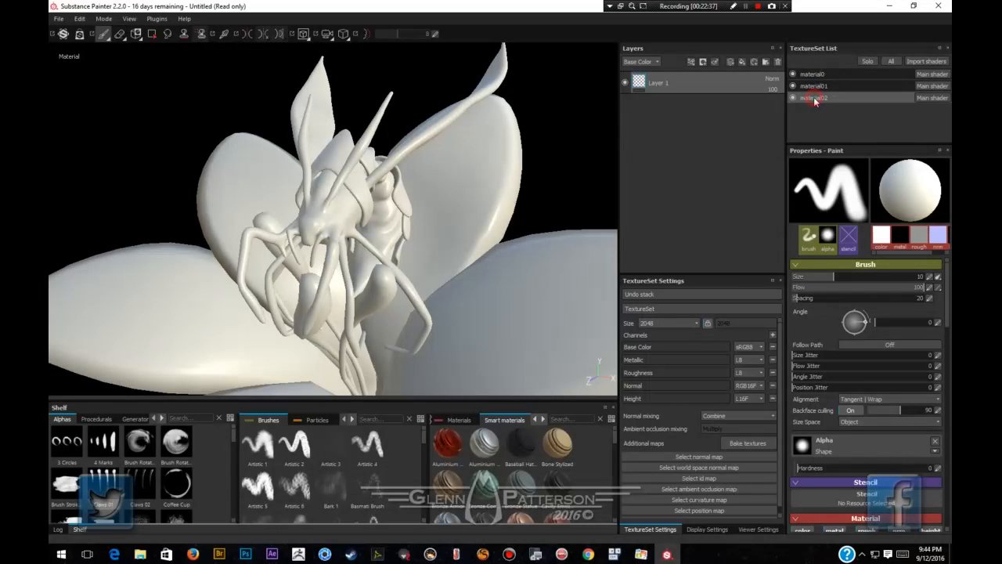
{"action": "left_click", "coordinate": [814, 74]}
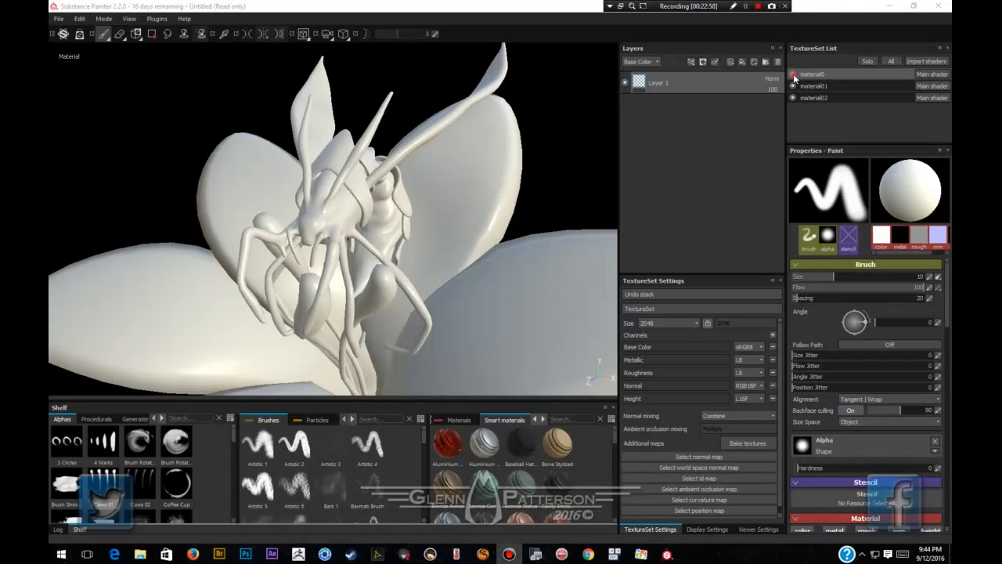
Hide and show material0, material01 and material02 in turn to check which part of the model each covers.
{"action": "left_click", "coordinate": [793, 74]}
{"action": "left_click", "coordinate": [793, 74]}
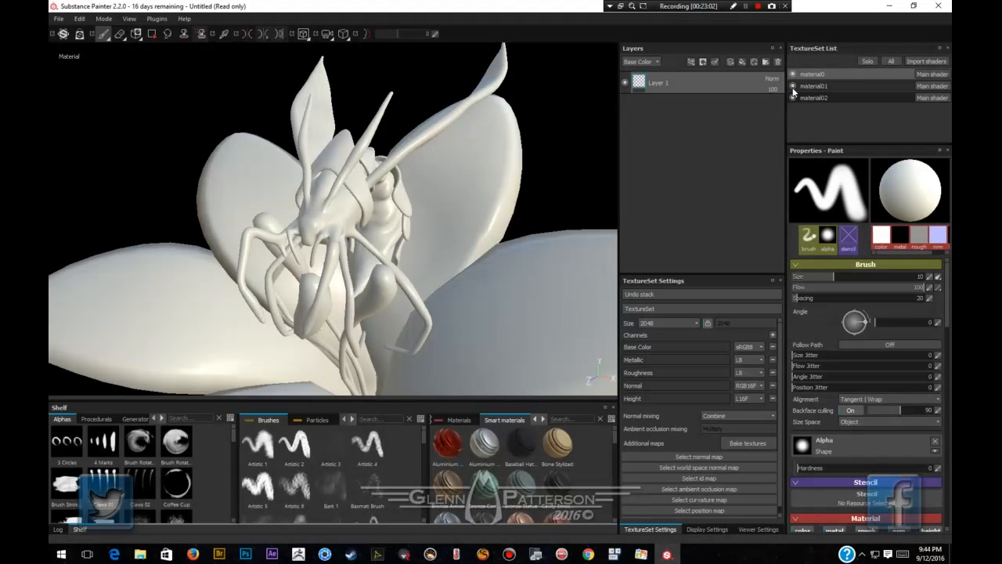
{"action": "left_click", "coordinate": [793, 86]}
{"action": "left_click", "coordinate": [793, 86]}
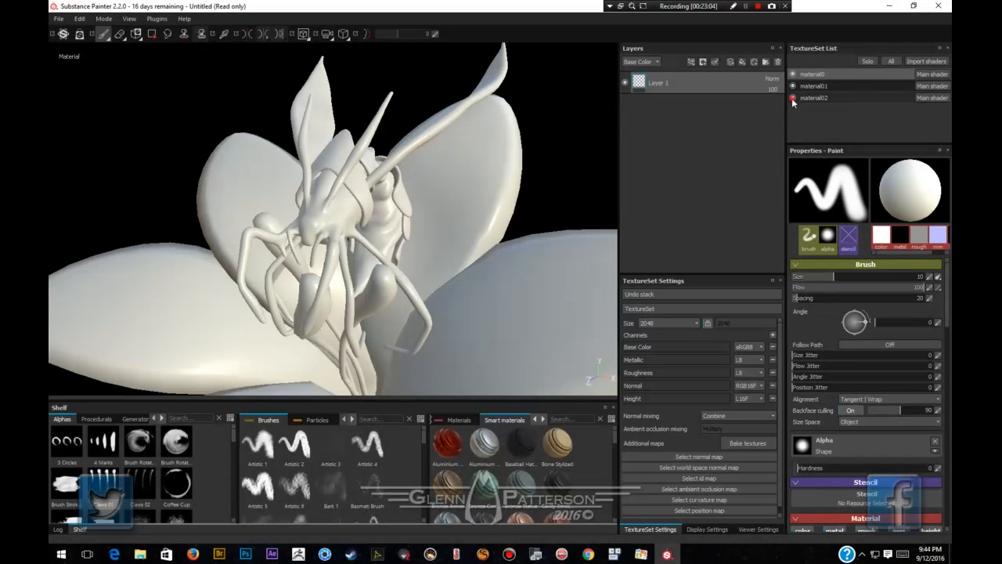
{"action": "left_click", "coordinate": [793, 98]}
{"action": "left_click", "coordinate": [793, 98]}
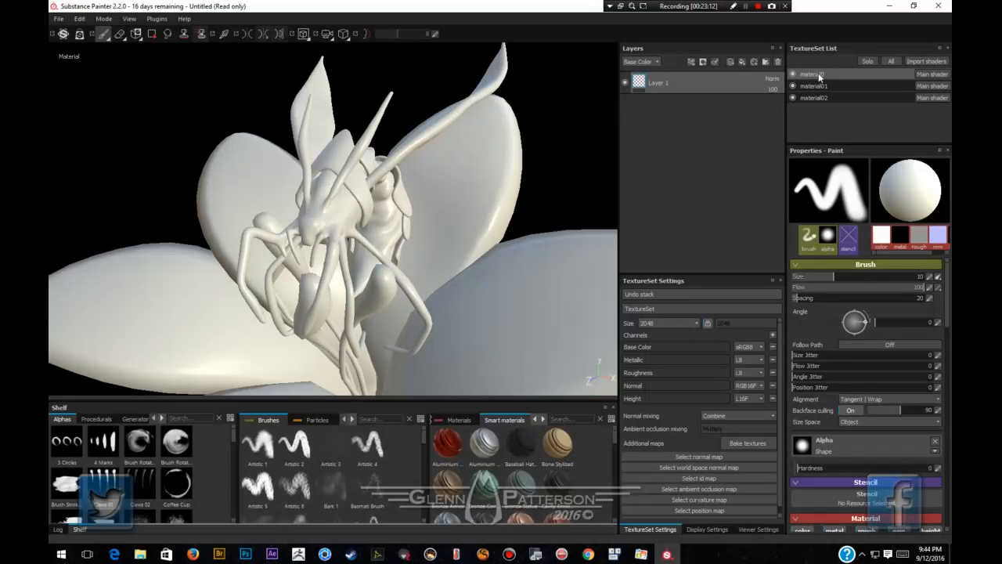
Set up texture baking for the material0 texture set with an output size of 4096x4096.
{"action": "left_click", "coordinate": [819, 73]}
{"action": "scroll", "coordinate": [350, 200], "scroll_direction": "up", "scroll_amount": 2}
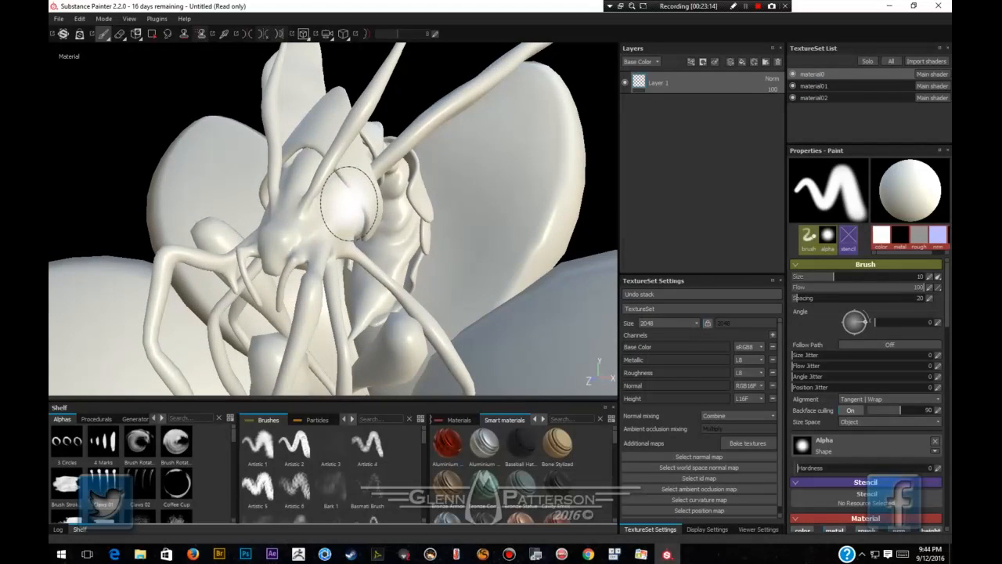
{"action": "left_click", "coordinate": [747, 443]}
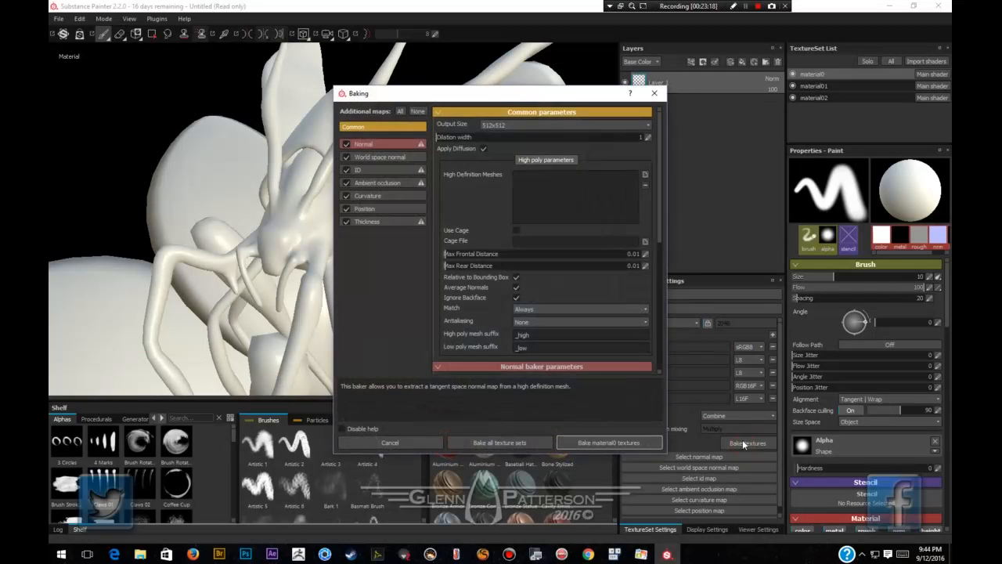
{"action": "left_click", "coordinate": [498, 125]}
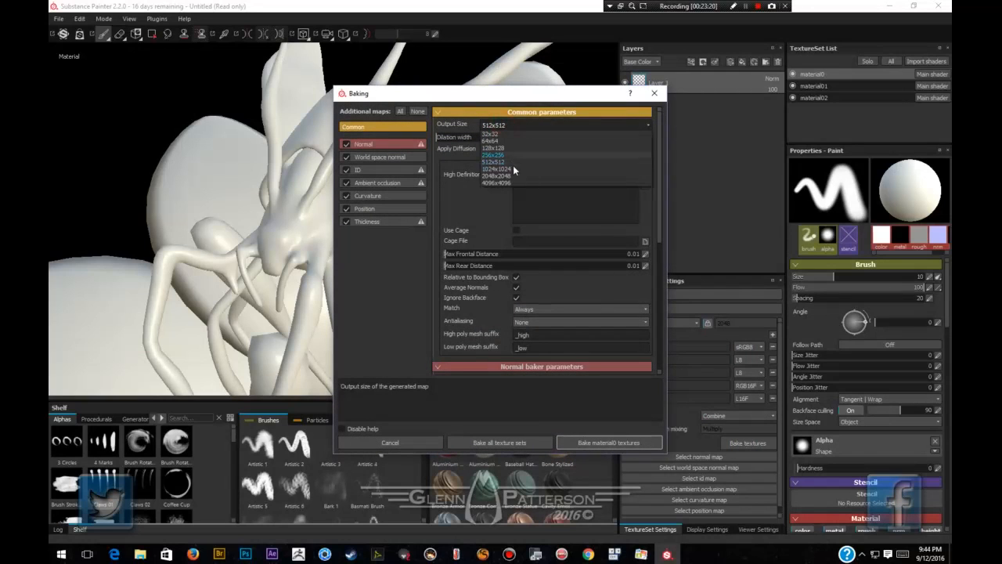
{"action": "left_click", "coordinate": [500, 184]}
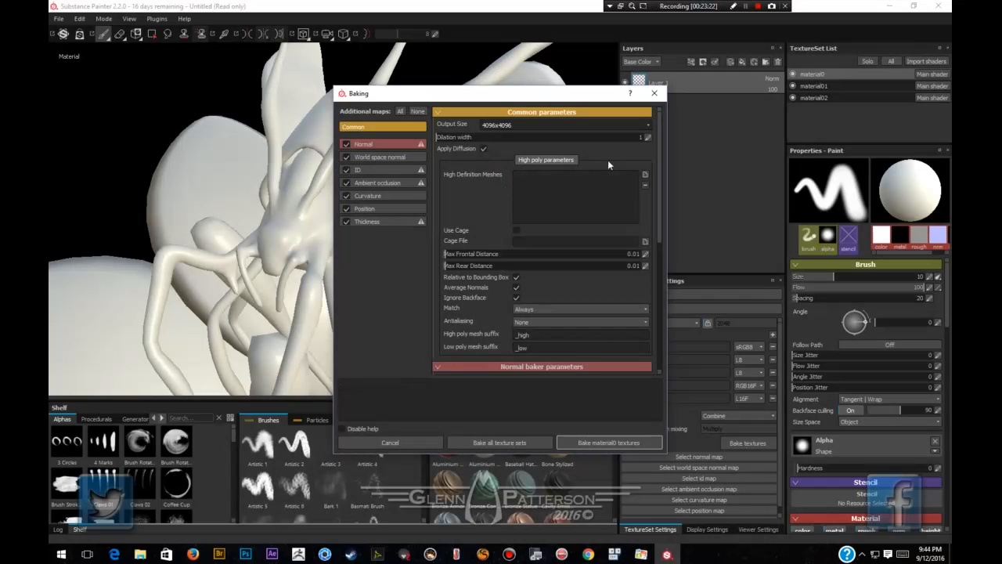
Set the ID map's color source to Mesh ID and exclude the Thickness map from the bake.
{"action": "left_click", "coordinate": [377, 167]}
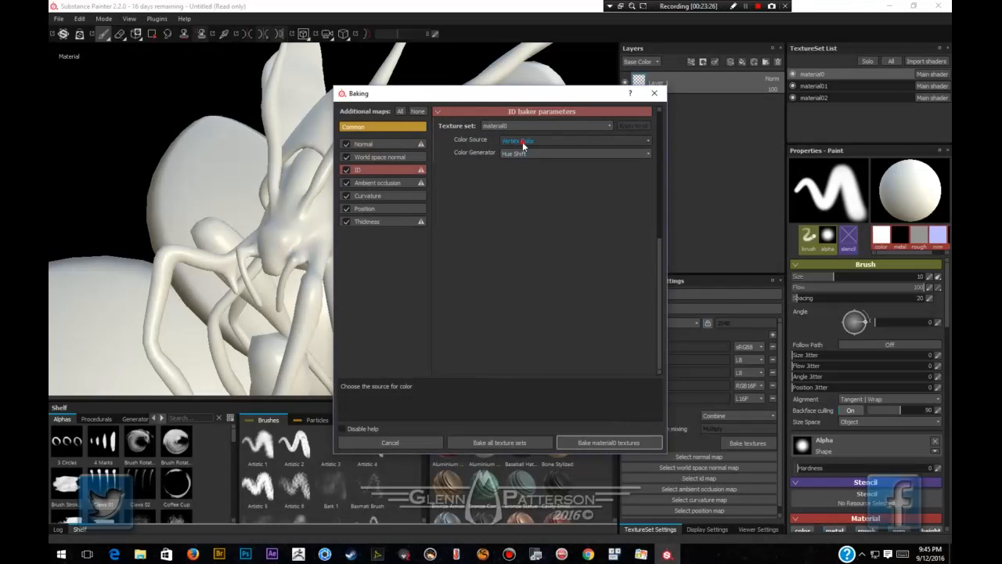
{"action": "left_click", "coordinate": [523, 142]}
{"action": "left_click", "coordinate": [514, 167]}
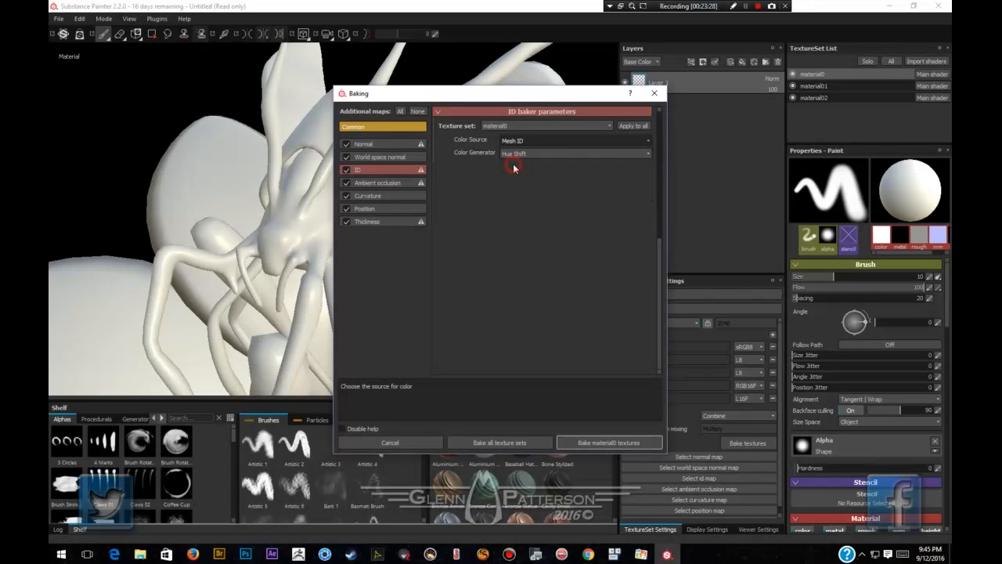
{"action": "left_click", "coordinate": [346, 223]}
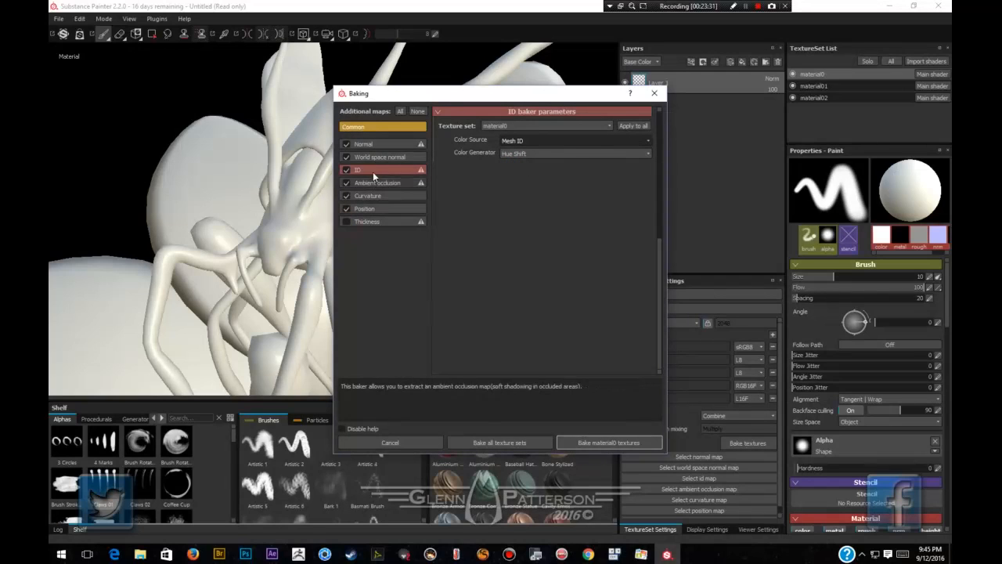
Set the antialiasing in the common baking parameters to Subsampling 2x2.
{"action": "left_click", "coordinate": [378, 129]}
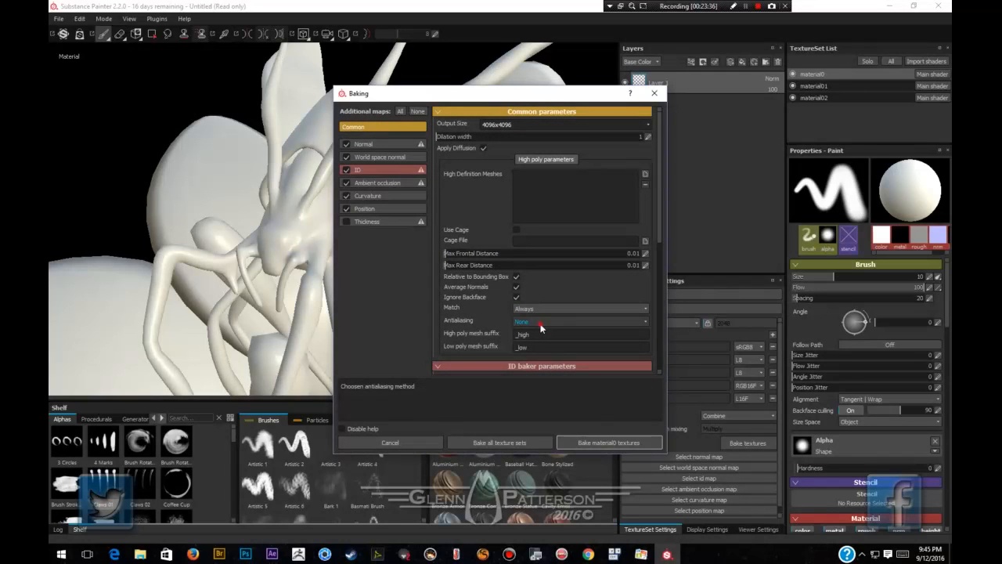
{"action": "left_click", "coordinate": [541, 323]}
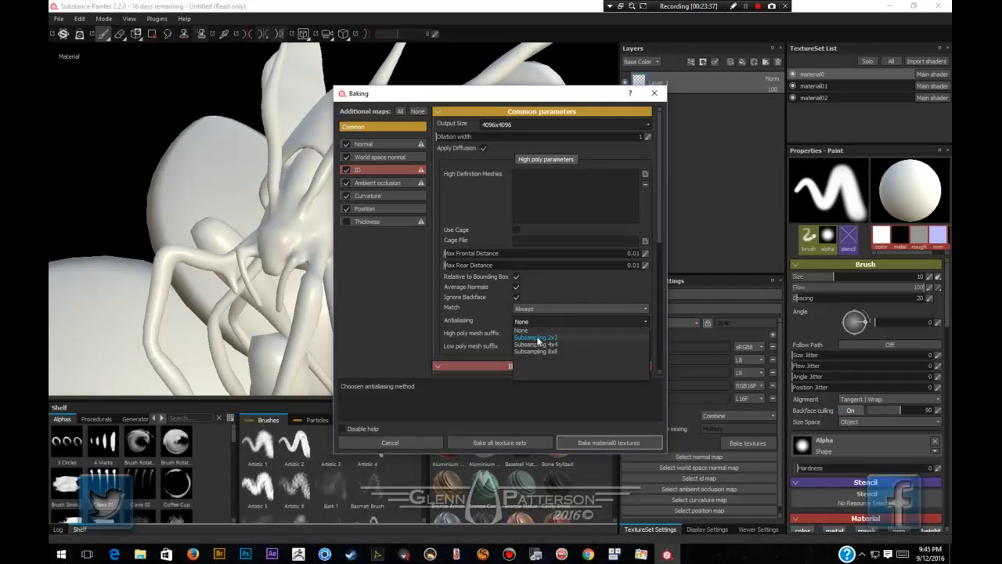
{"action": "left_click", "coordinate": [535, 338]}
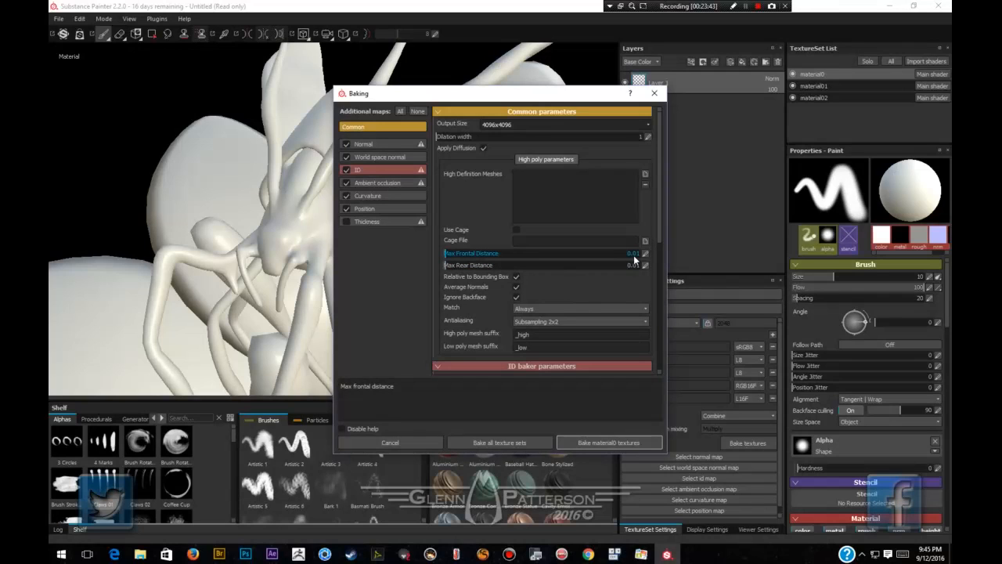
Load ZBUG-HIGH.OBJ as the high definition mesh and bake the material0 textures.
{"action": "left_click", "coordinate": [645, 175]}
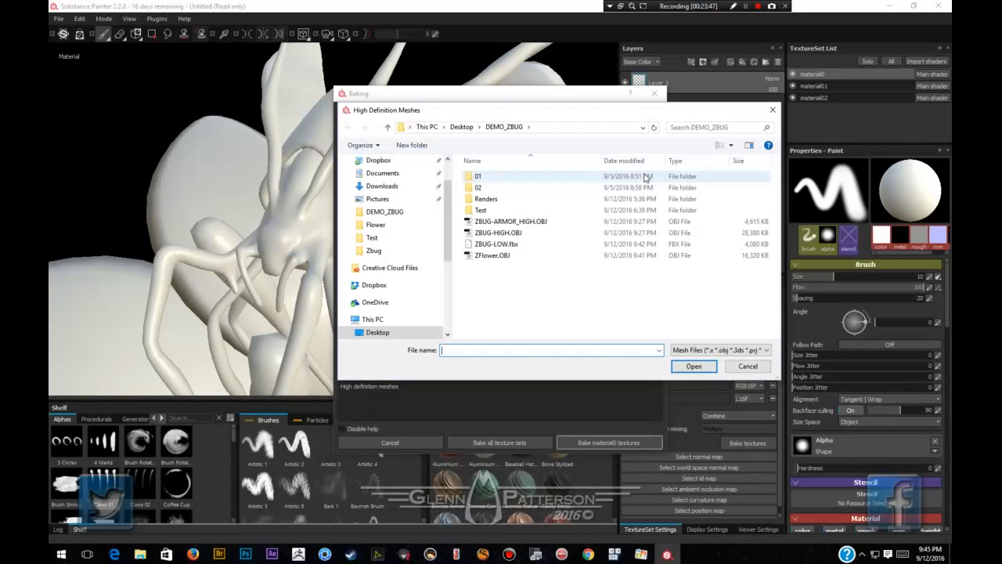
{"action": "left_click", "coordinate": [493, 232]}
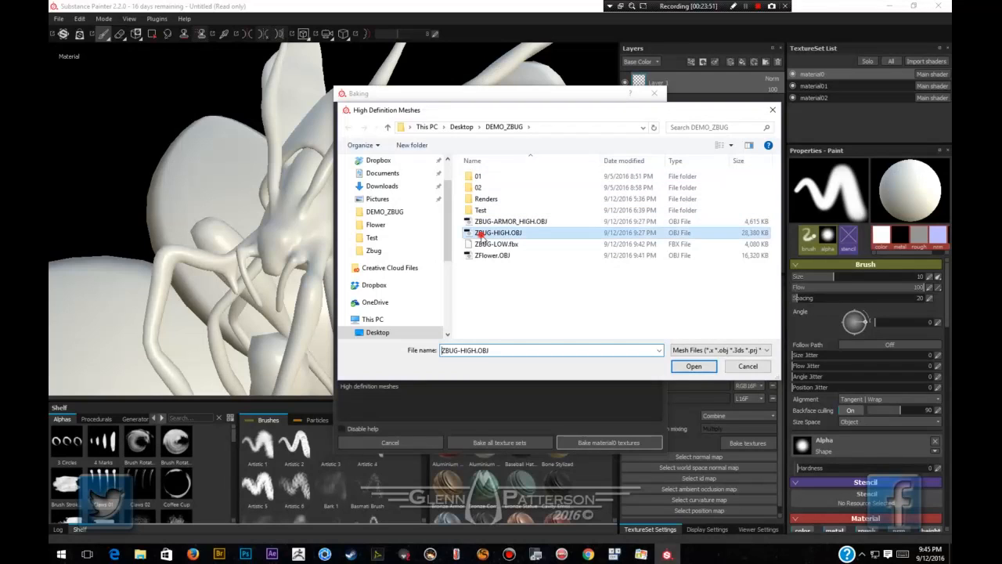
{"action": "left_click", "coordinate": [689, 367]}
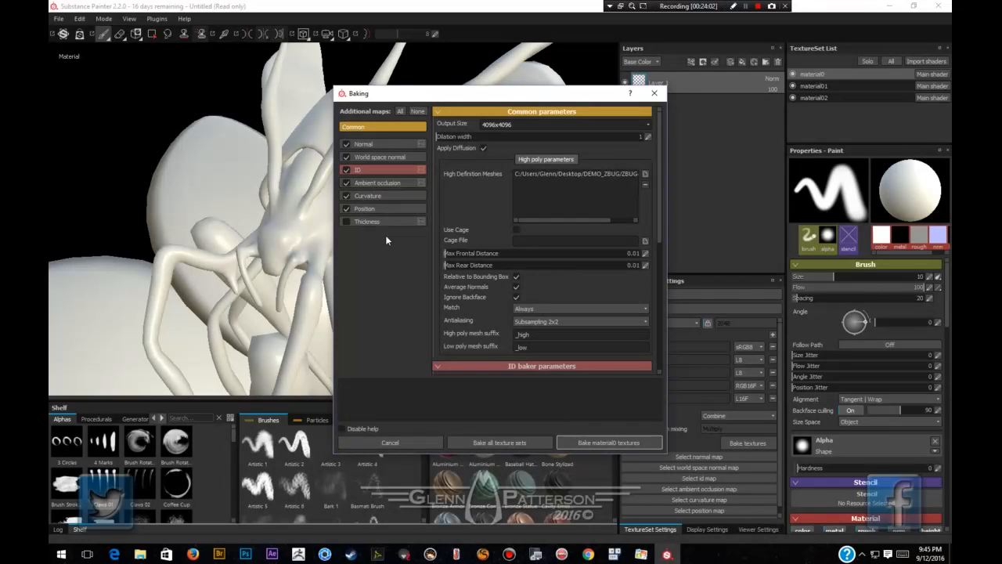
{"action": "left_click", "coordinate": [615, 443]}
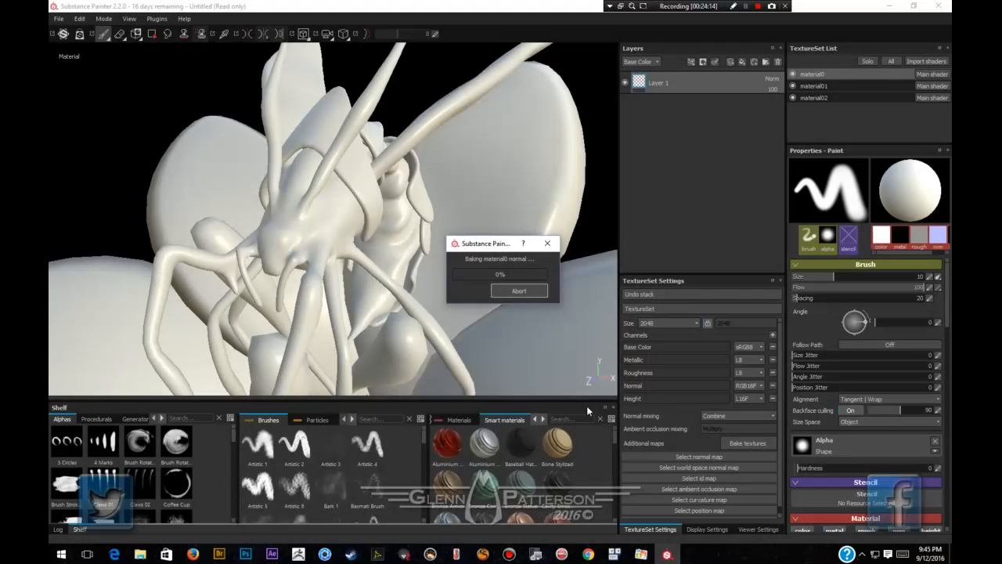
{"action": "key", "text": "F9"}
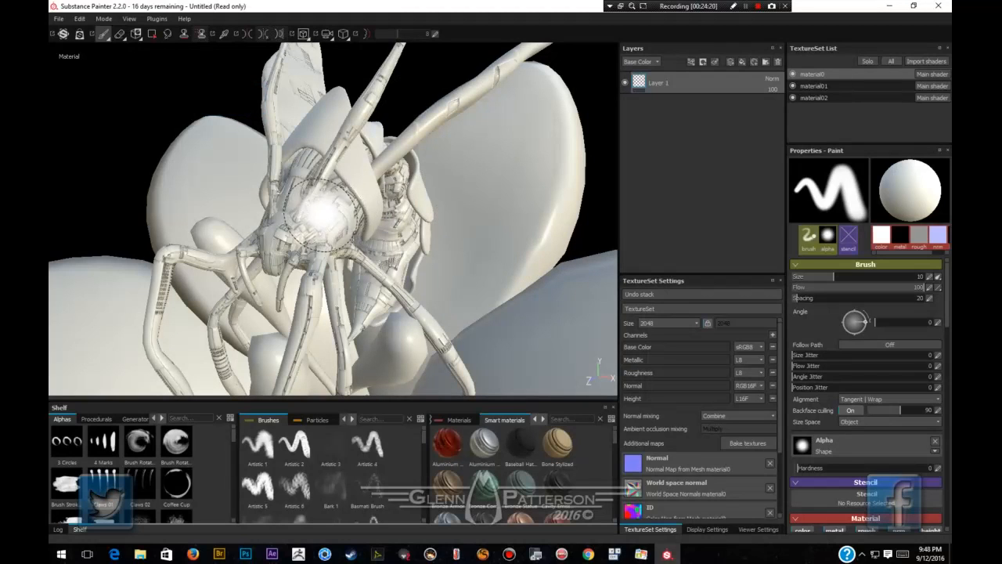
Set up baking for the material01 texture set, replacing the listed high definition mesh with ZBUG-ARMOR_HIGH.OBJ.
{"action": "mouse_move", "coordinate": [324, 222]}
{"action": "right_mouse_down", "text": "alt"}
{"action": "mouse_move", "coordinate": [314, 235]}
{"action": "mouse_move", "coordinate": [324, 250]}
{"action": "right_mouse_up", "text": "alt"}
{"action": "mouse_move", "coordinate": [546, 292]}
{"action": "left_mouse_down", "text": "alt"}
{"action": "mouse_move", "coordinate": [504, 280]}
{"action": "mouse_move", "coordinate": [566, 295]}
{"action": "mouse_move", "coordinate": [477, 290]}
{"action": "mouse_move", "coordinate": [577, 329]}
{"action": "mouse_move", "coordinate": [447, 295]}
{"action": "mouse_move", "coordinate": [498, 290]}
{"action": "left_mouse_up", "text": "alt"}
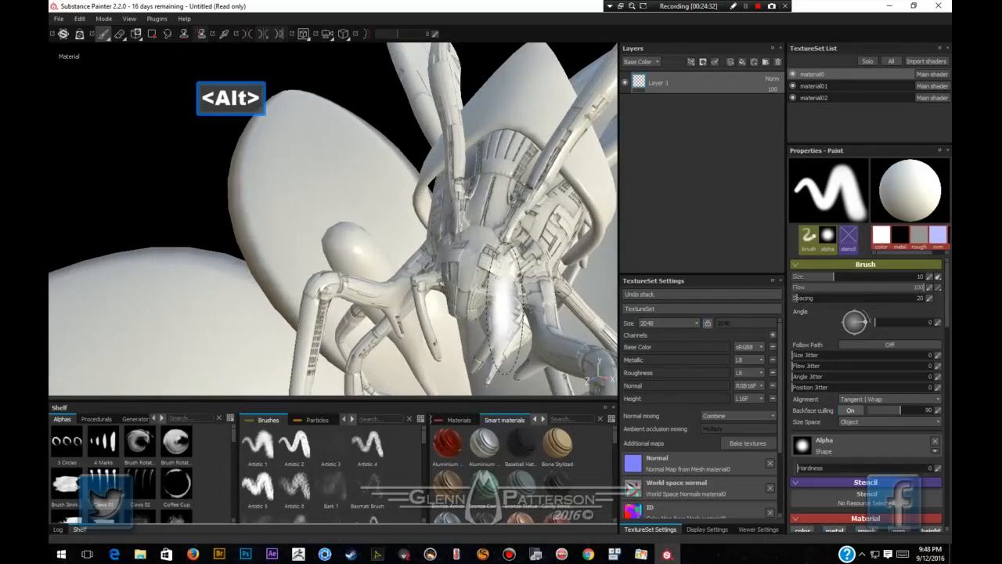
{"action": "right_click_drag", "start_coordinate": [498, 290], "coordinate": [537, 300], "text": "alt"}
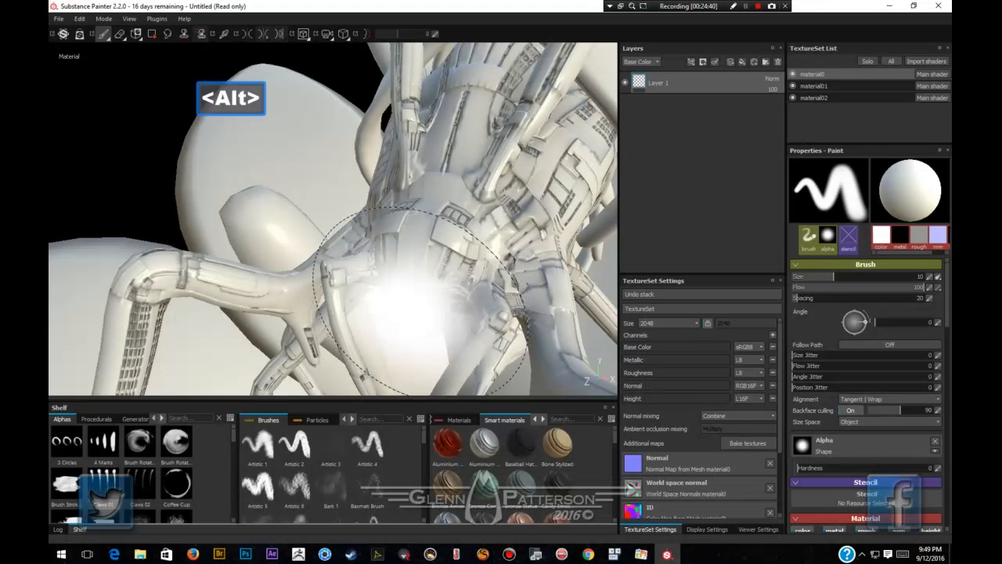
{"action": "mouse_move", "coordinate": [439, 305]}
{"action": "left_mouse_down", "text": "alt"}
{"action": "mouse_move", "coordinate": [325, 298]}
{"action": "mouse_move", "coordinate": [417, 312]}
{"action": "mouse_move", "coordinate": [407, 231]}
{"action": "mouse_move", "coordinate": [306, 259]}
{"action": "mouse_move", "coordinate": [336, 253]}
{"action": "mouse_move", "coordinate": [353, 278]}
{"action": "left_mouse_up", "text": "alt"}
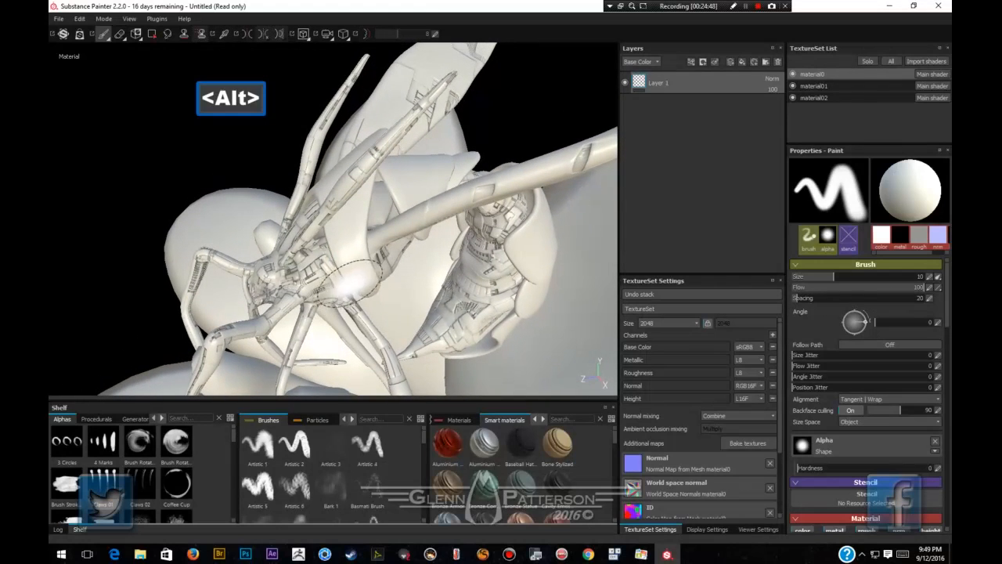
{"action": "left_click", "coordinate": [848, 86]}
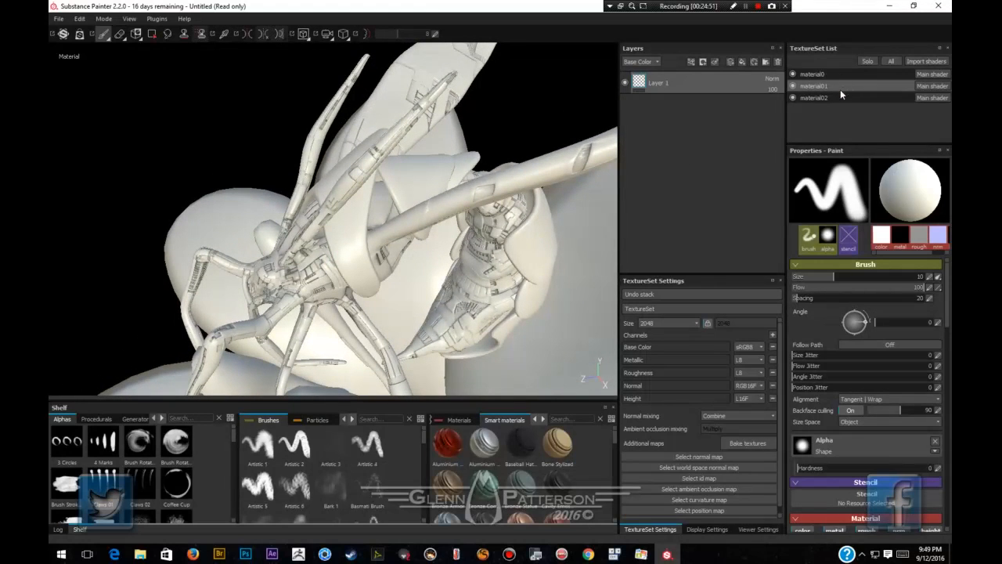
{"action": "left_click", "coordinate": [740, 441]}
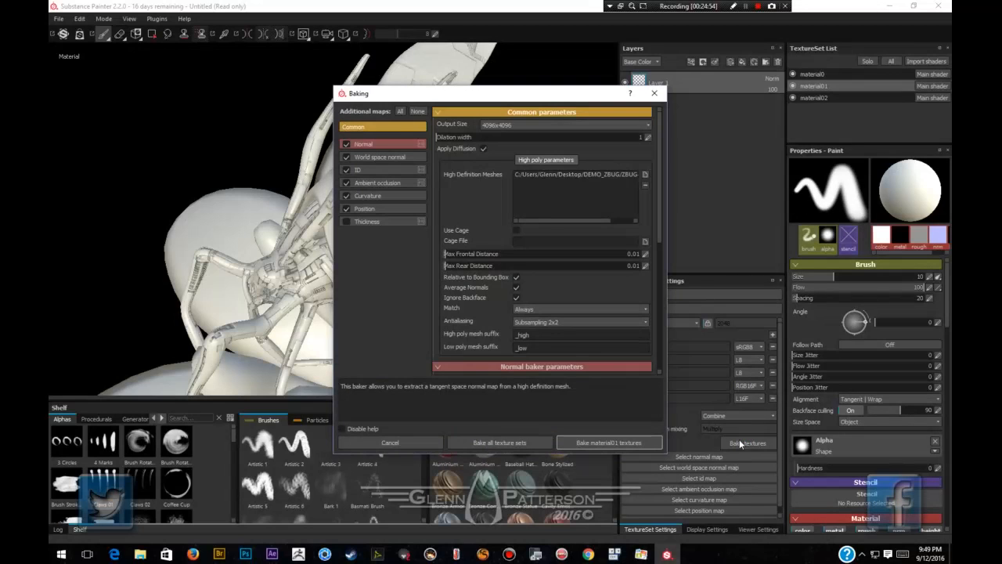
{"action": "left_click", "coordinate": [606, 175]}
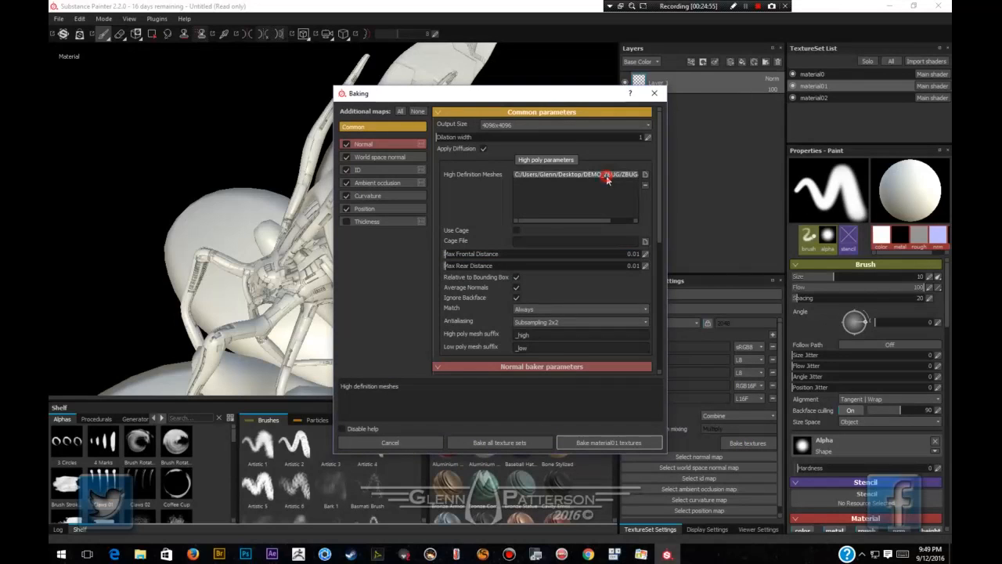
{"action": "left_click", "coordinate": [645, 188]}
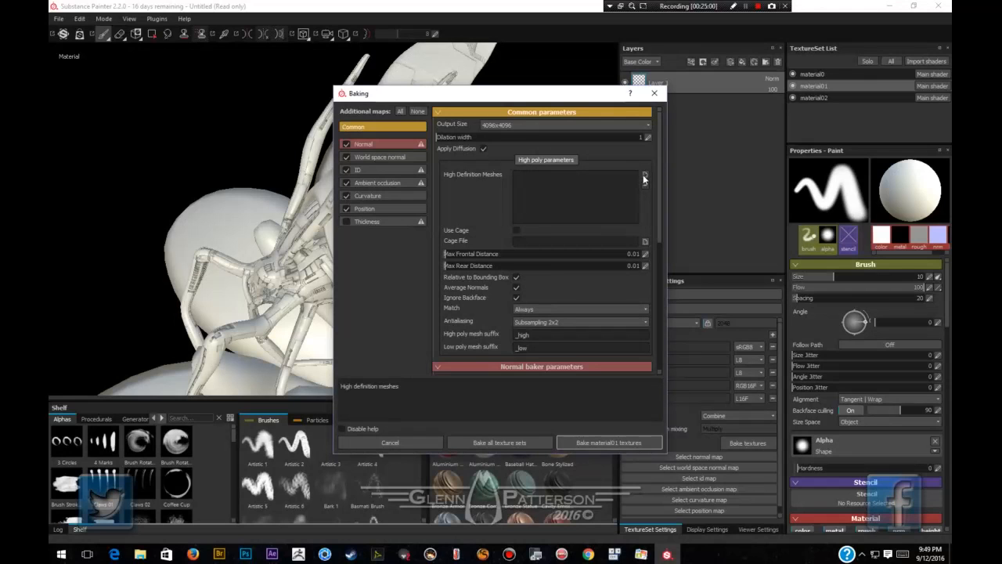
{"action": "left_click", "coordinate": [645, 177]}
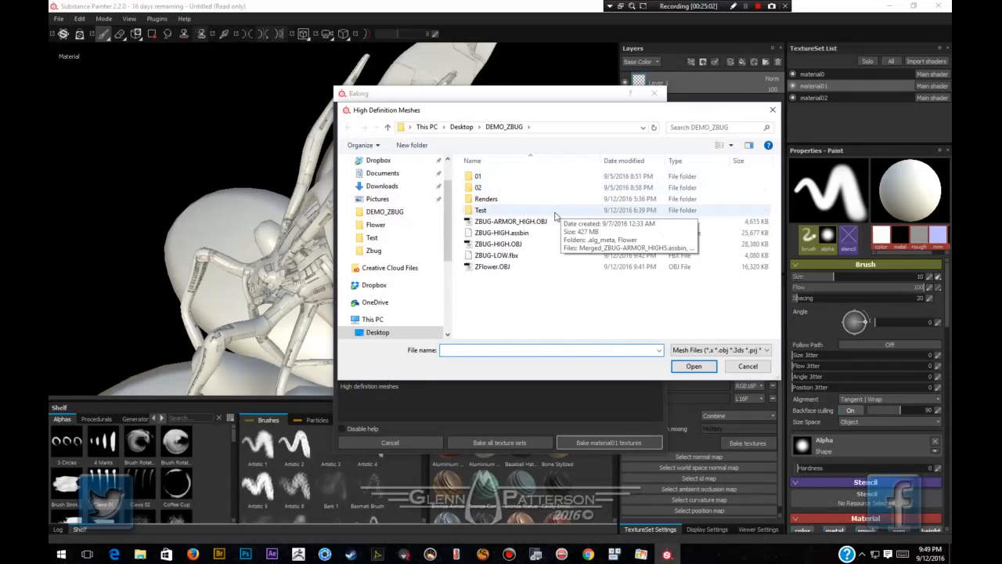
{"action": "double_click", "coordinate": [541, 223]}
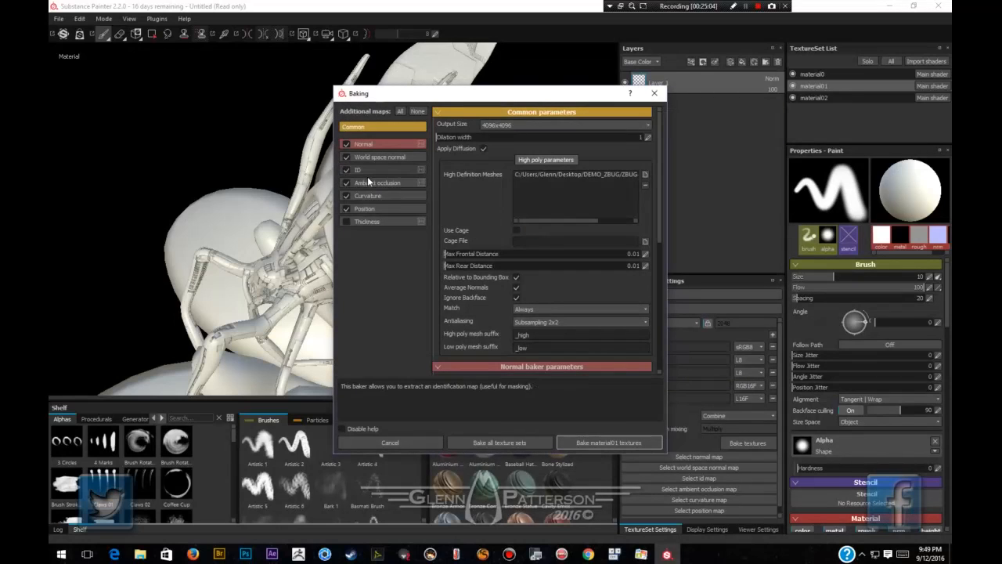
Set the material01 ID map's color source to Mesh ID and bake the material01 textures.
{"action": "left_click", "coordinate": [375, 171]}
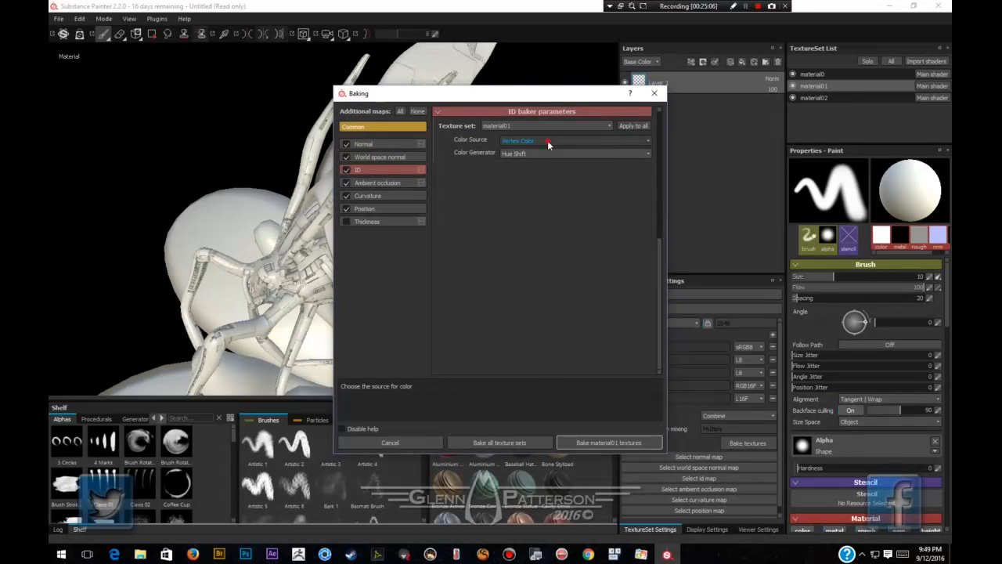
{"action": "left_click", "coordinate": [548, 142]}
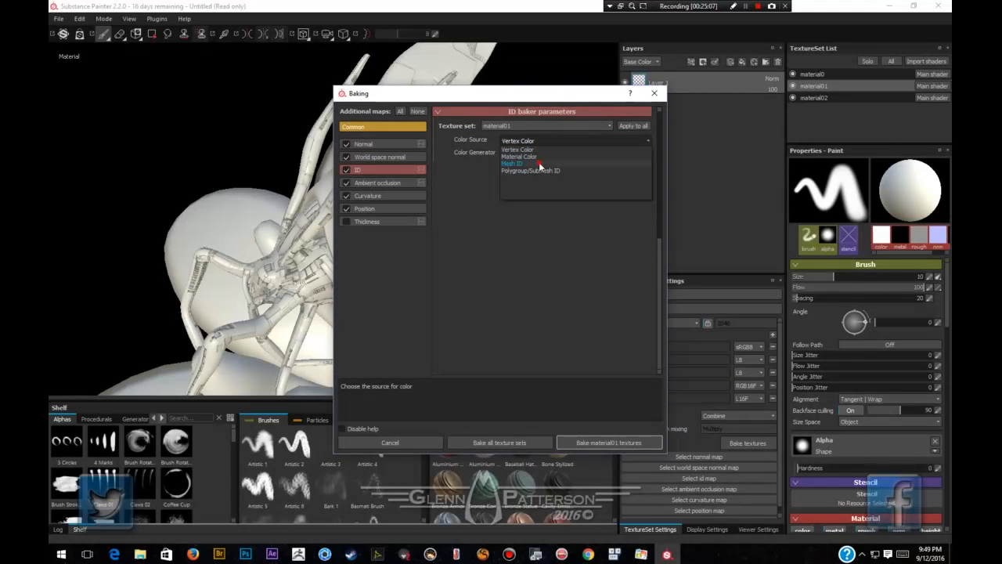
{"action": "left_click", "coordinate": [538, 164]}
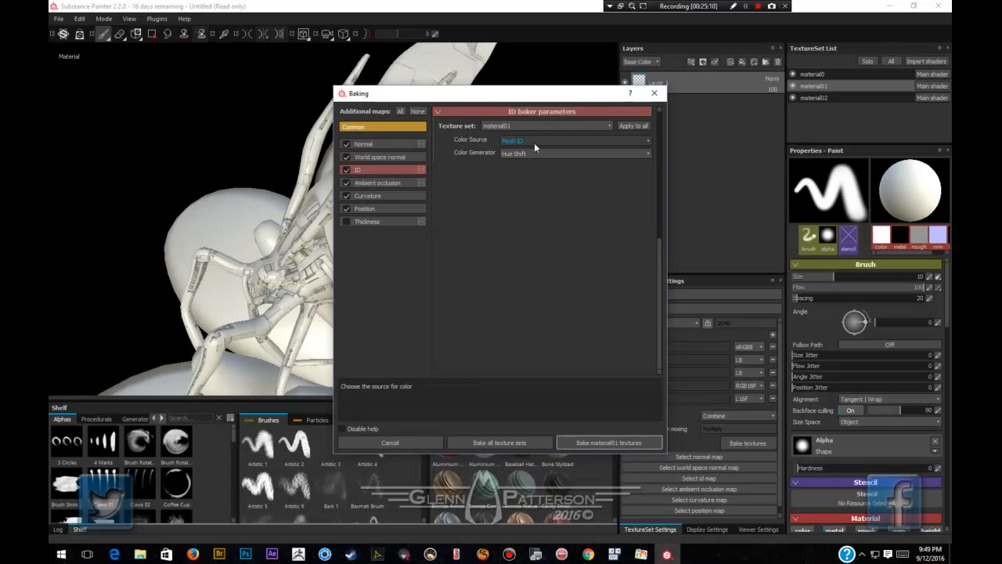
{"action": "left_click", "coordinate": [386, 128]}
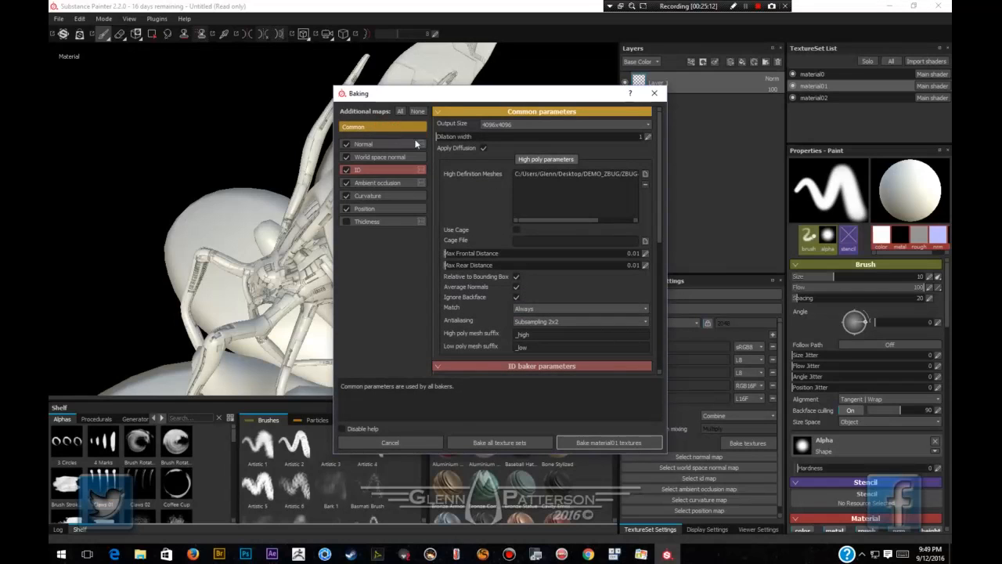
{"action": "left_click", "coordinate": [607, 442]}
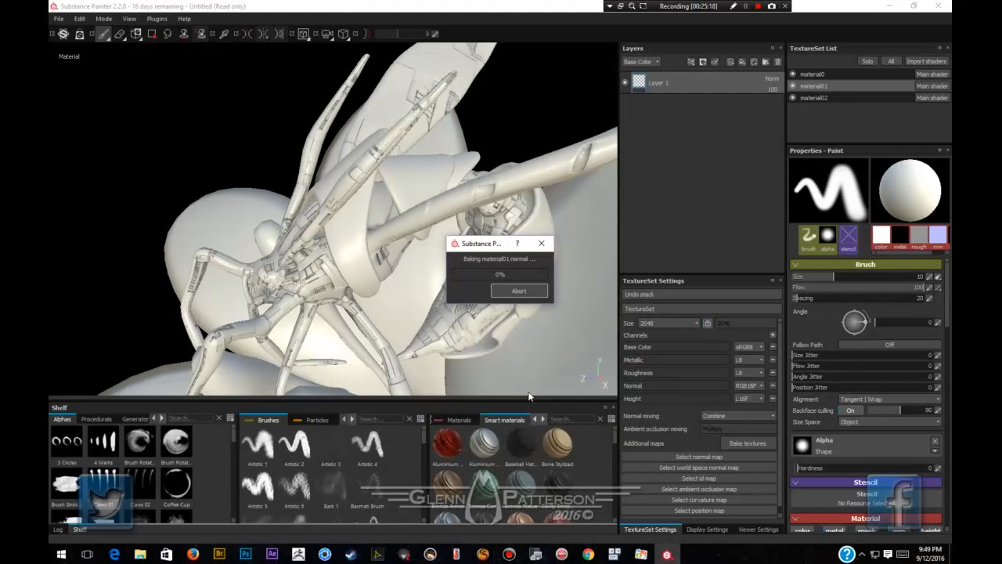
{"action": "key", "text": "F9"}
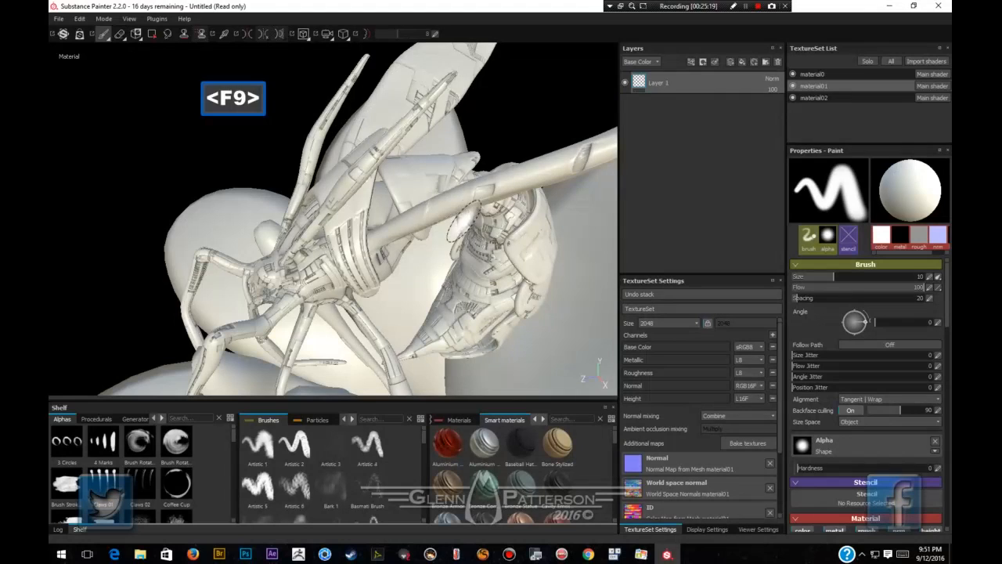
Open the bake settings for the material02 texture set and remove the armor mesh from its high definition meshes.
{"action": "scroll", "coordinate": [464, 221], "scroll_direction": "up", "scroll_amount": 5}
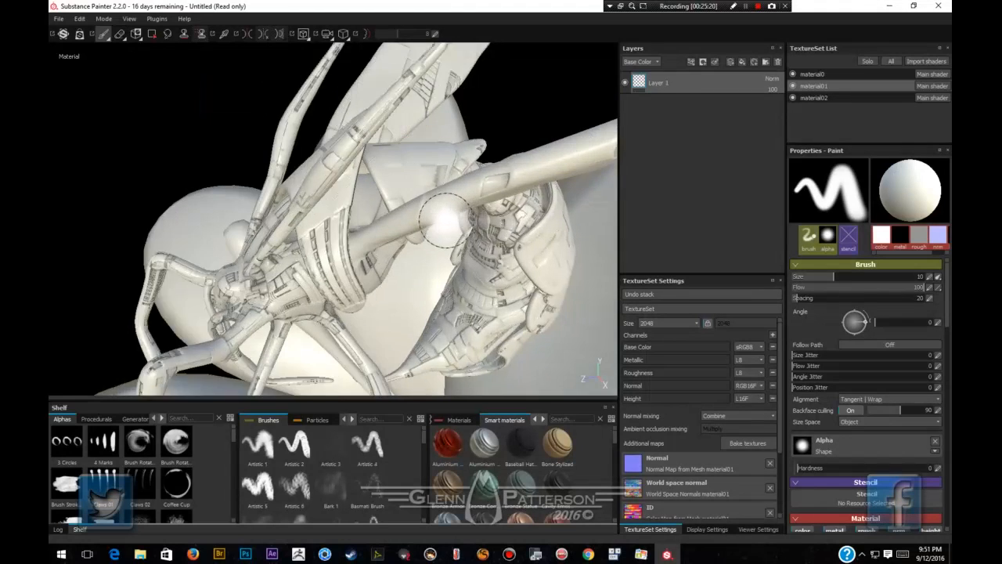
{"action": "scroll", "coordinate": [467, 264], "scroll_direction": "down", "scroll_amount": 2}
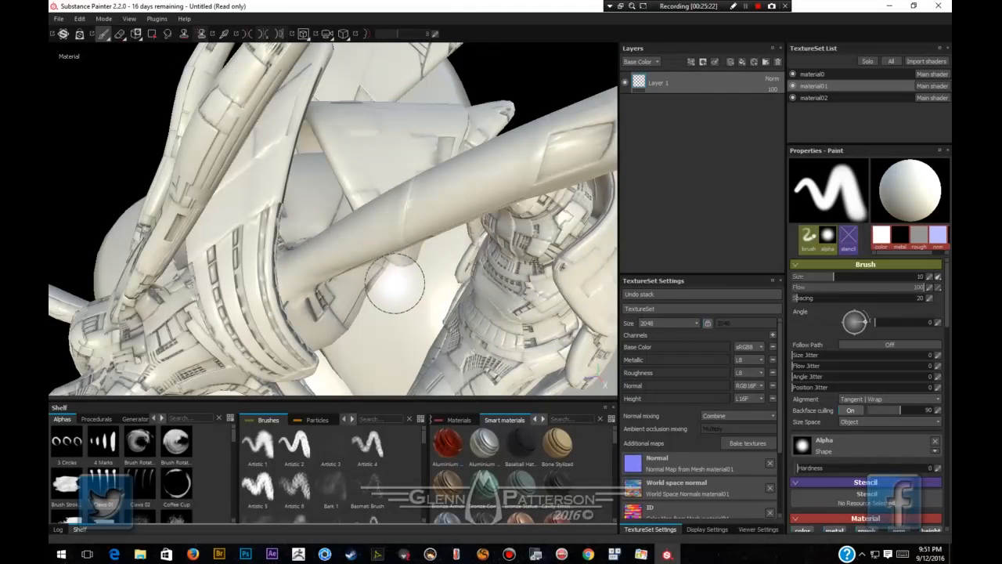
{"action": "left_click_drag", "start_coordinate": [375, 295], "coordinate": [420, 284], "text": "alt"}
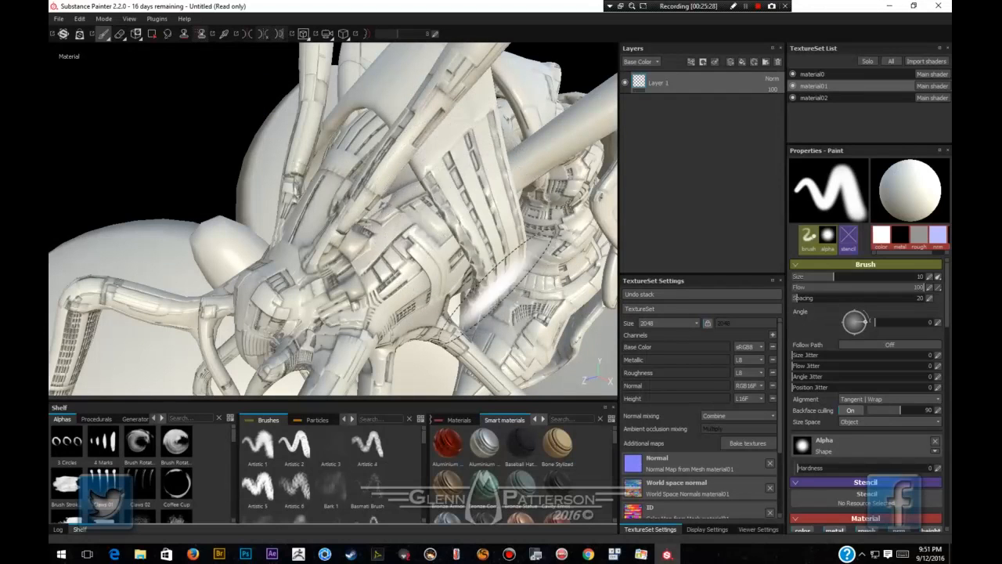
{"action": "mouse_move", "coordinate": [519, 307]}
{"action": "left_mouse_down", "text": "alt"}
{"action": "mouse_move", "coordinate": [338, 291]}
{"action": "mouse_move", "coordinate": [517, 301]}
{"action": "mouse_move", "coordinate": [510, 317]}
{"action": "mouse_move", "coordinate": [477, 307]}
{"action": "mouse_move", "coordinate": [456, 298]}
{"action": "mouse_move", "coordinate": [439, 266]}
{"action": "mouse_move", "coordinate": [502, 304]}
{"action": "mouse_move", "coordinate": [496, 323]}
{"action": "mouse_move", "coordinate": [503, 313]}
{"action": "mouse_move", "coordinate": [403, 282]}
{"action": "mouse_move", "coordinate": [477, 358]}
{"action": "mouse_move", "coordinate": [447, 269]}
{"action": "left_mouse_up", "text": "alt"}
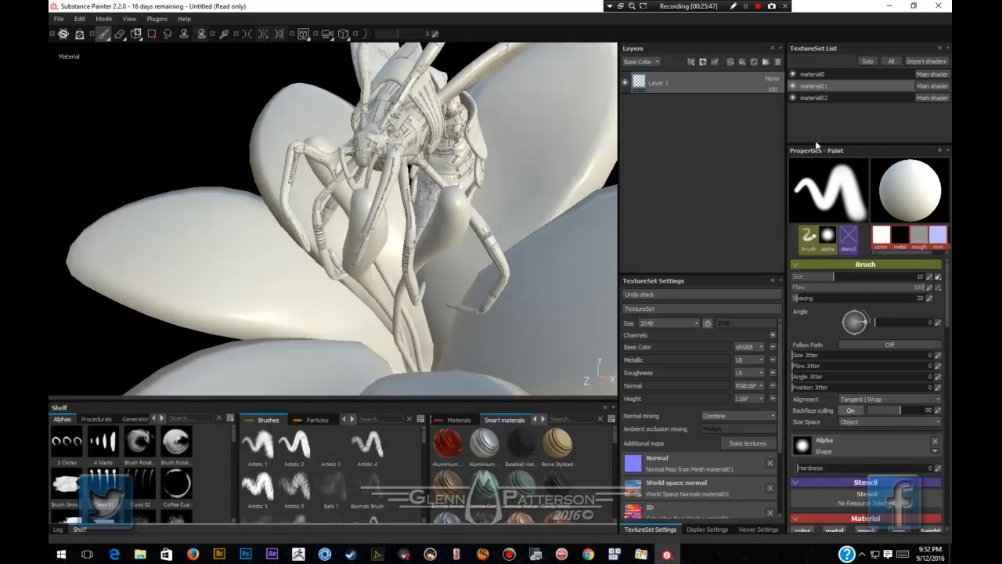
{"action": "left_click", "coordinate": [854, 97]}
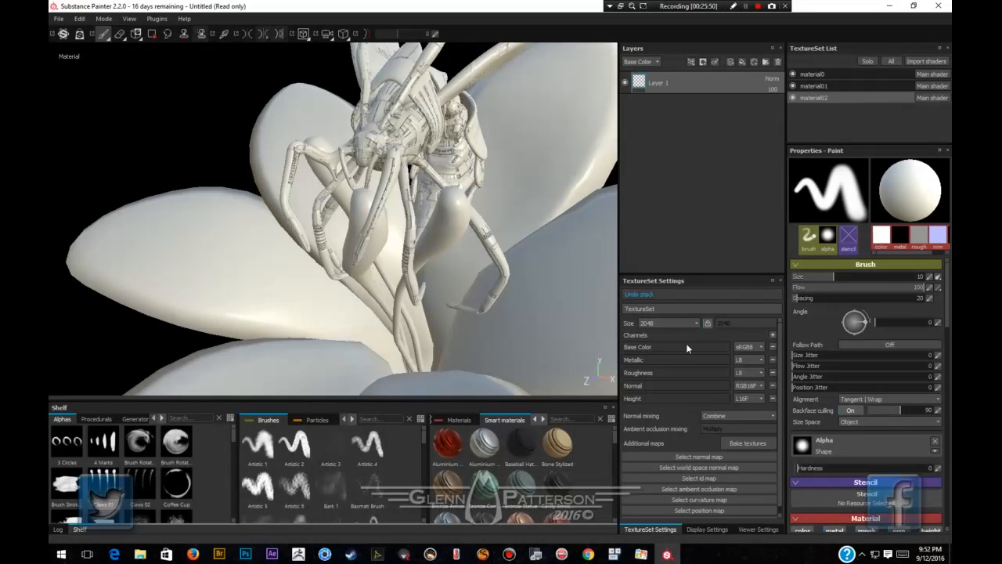
{"action": "left_click", "coordinate": [740, 444]}
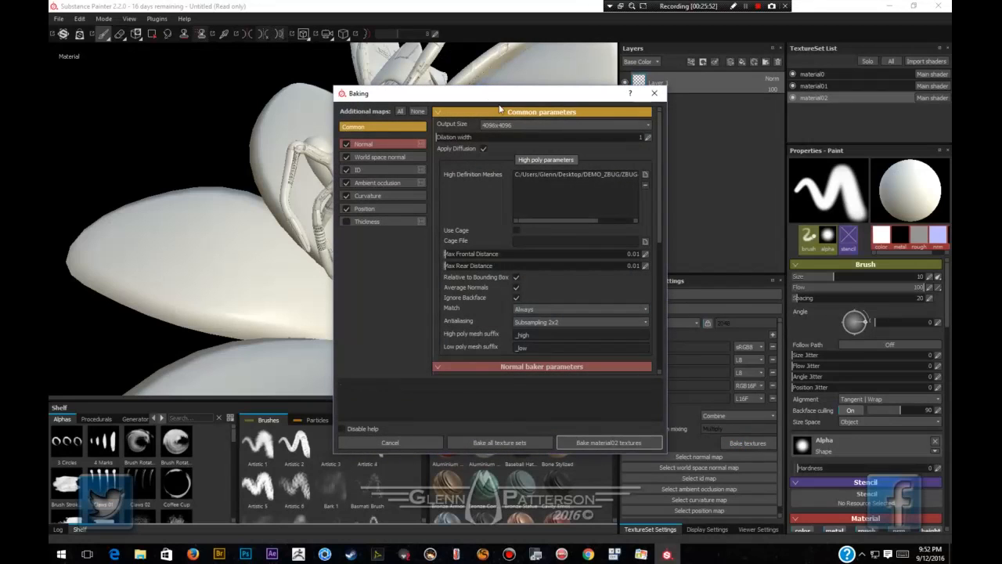
{"action": "left_click", "coordinate": [627, 175]}
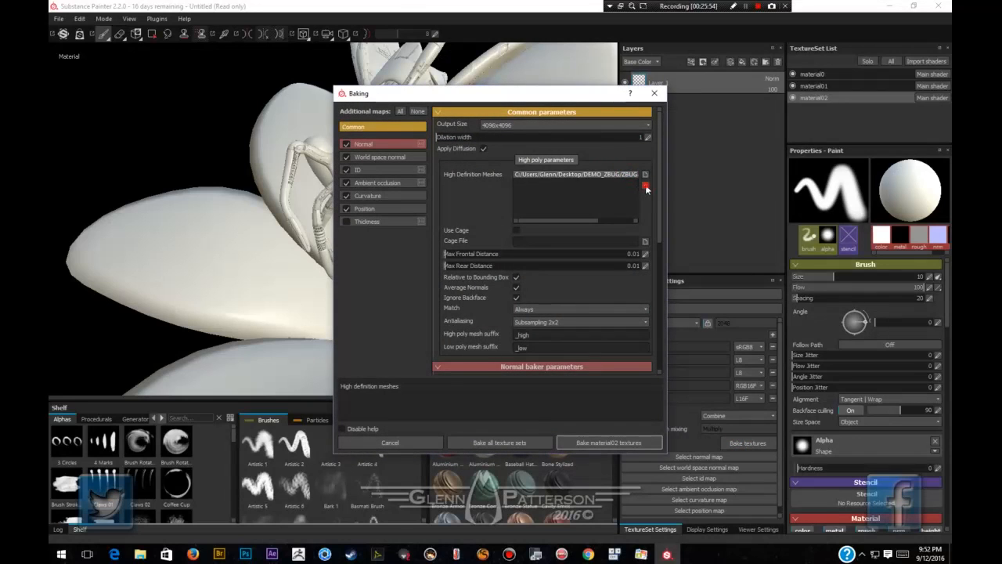
Set the material02 ID map's color source to Mesh ID.
{"action": "left_click", "coordinate": [377, 170]}
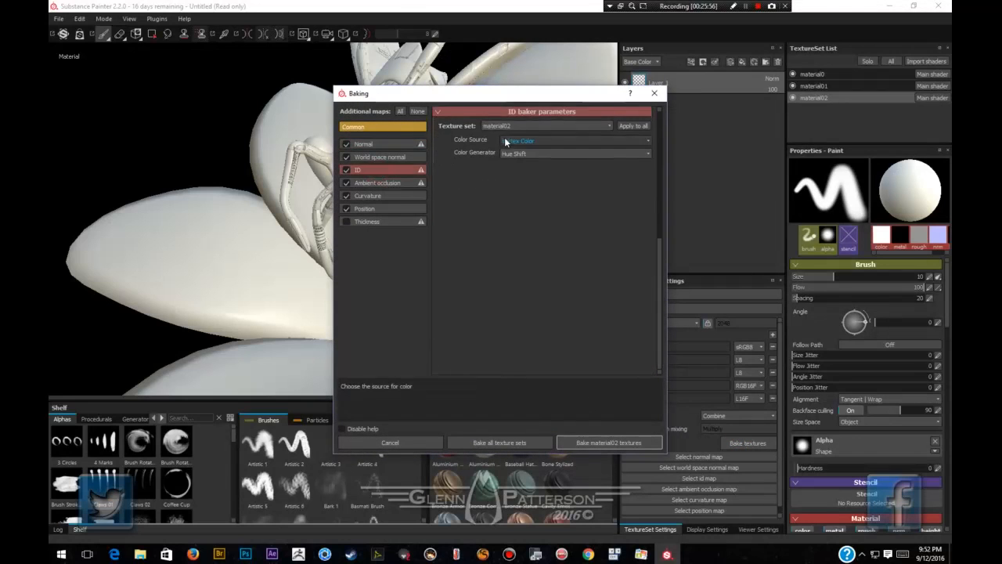
{"action": "left_click", "coordinate": [507, 141]}
{"action": "left_click", "coordinate": [512, 163]}
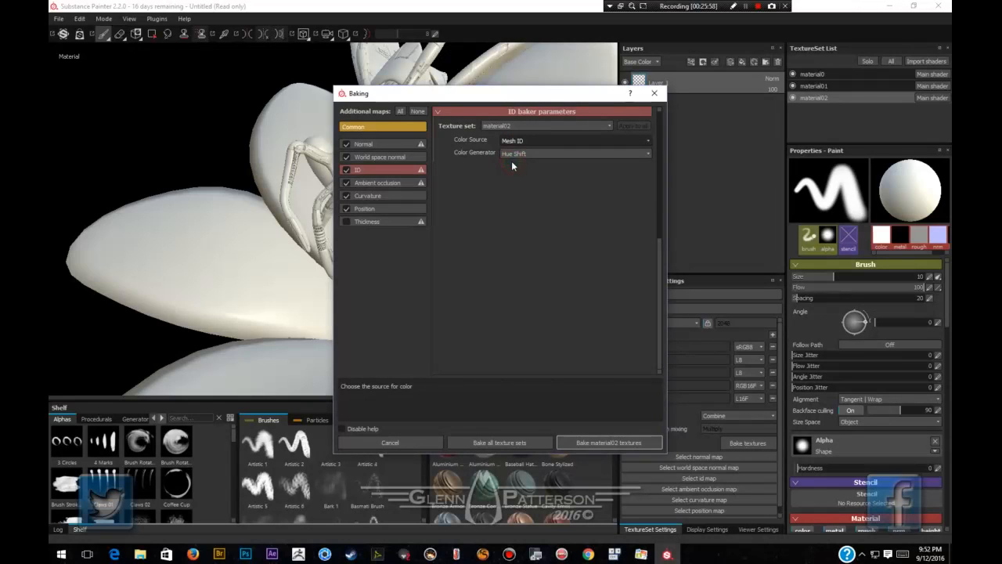
Return to the common baking parameters and open the file selection for material02's high definition mesh.
{"action": "left_click", "coordinate": [381, 128]}
{"action": "left_click", "coordinate": [645, 174]}
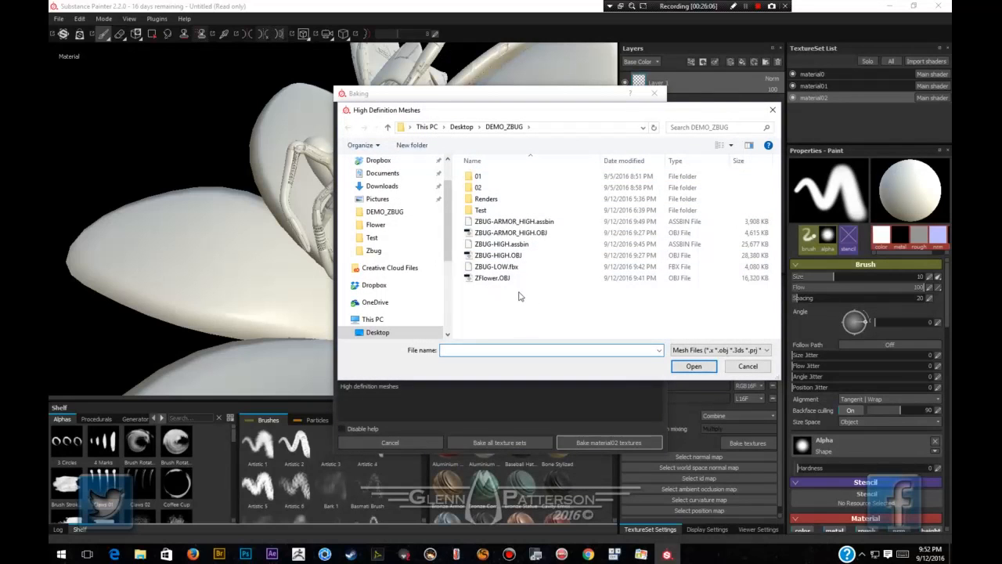
Load ZFlower.OBJ as the high definition mesh and bake the material02 textures.
{"action": "double_click", "coordinate": [470, 280]}
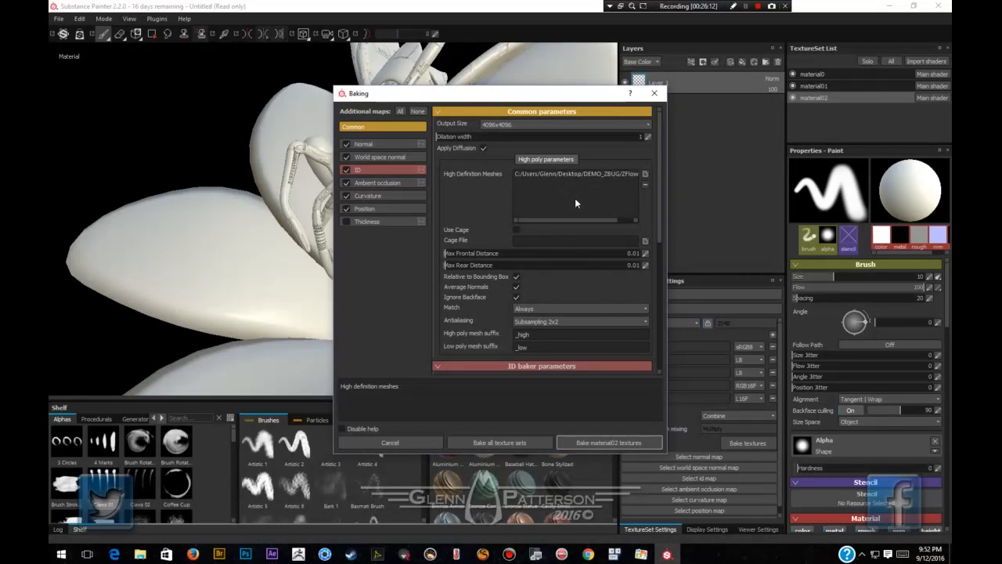
{"action": "left_click", "coordinate": [584, 444]}
{"action": "key", "text": "F9"}
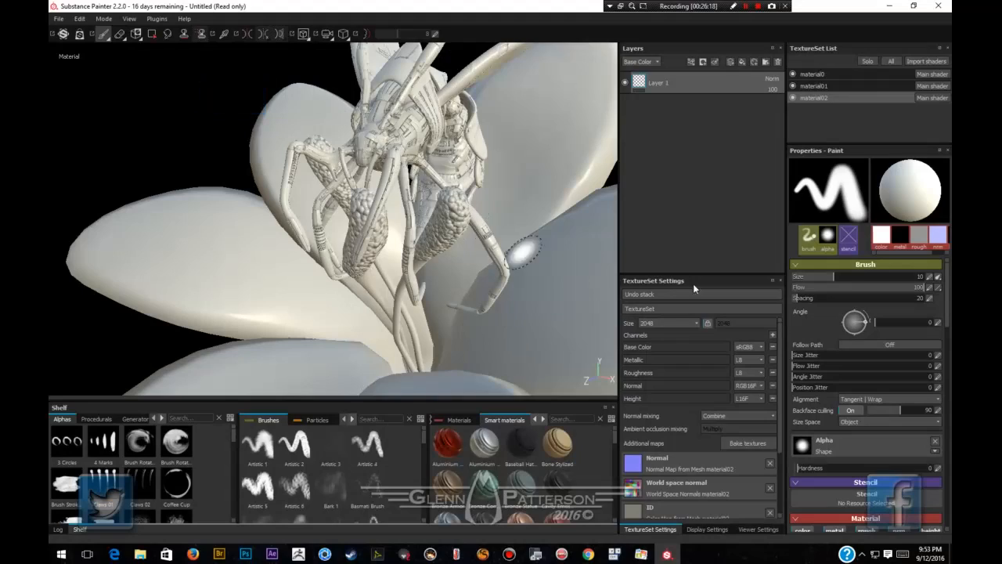
Inspect the baked bug and flower model from several angles and distances.
{"action": "mouse_move", "coordinate": [528, 269]}
{"action": "left_mouse_down", "text": "alt"}
{"action": "mouse_move", "coordinate": [530, 279]}
{"action": "mouse_move", "coordinate": [465, 290]}
{"action": "mouse_move", "coordinate": [505, 336]}
{"action": "mouse_move", "coordinate": [566, 278]}
{"action": "mouse_move", "coordinate": [537, 297]}
{"action": "mouse_move", "coordinate": [439, 313]}
{"action": "mouse_move", "coordinate": [561, 263]}
{"action": "left_mouse_up", "text": "alt"}
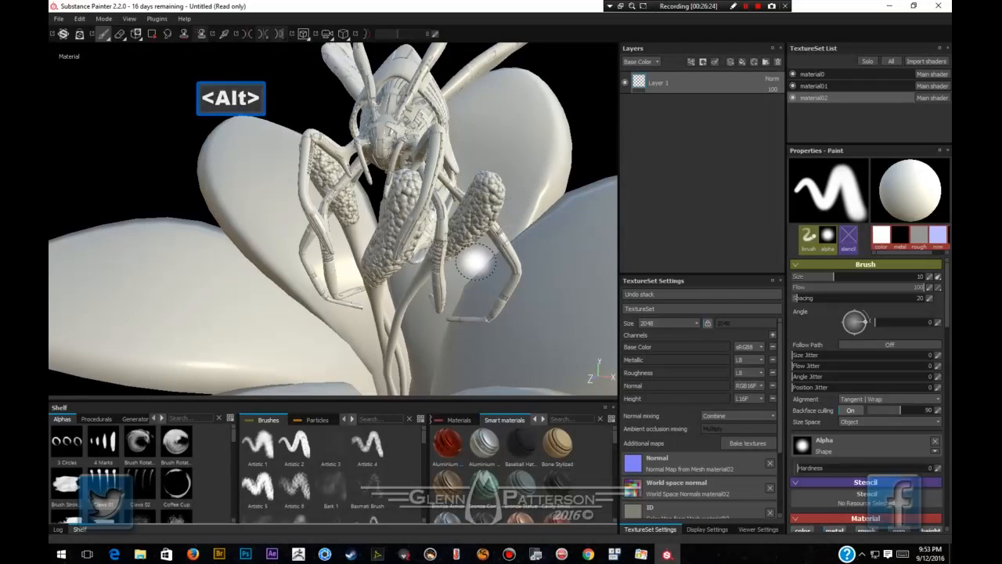
{"action": "left_click_drag", "start_coordinate": [467, 252], "coordinate": [524, 289], "text": "alt"}
{"action": "right_click_drag", "start_coordinate": [524, 289], "coordinate": [483, 277], "text": "shift"}
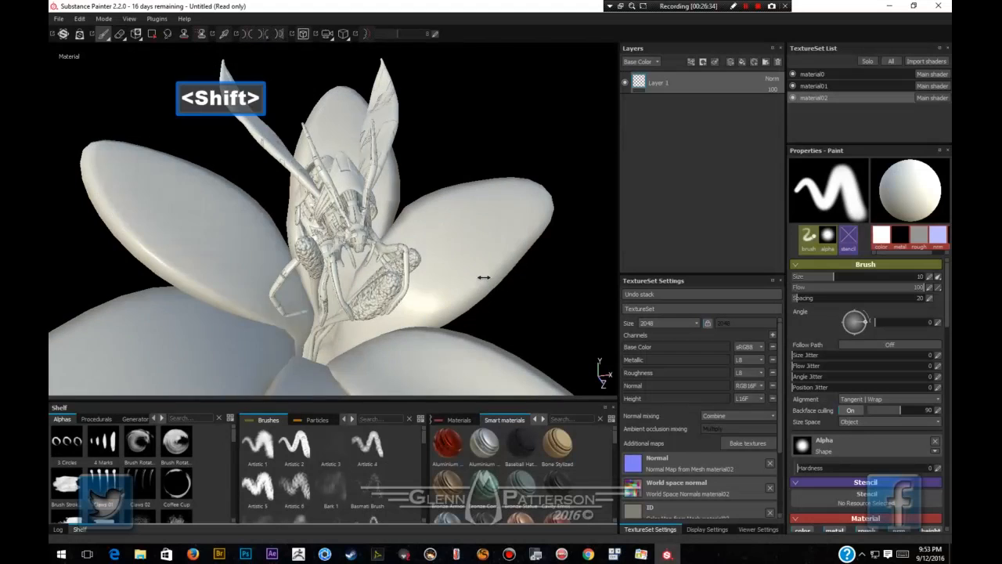
{"action": "scroll", "coordinate": [480, 274], "scroll_direction": "down", "scroll_amount": 3}
{"action": "mouse_move", "coordinate": [479, 273]}
{"action": "left_mouse_down", "text": "alt"}
{"action": "mouse_move", "coordinate": [385, 279]}
{"action": "mouse_move", "coordinate": [358, 271]}
{"action": "mouse_move", "coordinate": [367, 268]}
{"action": "left_mouse_up", "text": "alt"}
{"action": "scroll", "coordinate": [413, 217], "scroll_direction": "up", "scroll_amount": 4}
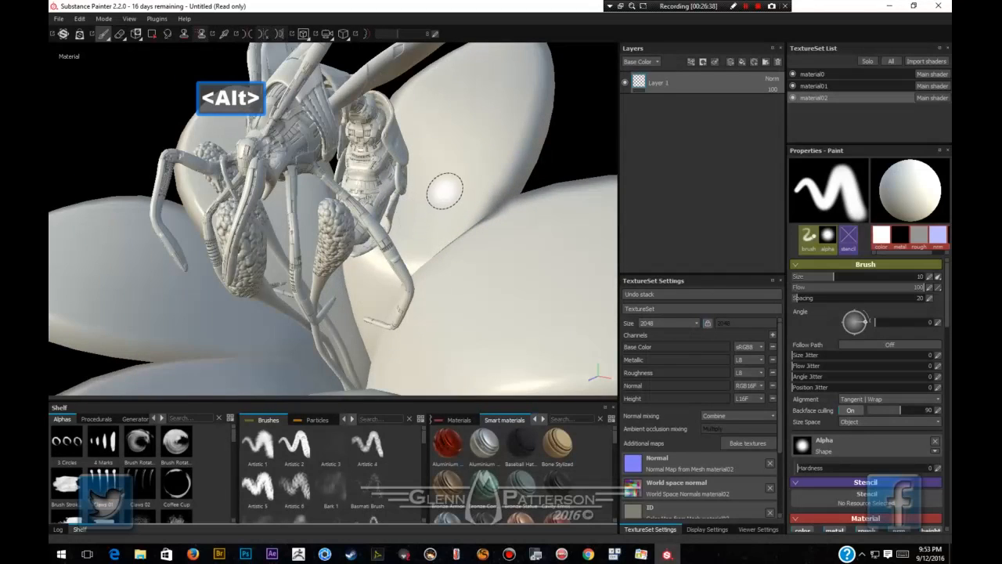
{"action": "mouse_move", "coordinate": [445, 190]}
{"action": "left_mouse_down", "text": "alt"}
{"action": "mouse_move", "coordinate": [488, 226]}
{"action": "mouse_move", "coordinate": [463, 261]}
{"action": "mouse_move", "coordinate": [439, 266]}
{"action": "mouse_move", "coordinate": [454, 290]}
{"action": "left_mouse_up", "text": "alt"}
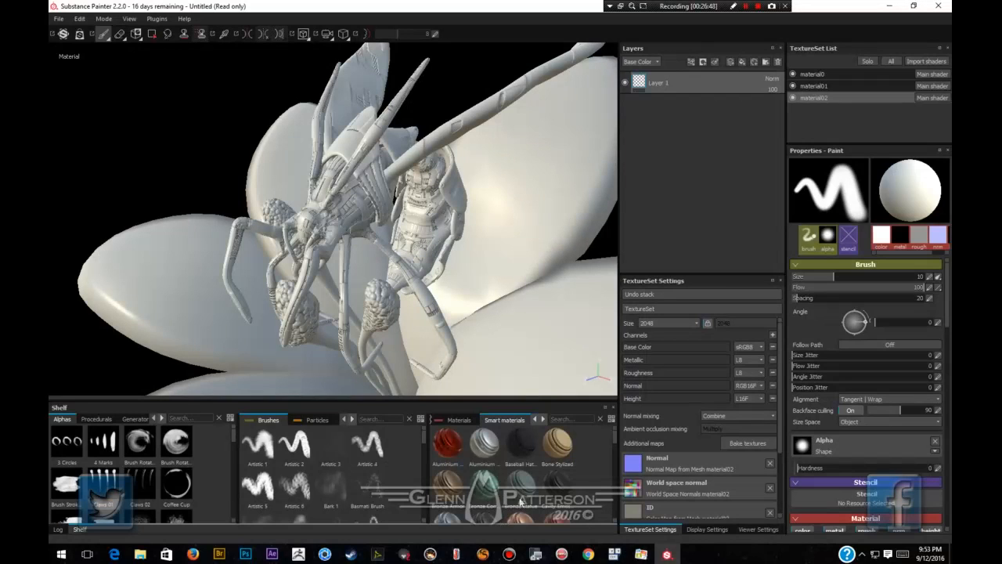
Look through the available smart materials in the shelf.
{"action": "scroll", "coordinate": [521, 498], "scroll_direction": "down", "scroll_amount": 5}
{"action": "scroll", "coordinate": [508, 471], "scroll_direction": "down", "scroll_amount": 5}
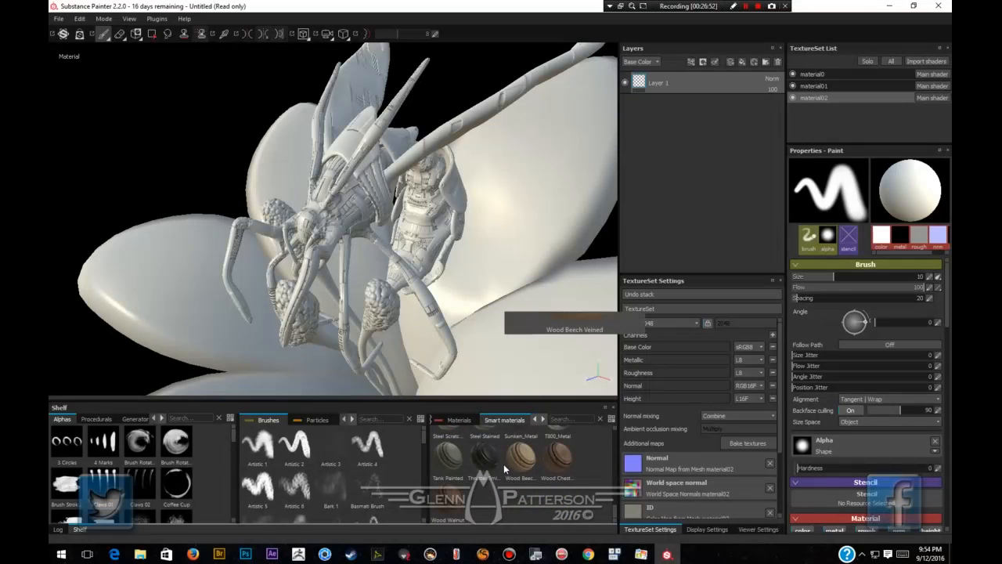
{"action": "scroll", "coordinate": [504, 464], "scroll_direction": "up", "scroll_amount": 5}
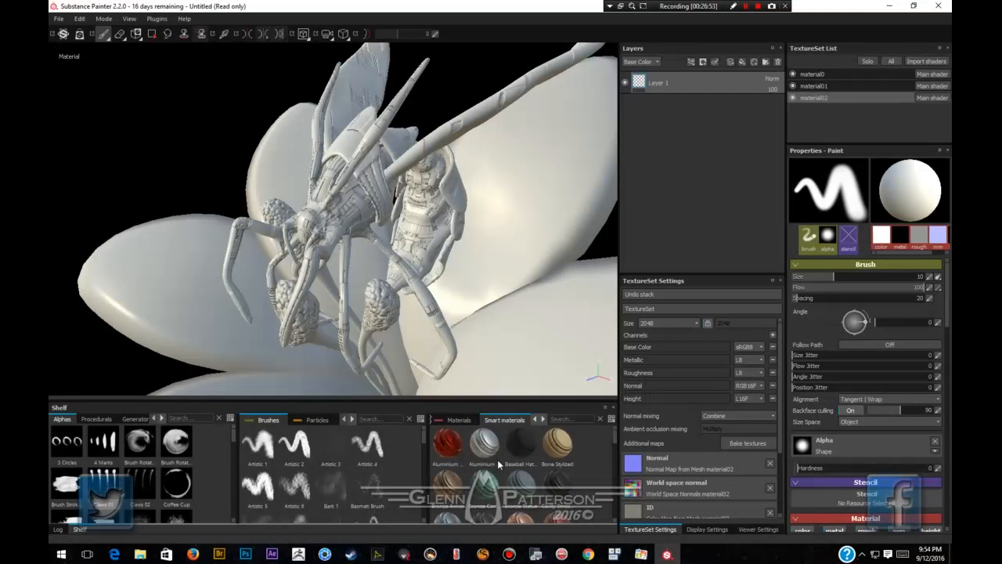
Switch to the Substance Share website and browse its Smart Materials category.
{"action": "left_click", "coordinate": [63, 36]}
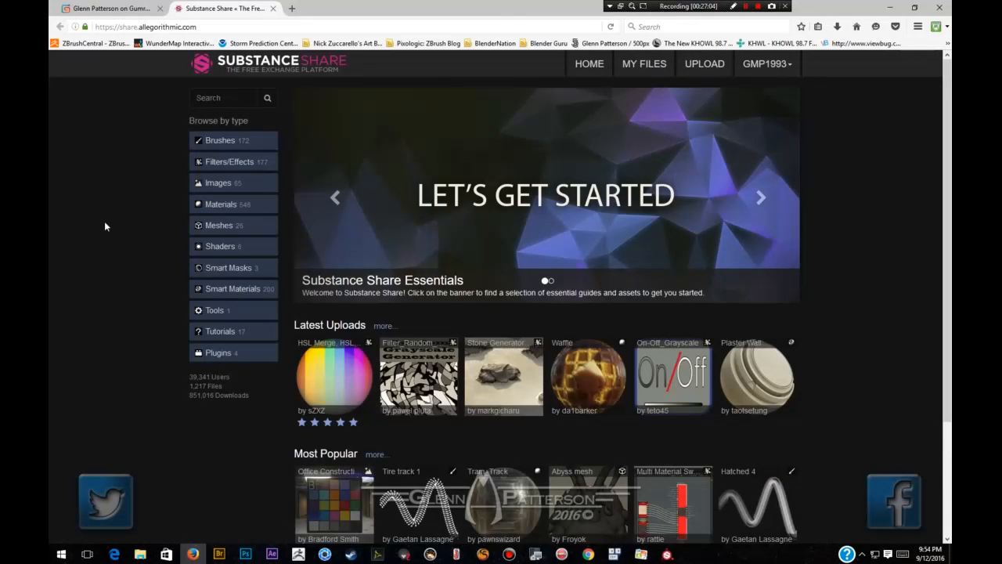
{"action": "left_click", "coordinate": [225, 291]}
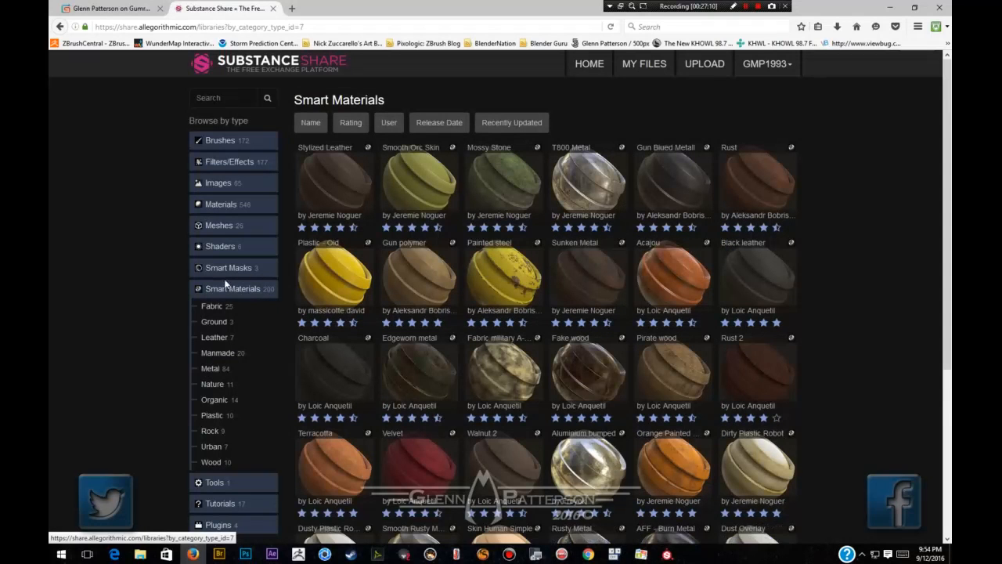
{"action": "scroll", "coordinate": [130, 261], "scroll_direction": "down", "scroll_amount": 3}
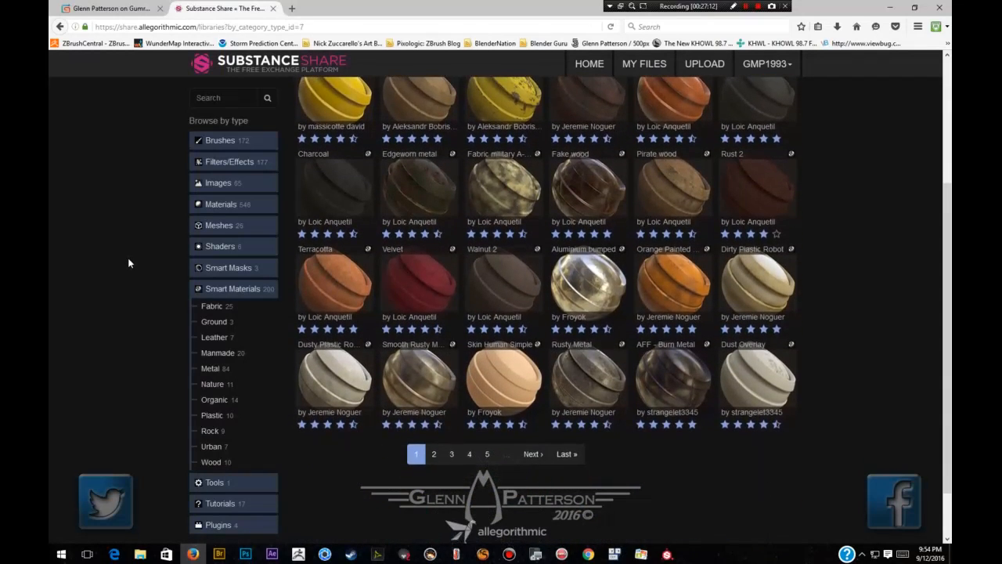
{"action": "scroll", "coordinate": [130, 263], "scroll_direction": "up", "scroll_amount": 3}
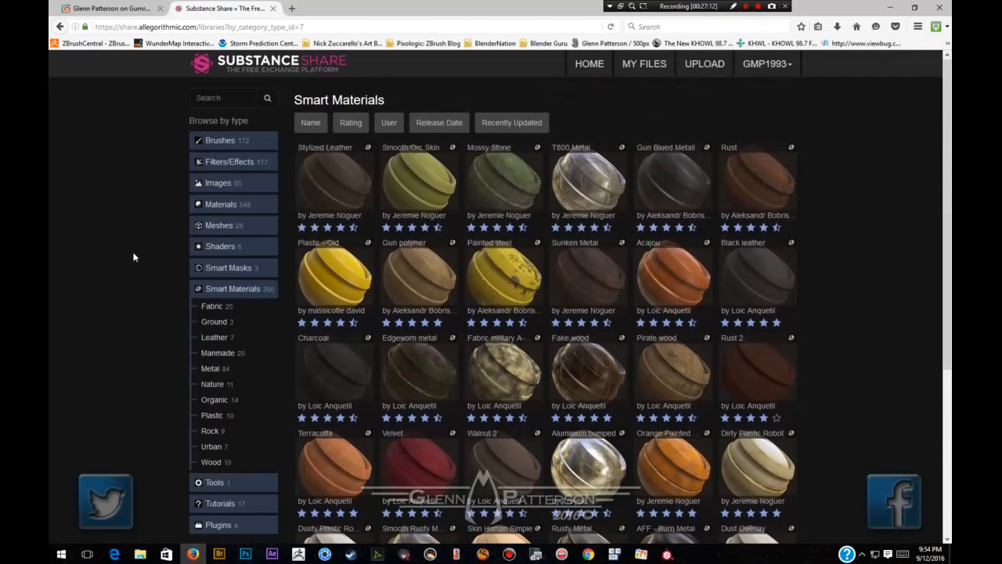
Search Substance Share for "t-800".
{"action": "left_click", "coordinate": [227, 99]}
{"action": "type", "text": "t"}
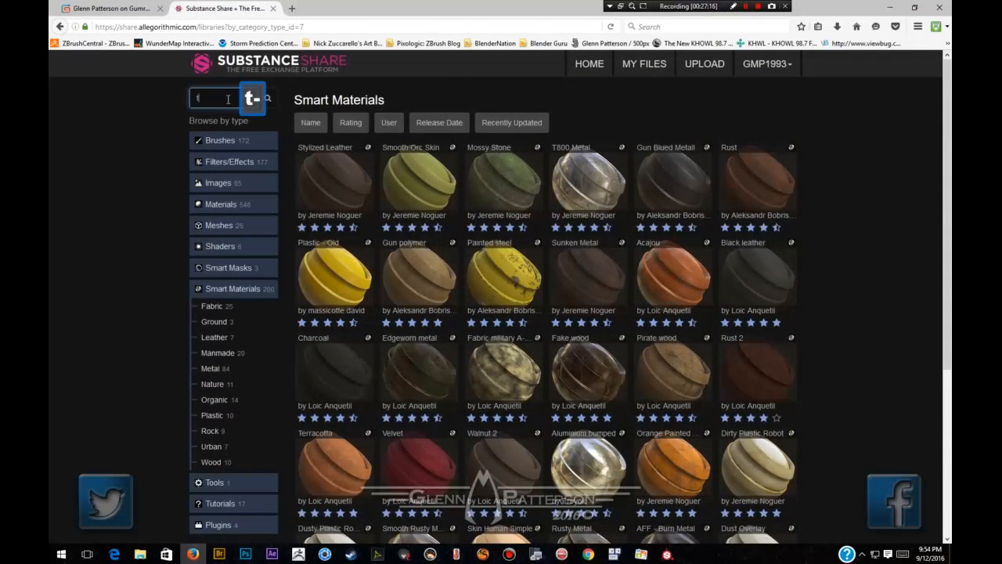
{"action": "type", "text": "-800"}
{"action": "key", "text": "Return"}
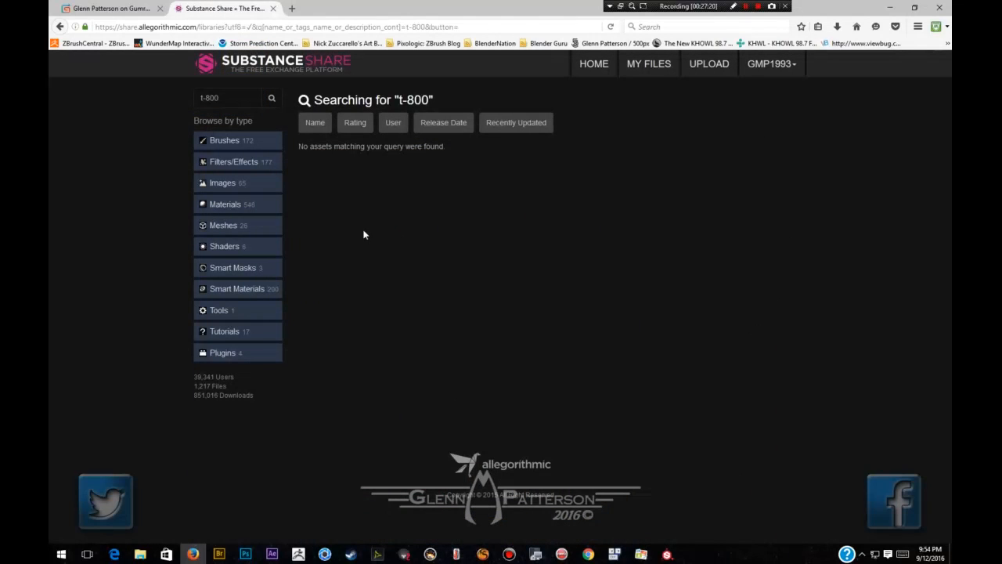
Return to the Smart Materials category, page through to page 5 and open the T800 Metal material.
{"action": "left_click_drag", "start_coordinate": [222, 98], "coordinate": [201, 119]}
{"action": "left_click", "coordinate": [231, 295]}
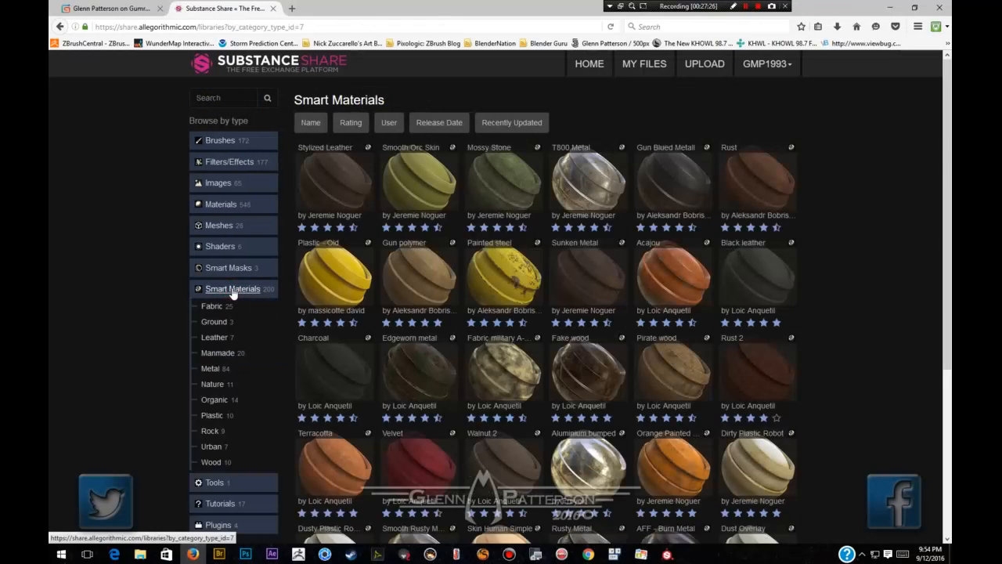
{"action": "scroll", "coordinate": [458, 355], "scroll_direction": "down", "scroll_amount": 3}
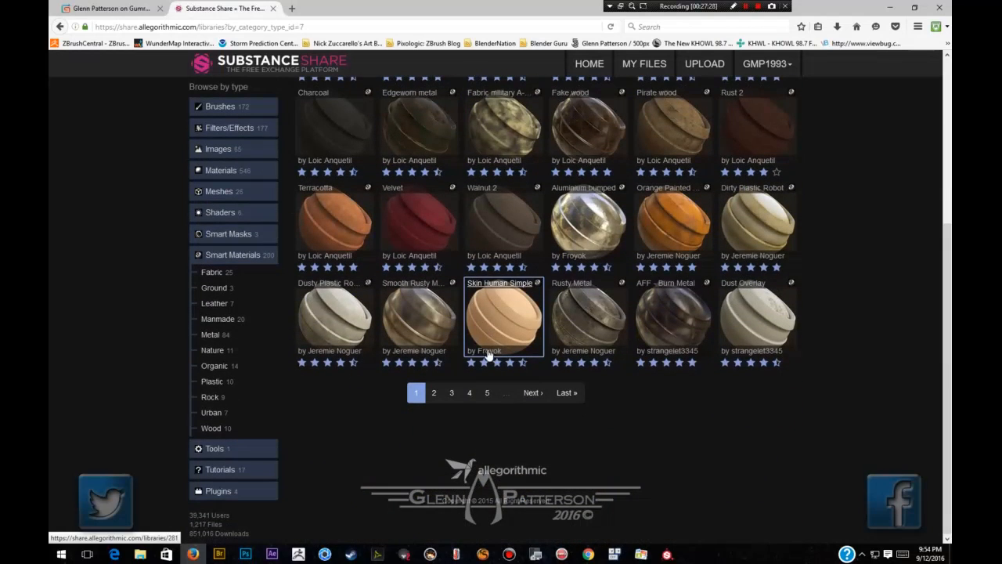
{"action": "left_click", "coordinate": [532, 393]}
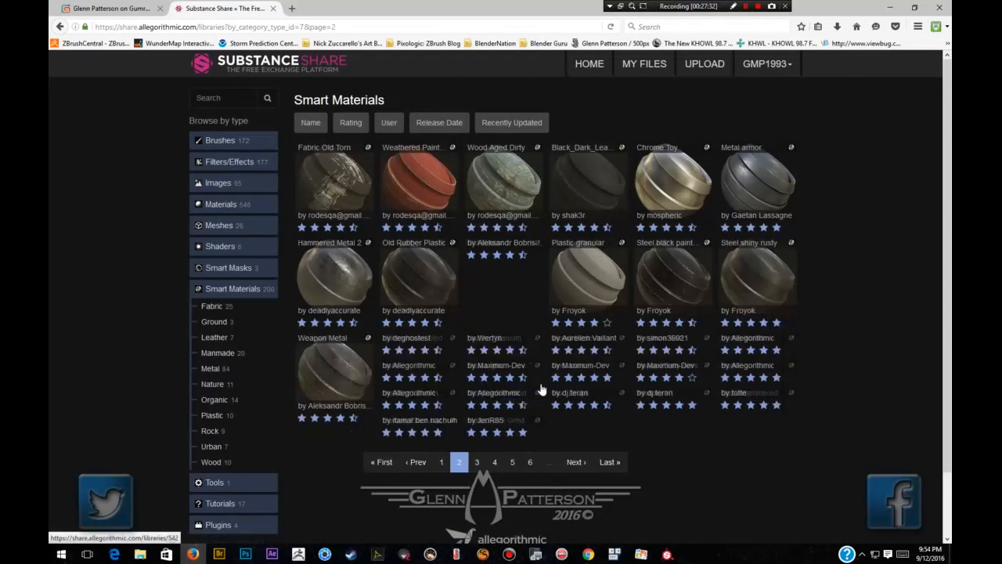
{"action": "scroll", "coordinate": [539, 394], "scroll_direction": "down", "scroll_amount": 2}
{"action": "scroll", "coordinate": [542, 396], "scroll_direction": "down", "scroll_amount": 2}
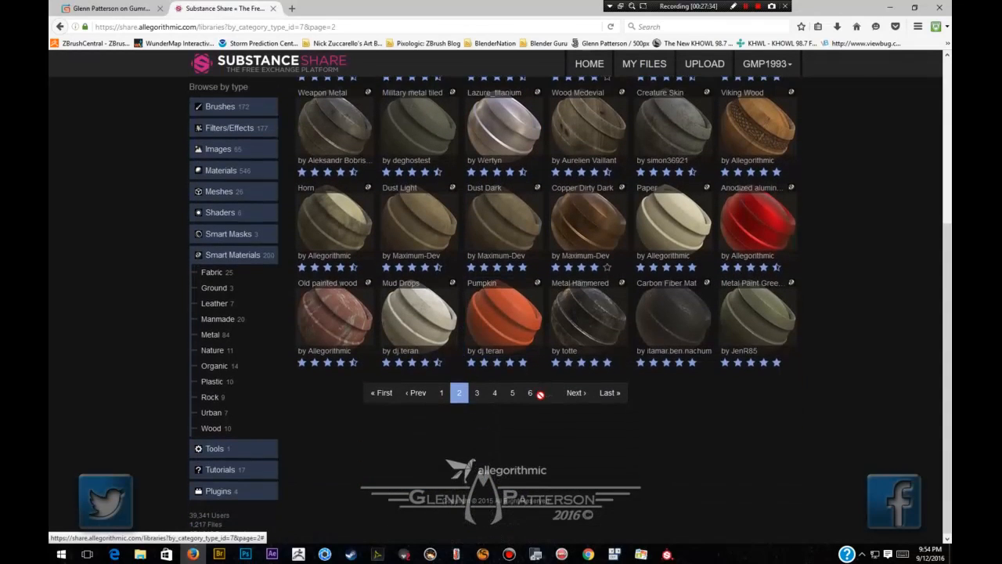
{"action": "left_click", "coordinate": [574, 395]}
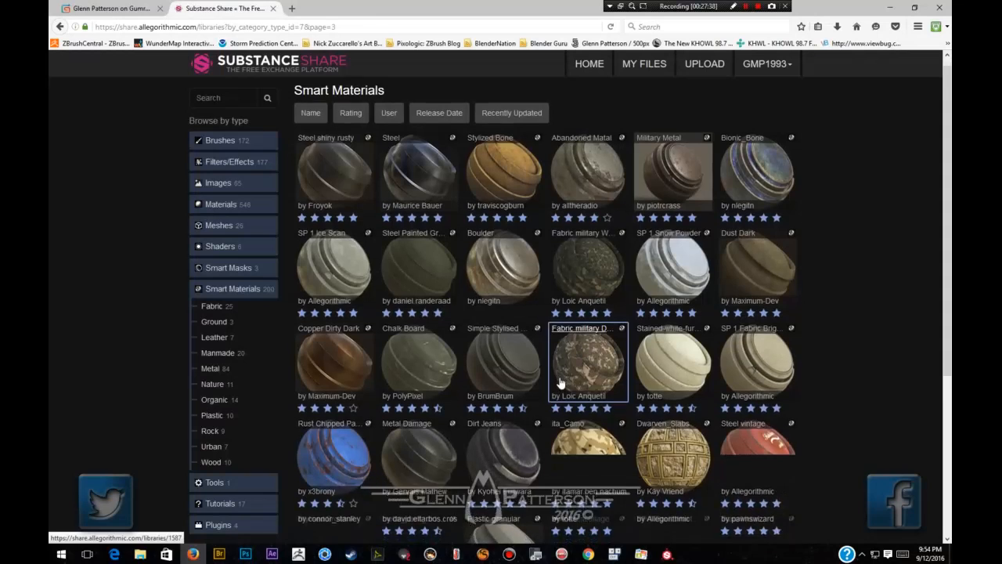
{"action": "scroll", "coordinate": [561, 385], "scroll_direction": "down", "scroll_amount": 4}
{"action": "left_click", "coordinate": [572, 393]}
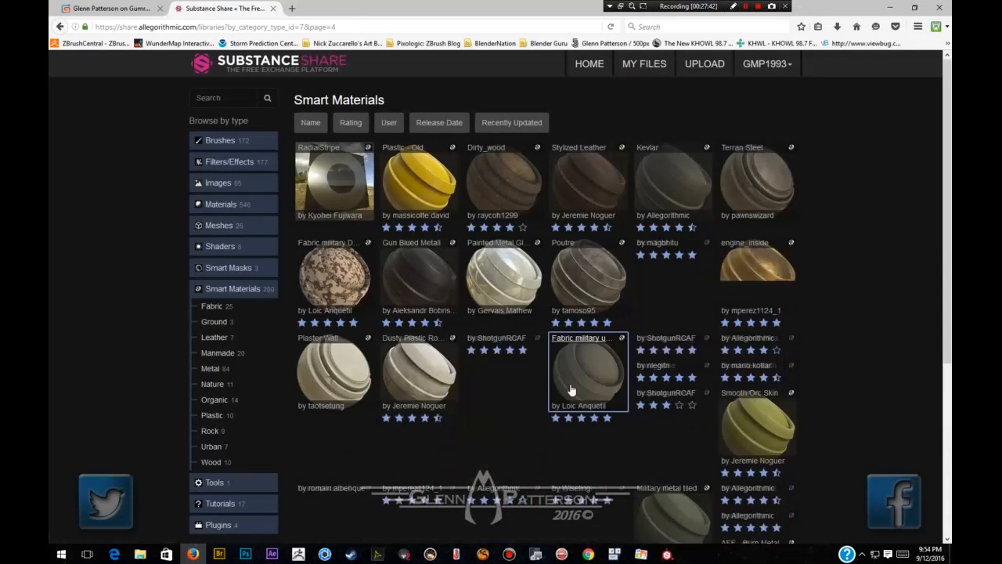
{"action": "scroll", "coordinate": [570, 389], "scroll_direction": "down", "scroll_amount": 2}
{"action": "scroll", "coordinate": [570, 389], "scroll_direction": "down", "scroll_amount": 3}
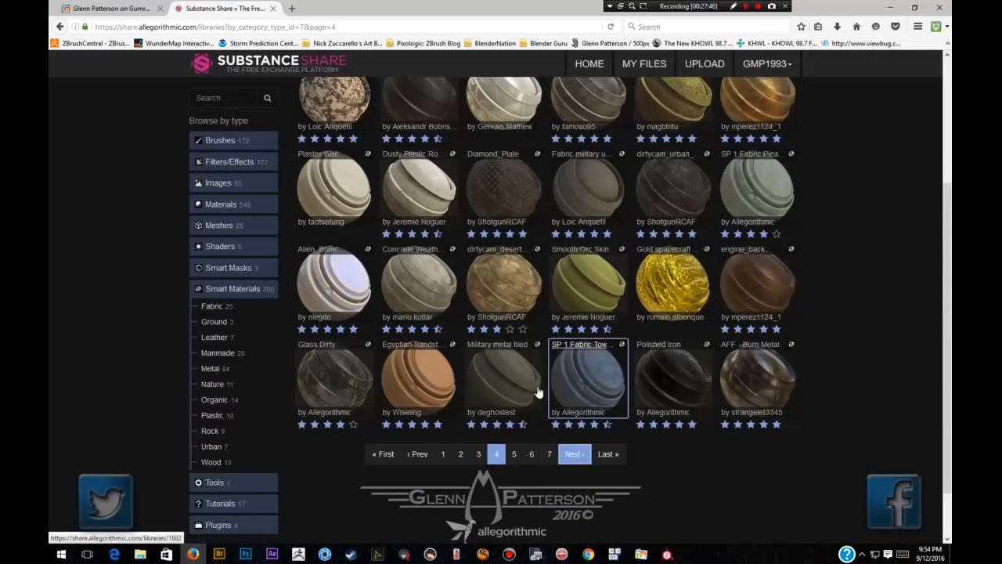
{"action": "left_click", "coordinate": [573, 454]}
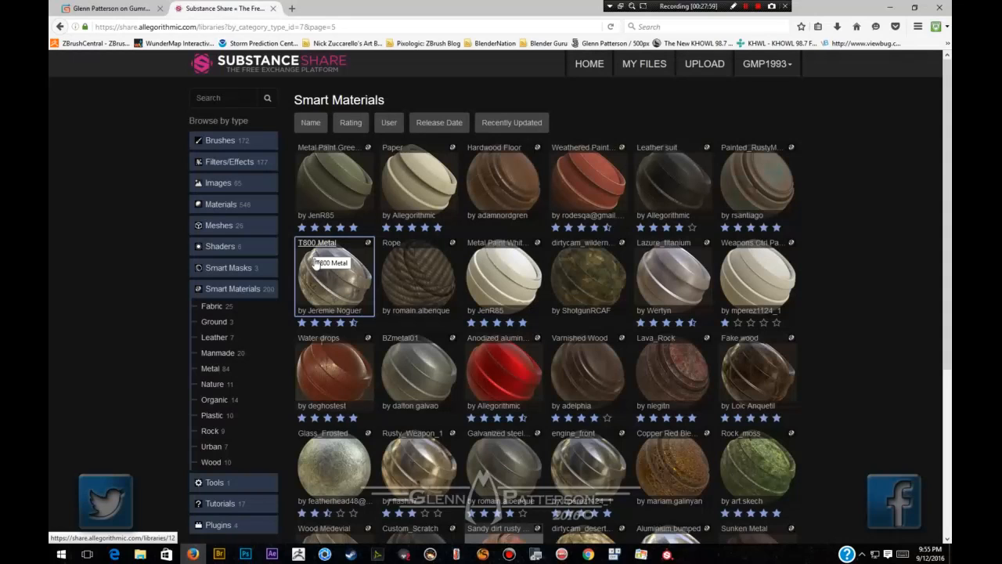
{"action": "left_click", "coordinate": [332, 288]}
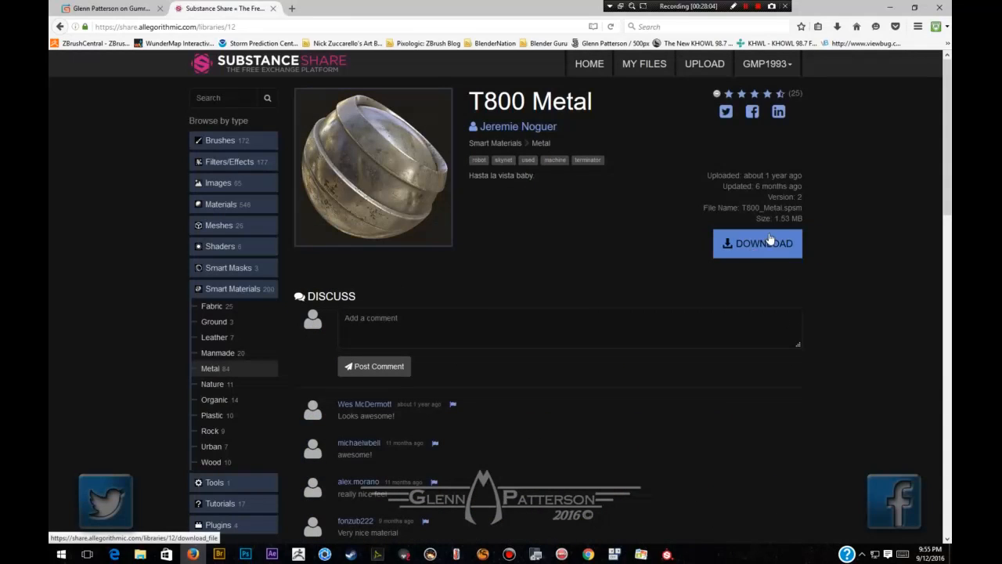
Search Substance Share for "sunken" and view the Sunken Metal material's page.
{"action": "left_click", "coordinate": [218, 97]}
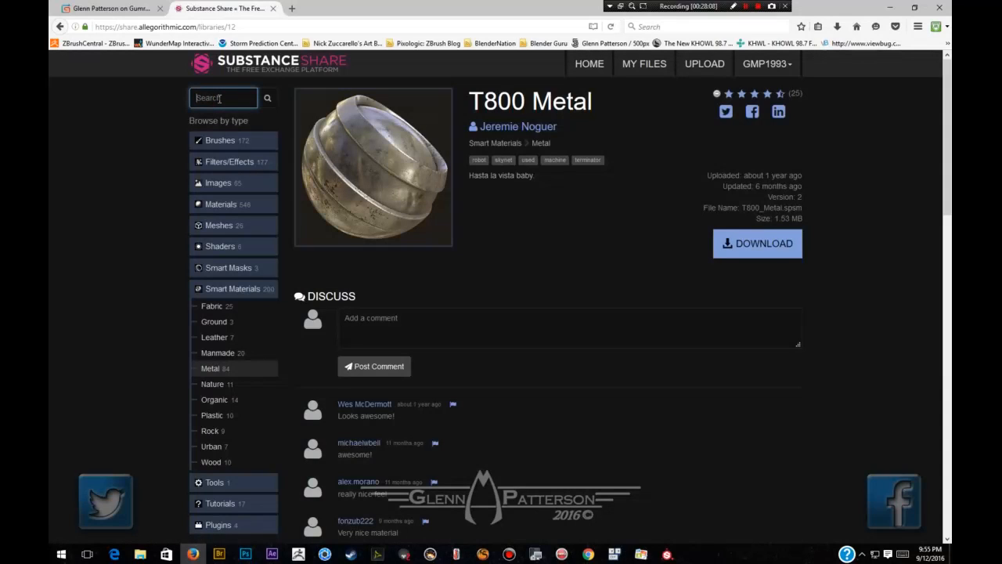
{"action": "type", "text": "sunken"}
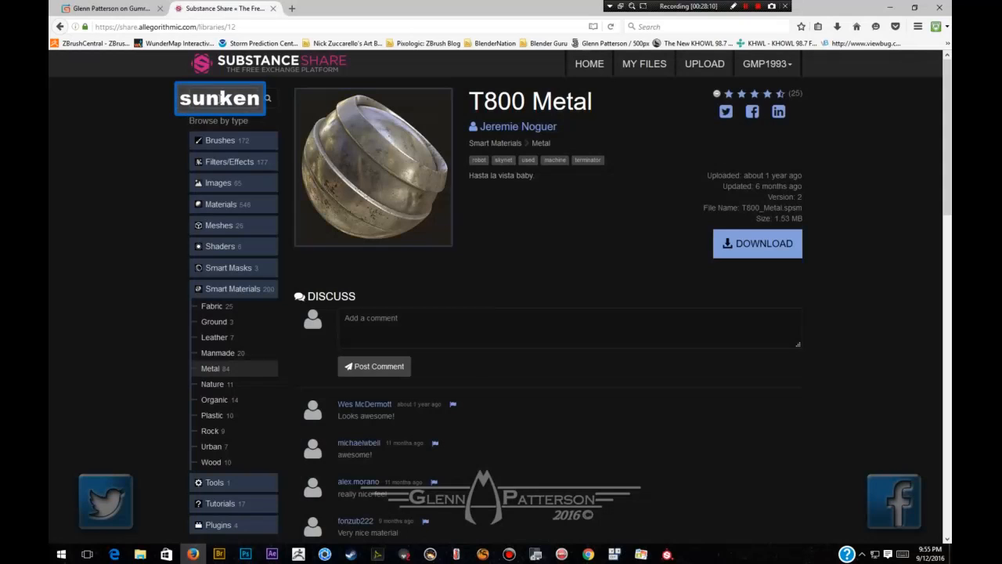
{"action": "key", "text": "Return"}
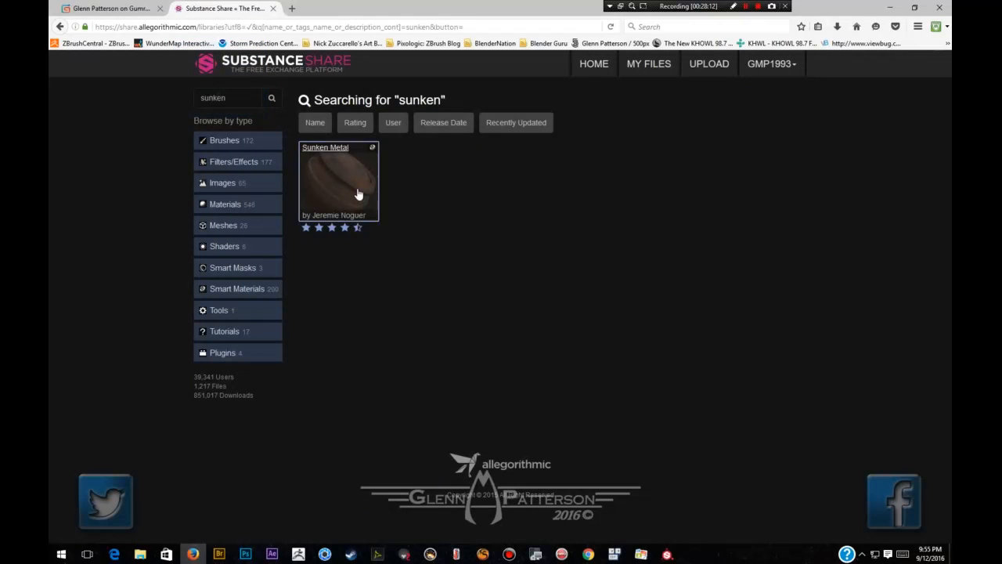
{"action": "left_click", "coordinate": [358, 193]}
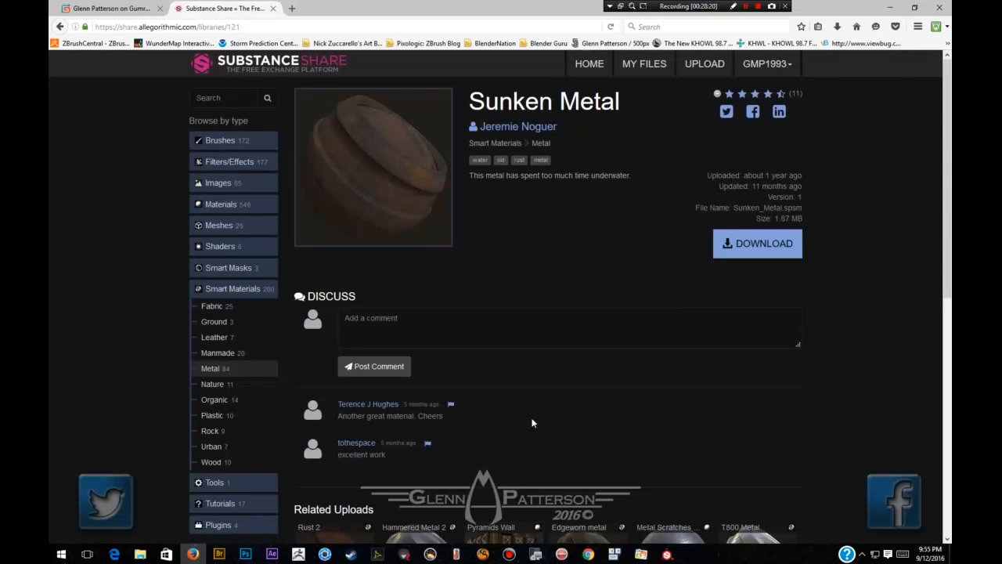
{"action": "scroll", "coordinate": [543, 401], "scroll_direction": "down", "scroll_amount": 3}
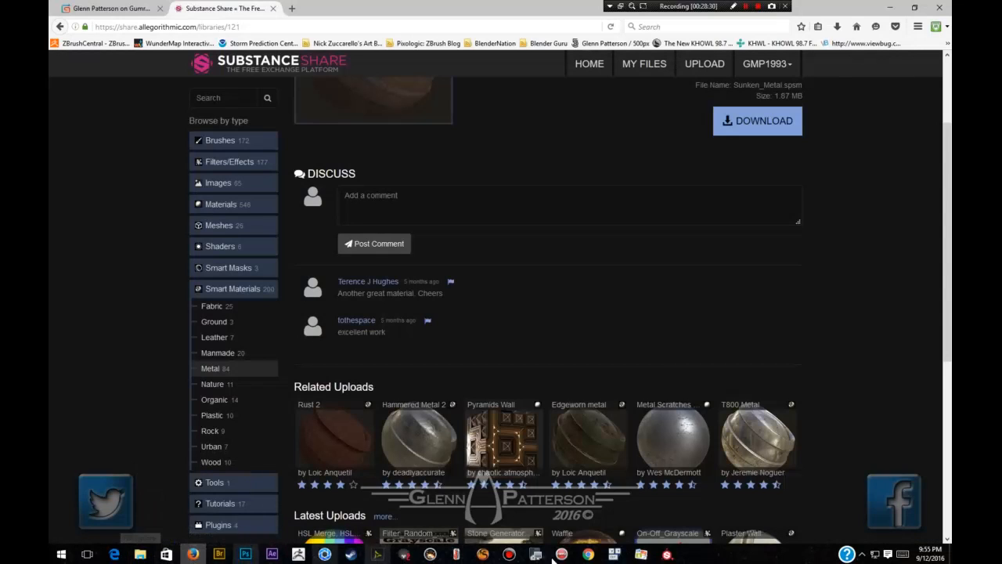
{"action": "left_click", "coordinate": [664, 554]}
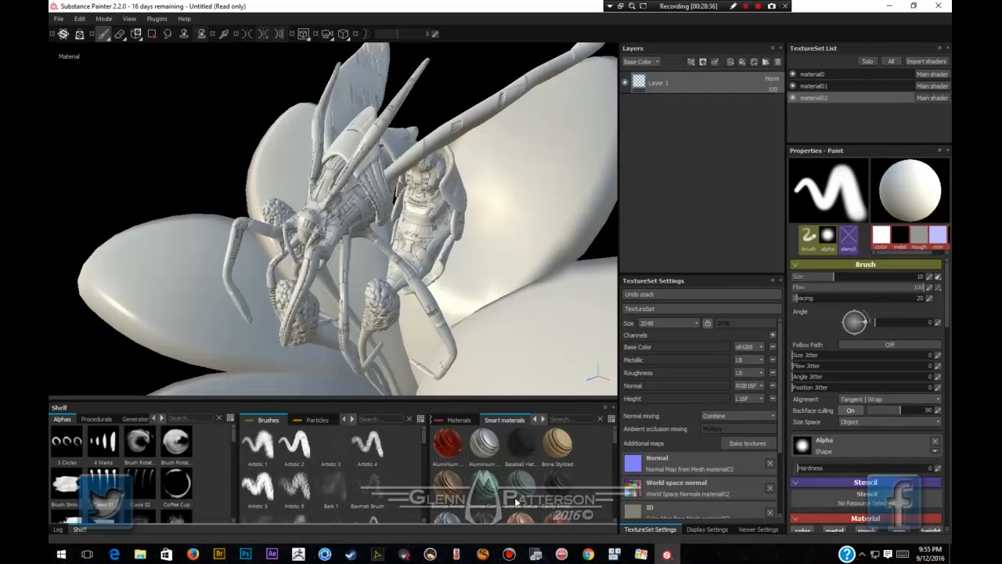
{"action": "left_click", "coordinate": [666, 554]}
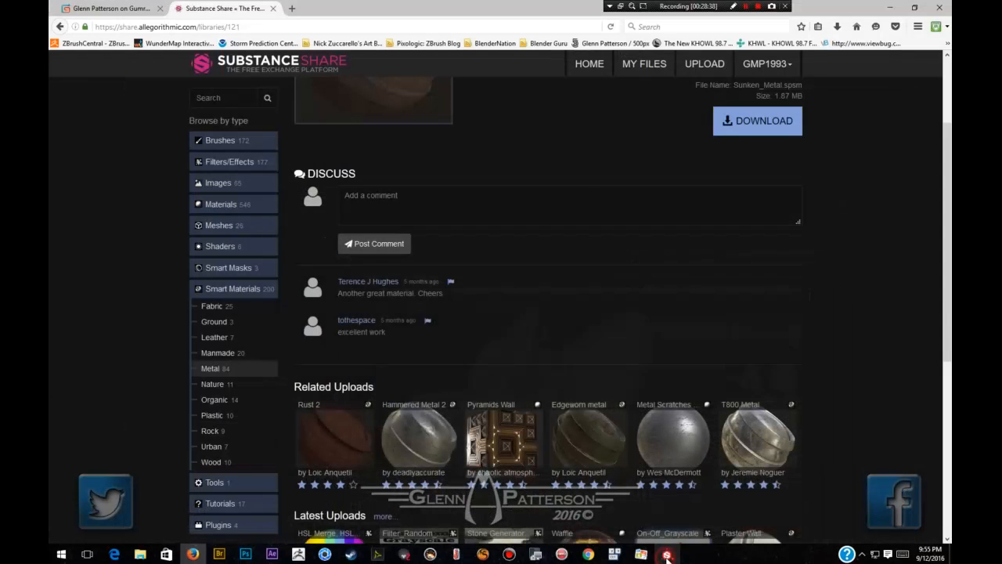
{"action": "left_click", "coordinate": [828, 193]}
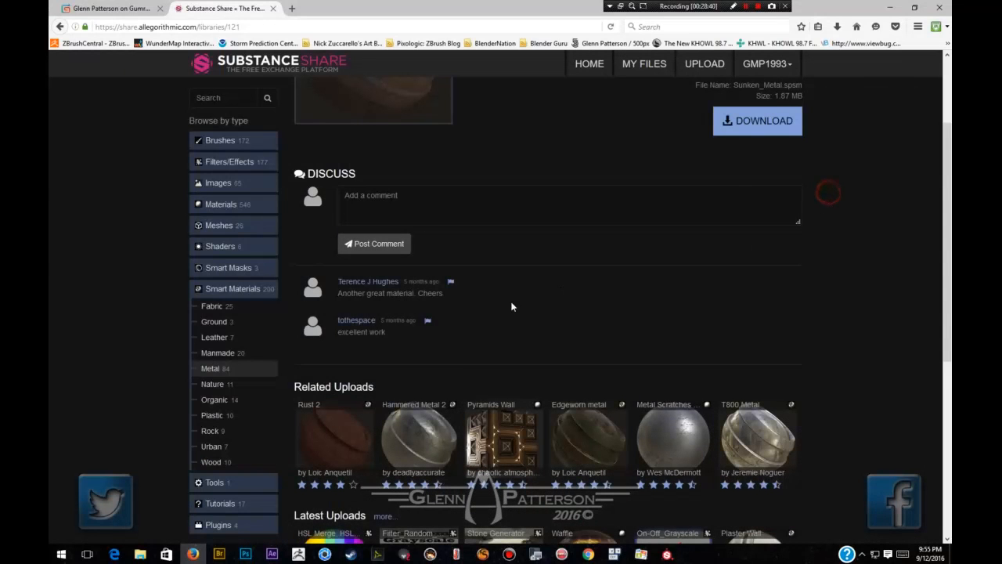
Return to the Smart Materials category, open the AFF - Burn Metal material and download AFFburnMetal.zip.
{"action": "scroll", "coordinate": [487, 292], "scroll_direction": "up", "scroll_amount": 3}
{"action": "left_click", "coordinate": [237, 291]}
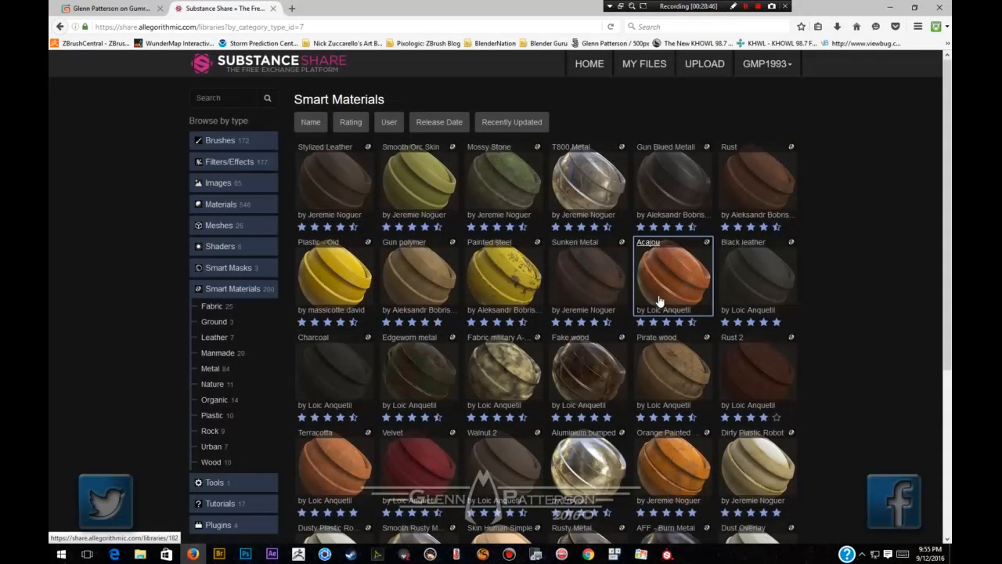
{"action": "scroll", "coordinate": [673, 293], "scroll_direction": "down", "scroll_amount": 3}
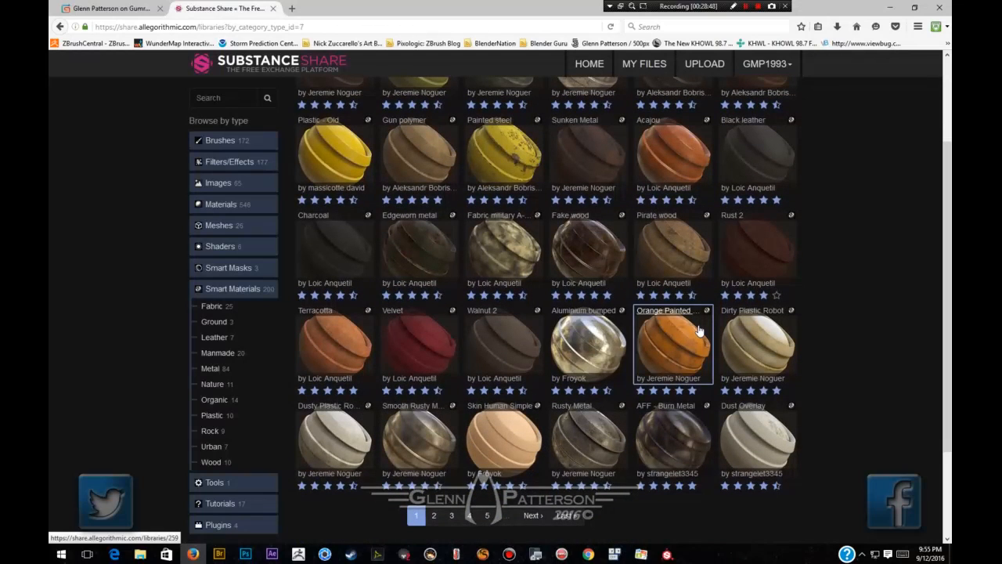
{"action": "left_click", "coordinate": [670, 439]}
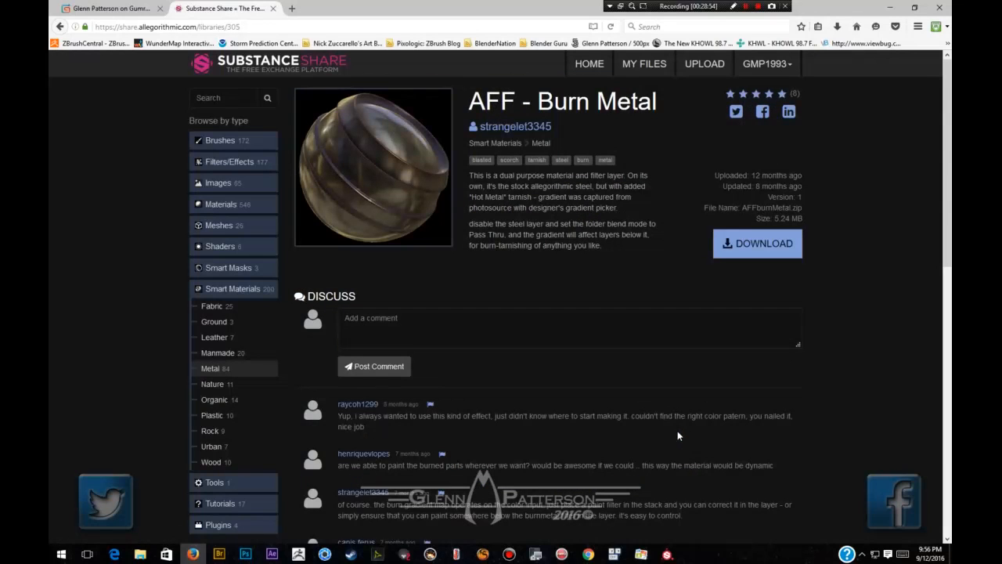
{"action": "left_click", "coordinate": [754, 247]}
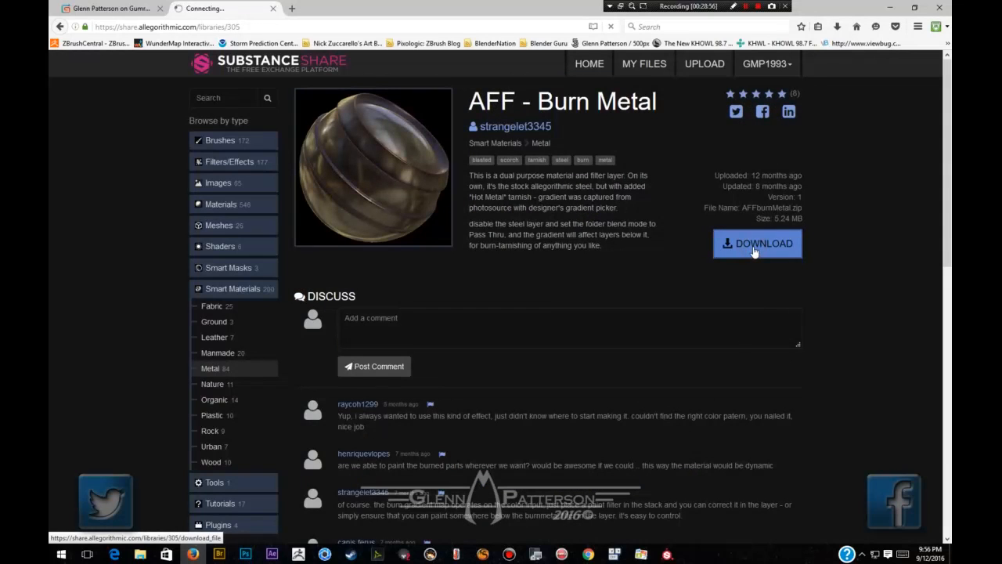
{"action": "left_click", "coordinate": [540, 338]}
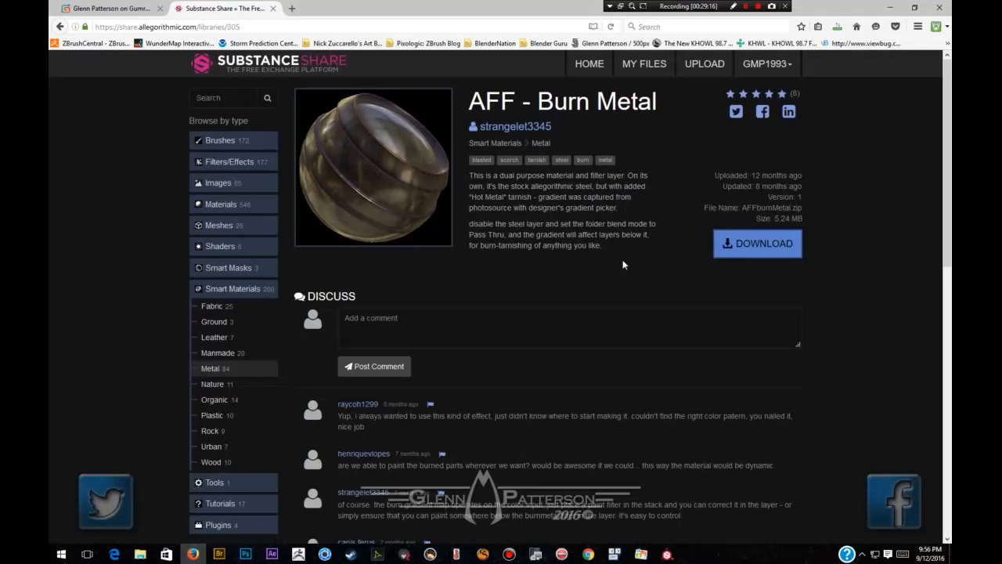
Open the downloaded AFFburnMetal.zip in the Downloads folder and extract its contents to the AFFburnMetal folder.
{"action": "left_click", "coordinate": [838, 28]}
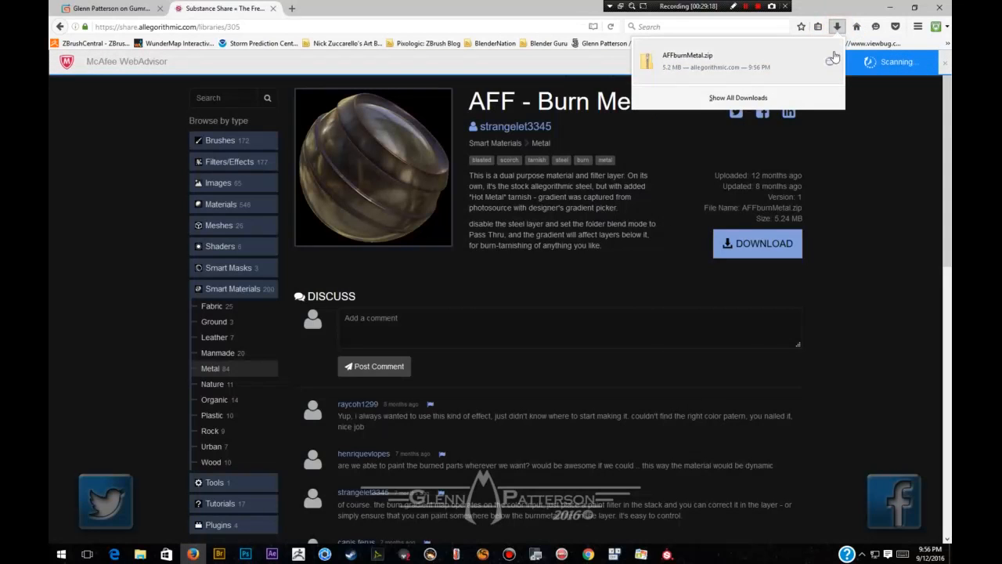
{"action": "left_click", "coordinate": [832, 60]}
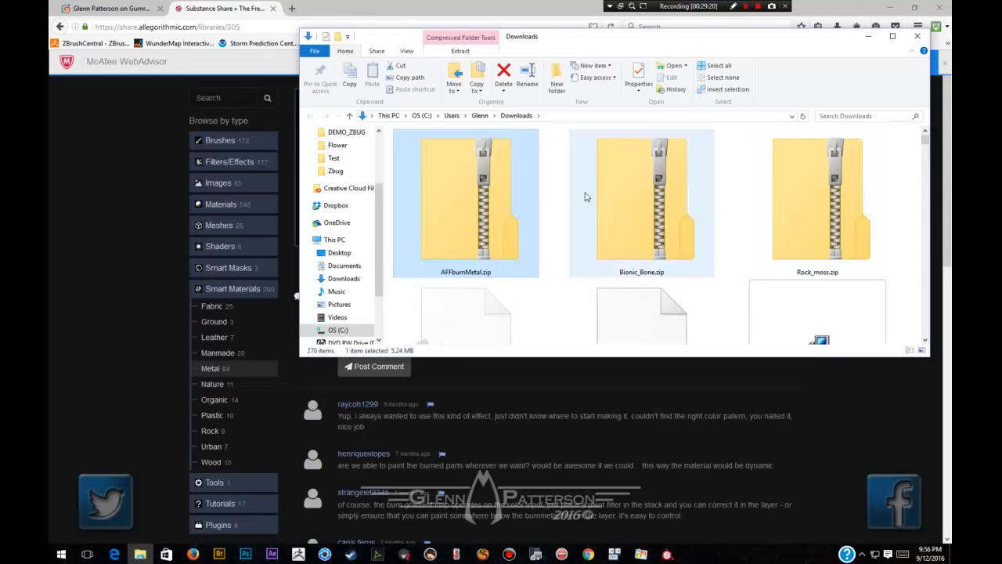
{"action": "right_click", "coordinate": [494, 218]}
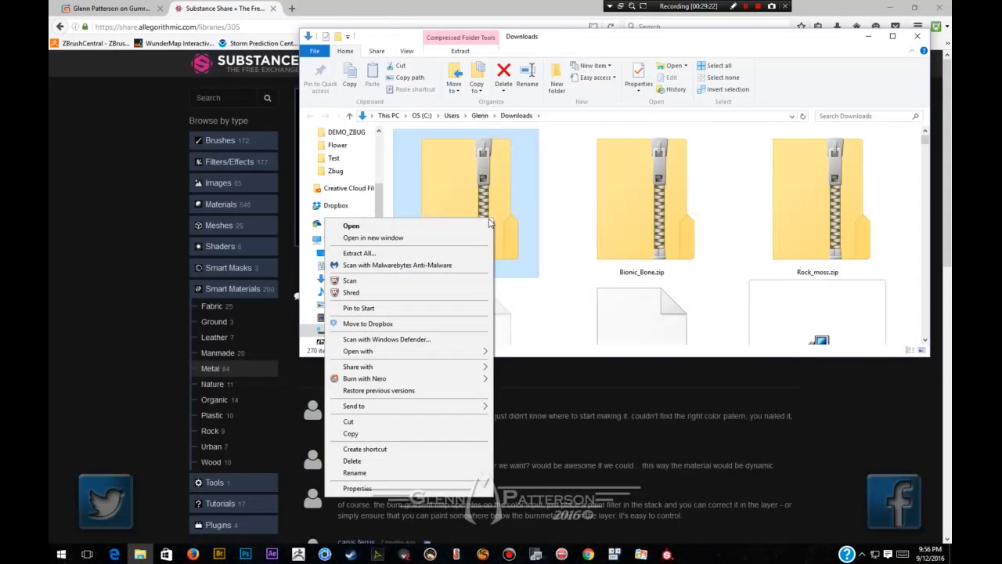
{"action": "left_click", "coordinate": [487, 194]}
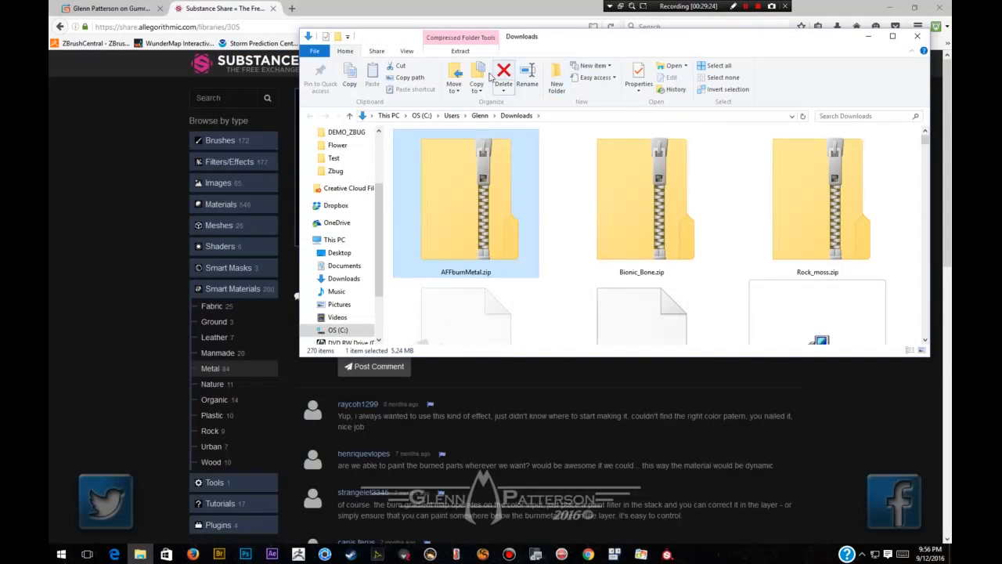
{"action": "double_click", "coordinate": [501, 231]}
{"action": "right_click", "coordinate": [501, 229]}
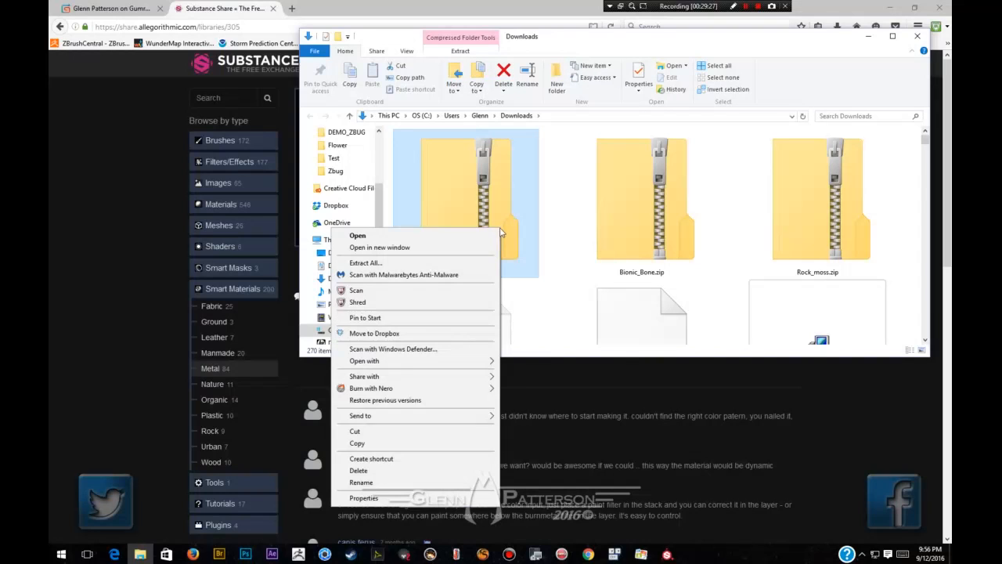
{"action": "left_click", "coordinate": [477, 198]}
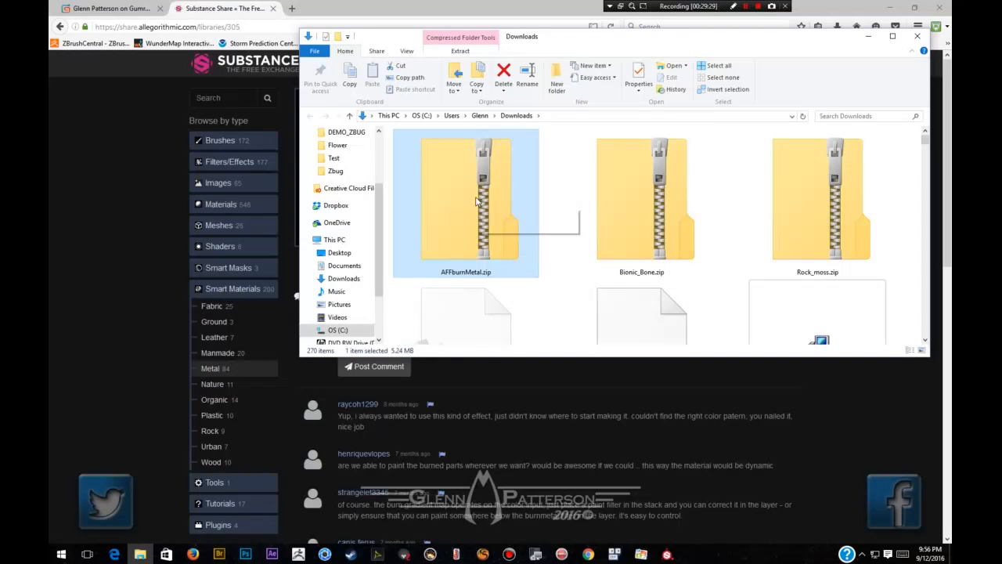
{"action": "double_click", "coordinate": [482, 203]}
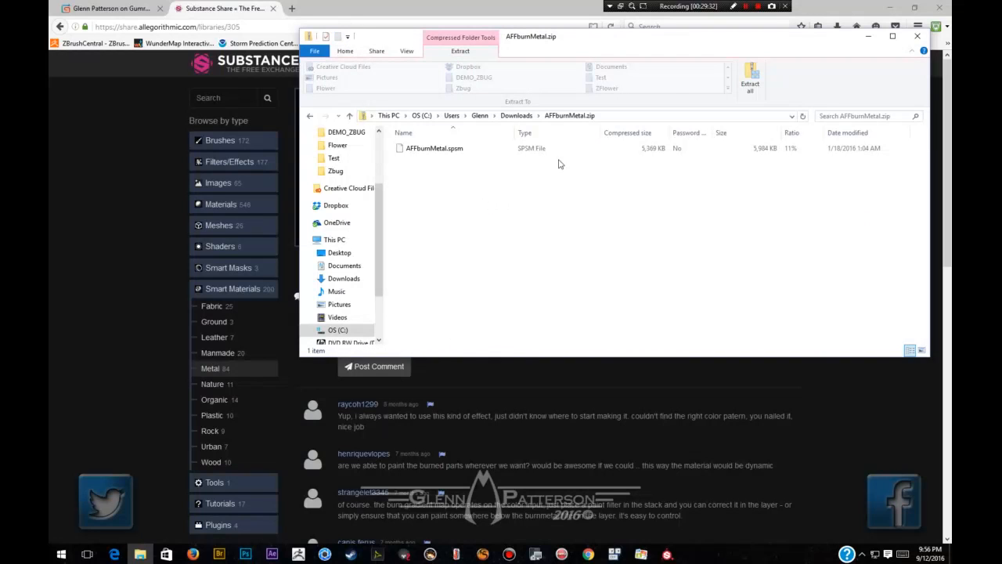
{"action": "left_click", "coordinate": [750, 78]}
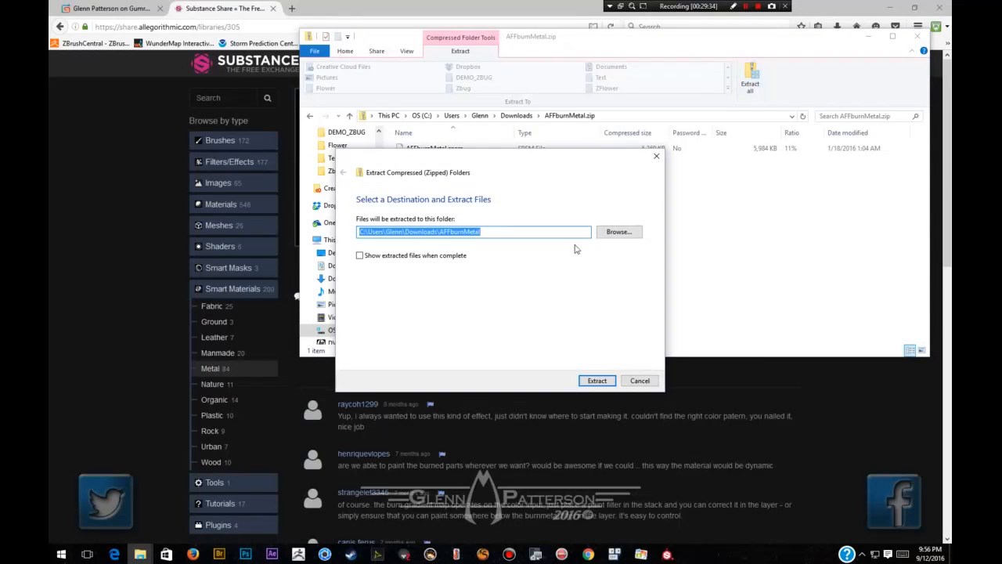
{"action": "left_click", "coordinate": [608, 381]}
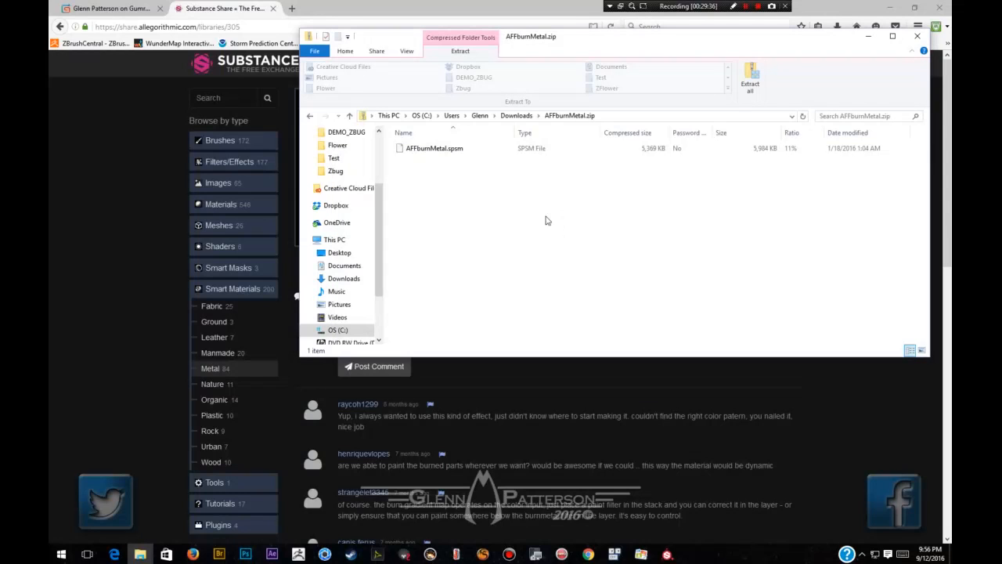
Open the extracted AFFburnMetal folder in Downloads and import AFFburnMetal.spsm into Substance Painter's smart materials shelf.
{"action": "left_click", "coordinate": [379, 159]}
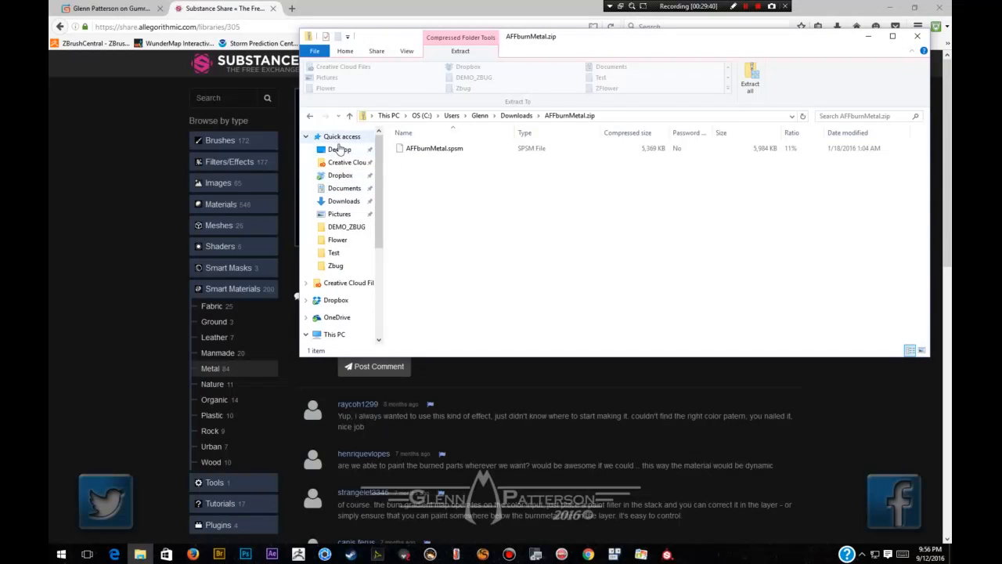
{"action": "left_click", "coordinate": [342, 201]}
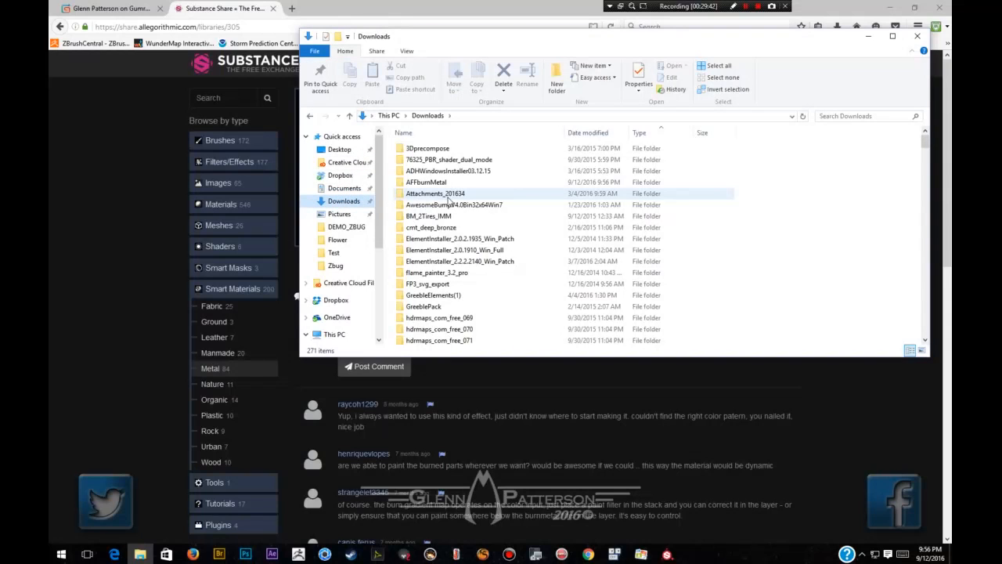
{"action": "double_click", "coordinate": [423, 182]}
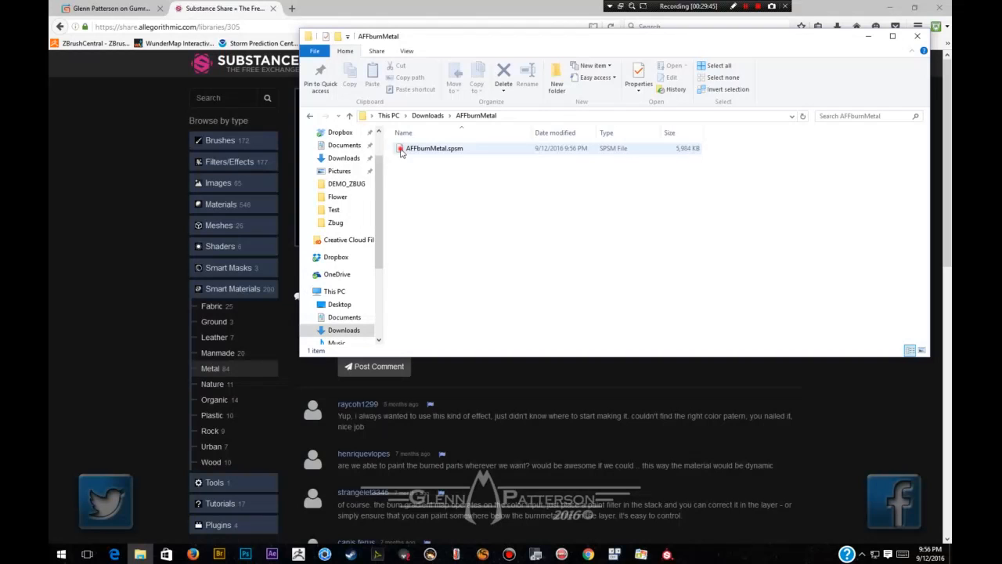
{"action": "mouse_move", "coordinate": [402, 148]}
{"action": "left_mouse_down"}
{"action": "mouse_move", "coordinate": [666, 553]}
{"action": "mouse_move", "coordinate": [649, 519]}
{"action": "mouse_move", "coordinate": [658, 523]}
{"action": "mouse_move", "coordinate": [537, 491]}
{"action": "mouse_move", "coordinate": [536, 480]}
{"action": "left_mouse_up"}
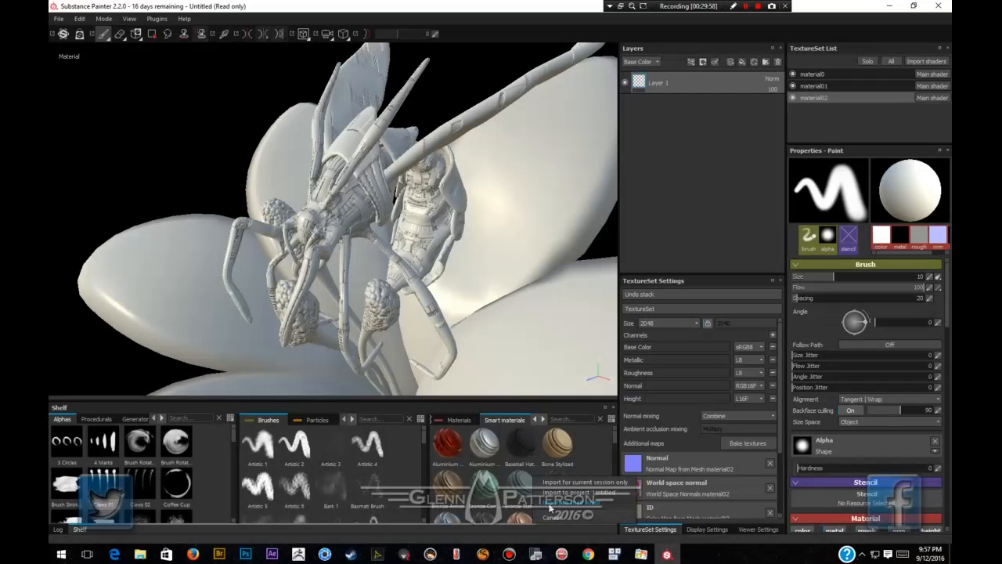
{"action": "left_click", "coordinate": [551, 508]}
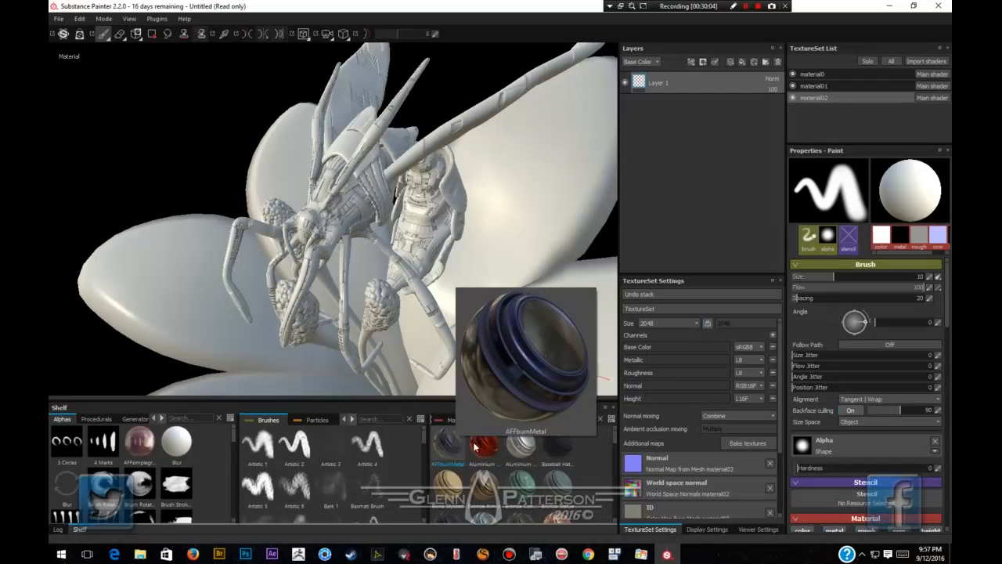
Apply the T800_Metal smart material above Layer 1 in the material0 texture set.
{"action": "left_click", "coordinate": [834, 73]}
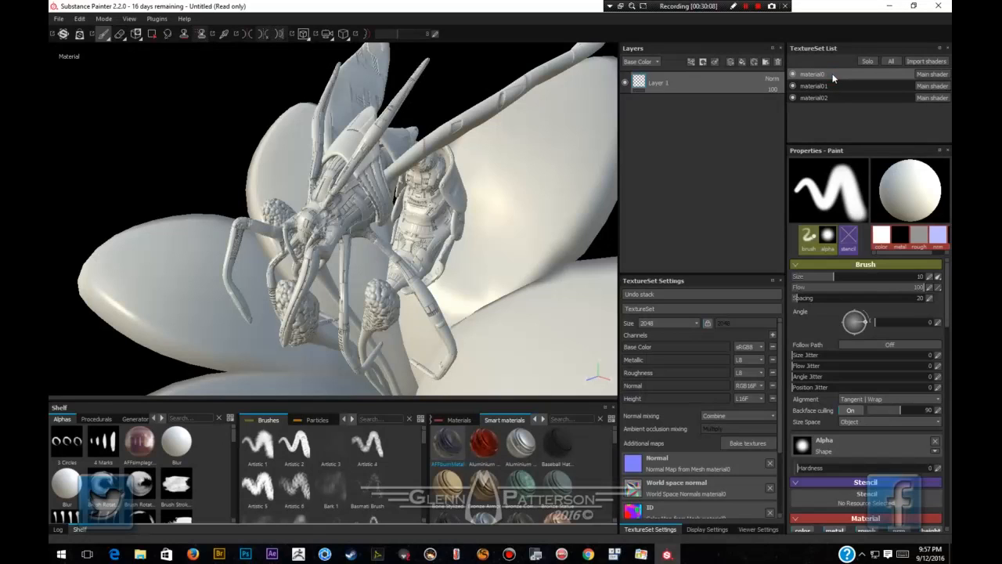
{"action": "scroll", "coordinate": [591, 489], "scroll_direction": "down", "scroll_amount": 5}
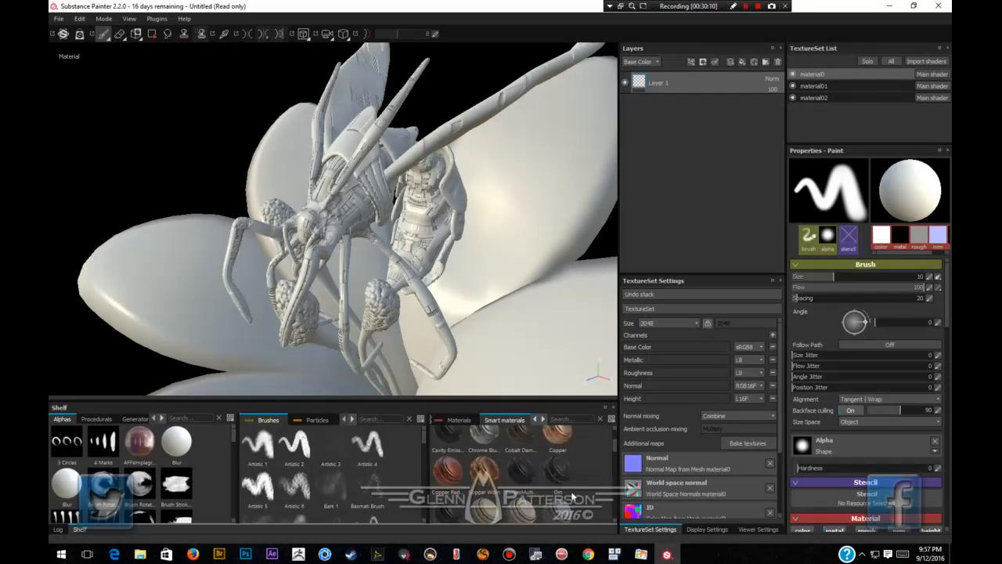
{"action": "scroll", "coordinate": [568, 499], "scroll_direction": "down", "scroll_amount": 3}
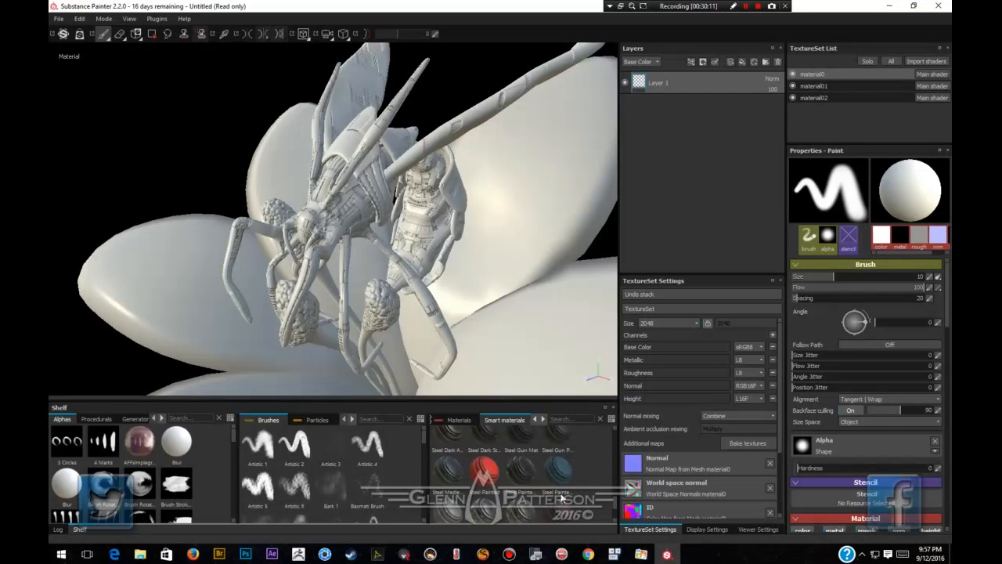
{"action": "scroll", "coordinate": [560, 496], "scroll_direction": "down", "scroll_amount": 2}
{"action": "left_click_drag", "start_coordinate": [443, 467], "coordinate": [702, 82]}
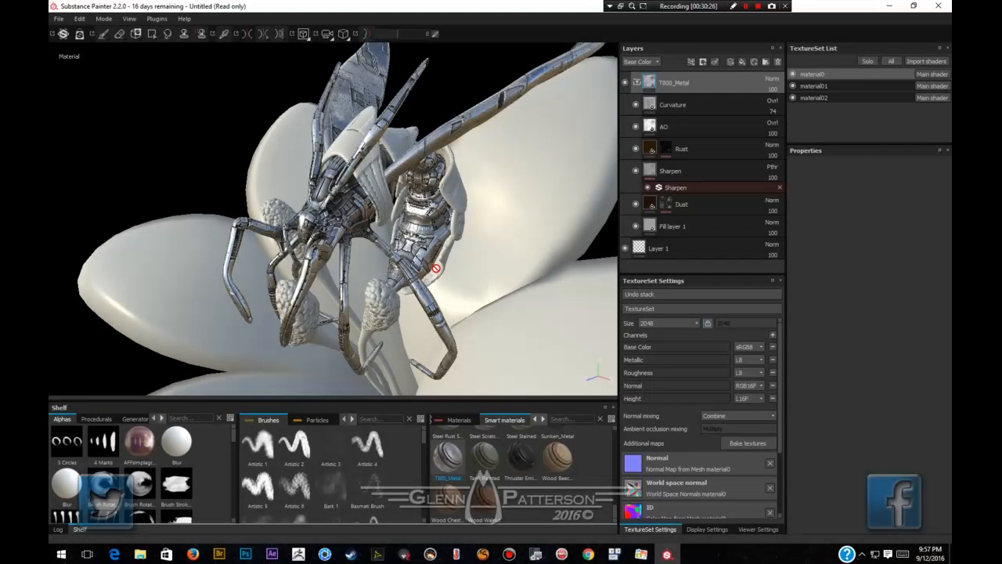
Hide the material01 and material02 texture sets and inspect the T800 metal on the isolated bug.
{"action": "left_click_drag", "start_coordinate": [350, 280], "coordinate": [393, 208], "text": "alt"}
{"action": "left_click", "coordinate": [793, 85]}
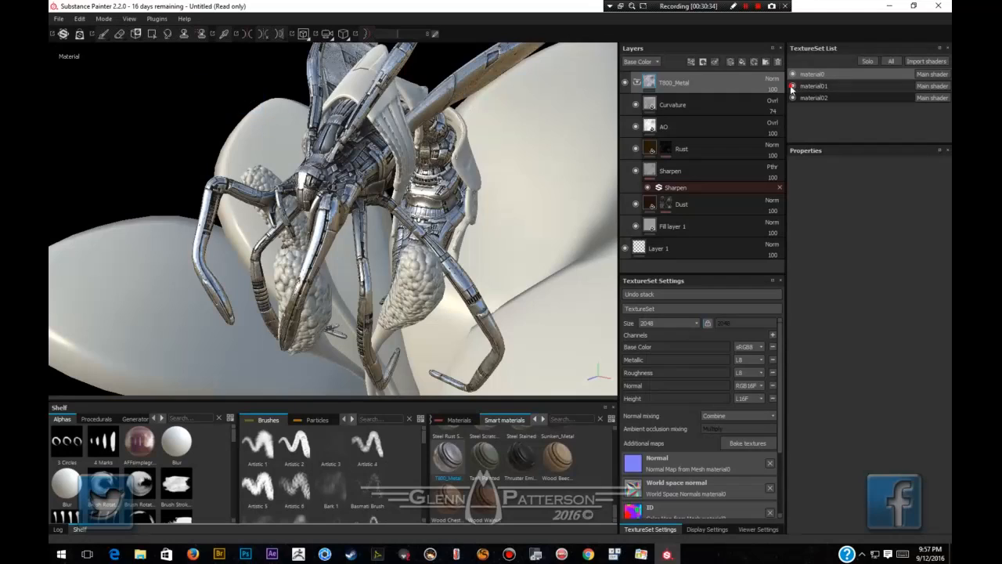
{"action": "left_click", "coordinate": [794, 97]}
{"action": "left_click_drag", "start_coordinate": [399, 240], "coordinate": [402, 263], "text": "alt"}
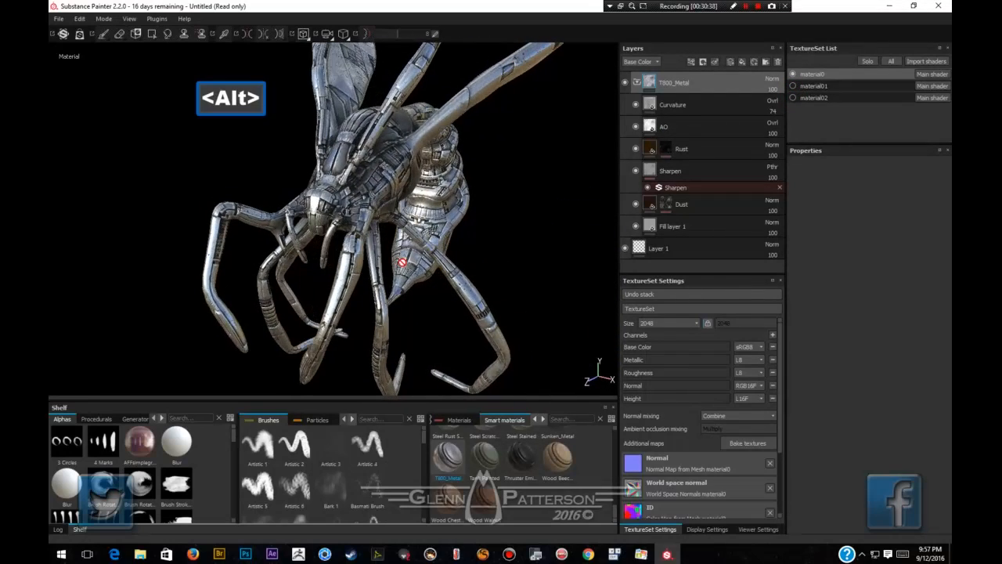
{"action": "scroll", "coordinate": [400, 243], "scroll_direction": "up", "scroll_amount": 3}
{"action": "left_click_drag", "start_coordinate": [371, 231], "coordinate": [468, 273], "text": "alt"}
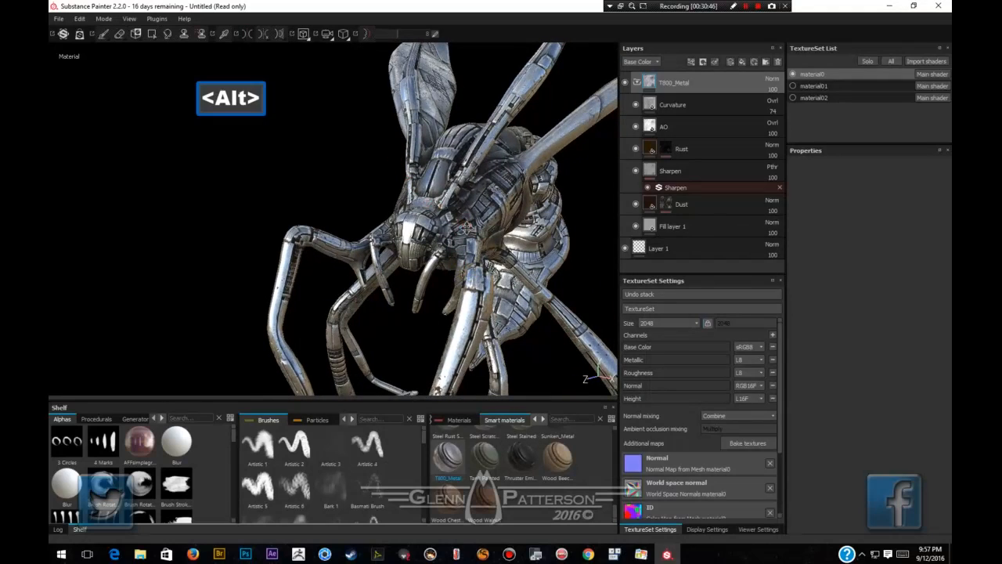
{"action": "left_click_drag", "start_coordinate": [467, 228], "coordinate": [415, 261], "text": "alt"}
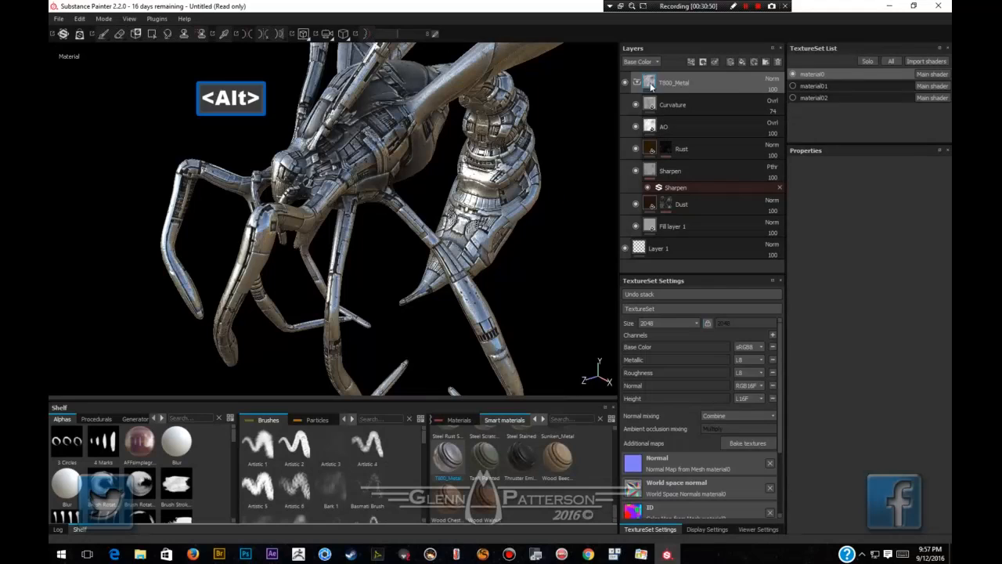
Collapse the T800_Metal folder and add the Plastic Rubber smart material above it as a collapsed folder.
{"action": "left_click", "coordinate": [637, 84]}
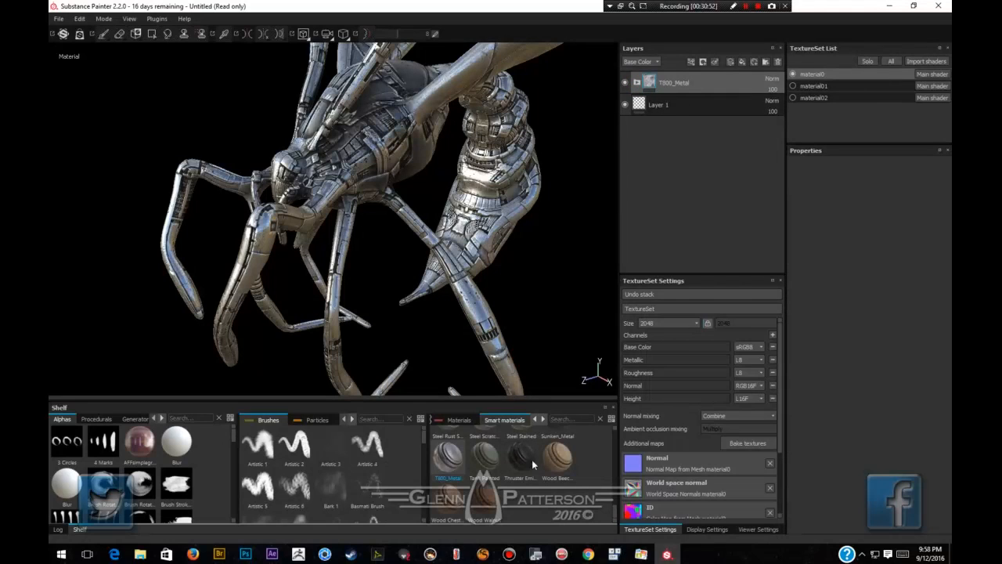
{"action": "scroll", "coordinate": [540, 474], "scroll_direction": "up", "scroll_amount": 2}
{"action": "mouse_move", "coordinate": [542, 484]}
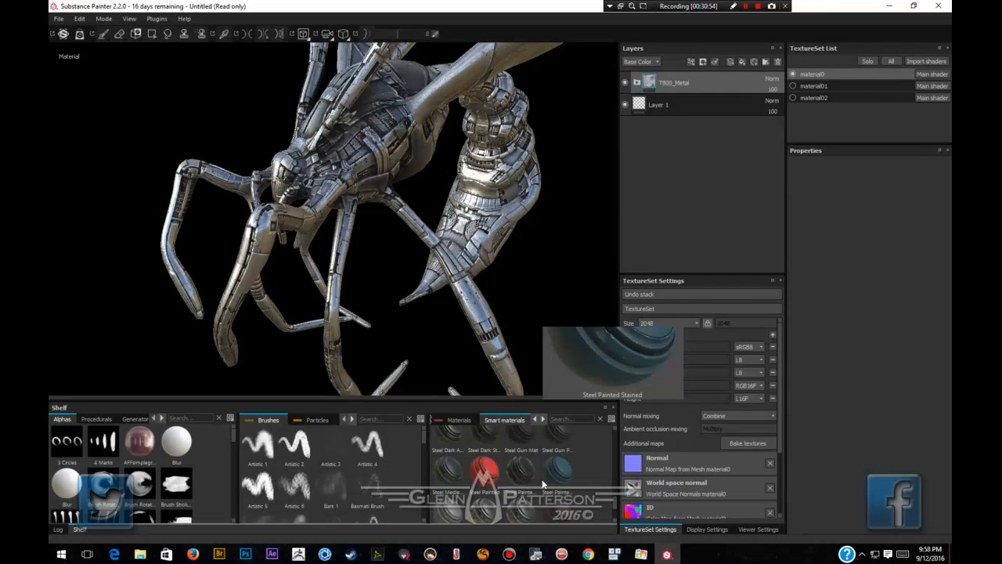
{"action": "scroll", "coordinate": [542, 484], "scroll_direction": "up", "scroll_amount": 3}
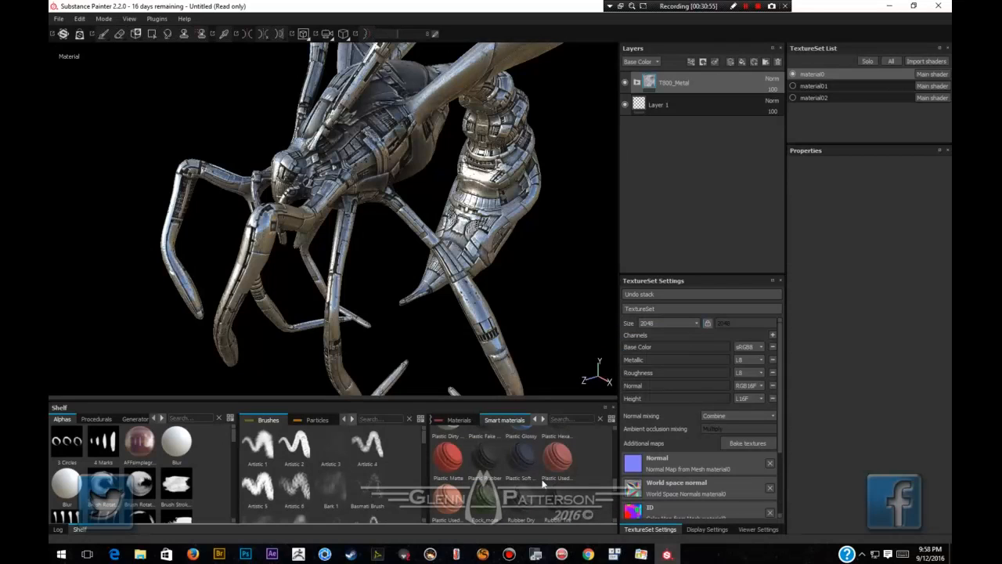
{"action": "left_click_drag", "start_coordinate": [481, 458], "coordinate": [660, 75]}
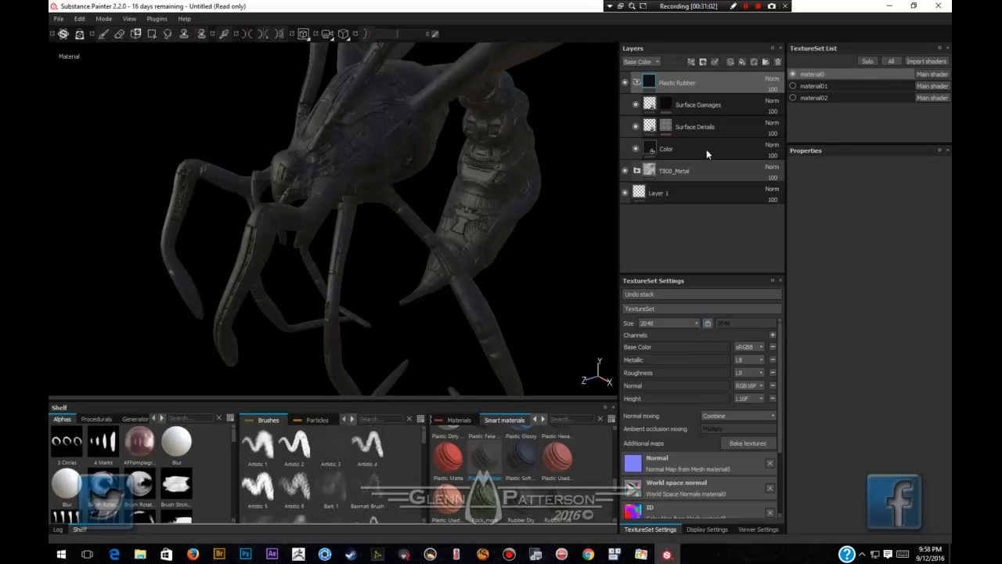
{"action": "left_click", "coordinate": [637, 82]}
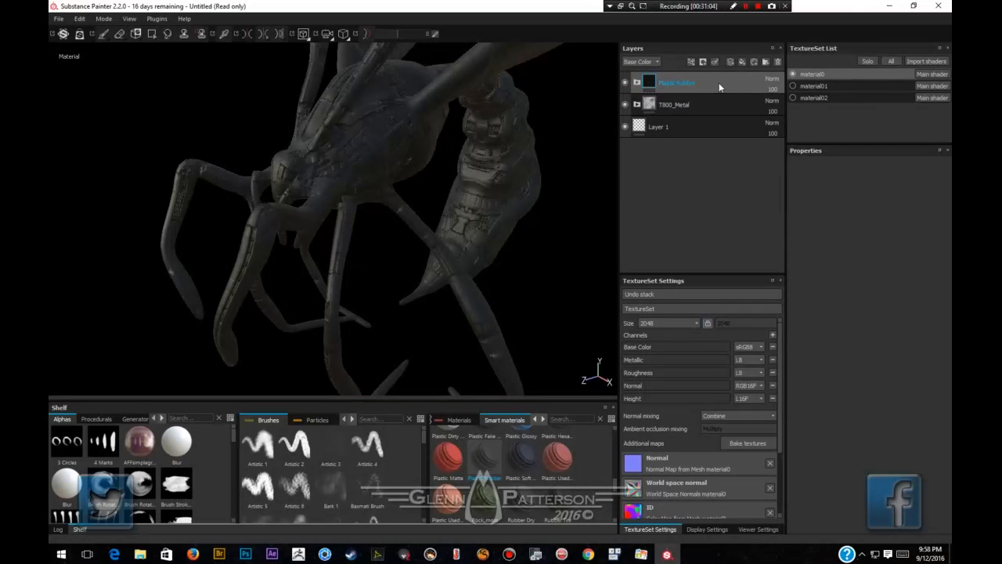
Add a black mask to the Plastic Rubber folder and add a paint effect to that mask.
{"action": "right_click", "coordinate": [719, 82]}
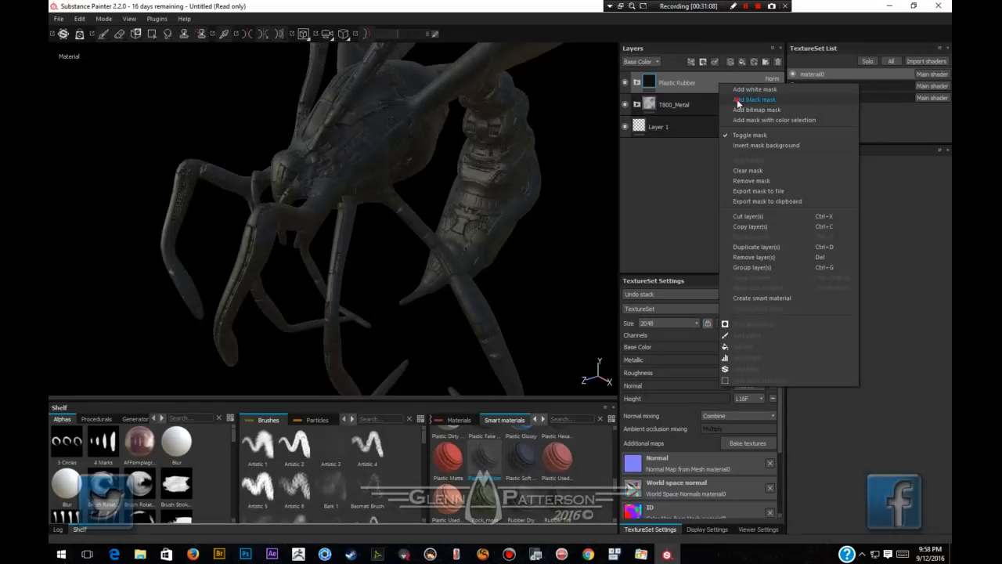
{"action": "left_click", "coordinate": [738, 99]}
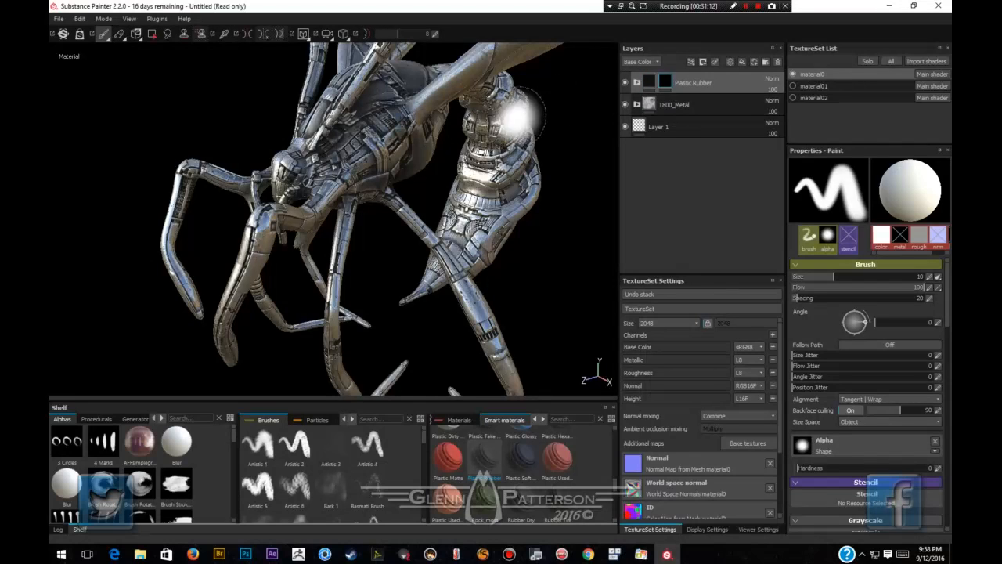
{"action": "right_click", "coordinate": [666, 88]}
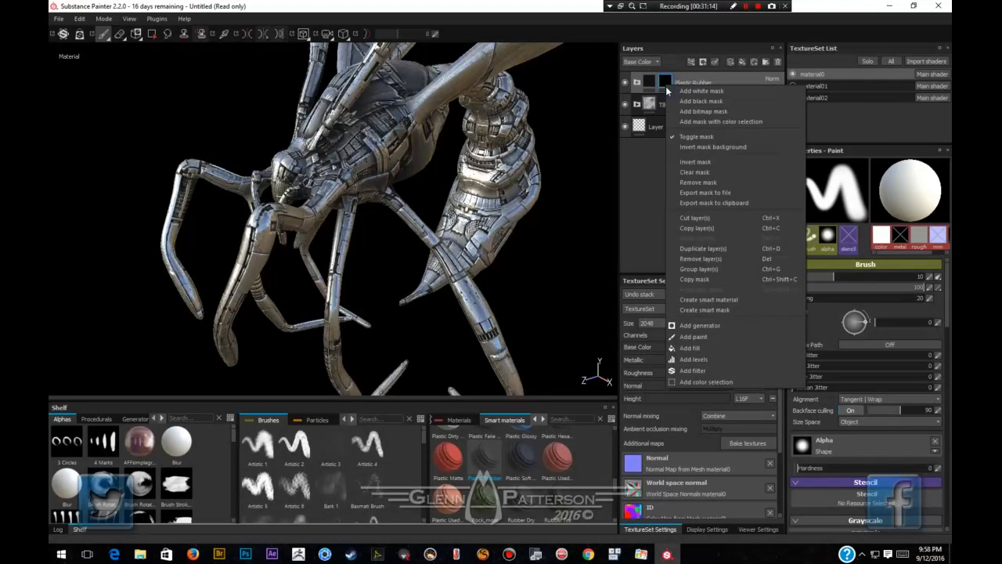
{"action": "left_click", "coordinate": [696, 339]}
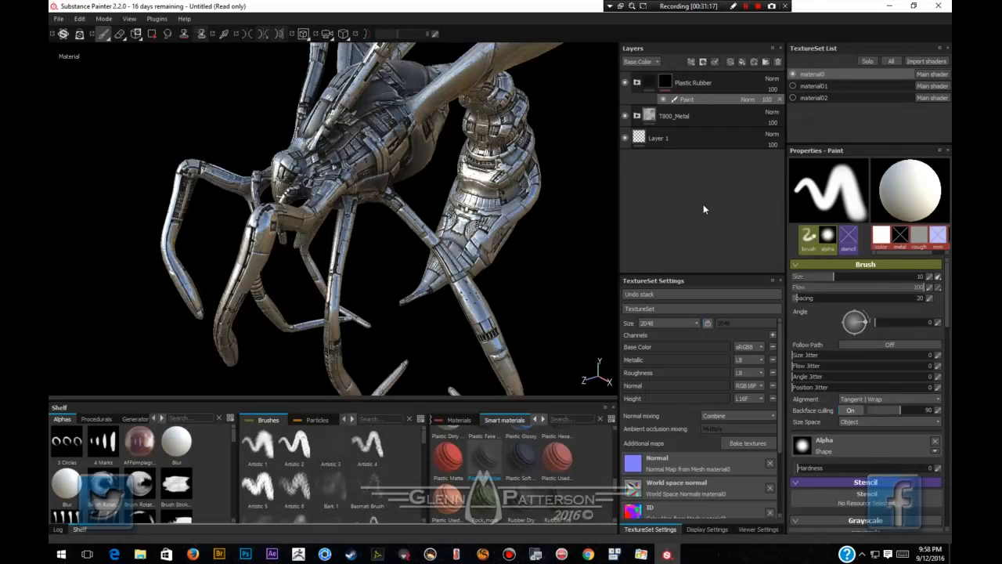
Add a Blur filter above the paint effect in the Plastic Rubber mask with a blur intensity of 6.1.
{"action": "right_click", "coordinate": [701, 99]}
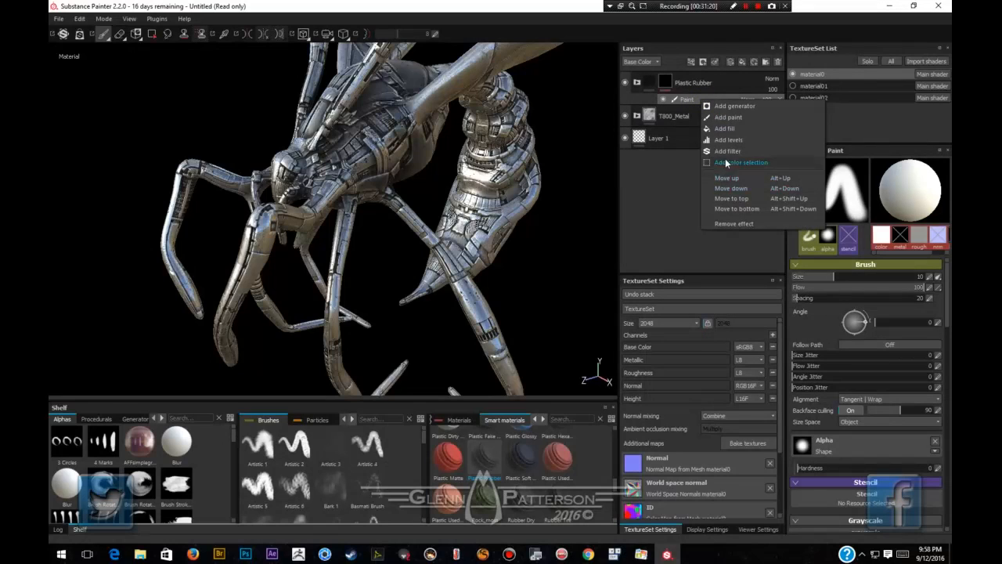
{"action": "left_click", "coordinate": [725, 151]}
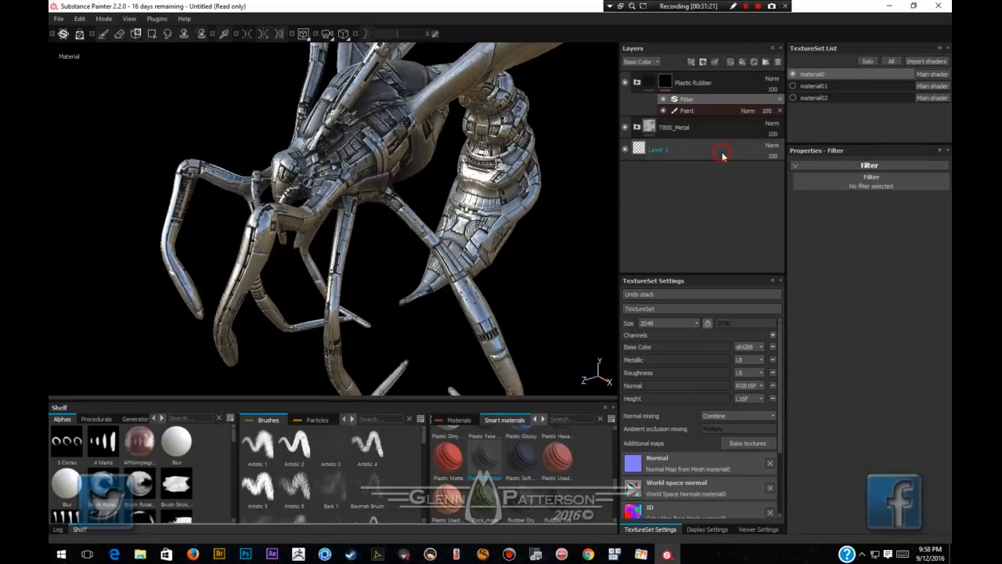
{"action": "left_click", "coordinate": [838, 183]}
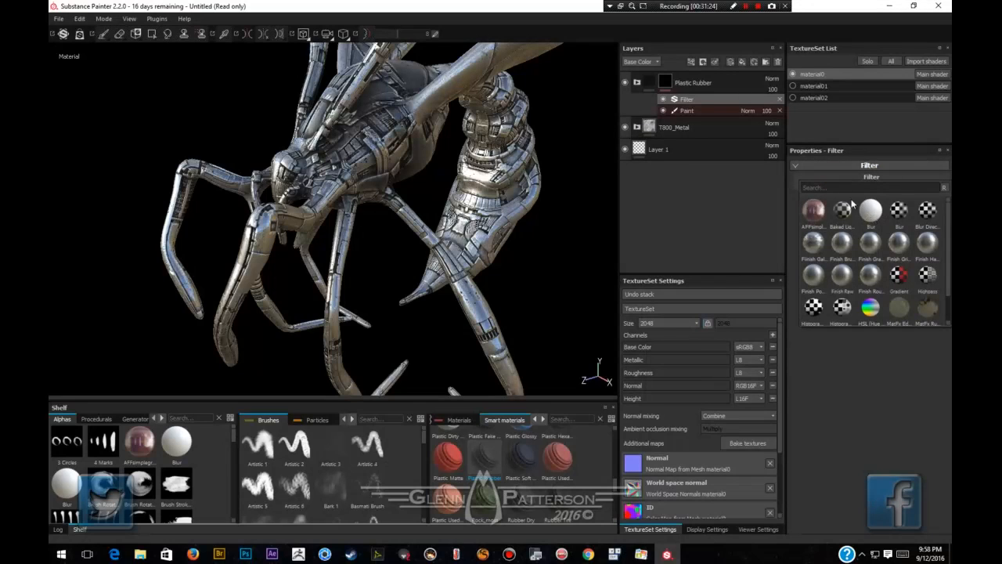
{"action": "left_click", "coordinate": [871, 212]}
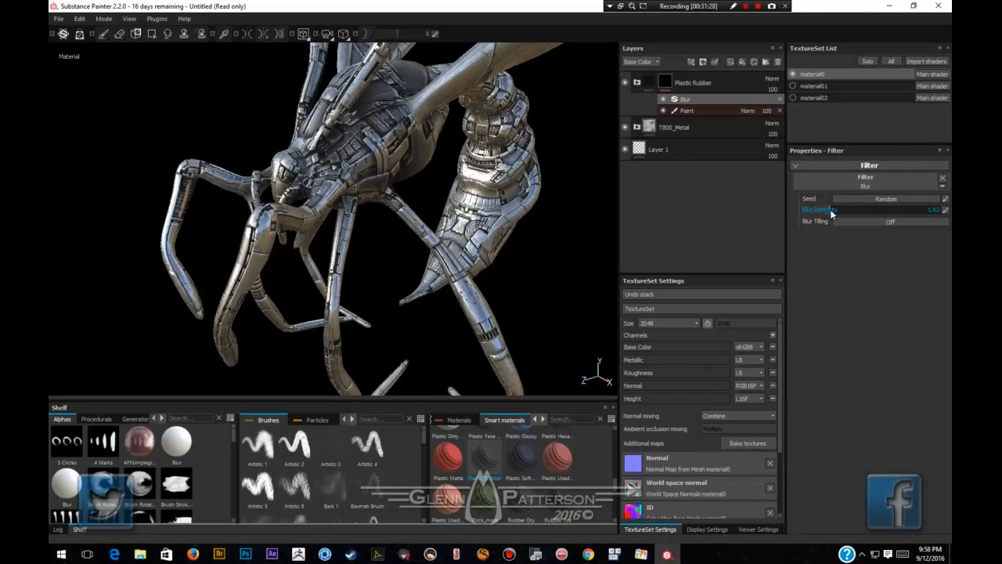
{"action": "left_click_drag", "start_coordinate": [882, 219], "coordinate": [907, 222]}
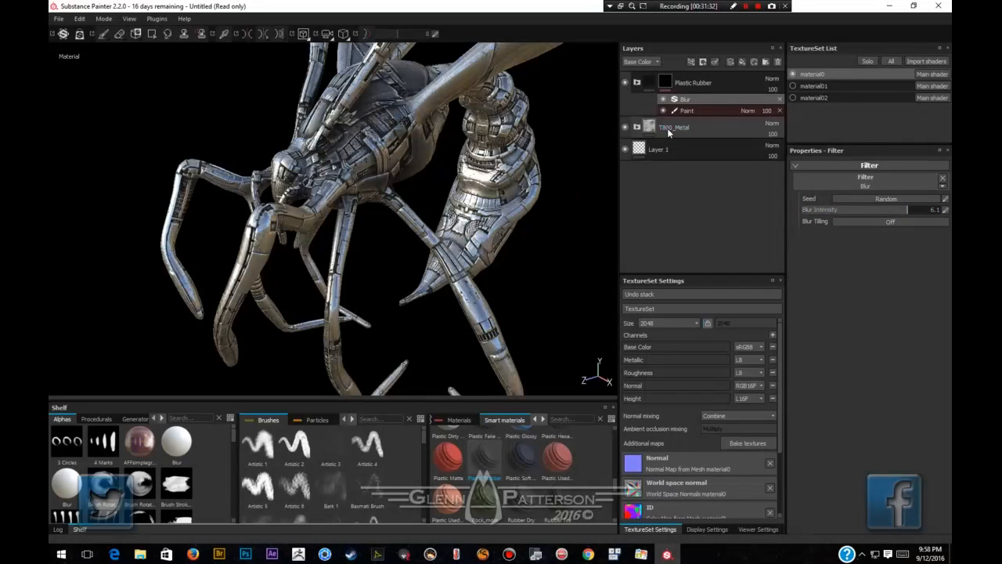
Enable symmetry on the mask's paint effect and polygon-fill the lower segments of the rear legs in white using quad fill mode.
{"action": "left_click", "coordinate": [713, 109]}
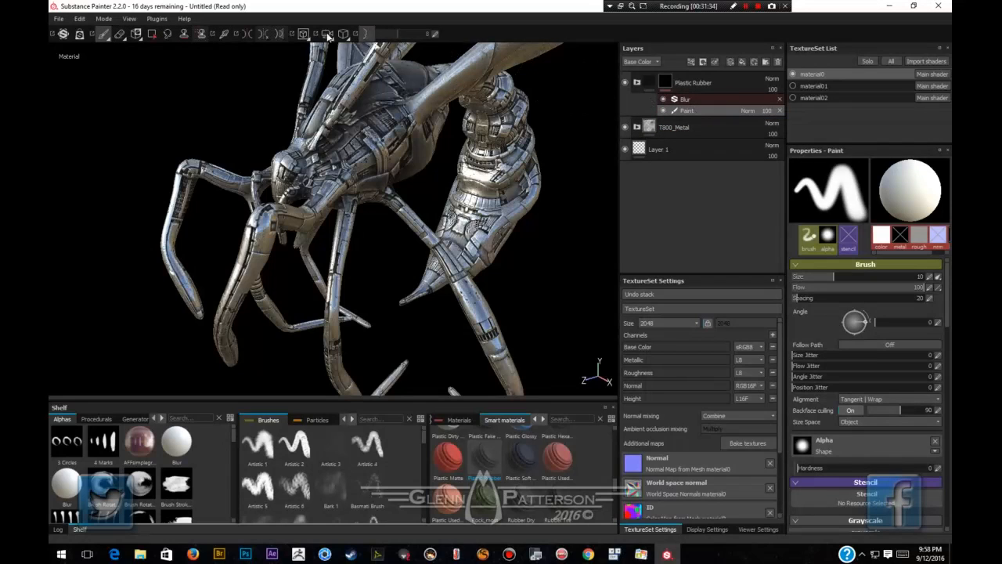
{"action": "left_click", "coordinate": [247, 36]}
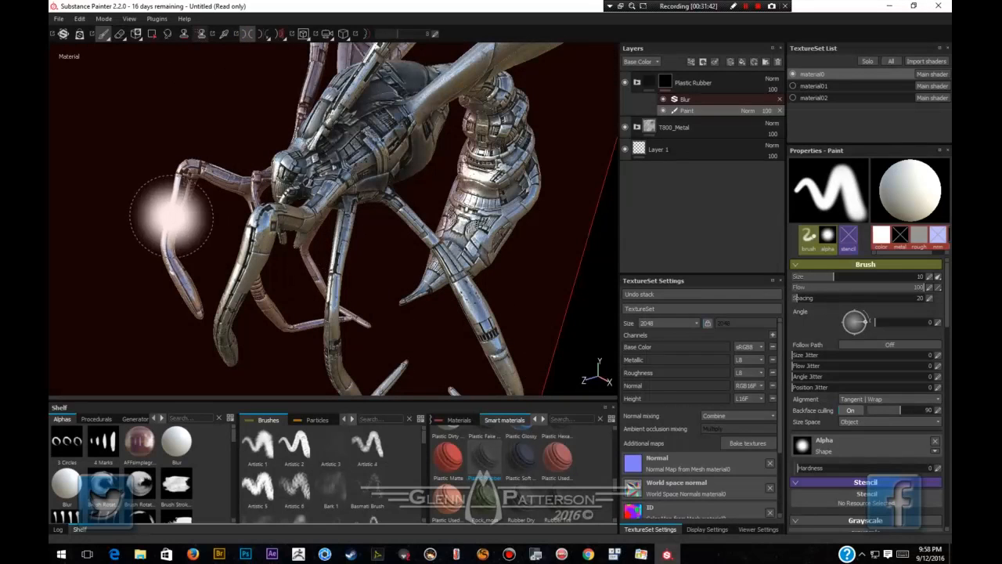
{"action": "left_click", "coordinate": [153, 35]}
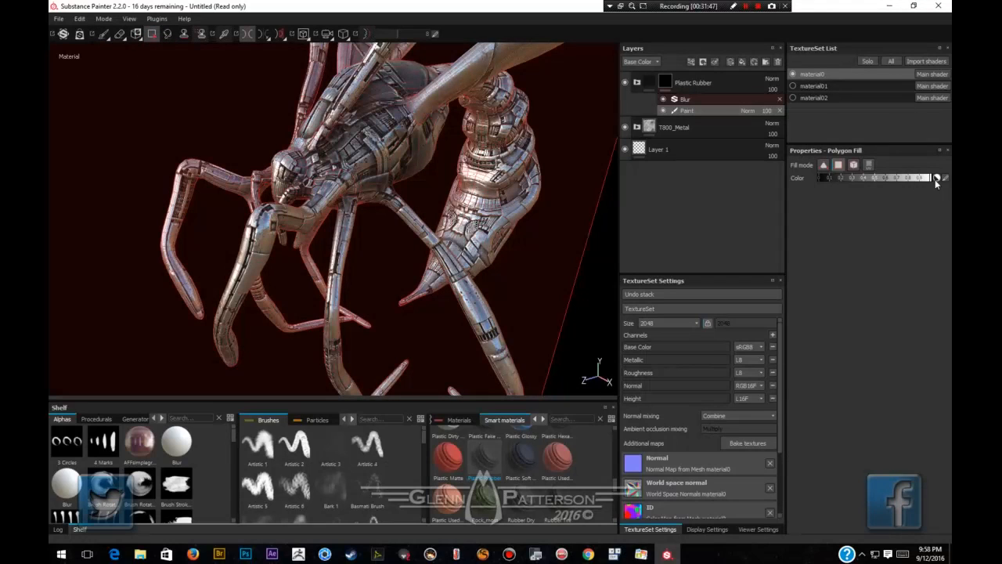
{"action": "left_click", "coordinate": [838, 165]}
{"action": "left_click_drag", "start_coordinate": [543, 285], "coordinate": [515, 271], "text": "alt"}
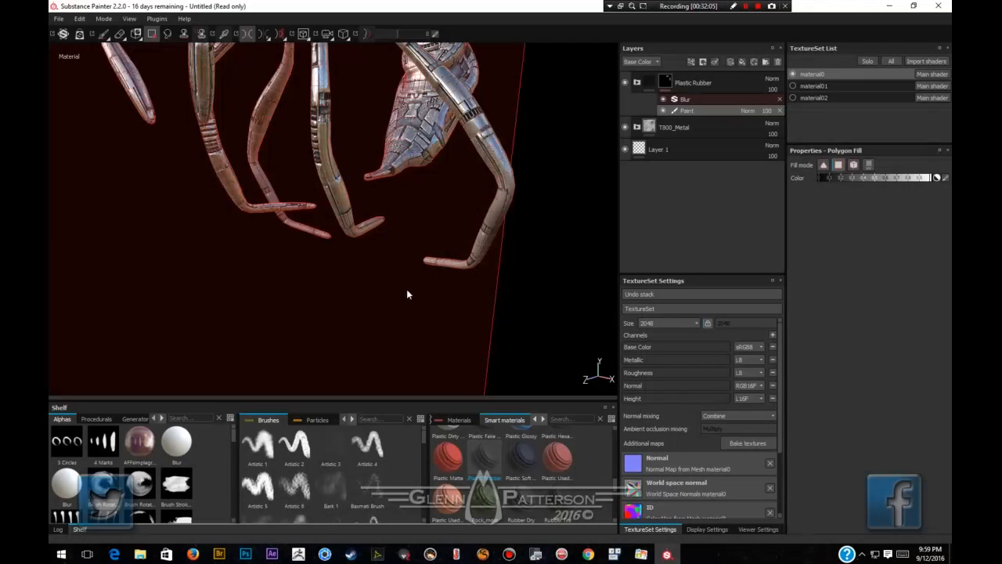
{"action": "left_click", "coordinate": [838, 166]}
{"action": "left_click_drag", "start_coordinate": [447, 302], "coordinate": [502, 287], "text": "alt"}
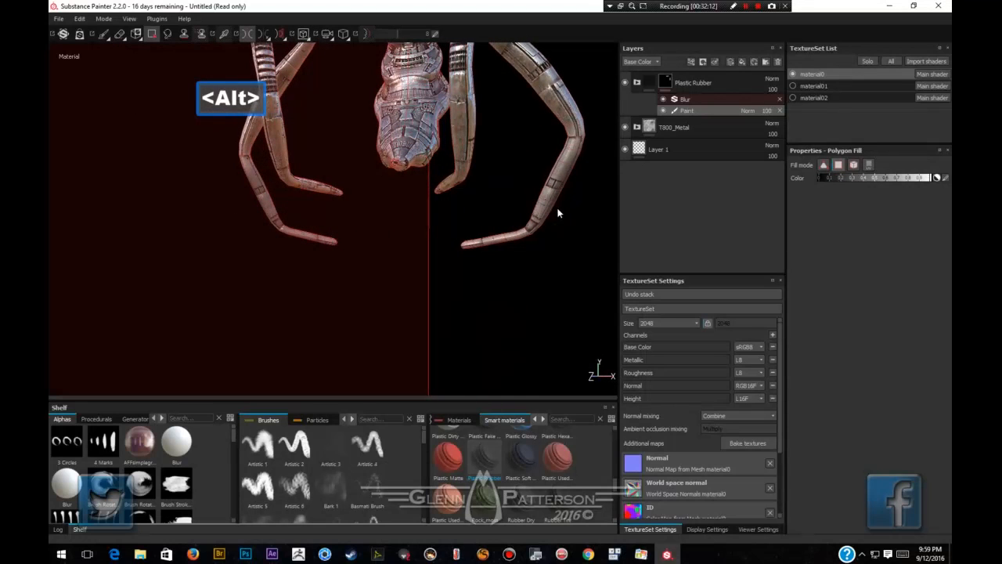
{"action": "left_click_drag", "start_coordinate": [541, 144], "coordinate": [589, 234]}
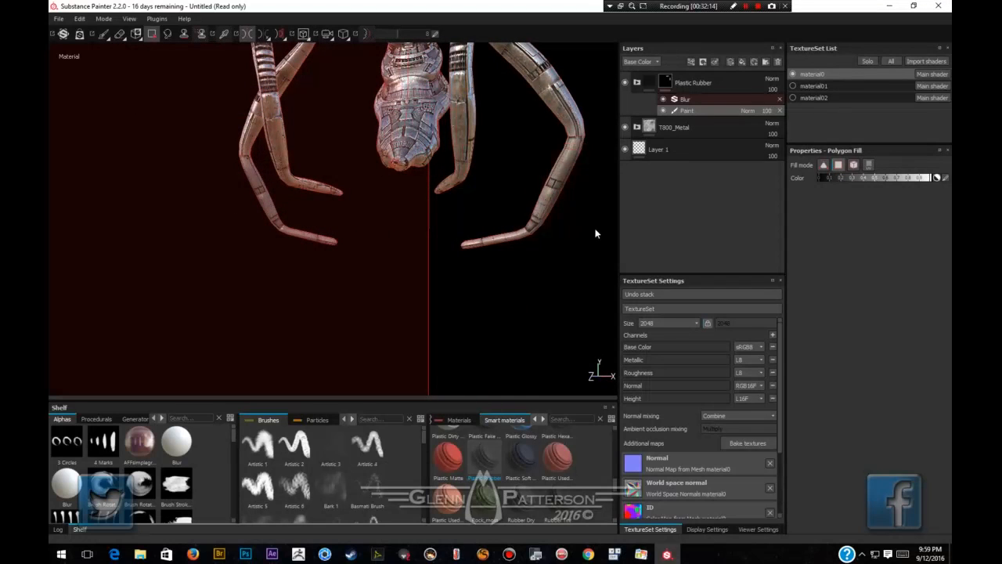
Reduce the mask's blur intensity to 1.9 and polygon-fill the lower rear leg again from the knee to the foot.
{"action": "left_click", "coordinate": [685, 98]}
{"action": "left_click_drag", "start_coordinate": [900, 208], "coordinate": [831, 220]}
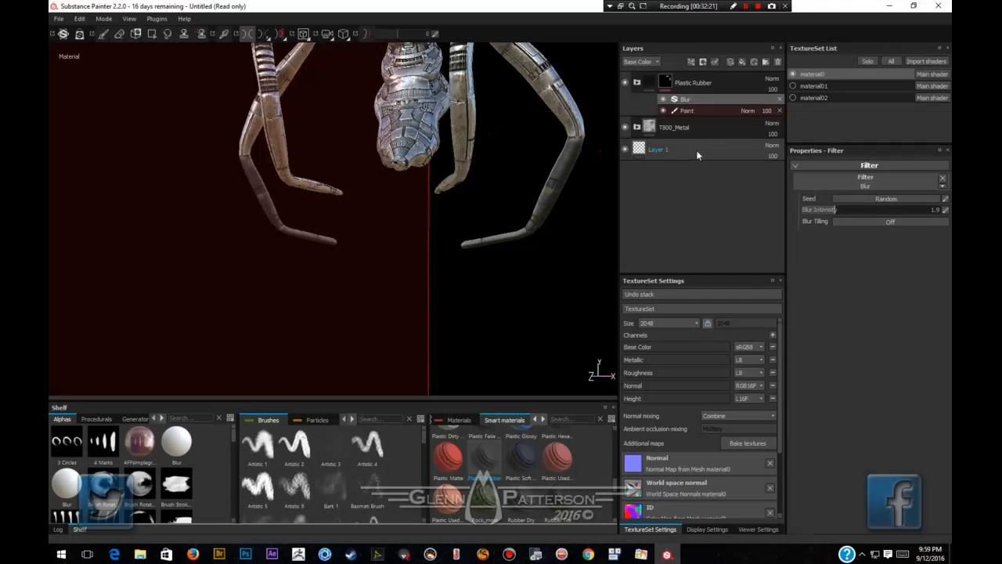
{"action": "left_click", "coordinate": [704, 114]}
{"action": "left_click_drag", "start_coordinate": [504, 161], "coordinate": [596, 273]}
{"action": "left_click_drag", "start_coordinate": [531, 227], "coordinate": [448, 280]}
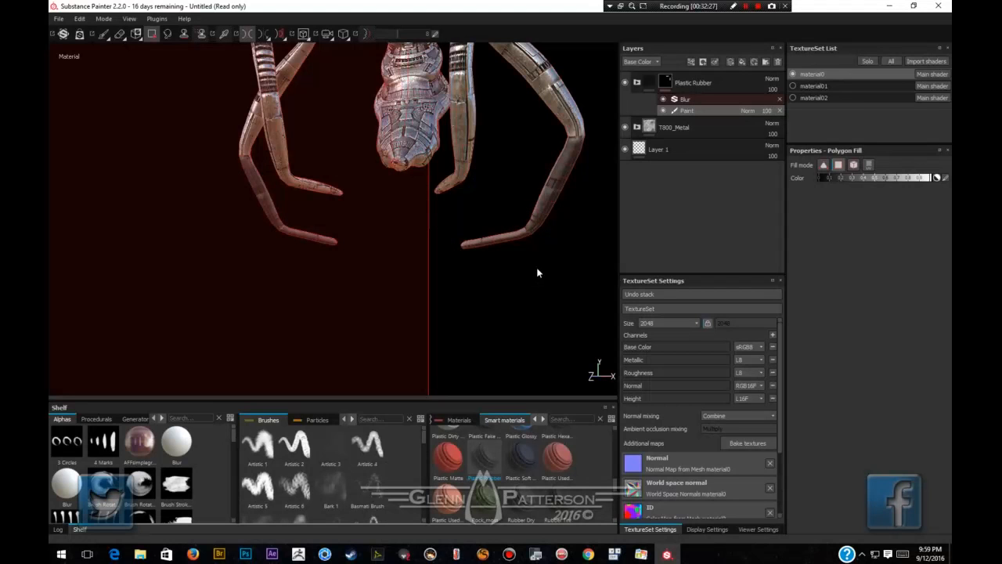
Inspect the rubber edge on the rear leg and set the mask's blur intensity to 1.93.
{"action": "left_click", "coordinate": [105, 37]}
{"action": "mouse_move", "coordinate": [530, 268]}
{"action": "left_mouse_down", "text": "alt"}
{"action": "mouse_move", "coordinate": [462, 329]}
{"action": "mouse_move", "coordinate": [358, 315]}
{"action": "mouse_move", "coordinate": [267, 328]}
{"action": "mouse_move", "coordinate": [303, 357]}
{"action": "mouse_move", "coordinate": [494, 274]}
{"action": "left_mouse_up", "text": "alt"}
{"action": "mouse_move", "coordinate": [494, 274]}
{"action": "right_mouse_down", "text": "shift"}
{"action": "mouse_move", "coordinate": [436, 270]}
{"action": "mouse_move", "coordinate": [490, 272]}
{"action": "right_mouse_up", "text": "shift"}
{"action": "left_click_drag", "start_coordinate": [491, 265], "coordinate": [512, 277], "text": "alt"}
{"action": "left_click", "coordinate": [713, 98]}
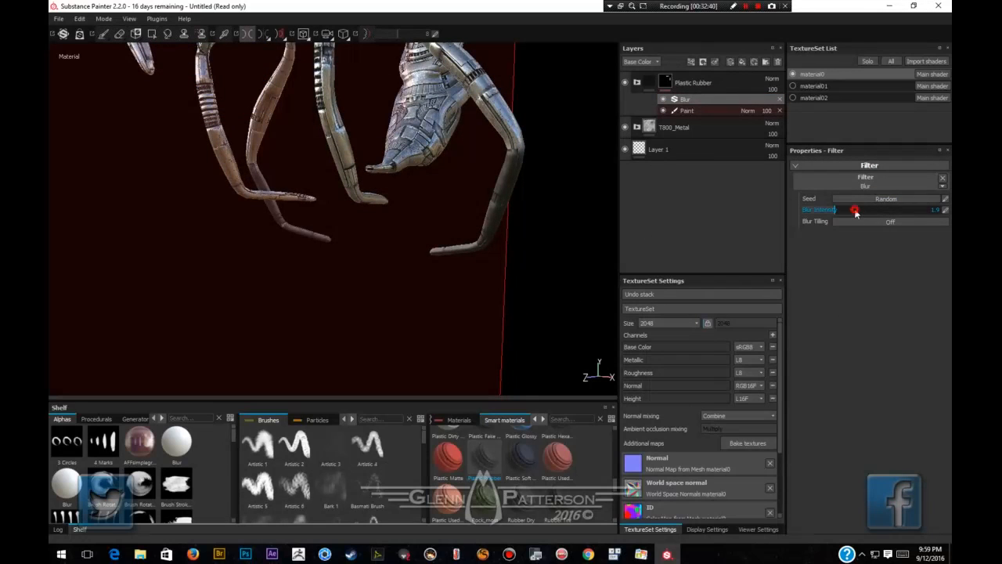
{"action": "left_click_drag", "start_coordinate": [856, 212], "coordinate": [835, 214]}
Polygon-fill the remaining faces of the rear leg's lower segments and knee in the Plastic Rubber paint mask.
{"action": "left_click", "coordinate": [702, 111]}
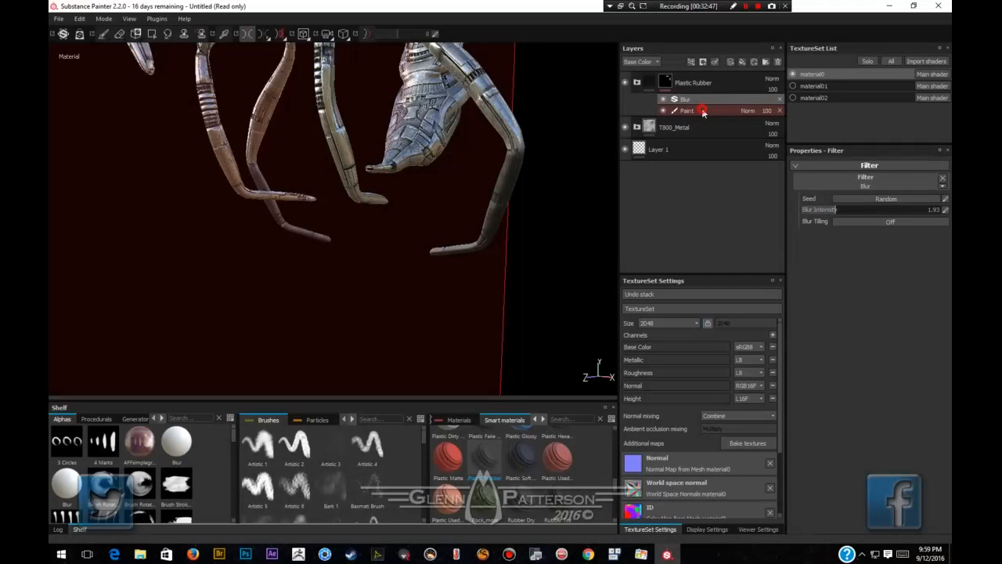
{"action": "left_click", "coordinate": [152, 36]}
{"action": "left_click_drag", "start_coordinate": [530, 192], "coordinate": [344, 253]}
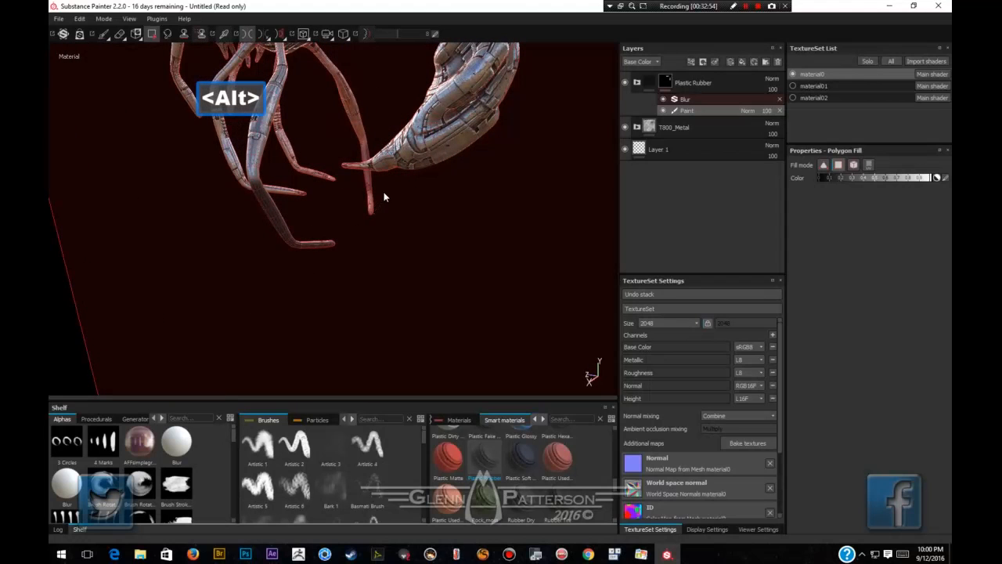
{"action": "key", "text": "alt"}
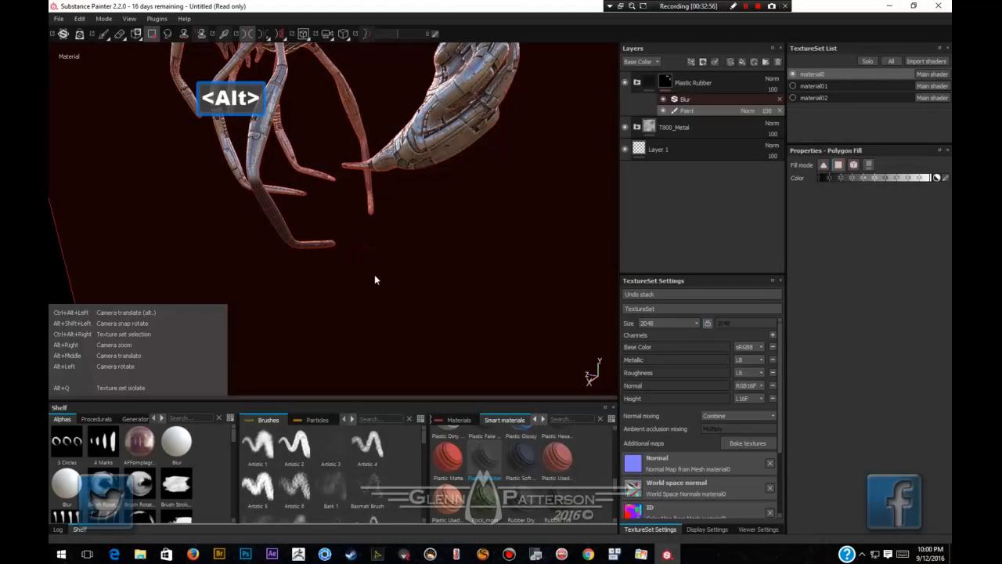
{"action": "left_click_drag", "start_coordinate": [305, 308], "coordinate": [536, 291], "text": "alt"}
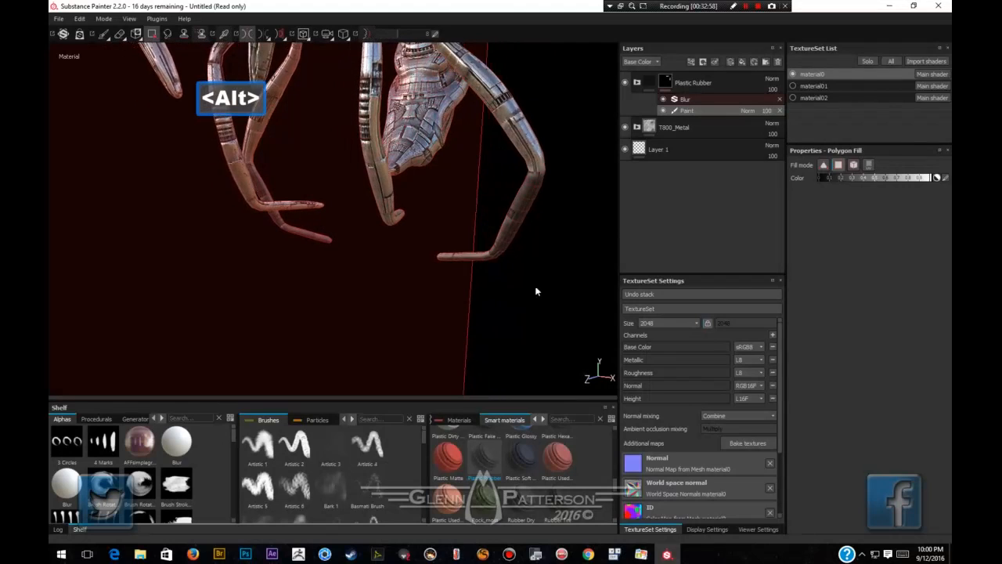
{"action": "left_click_drag", "start_coordinate": [563, 146], "coordinate": [486, 256]}
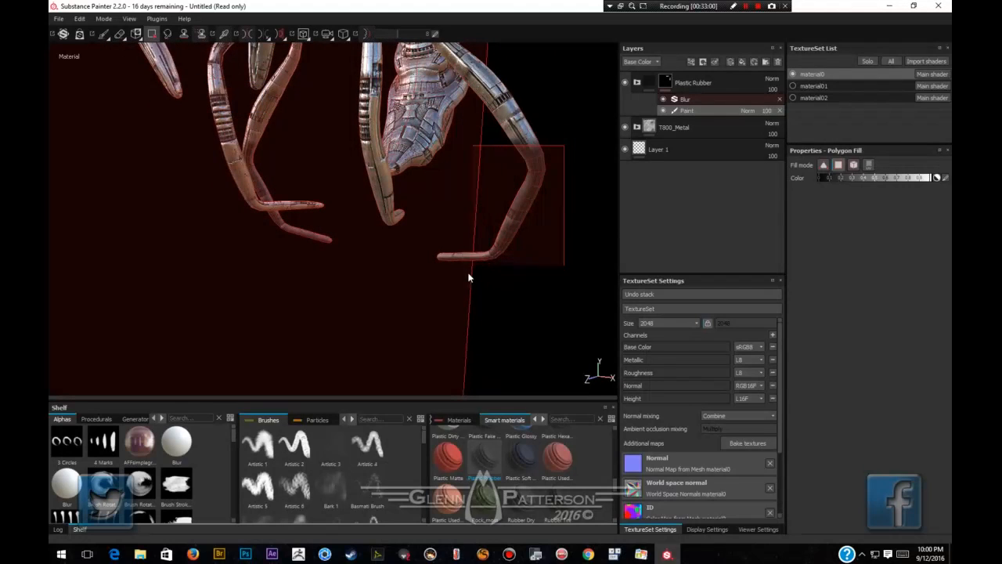
{"action": "left_click_drag", "start_coordinate": [445, 294], "coordinate": [445, 293]}
{"action": "left_click_drag", "start_coordinate": [558, 144], "coordinate": [512, 176]}
Polygon-fill the lower segments of the middle legs in the Plastic Rubber mask.
{"action": "left_click_drag", "start_coordinate": [553, 253], "coordinate": [610, 249], "text": "alt"}
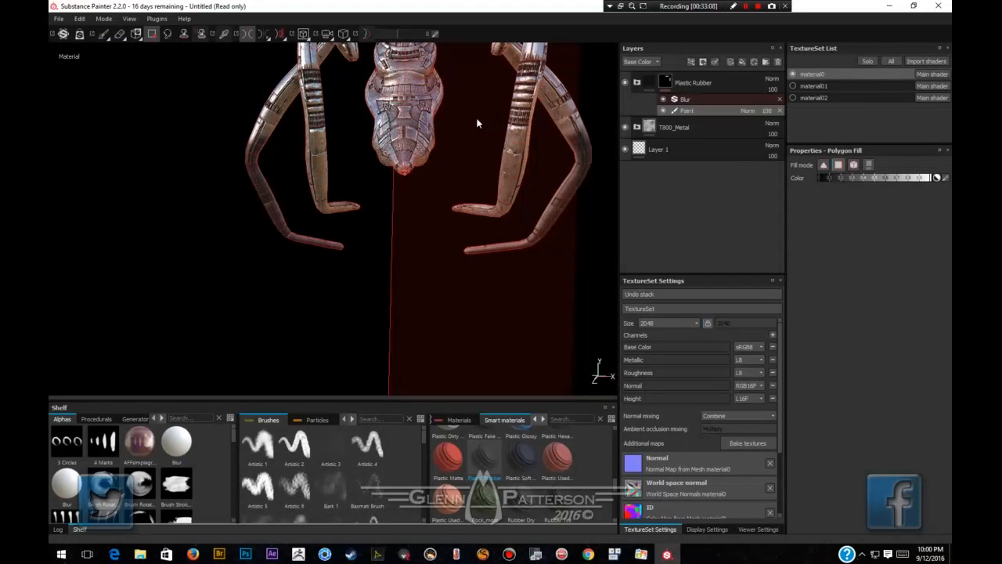
{"action": "left_click_drag", "start_coordinate": [451, 114], "coordinate": [534, 228]}
{"action": "left_click_drag", "start_coordinate": [497, 139], "coordinate": [517, 151], "text": "alt"}
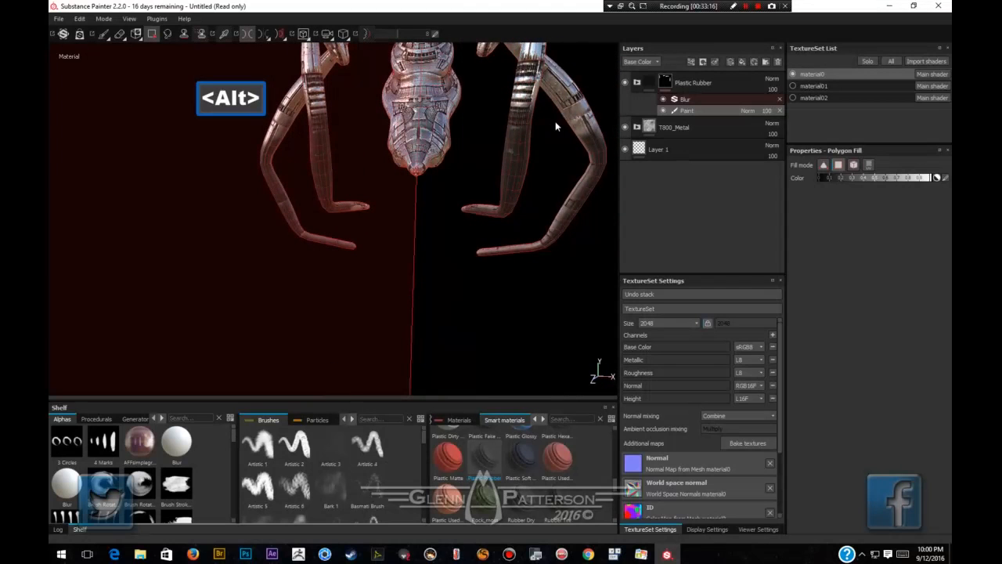
{"action": "middle_click_drag", "start_coordinate": [526, 108], "coordinate": [523, 251], "text": "alt"}
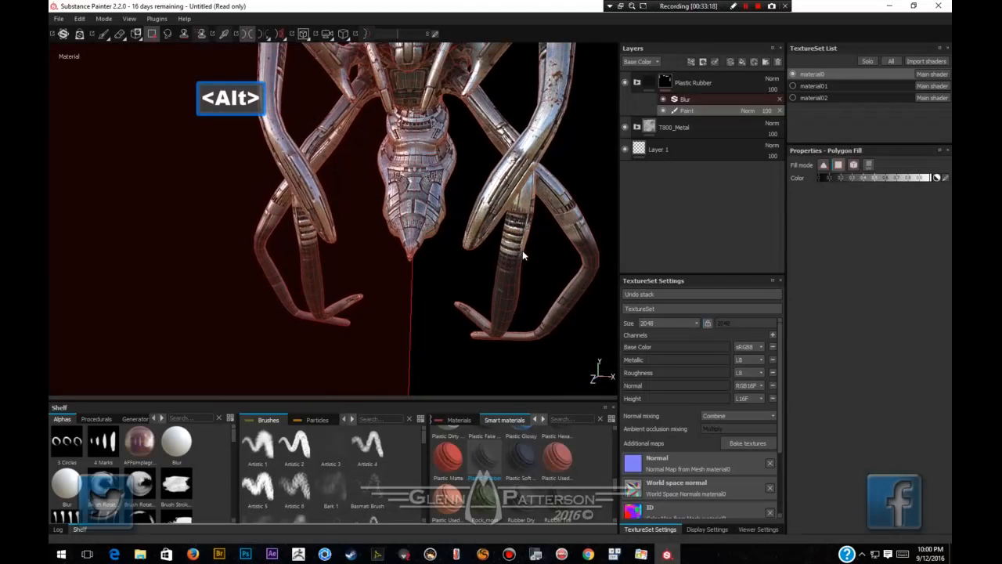
Polygon-fill the front legs' lower segments in the Plastic Rubber mask and extend the fill higher on the other legs.
{"action": "left_click_drag", "start_coordinate": [523, 254], "coordinate": [374, 248], "text": "alt"}
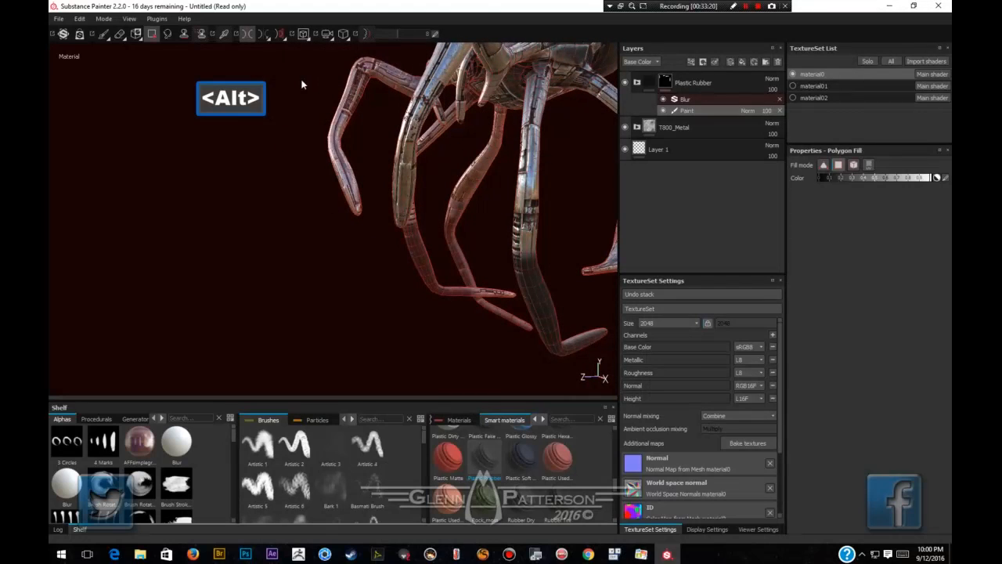
{"action": "left_click_drag", "start_coordinate": [306, 49], "coordinate": [354, 236]}
{"action": "left_click_drag", "start_coordinate": [545, 193], "coordinate": [505, 282]}
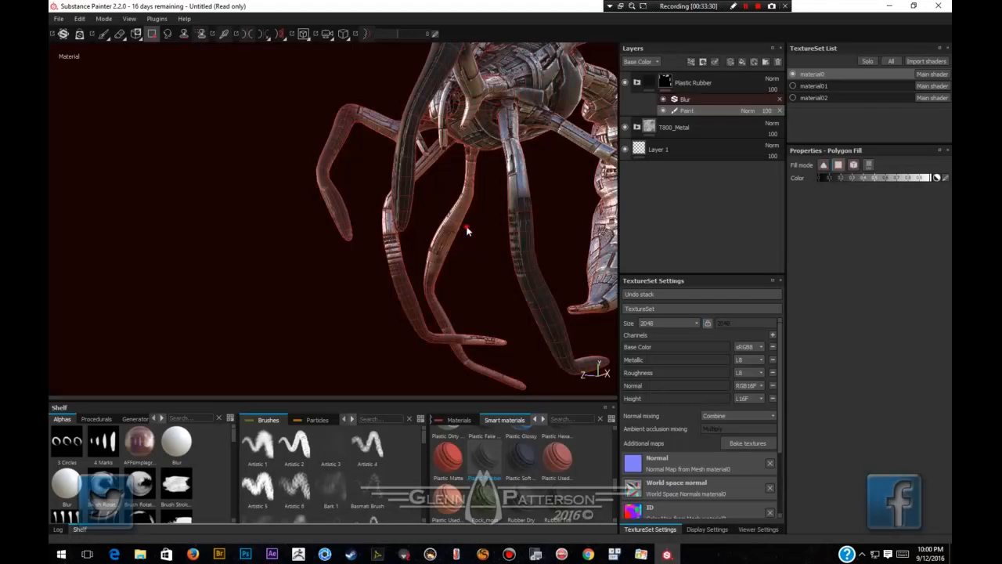
{"action": "left_click_drag", "start_coordinate": [423, 290], "coordinate": [425, 313]}
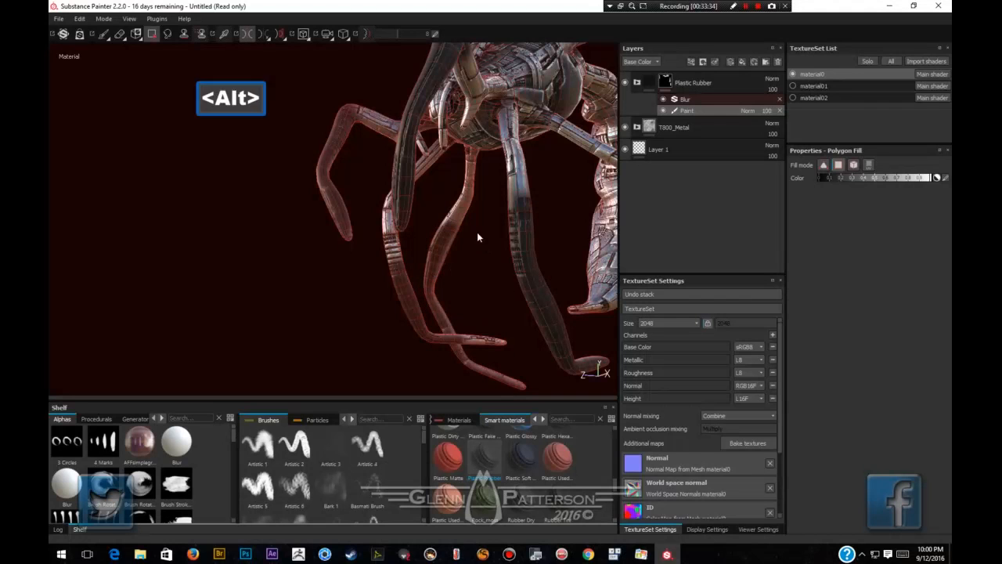
Polygon-fill the lower part of one small feeler below the head and the tip of the opposite one with Plastic Rubber.
{"action": "left_click_drag", "start_coordinate": [477, 232], "coordinate": [487, 186], "text": "alt"}
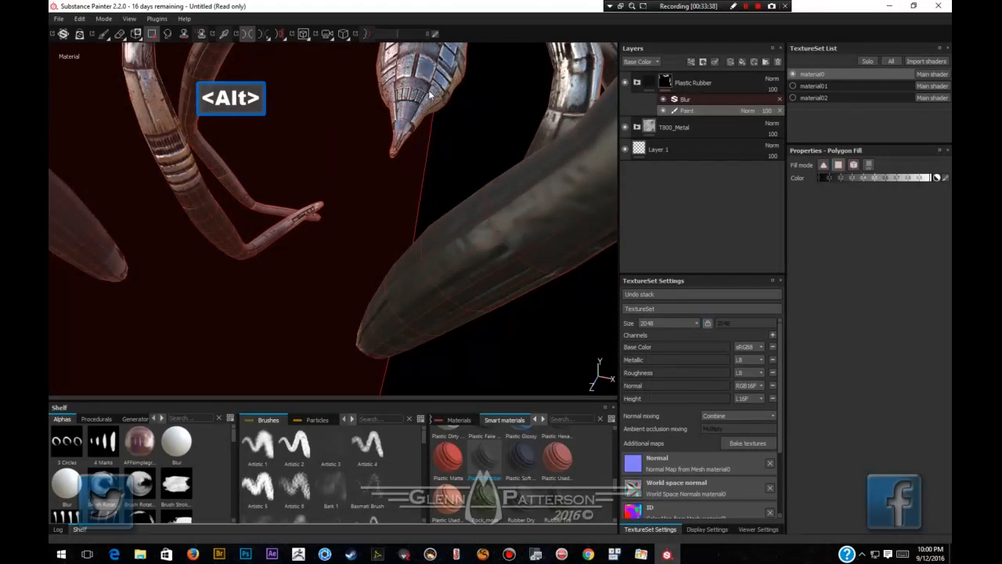
{"action": "left_click_drag", "start_coordinate": [430, 93], "coordinate": [484, 295], "text": "alt"}
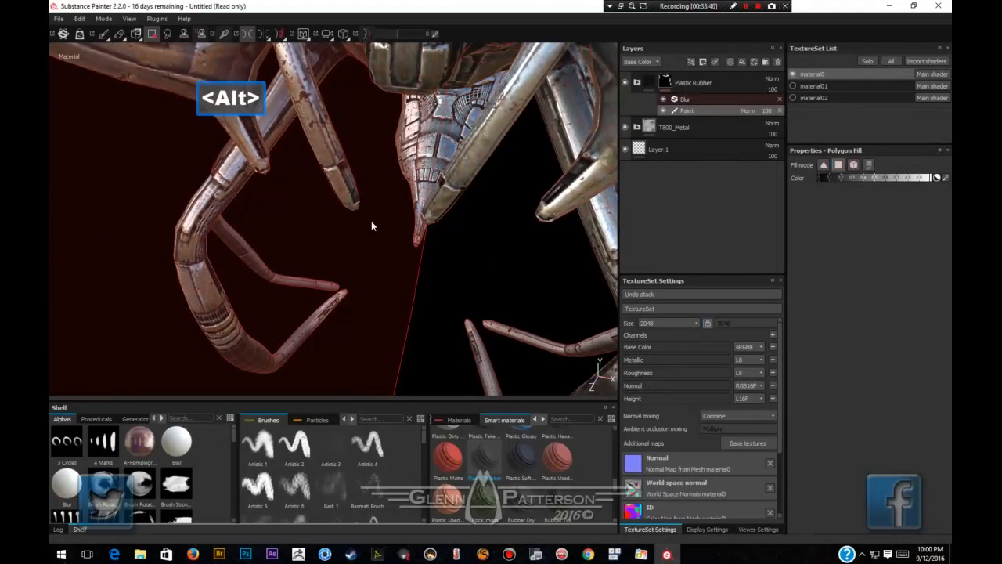
{"action": "left_click_drag", "start_coordinate": [370, 223], "coordinate": [307, 117]}
{"action": "left_click_drag", "start_coordinate": [468, 253], "coordinate": [483, 267], "text": "alt"}
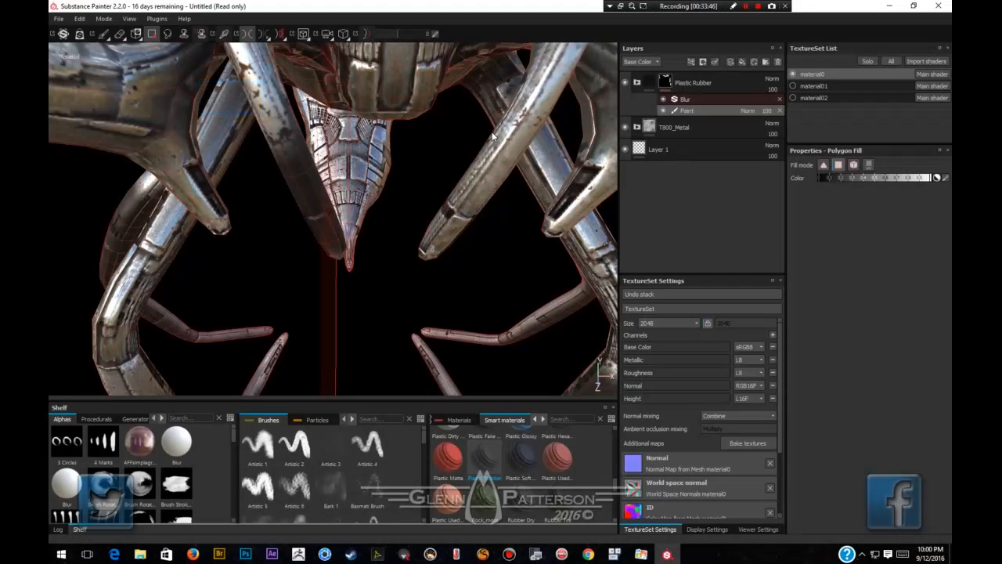
{"action": "left_click_drag", "start_coordinate": [450, 142], "coordinate": [428, 304]}
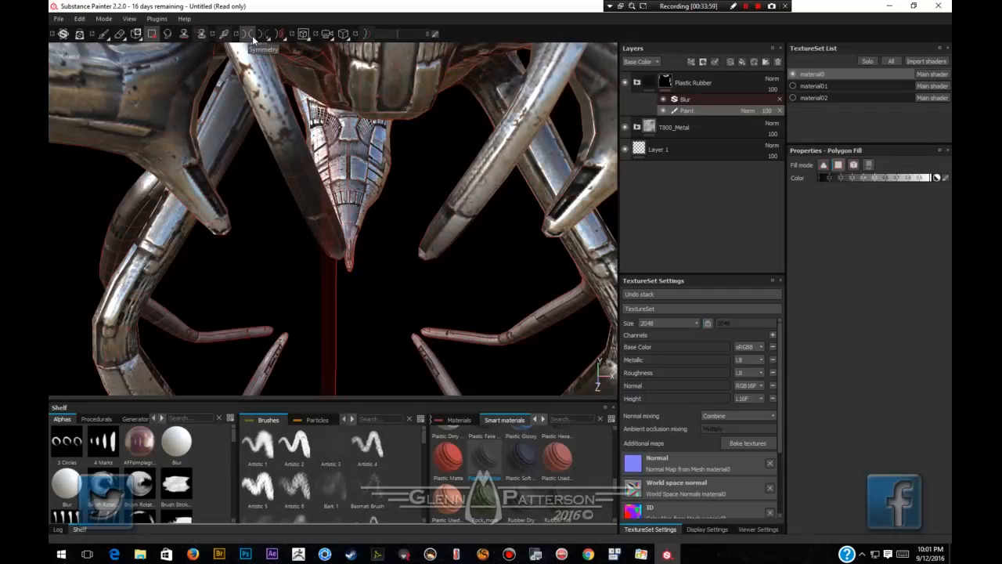
Check the symmetry options and extend the Plastic Rubber polygon fill farther up the opposite feeler.
{"action": "left_click", "coordinate": [264, 37]}
{"action": "left_click", "coordinate": [269, 49]}
{"action": "left_click_drag", "start_coordinate": [487, 169], "coordinate": [445, 259]}
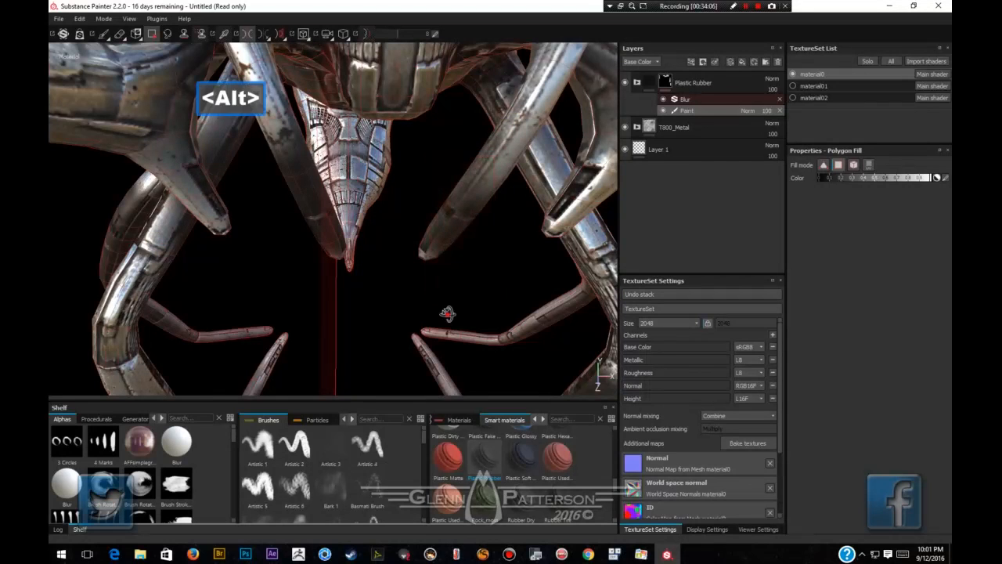
{"action": "left_click_drag", "start_coordinate": [448, 315], "coordinate": [432, 280], "text": "alt"}
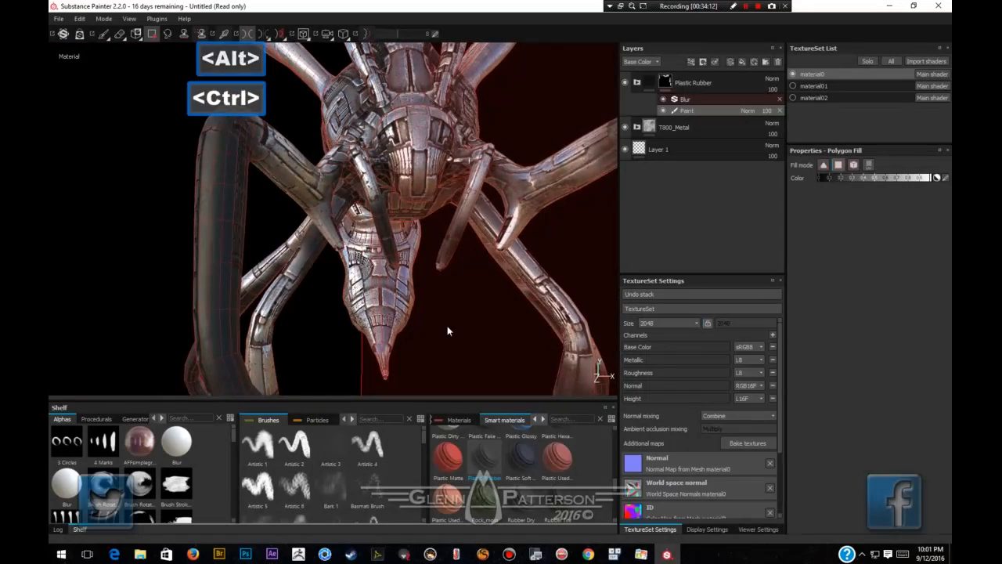
Undo the last polygon fills on the small feelers and turn off symmetry.
{"action": "key", "text": "ctrl+z"}
{"action": "key", "text": "ctrl+z"}
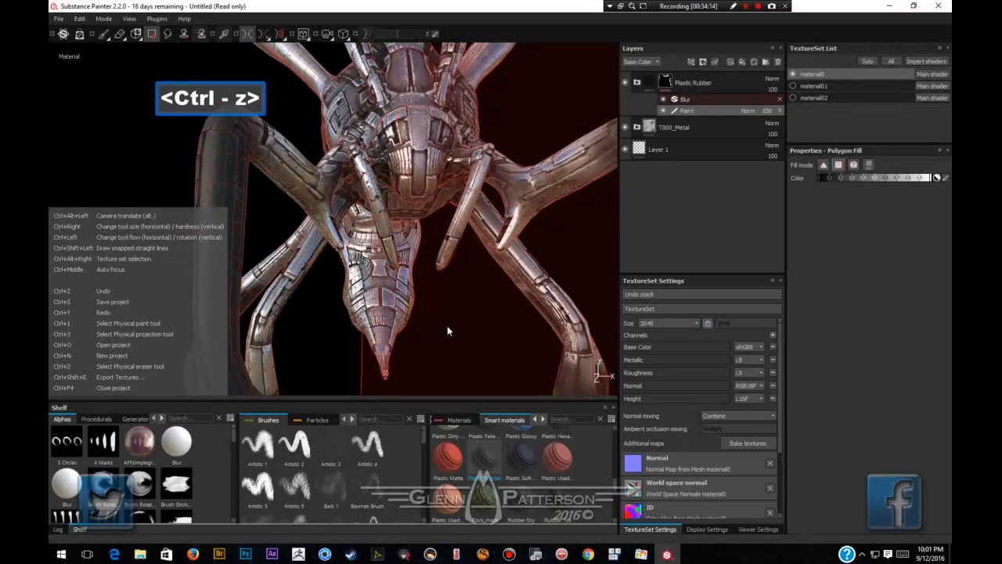
{"action": "key", "text": "ctrl+z"}
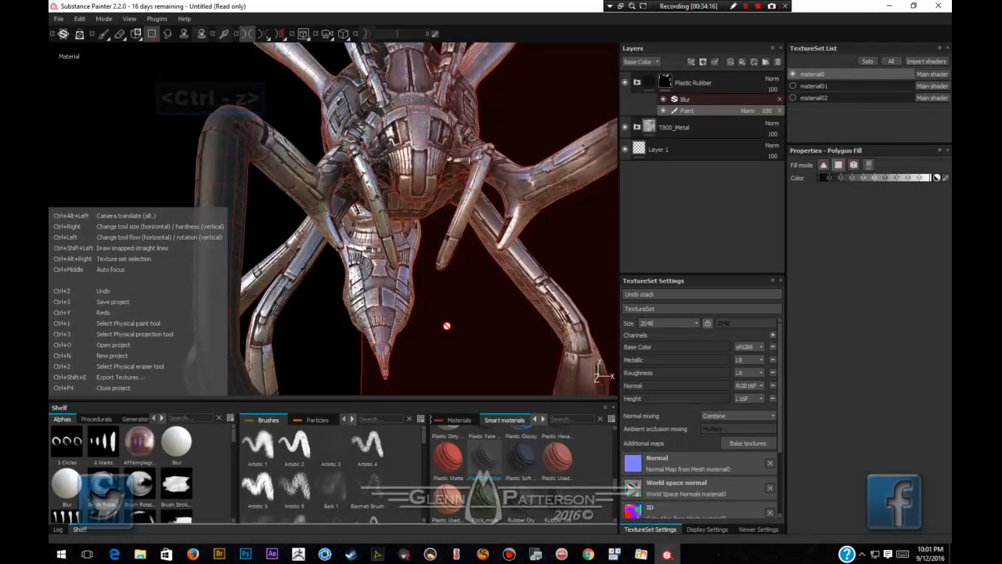
{"action": "key", "text": "ctrl+shift+z"}
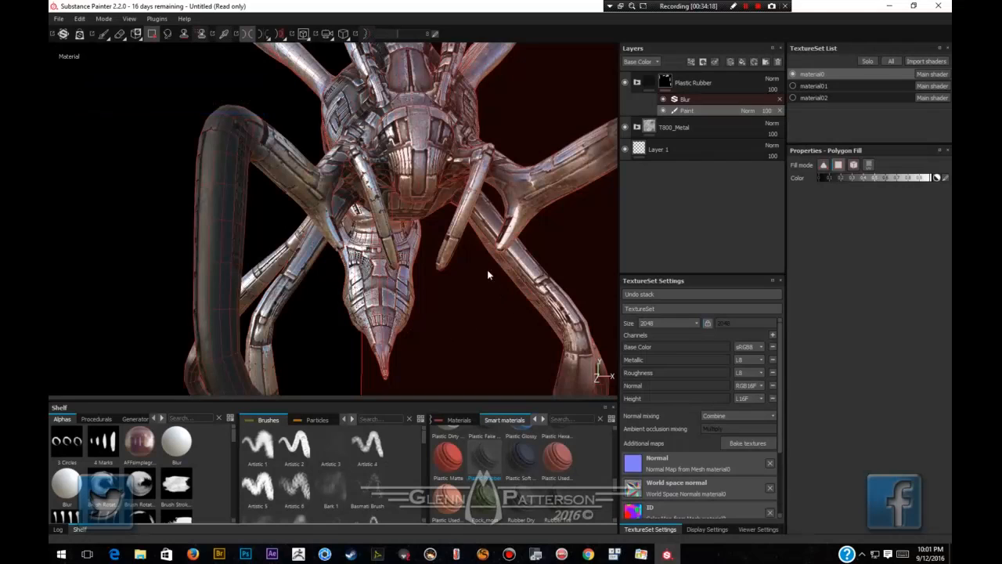
{"action": "left_click", "coordinate": [247, 34]}
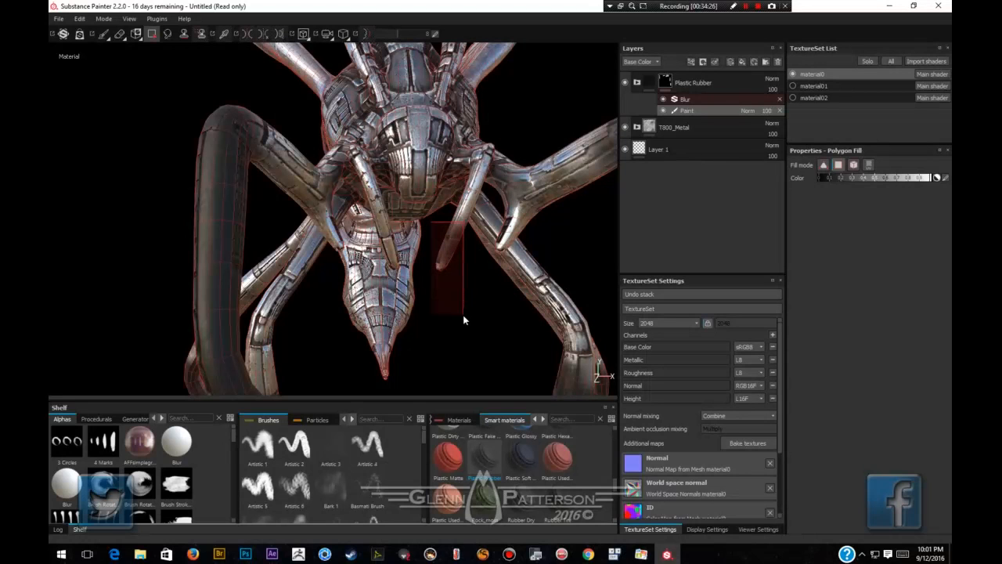
Polygon-fill the lower parts of both small feelers below the head with Plastic Rubber.
{"action": "left_click_drag", "start_coordinate": [460, 321], "coordinate": [477, 233], "text": "alt"}
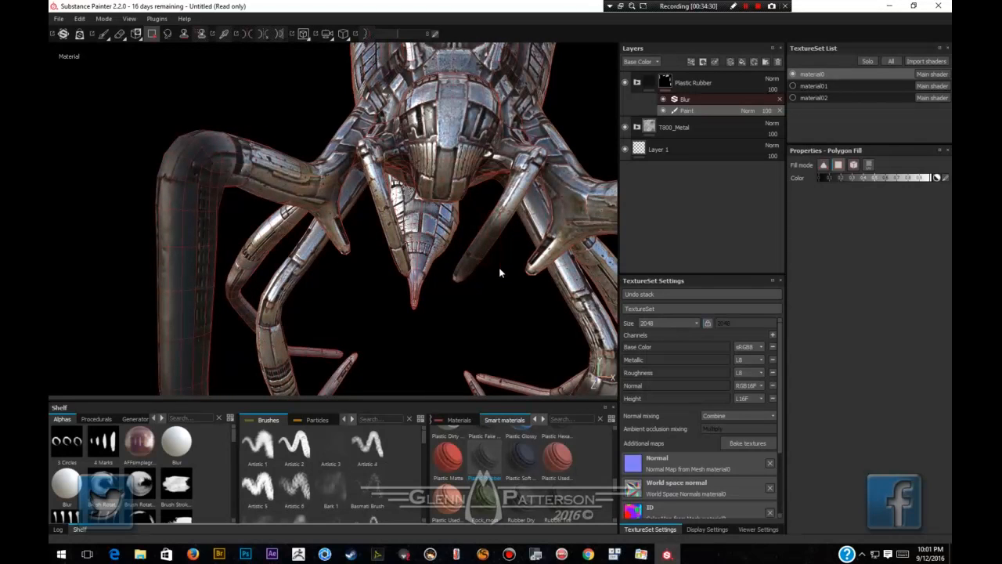
{"action": "left_click_drag", "start_coordinate": [490, 320], "coordinate": [423, 199], "text": "alt"}
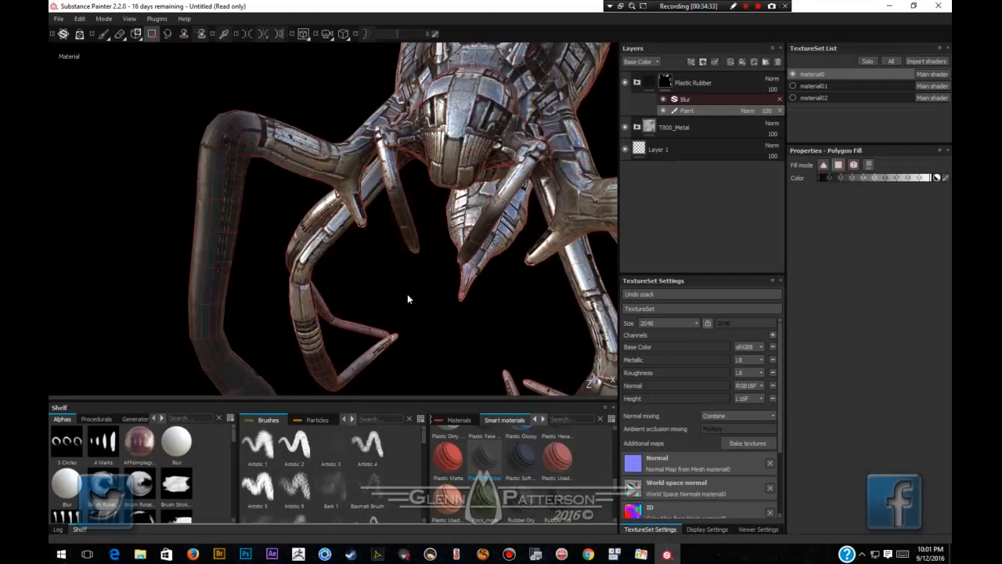
{"action": "left_click_drag", "start_coordinate": [499, 312], "coordinate": [470, 273], "text": "alt"}
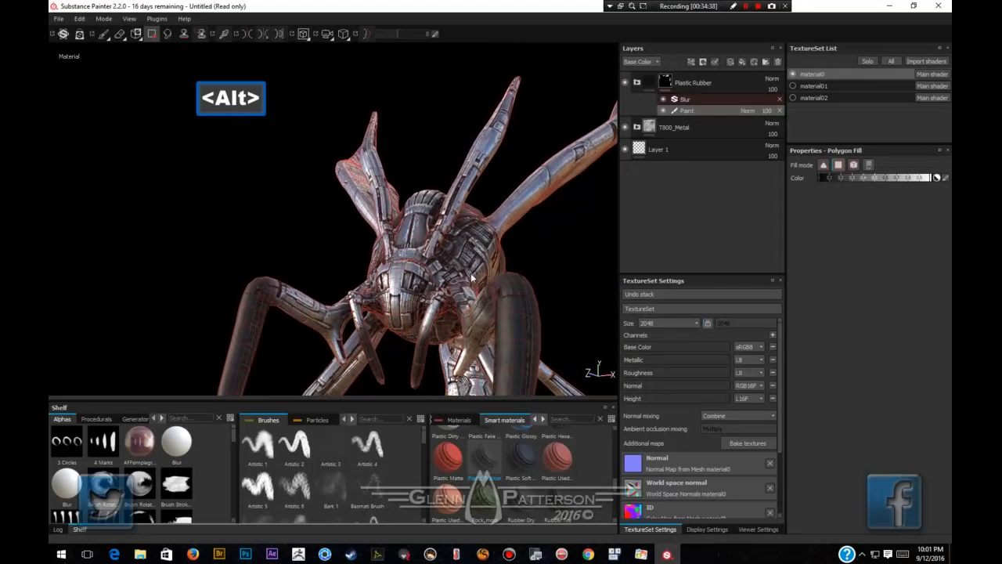
Polygon-fill the upper parts of both long antennae on the head in the Plastic Rubber mask.
{"action": "left_click_drag", "start_coordinate": [525, 61], "coordinate": [436, 180]}
{"action": "left_click_drag", "start_coordinate": [401, 129], "coordinate": [463, 120], "text": "alt"}
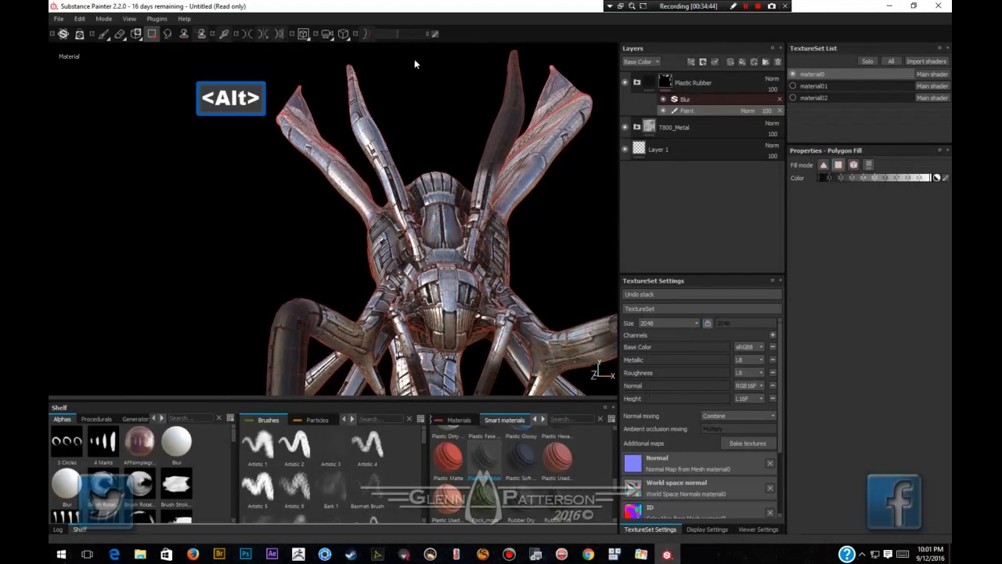
{"action": "left_click_drag", "start_coordinate": [408, 58], "coordinate": [334, 155]}
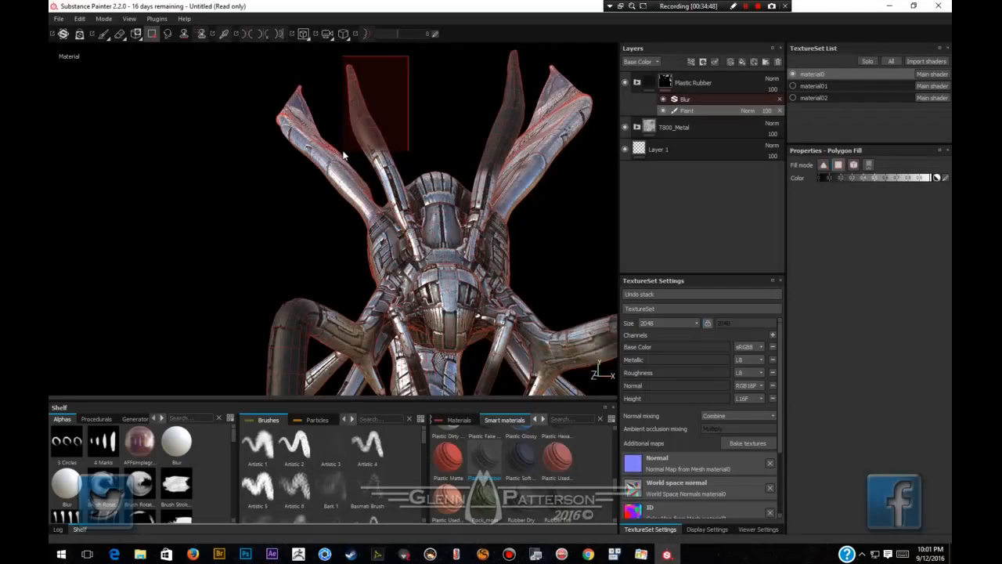
{"action": "left_click_drag", "start_coordinate": [343, 155], "coordinate": [343, 155]}
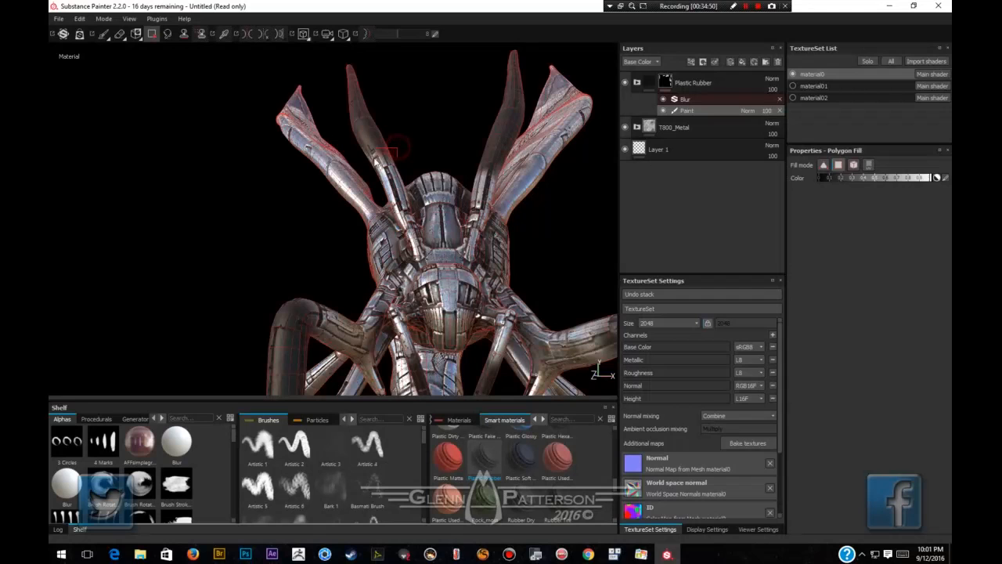
Polygon-fill the tips of both wings in the Plastic Rubber mask.
{"action": "left_click_drag", "start_coordinate": [459, 216], "coordinate": [428, 242], "text": "alt"}
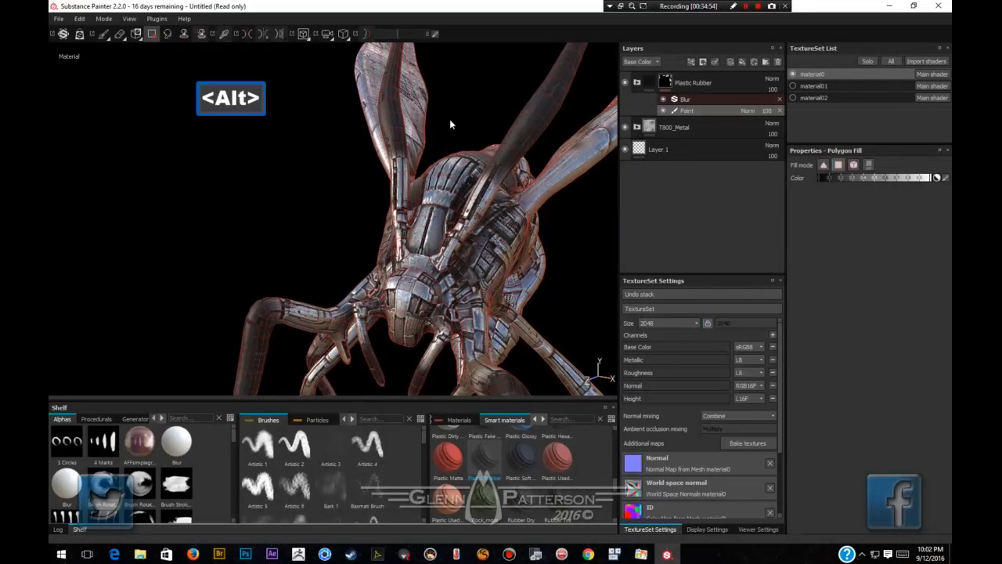
{"action": "left_click_drag", "start_coordinate": [450, 124], "coordinate": [376, 153], "text": "alt"}
{"action": "left_click_drag", "start_coordinate": [421, 100], "coordinate": [322, 167]}
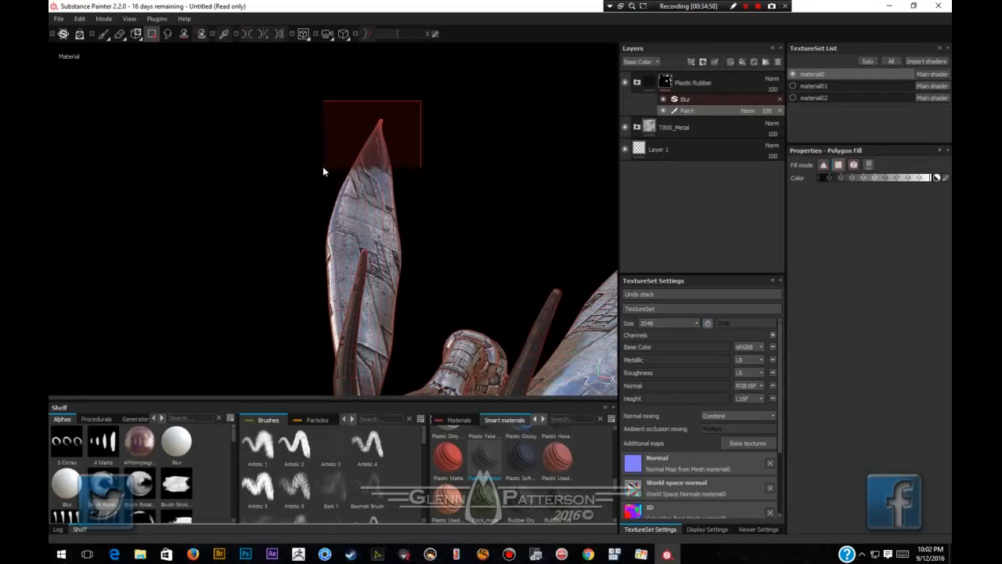
{"action": "left_click_drag", "start_coordinate": [543, 179], "coordinate": [382, 151], "text": "alt"}
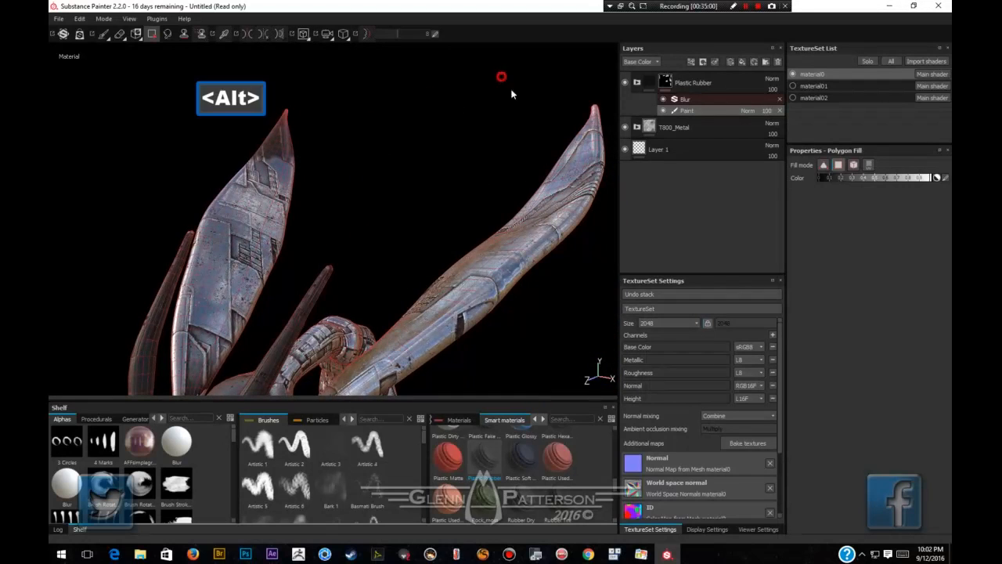
{"action": "left_click_drag", "start_coordinate": [511, 94], "coordinate": [615, 166]}
Raise the Blur Intensity of the Plastic Rubber mask's Blur filter to 5.29.
{"action": "left_click", "coordinate": [701, 100]}
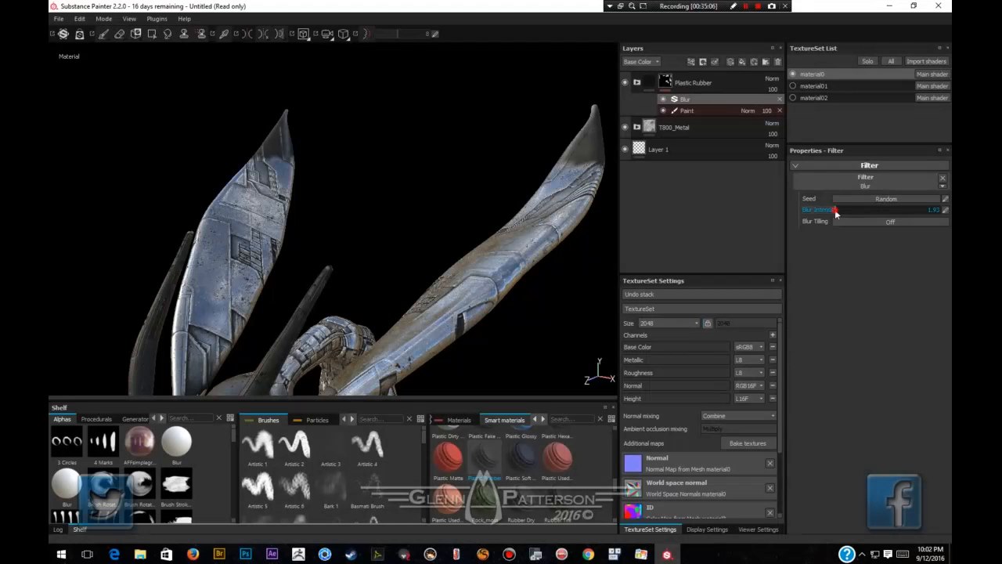
{"action": "left_click_drag", "start_coordinate": [868, 214], "coordinate": [881, 214]}
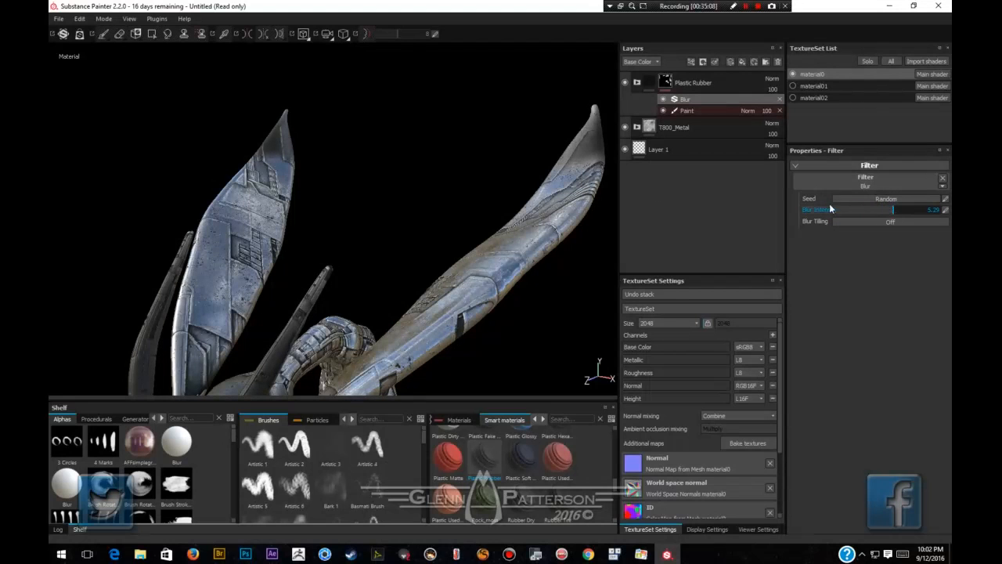
{"action": "mouse_move", "coordinate": [544, 195]}
{"action": "left_mouse_down", "text": "alt"}
{"action": "mouse_move", "coordinate": [349, 117]}
{"action": "mouse_move", "coordinate": [557, 203]}
{"action": "left_mouse_up", "text": "alt"}
{"action": "left_click_drag", "start_coordinate": [374, 297], "coordinate": [402, 320], "text": "alt"}
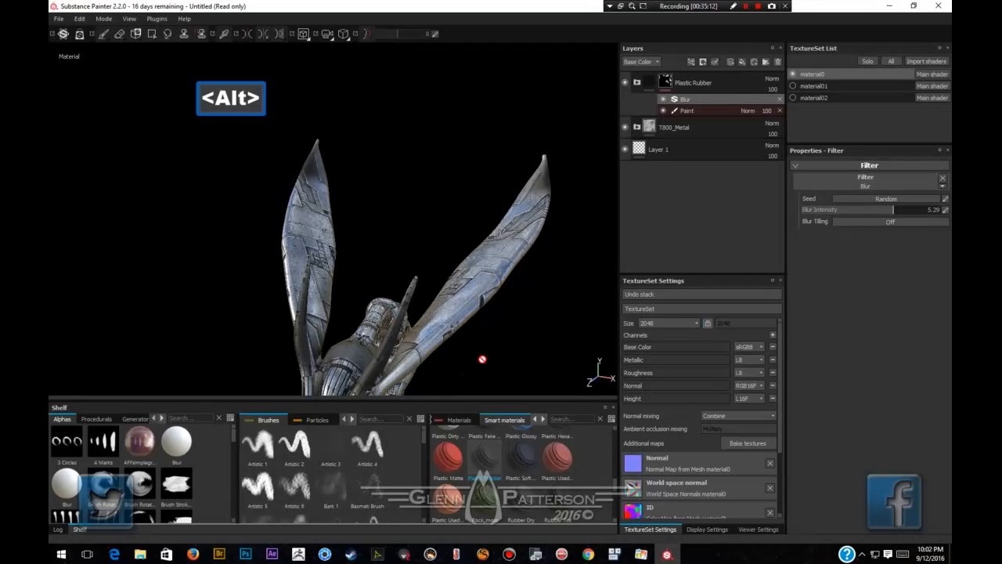
Polygon-fill the stinger and lower abdomen in the mask's Paint effect, extending the fill higher up the abdomen.
{"action": "left_click_drag", "start_coordinate": [482, 360], "coordinate": [433, 281], "text": "alt"}
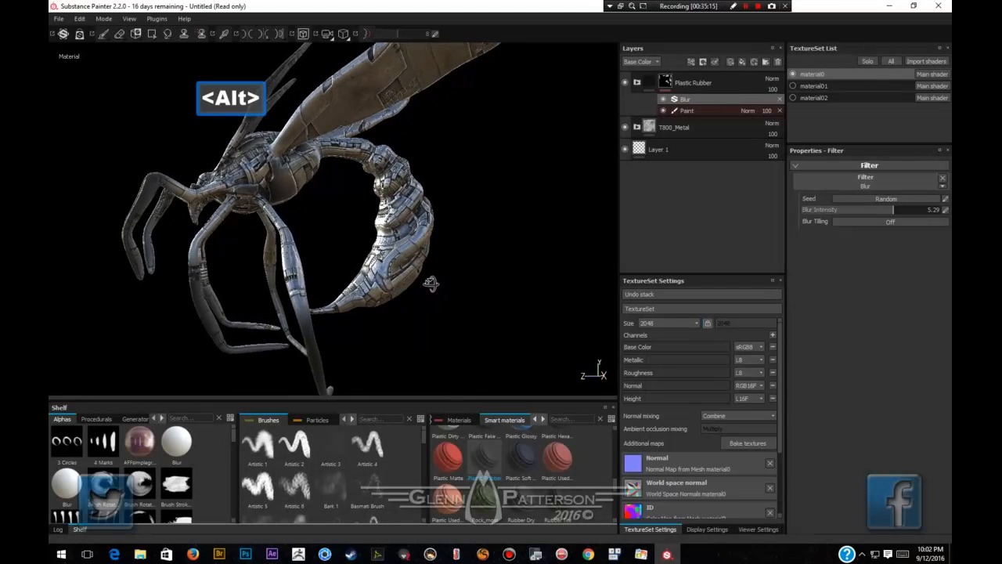
{"action": "left_click", "coordinate": [452, 237]}
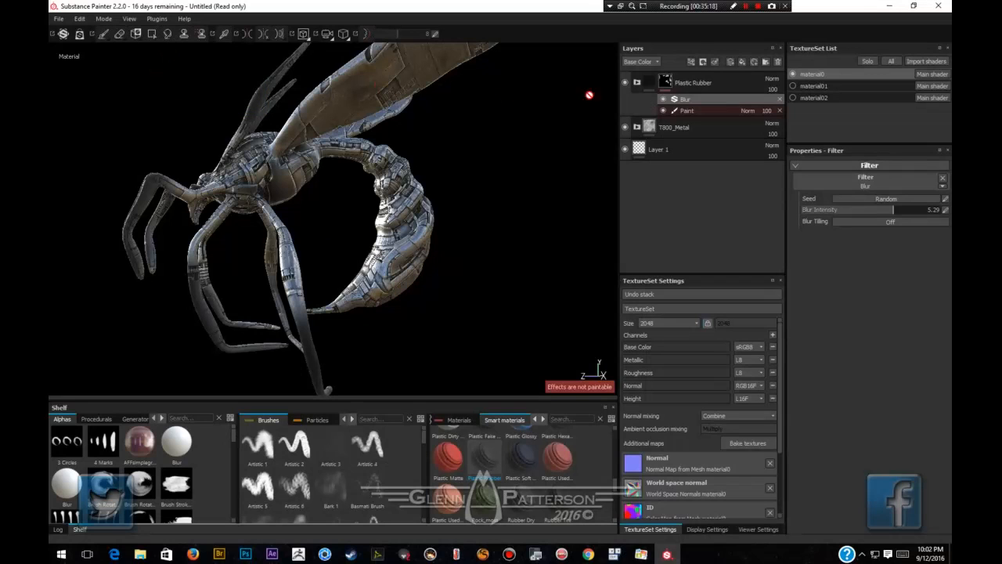
{"action": "left_click", "coordinate": [688, 110]}
{"action": "left_click_drag", "start_coordinate": [448, 244], "coordinate": [311, 320]}
{"action": "left_click_drag", "start_coordinate": [387, 347], "coordinate": [307, 303], "text": "alt"}
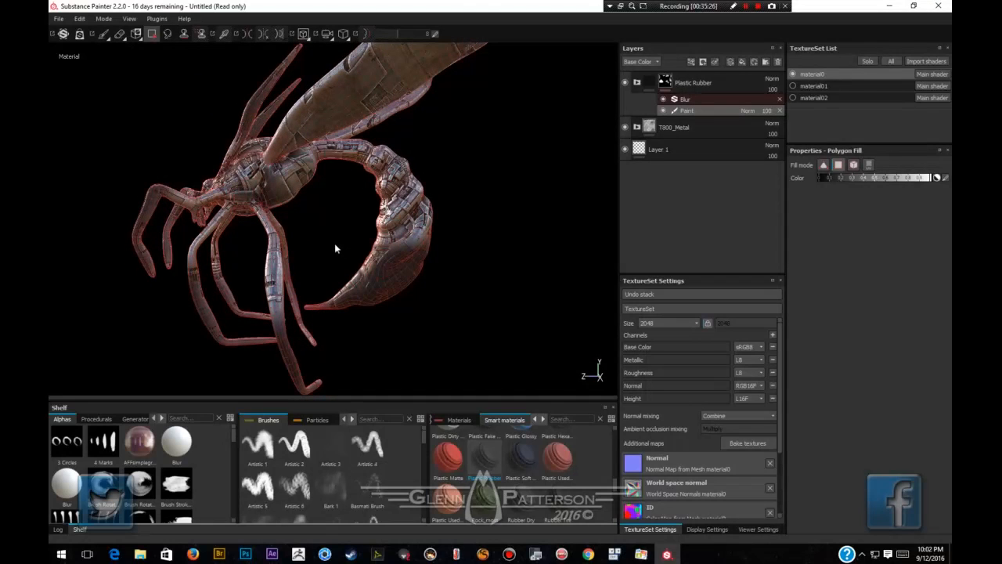
{"action": "left_click_drag", "start_coordinate": [462, 213], "coordinate": [372, 293]}
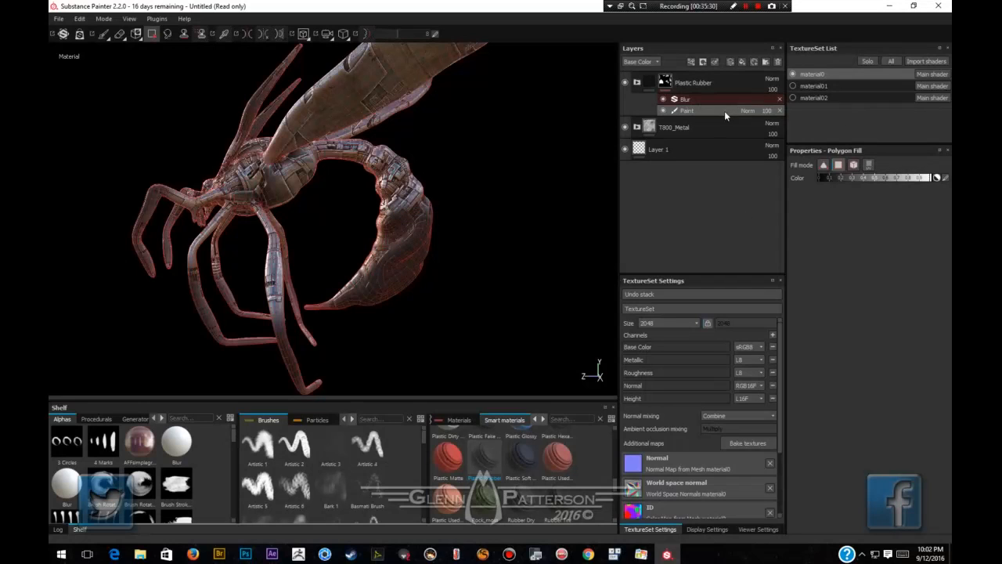
Set the Blur Intensity of the Plastic Rubber mask's Blur filter to 8.
{"action": "left_click", "coordinate": [708, 99]}
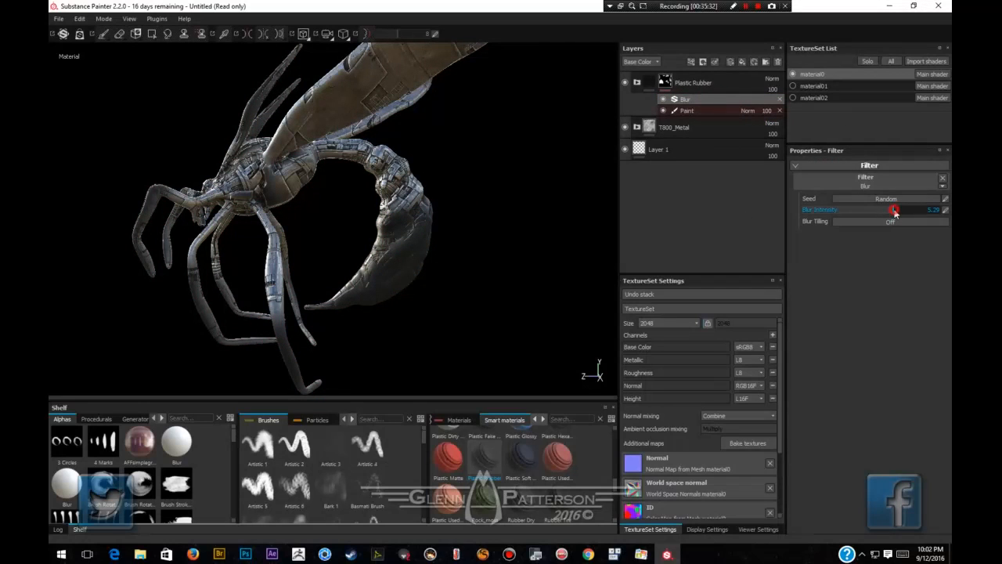
{"action": "type", "text": "8"}
{"action": "key", "text": "Return"}
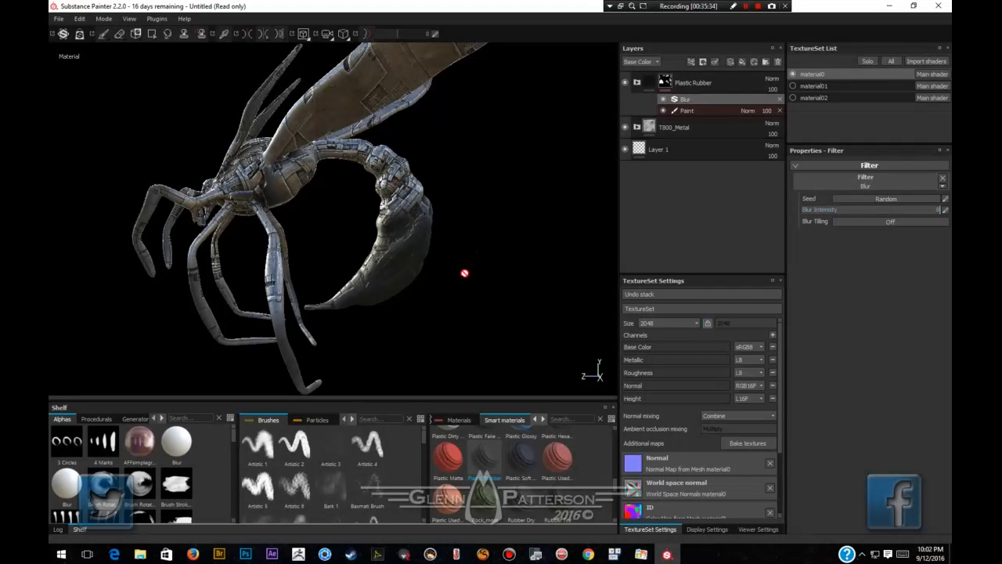
{"action": "mouse_move", "coordinate": [465, 274]}
{"action": "left_mouse_down", "text": "alt"}
{"action": "mouse_move", "coordinate": [441, 302]}
{"action": "mouse_move", "coordinate": [584, 320]}
{"action": "mouse_move", "coordinate": [577, 324]}
{"action": "mouse_move", "coordinate": [590, 303]}
{"action": "mouse_move", "coordinate": [622, 297]}
{"action": "mouse_move", "coordinate": [726, 305]}
{"action": "mouse_move", "coordinate": [709, 306]}
{"action": "mouse_move", "coordinate": [587, 241]}
{"action": "left_mouse_up", "text": "alt"}
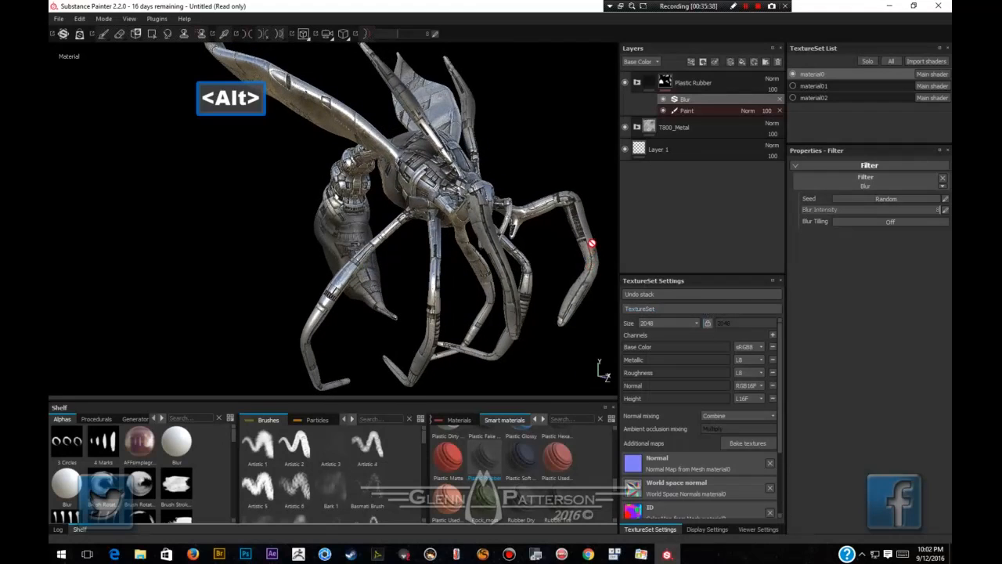
Try the Multiply blending mode on the mask's Paint effect and return it to Normal.
{"action": "left_click", "coordinate": [717, 111]}
{"action": "left_click_drag", "start_coordinate": [609, 241], "coordinate": [523, 334]}
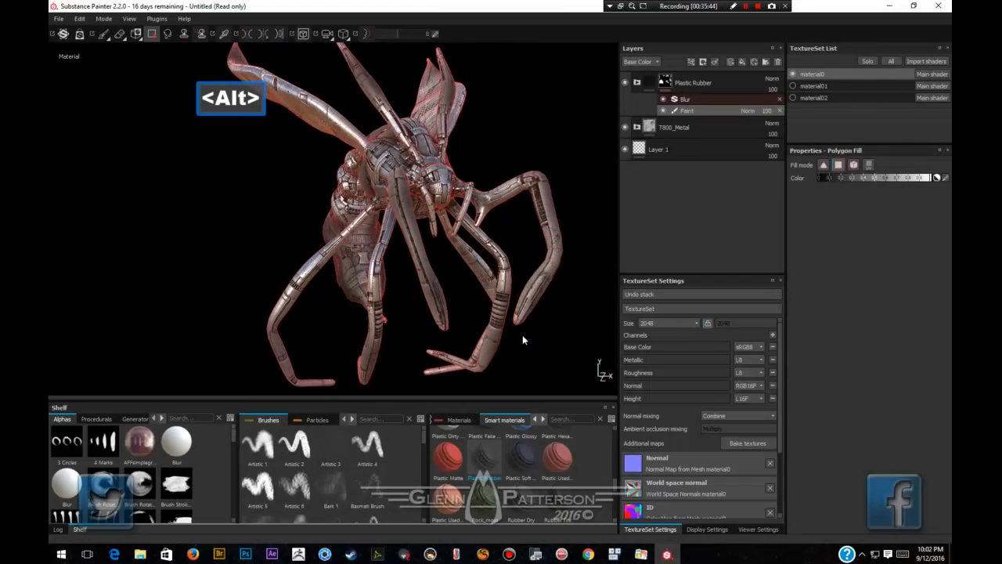
{"action": "left_click", "coordinate": [746, 111]}
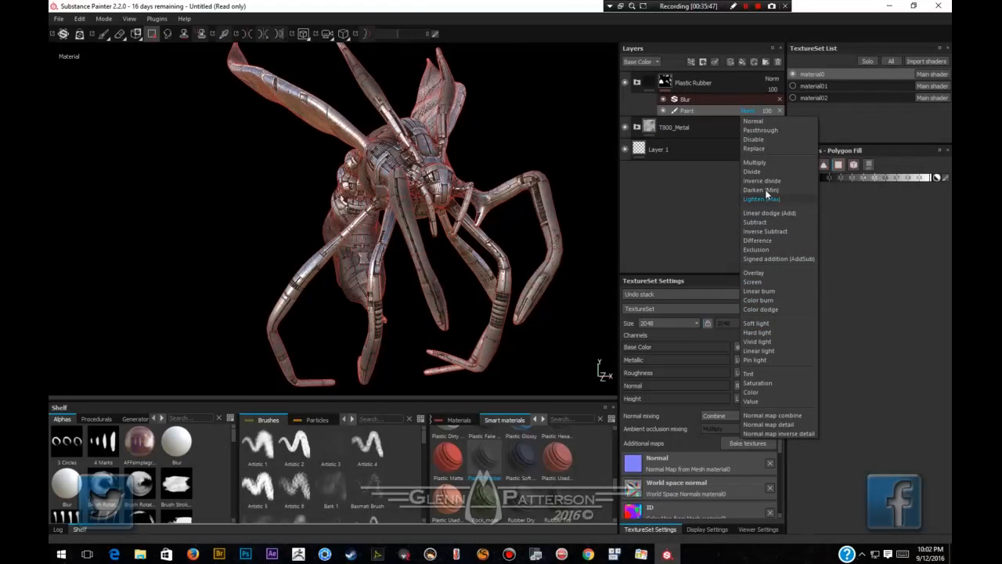
{"action": "left_click", "coordinate": [756, 162]}
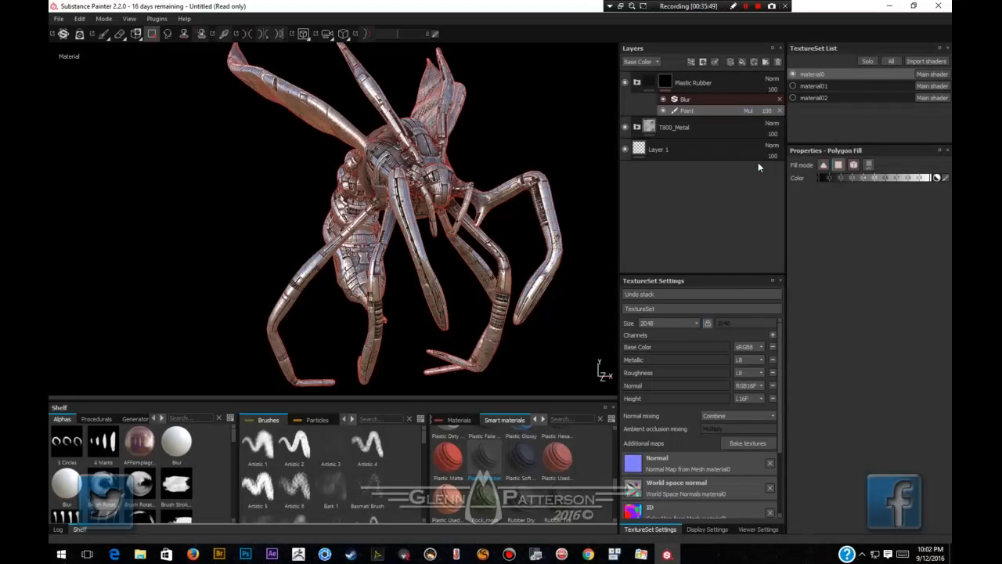
{"action": "left_click", "coordinate": [751, 112]}
{"action": "left_click", "coordinate": [752, 122]}
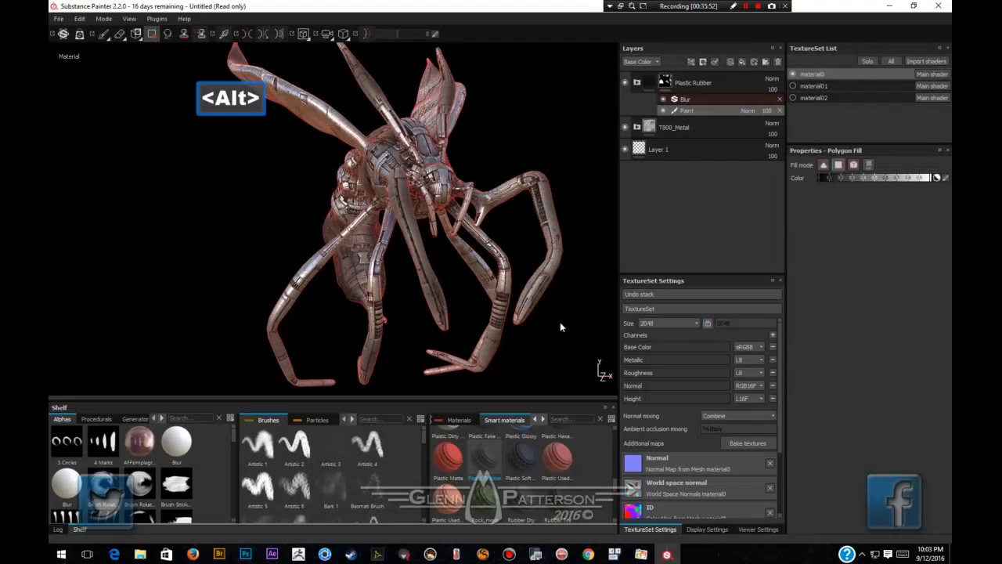
Paint Plastic Rubber onto the side of the abdomen using a soft size 10 brush in the mask.
{"action": "mouse_move", "coordinate": [560, 322]}
{"action": "left_mouse_down", "text": "alt"}
{"action": "mouse_move", "coordinate": [389, 338]}
{"action": "mouse_move", "coordinate": [462, 323]}
{"action": "mouse_move", "coordinate": [412, 331]}
{"action": "mouse_move", "coordinate": [494, 346]}
{"action": "mouse_move", "coordinate": [458, 345]}
{"action": "left_mouse_up", "text": "alt"}
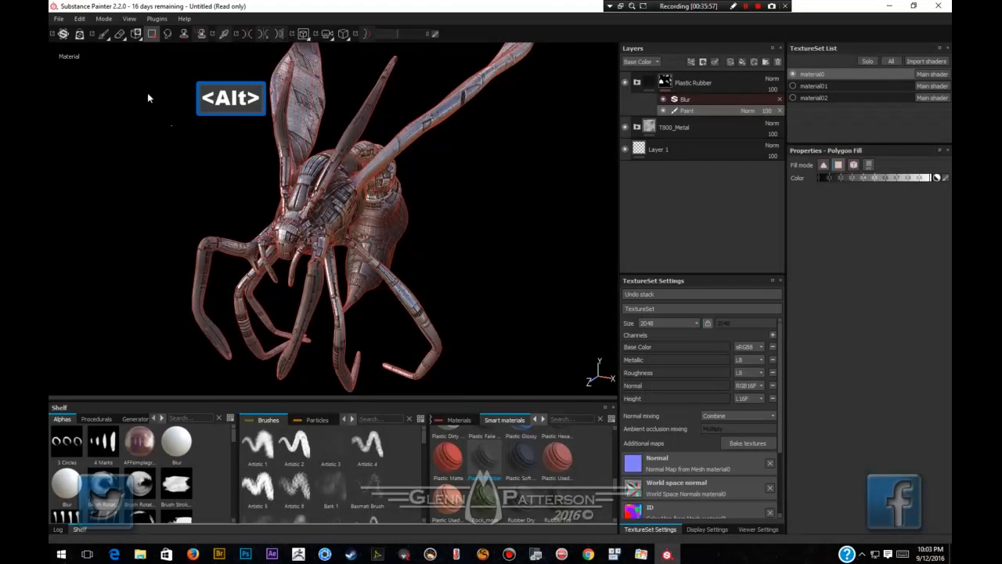
{"action": "left_click", "coordinate": [104, 34]}
{"action": "mouse_move", "coordinate": [530, 291]}
{"action": "left_mouse_down", "text": "alt"}
{"action": "mouse_move", "coordinate": [439, 294]}
{"action": "mouse_move", "coordinate": [476, 287]}
{"action": "left_mouse_up", "text": "alt"}
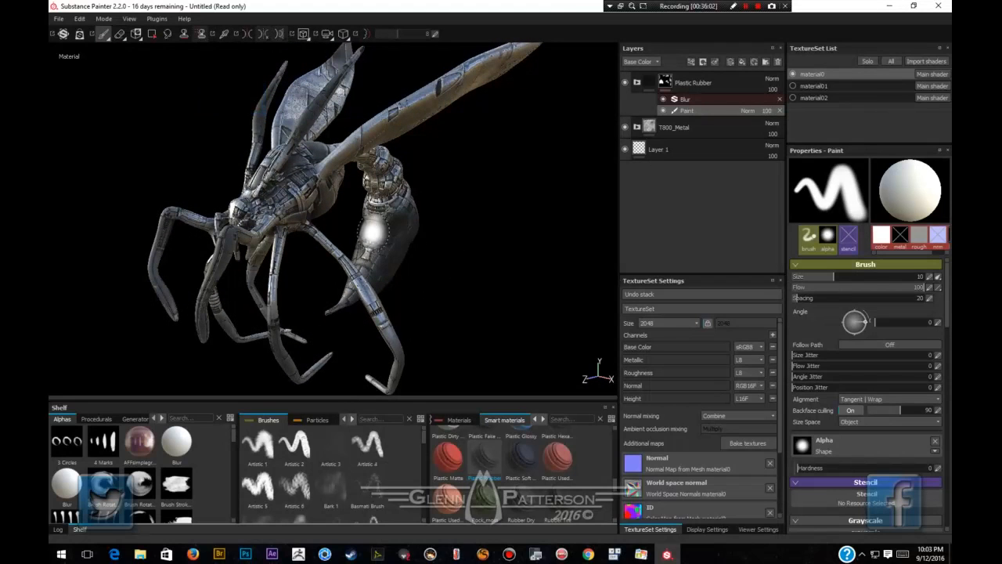
{"action": "left_click", "coordinate": [374, 233]}
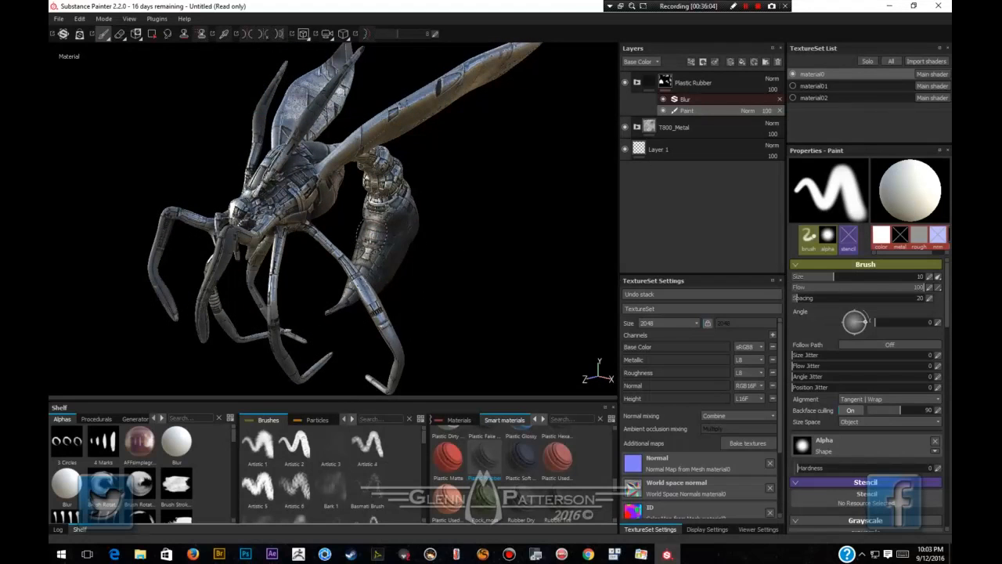
{"action": "left_click_drag", "start_coordinate": [372, 235], "coordinate": [463, 306], "text": "alt"}
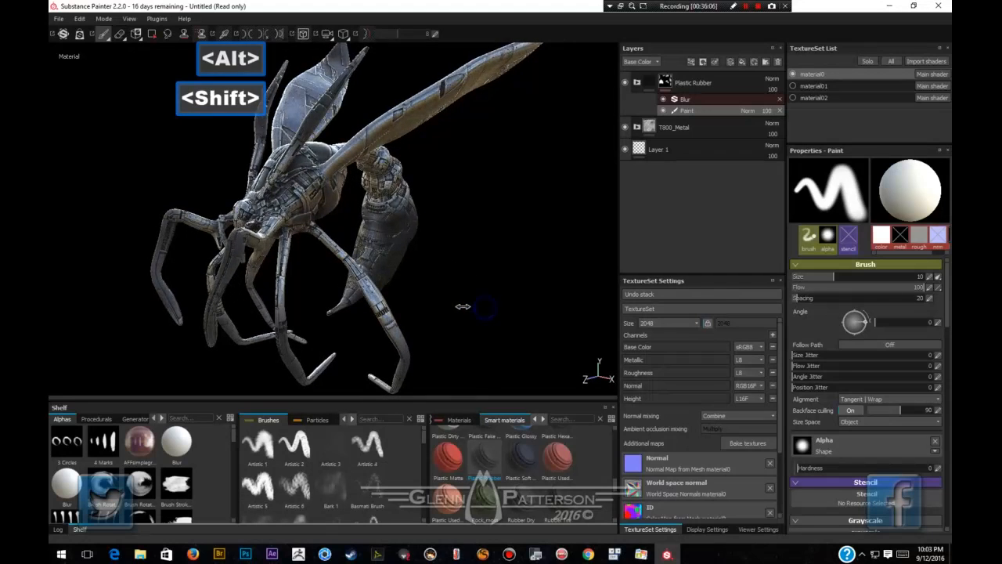
Rotate the environment lighting and examine the bug's rubber and metal areas from several sides.
{"action": "mouse_move", "coordinate": [463, 306]}
{"action": "right_mouse_down", "text": "shift"}
{"action": "mouse_move", "coordinate": [407, 293]}
{"action": "mouse_move", "coordinate": [470, 295]}
{"action": "mouse_move", "coordinate": [458, 298]}
{"action": "right_mouse_up", "text": "shift"}
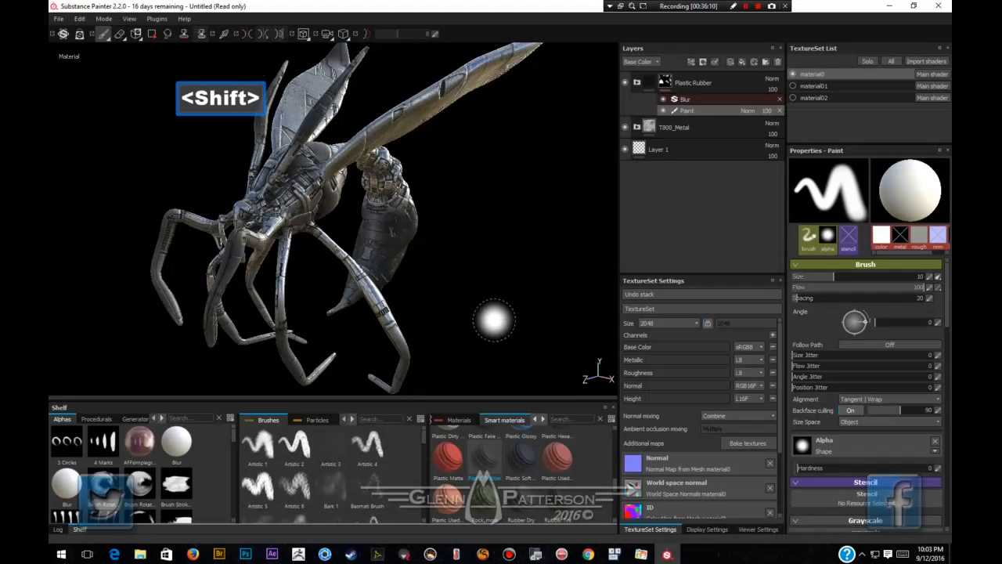
{"action": "mouse_move", "coordinate": [494, 319]}
{"action": "left_mouse_down", "text": "alt"}
{"action": "mouse_move", "coordinate": [345, 177]}
{"action": "mouse_move", "coordinate": [330, 378]}
{"action": "left_mouse_up", "text": "alt"}
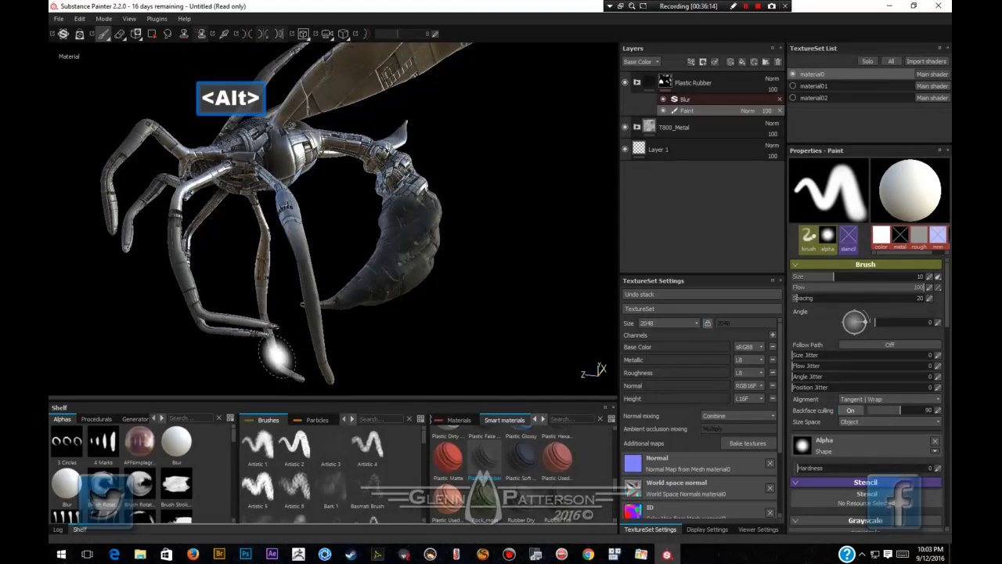
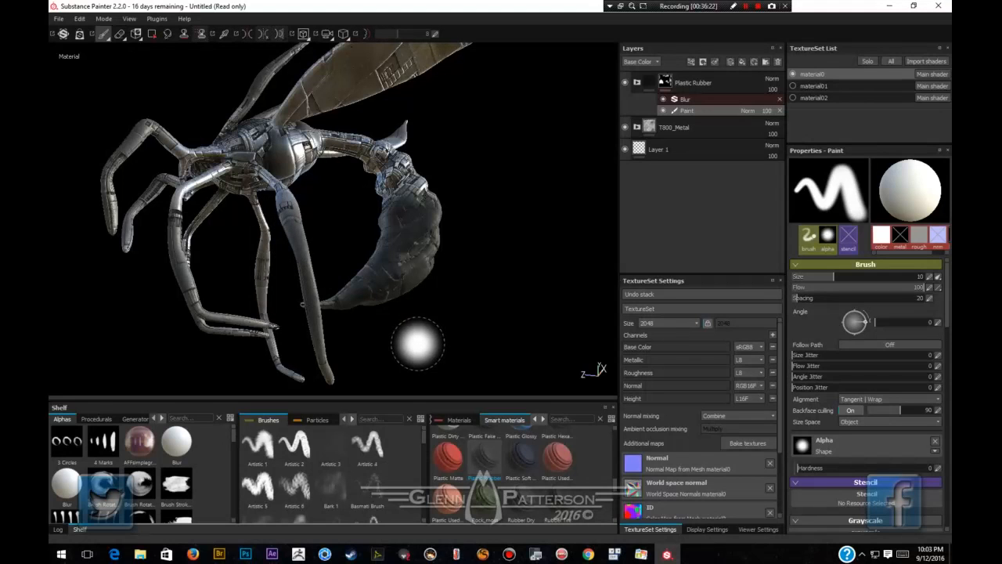
{"action": "mouse_move", "coordinate": [417, 342]}
{"action": "left_mouse_down", "text": "alt"}
{"action": "mouse_move", "coordinate": [411, 267]}
{"action": "mouse_move", "coordinate": [463, 275]}
{"action": "mouse_move", "coordinate": [446, 277]}
{"action": "left_mouse_up", "text": "alt"}
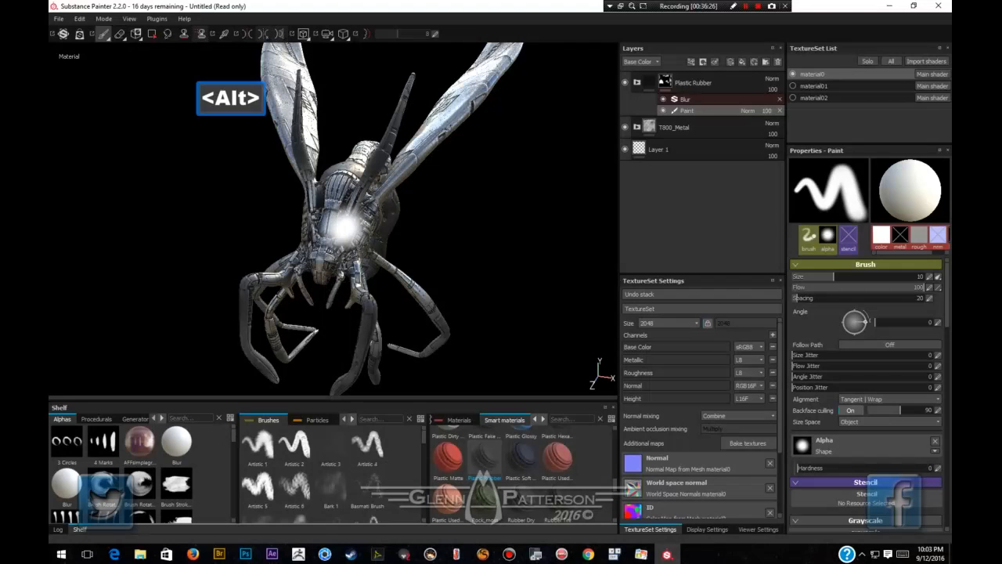
Lower the Blur Intensity of the Plastic Rubber mask's Blur filter to 2.27.
{"action": "scroll", "coordinate": [344, 230], "scroll_direction": "up", "scroll_amount": 5, "text": "alt"}
{"action": "mouse_move", "coordinate": [345, 287]}
{"action": "left_mouse_down", "text": "alt"}
{"action": "mouse_move", "coordinate": [321, 254]}
{"action": "mouse_move", "coordinate": [213, 353]}
{"action": "left_mouse_up", "text": "alt"}
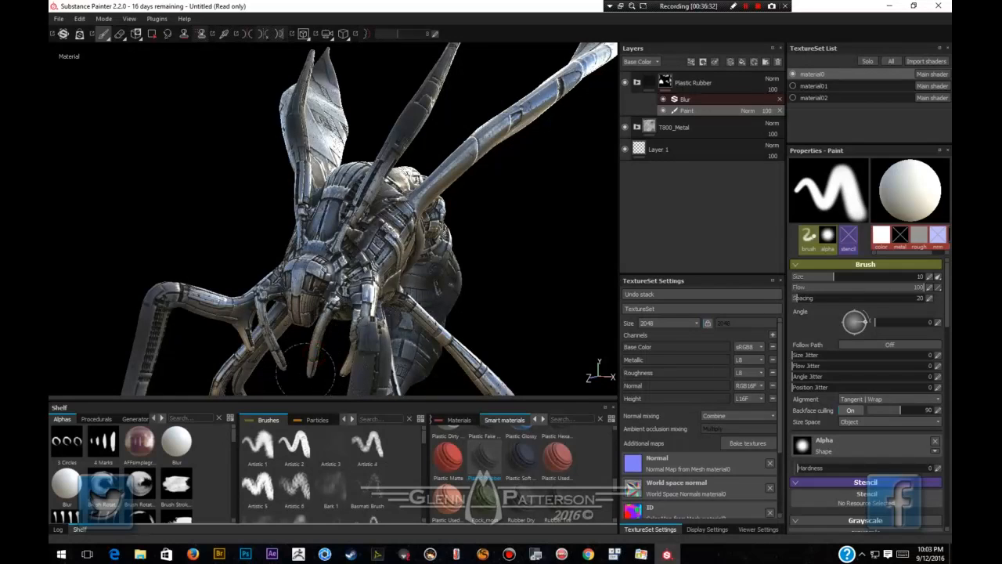
{"action": "left_click", "coordinate": [702, 100]}
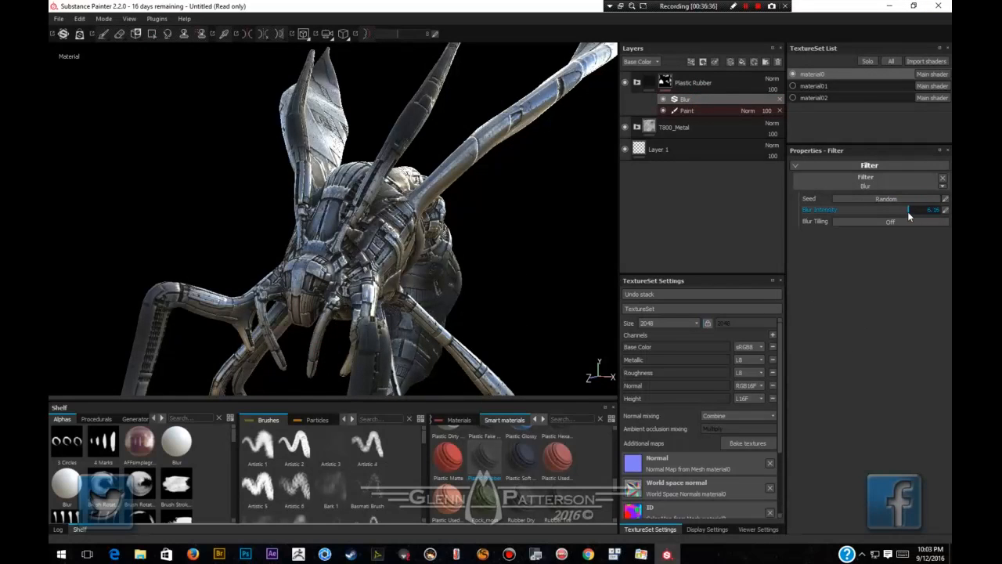
{"action": "left_click_drag", "start_coordinate": [909, 211], "coordinate": [843, 218]}
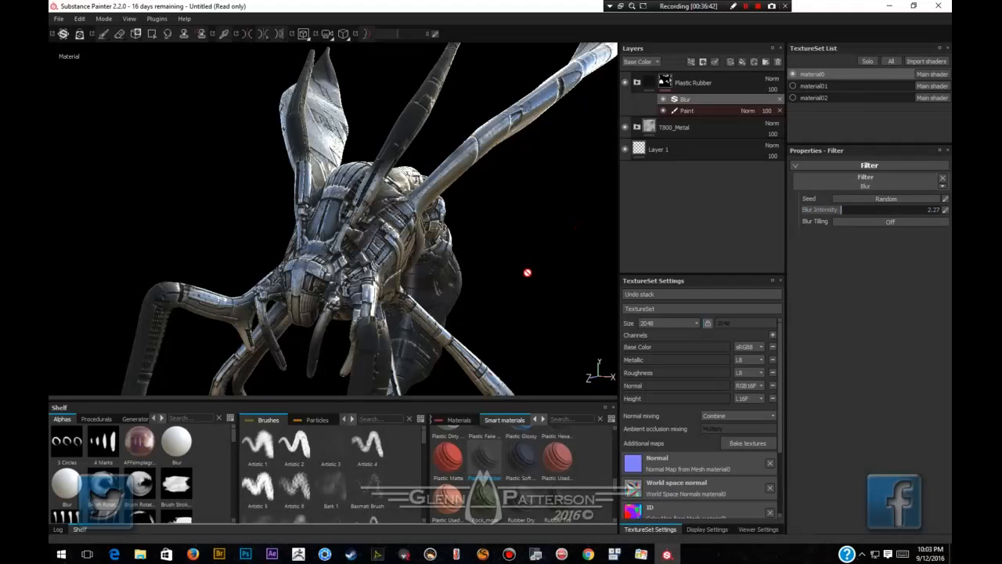
{"action": "left_click_drag", "start_coordinate": [519, 287], "coordinate": [451, 287], "text": "alt"}
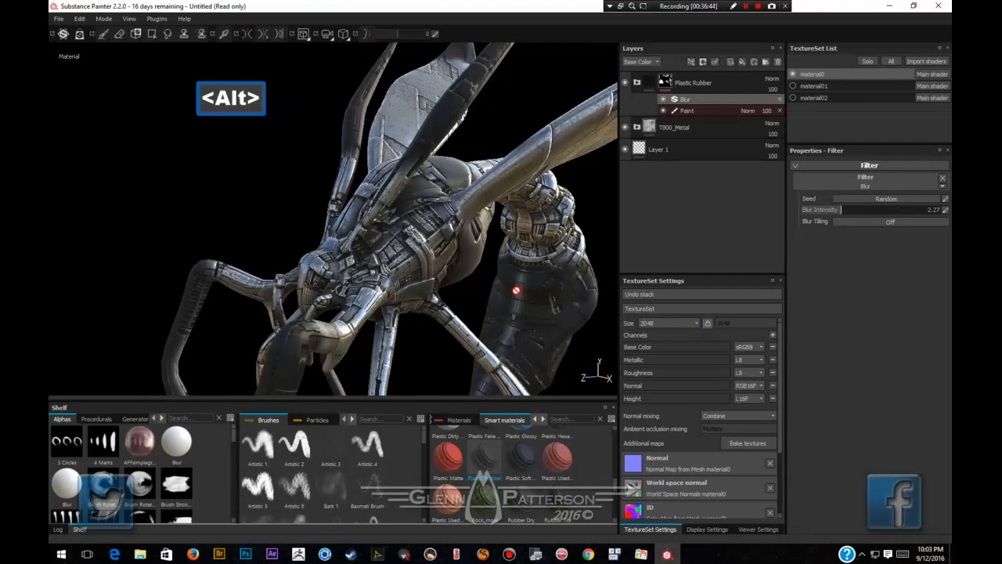
Paint more Plastic Rubber onto the abdomen in the mask's Paint effect with the soft size 10 brush.
{"action": "left_click", "coordinate": [716, 111]}
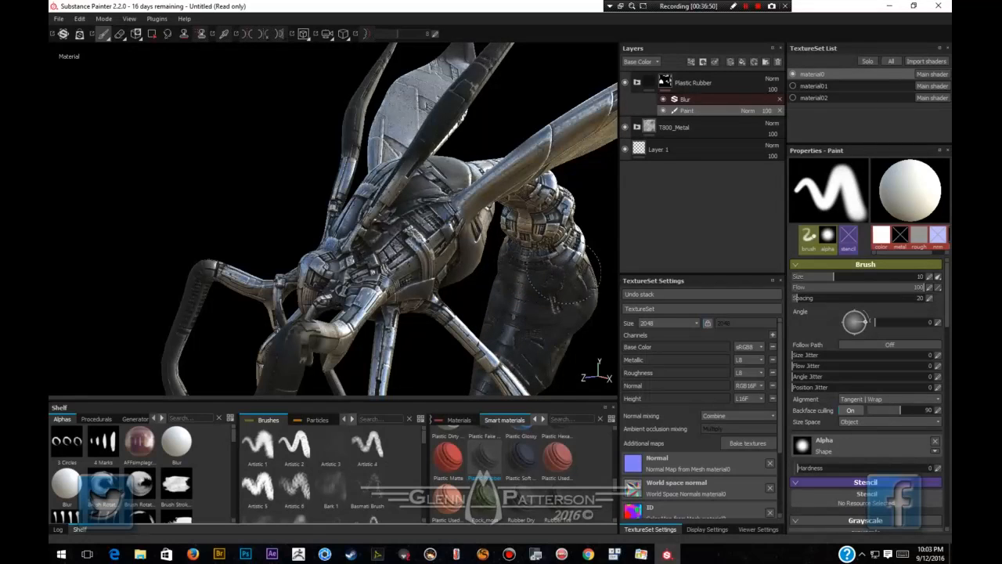
{"action": "left_click_drag", "start_coordinate": [501, 351], "coordinate": [517, 335]}
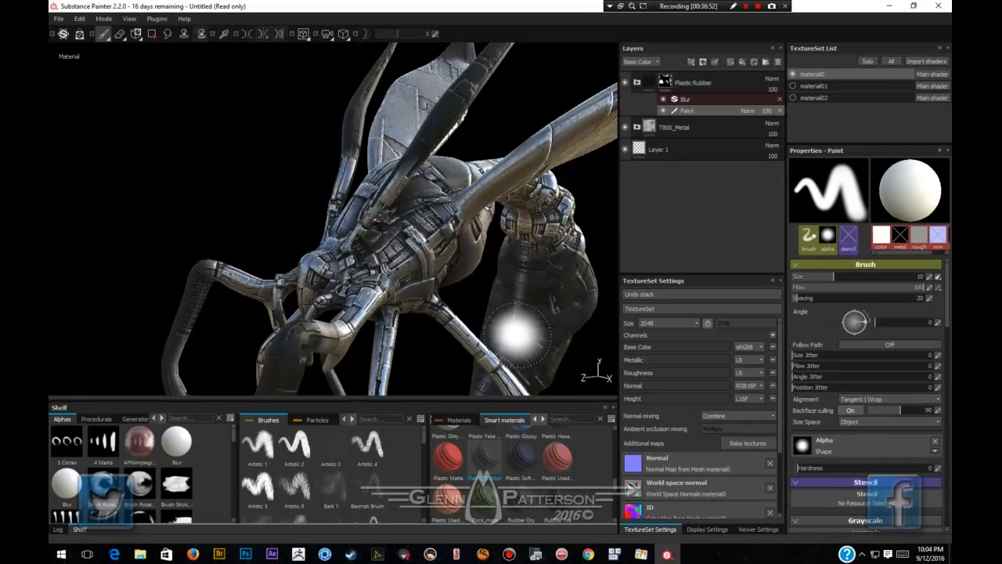
{"action": "right_click_drag", "start_coordinate": [562, 341], "coordinate": [517, 333], "text": "shift"}
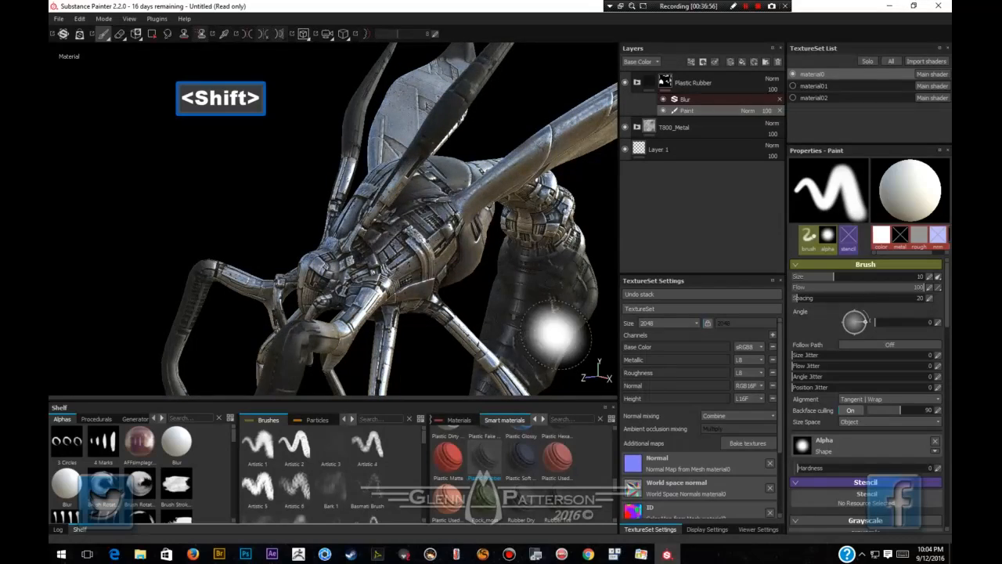
{"action": "mouse_move", "coordinate": [509, 327]}
{"action": "left_mouse_down", "text": "alt"}
{"action": "mouse_move", "coordinate": [426, 266]}
{"action": "mouse_move", "coordinate": [486, 386]}
{"action": "mouse_move", "coordinate": [461, 386]}
{"action": "mouse_move", "coordinate": [492, 359]}
{"action": "mouse_move", "coordinate": [510, 313]}
{"action": "left_mouse_up", "text": "alt"}
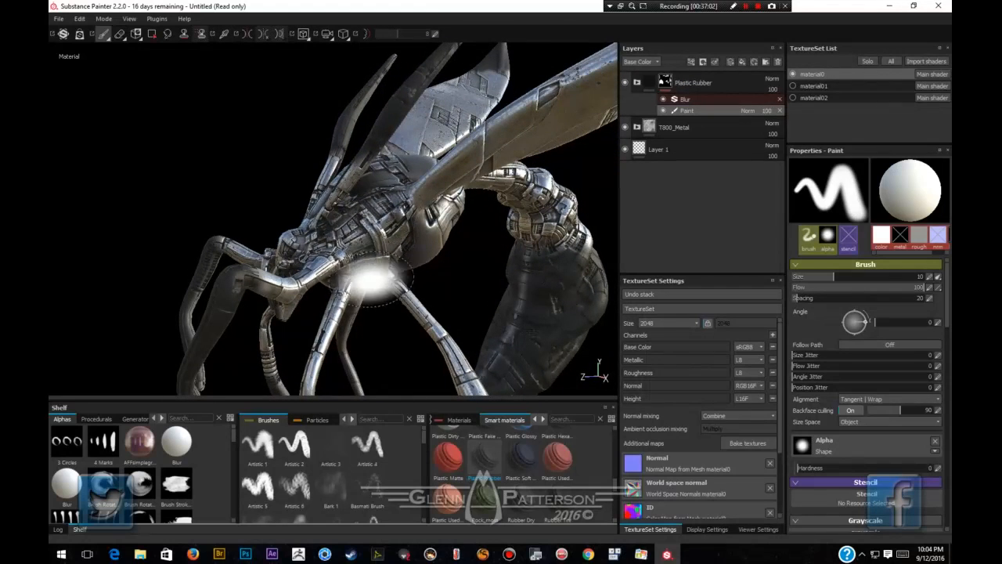
{"action": "left_click_drag", "start_coordinate": [376, 282], "coordinate": [501, 306], "text": "alt"}
{"action": "left_click_drag", "start_coordinate": [423, 314], "coordinate": [410, 362], "text": "alt"}
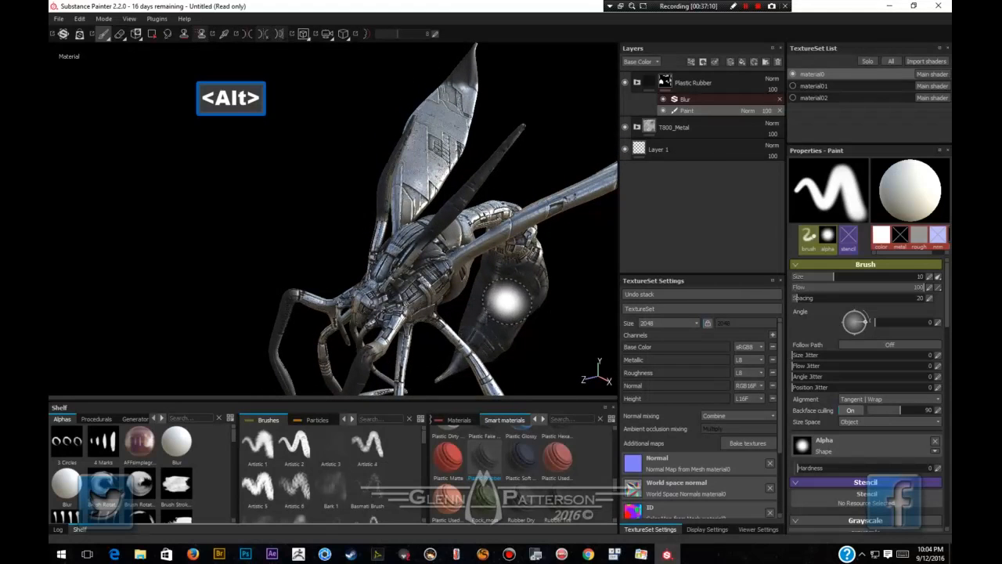
{"action": "mouse_move", "coordinate": [492, 300]}
{"action": "left_mouse_down"}
{"action": "mouse_move", "coordinate": [477, 314]}
{"action": "mouse_move", "coordinate": [485, 324]}
{"action": "left_mouse_up"}
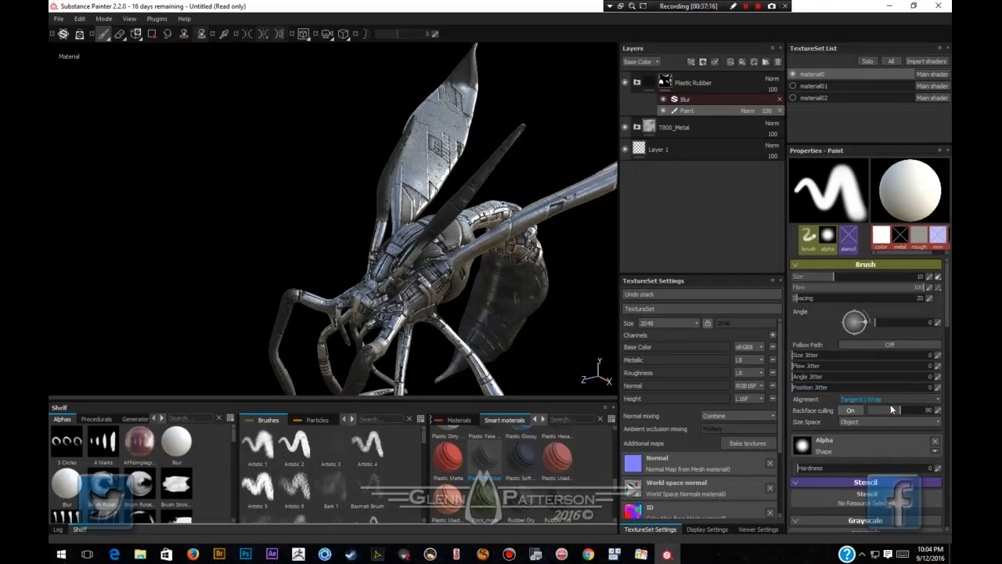
Raise the Blur Intensity of the Plastic Rubber mask's Blur filter to its maximum of 8.
{"action": "left_click", "coordinate": [710, 98]}
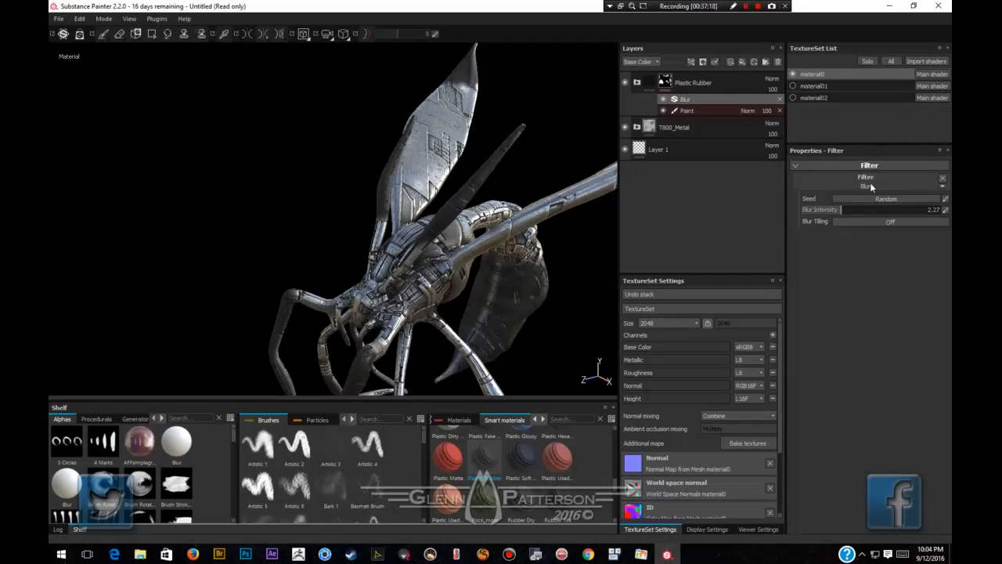
{"action": "left_click_drag", "start_coordinate": [897, 210], "coordinate": [946, 209]}
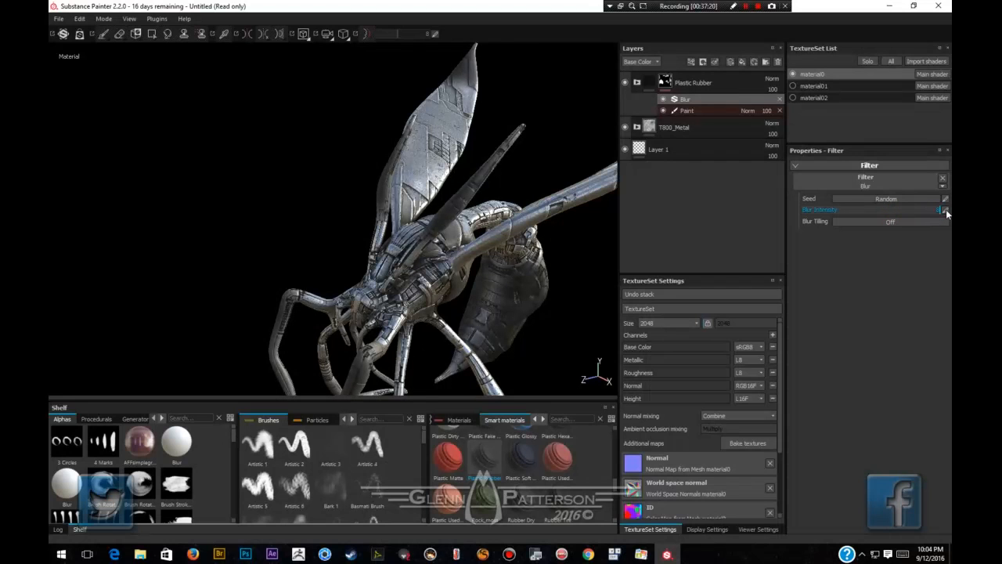
{"action": "left_click_drag", "start_coordinate": [530, 341], "coordinate": [403, 306], "text": "alt"}
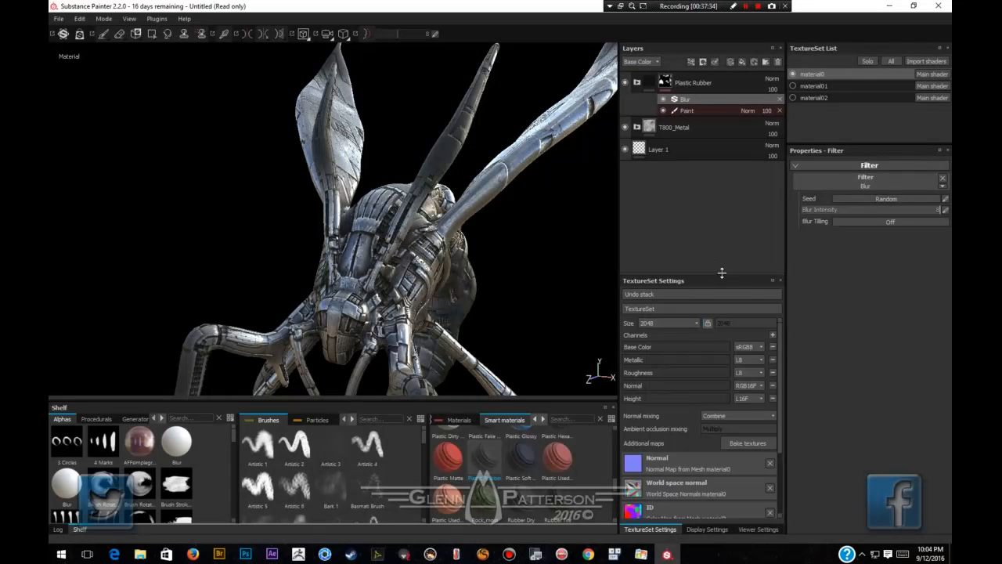
Add an Emissive channel to the material0 texture set.
{"action": "left_click", "coordinate": [771, 335]}
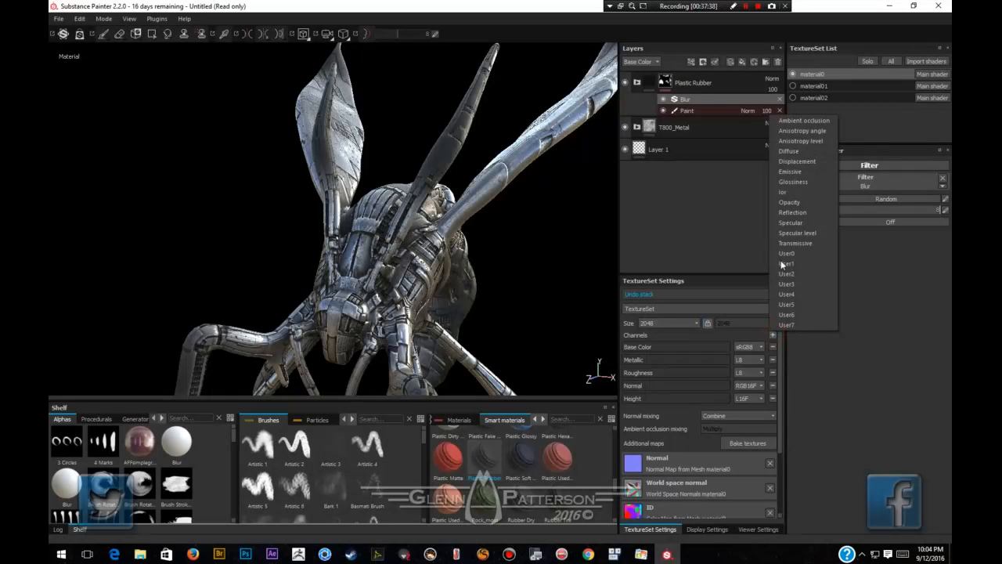
{"action": "left_click", "coordinate": [792, 173]}
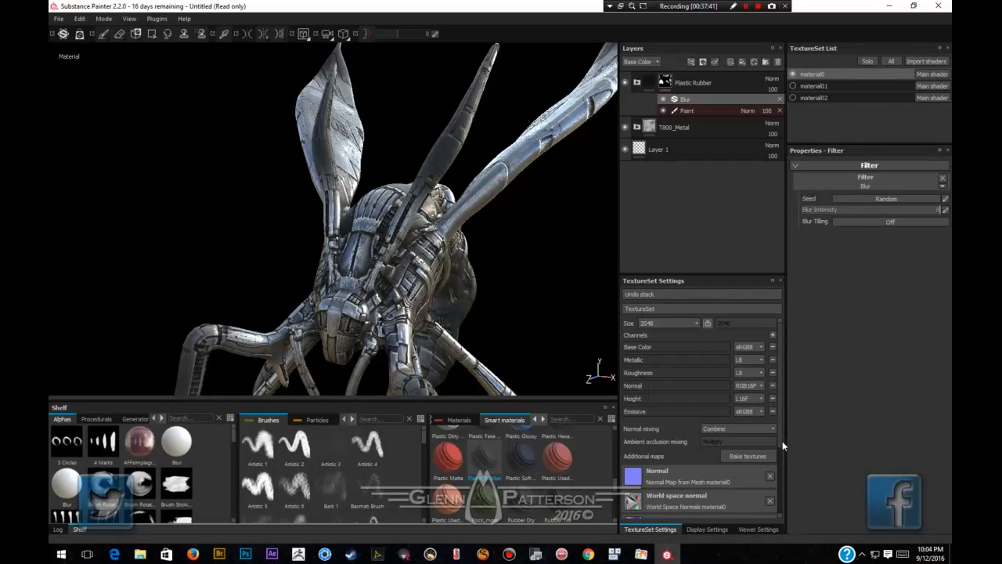
Create a folder at the top of the layer stack and put a new fill layer inside it.
{"action": "left_click", "coordinate": [732, 84]}
{"action": "left_click", "coordinate": [711, 150]}
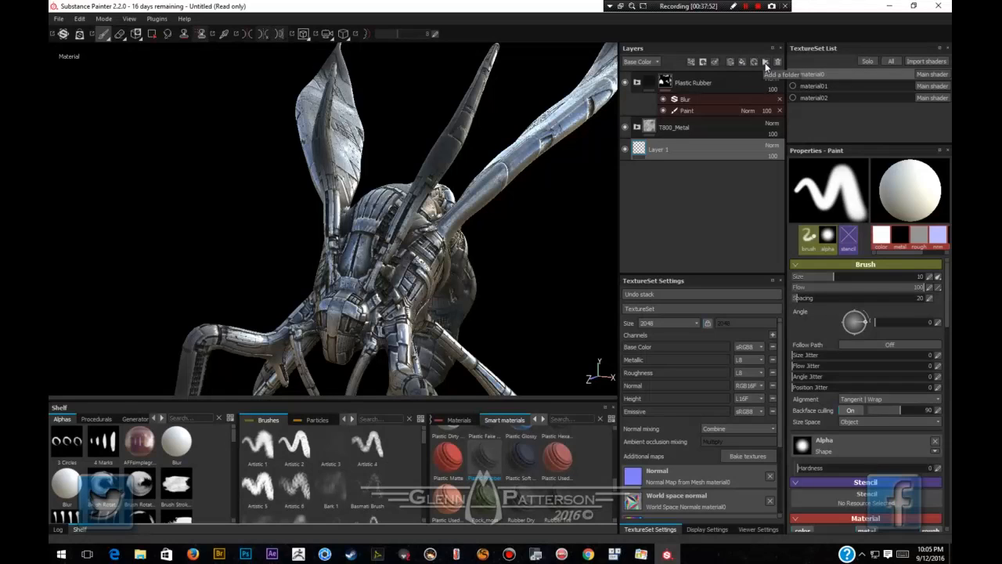
{"action": "left_click", "coordinate": [766, 63]}
{"action": "left_click_drag", "start_coordinate": [709, 148], "coordinate": [696, 74]}
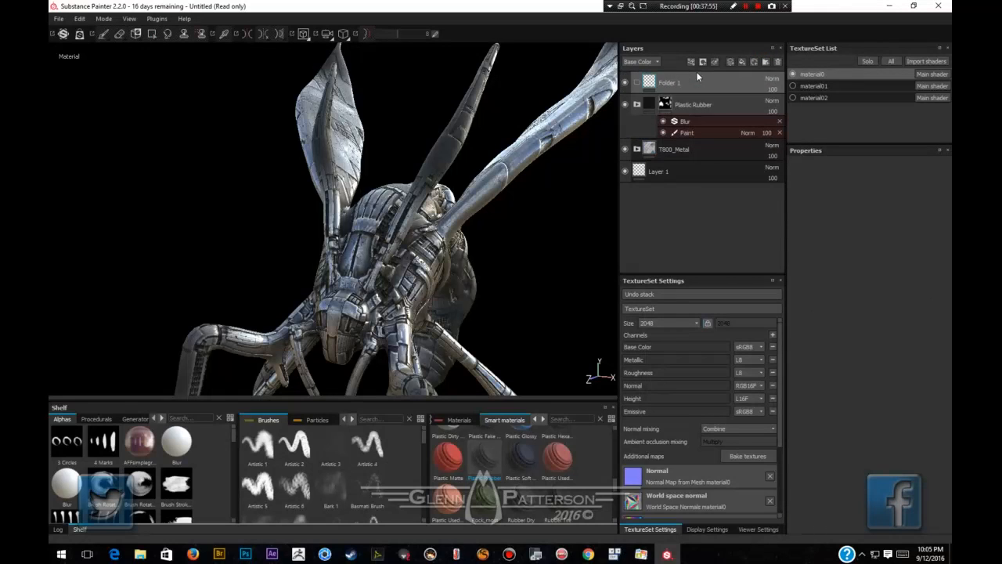
{"action": "left_click", "coordinate": [740, 62]}
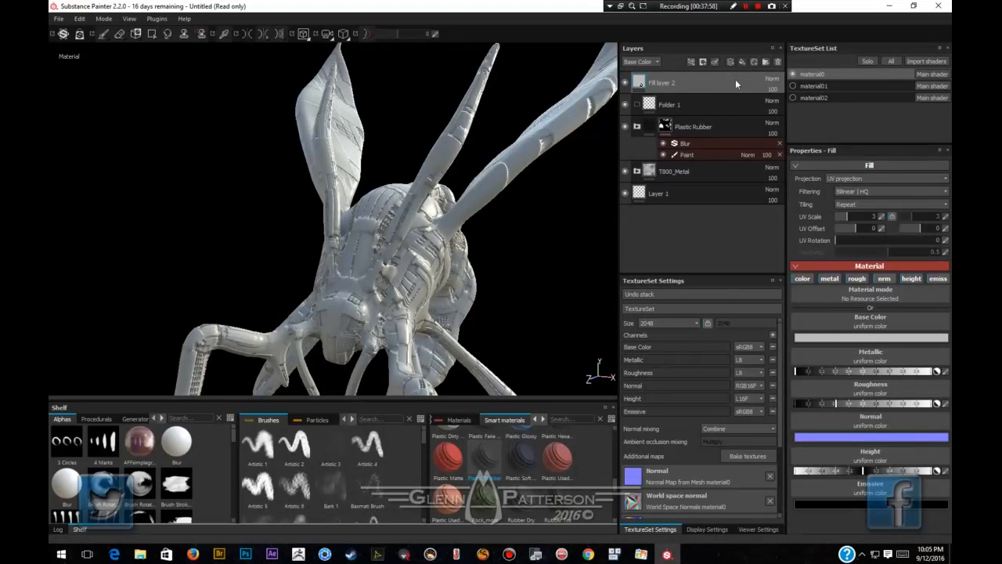
{"action": "left_click_drag", "start_coordinate": [717, 77], "coordinate": [718, 101]}
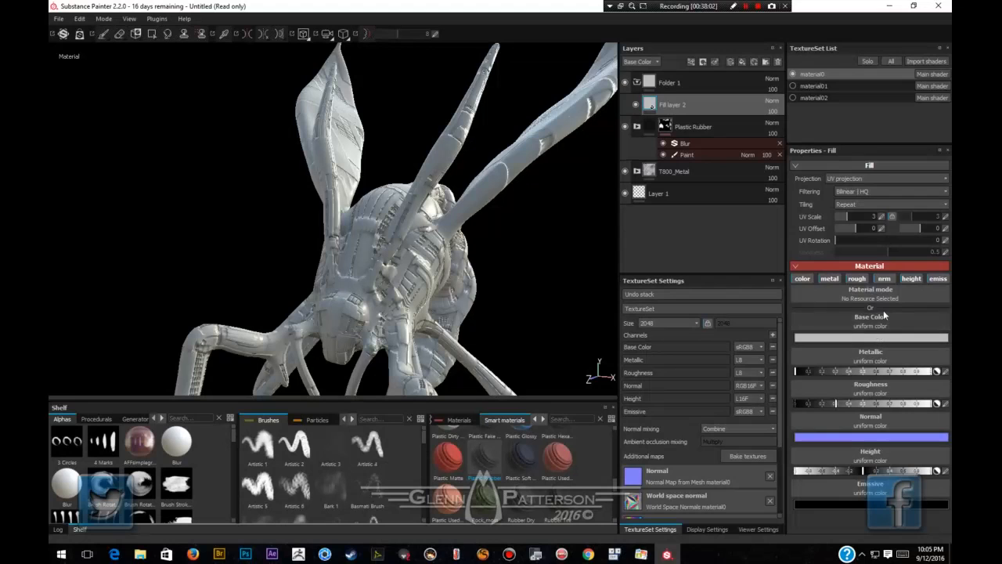
Turn off the fill layer's color, metal, rough, nrm and height channels, leaving only emissive enabled.
{"action": "left_click", "coordinate": [803, 279]}
{"action": "left_click", "coordinate": [829, 279]}
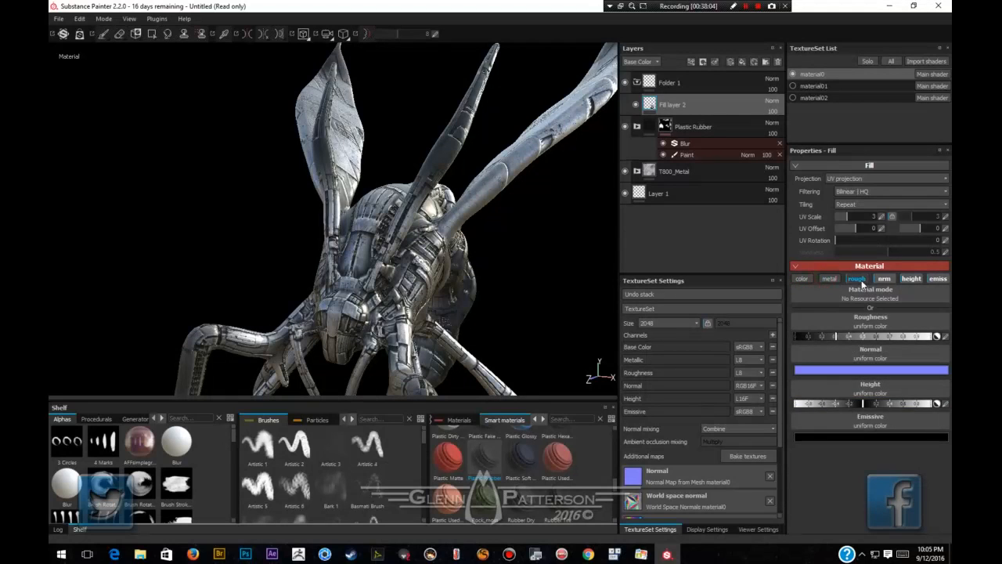
{"action": "left_click", "coordinate": [856, 279]}
{"action": "left_click", "coordinate": [884, 279]}
{"action": "left_click", "coordinate": [908, 278]}
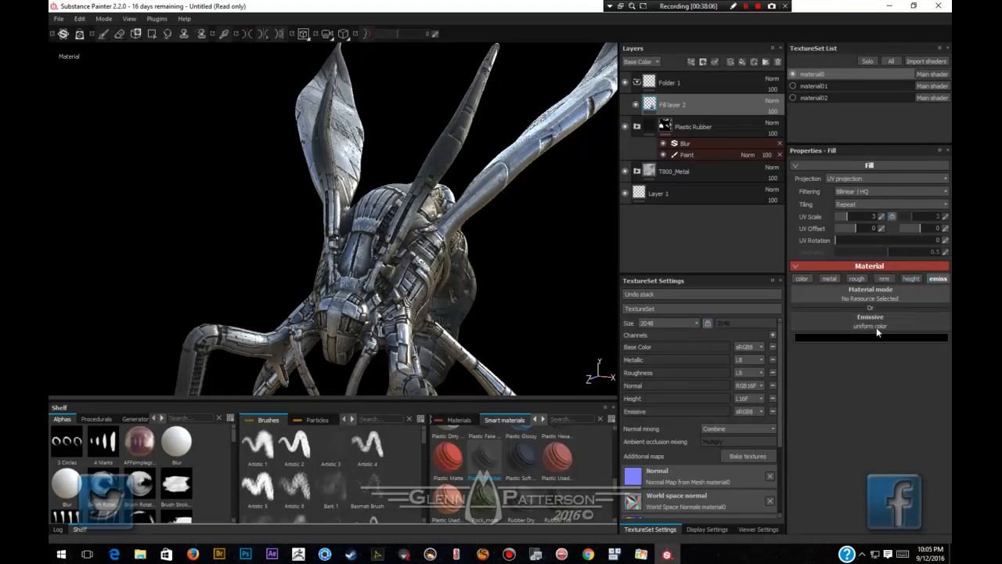
Set the fill layer's emissive colour to bright orange with RGB 1.000, 0.378, 0.000.
{"action": "left_click", "coordinate": [867, 338]}
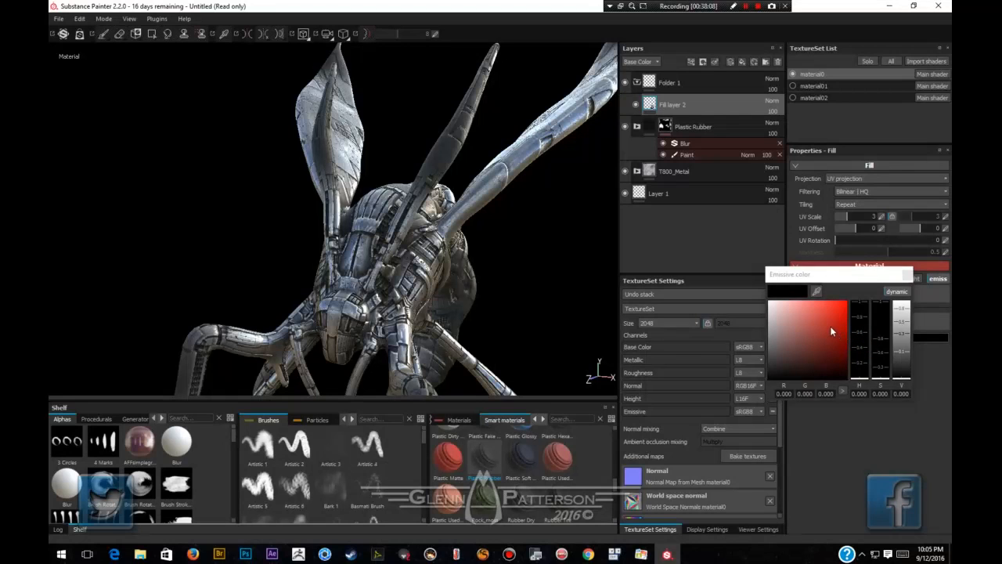
{"action": "left_click", "coordinate": [847, 304]}
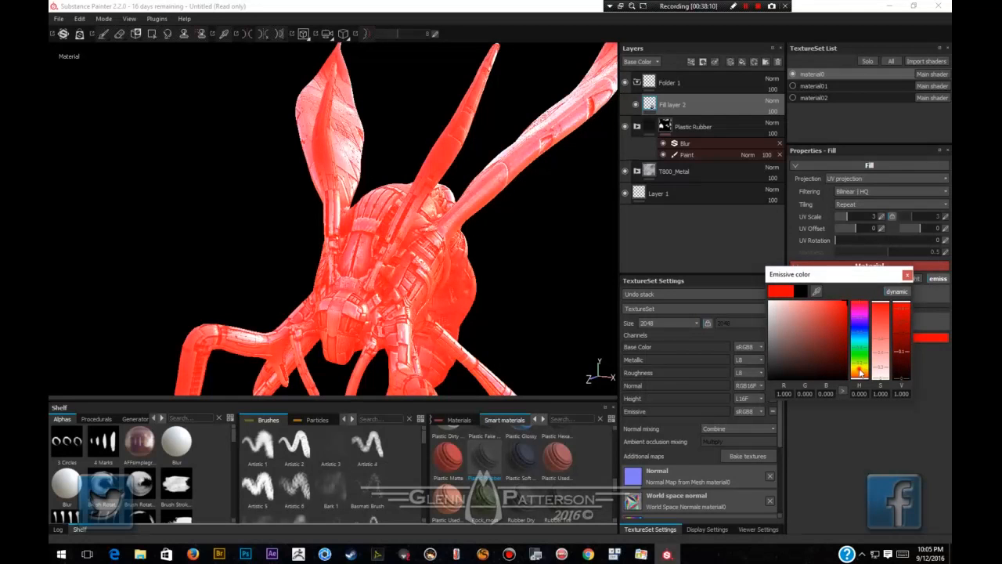
{"action": "left_click_drag", "start_coordinate": [859, 368], "coordinate": [859, 380]}
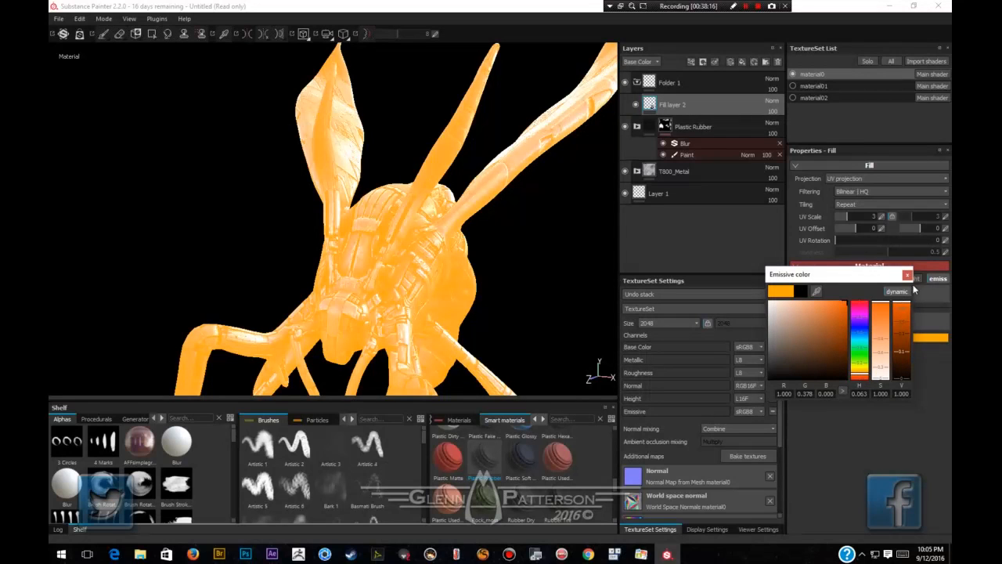
{"action": "left_click", "coordinate": [840, 205]}
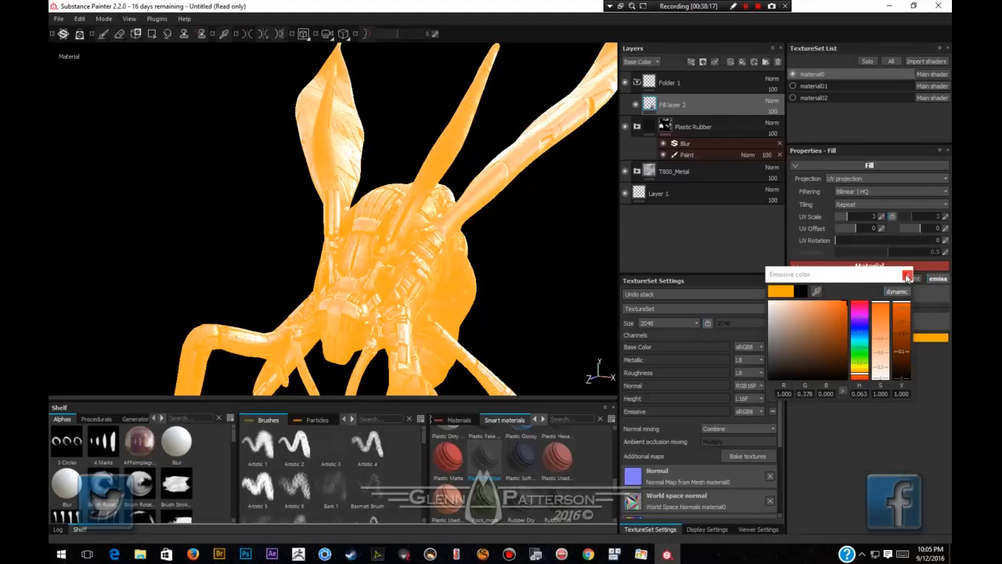
{"action": "left_click", "coordinate": [907, 275]}
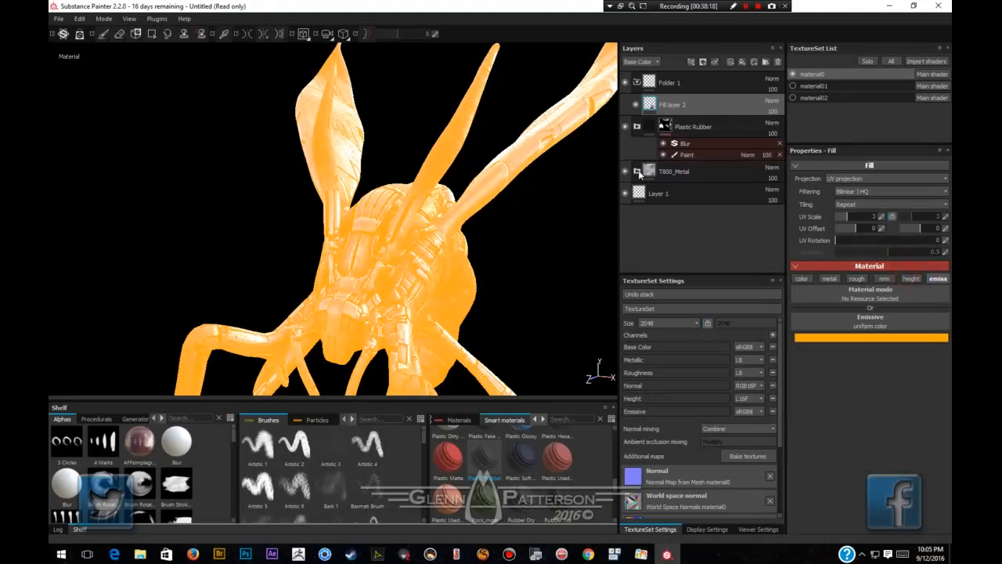
Duplicate the orange emissive fill layer inside the folder.
{"action": "double_click", "coordinate": [712, 103]}
{"action": "key", "text": "Return"}
{"action": "double_click", "coordinate": [718, 109]}
{"action": "key", "text": "Return"}
{"action": "right_click", "coordinate": [724, 106]}
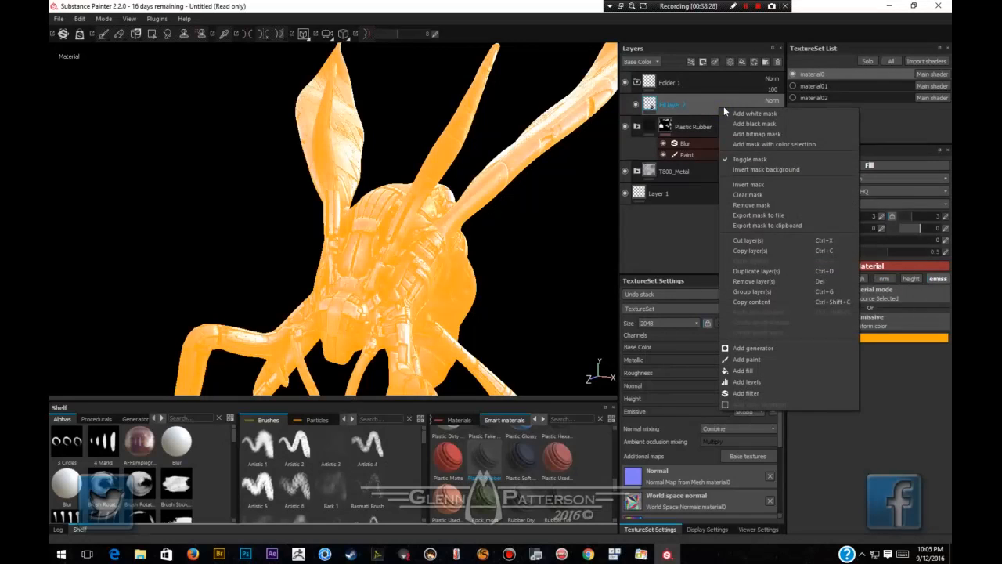
{"action": "left_click", "coordinate": [711, 109]}
{"action": "key", "text": "ctrl+d"}
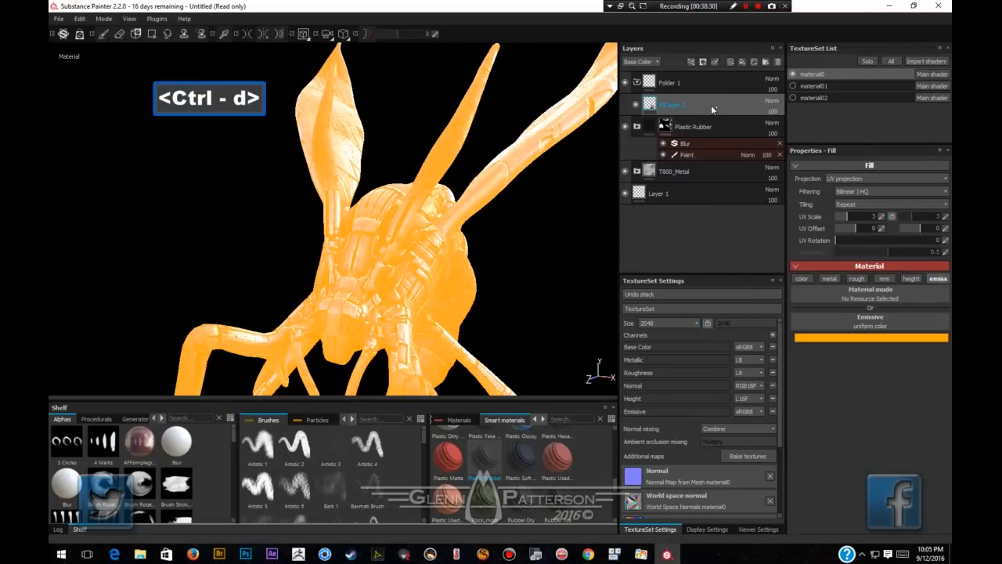
Assign the BnW Spots 1 procedural to the duplicated fill layer.
{"action": "left_click", "coordinate": [868, 326]}
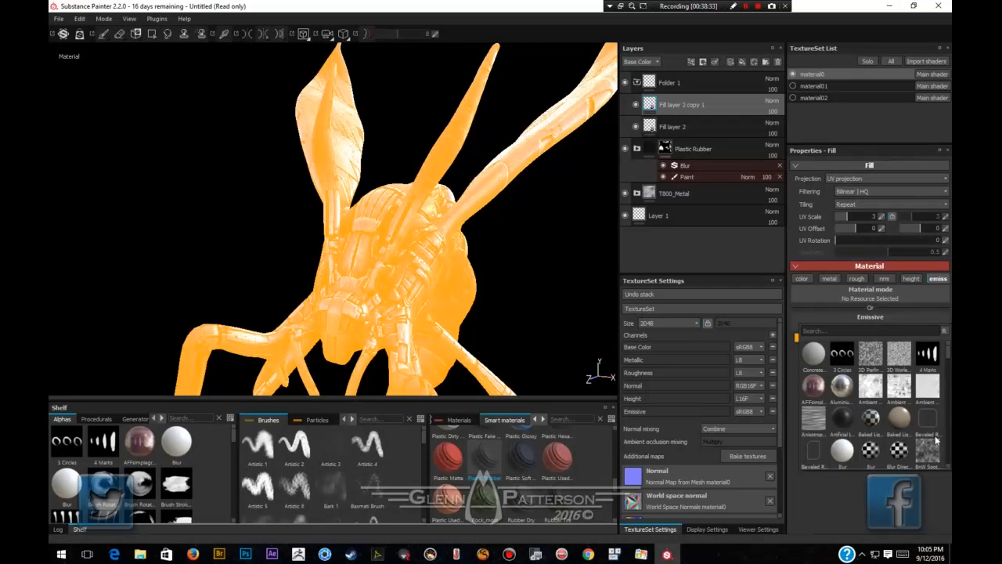
{"action": "mouse_move", "coordinate": [932, 460]}
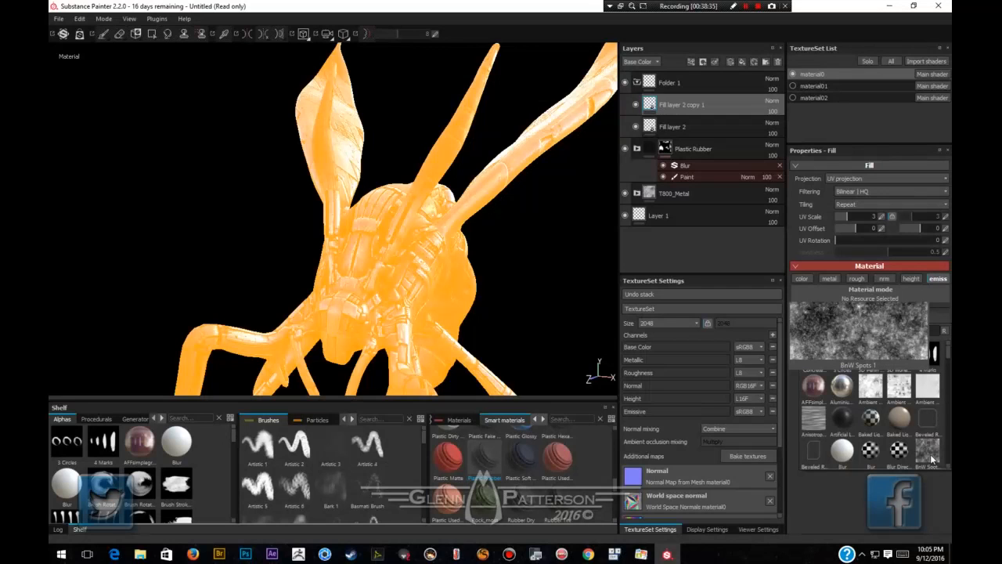
{"action": "left_click", "coordinate": [928, 453]}
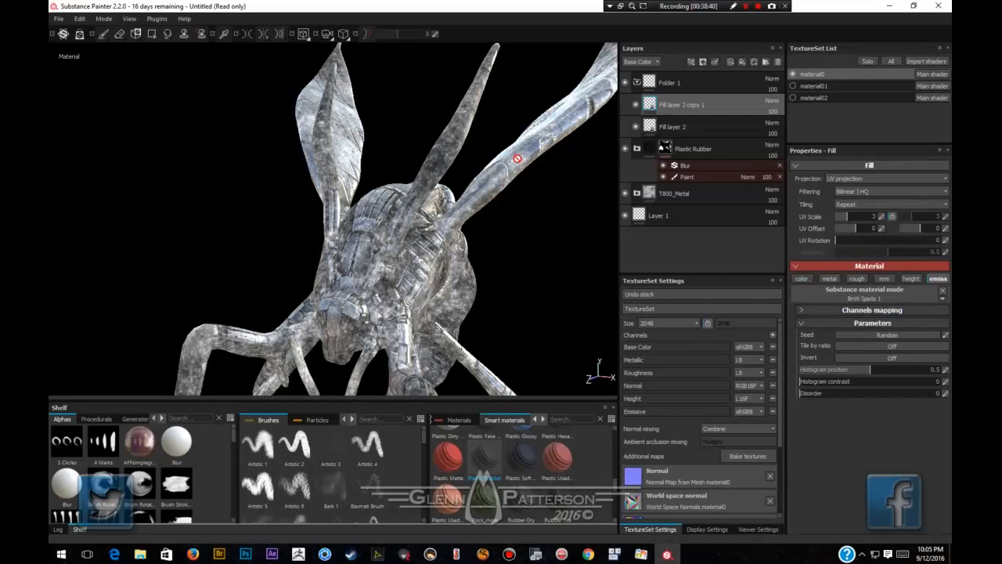
Try the Multiply blending mode on the duplicated fill layer and change it to Screen.
{"action": "left_click", "coordinate": [771, 105]}
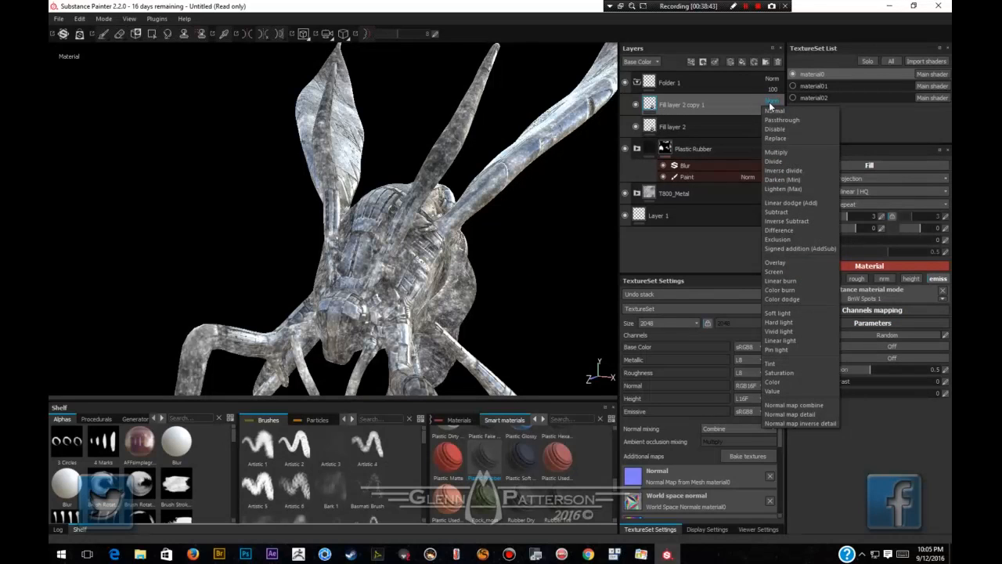
{"action": "left_click", "coordinate": [778, 152]}
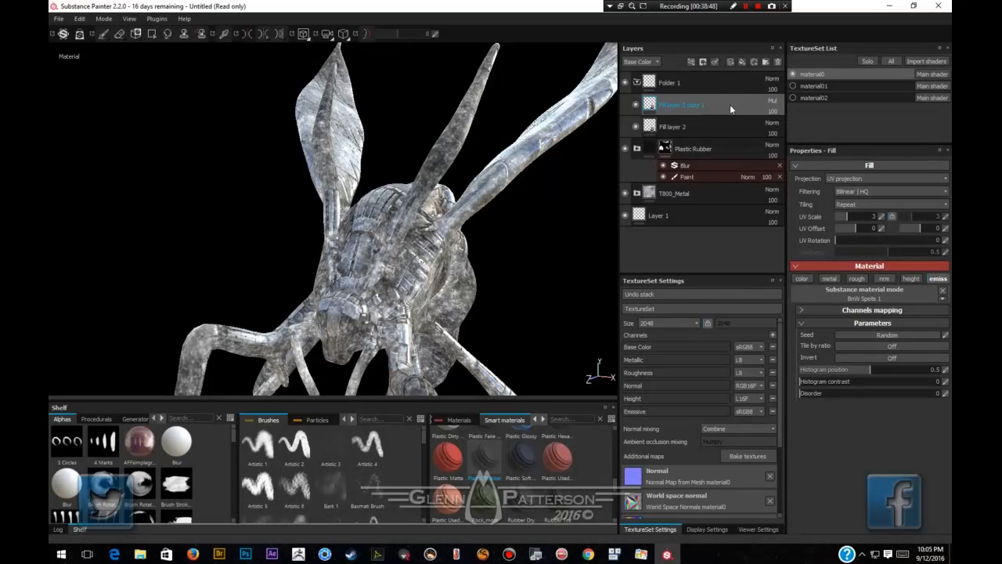
{"action": "left_click", "coordinate": [771, 103]}
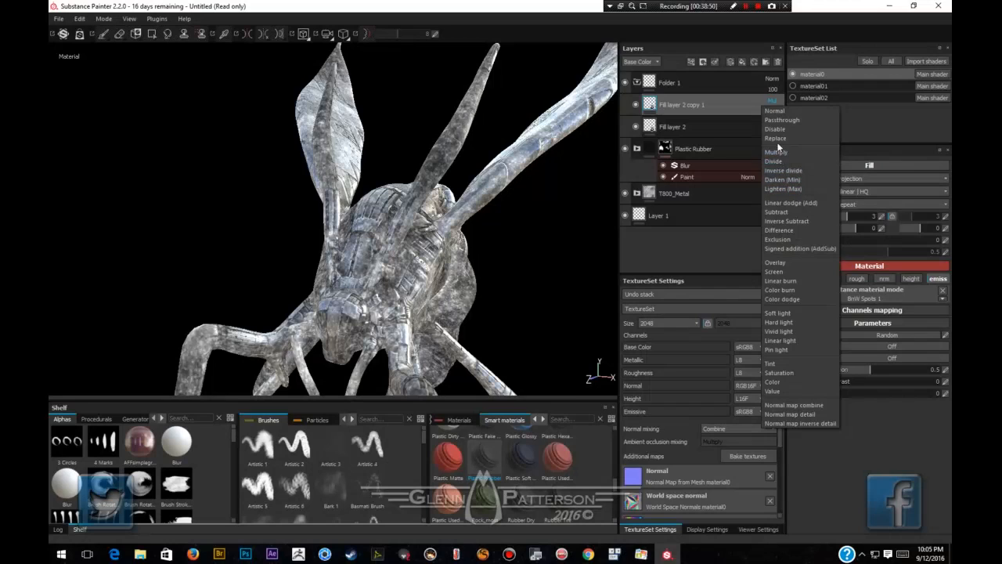
{"action": "left_click", "coordinate": [777, 271]}
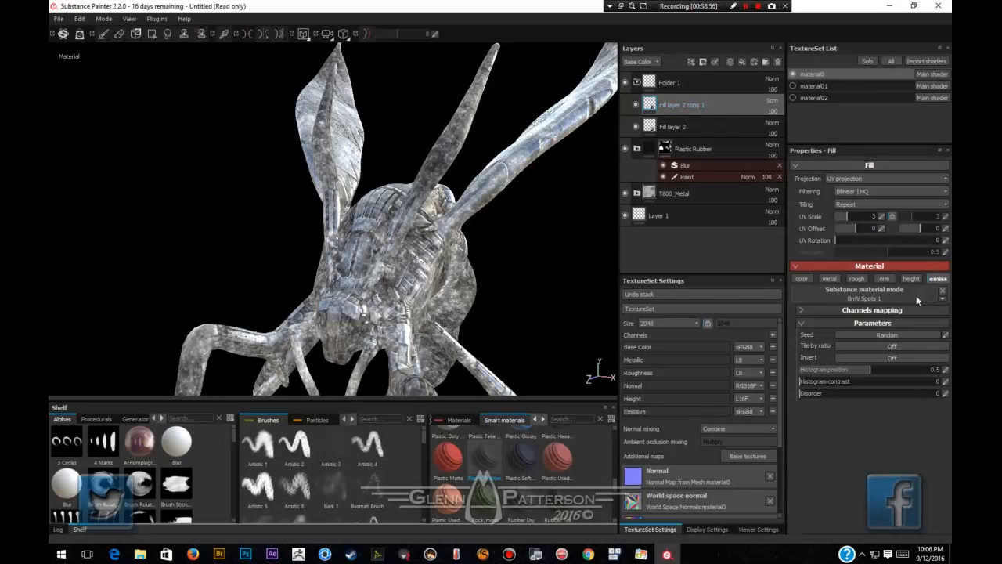
Try a Levels effect on the duplicated fill layer's Emissive channel with the black input point raised to 0.042.
{"action": "right_click", "coordinate": [736, 107]}
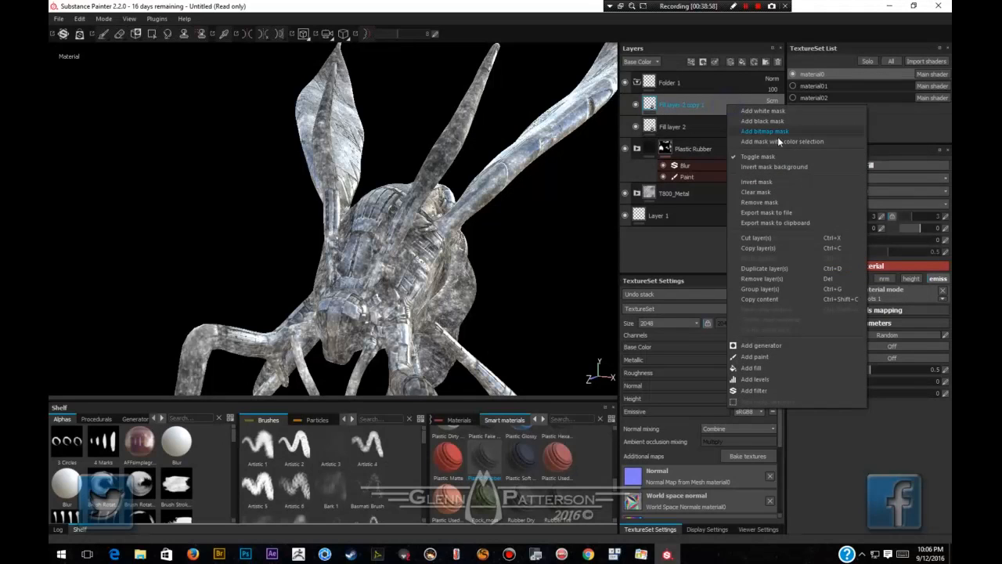
{"action": "left_click", "coordinate": [761, 380]}
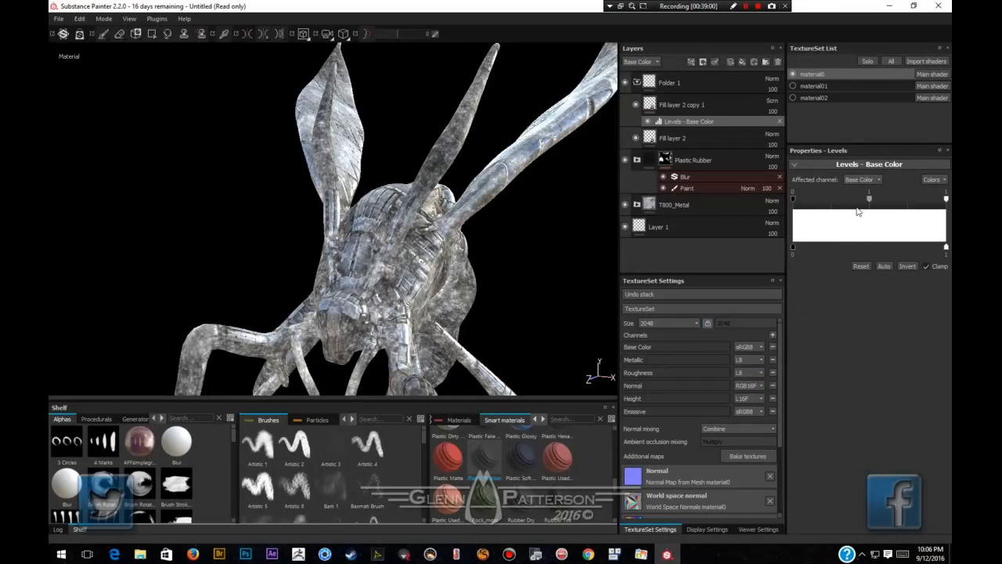
{"action": "left_click", "coordinate": [861, 179]}
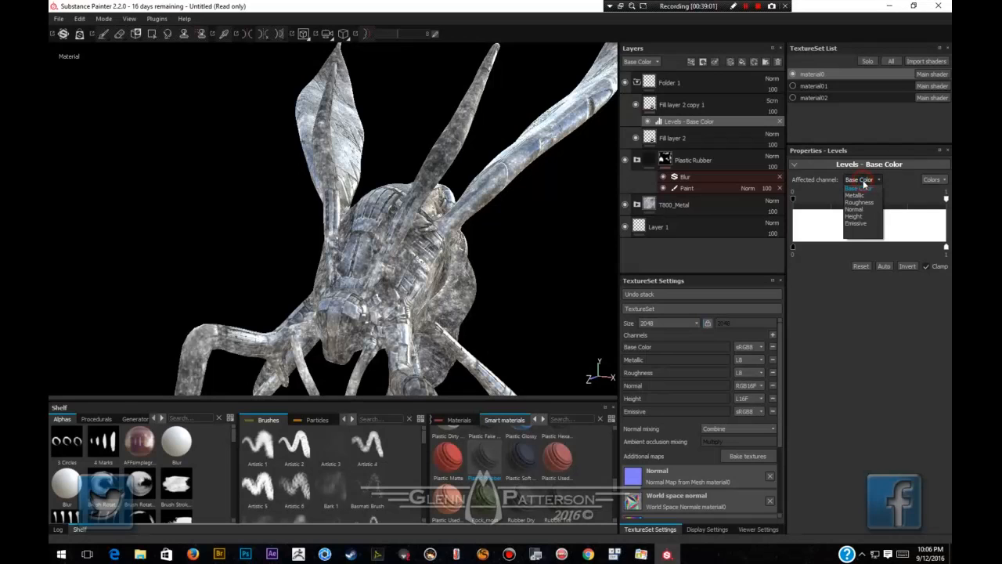
{"action": "left_click", "coordinate": [857, 223]}
{"action": "mouse_move", "coordinate": [795, 200]}
{"action": "left_mouse_down"}
{"action": "mouse_move", "coordinate": [826, 201]}
{"action": "mouse_move", "coordinate": [799, 203]}
{"action": "left_mouse_up"}
Delete the duplicated fill layer with its Levels effect and collapse Folder 1.
{"action": "left_click", "coordinate": [736, 107]}
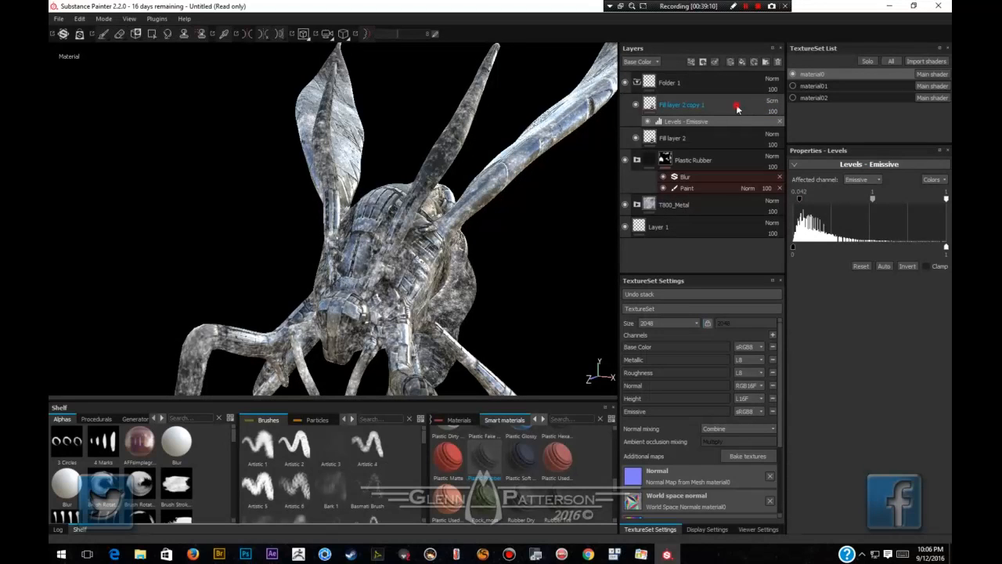
{"action": "key", "text": "Delete"}
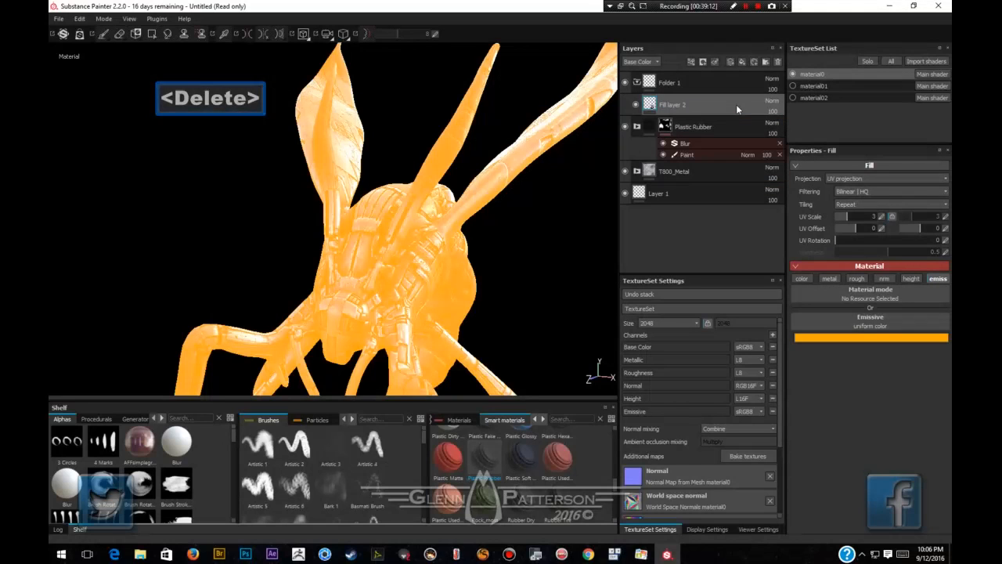
{"action": "left_click", "coordinate": [637, 83]}
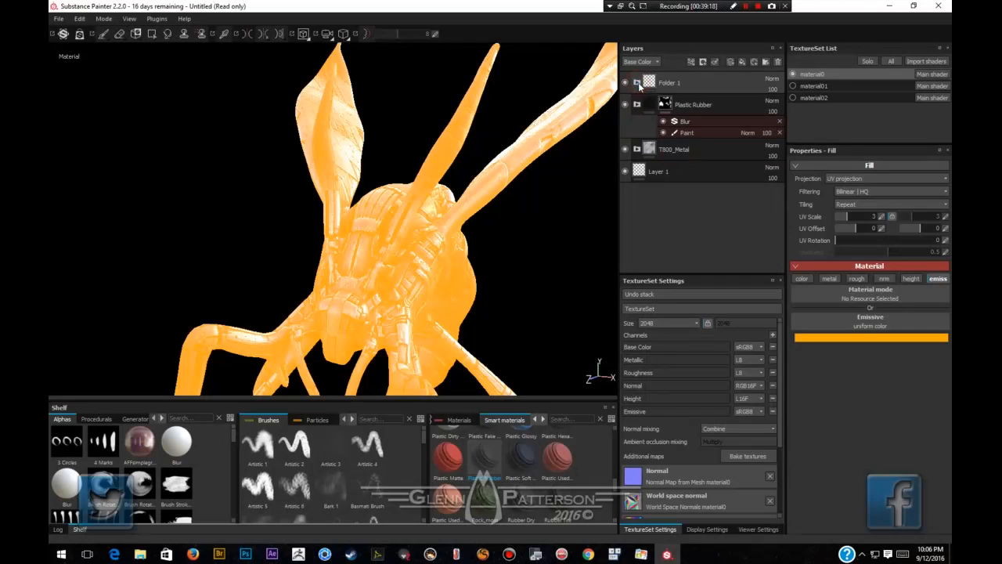
Mask Folder 1 by colour selection using the eyes' orange ID colour (255, 192, 0), with the selection's hardness at 0.
{"action": "left_click", "coordinate": [698, 85]}
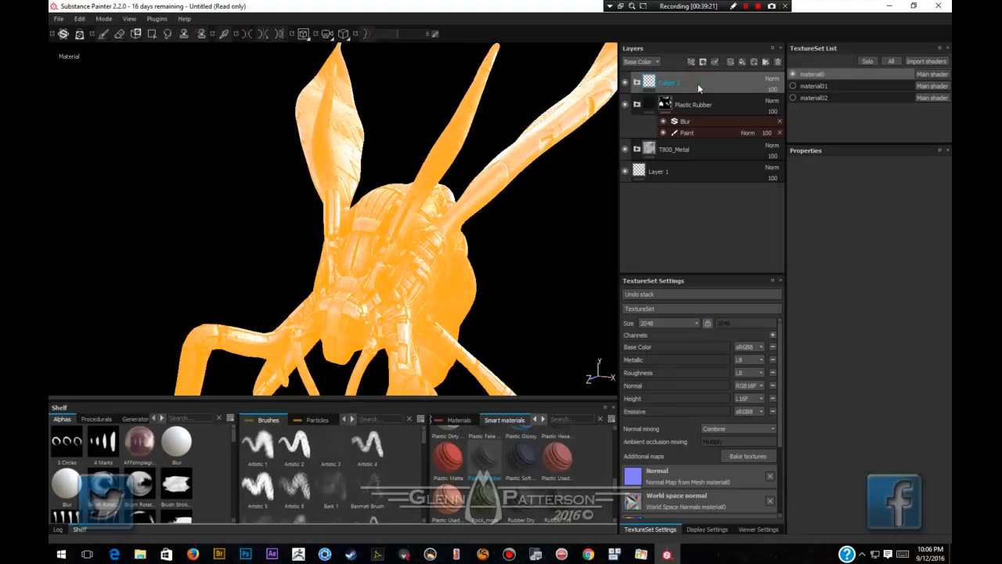
{"action": "right_click", "coordinate": [691, 83]}
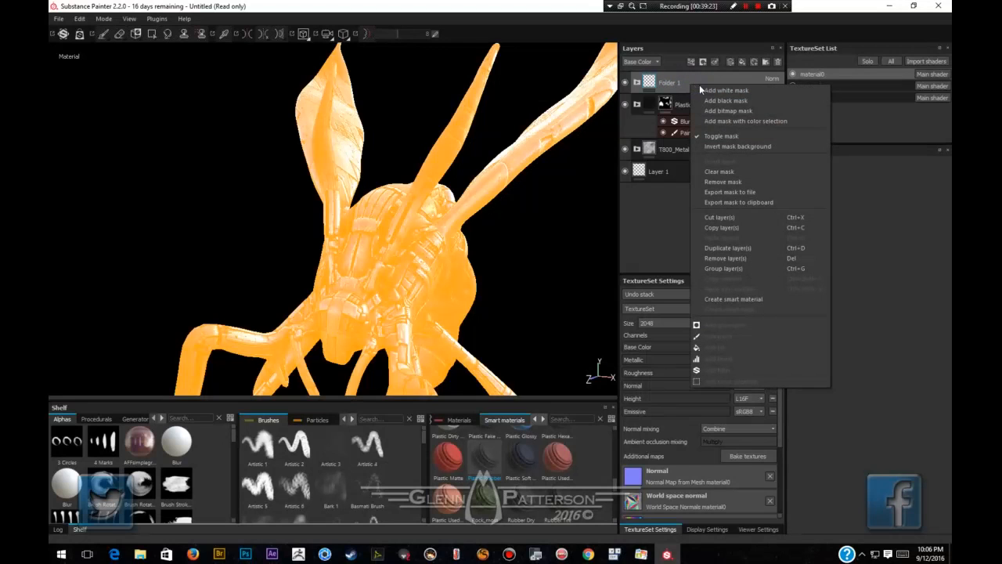
{"action": "left_click", "coordinate": [713, 122]}
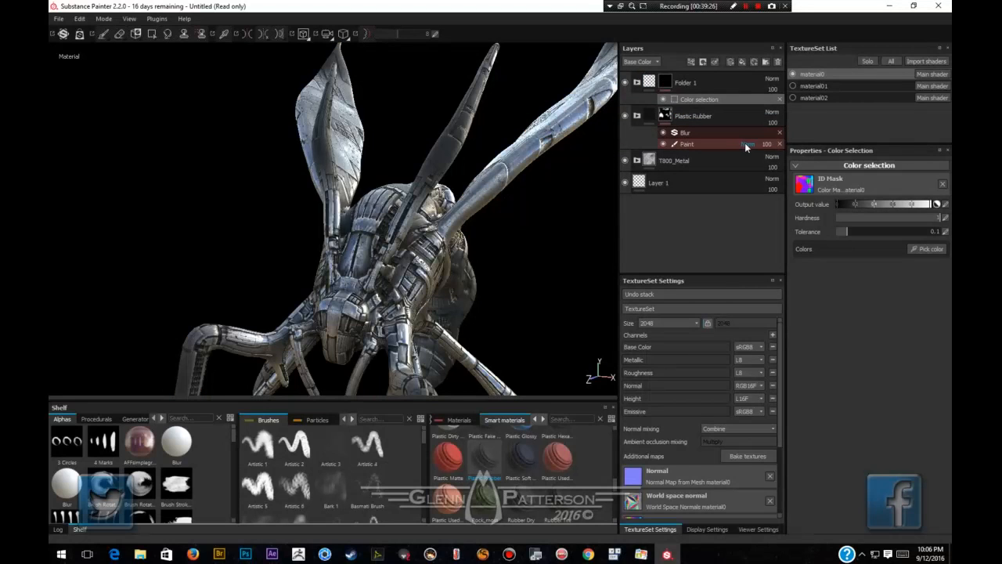
{"action": "left_click", "coordinate": [927, 248]}
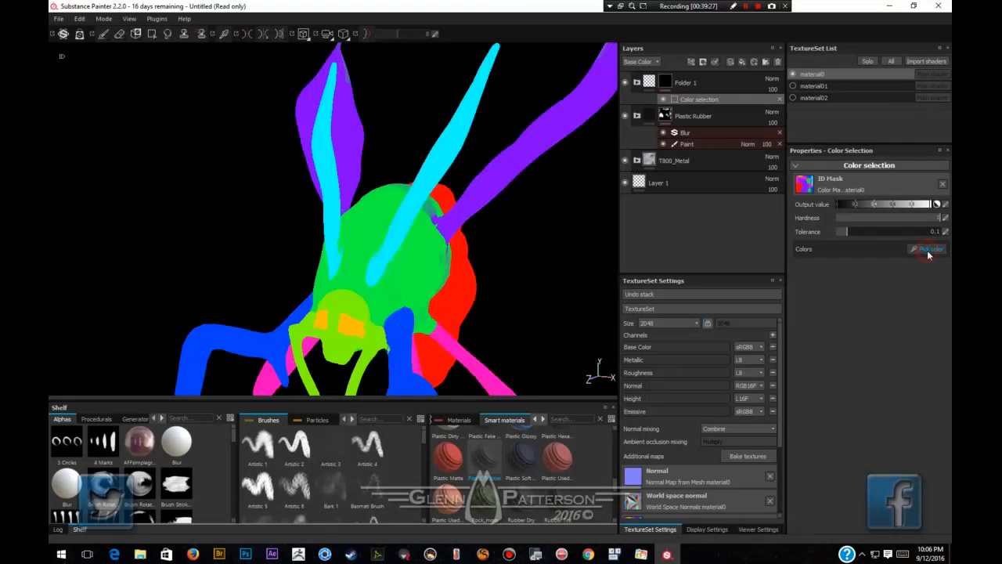
{"action": "left_click", "coordinate": [348, 323]}
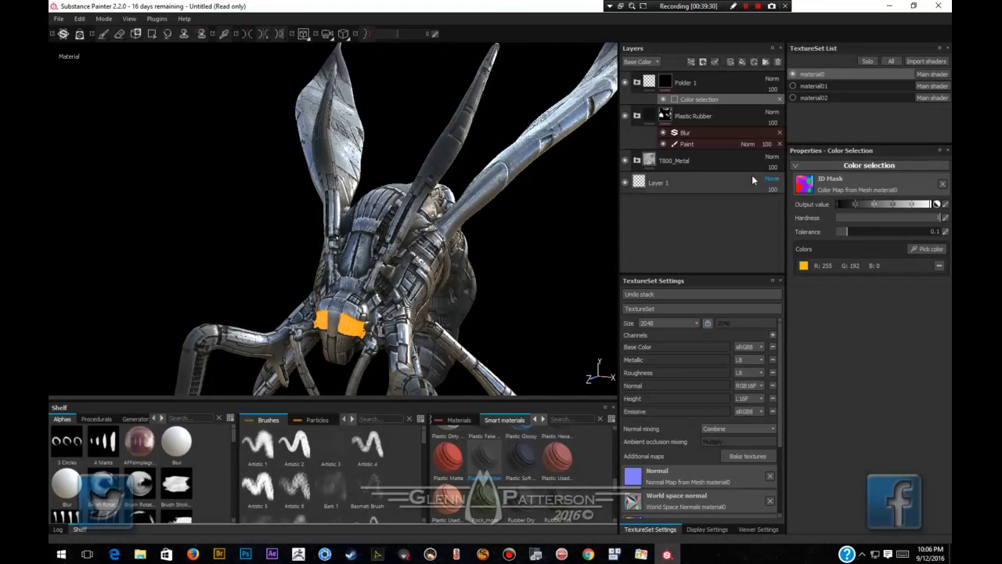
{"action": "scroll", "coordinate": [326, 338], "scroll_direction": "up", "scroll_amount": 6}
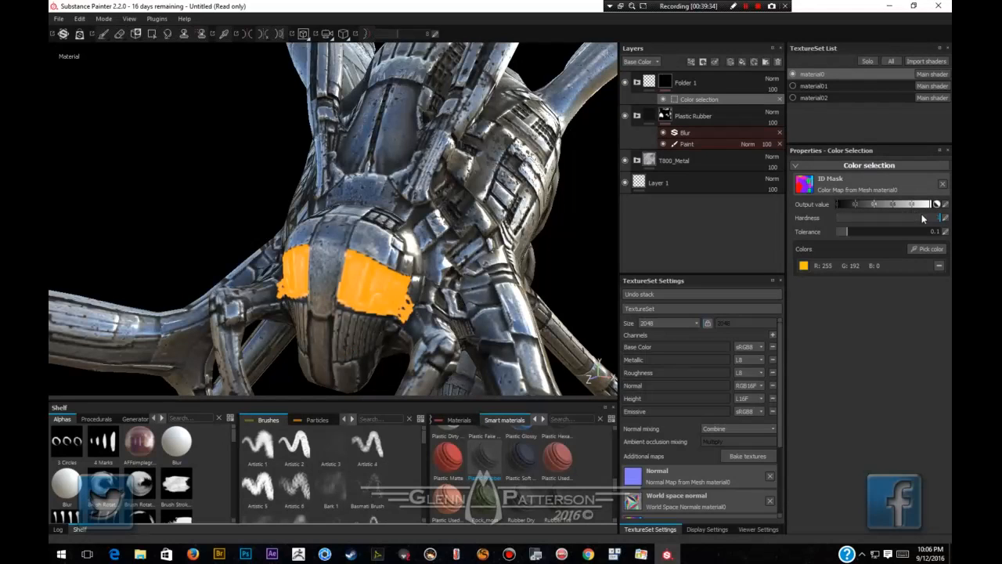
{"action": "left_click_drag", "start_coordinate": [917, 222], "coordinate": [848, 230]}
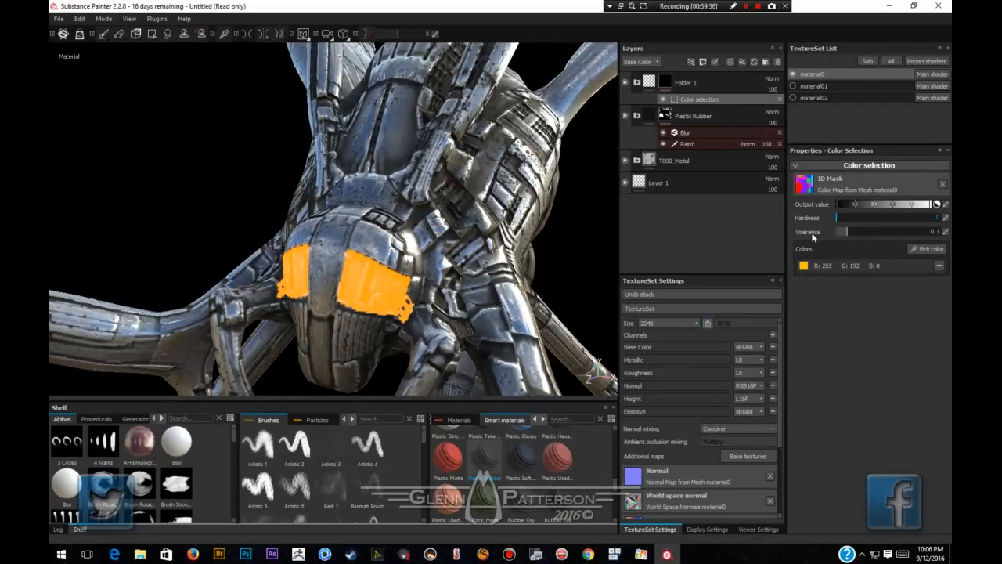
Add a black mask to Fill layer 2 inside Folder 1.
{"action": "left_click", "coordinate": [635, 83]}
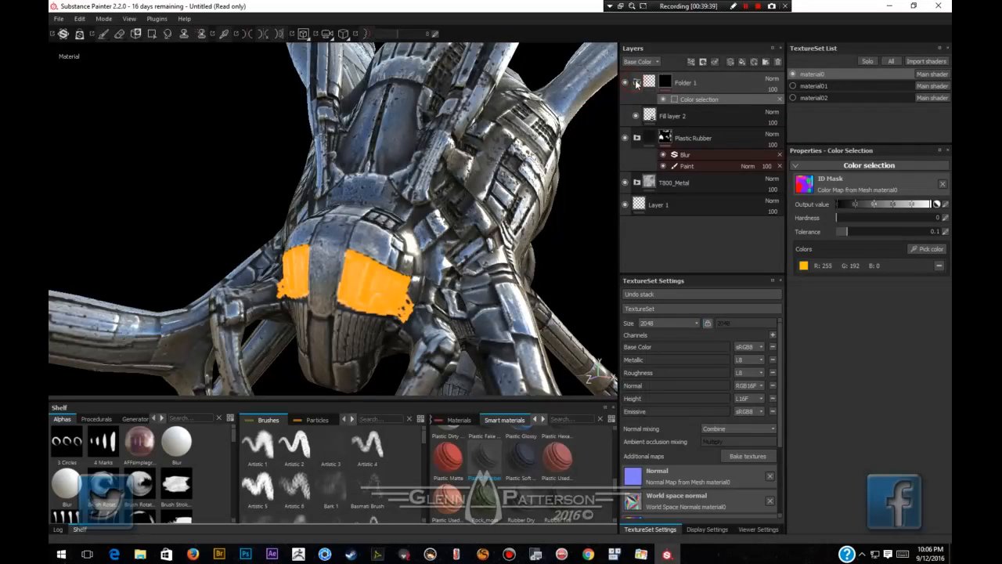
{"action": "left_click", "coordinate": [701, 118]}
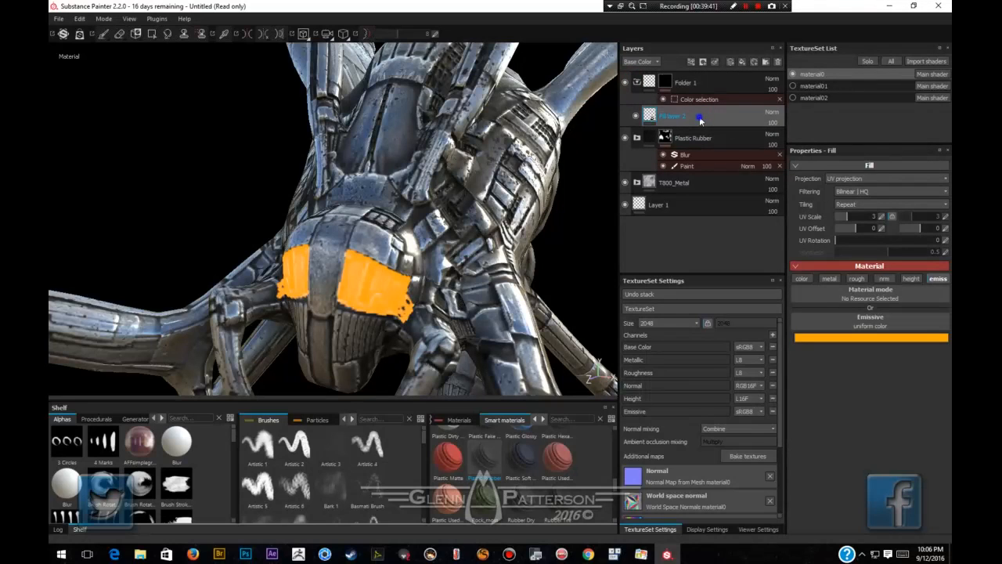
{"action": "right_click", "coordinate": [701, 119]}
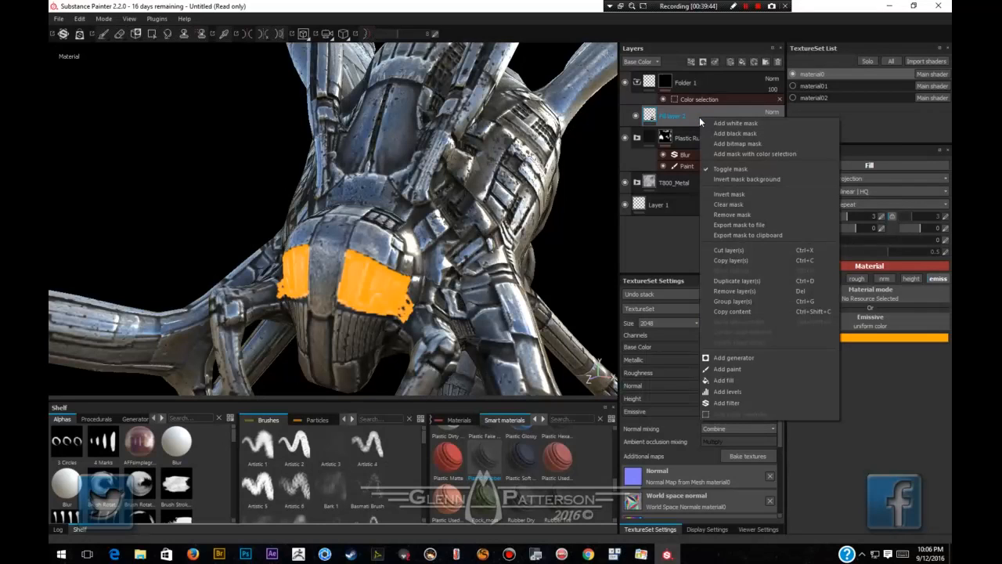
{"action": "left_click", "coordinate": [721, 134]}
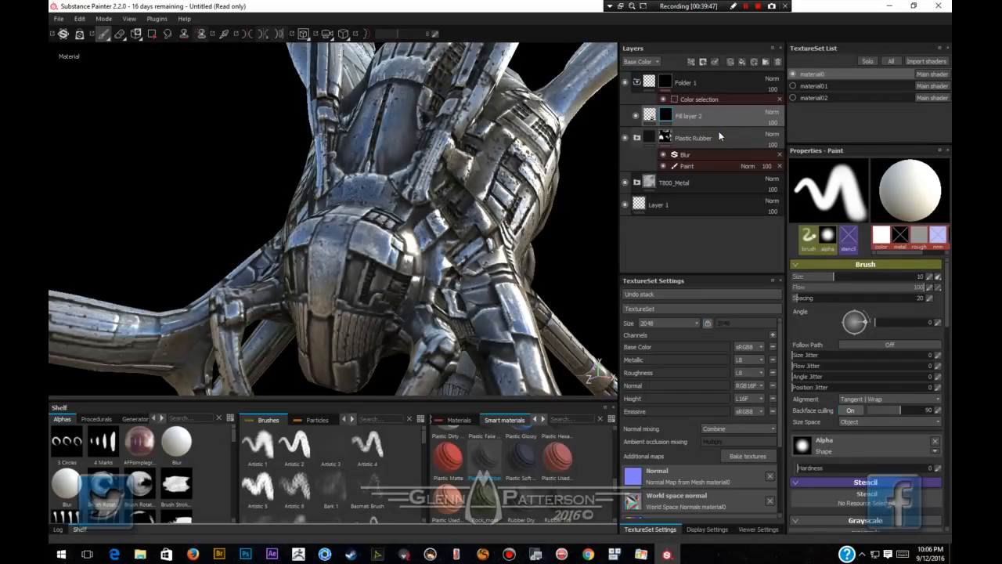
Add a generator to Fill layer 2's mask and assign MG Mask Builder to it.
{"action": "right_click", "coordinate": [667, 117]}
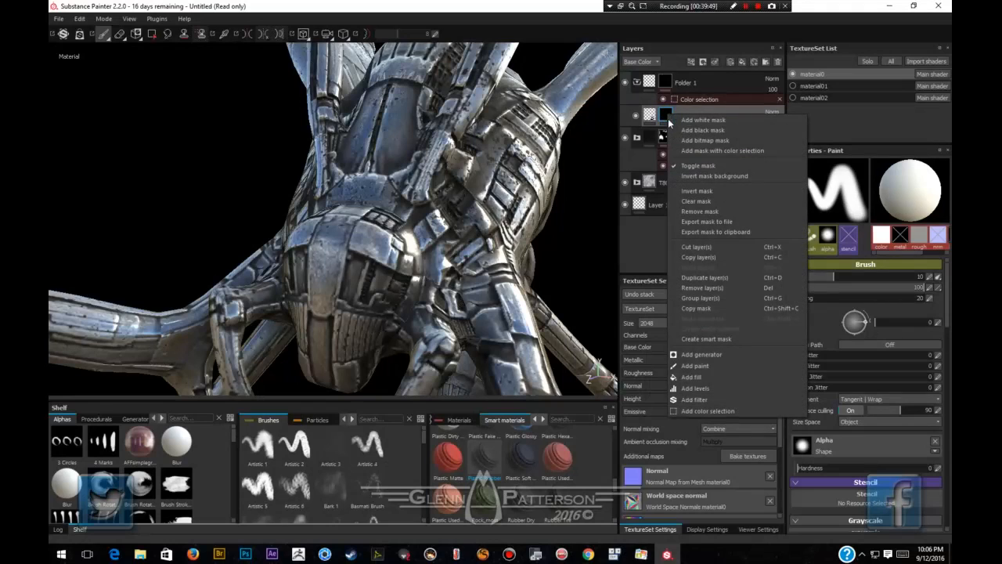
{"action": "left_click", "coordinate": [703, 355]}
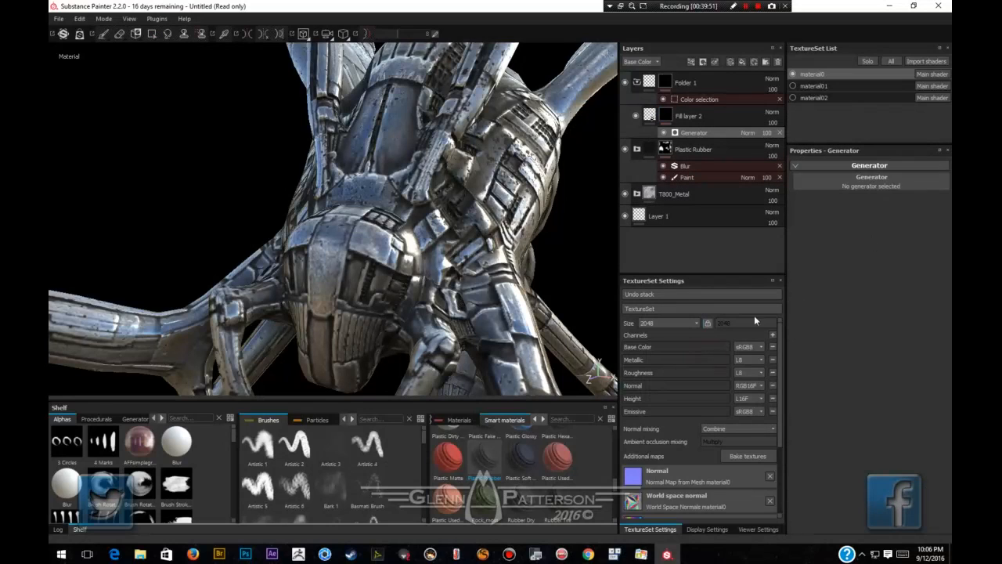
{"action": "left_click", "coordinate": [843, 186]}
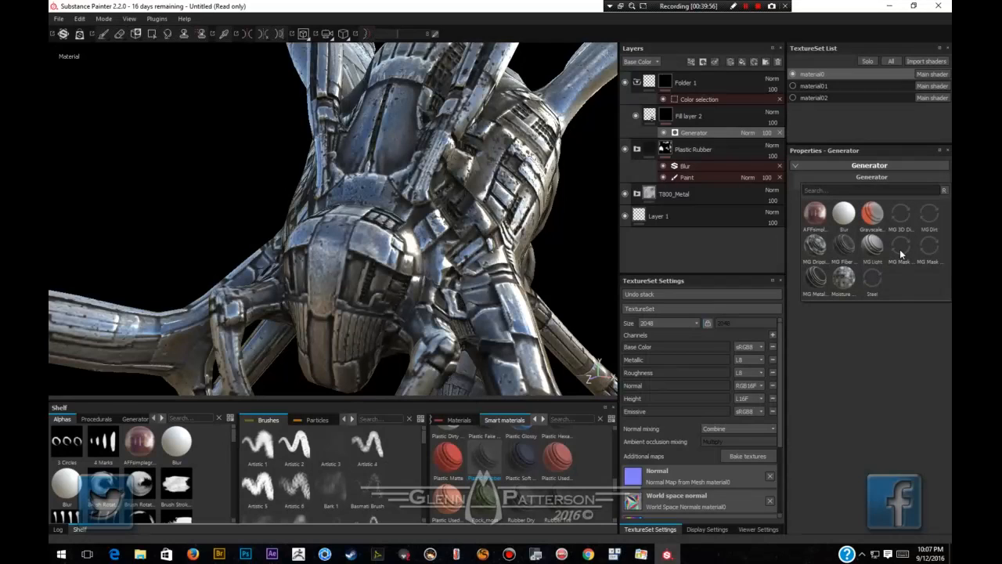
{"action": "mouse_move", "coordinate": [899, 249]}
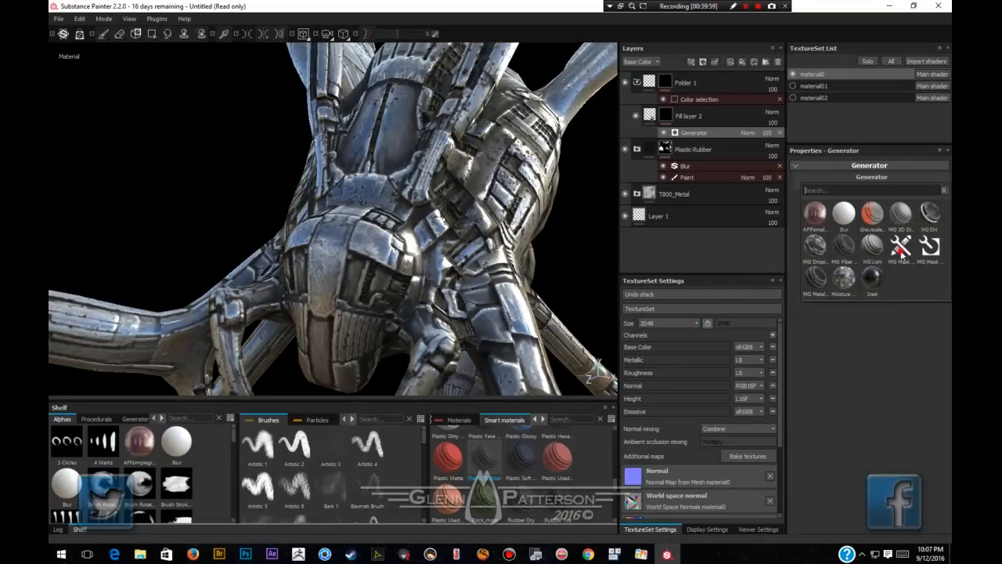
{"action": "left_click", "coordinate": [901, 249]}
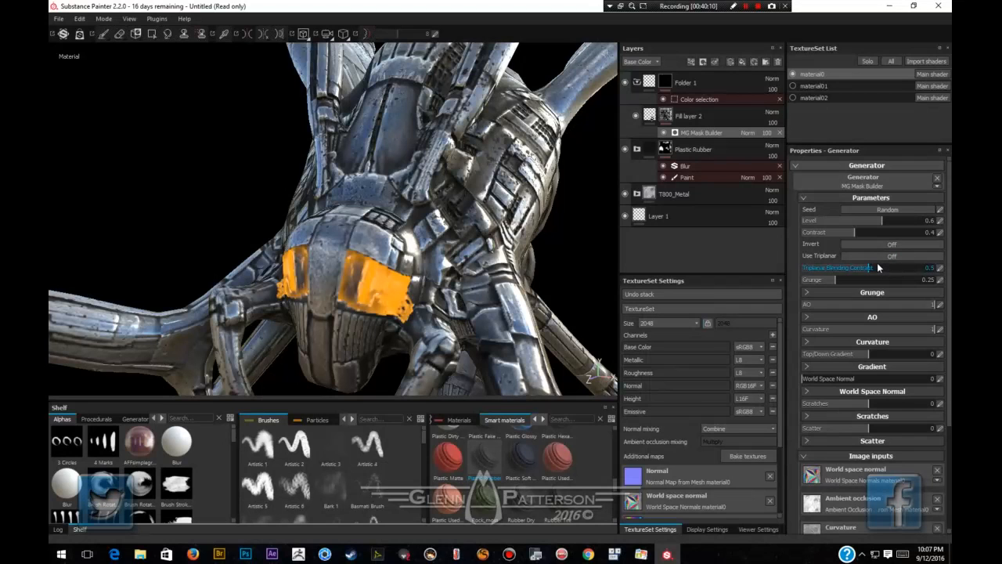
Set the MG Mask Builder's level to 0.78 and its contrast to 0.7.
{"action": "mouse_move", "coordinate": [391, 329]}
{"action": "left_mouse_down", "text": "alt"}
{"action": "mouse_move", "coordinate": [439, 340]}
{"action": "mouse_move", "coordinate": [485, 330]}
{"action": "mouse_move", "coordinate": [423, 330]}
{"action": "mouse_move", "coordinate": [439, 328]}
{"action": "left_mouse_up", "text": "alt"}
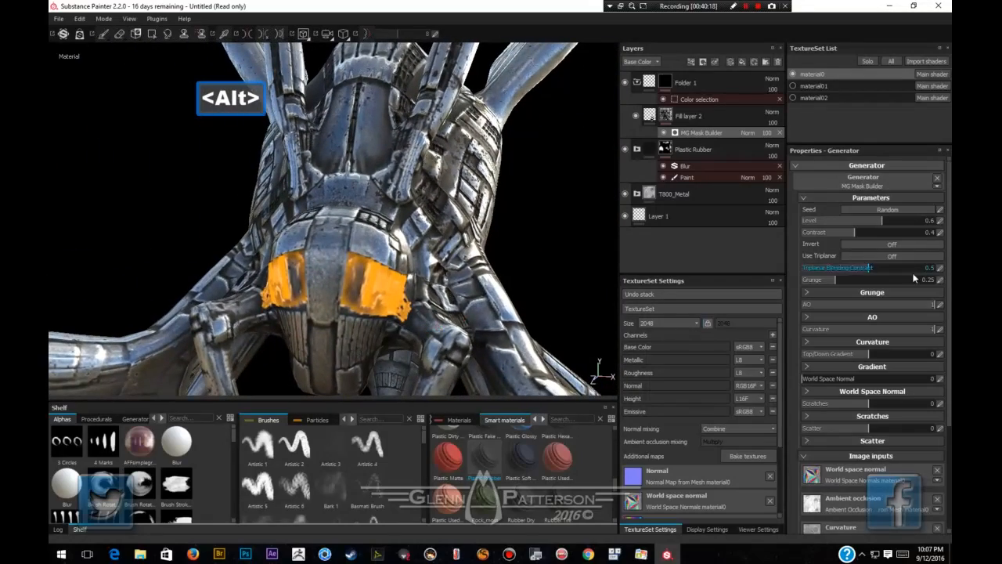
{"action": "left_click", "coordinate": [906, 222]}
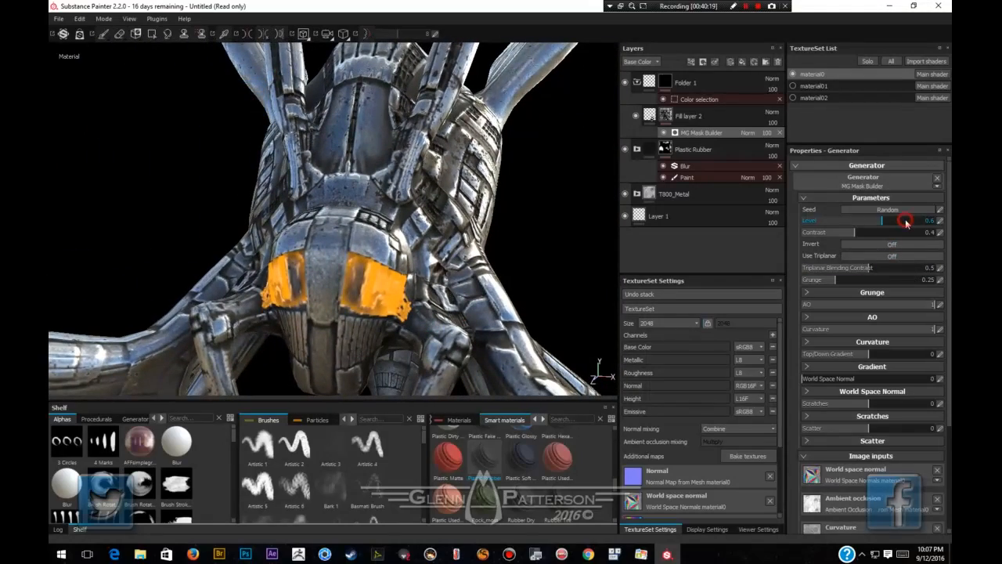
{"action": "left_click", "coordinate": [906, 222]}
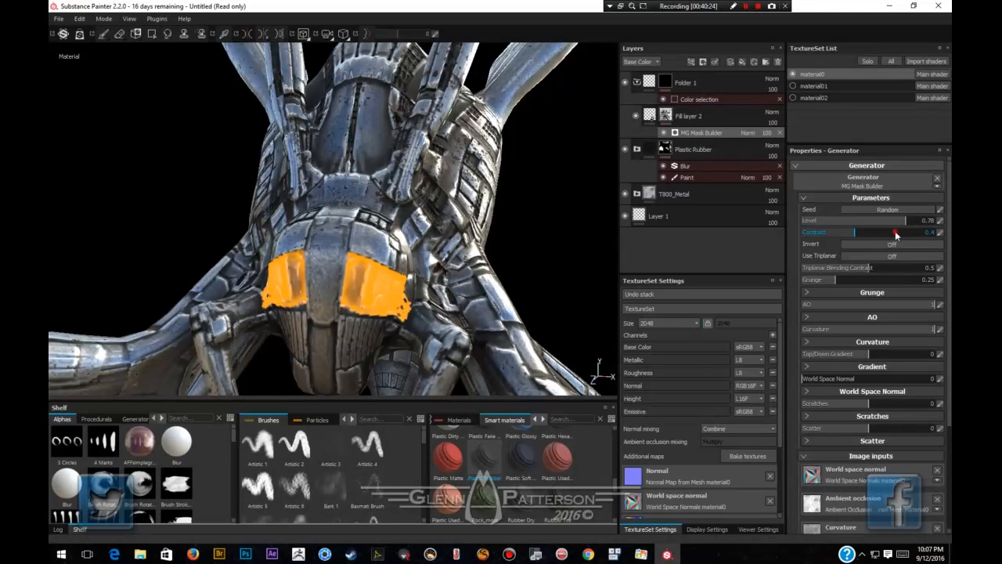
{"action": "left_click", "coordinate": [897, 233]}
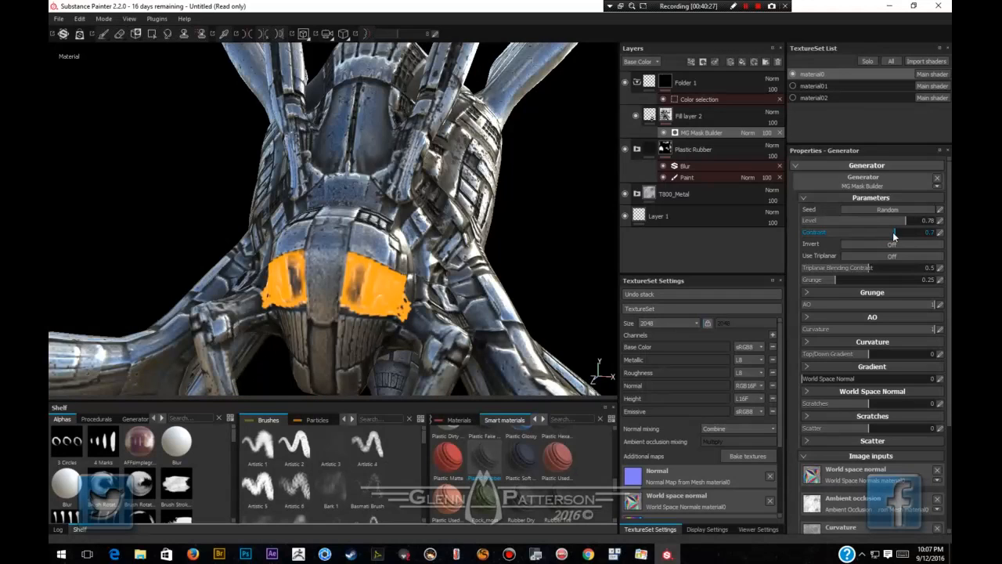
Try different ambient occlusion settings in the MG Mask Builder, ending with AO range 0.55 and AO amount 0.52.
{"action": "left_click", "coordinate": [807, 318]}
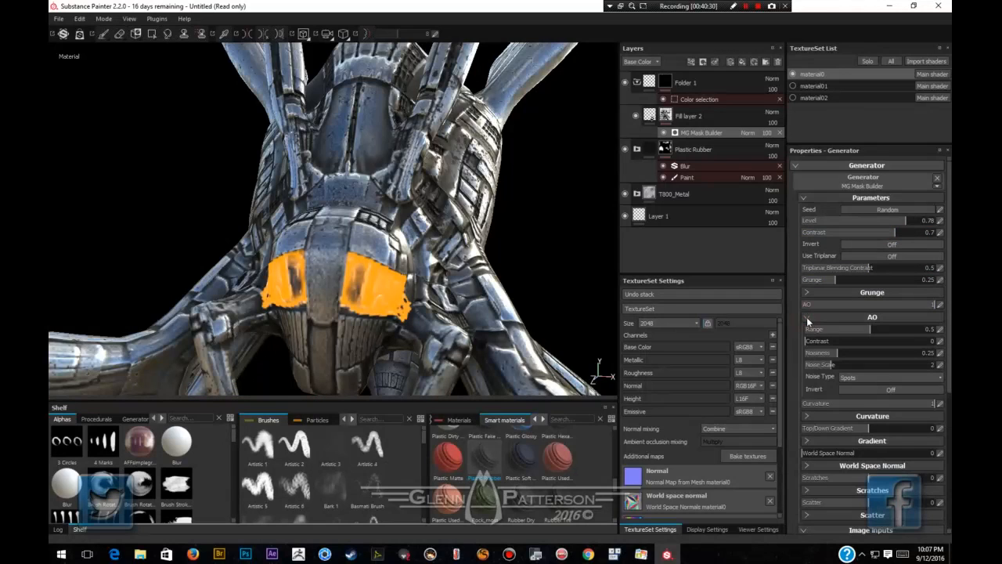
{"action": "left_click", "coordinate": [901, 331]}
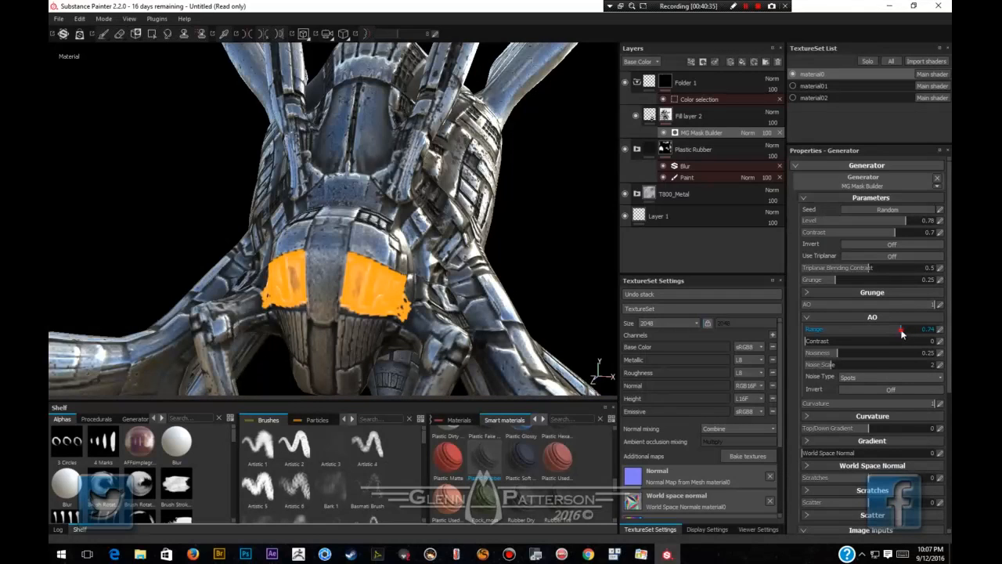
{"action": "left_click_drag", "start_coordinate": [901, 332], "coordinate": [825, 331]}
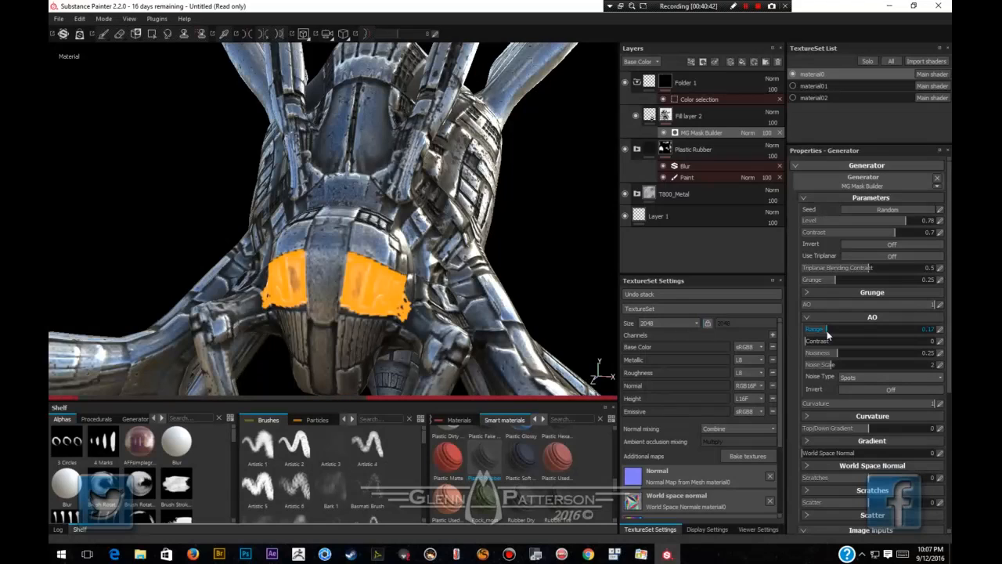
{"action": "left_click", "coordinate": [877, 328]}
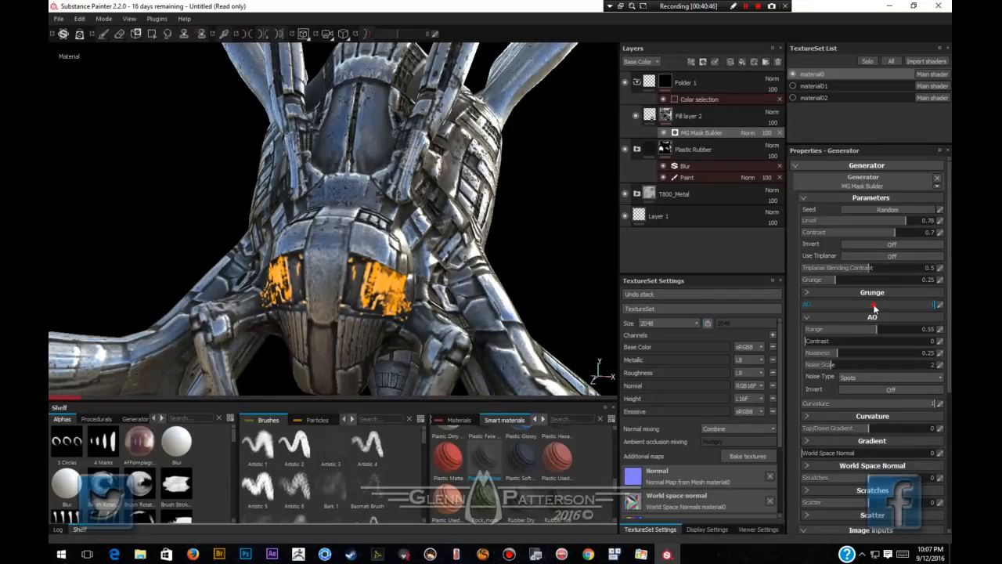
{"action": "left_click", "coordinate": [872, 304]}
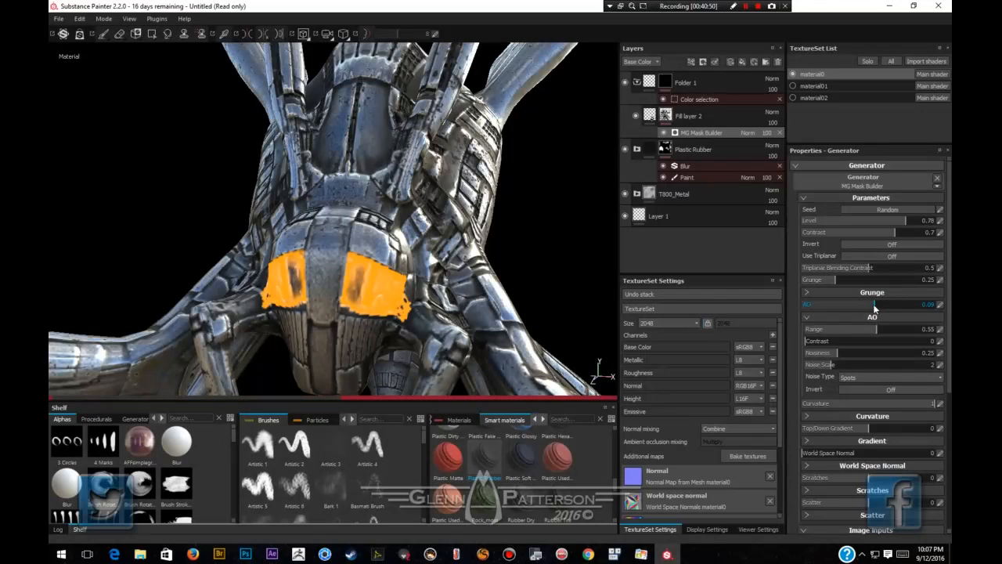
{"action": "left_click", "coordinate": [876, 304]}
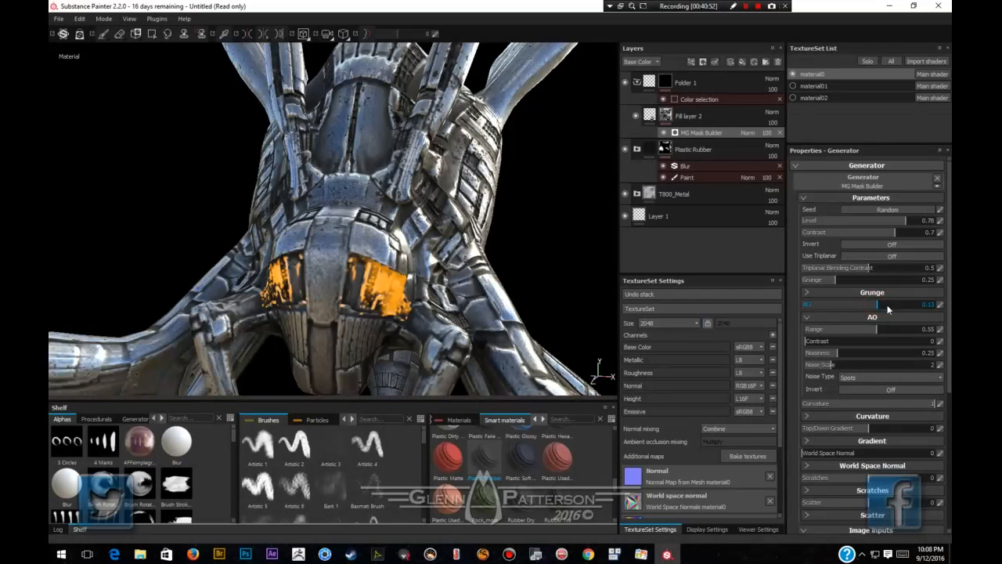
{"action": "left_click_drag", "start_coordinate": [887, 306], "coordinate": [900, 306]}
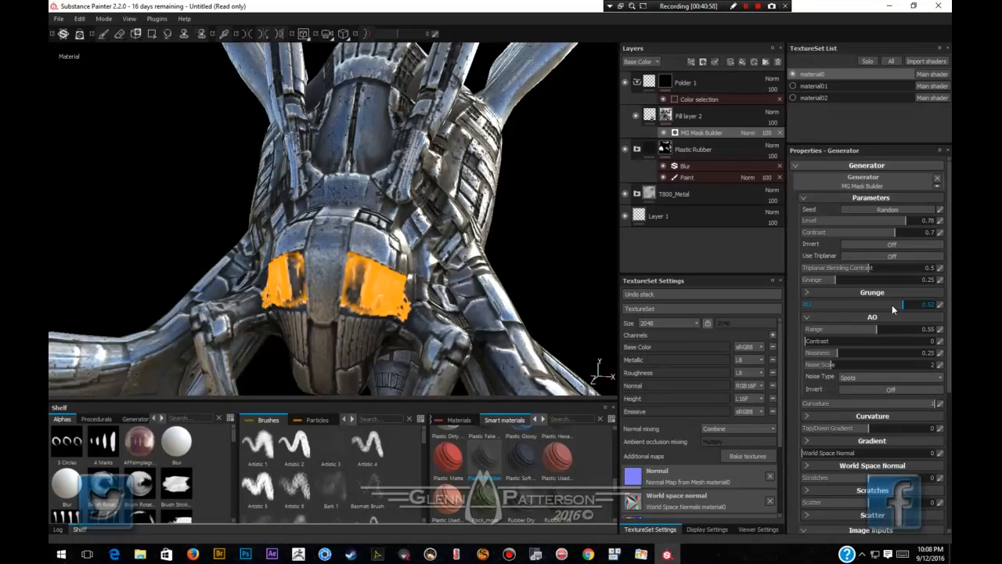
Add the Cavity Emissive smart material to Folder 1 above Fill layer 2, and hide Fill layer 2.
{"action": "scroll", "coordinate": [577, 468], "scroll_direction": "up", "scroll_amount": 5}
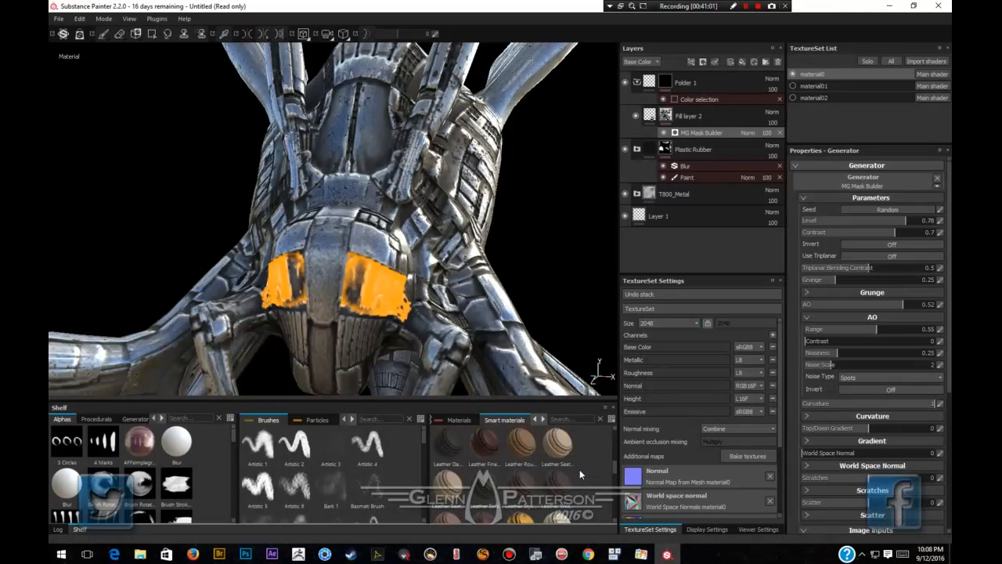
{"action": "scroll", "coordinate": [579, 473], "scroll_direction": "up", "scroll_amount": 3}
{"action": "scroll", "coordinate": [580, 472], "scroll_direction": "down", "scroll_amount": 8}
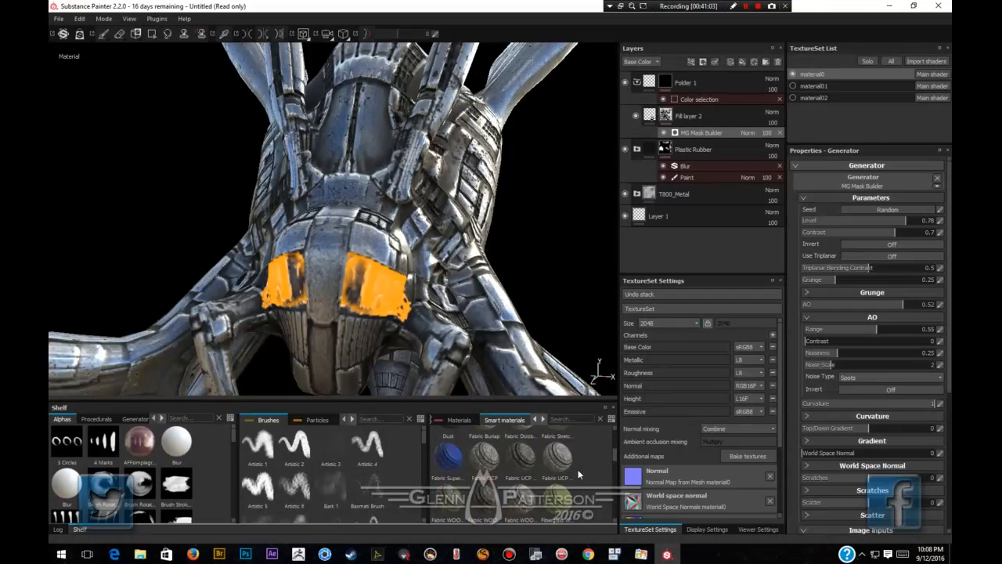
{"action": "scroll", "coordinate": [579, 468], "scroll_direction": "down", "scroll_amount": 3}
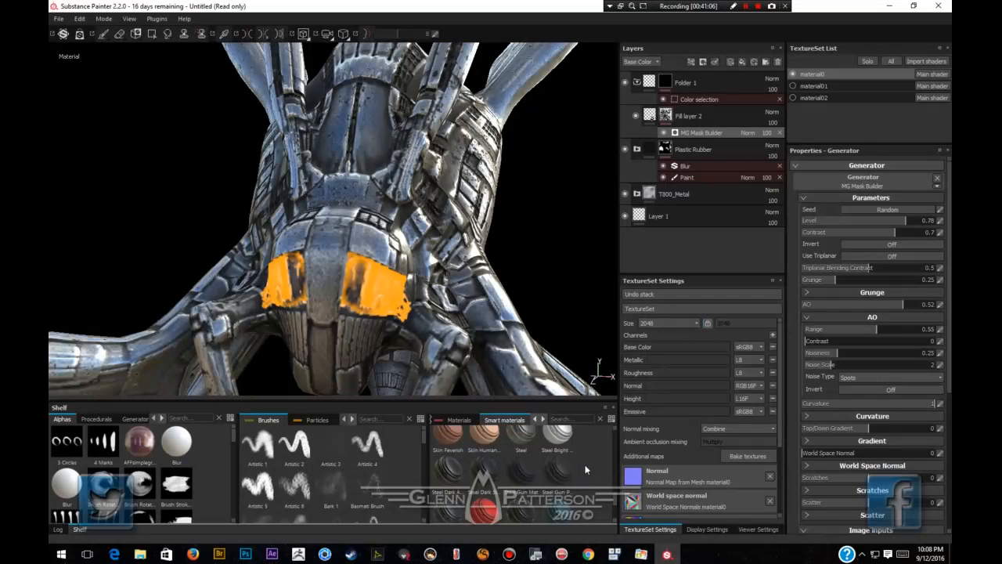
{"action": "scroll", "coordinate": [584, 468], "scroll_direction": "up", "scroll_amount": 5}
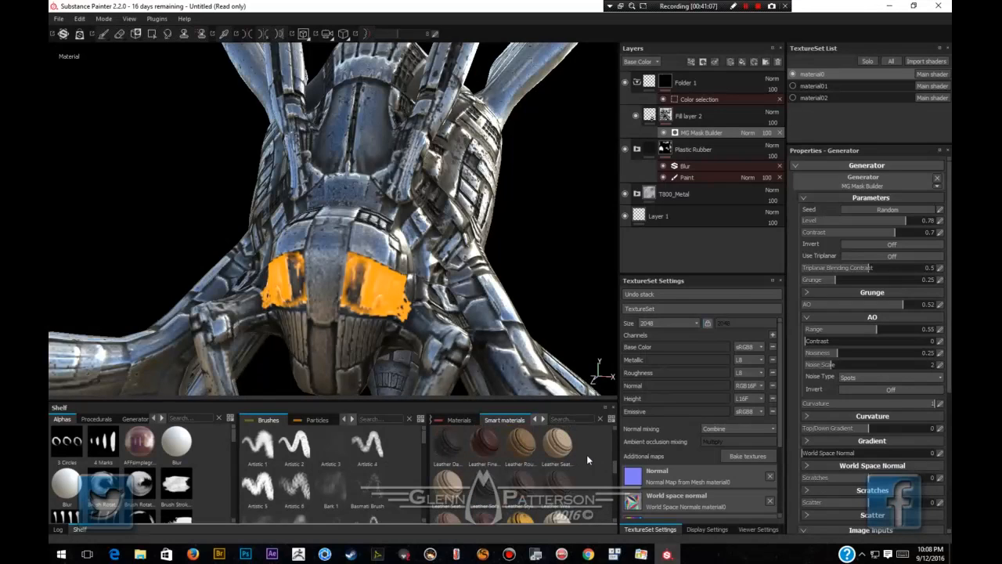
{"action": "scroll", "coordinate": [588, 452], "scroll_direction": "up", "scroll_amount": 4}
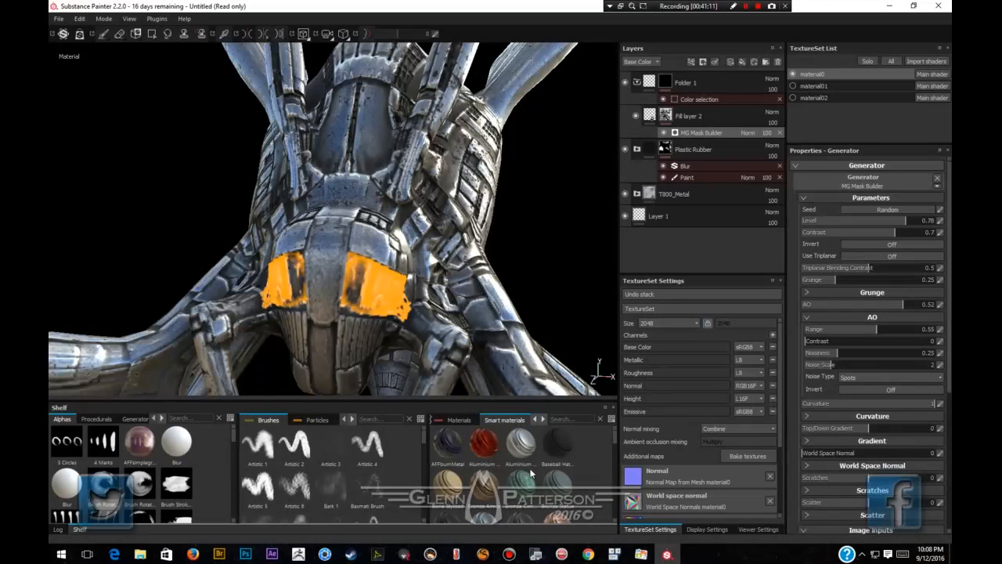
{"action": "scroll", "coordinate": [532, 470], "scroll_direction": "down", "scroll_amount": 2}
{"action": "left_click_drag", "start_coordinate": [447, 433], "coordinate": [727, 117]}
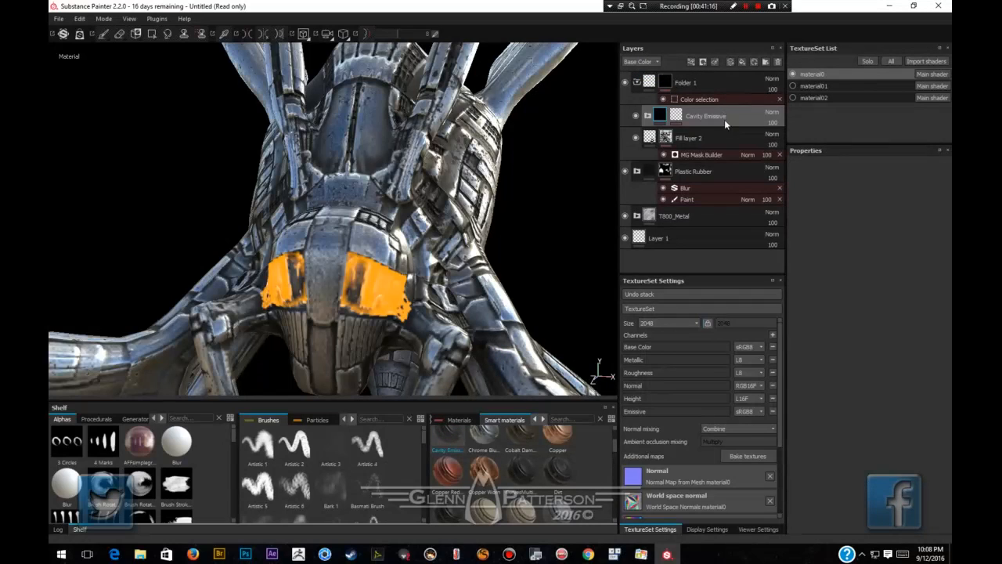
{"action": "left_click", "coordinate": [635, 138]}
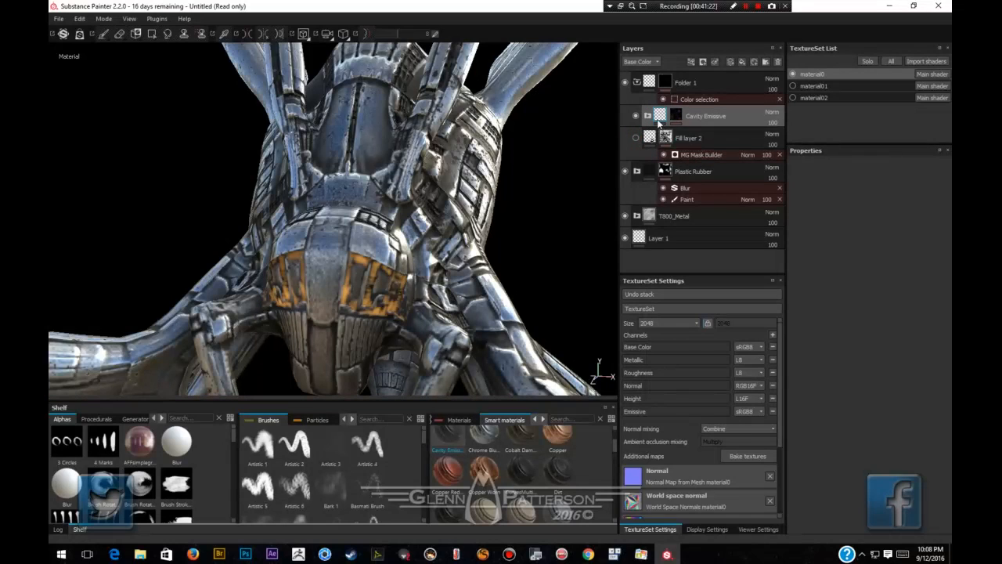
{"action": "left_click_drag", "start_coordinate": [651, 117], "coordinate": [615, 141]}
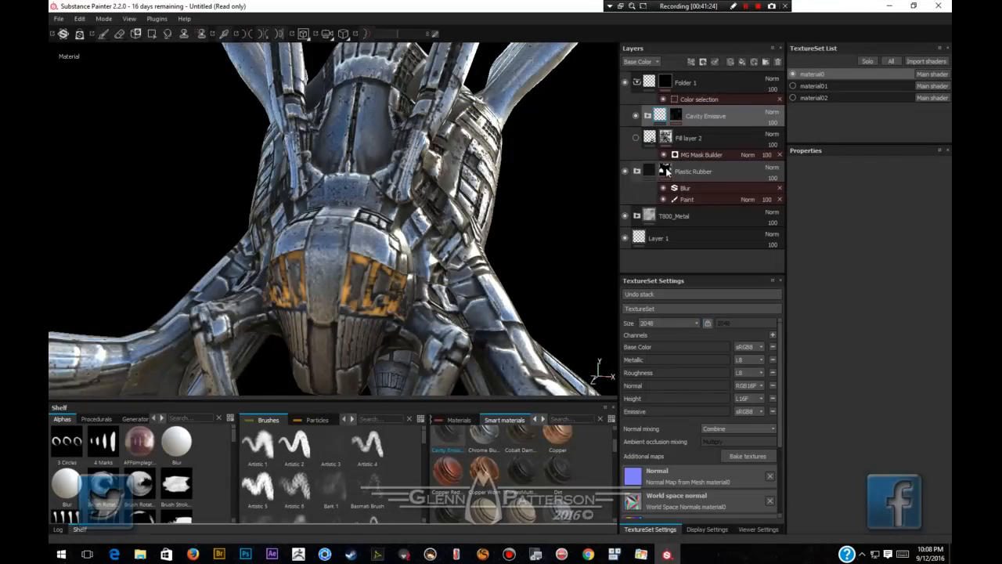
Review the Thruster layer's fills inside Cavity Emissive and set the midpoint of its emissive levels to 0.611.
{"action": "left_click", "coordinate": [648, 117]}
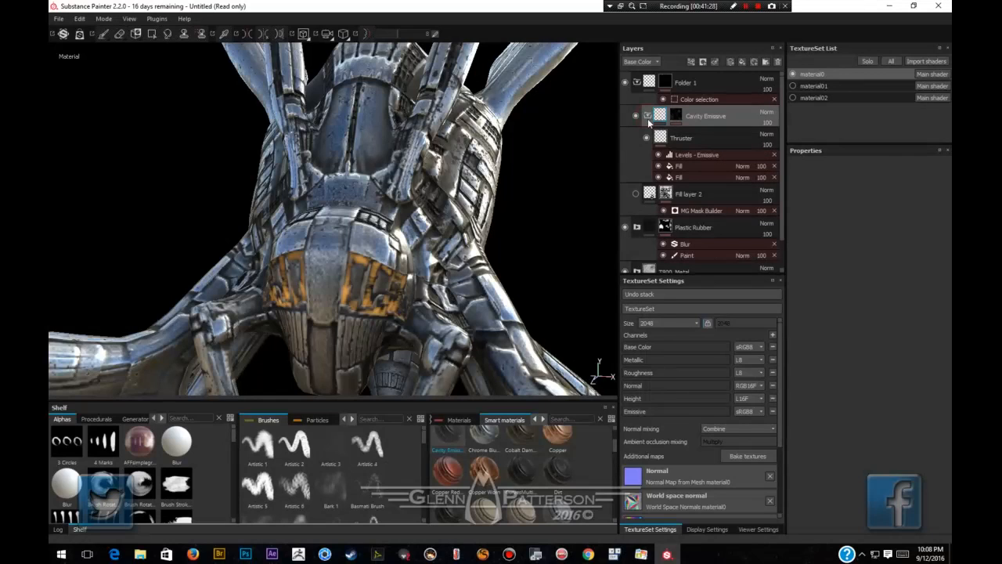
{"action": "left_click", "coordinate": [704, 167]}
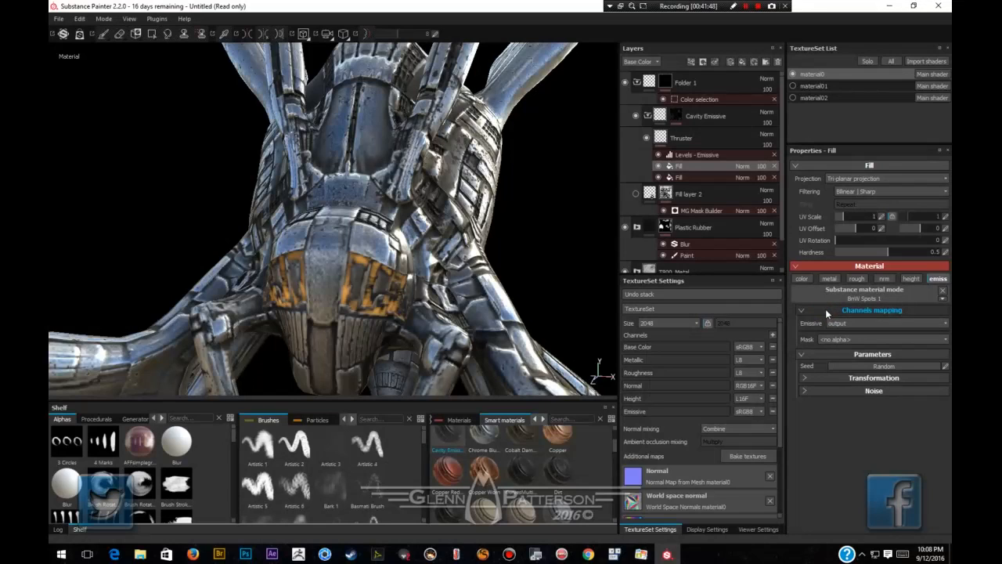
{"action": "left_click", "coordinate": [703, 176]}
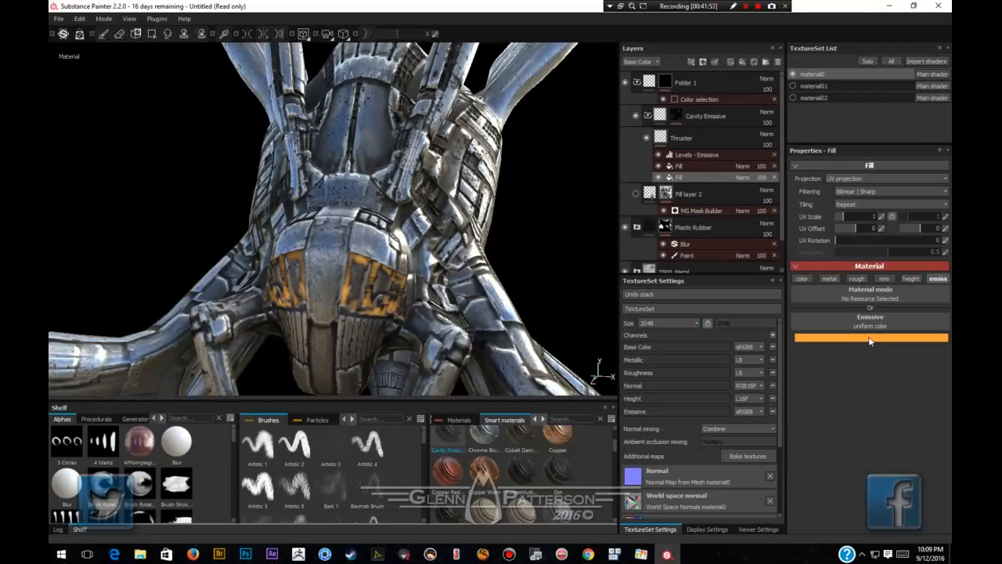
{"action": "left_click", "coordinate": [729, 156]}
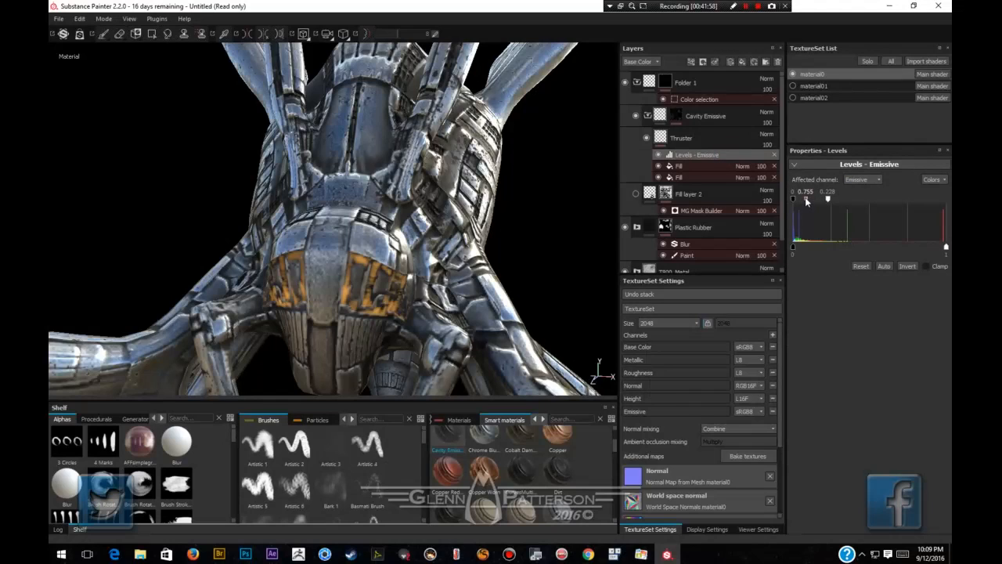
{"action": "mouse_move", "coordinate": [806, 201]}
{"action": "left_mouse_down"}
{"action": "mouse_move", "coordinate": [818, 199]}
{"action": "mouse_move", "coordinate": [804, 198]}
{"action": "left_mouse_up"}
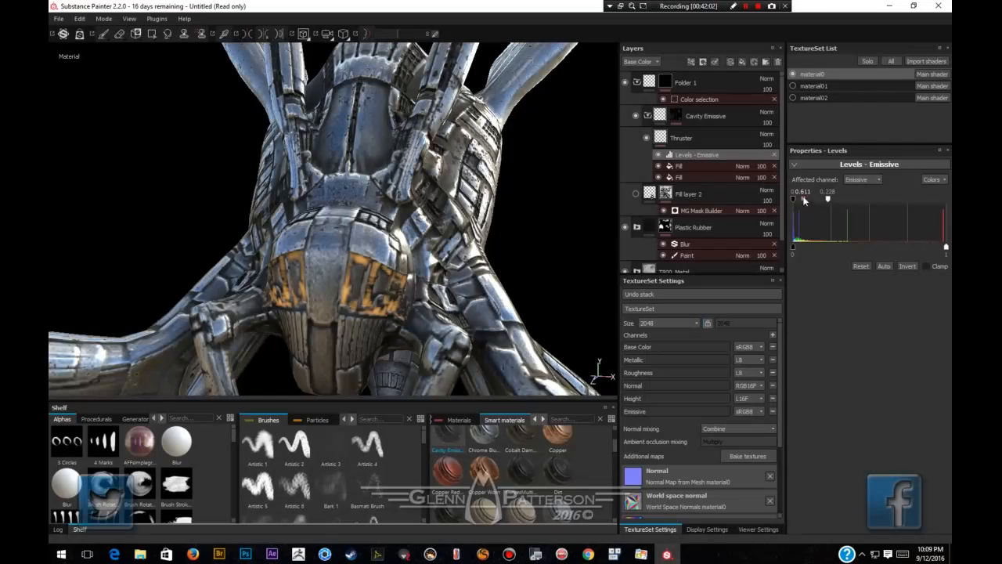
Examine the parameter groups of the MG Mask Builder in the Cavity Emissive mask, including grunge, AO, curvature, position and world space normal.
{"action": "left_click", "coordinate": [675, 115]}
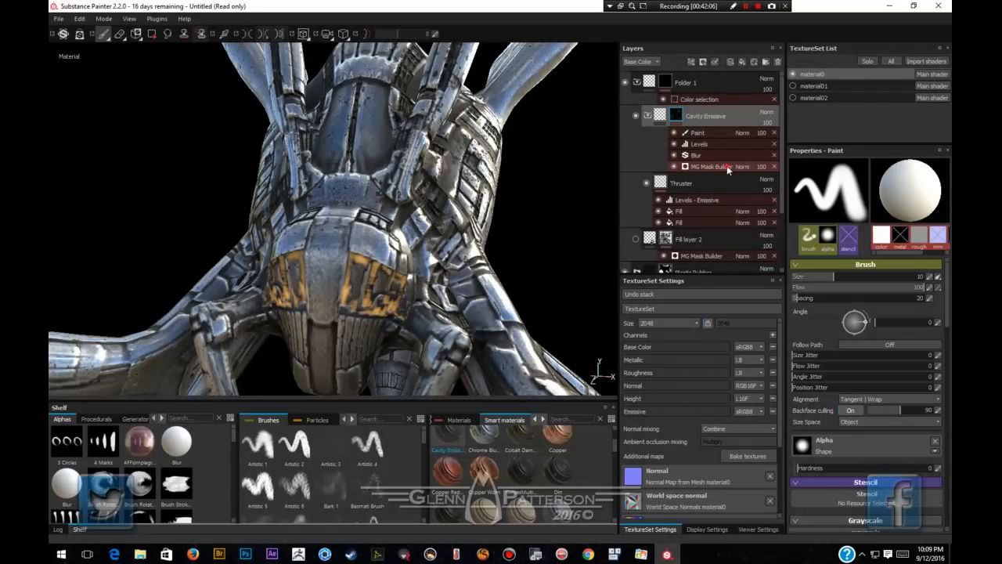
{"action": "left_click", "coordinate": [731, 168]}
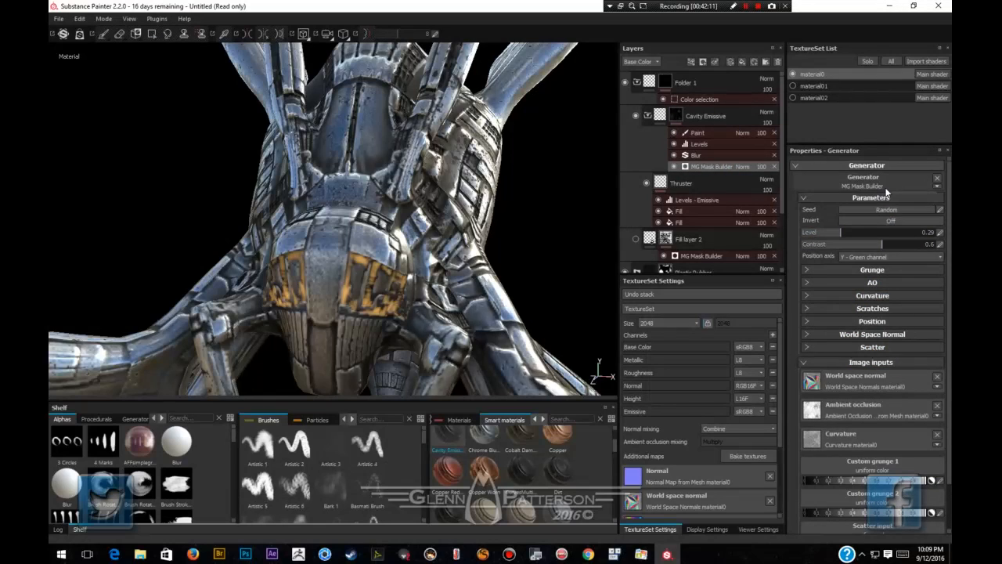
{"action": "left_click", "coordinate": [808, 270]}
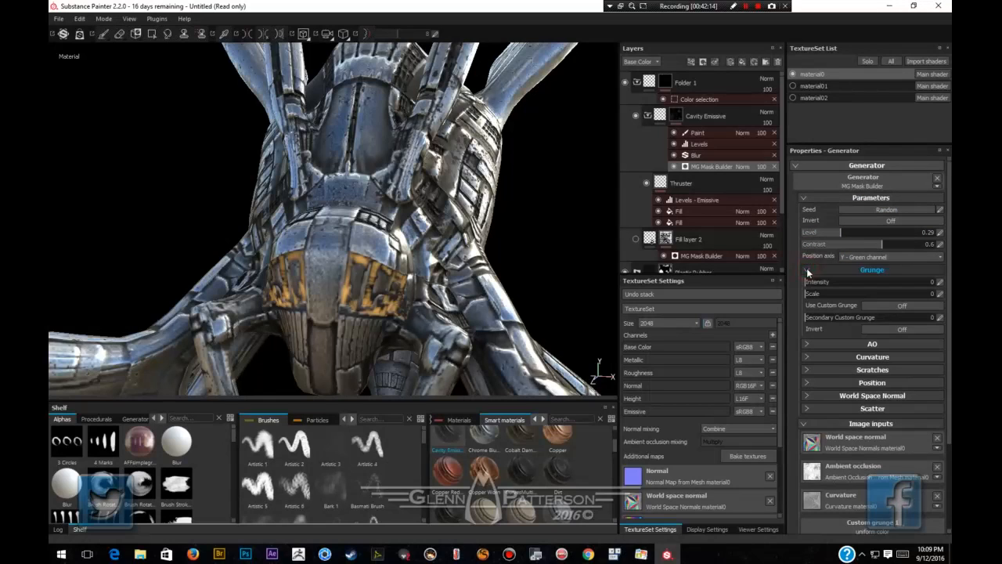
{"action": "left_click", "coordinate": [808, 270]}
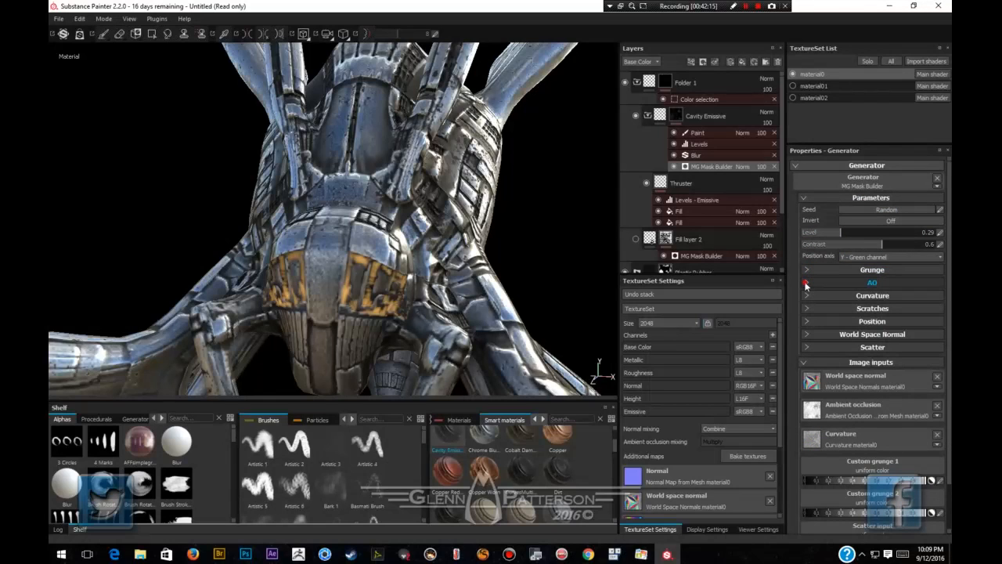
{"action": "left_click", "coordinate": [806, 284]}
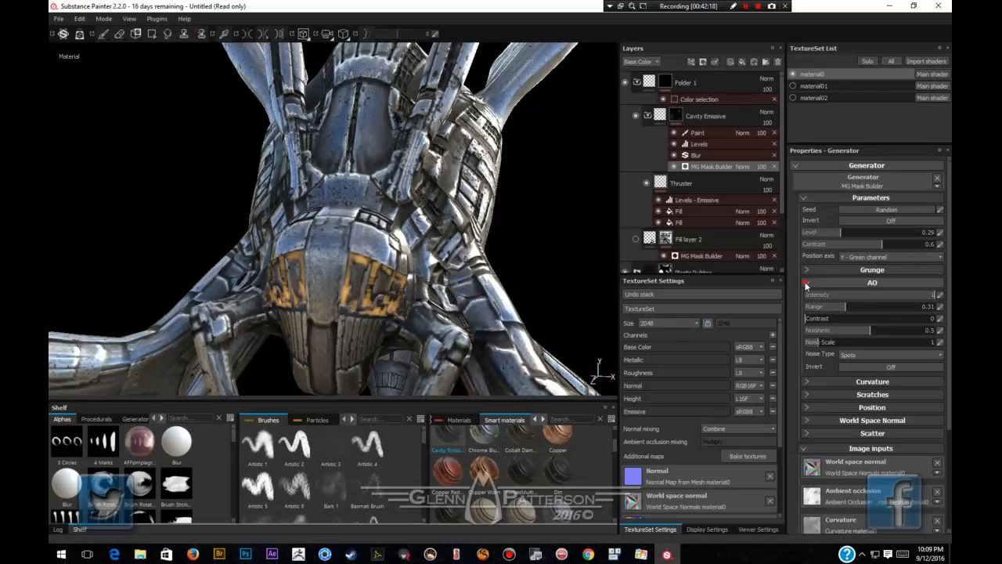
{"action": "left_click", "coordinate": [806, 284]}
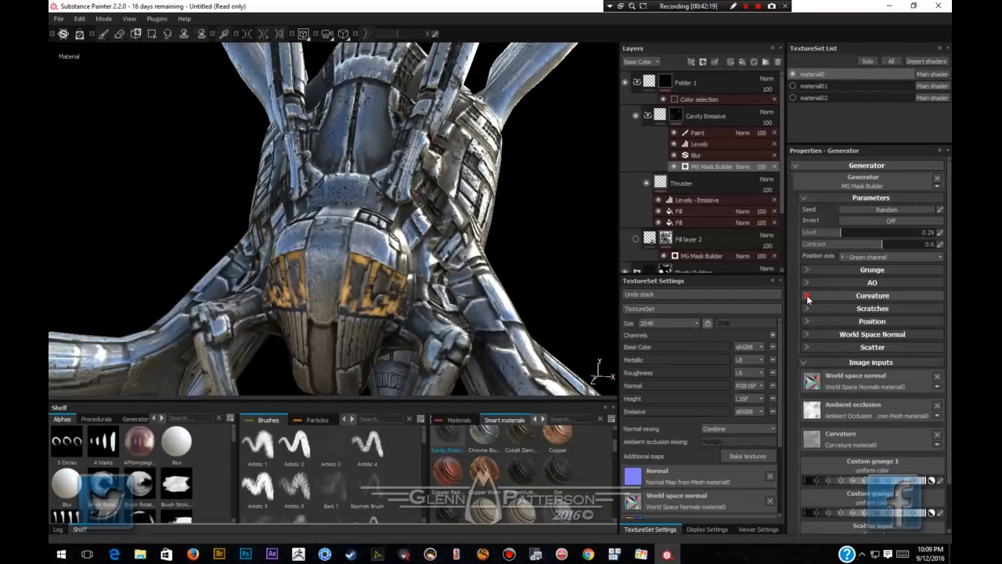
{"action": "left_click", "coordinate": [807, 296]}
{"action": "left_click", "coordinate": [807, 298]}
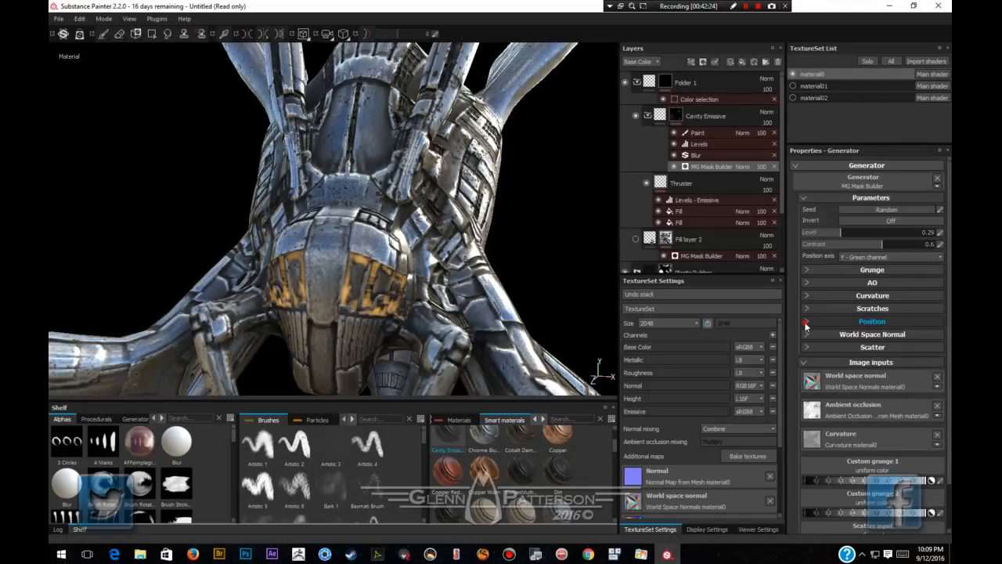
{"action": "left_click", "coordinate": [807, 322]}
{"action": "left_click", "coordinate": [807, 322]}
{"action": "left_click", "coordinate": [806, 335]}
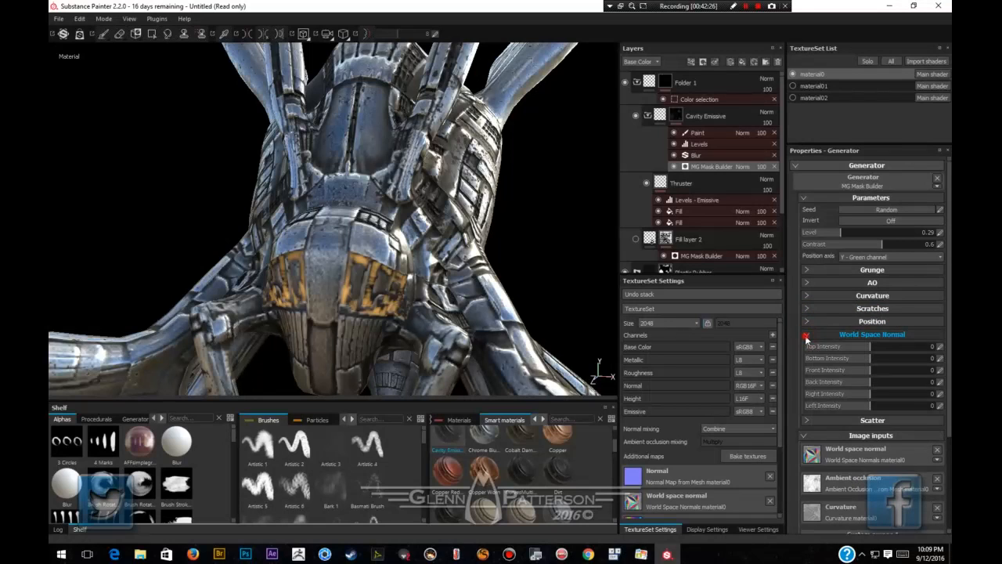
{"action": "left_click", "coordinate": [806, 335]}
{"action": "left_click", "coordinate": [806, 347]}
{"action": "left_click", "coordinate": [806, 348]}
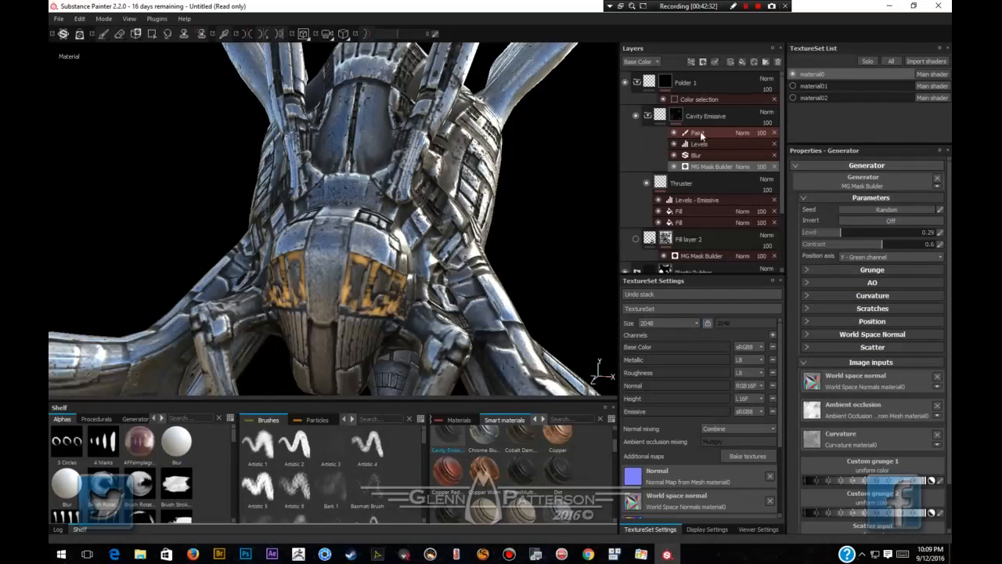
Check the blur in the Cavity Emissive mask and set the midpoint of the mask's levels to 0.668.
{"action": "left_click", "coordinate": [711, 157]}
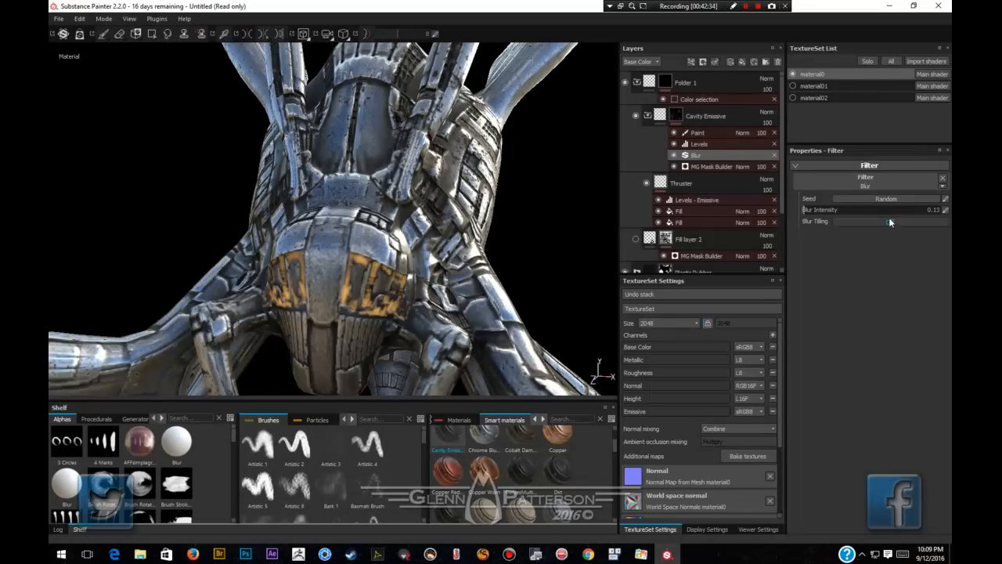
{"action": "left_click", "coordinate": [714, 144]}
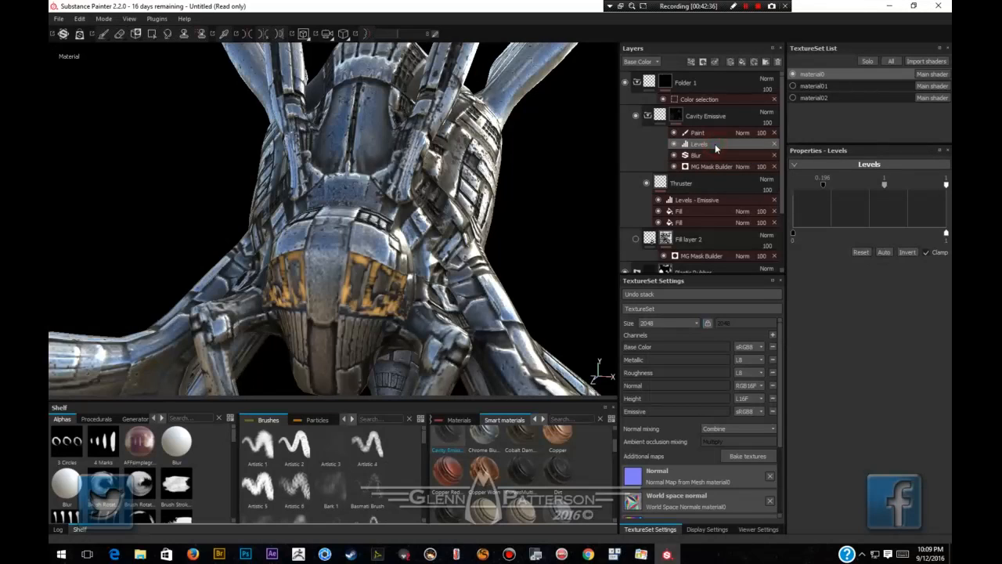
{"action": "mouse_move", "coordinate": [886, 187]}
{"action": "left_mouse_down"}
{"action": "mouse_move", "coordinate": [867, 185]}
{"action": "mouse_move", "coordinate": [896, 186]}
{"action": "mouse_move", "coordinate": [876, 191]}
{"action": "left_mouse_up"}
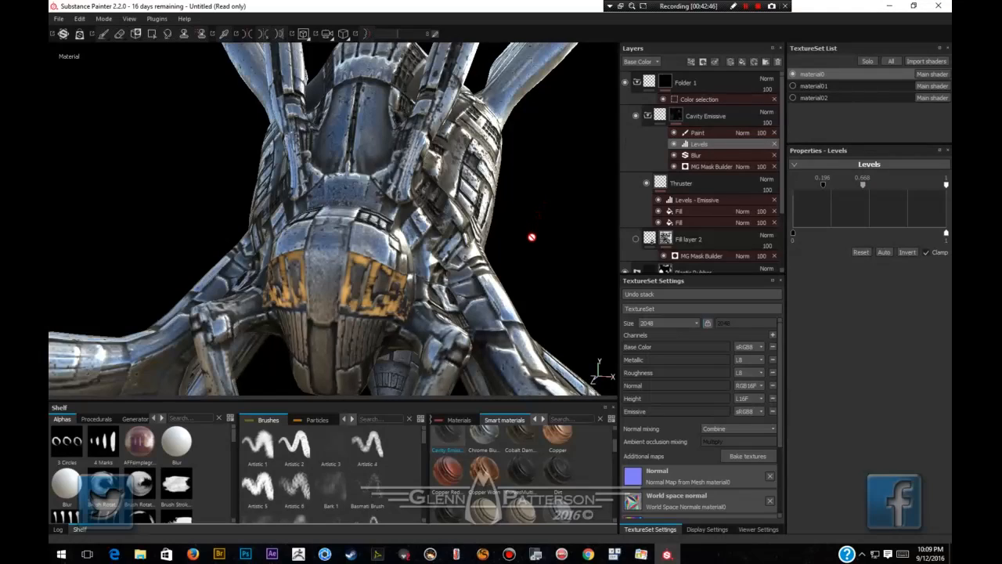
Add a paint effect above the colour selection in Folder 1's mask and turn on symmetry painting.
{"action": "key", "text": "alt"}
{"action": "mouse_move", "coordinate": [528, 240]}
{"action": "left_mouse_down", "text": "alt"}
{"action": "mouse_move", "coordinate": [463, 248]}
{"action": "mouse_move", "coordinate": [513, 252]}
{"action": "left_mouse_up", "text": "alt"}
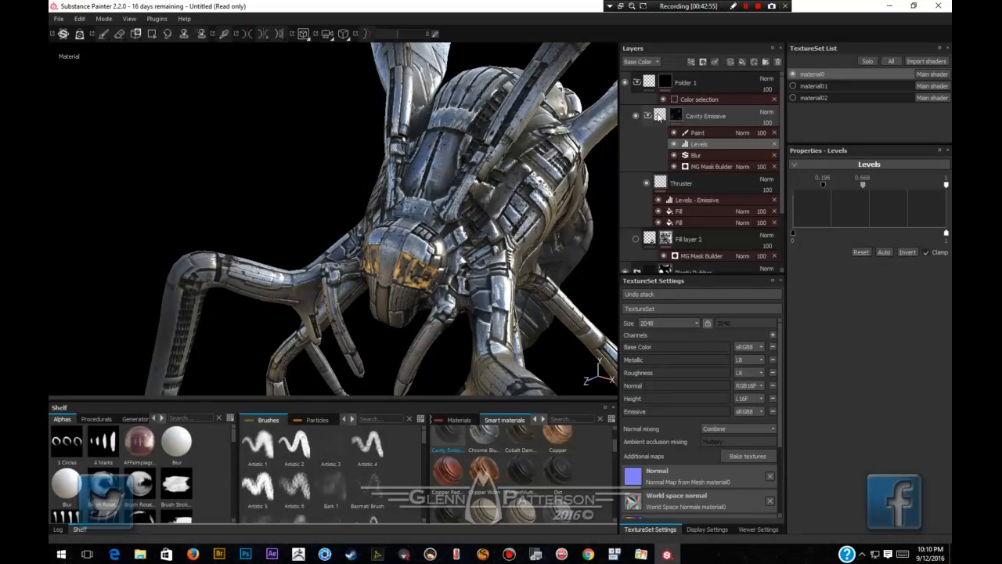
{"action": "left_click", "coordinate": [736, 100]}
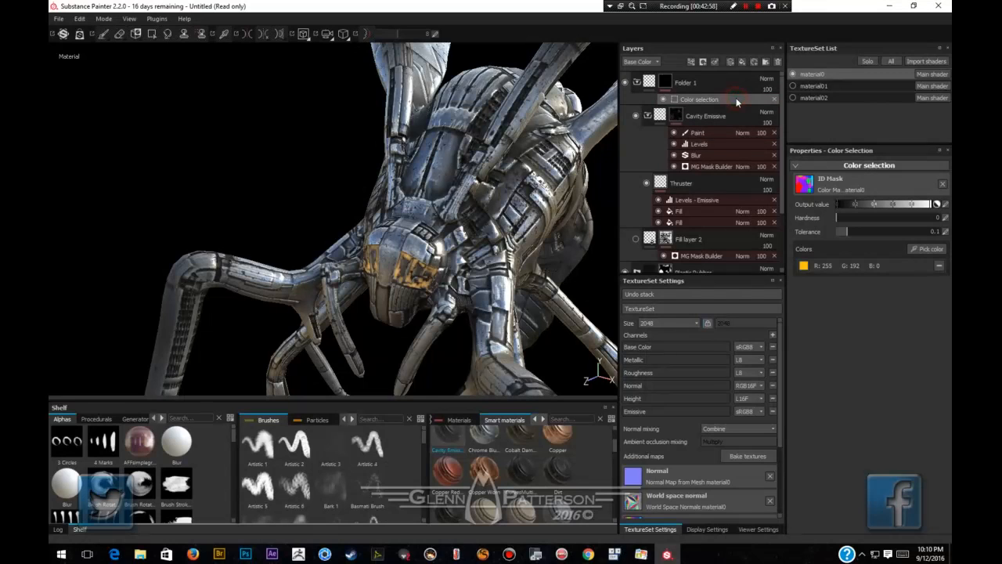
{"action": "right_click", "coordinate": [737, 100]}
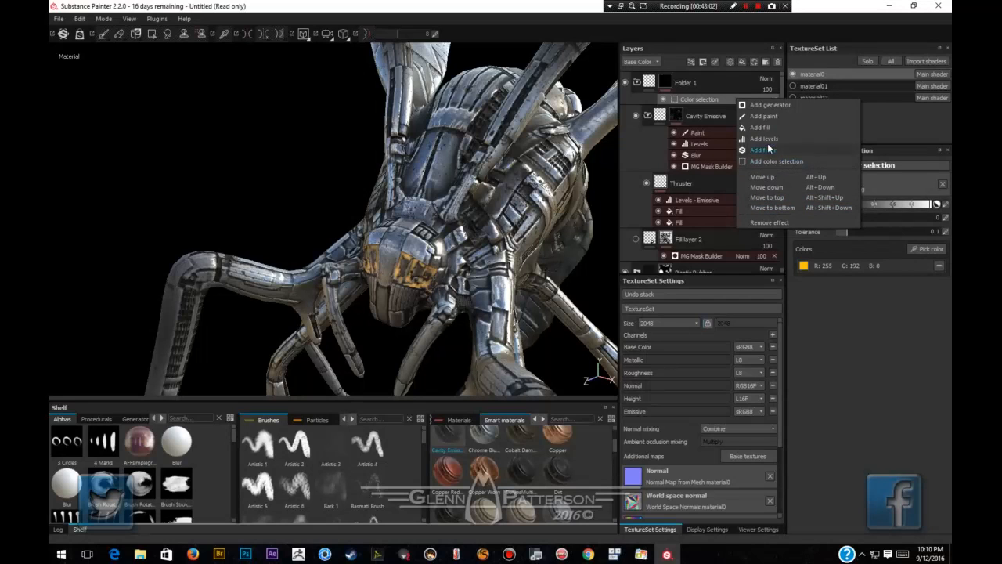
{"action": "left_click", "coordinate": [769, 119]}
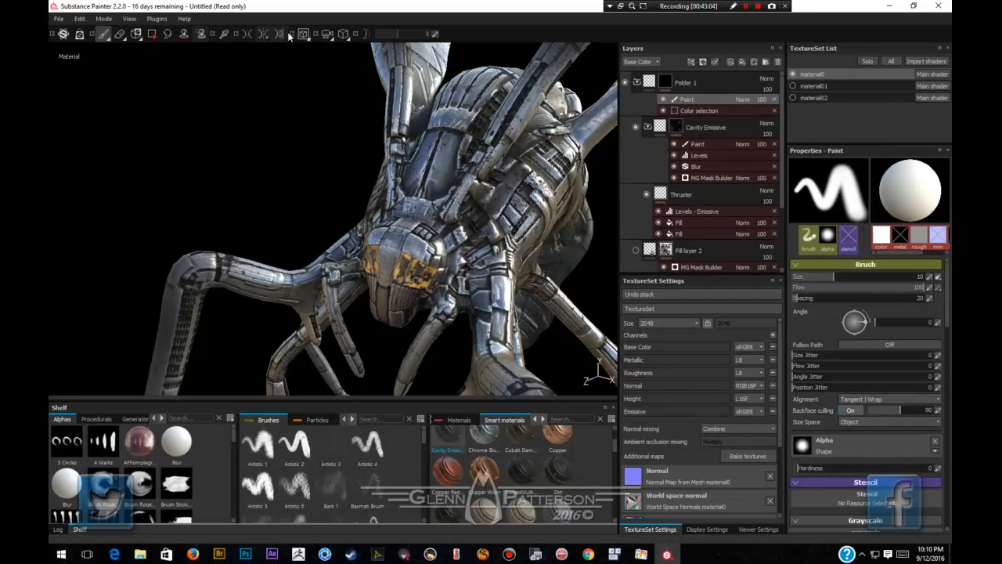
{"action": "left_click", "coordinate": [247, 35]}
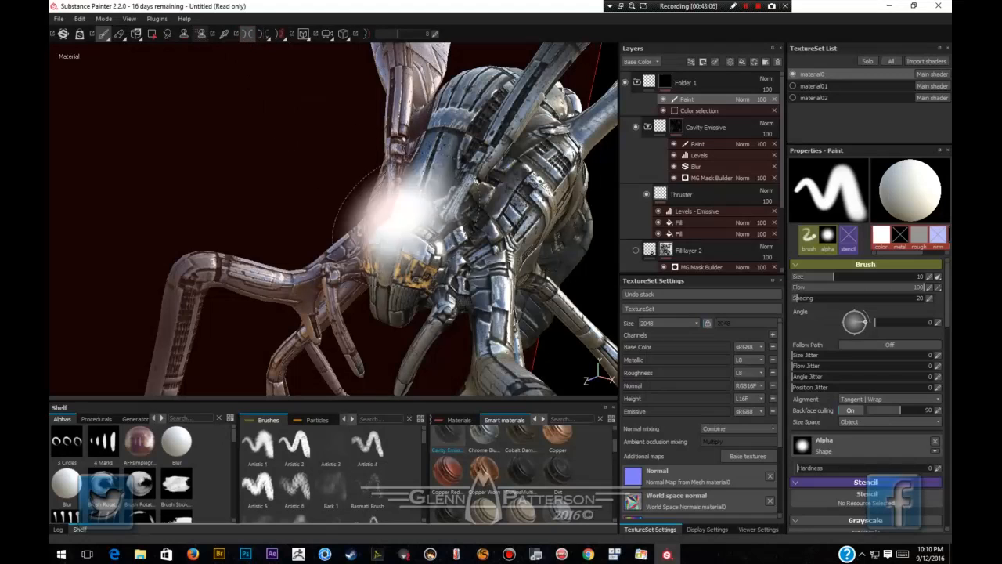
Reduce the paint brush size to 1.35 for work around the bug's eye and set the brush hardness to 0.65.
{"action": "key", "text": "bracketleft"}
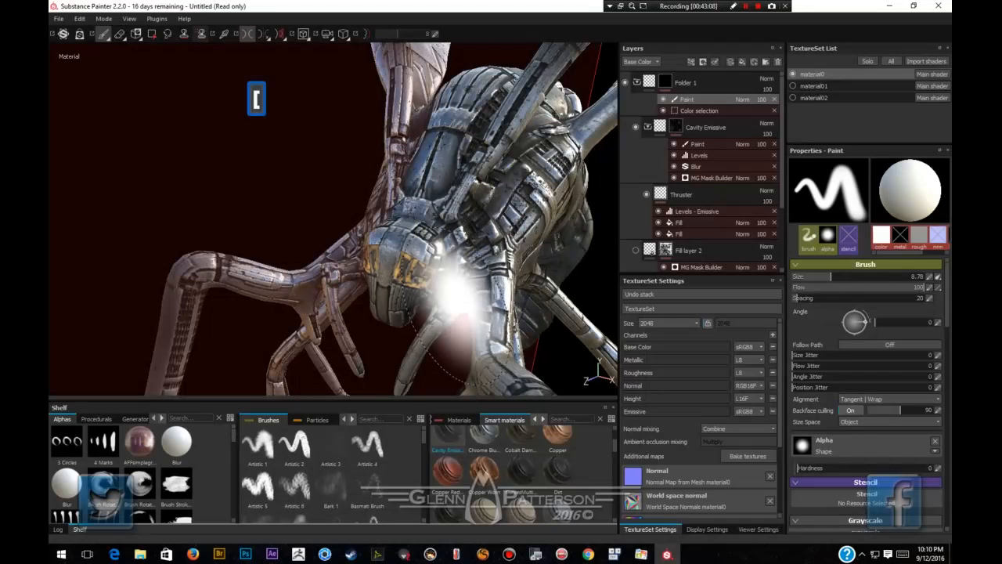
{"action": "key", "text": "bracketleft"}
{"action": "key", "text": "bracketleft"}
{"action": "key", "text": "bracketleft"}
{"action": "key", "text": "bracketleft"}
{"action": "key", "text": "bracketleft"}
{"action": "key", "text": "bracketleft"}
{"action": "key", "text": "bracketleft"}
{"action": "key", "text": "bracketleft"}
{"action": "key", "text": "bracketleft"}
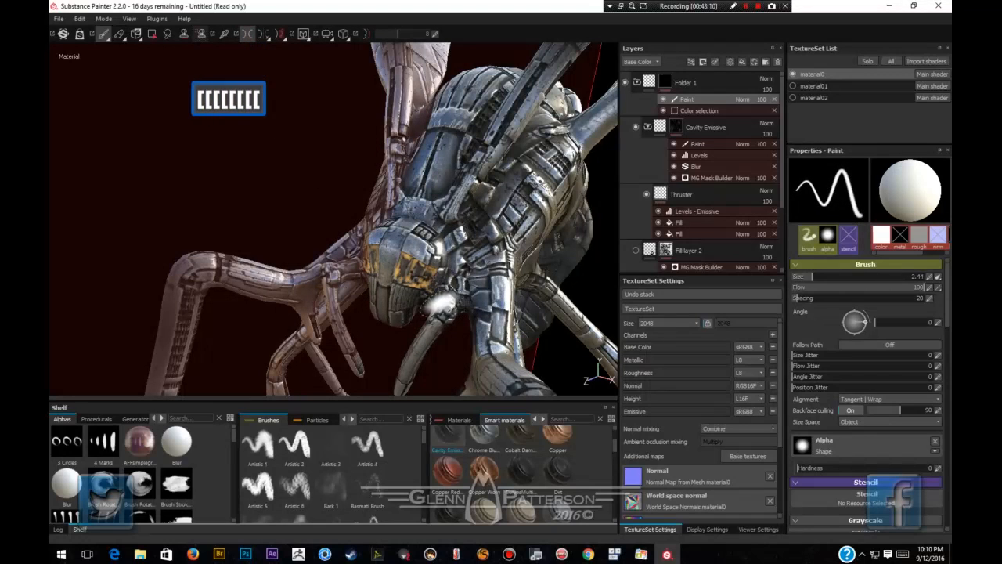
{"action": "scroll", "coordinate": [431, 289], "scroll_direction": "up", "scroll_amount": 3}
{"action": "scroll", "coordinate": [431, 290], "scroll_direction": "up", "scroll_amount": 3}
{"action": "scroll", "coordinate": [447, 290], "scroll_direction": "down", "scroll_amount": 2}
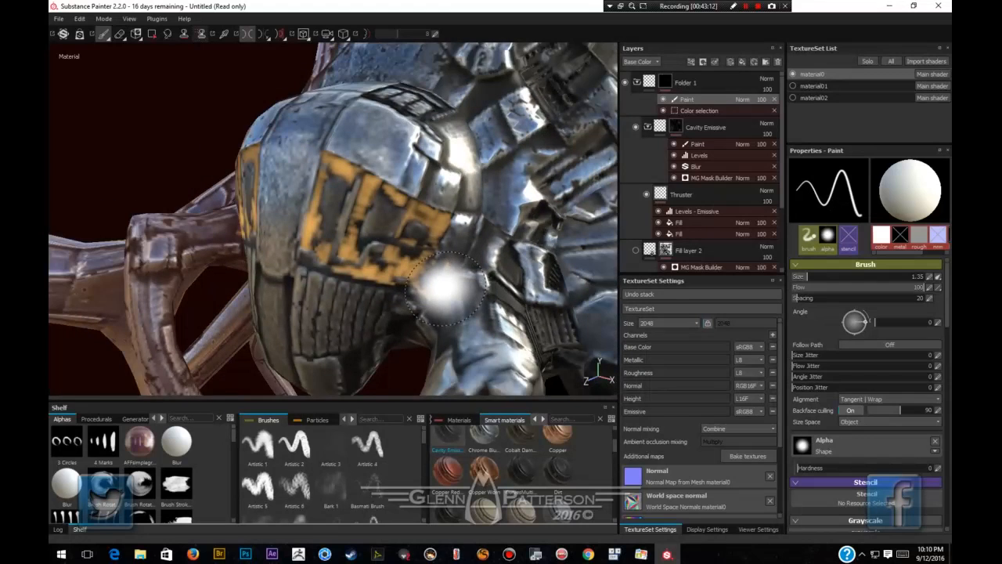
{"action": "mouse_move", "coordinate": [447, 290]}
{"action": "left_mouse_down", "text": "alt"}
{"action": "mouse_move", "coordinate": [470, 288]}
{"action": "mouse_move", "coordinate": [459, 293]}
{"action": "left_mouse_up", "text": "alt"}
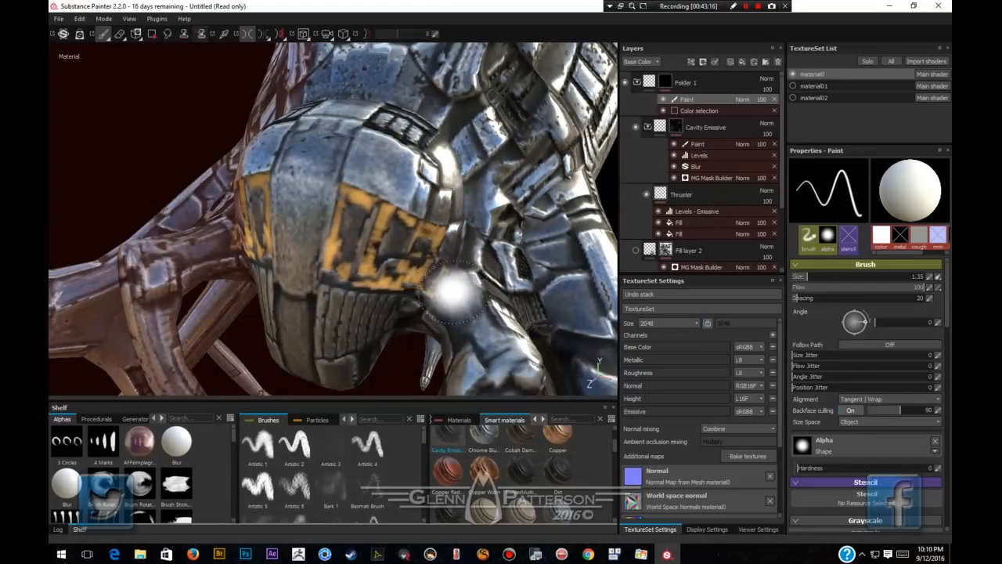
{"action": "left_click", "coordinate": [883, 468]}
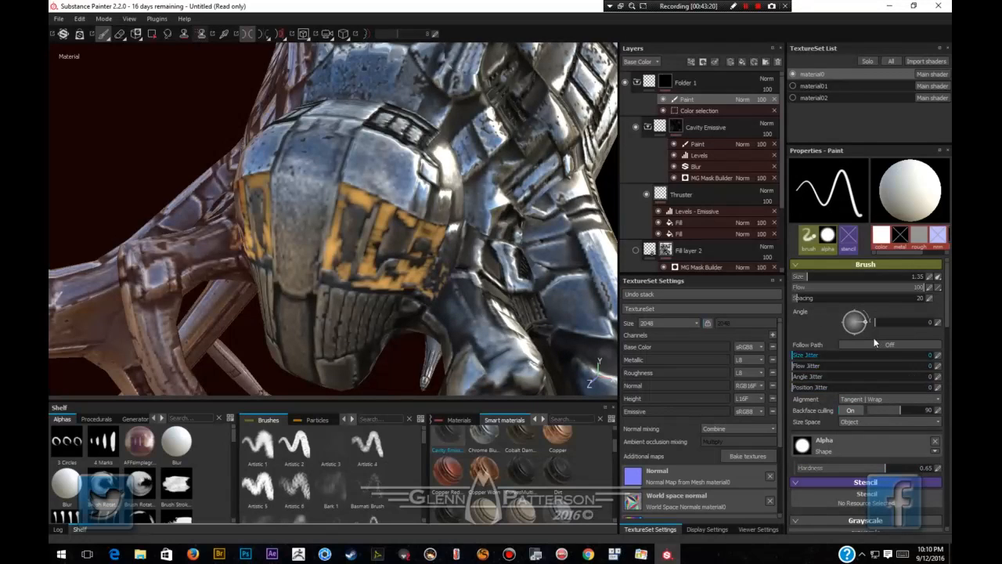
Set the paint brush's grayscale to black for masking around the bug's eyes and undo the last change.
{"action": "scroll", "coordinate": [885, 356], "scroll_direction": "down", "scroll_amount": 5}
{"action": "left_click_drag", "start_coordinate": [893, 327], "coordinate": [786, 329]}
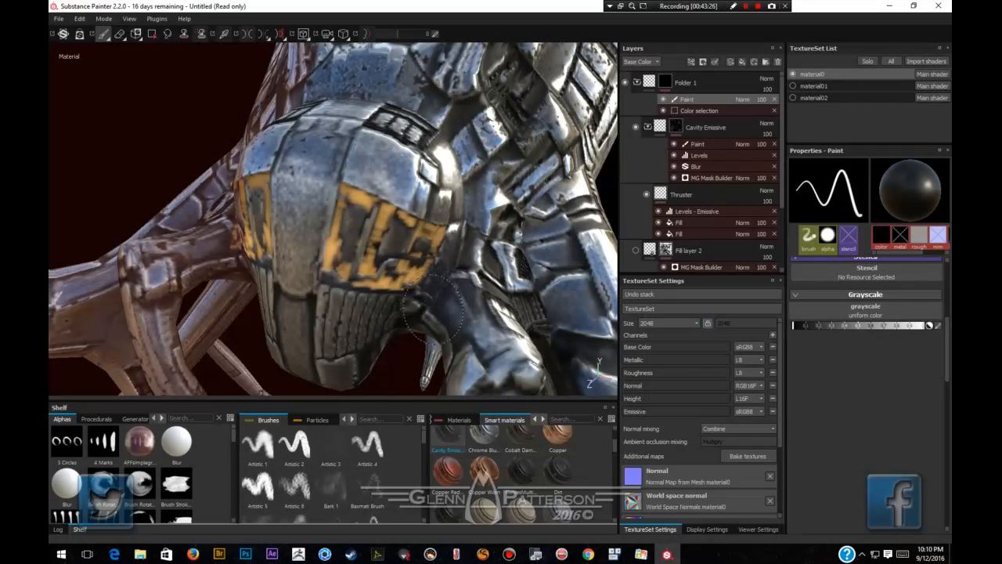
{"action": "left_click_drag", "start_coordinate": [443, 287], "coordinate": [334, 288], "text": "alt"}
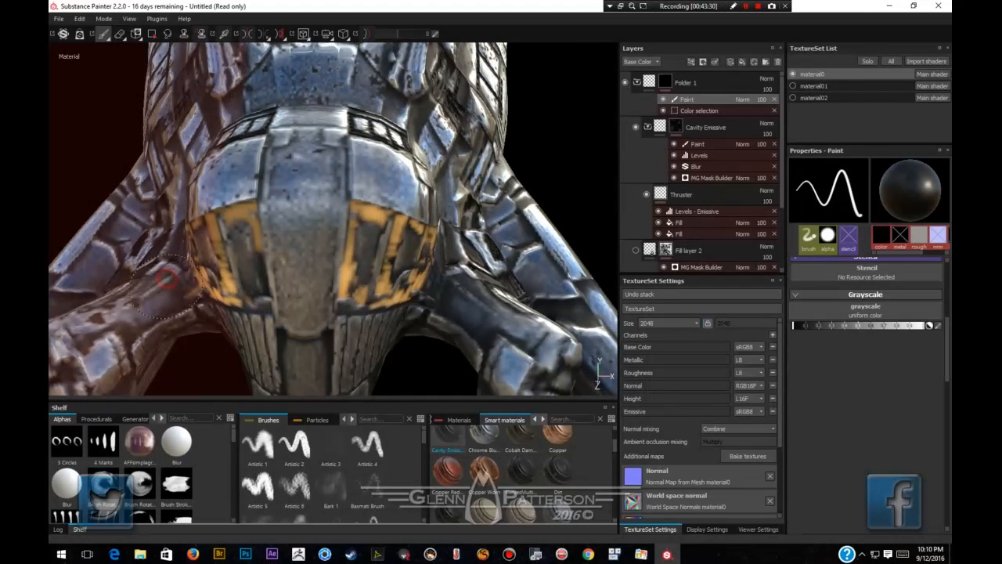
{"action": "key", "text": "ctrl+z"}
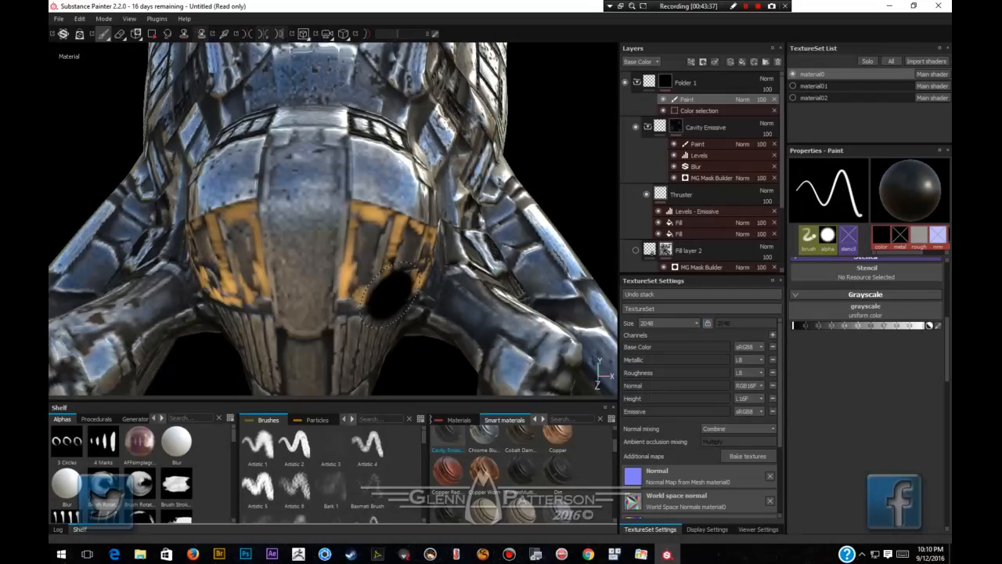
Collapse Folder 1 and rename it as Eye Emissive.
{"action": "scroll", "coordinate": [391, 296], "scroll_direction": "down", "scroll_amount": 2}
{"action": "scroll", "coordinate": [389, 308], "scroll_direction": "down", "scroll_amount": 2}
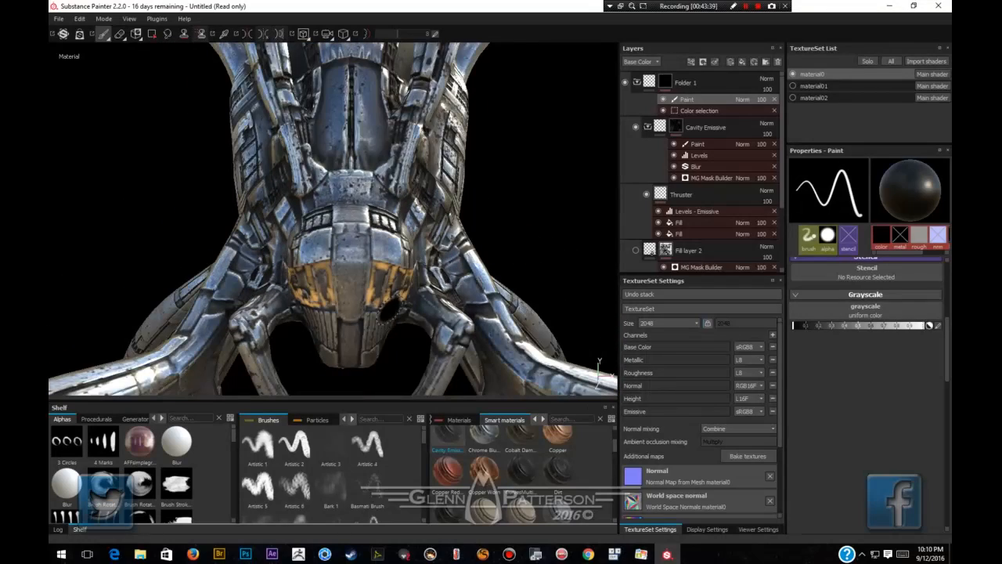
{"action": "left_click_drag", "start_coordinate": [389, 309], "coordinate": [448, 295], "text": "alt"}
{"action": "left_click_drag", "start_coordinate": [497, 253], "coordinate": [359, 318], "text": "alt"}
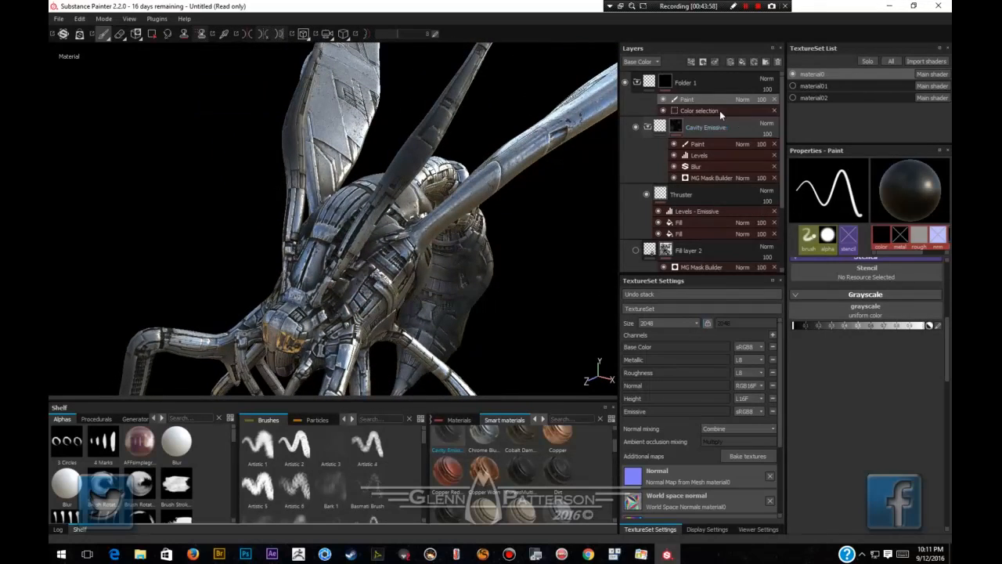
{"action": "left_click", "coordinate": [637, 83]}
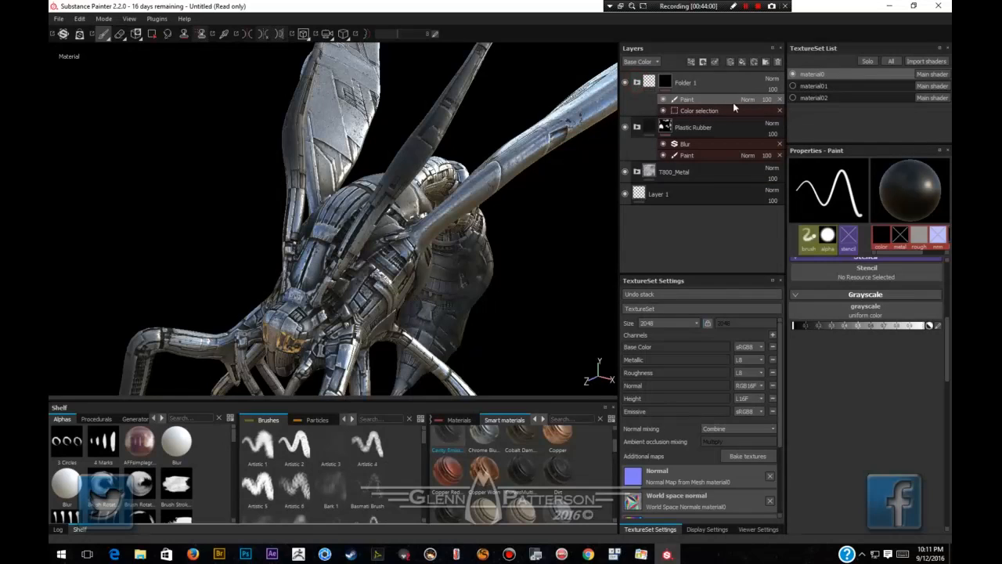
{"action": "double_click", "coordinate": [687, 84]}
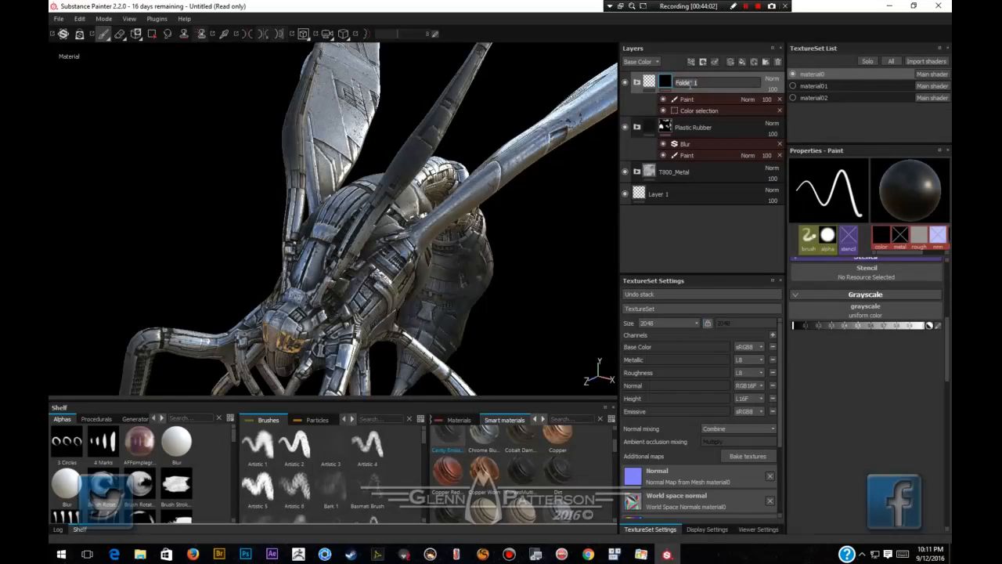
{"action": "type", "text": "Eye "}
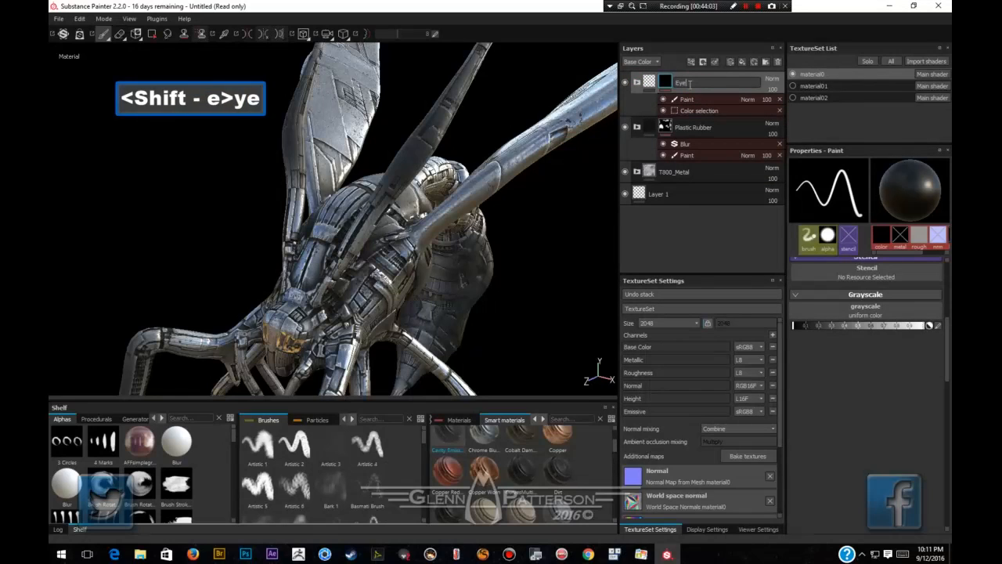
{"action": "type", "text": "Emii"}
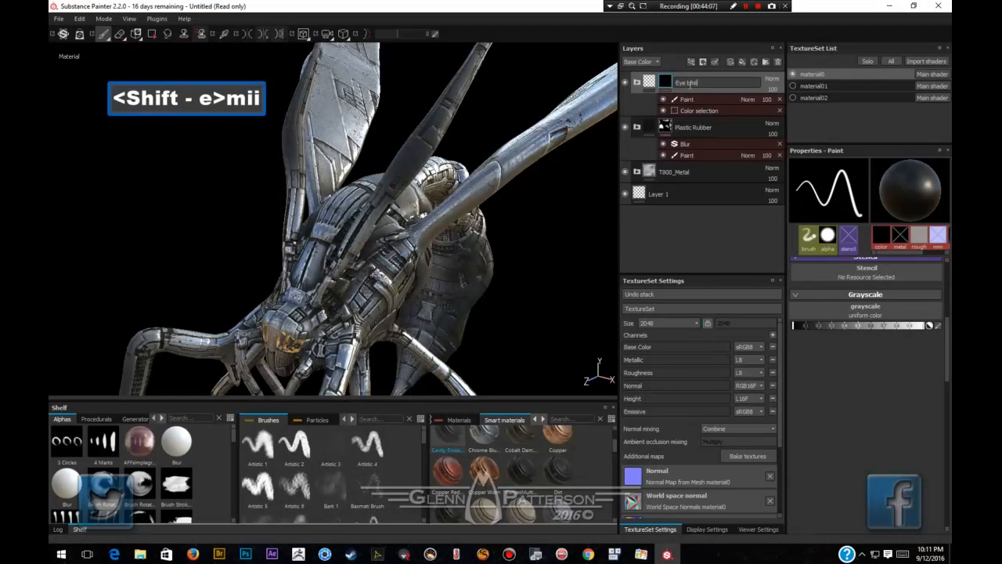
{"action": "key", "text": "BackSpace"}
{"action": "type", "text": "ssive"}
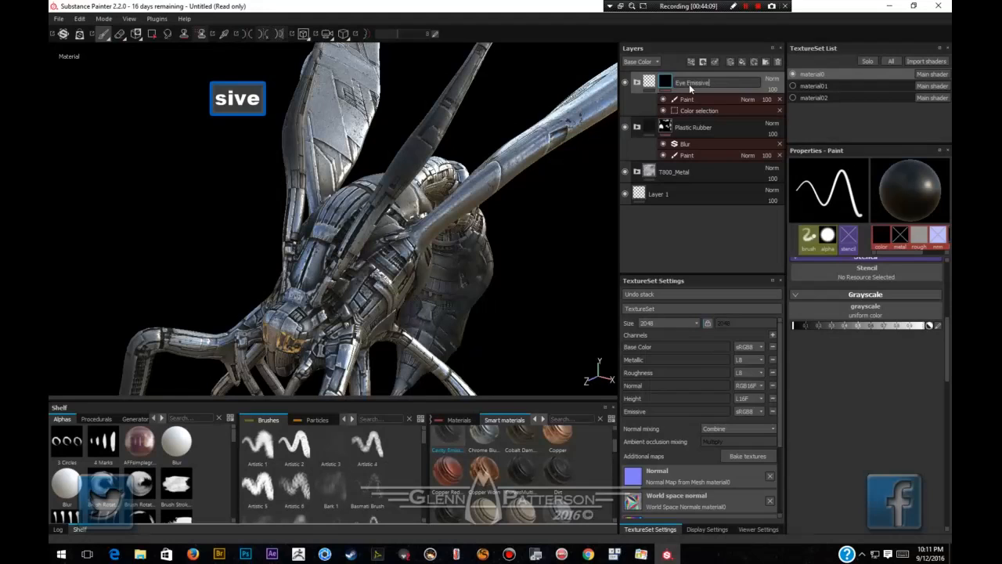
{"action": "key", "text": "Return"}
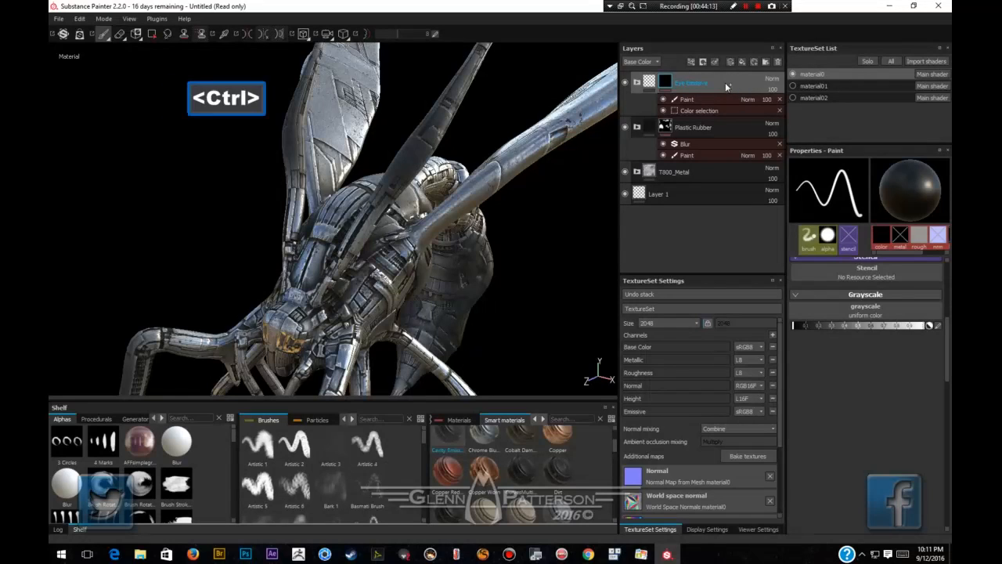
Duplicate the Eye Emissive folder and rename the duplicate as Emissive copy 1.
{"action": "key", "text": "ctrl+d"}
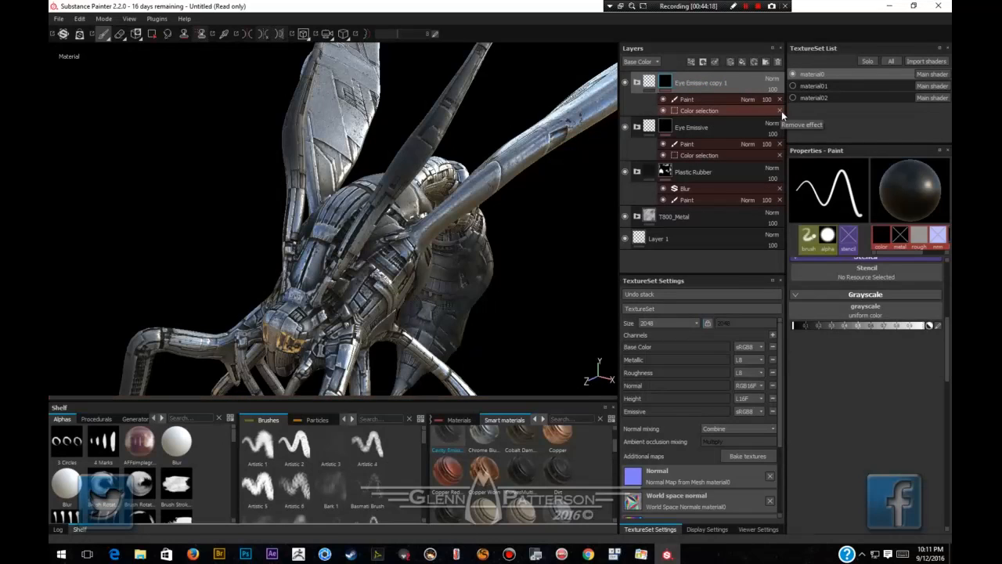
{"action": "double_click", "coordinate": [686, 84]}
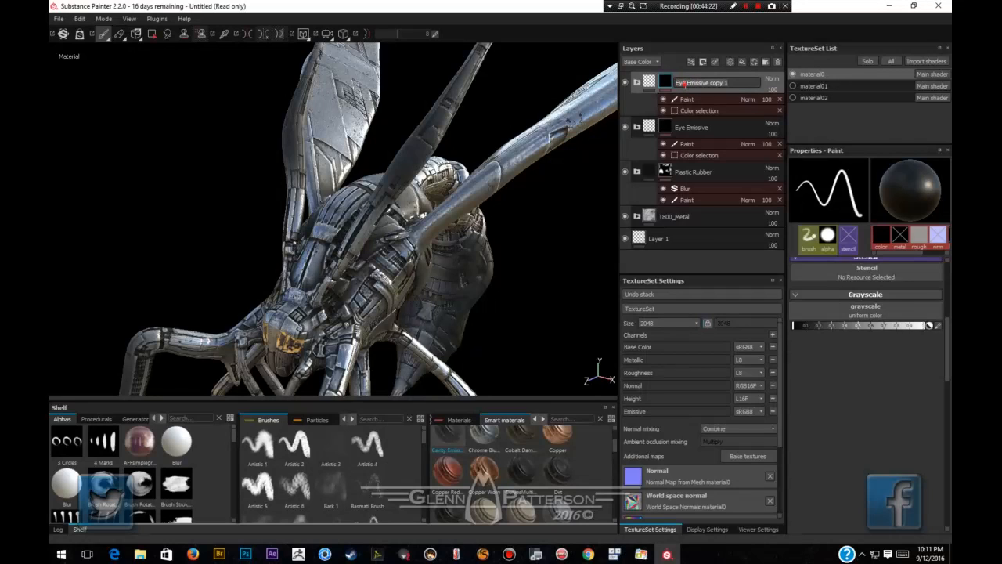
{"action": "key", "text": "BackSpace"}
{"action": "key", "text": "BackSpace"}
{"action": "key", "text": "BackSpace"}
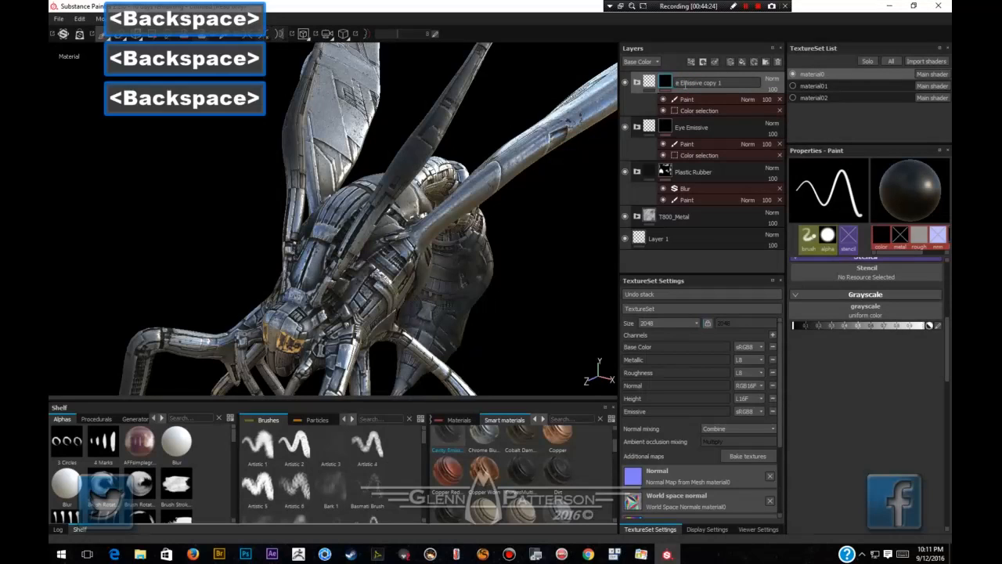
{"action": "key", "text": "Delete"}
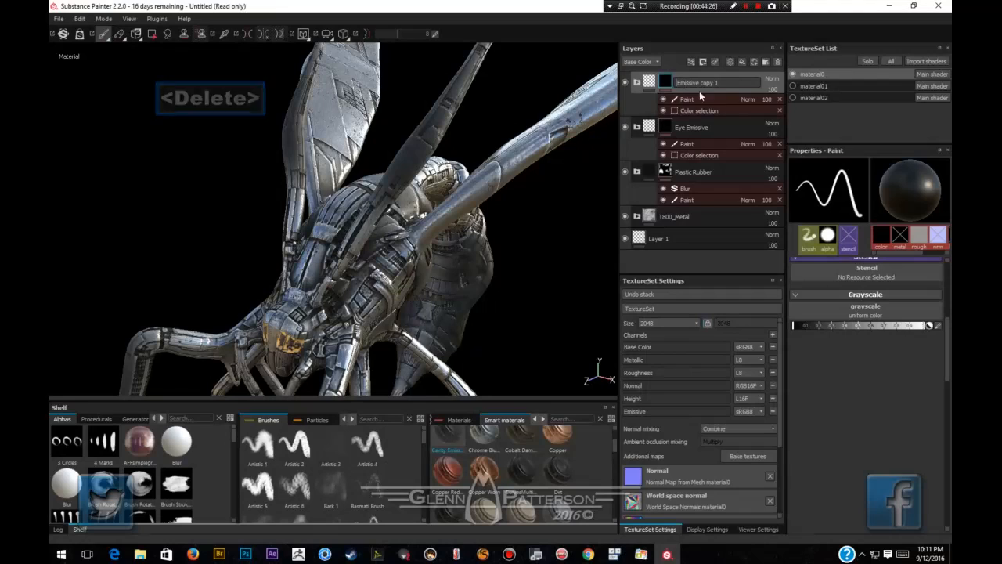
Remove the colour selection and paint effects from Emissive copy 1 and delete its mask.
{"action": "left_click", "coordinate": [778, 109]}
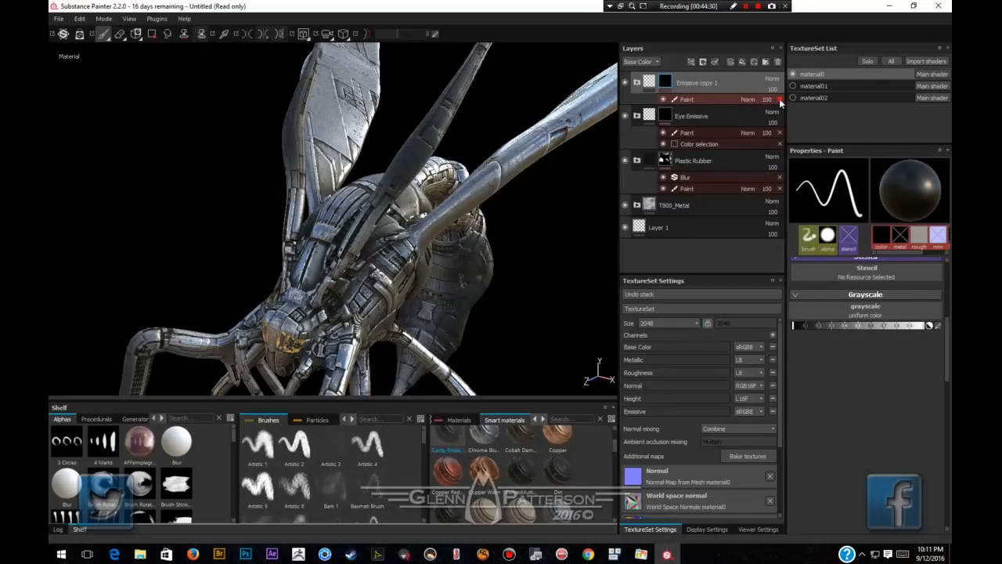
{"action": "left_click", "coordinate": [779, 99]}
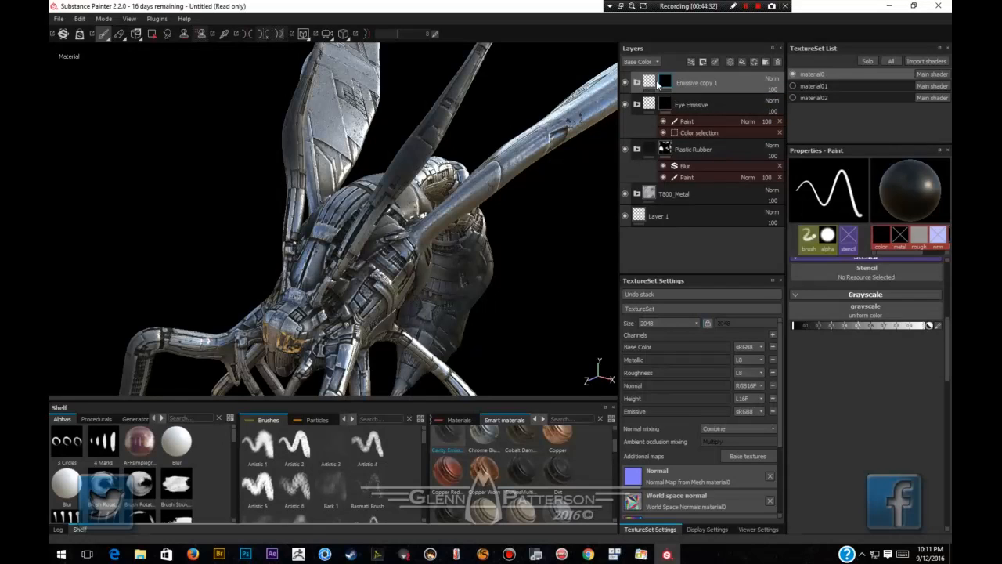
{"action": "right_click", "coordinate": [665, 81]}
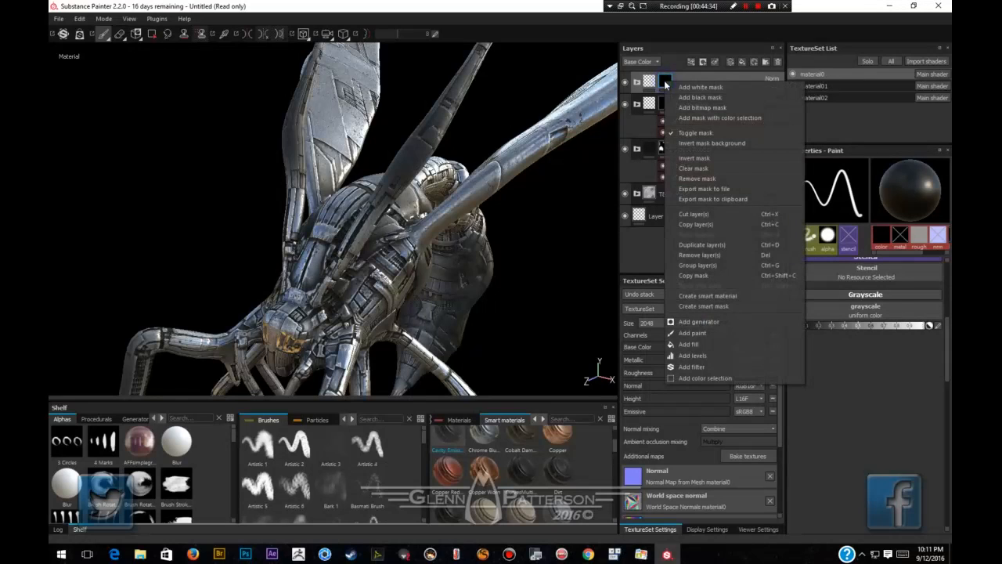
{"action": "left_click", "coordinate": [713, 178]}
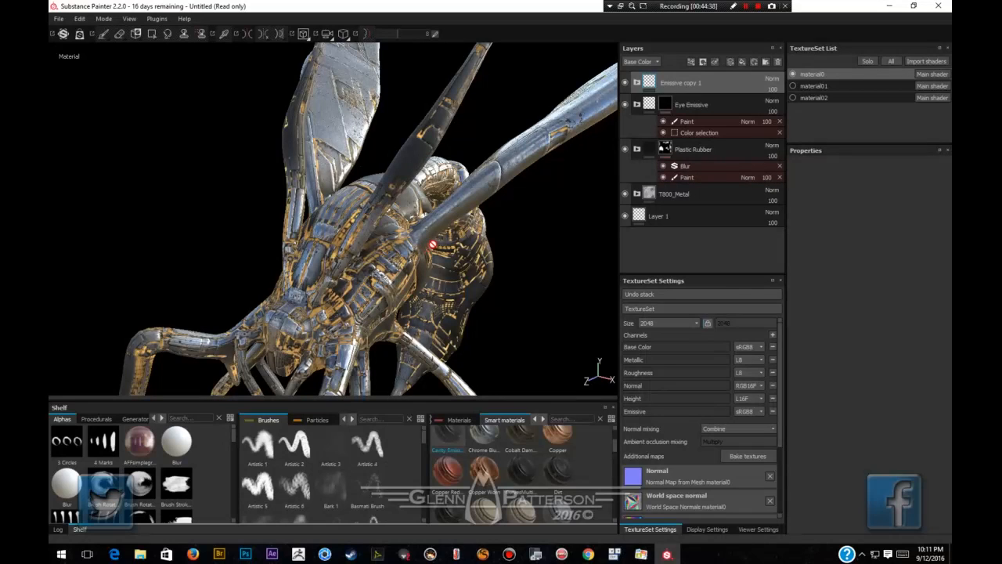
Set the blur intensity to 0.06 in the Cavity Emissive mask inside Emissive copy 1.
{"action": "left_click", "coordinate": [638, 83]}
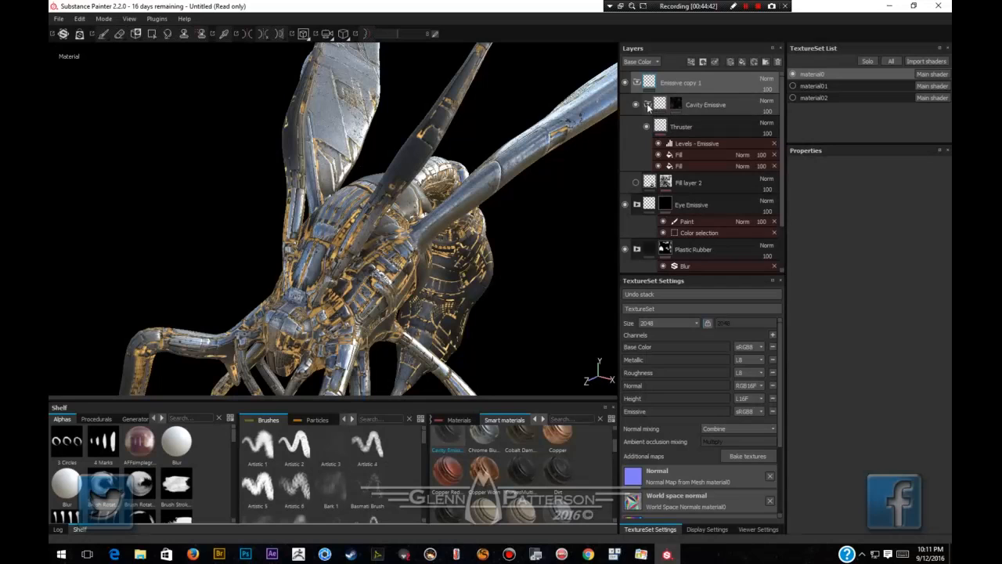
{"action": "left_click", "coordinate": [648, 107]}
{"action": "left_click", "coordinate": [676, 104]}
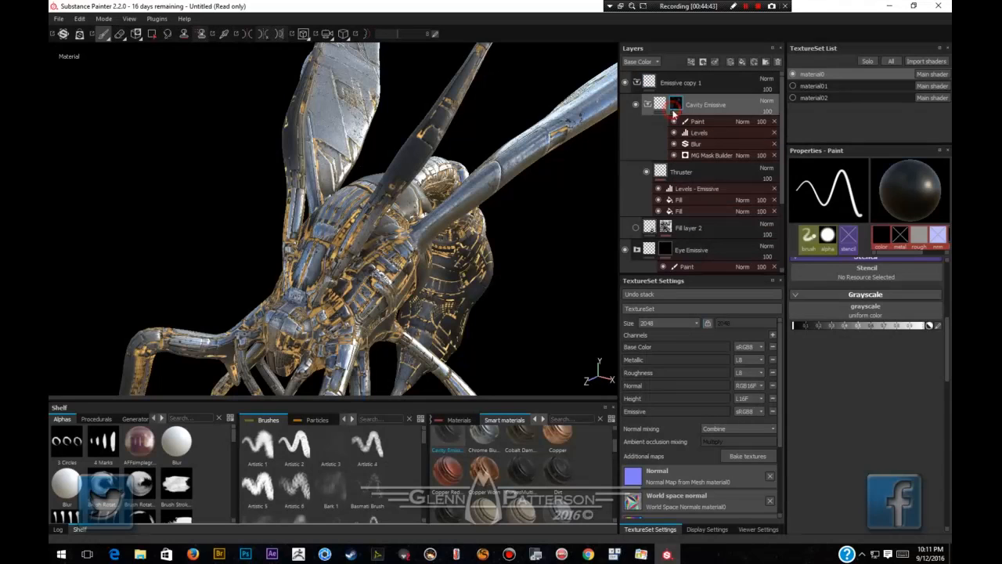
{"action": "left_click", "coordinate": [709, 146]}
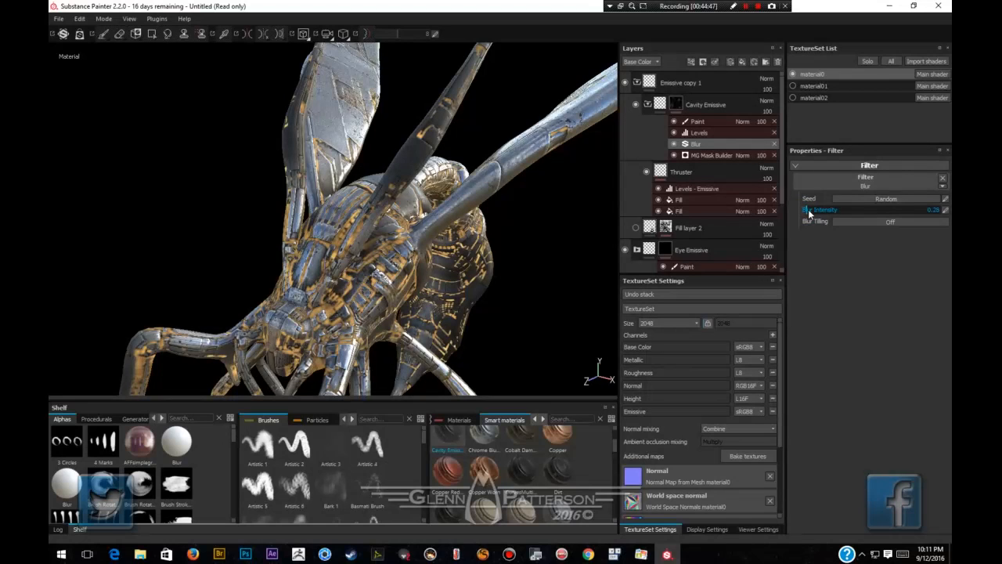
{"action": "left_click_drag", "start_coordinate": [810, 213], "coordinate": [804, 216]}
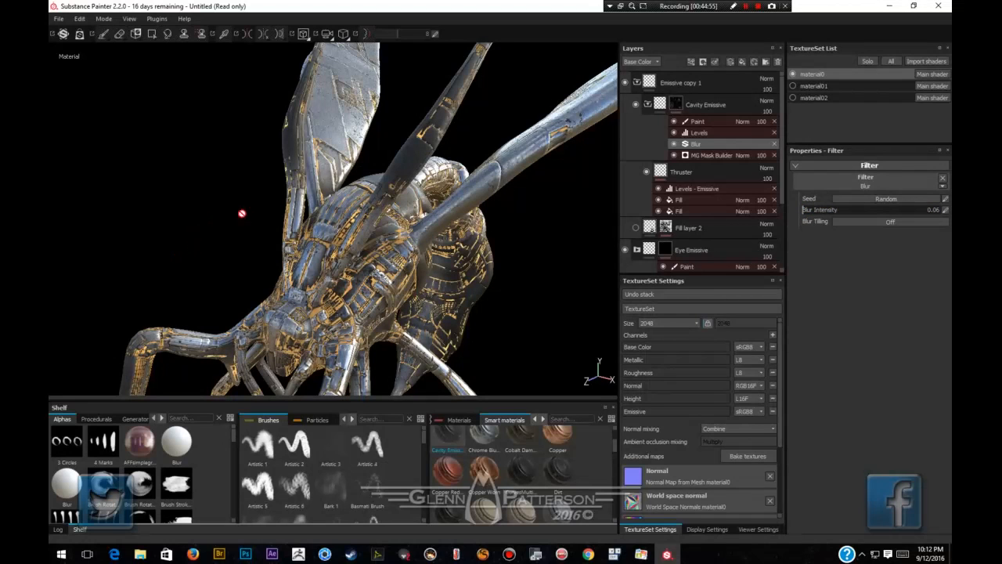
{"action": "left_click_drag", "start_coordinate": [242, 213], "coordinate": [318, 258], "text": "alt"}
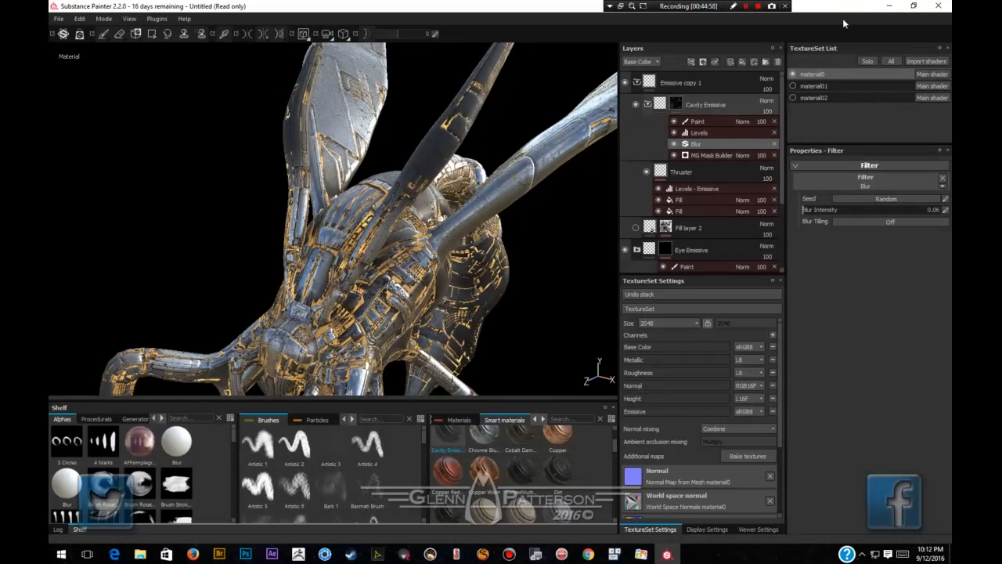
Collapse the Emissive copy 1 folder and add a black mask to it.
{"action": "left_click", "coordinate": [636, 83]}
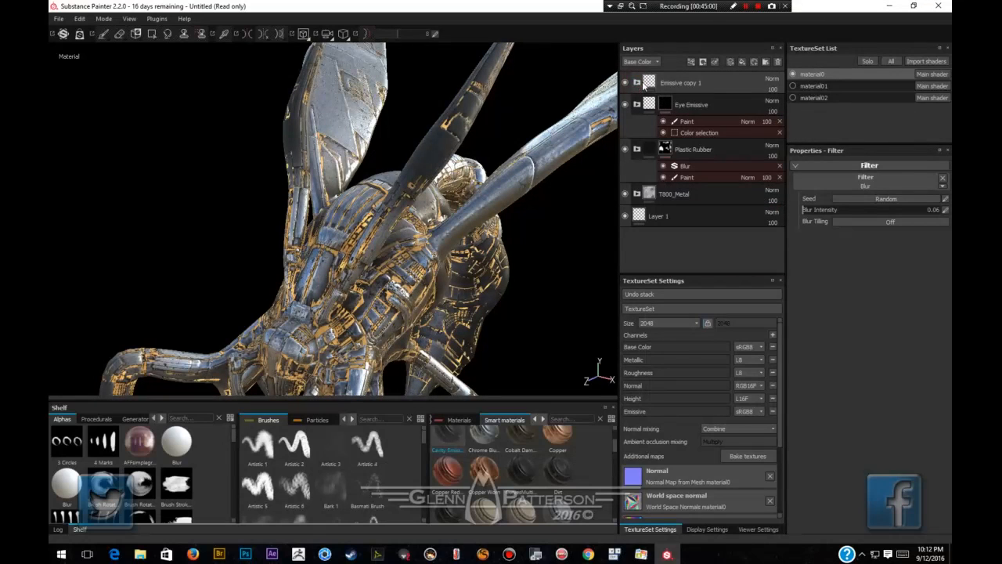
{"action": "right_click", "coordinate": [651, 85]}
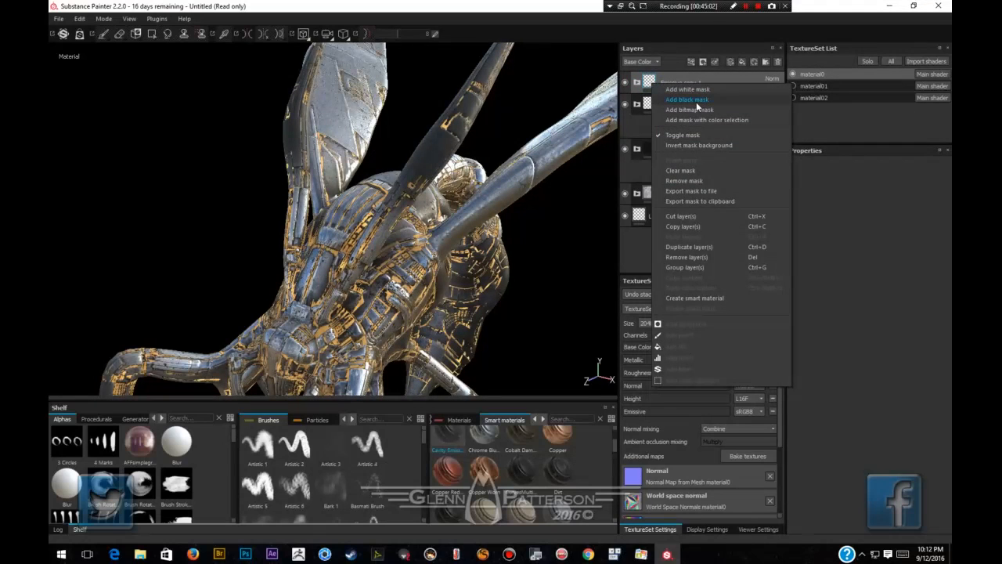
{"action": "left_click", "coordinate": [688, 99]}
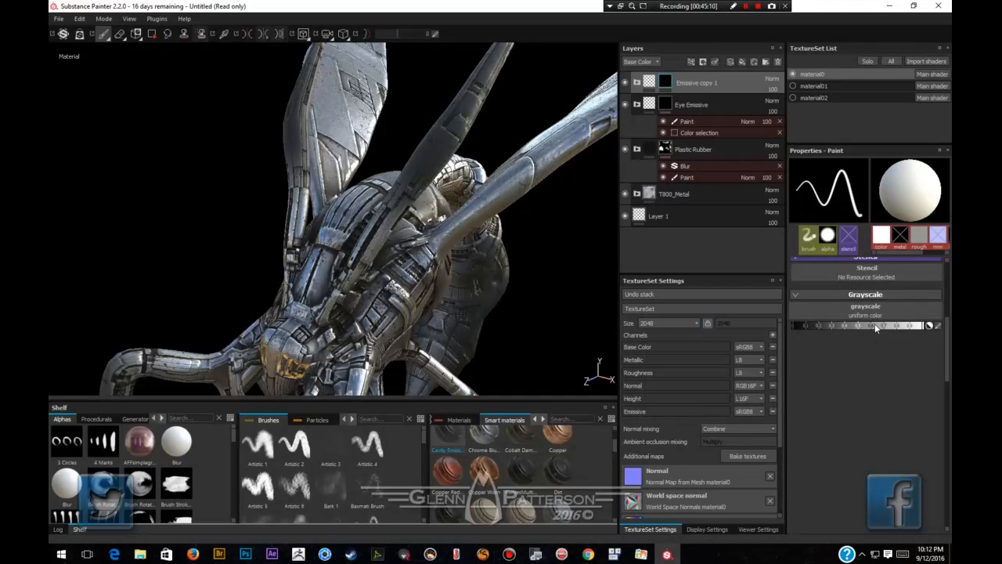
Set the brush hardness to 0 and enlarge the brush for soft painting on the Emissive copy 1 mask.
{"action": "scroll", "coordinate": [882, 354], "scroll_direction": "up", "scroll_amount": 3}
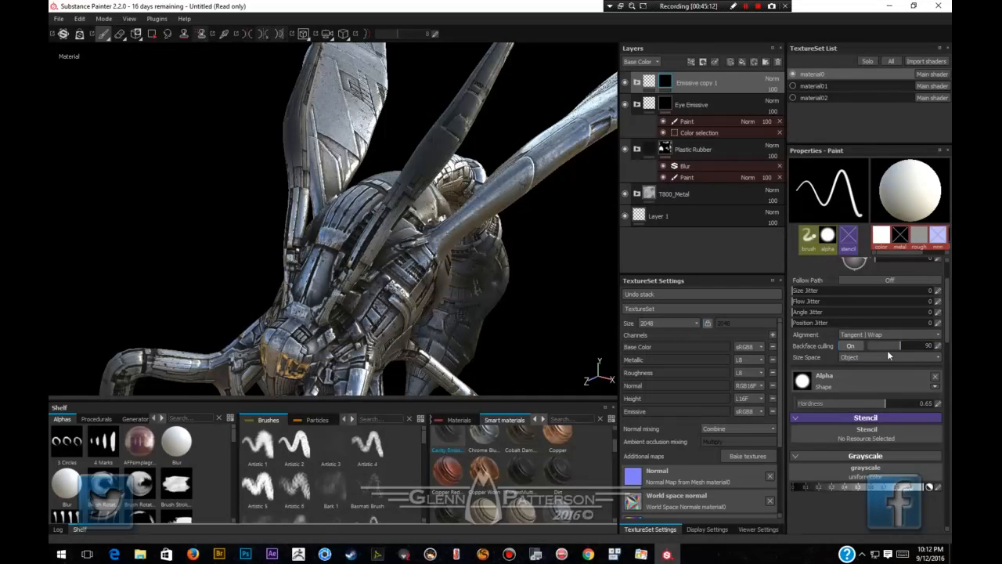
{"action": "left_click_drag", "start_coordinate": [886, 406], "coordinate": [791, 415]}
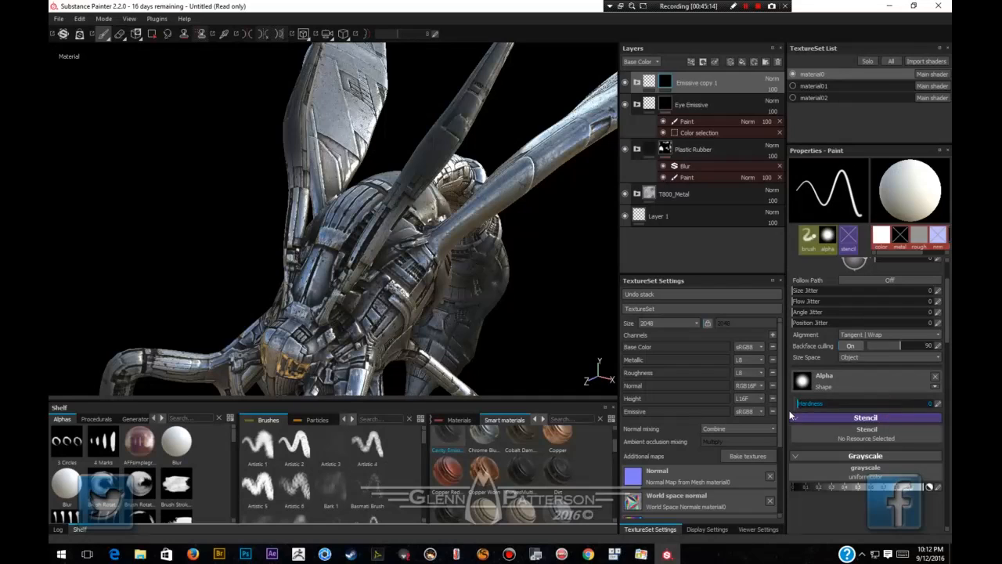
{"action": "key", "text": "bracketright"}
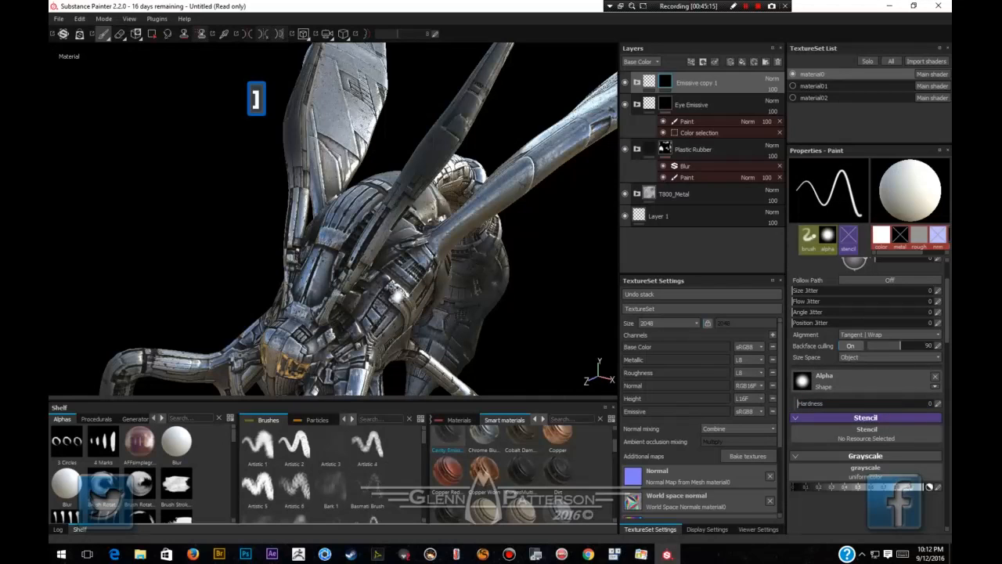
{"action": "key", "text": "bracketright"}
{"action": "key", "text": "bracketright"}
{"action": "key", "text": "bracketright"}
{"action": "key", "text": "bracketright"}
{"action": "key", "text": "bracketright"}
{"action": "key", "text": "bracketright"}
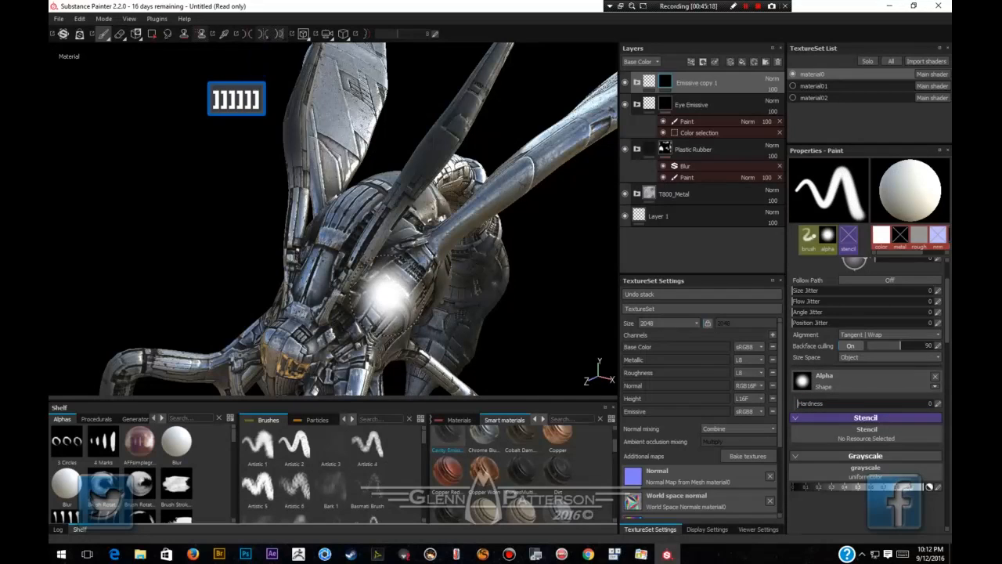
{"action": "key", "text": "bracketleft"}
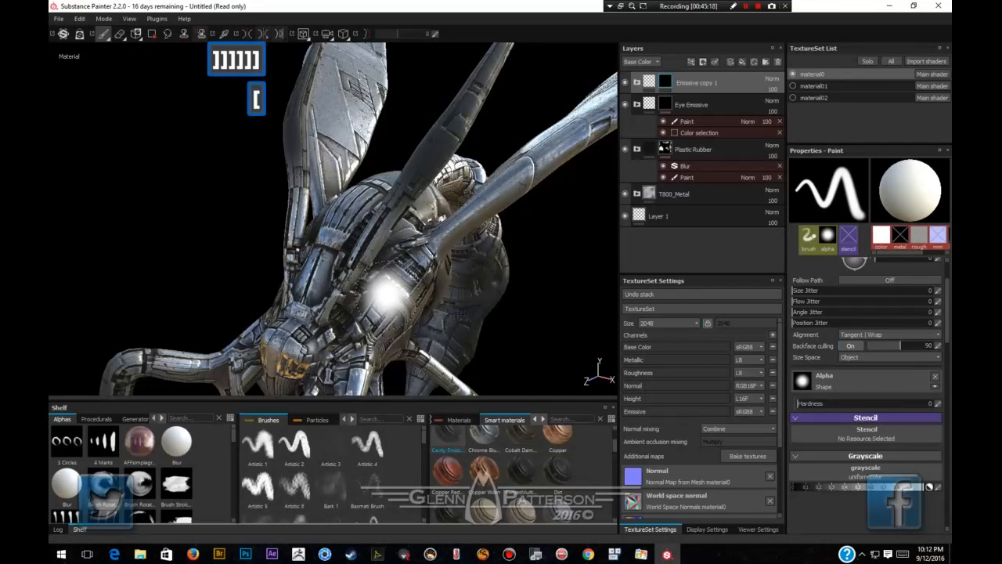
Show the material01 texture set and softly paint the Emissive copy 1 mask over the thorax between the wing bases.
{"action": "left_click", "coordinate": [793, 86]}
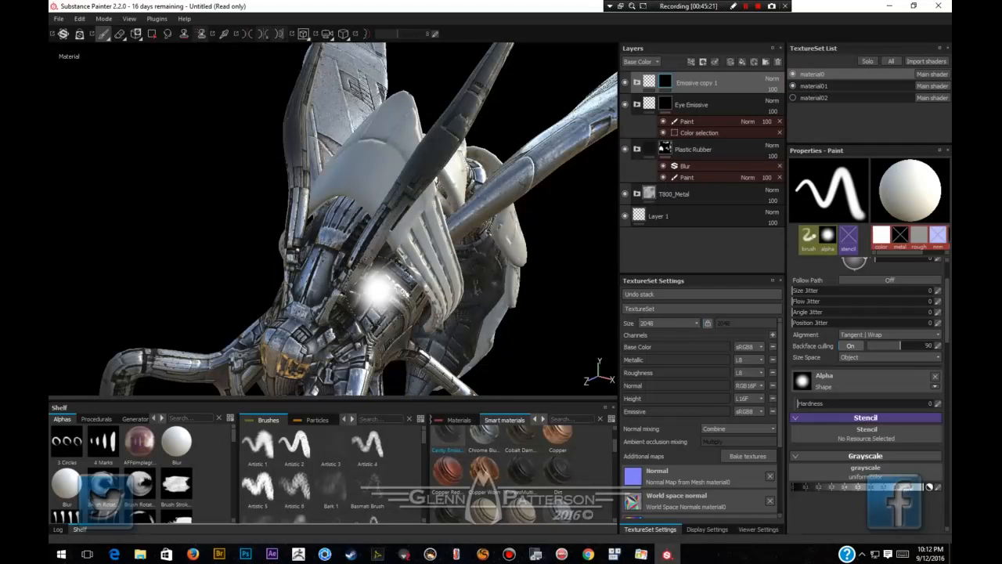
{"action": "key", "text": "alt"}
{"action": "mouse_move", "coordinate": [384, 301]}
{"action": "left_mouse_down", "text": "alt"}
{"action": "mouse_move", "coordinate": [357, 302]}
{"action": "mouse_move", "coordinate": [402, 273]}
{"action": "mouse_move", "coordinate": [408, 236]}
{"action": "mouse_move", "coordinate": [451, 287]}
{"action": "mouse_move", "coordinate": [449, 271]}
{"action": "left_mouse_up", "text": "alt"}
{"action": "left_click_drag", "start_coordinate": [300, 205], "coordinate": [301, 210]}
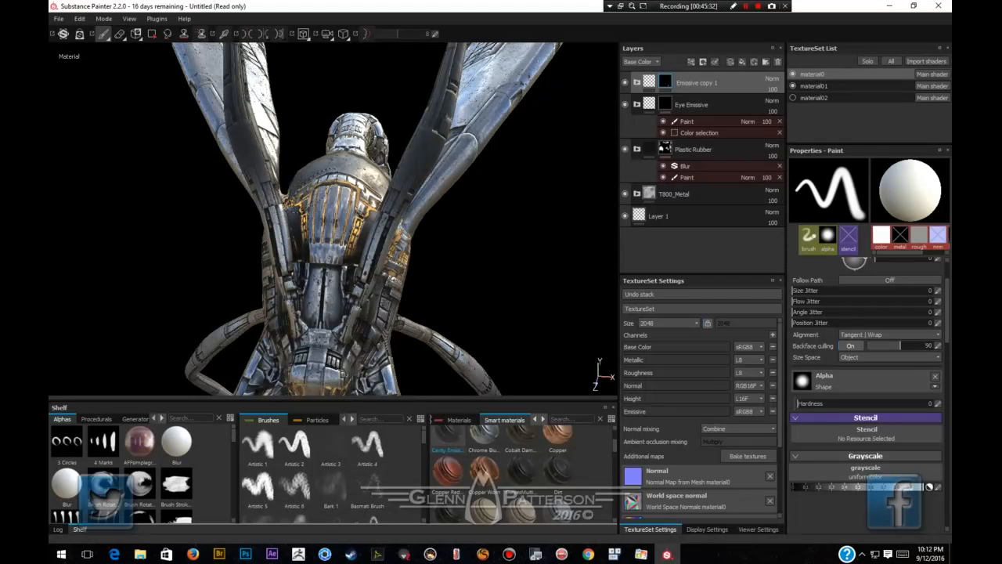
{"action": "left_click_drag", "start_coordinate": [337, 184], "coordinate": [356, 180]}
{"action": "mouse_move", "coordinate": [349, 245]}
{"action": "left_mouse_down", "text": "alt"}
{"action": "mouse_move", "coordinate": [148, 197]}
{"action": "mouse_move", "coordinate": [145, 101]}
{"action": "mouse_move", "coordinate": [230, 152]}
{"action": "mouse_move", "coordinate": [254, 207]}
{"action": "left_mouse_up", "text": "alt"}
{"action": "mouse_move", "coordinate": [285, 250]}
{"action": "left_mouse_down", "text": "alt"}
{"action": "mouse_move", "coordinate": [447, 179]}
{"action": "mouse_move", "coordinate": [224, 340]}
{"action": "mouse_move", "coordinate": [352, 235]}
{"action": "mouse_move", "coordinate": [339, 236]}
{"action": "left_mouse_up", "text": "alt"}
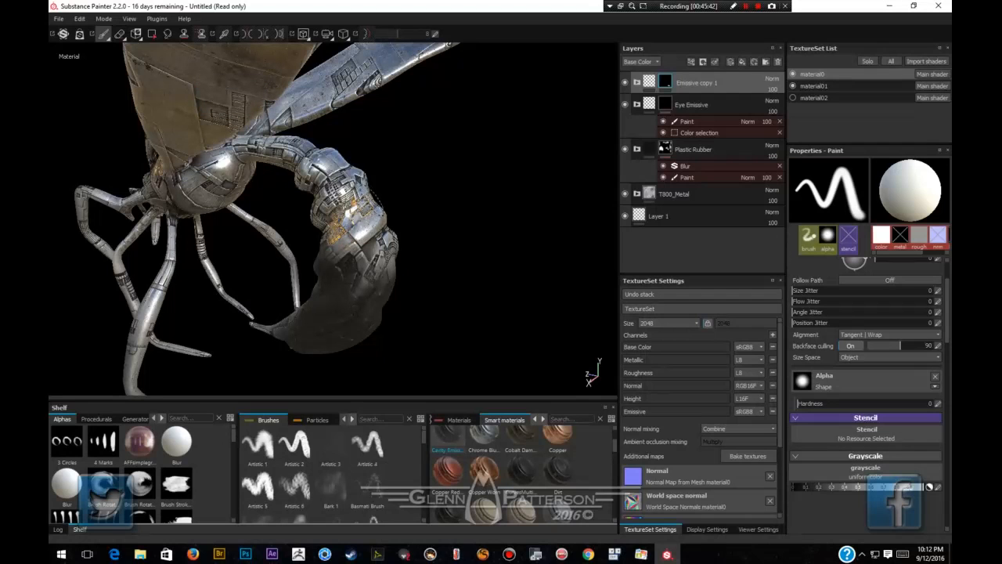
Softly paint the Emissive copy 1 mask over the upper segments and back of the bug's abdomen.
{"action": "mouse_move", "coordinate": [362, 223]}
{"action": "left_mouse_down"}
{"action": "mouse_move", "coordinate": [363, 233]}
{"action": "mouse_move", "coordinate": [306, 257]}
{"action": "mouse_move", "coordinate": [260, 248]}
{"action": "left_mouse_up"}
{"action": "mouse_move", "coordinate": [351, 274]}
{"action": "left_mouse_down"}
{"action": "mouse_move", "coordinate": [432, 264]}
{"action": "mouse_move", "coordinate": [398, 238]}
{"action": "left_mouse_up"}
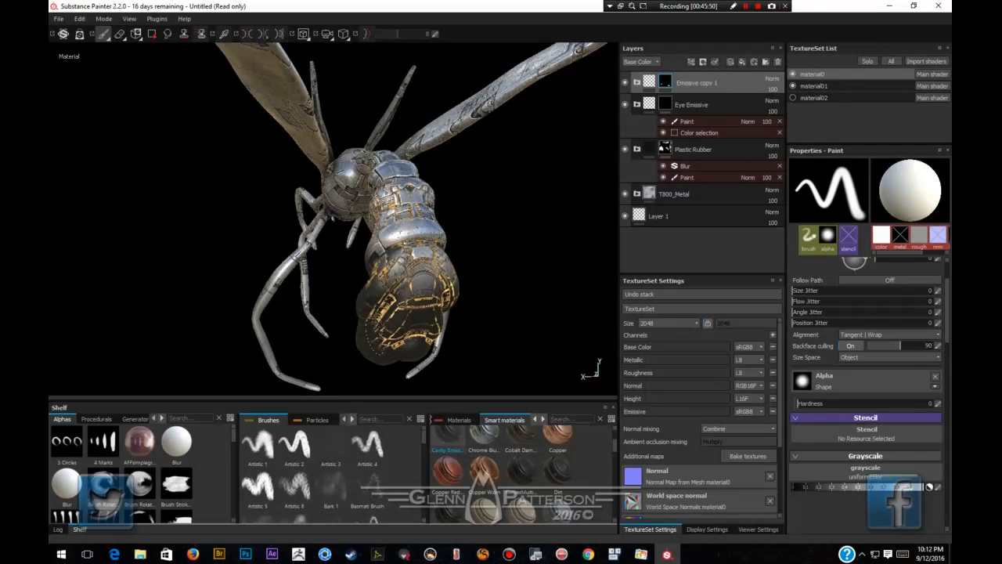
{"action": "mouse_move", "coordinate": [423, 329]}
{"action": "left_mouse_down"}
{"action": "mouse_move", "coordinate": [429, 314]}
{"action": "mouse_move", "coordinate": [195, 288]}
{"action": "left_mouse_up"}
{"action": "left_click_drag", "start_coordinate": [517, 308], "coordinate": [315, 273], "text": "alt"}
{"action": "mouse_move", "coordinate": [561, 296]}
{"action": "left_mouse_down"}
{"action": "mouse_move", "coordinate": [553, 208]}
{"action": "mouse_move", "coordinate": [570, 258]}
{"action": "mouse_move", "coordinate": [558, 382]}
{"action": "left_mouse_up"}
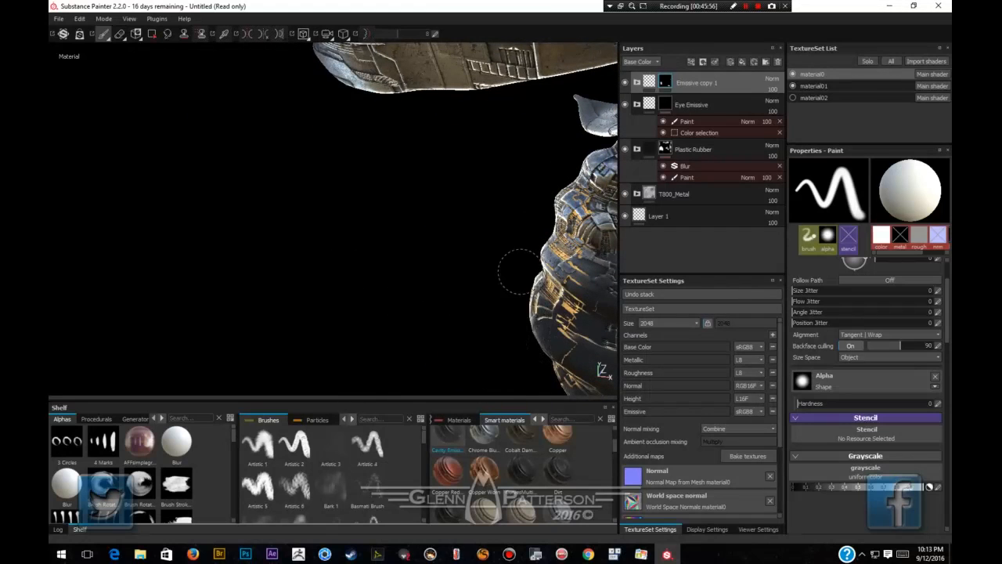
Extend the painted Emissive copy 1 mask along the sides and underside of the abdomen.
{"action": "left_click_drag", "start_coordinate": [520, 271], "coordinate": [308, 304]}
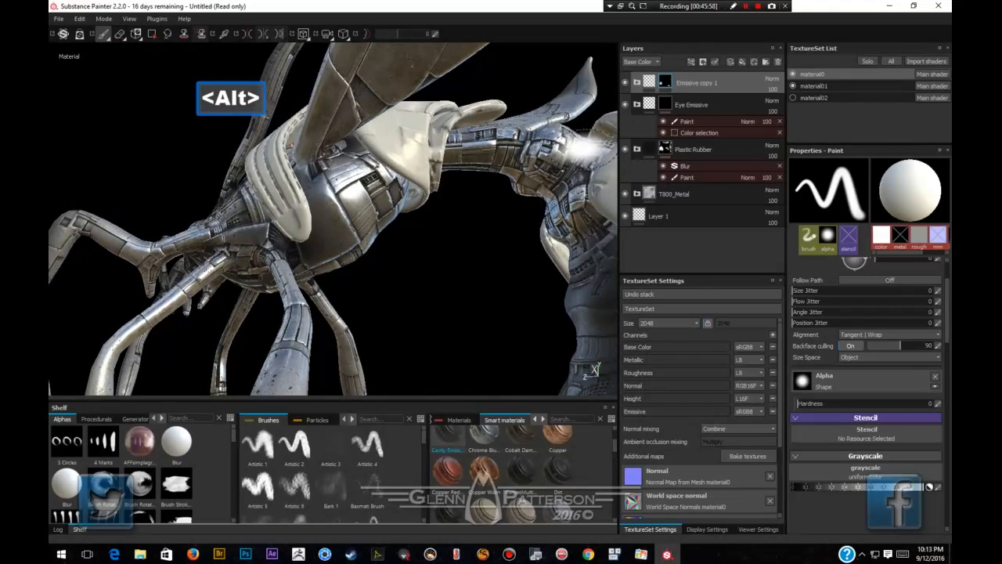
{"action": "left_click_drag", "start_coordinate": [588, 149], "coordinate": [607, 216]}
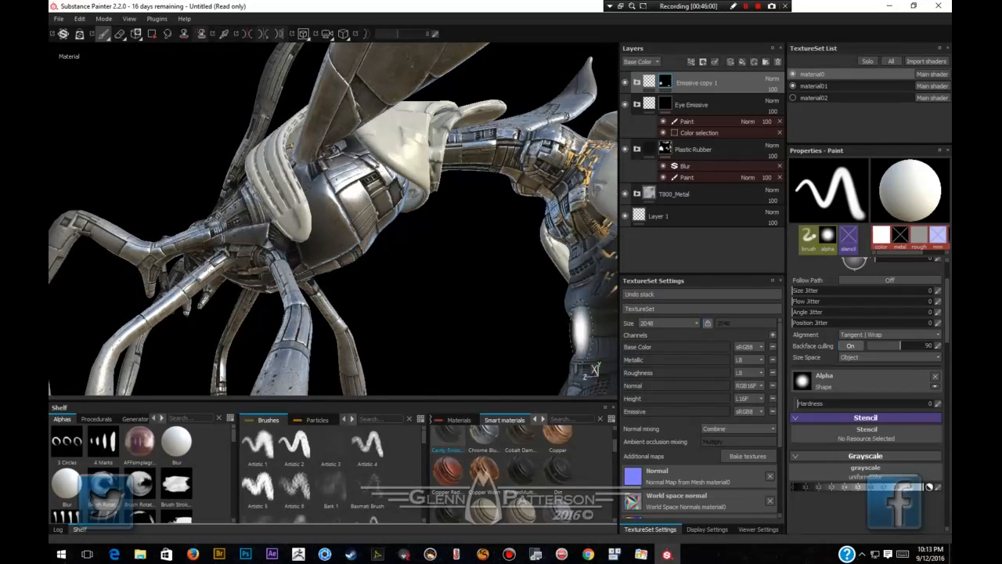
{"action": "left_click_drag", "start_coordinate": [567, 331], "coordinate": [491, 224], "text": "alt"}
{"action": "mouse_move", "coordinate": [574, 185]}
{"action": "left_mouse_down"}
{"action": "mouse_move", "coordinate": [567, 175]}
{"action": "mouse_move", "coordinate": [597, 223]}
{"action": "mouse_move", "coordinate": [556, 313]}
{"action": "mouse_move", "coordinate": [548, 362]}
{"action": "left_mouse_up"}
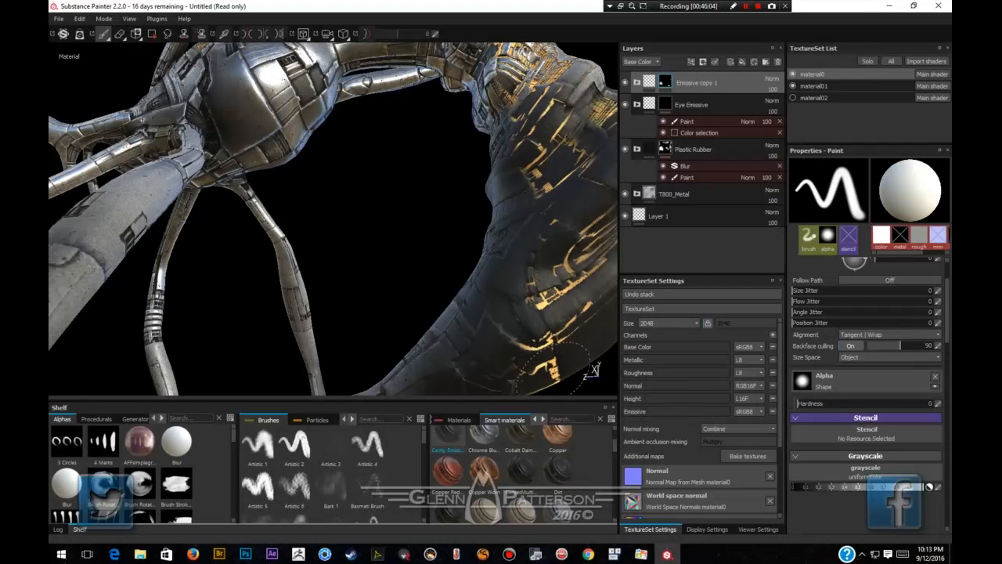
{"action": "left_click_drag", "start_coordinate": [559, 227], "coordinate": [423, 152], "text": "alt"}
{"action": "left_click_drag", "start_coordinate": [397, 226], "coordinate": [394, 234]}
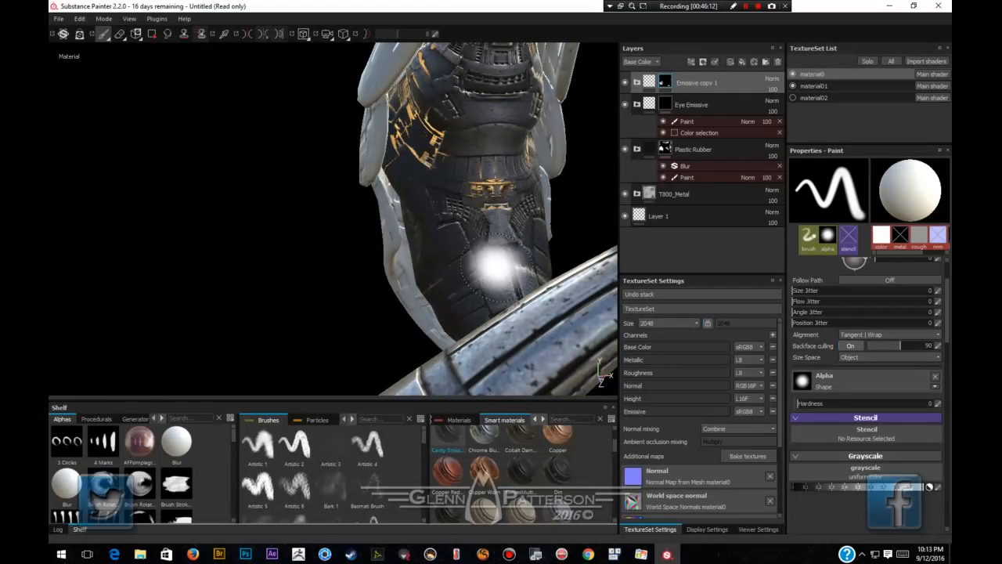
{"action": "mouse_move", "coordinate": [508, 172]}
{"action": "left_mouse_down"}
{"action": "mouse_move", "coordinate": [521, 165]}
{"action": "mouse_move", "coordinate": [461, 257]}
{"action": "mouse_move", "coordinate": [441, 398]}
{"action": "mouse_move", "coordinate": [409, 389]}
{"action": "left_mouse_up"}
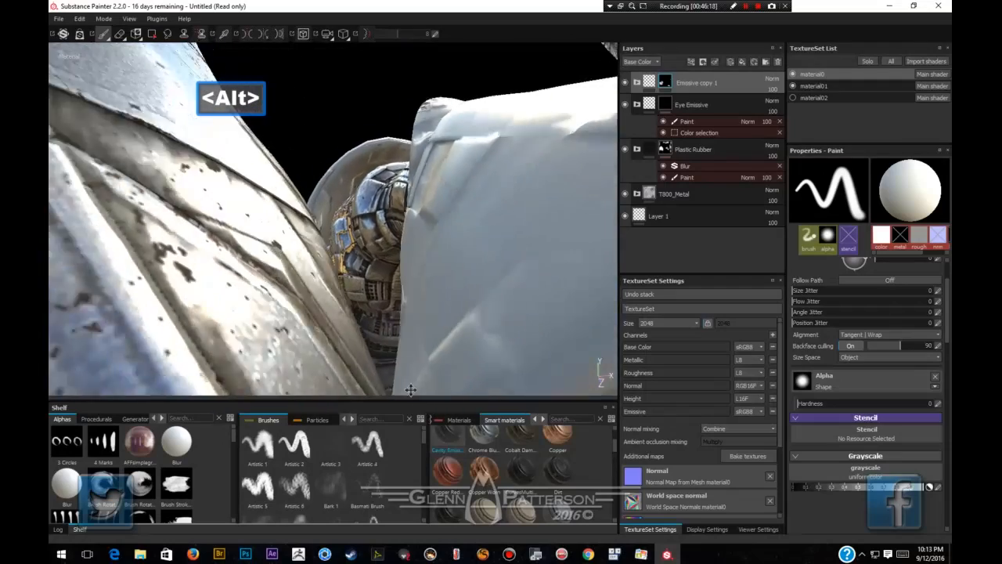
Softly paint patches of the Emissive copy 1 mask along both of the bug's antennae.
{"action": "scroll", "coordinate": [436, 366], "scroll_direction": "down", "scroll_amount": 5}
{"action": "scroll", "coordinate": [461, 379], "scroll_direction": "down", "scroll_amount": 3}
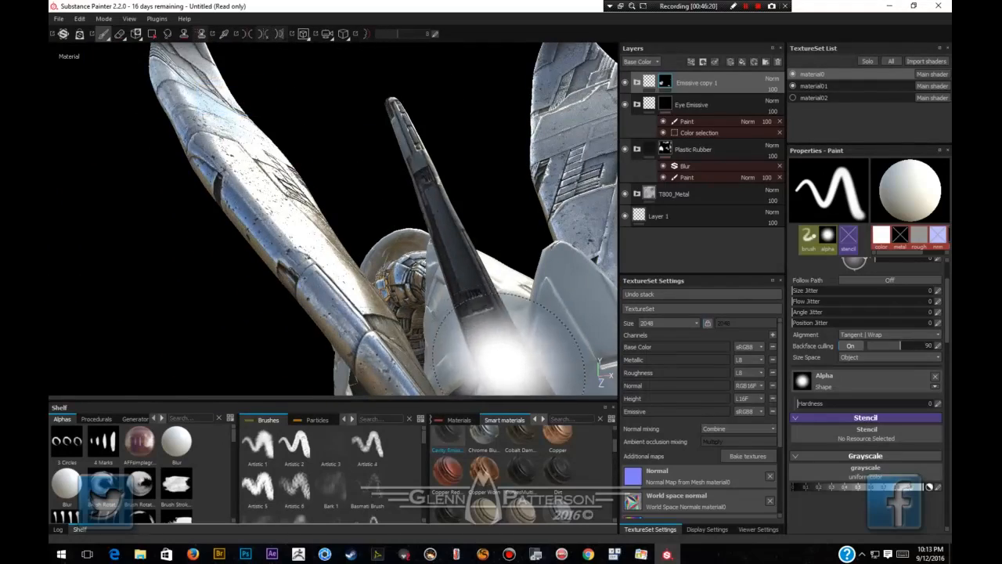
{"action": "scroll", "coordinate": [509, 357], "scroll_direction": "down", "scroll_amount": 3}
{"action": "mouse_move", "coordinate": [522, 367]}
{"action": "left_mouse_down", "text": "alt"}
{"action": "mouse_move", "coordinate": [483, 315]}
{"action": "mouse_move", "coordinate": [505, 335]}
{"action": "left_mouse_up", "text": "alt"}
{"action": "middle_click_drag", "start_coordinate": [505, 334], "coordinate": [400, 212], "text": "alt"}
{"action": "mouse_move", "coordinate": [440, 236]}
{"action": "left_mouse_down", "text": "alt"}
{"action": "mouse_move", "coordinate": [405, 258]}
{"action": "mouse_move", "coordinate": [316, 247]}
{"action": "mouse_move", "coordinate": [273, 227]}
{"action": "left_mouse_up", "text": "alt"}
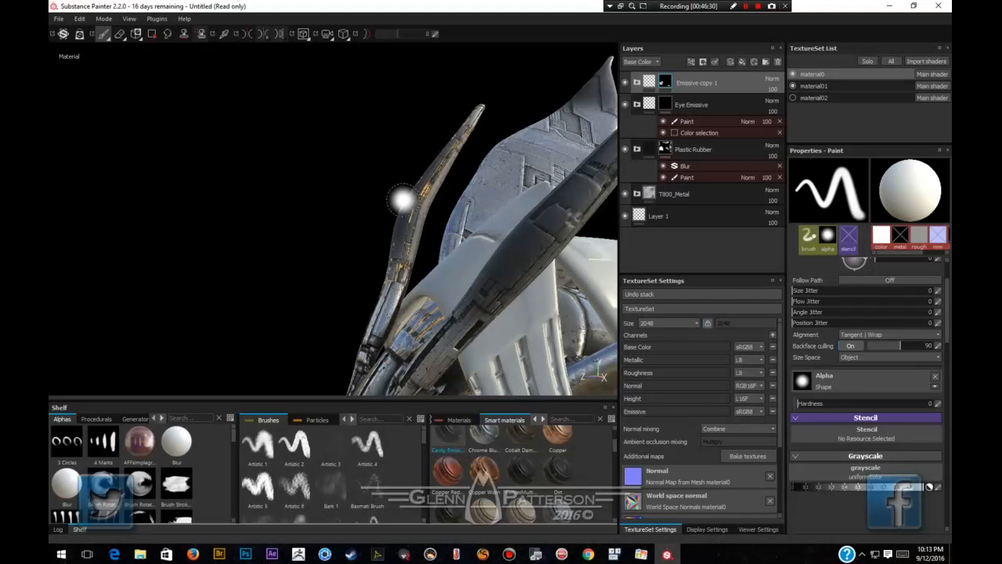
{"action": "left_click_drag", "start_coordinate": [402, 201], "coordinate": [674, 215], "text": "alt"}
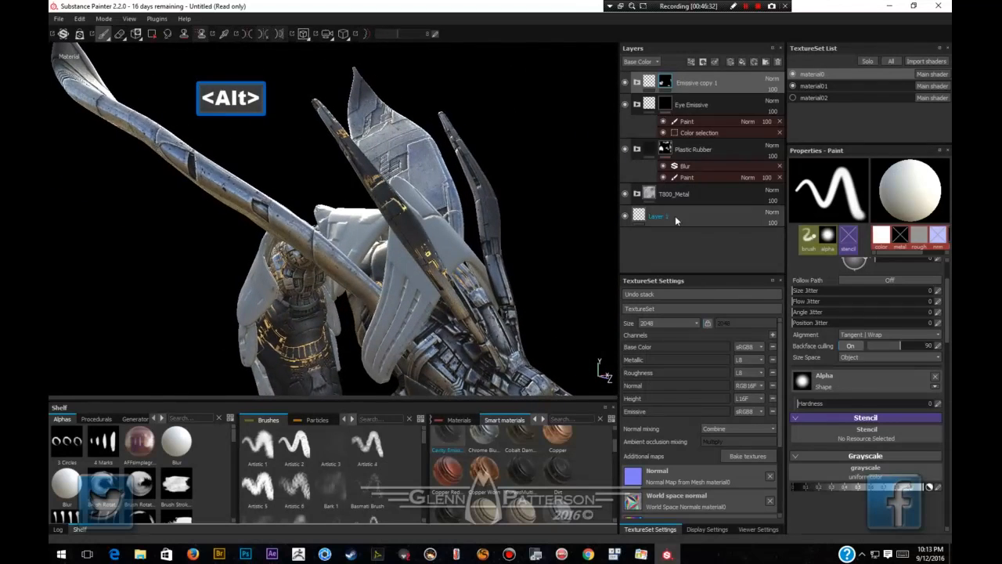
{"action": "left_click_drag", "start_coordinate": [459, 117], "coordinate": [442, 119], "text": "alt"}
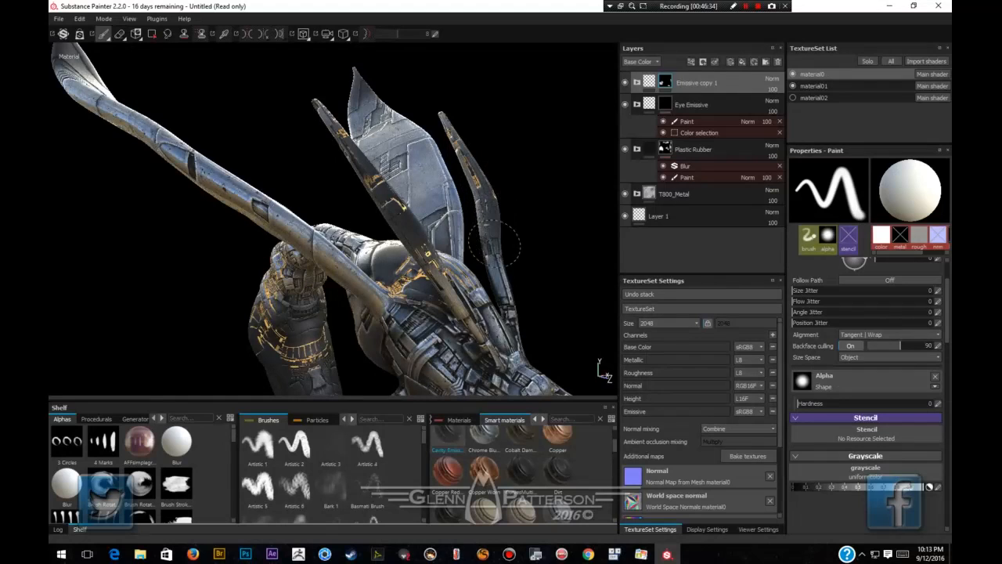
{"action": "left_click_drag", "start_coordinate": [485, 154], "coordinate": [309, 193], "text": "alt"}
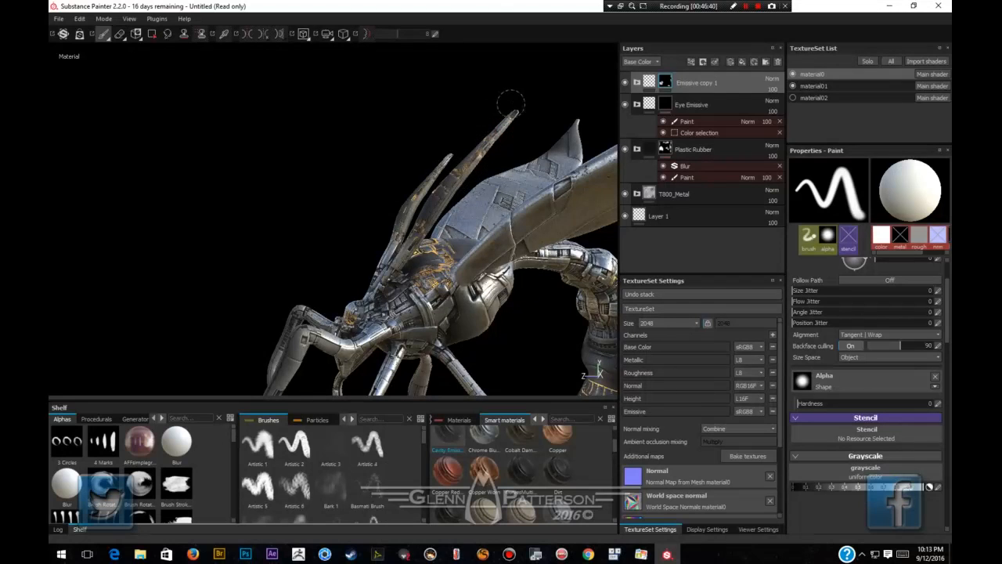
Paint the Emissive copy 1 mask on the sides and underside of the thorax between the legs.
{"action": "mouse_move", "coordinate": [510, 102]}
{"action": "left_mouse_down", "text": "alt"}
{"action": "mouse_move", "coordinate": [292, 174]}
{"action": "mouse_move", "coordinate": [593, 197]}
{"action": "mouse_move", "coordinate": [654, 181]}
{"action": "mouse_move", "coordinate": [416, 171]}
{"action": "mouse_move", "coordinate": [345, 154]}
{"action": "left_mouse_up", "text": "alt"}
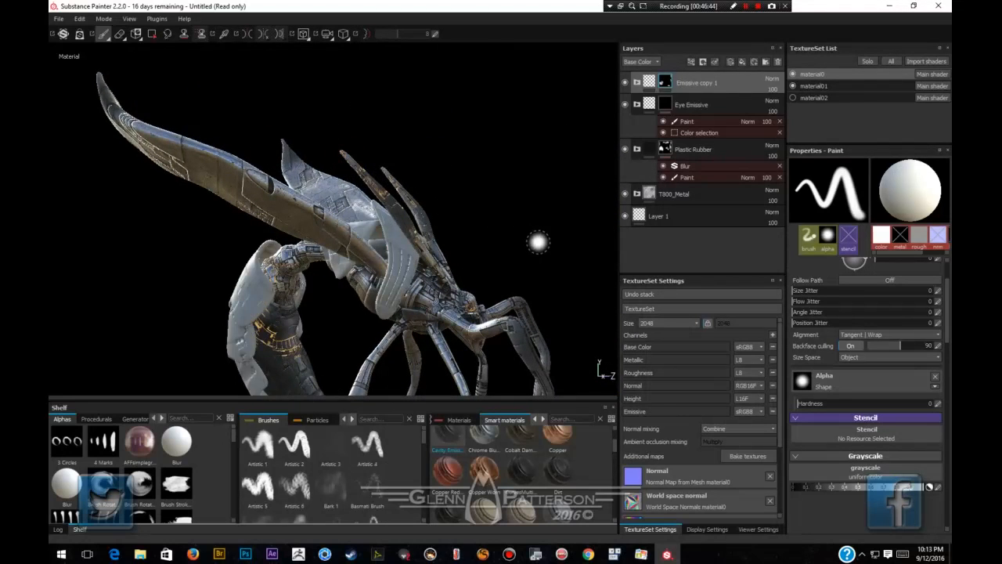
{"action": "left_click_drag", "start_coordinate": [537, 239], "coordinate": [326, 248], "text": "alt"}
{"action": "scroll", "coordinate": [326, 247], "scroll_direction": "down", "scroll_amount": 2, "text": "alt"}
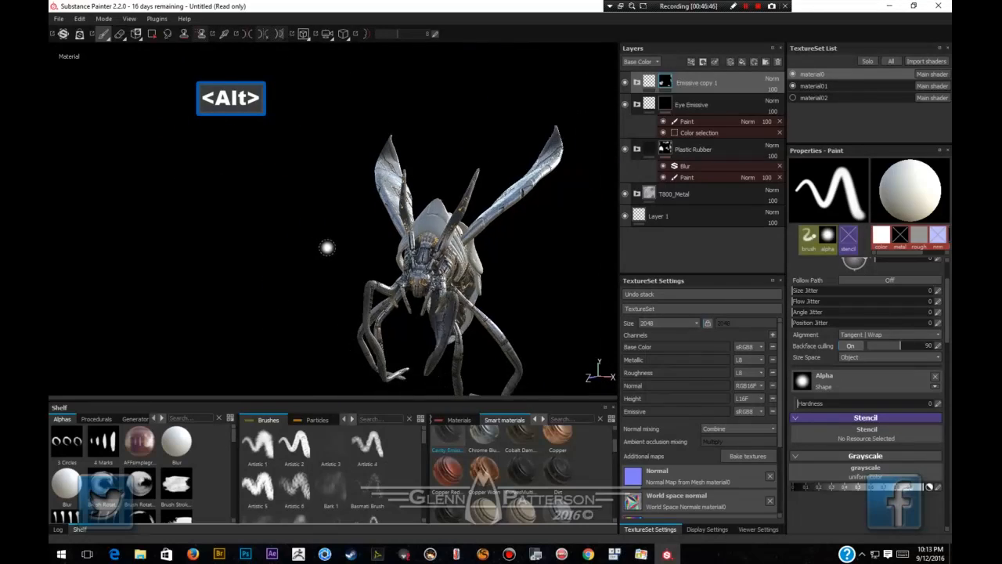
{"action": "scroll", "coordinate": [322, 250], "scroll_direction": "up", "scroll_amount": 4, "text": "alt"}
{"action": "middle_click_drag", "start_coordinate": [332, 253], "coordinate": [305, 225], "text": "alt"}
{"action": "left_click_drag", "start_coordinate": [304, 225], "coordinate": [291, 169], "text": "alt"}
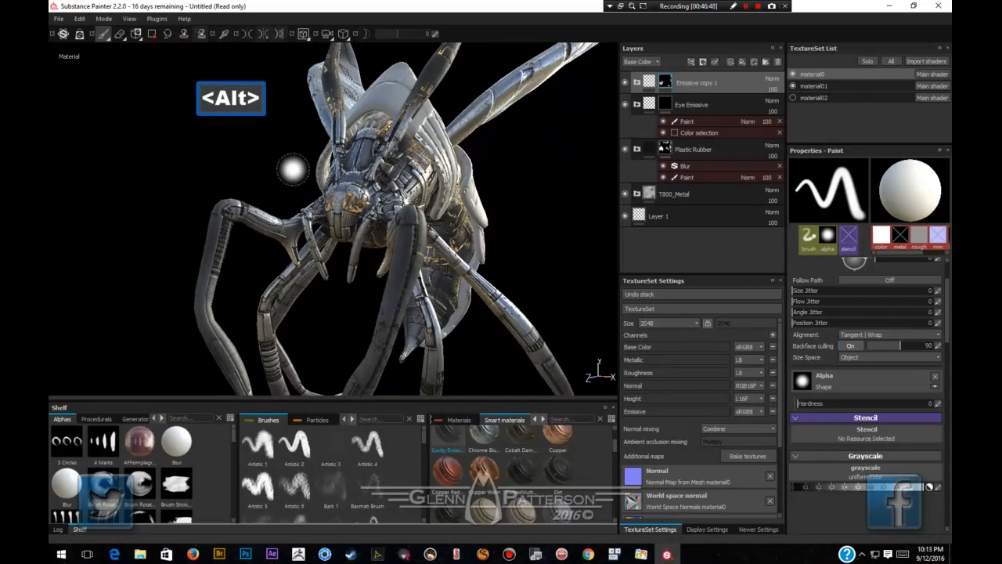
{"action": "left_click_drag", "start_coordinate": [421, 312], "coordinate": [396, 232], "text": "alt"}
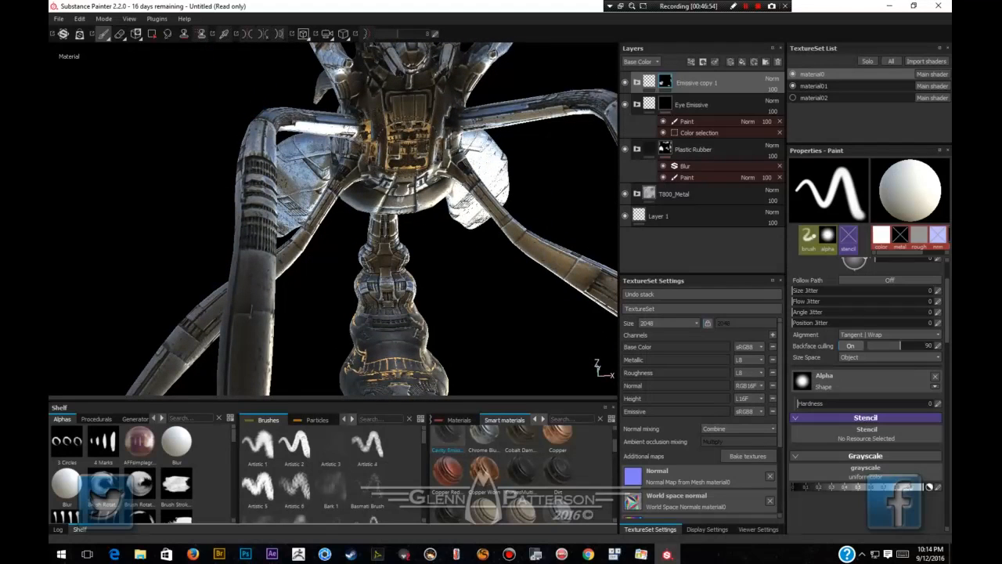
{"action": "mouse_move", "coordinate": [395, 232]}
{"action": "left_mouse_down", "text": "alt"}
{"action": "mouse_move", "coordinate": [410, 235]}
{"action": "mouse_move", "coordinate": [406, 251]}
{"action": "mouse_move", "coordinate": [392, 179]}
{"action": "mouse_move", "coordinate": [363, 206]}
{"action": "mouse_move", "coordinate": [275, 238]}
{"action": "mouse_move", "coordinate": [608, 247]}
{"action": "mouse_move", "coordinate": [497, 253]}
{"action": "mouse_move", "coordinate": [525, 233]}
{"action": "mouse_move", "coordinate": [403, 245]}
{"action": "left_mouse_up", "text": "alt"}
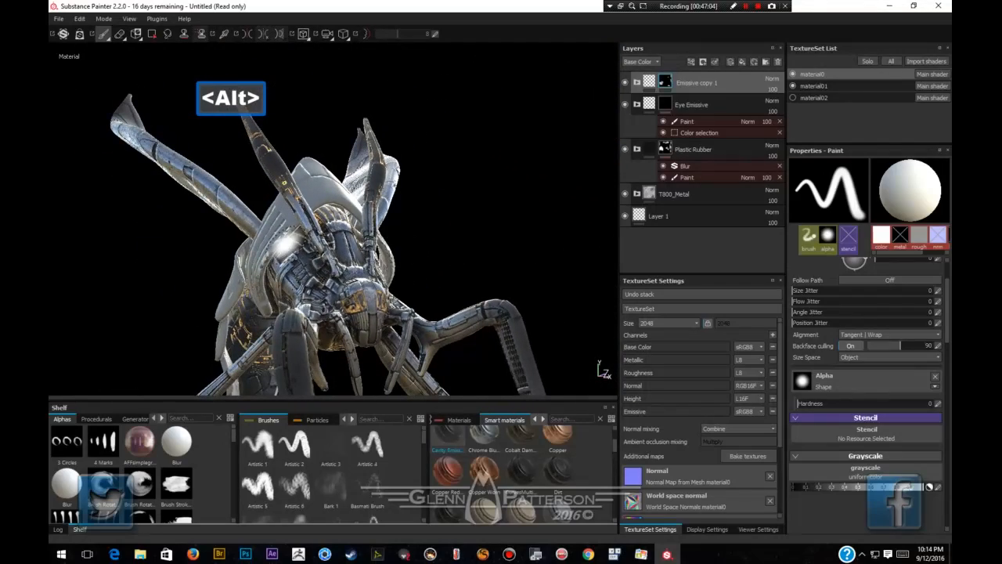
Fill the first wing's polygons with white in the Emissive copy 1 mask using Polygon Fill.
{"action": "left_click_drag", "start_coordinate": [321, 248], "coordinate": [452, 249], "text": "alt"}
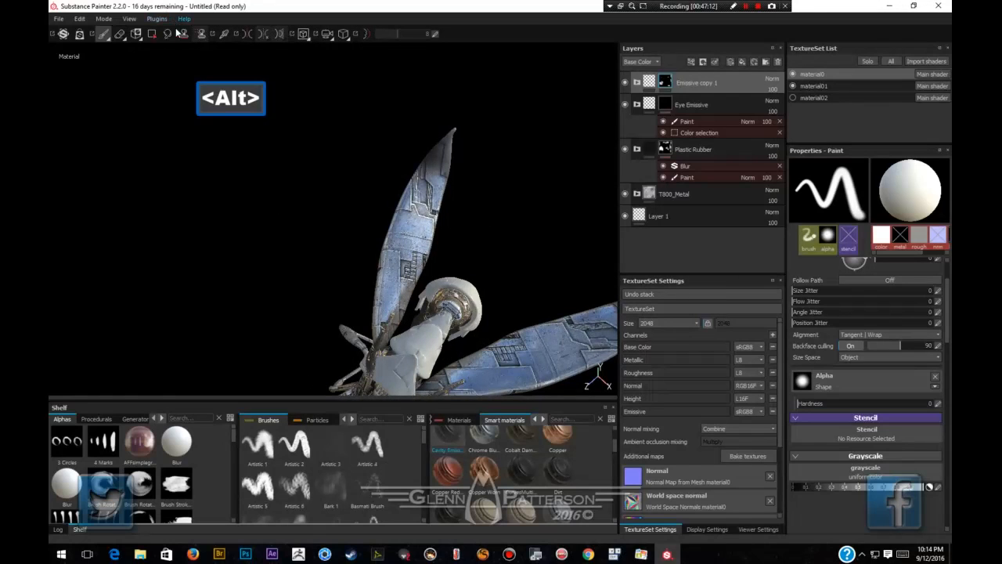
{"action": "left_click", "coordinate": [152, 34]}
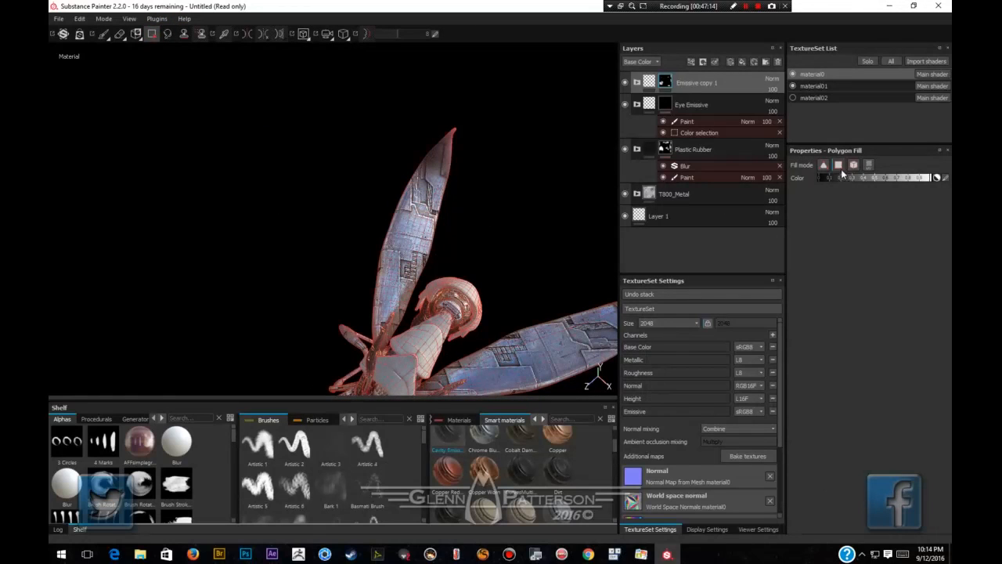
{"action": "left_click_drag", "start_coordinate": [472, 116], "coordinate": [341, 272]}
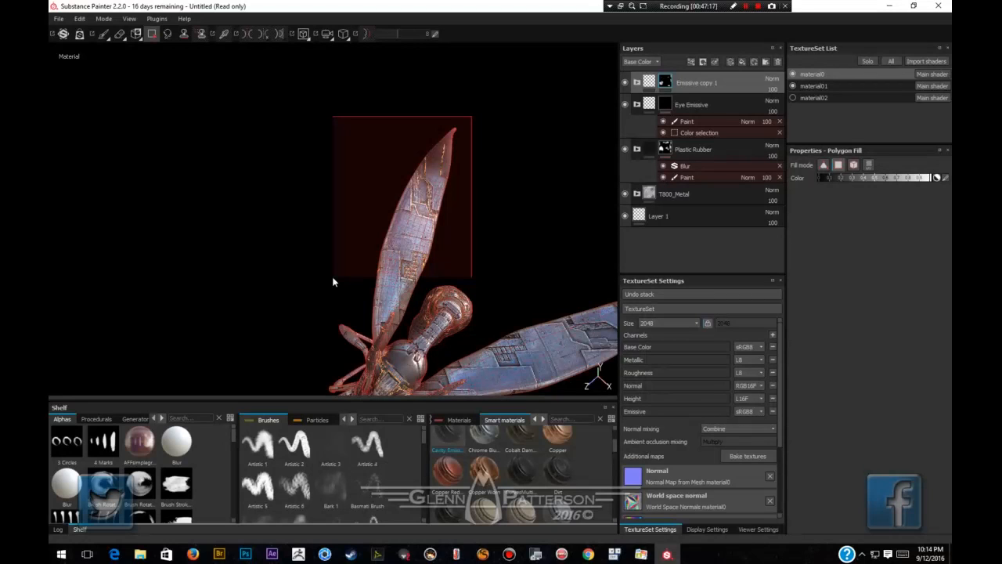
{"action": "left_click_drag", "start_coordinate": [326, 287], "coordinate": [326, 286]}
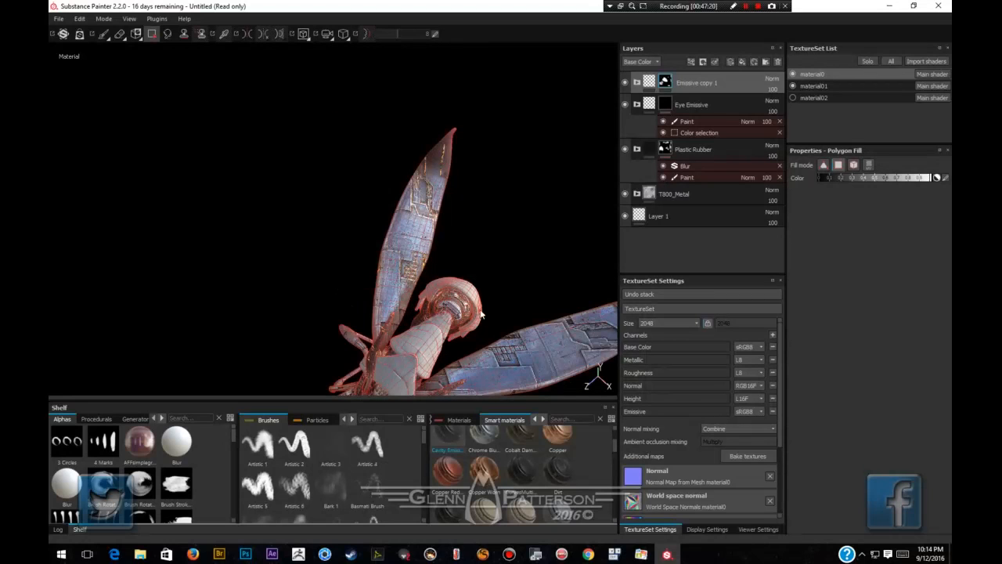
Fill the second wing and the undersides of the wings with white in the Emissive copy 1 mask.
{"action": "left_click_drag", "start_coordinate": [535, 311], "coordinate": [510, 185], "text": "alt"}
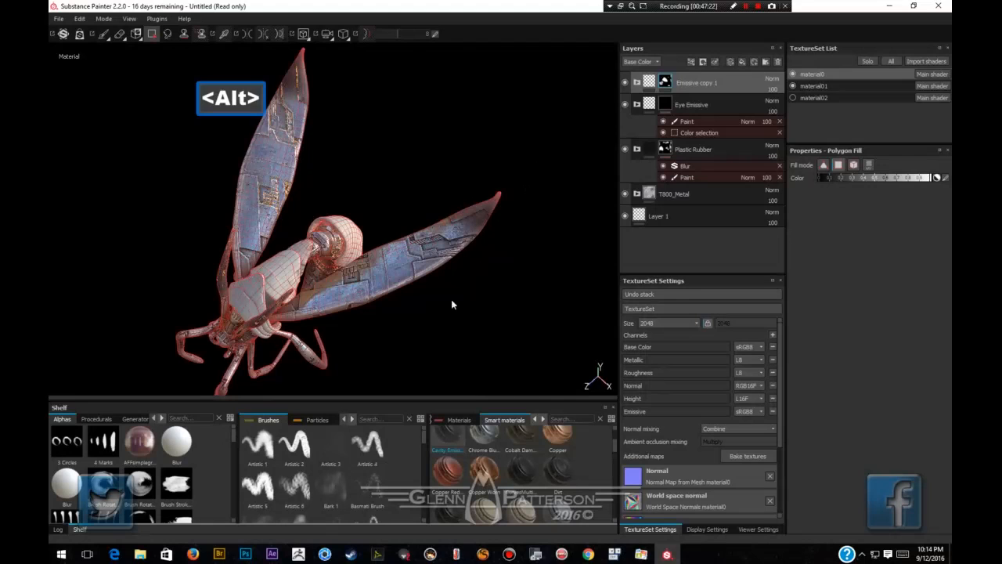
{"action": "left_click_drag", "start_coordinate": [451, 305], "coordinate": [472, 269], "text": "alt"}
{"action": "left_click_drag", "start_coordinate": [512, 148], "coordinate": [353, 325]}
{"action": "left_click_drag", "start_coordinate": [425, 346], "coordinate": [409, 201], "text": "alt"}
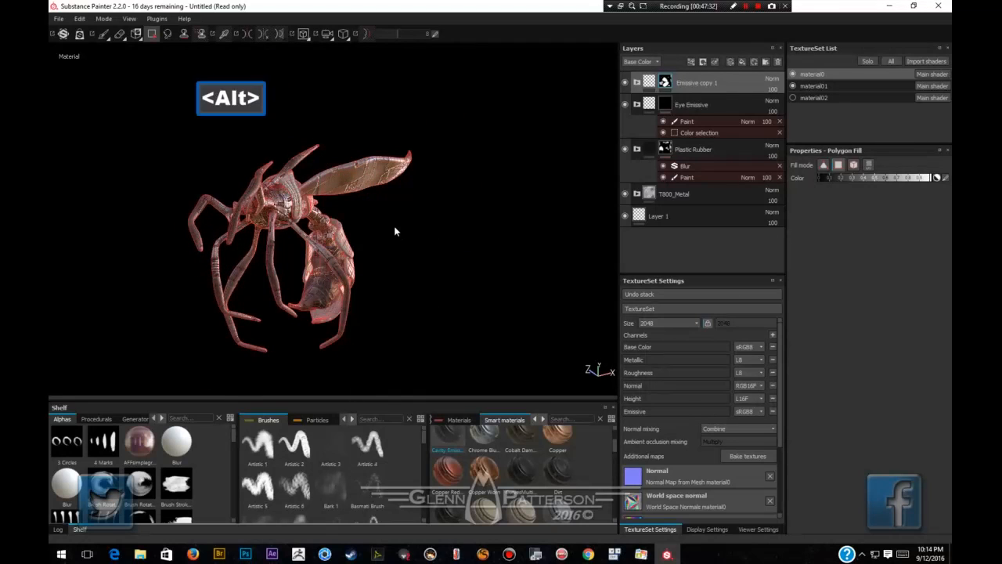
{"action": "left_click_drag", "start_coordinate": [394, 226], "coordinate": [563, 218], "text": "alt"}
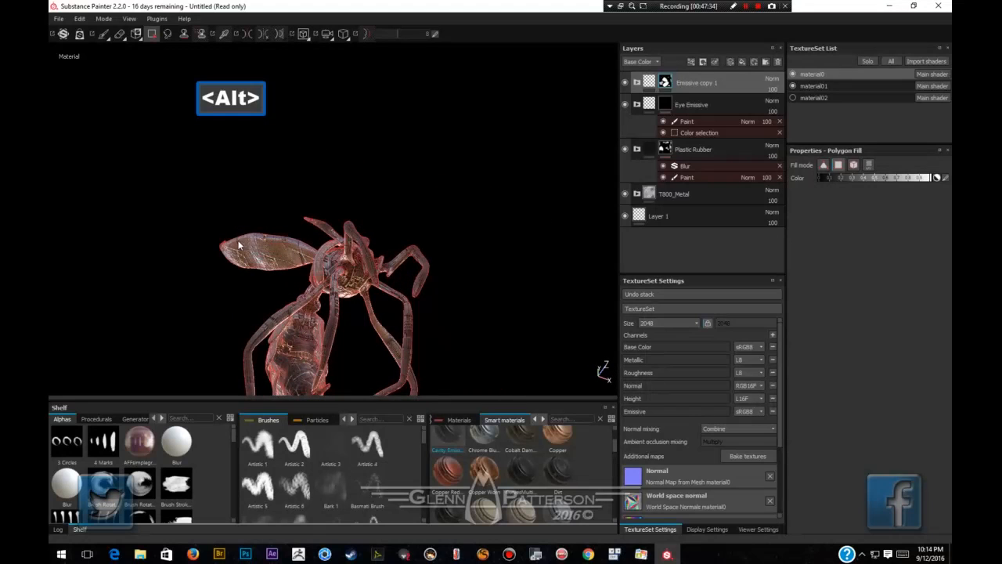
{"action": "left_click_drag", "start_coordinate": [232, 220], "coordinate": [306, 275]}
Switch back to the paint brush and examine the emissive detail on the wings and body.
{"action": "mouse_move", "coordinate": [434, 221]}
{"action": "left_mouse_down", "text": "alt"}
{"action": "mouse_move", "coordinate": [346, 369]}
{"action": "mouse_move", "coordinate": [291, 290]}
{"action": "mouse_move", "coordinate": [49, 83]}
{"action": "left_mouse_up", "text": "alt"}
{"action": "left_click", "coordinate": [101, 34]}
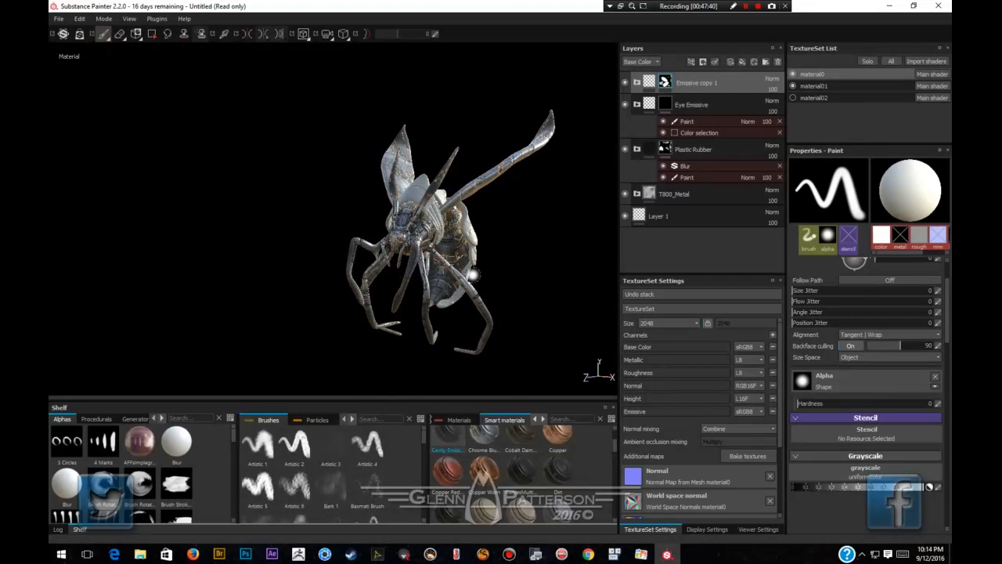
{"action": "scroll", "coordinate": [473, 271], "scroll_direction": "up", "scroll_amount": 4}
{"action": "left_click_drag", "start_coordinate": [391, 257], "coordinate": [386, 288], "text": "alt"}
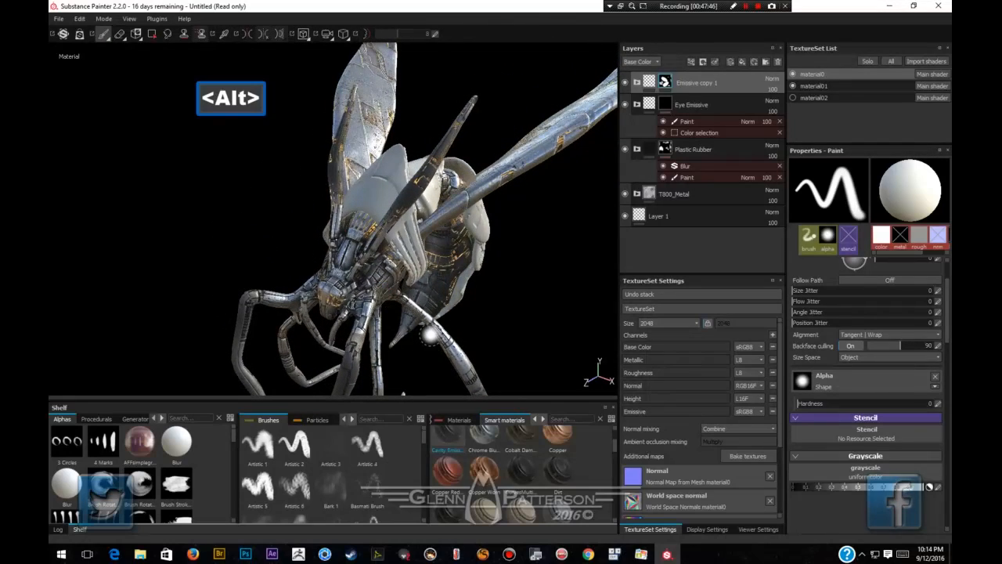
{"action": "mouse_move", "coordinate": [425, 333]}
{"action": "left_mouse_down", "text": "alt"}
{"action": "mouse_move", "coordinate": [398, 249]}
{"action": "mouse_move", "coordinate": [452, 315]}
{"action": "left_mouse_up", "text": "alt"}
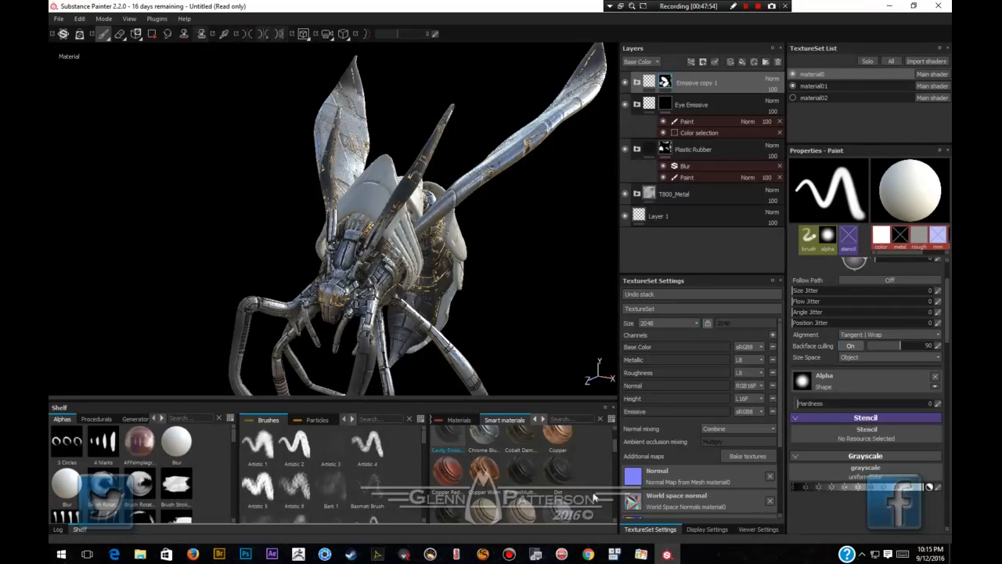
Add the Sunken_Metal smart material above Emissive copy 1 and give it a black mask.
{"action": "scroll", "coordinate": [589, 493], "scroll_direction": "down", "scroll_amount": 4}
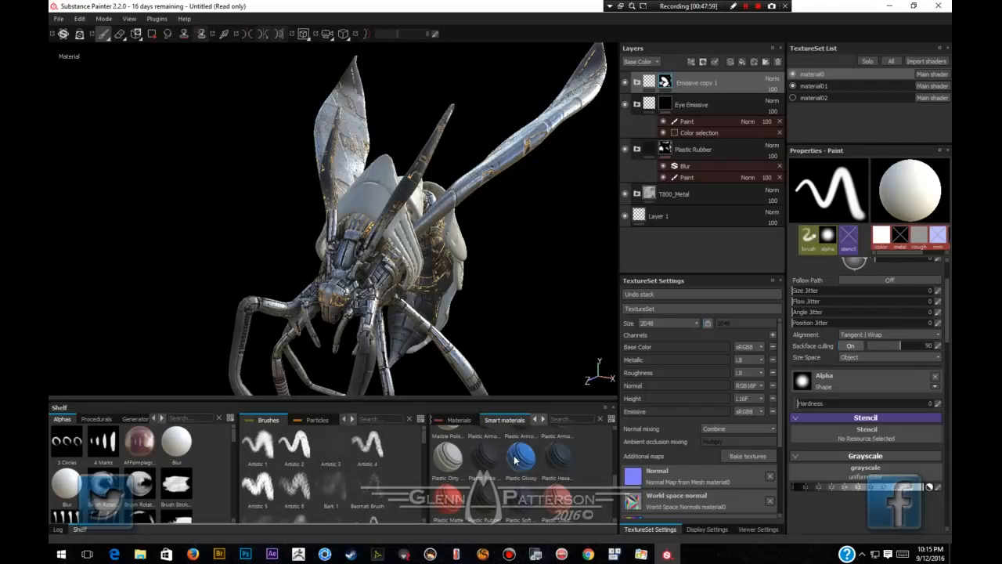
{"action": "mouse_move", "coordinate": [520, 458]}
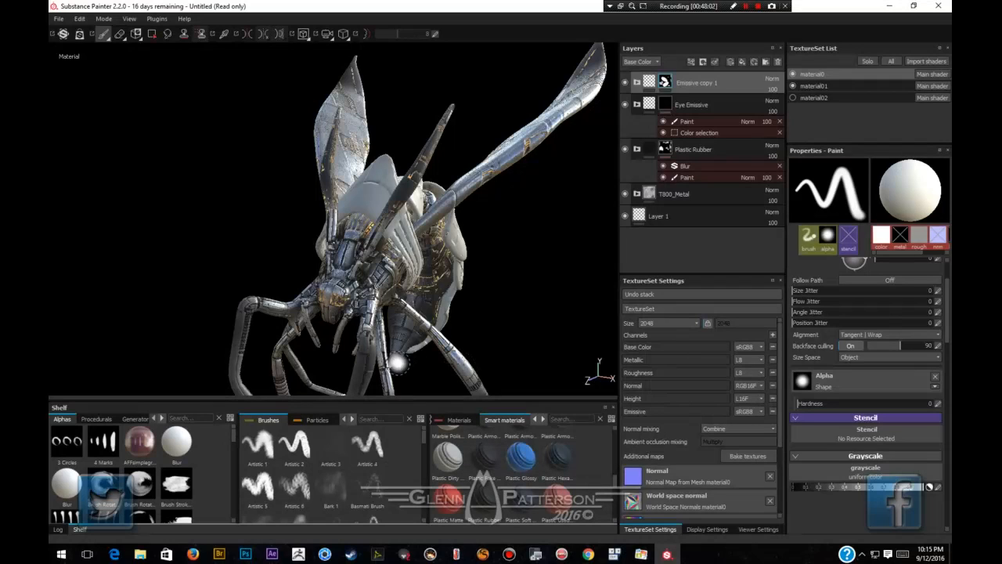
{"action": "scroll", "coordinate": [586, 481], "scroll_direction": "down", "scroll_amount": 5}
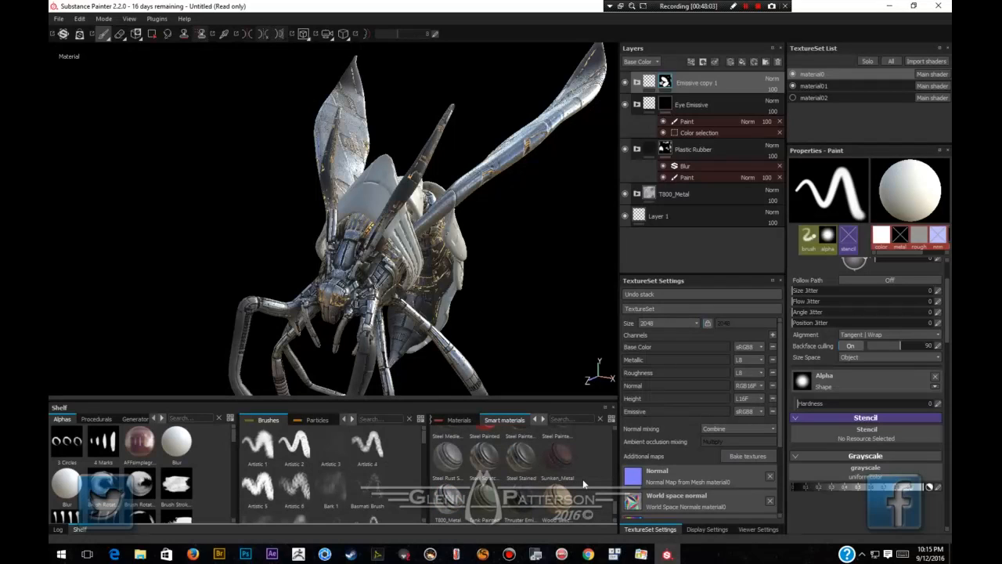
{"action": "mouse_move", "coordinate": [555, 456]}
{"action": "left_click_drag", "start_coordinate": [555, 456], "coordinate": [677, 74]}
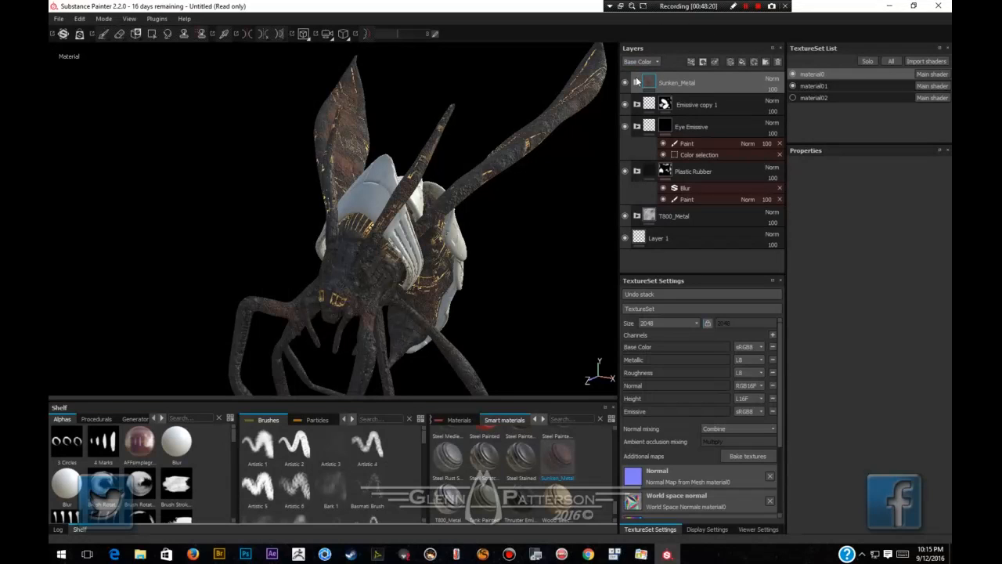
{"action": "right_click", "coordinate": [712, 80]}
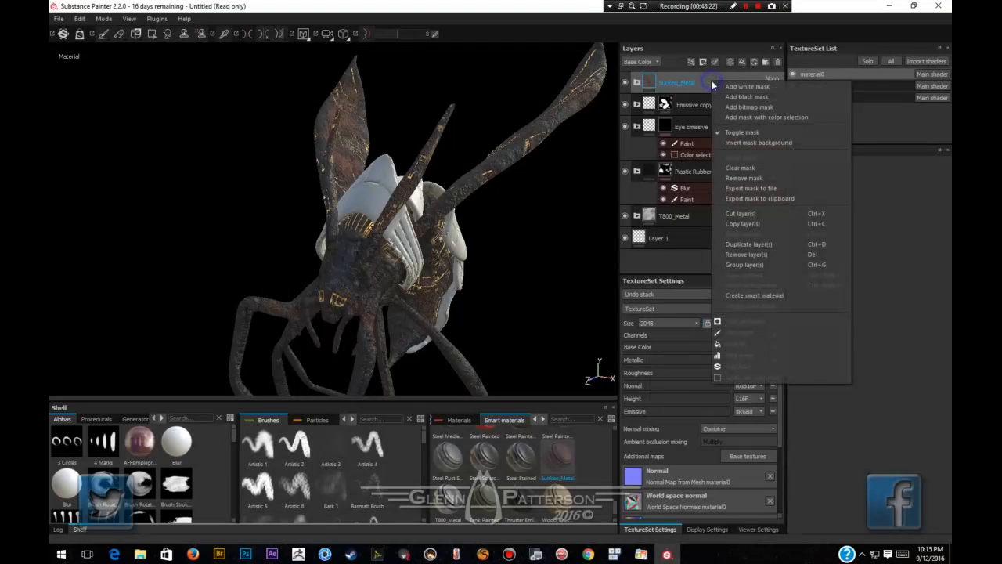
{"action": "left_click", "coordinate": [732, 98]}
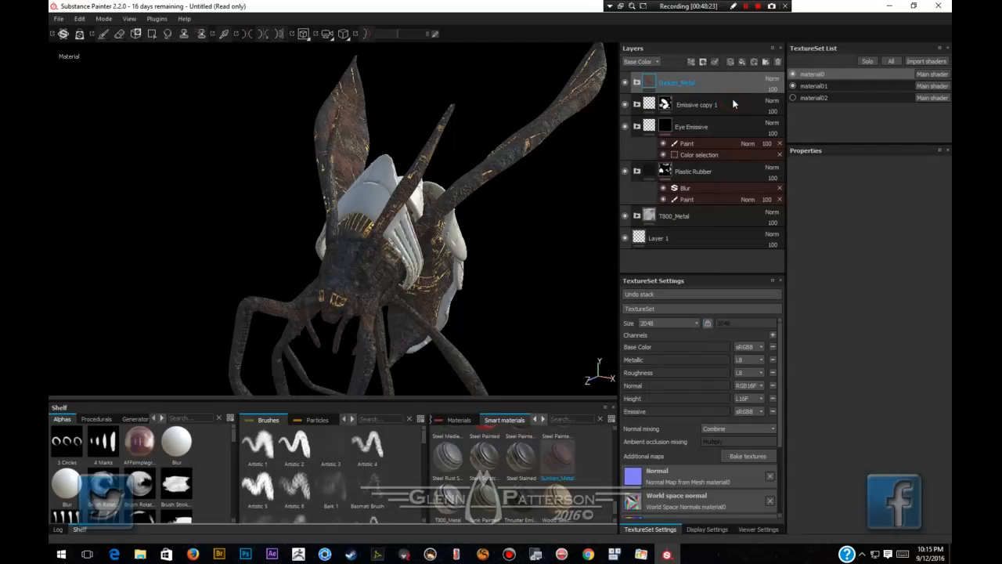
Add an MG Mask Builder generator to the Sunken_Metal layer's mask.
{"action": "right_click", "coordinate": [665, 83]}
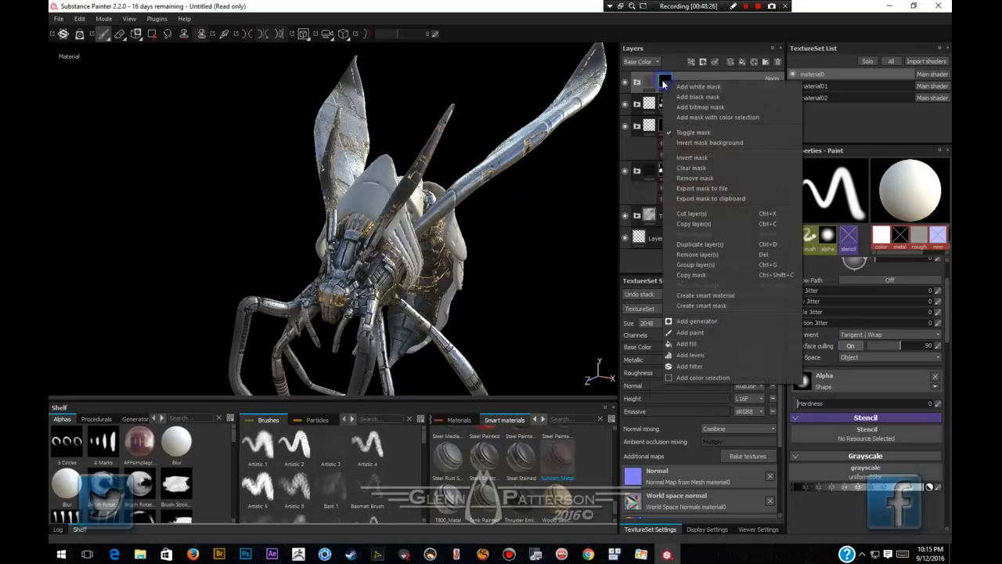
{"action": "left_click", "coordinate": [702, 326]}
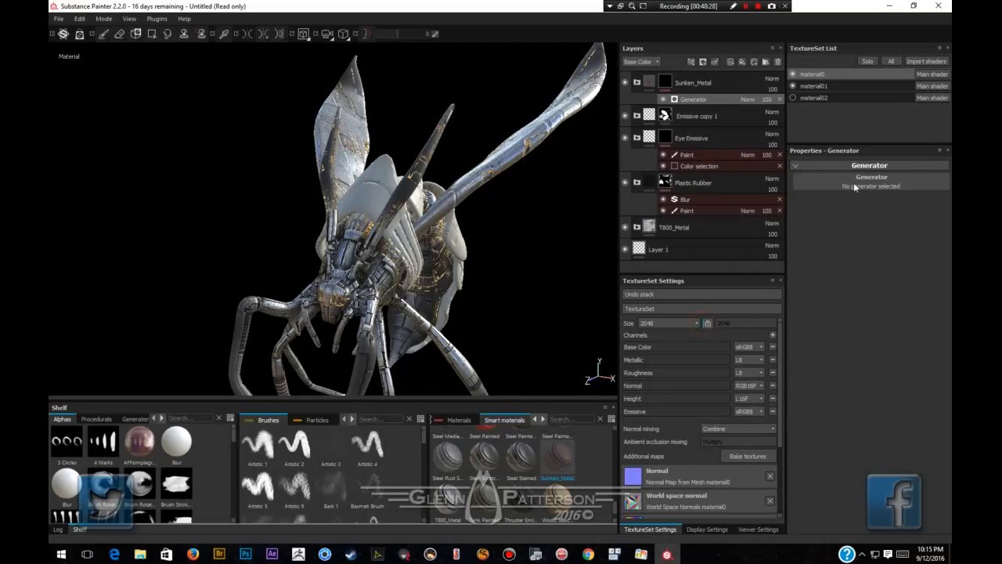
{"action": "left_click", "coordinate": [852, 183]}
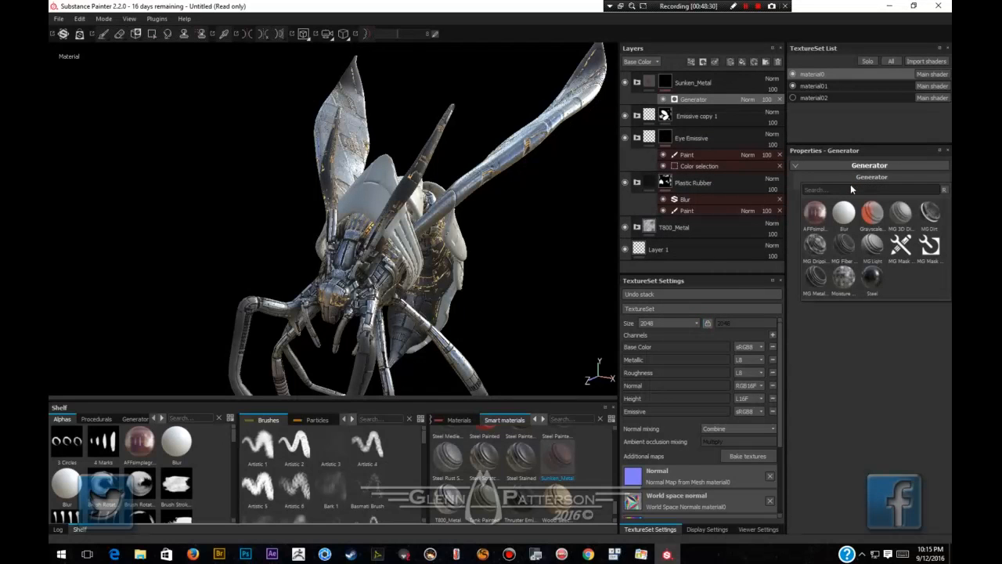
{"action": "left_click", "coordinate": [899, 251]}
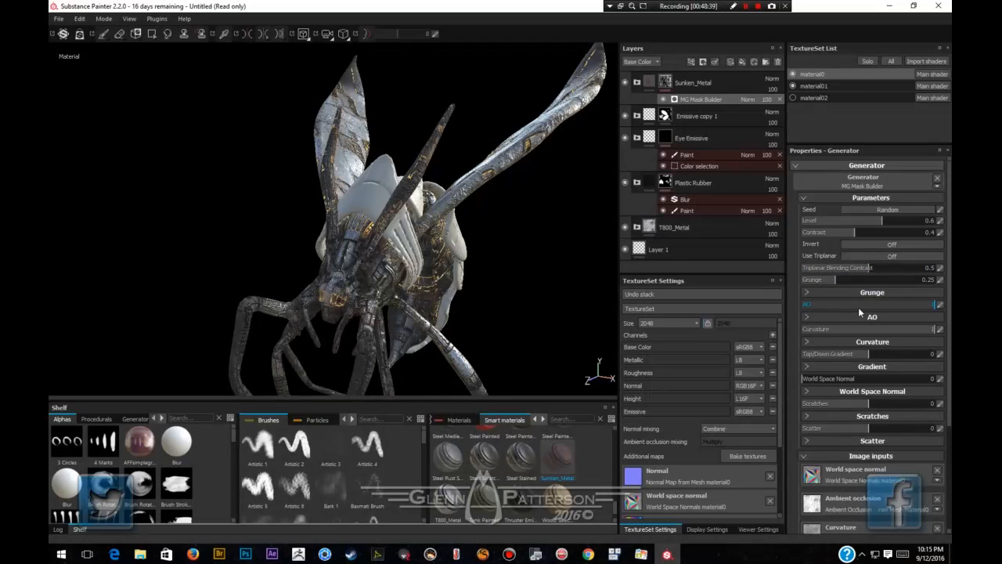
Set the mask generator's Curvature to 0.17 and its AO to 0.24.
{"action": "left_click", "coordinate": [822, 305]}
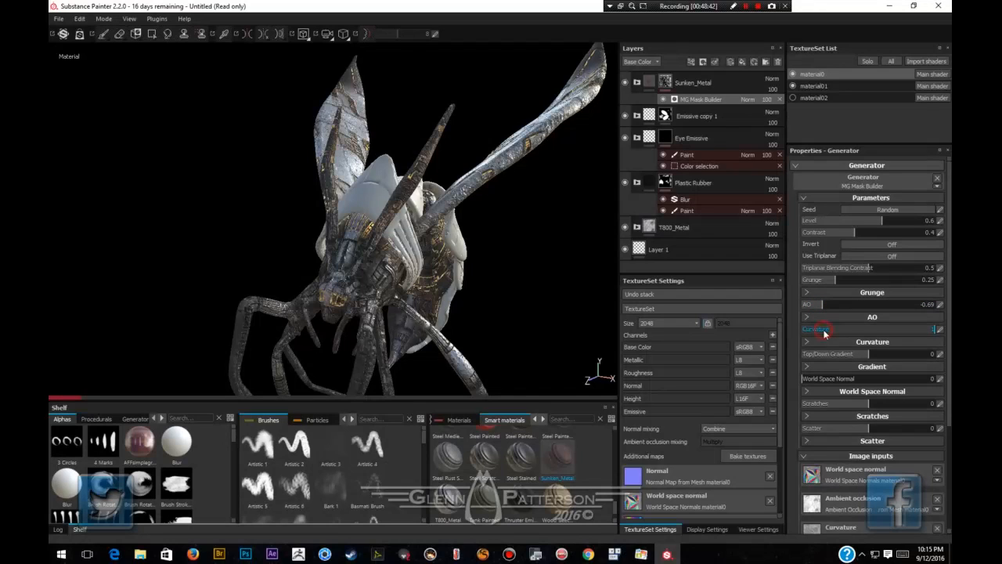
{"action": "left_click", "coordinate": [824, 331]}
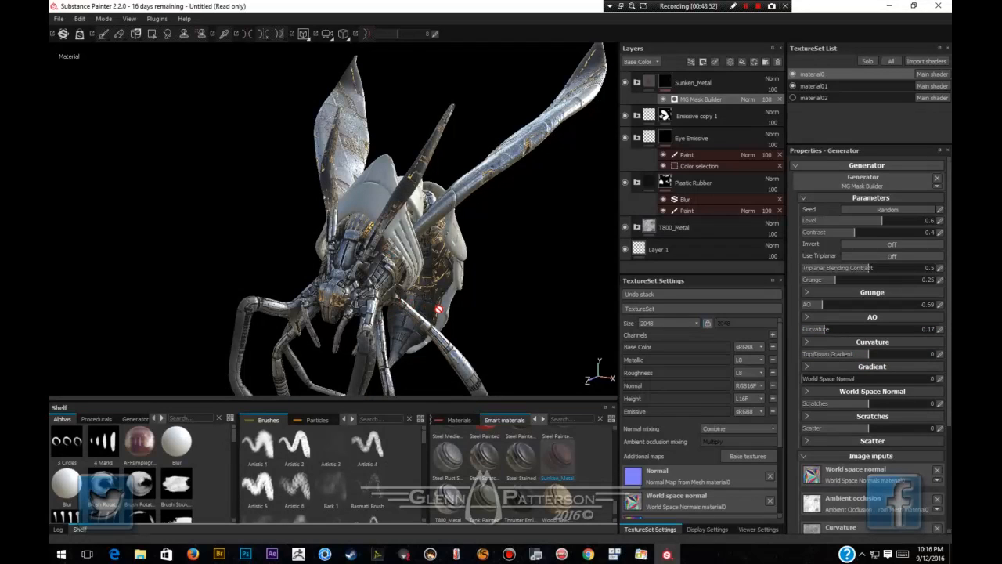
{"action": "left_click", "coordinate": [848, 306]}
{"action": "left_click_drag", "start_coordinate": [848, 306], "coordinate": [885, 307]}
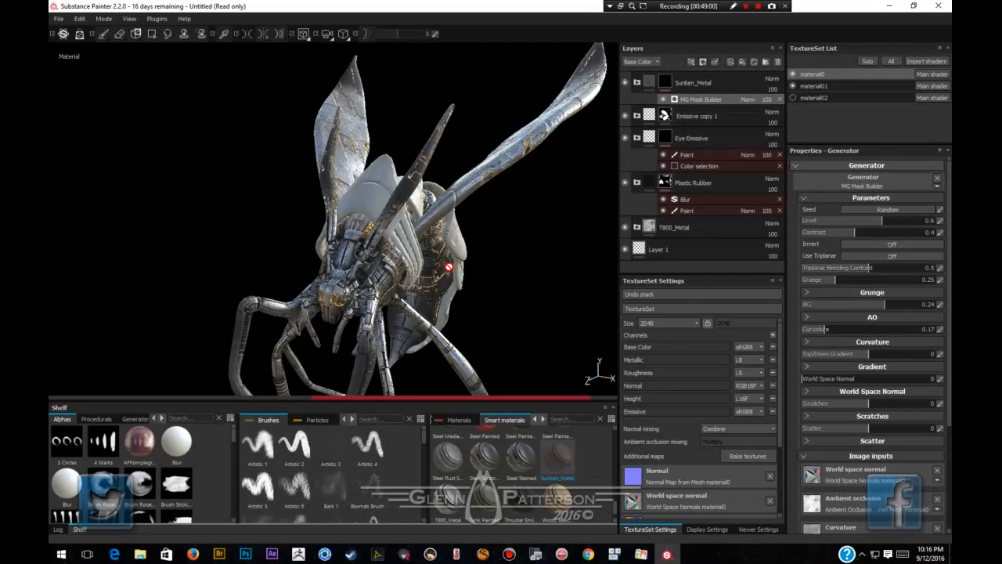
Inspect the Sunken_Metal effect on the head and legs and set the generator's Top/Down Gradient to -0.68.
{"action": "scroll", "coordinate": [434, 265], "scroll_direction": "up", "scroll_amount": 5}
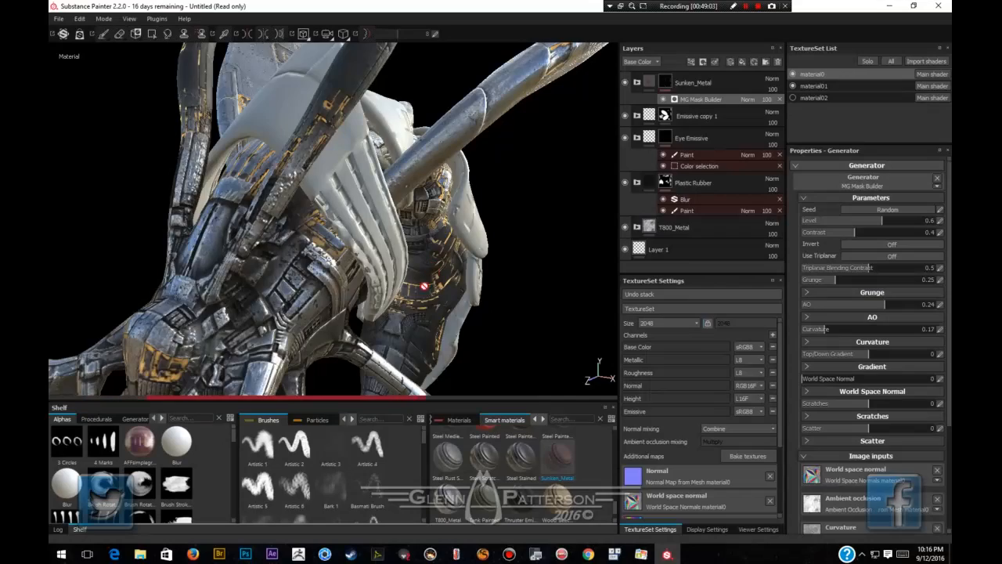
{"action": "left_click_drag", "start_coordinate": [405, 320], "coordinate": [365, 298], "text": "alt"}
{"action": "left_click_drag", "start_coordinate": [257, 264], "coordinate": [372, 280], "text": "alt"}
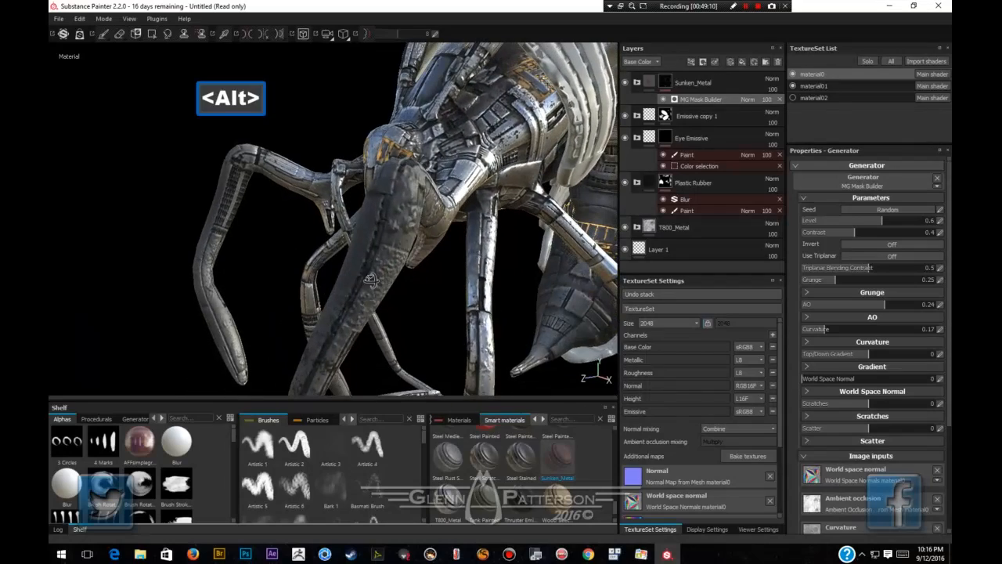
{"action": "scroll", "coordinate": [416, 279], "scroll_direction": "down", "scroll_amount": 1, "text": "alt"}
{"action": "left_click_drag", "start_coordinate": [480, 266], "coordinate": [379, 280], "text": "alt"}
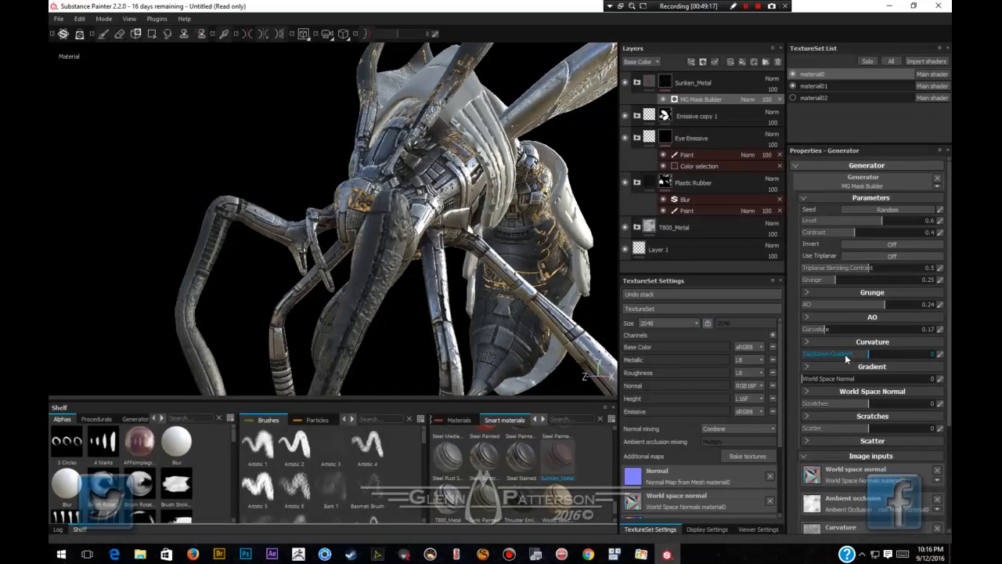
{"action": "left_click_drag", "start_coordinate": [867, 354], "coordinate": [848, 357]}
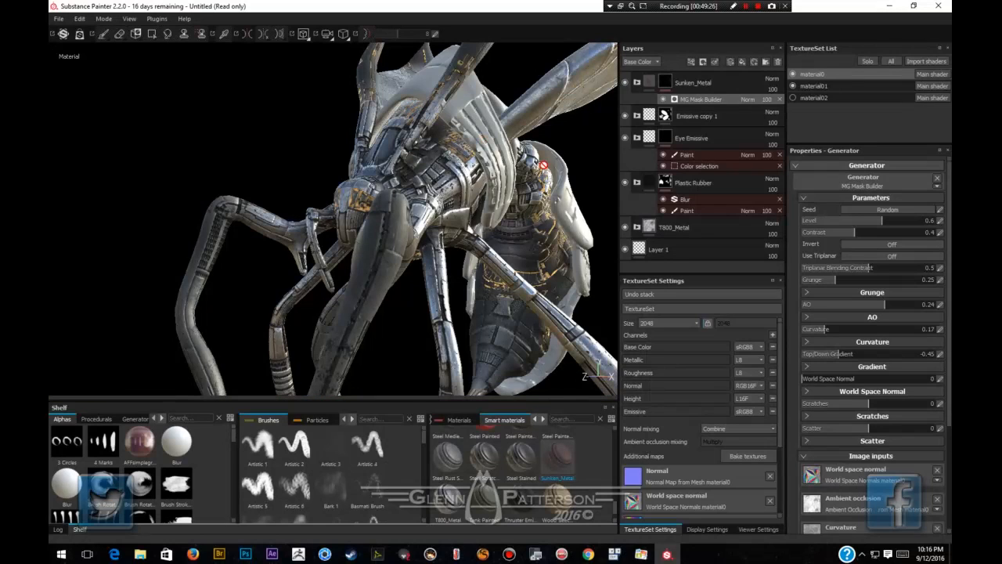
{"action": "left_click", "coordinate": [807, 367]}
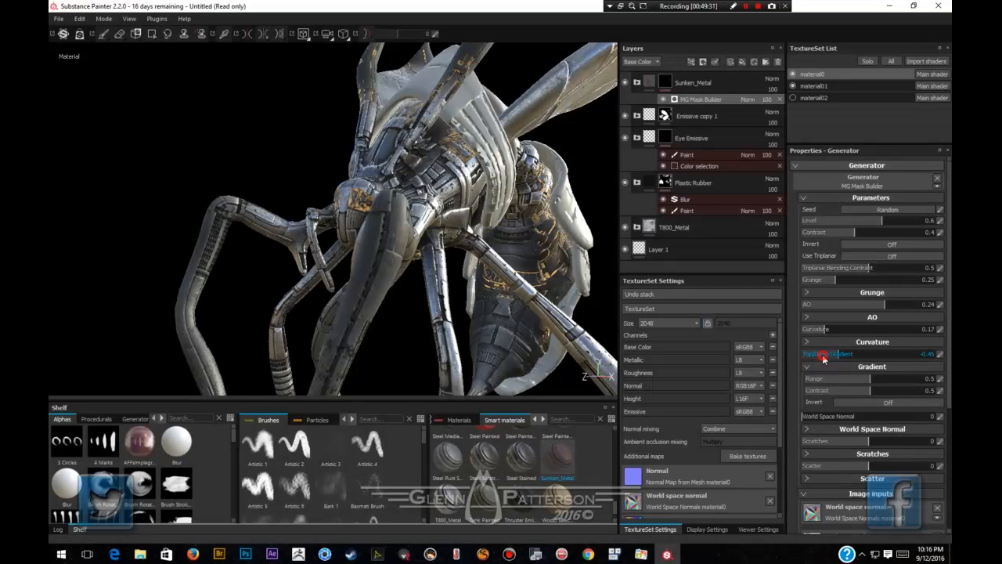
{"action": "left_click", "coordinate": [824, 357]}
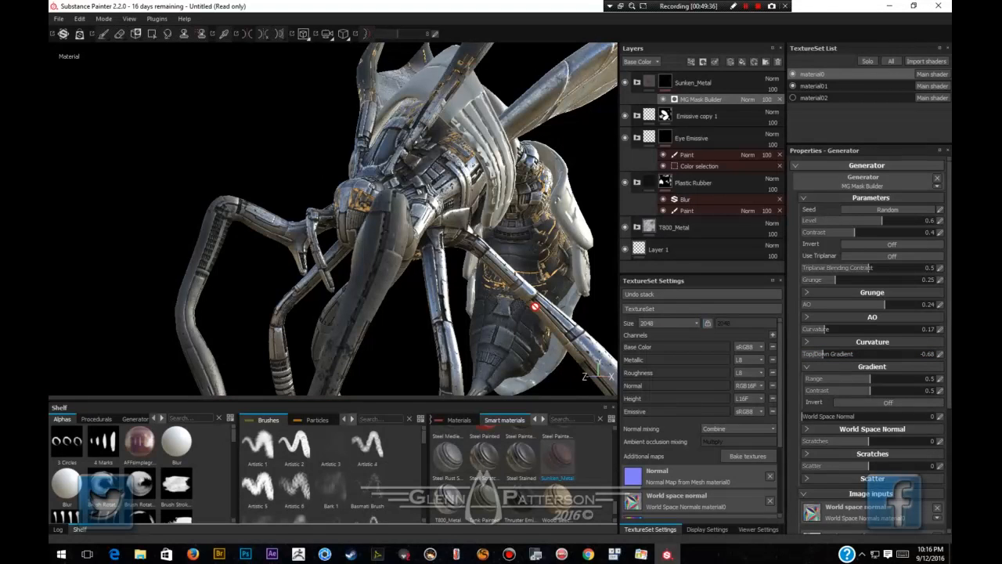
Set the generator's gradient Range to 0.78 and its World Space Normal to 0.7.
{"action": "left_click_drag", "start_coordinate": [509, 317], "coordinate": [451, 208], "text": "alt"}
{"action": "right_click_drag", "start_coordinate": [451, 208], "coordinate": [458, 216], "text": "alt"}
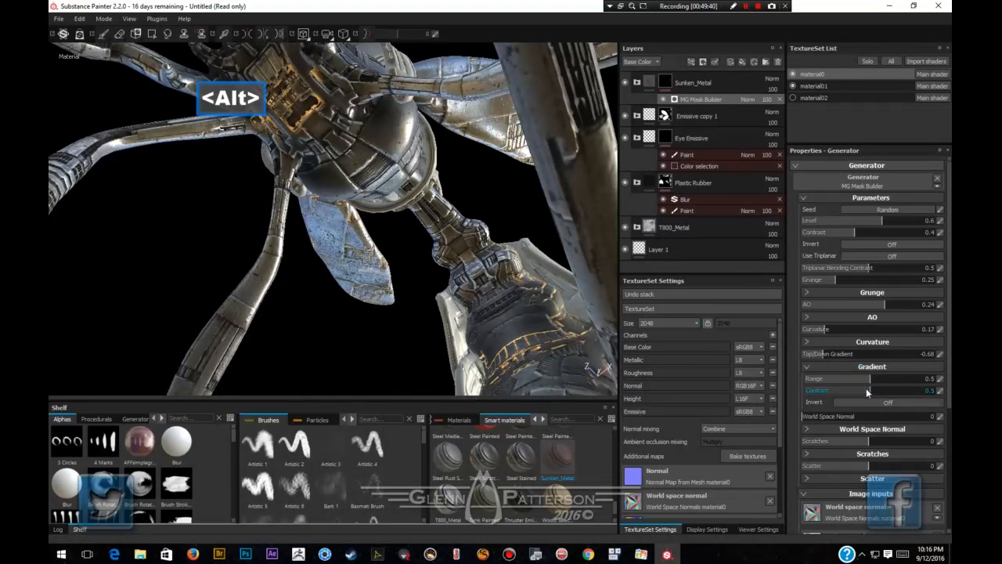
{"action": "left_click_drag", "start_coordinate": [869, 384], "coordinate": [907, 381]}
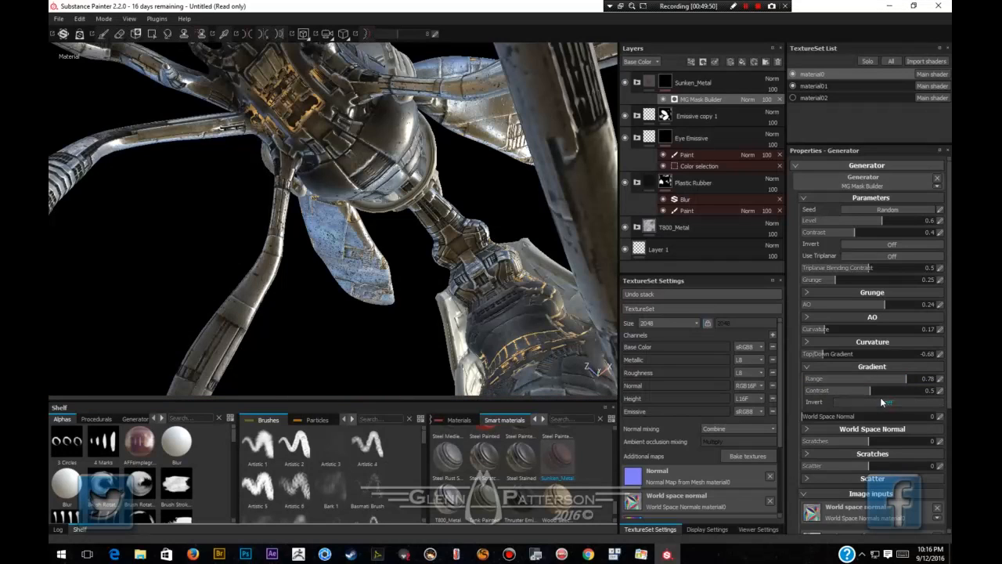
{"action": "left_click", "coordinate": [836, 417]}
{"action": "left_click_drag", "start_coordinate": [836, 422], "coordinate": [896, 423]}
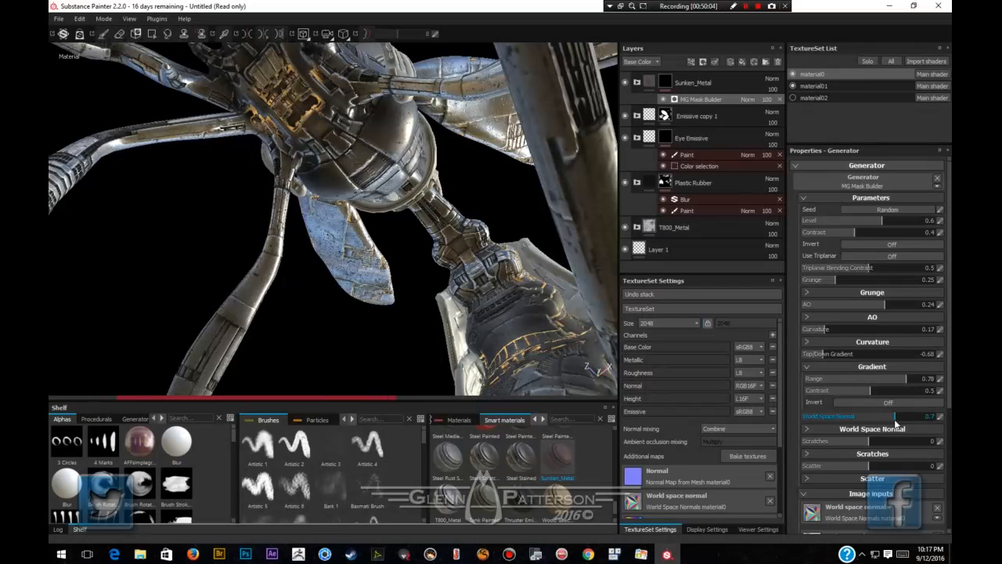
Set the generator's curvature Convex Range to 1, turn Concave Invert on, and check the bug's surface.
{"action": "scroll", "coordinate": [892, 422], "scroll_direction": "down", "scroll_amount": 2}
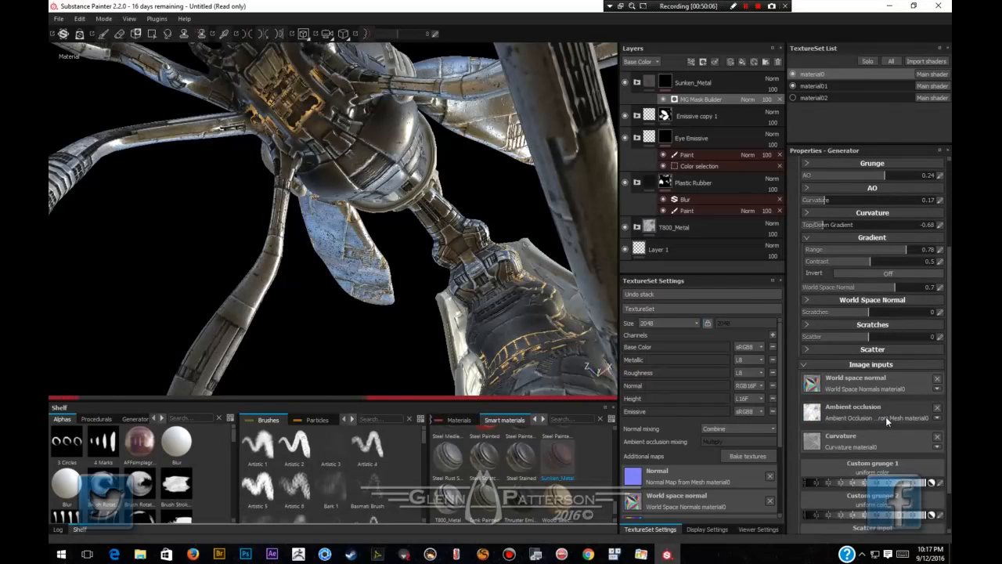
{"action": "scroll", "coordinate": [886, 417], "scroll_direction": "down", "scroll_amount": 2}
{"action": "scroll", "coordinate": [887, 421], "scroll_direction": "up", "scroll_amount": 2}
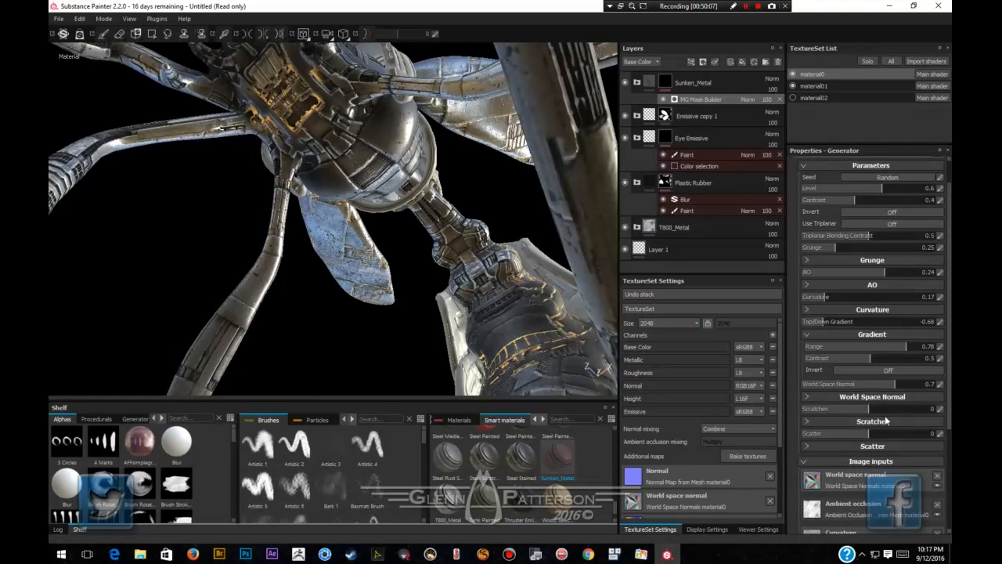
{"action": "left_click", "coordinate": [809, 310]}
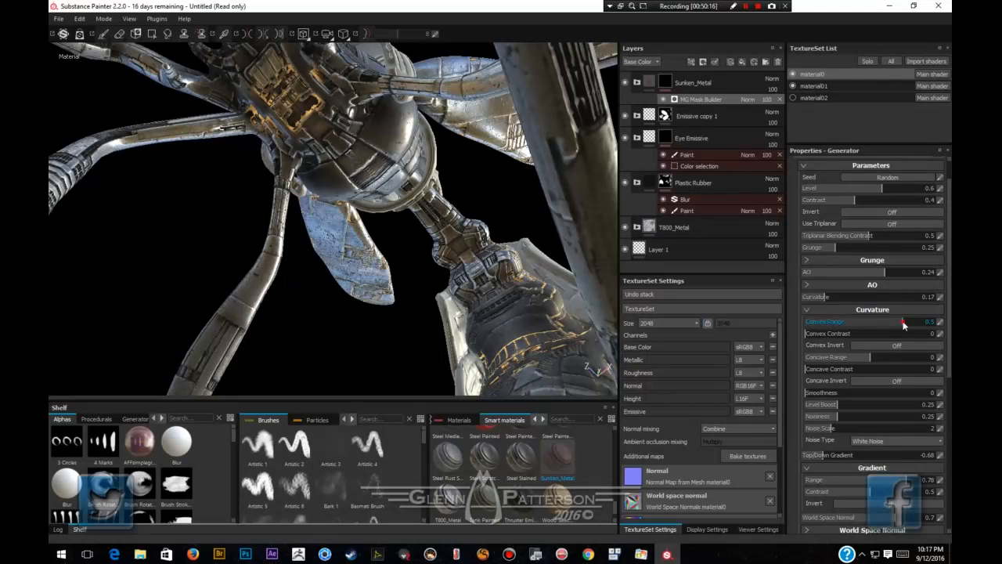
{"action": "left_click_drag", "start_coordinate": [902, 321], "coordinate": [939, 322]}
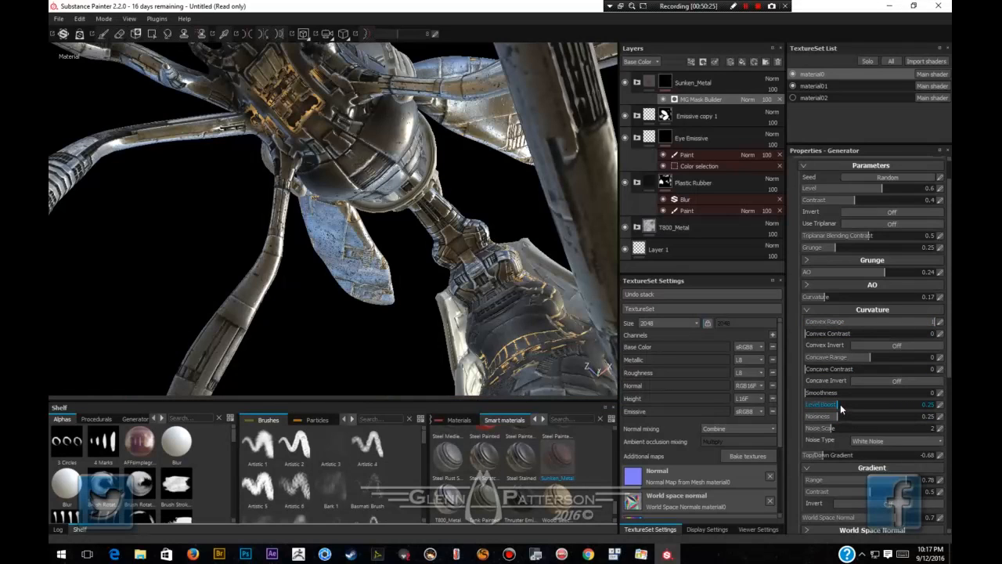
{"action": "left_click", "coordinate": [879, 381]}
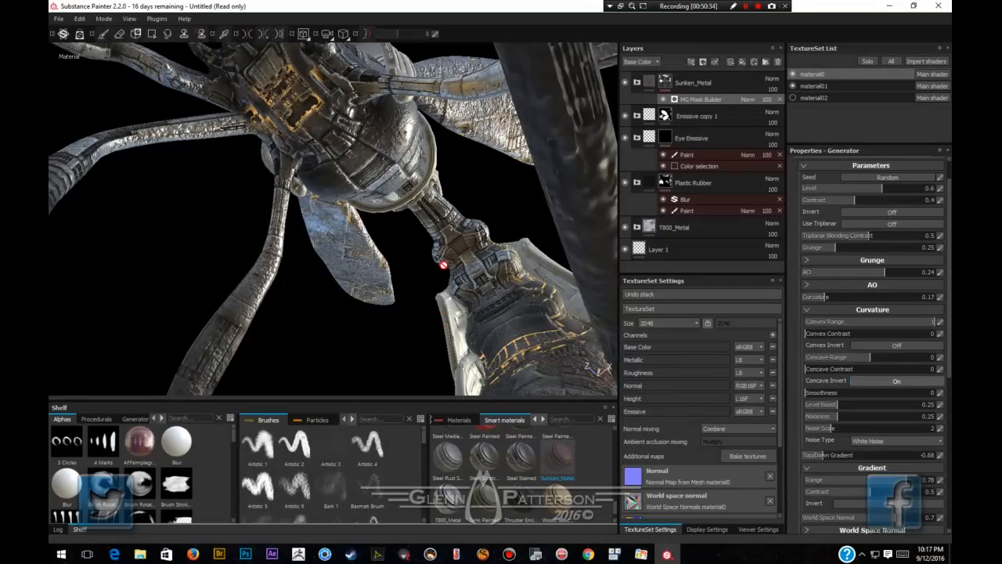
{"action": "left_click_drag", "start_coordinate": [444, 256], "coordinate": [420, 269], "text": "alt"}
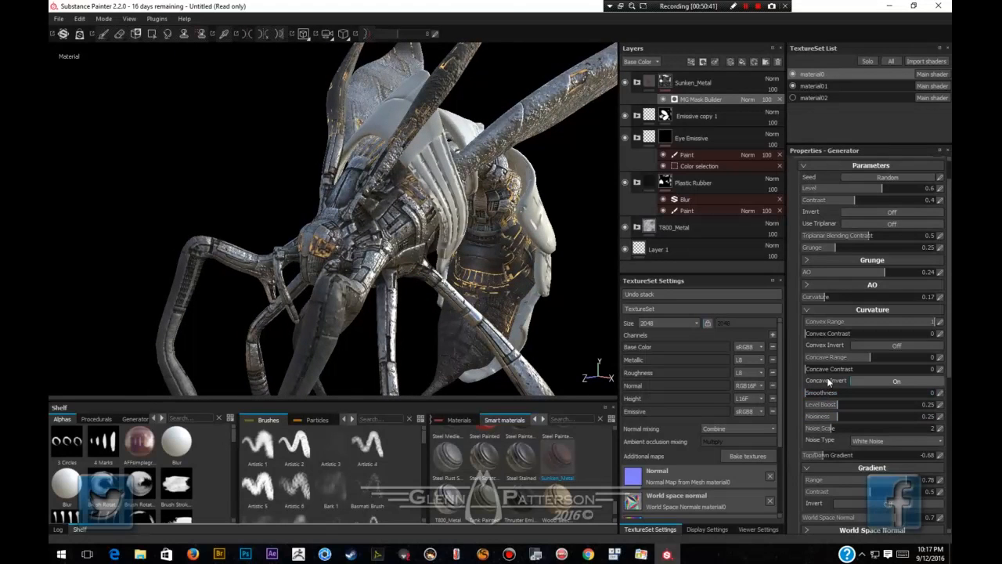
Adjust the generator's curvature settings to Convex Range -0.29, Curvature 0.04 and Smoothness 13.68, with Concave Invert off.
{"action": "left_click", "coordinate": [851, 323]}
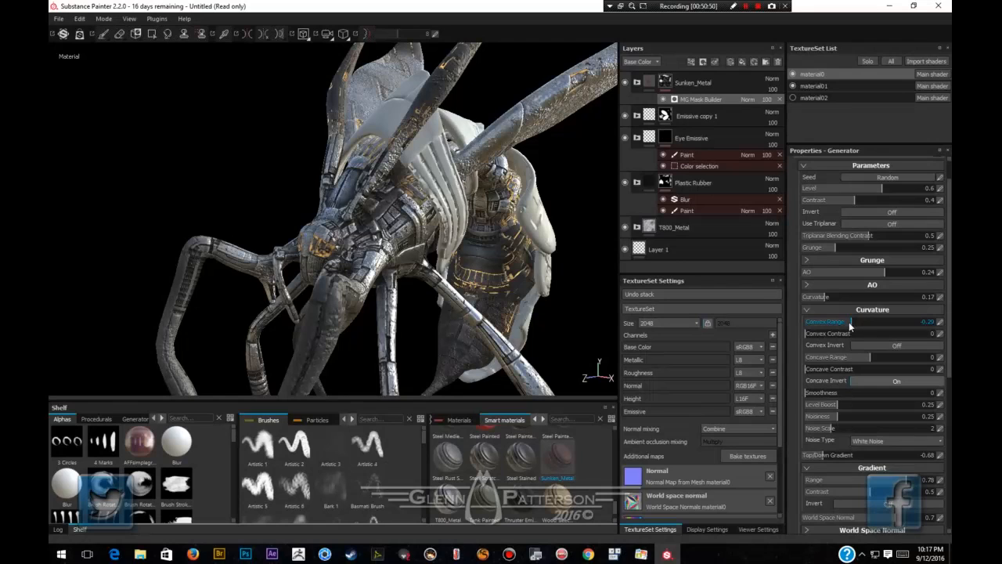
{"action": "left_click_drag", "start_coordinate": [813, 298], "coordinate": [808, 296]}
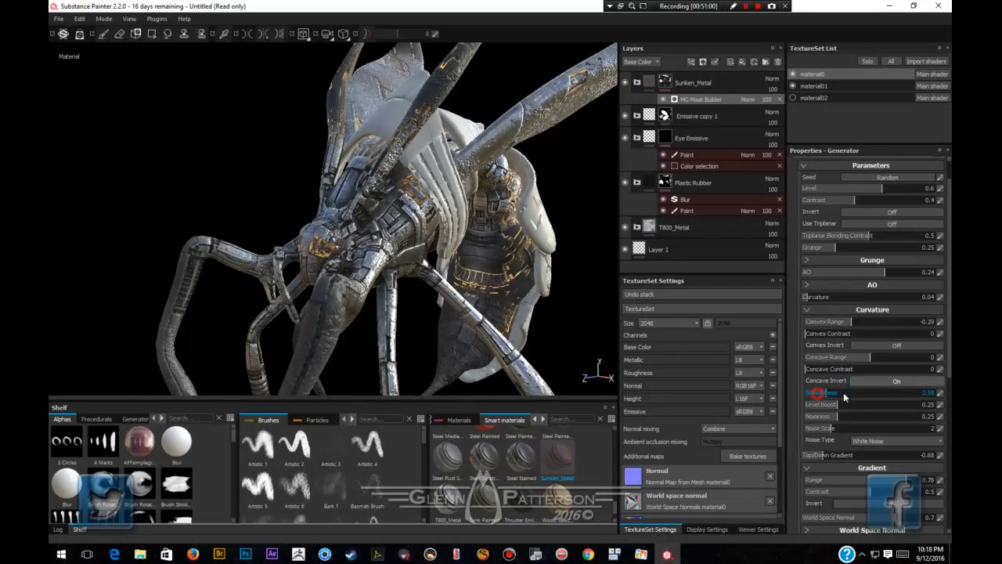
{"action": "left_click_drag", "start_coordinate": [843, 393], "coordinate": [915, 394]}
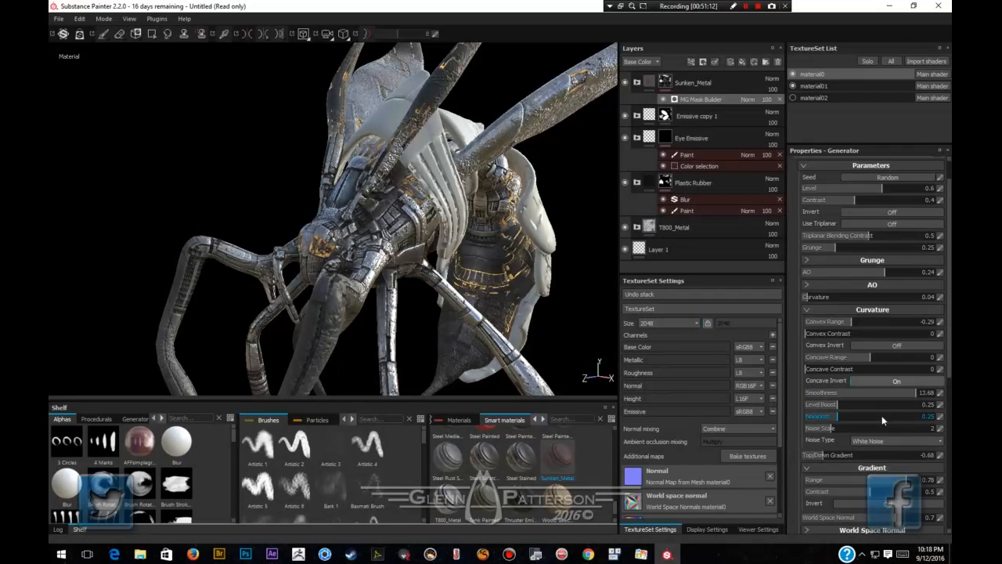
{"action": "left_click", "coordinate": [886, 381]}
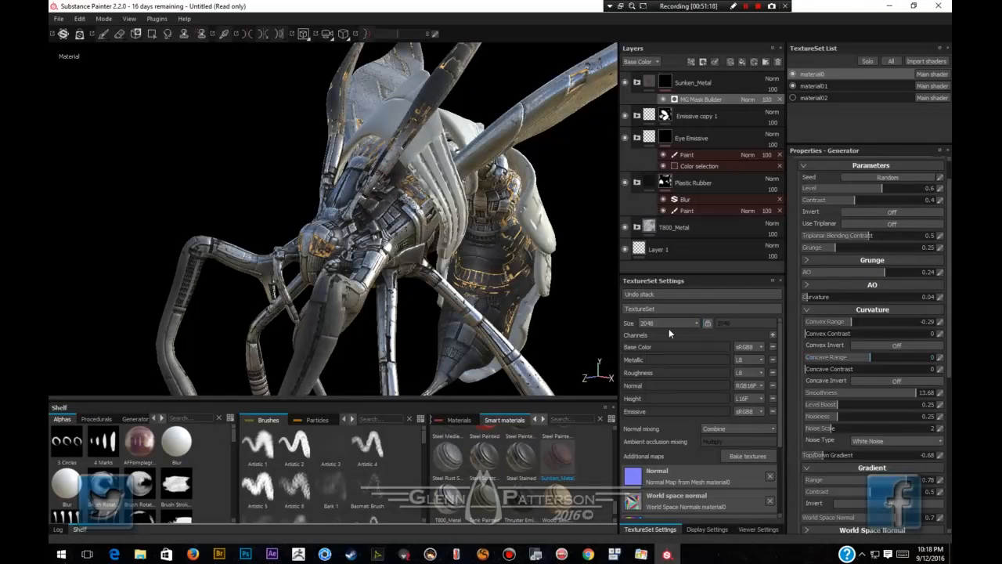
Adjust the generator's ambient occlusion settings to Range 0.79, Noisiness 0.4 and AO 0.61.
{"action": "left_click", "coordinate": [809, 287]}
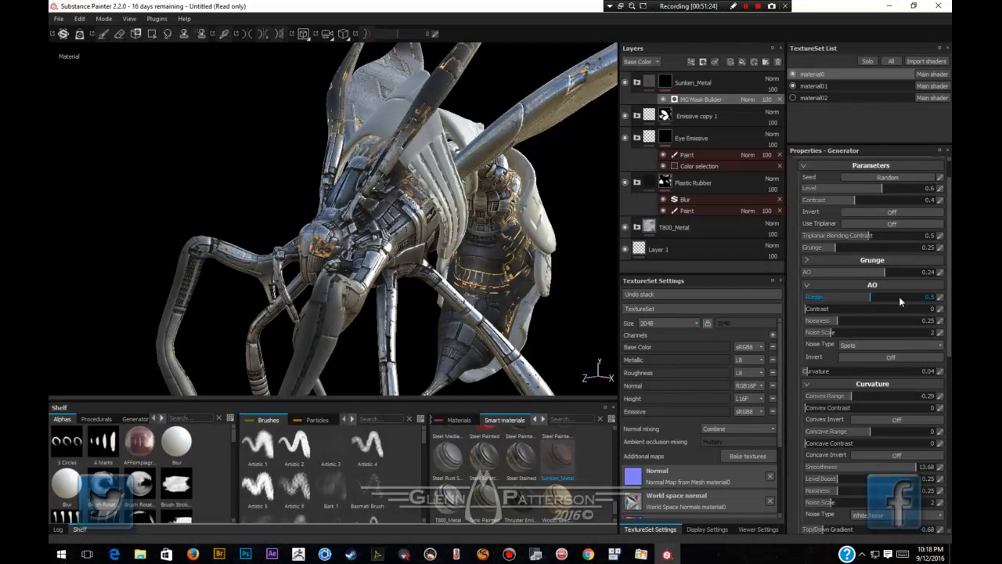
{"action": "left_click", "coordinate": [908, 299]}
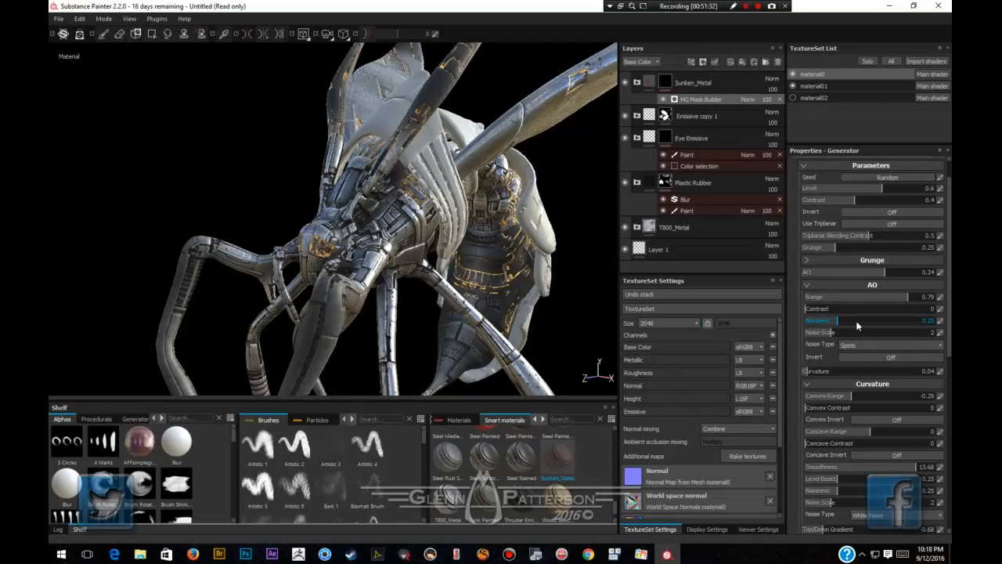
{"action": "left_click", "coordinate": [857, 322]}
{"action": "left_click", "coordinate": [908, 272]}
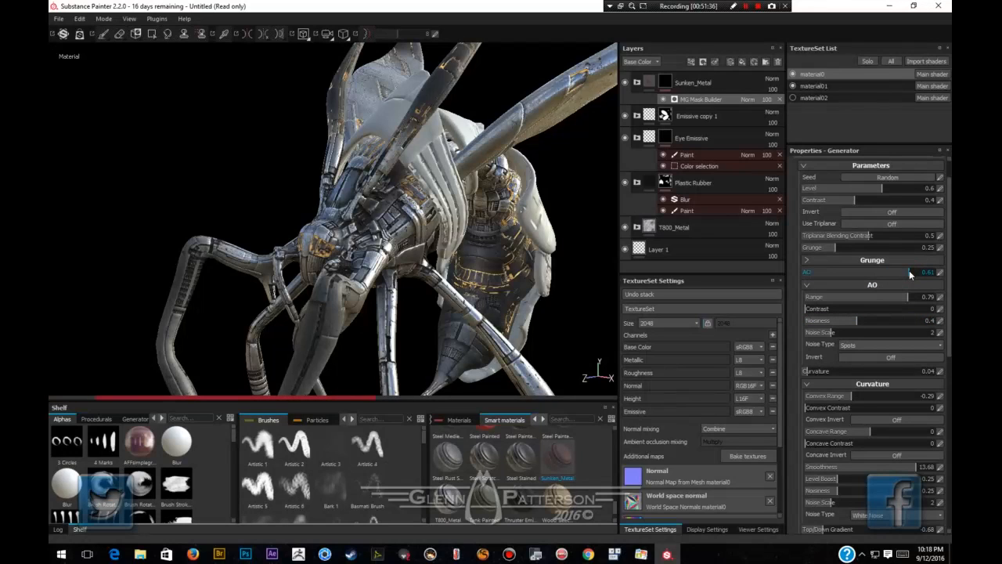
Turn on Use Triplanar for the Sunken_Metal mask generator and set its Curvature to 0.34.
{"action": "left_click", "coordinate": [890, 224]}
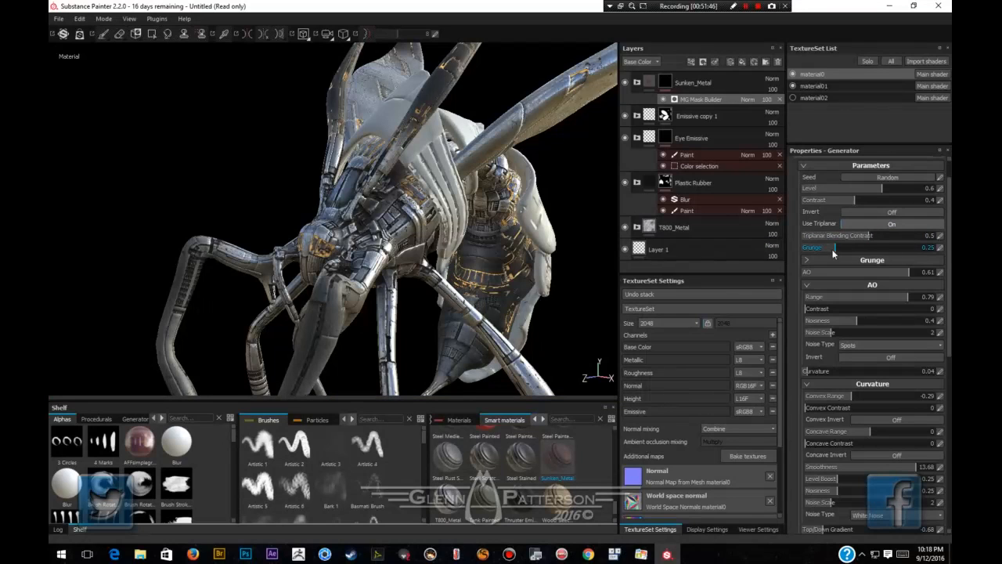
{"action": "left_click", "coordinate": [831, 371]}
{"action": "left_click_drag", "start_coordinate": [830, 370], "coordinate": [842, 372]}
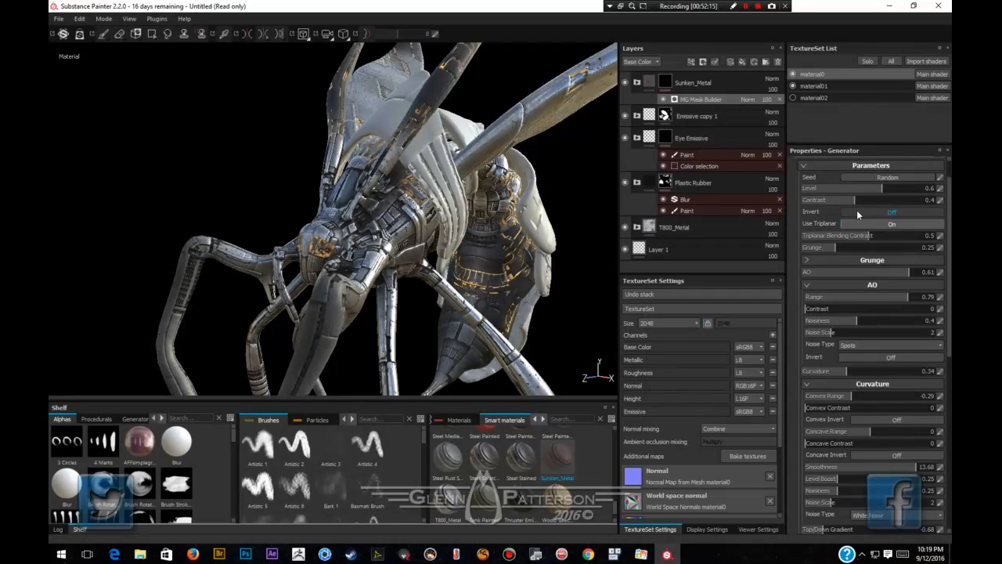
Set the generator's Level to 0.9 and compare the bug with the Sunken_Metal layer hidden and shown.
{"action": "left_click_drag", "start_coordinate": [902, 221], "coordinate": [920, 221]}
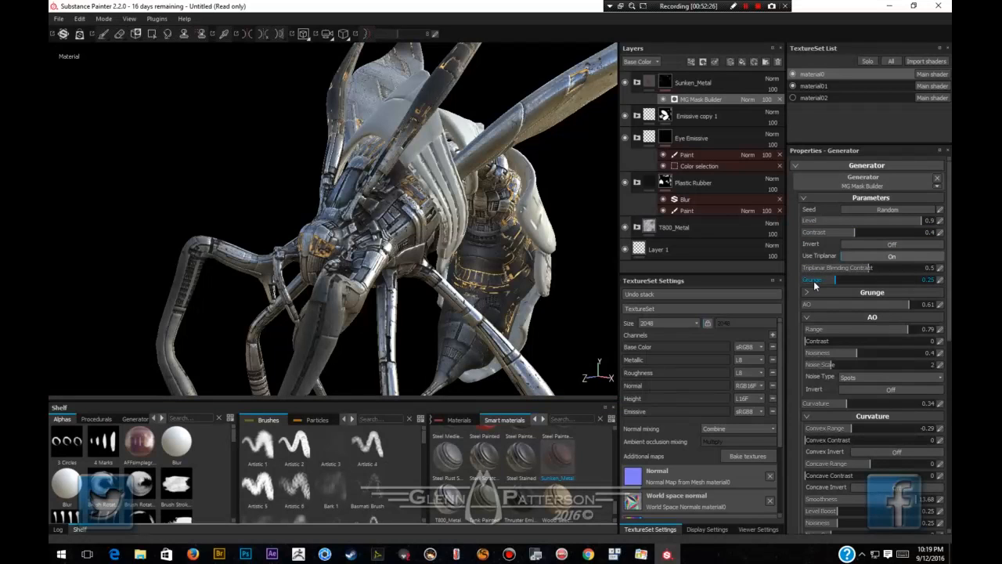
{"action": "left_click", "coordinate": [625, 82]}
{"action": "left_click", "coordinate": [625, 84]}
{"action": "left_click", "coordinate": [624, 84]}
{"action": "key", "text": "alt"}
{"action": "left_click_drag", "start_coordinate": [486, 345], "coordinate": [373, 227], "text": "alt"}
{"action": "left_click_drag", "start_coordinate": [501, 319], "coordinate": [403, 246], "text": "alt"}
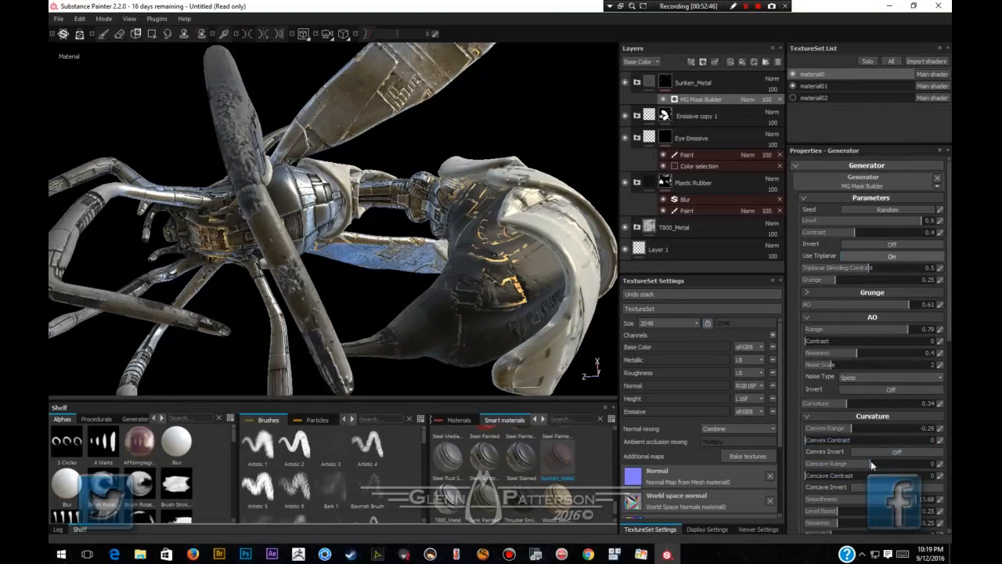
Set the generator's Top/Down Gradient to -0.19 and check the effect around the bug's body.
{"action": "scroll", "coordinate": [857, 430], "scroll_direction": "down", "scroll_amount": 1}
{"action": "scroll", "coordinate": [858, 430], "scroll_direction": "down", "scroll_amount": 3}
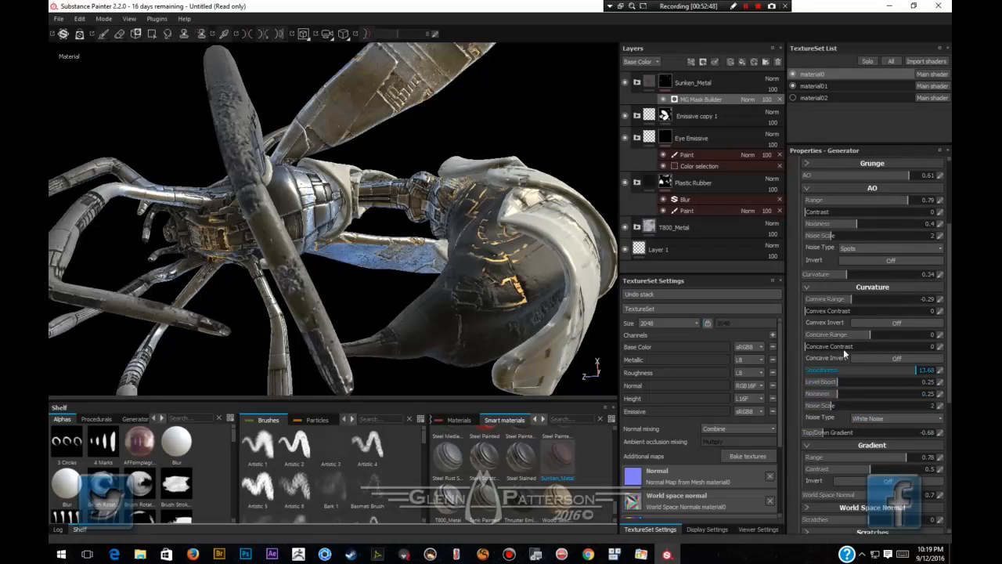
{"action": "left_click", "coordinate": [838, 432]}
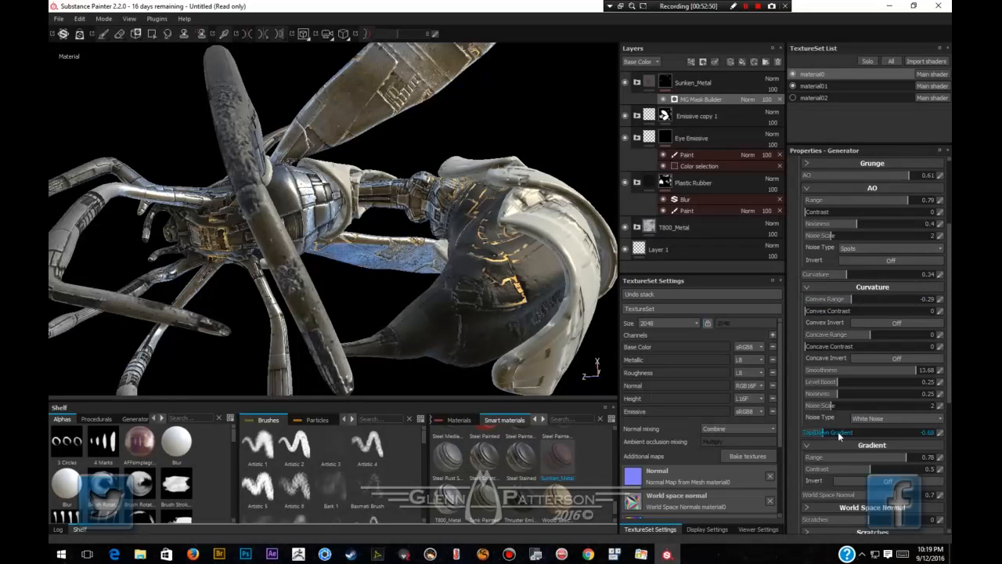
{"action": "left_click_drag", "start_coordinate": [863, 435], "coordinate": [886, 435]}
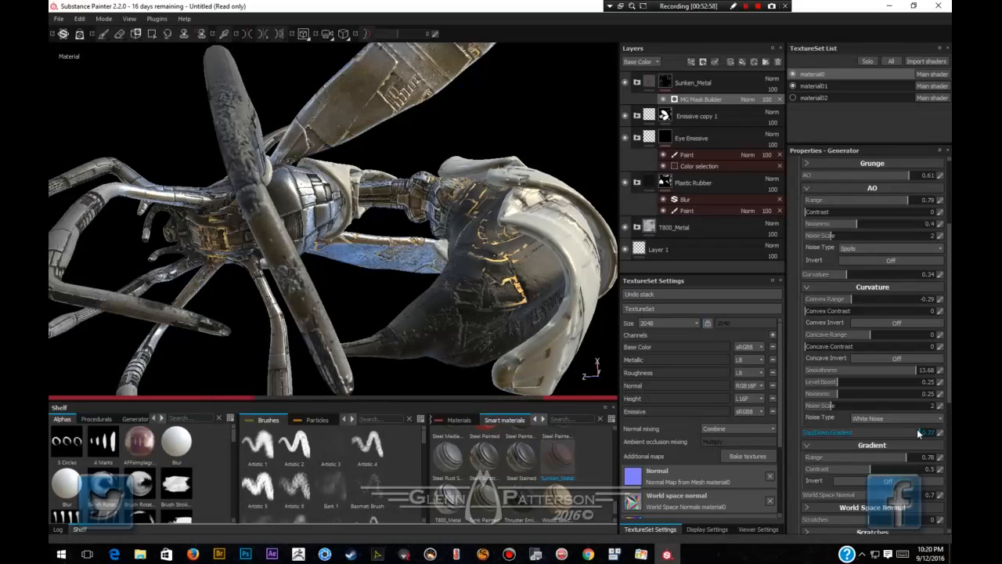
{"action": "left_click", "coordinate": [868, 436]}
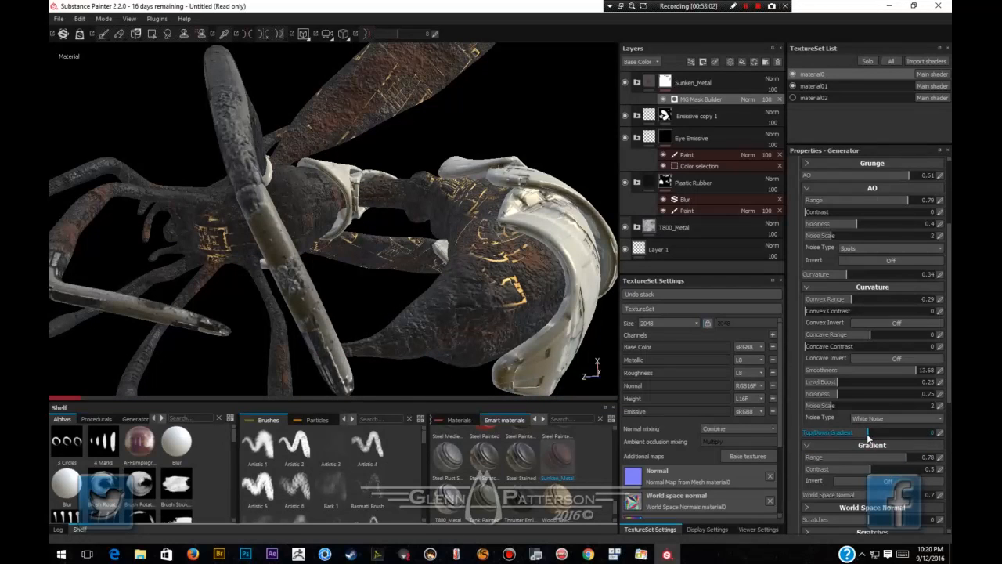
{"action": "left_click_drag", "start_coordinate": [868, 436], "coordinate": [856, 439]}
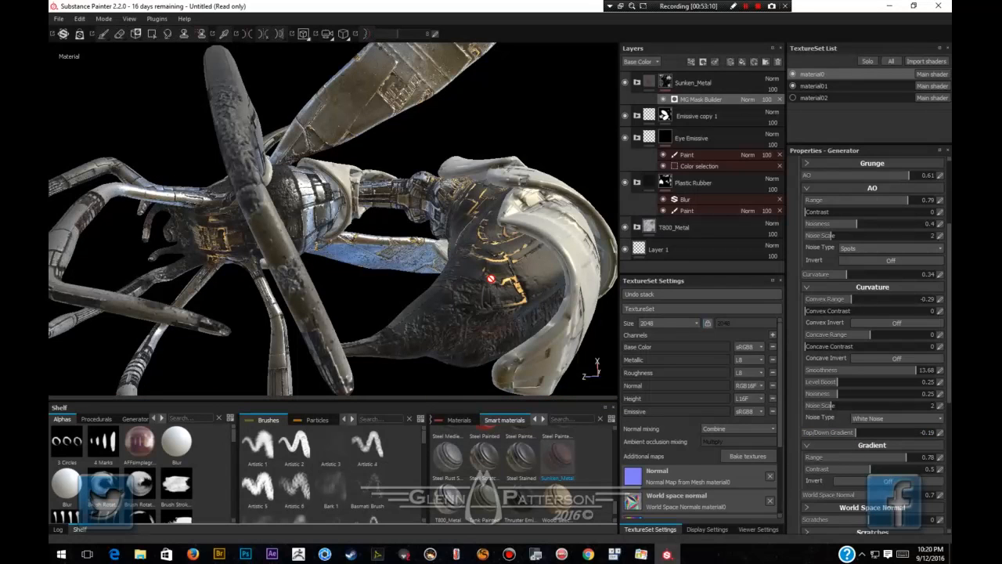
{"action": "left_click_drag", "start_coordinate": [363, 234], "coordinate": [312, 319], "text": "alt"}
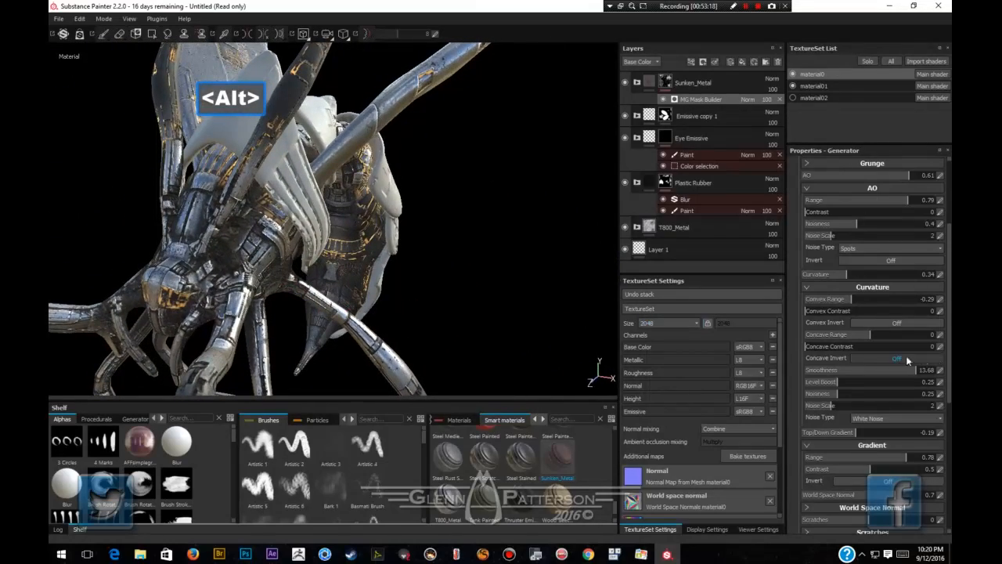
Set the Range in the generator's Gradient section to 0.49.
{"action": "scroll", "coordinate": [875, 331], "scroll_direction": "up", "scroll_amount": 2}
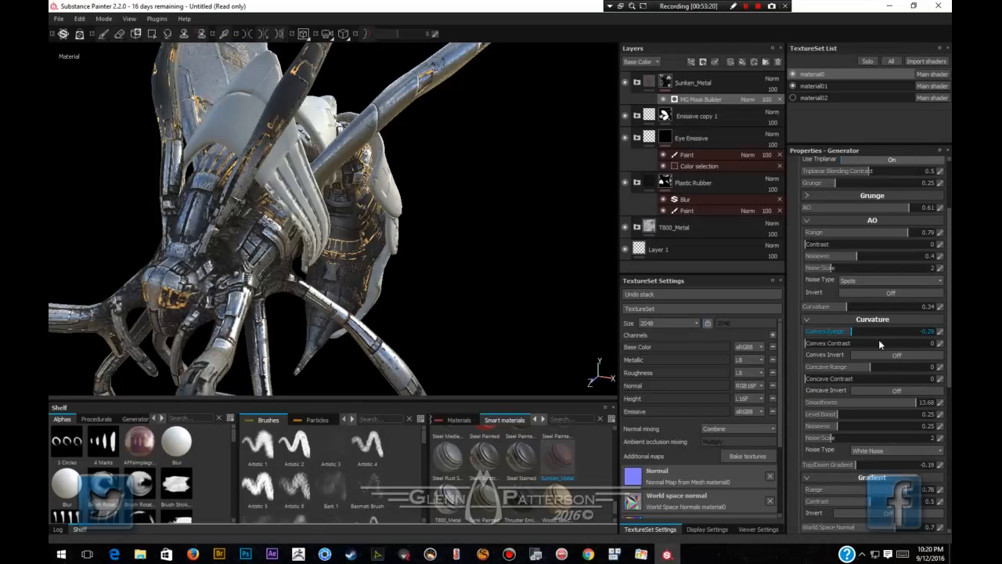
{"action": "scroll", "coordinate": [860, 476], "scroll_direction": "down", "scroll_amount": 2}
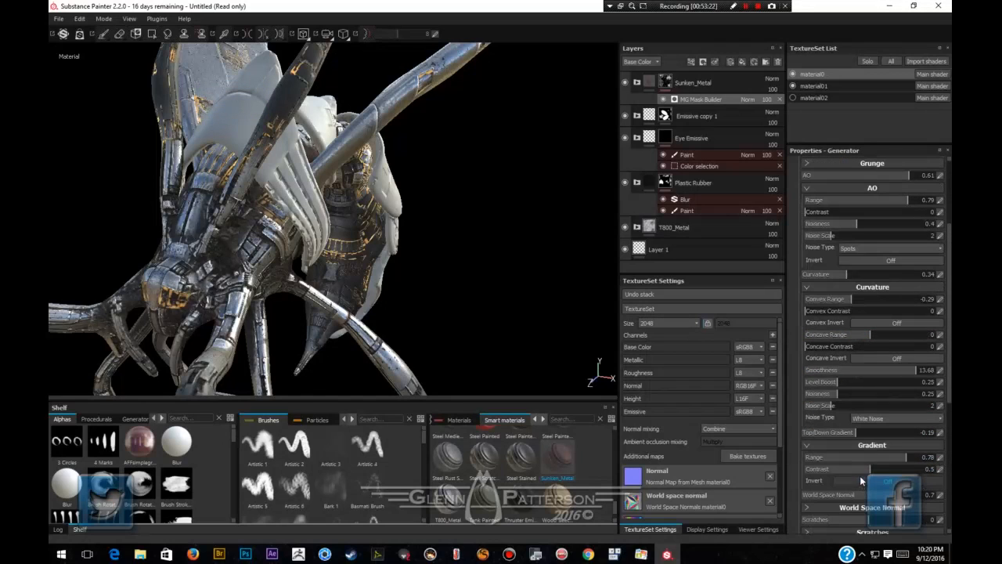
{"action": "left_click", "coordinate": [870, 457]}
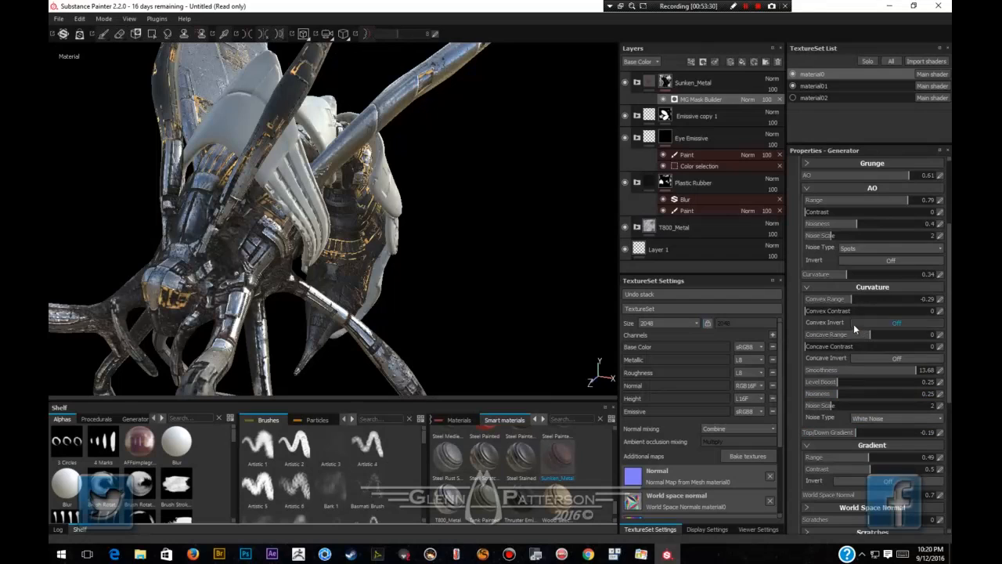
Set the generator's Level to 0.57 and check the Sunken_Metal layer's effect on the bug.
{"action": "scroll", "coordinate": [864, 307], "scroll_direction": "up", "scroll_amount": 2}
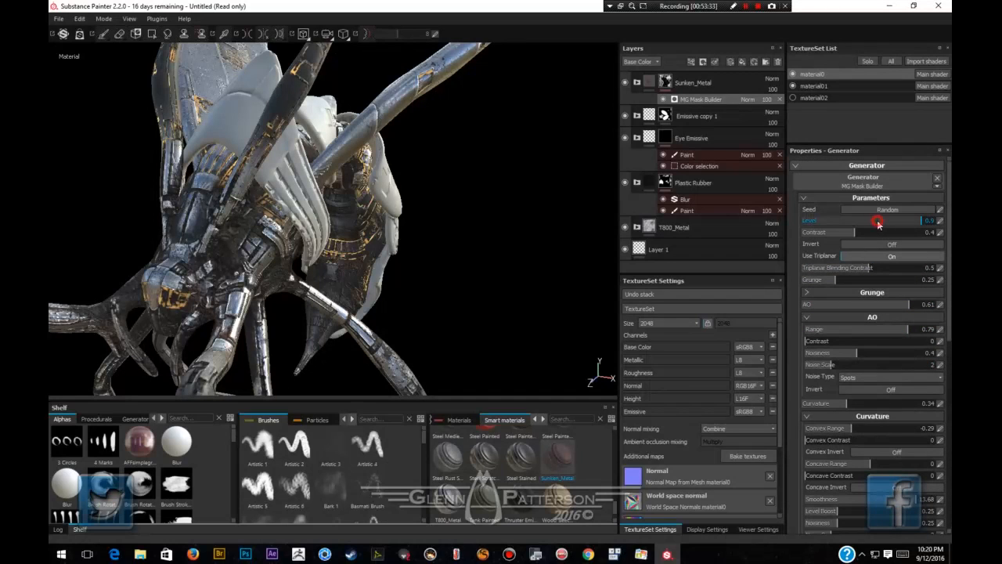
{"action": "left_click", "coordinate": [878, 222]}
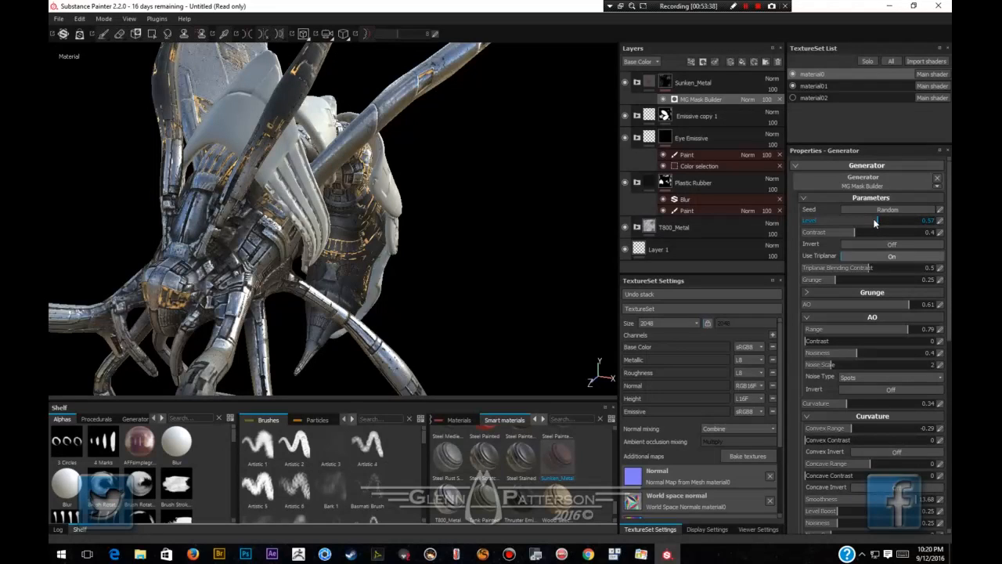
{"action": "left_click", "coordinate": [625, 83]}
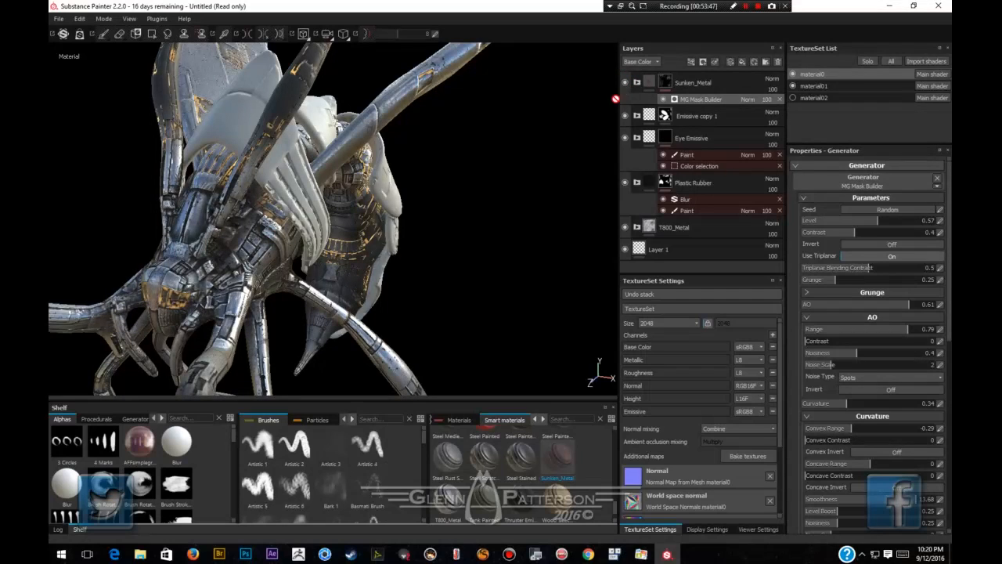
{"action": "left_click_drag", "start_coordinate": [488, 264], "coordinate": [595, 212], "text": "alt"}
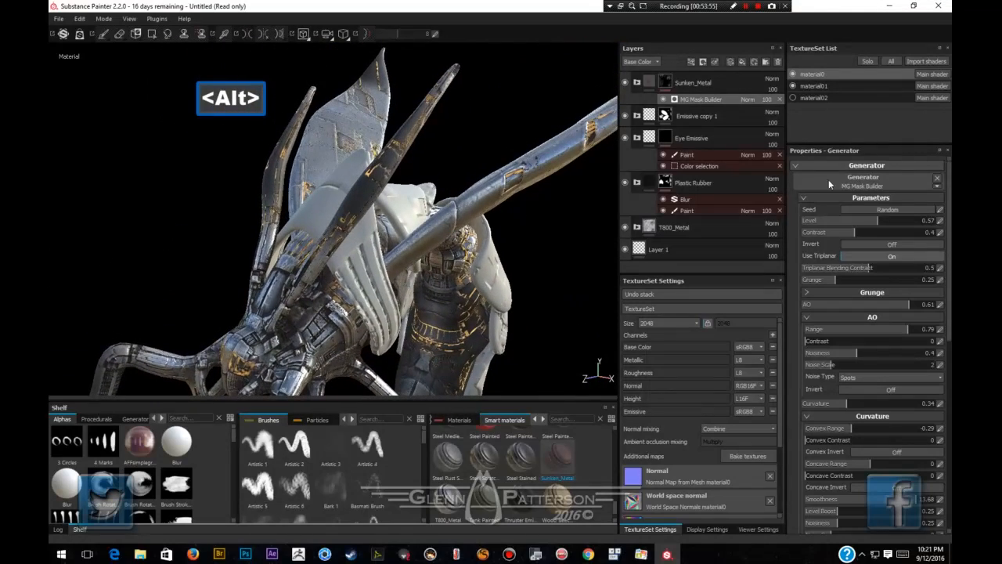
Make material01 the active texture set, hide material0, and add the Machinery smart material above Layer 1.
{"action": "left_click", "coordinate": [812, 86]}
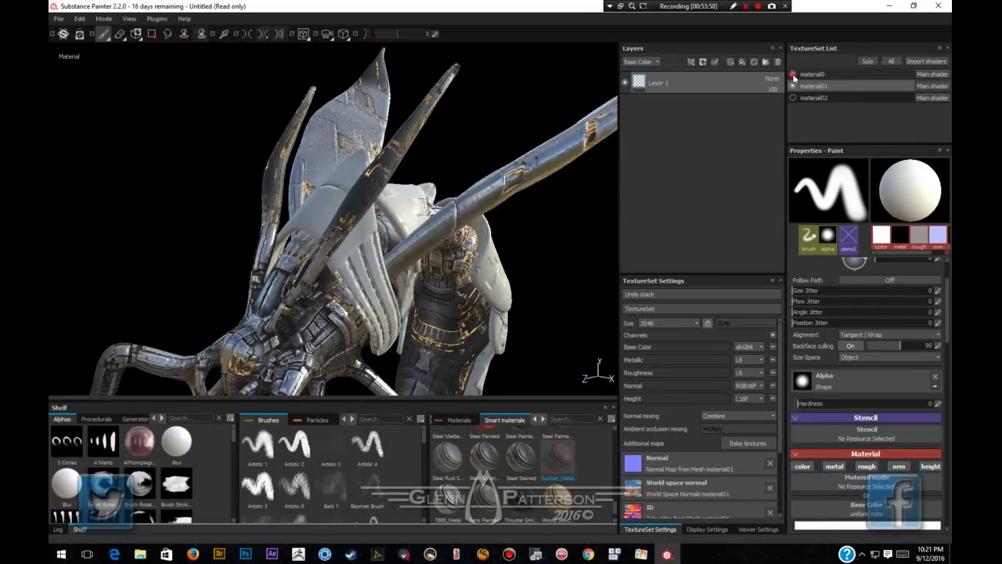
{"action": "left_click", "coordinate": [793, 75]}
{"action": "scroll", "coordinate": [551, 503], "scroll_direction": "up", "scroll_amount": 10}
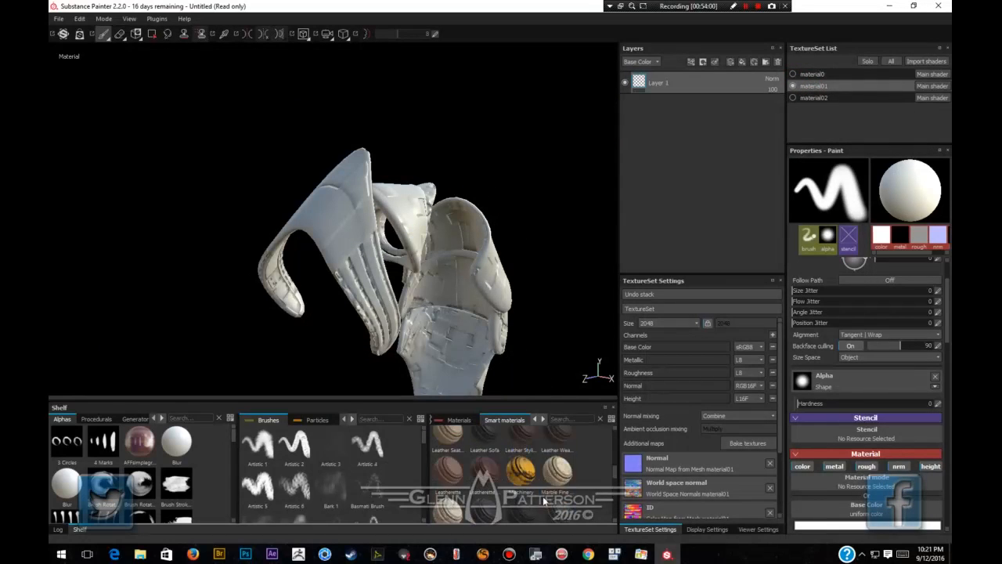
{"action": "scroll", "coordinate": [537, 498], "scroll_direction": "down", "scroll_amount": 10}
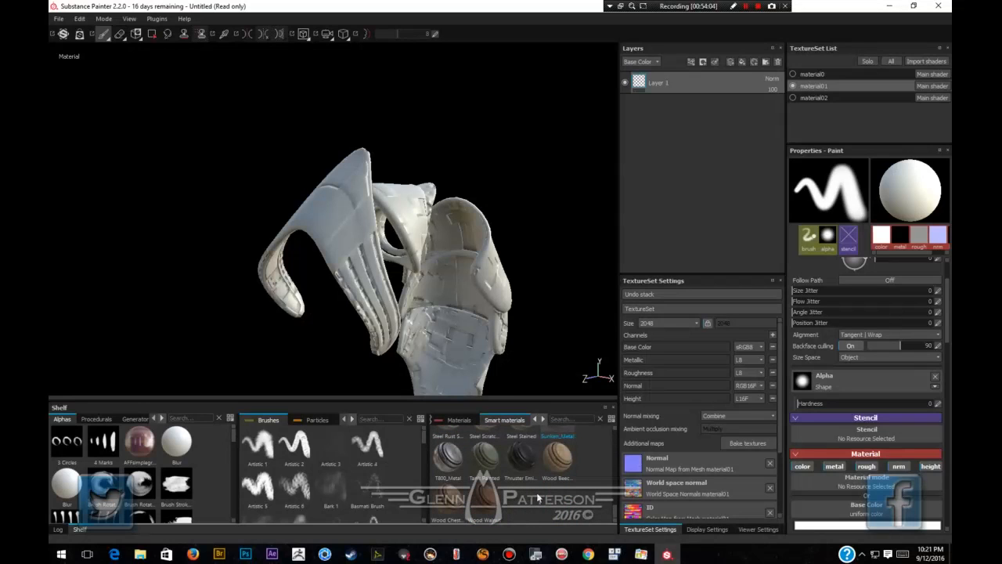
{"action": "scroll", "coordinate": [538, 498], "scroll_direction": "up", "scroll_amount": 3}
{"action": "left_click_drag", "start_coordinate": [527, 443], "coordinate": [683, 72]}
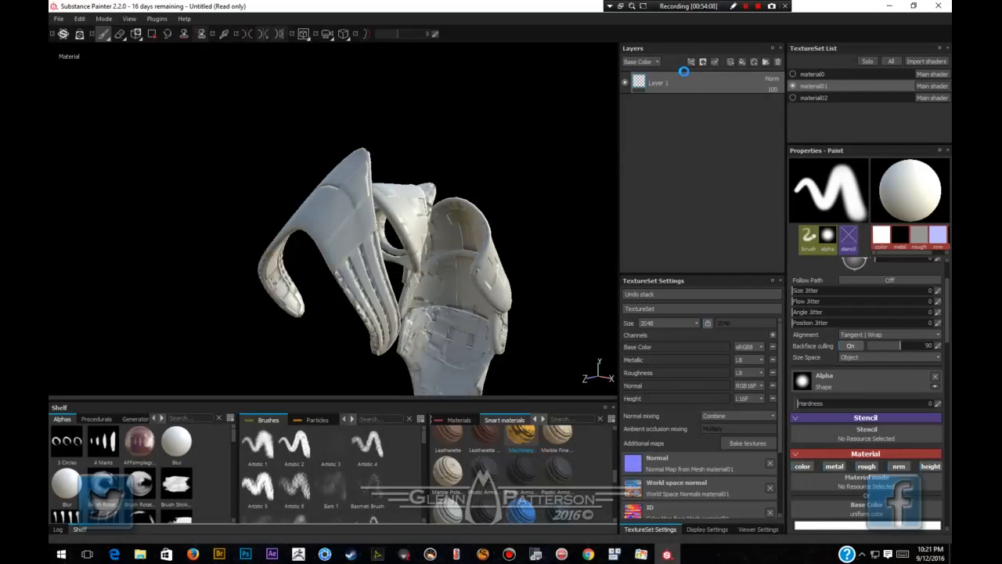
{"action": "key", "text": "F9"}
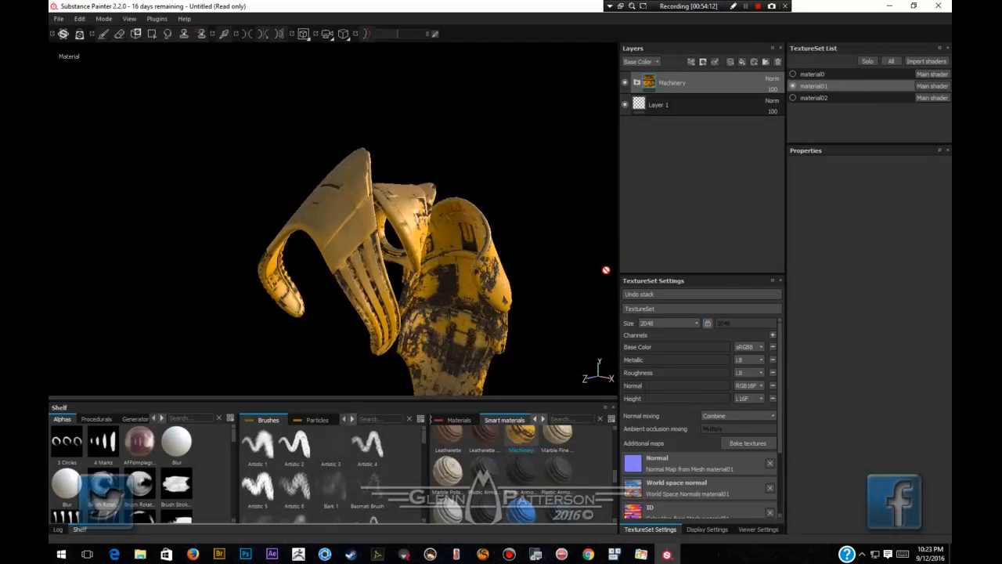
Inspect the Machinery plating, then show the material0 texture set again to see it on the whole bug.
{"action": "left_click_drag", "start_coordinate": [533, 311], "coordinate": [510, 304], "text": "alt"}
{"action": "left_click_drag", "start_coordinate": [436, 301], "coordinate": [405, 331], "text": "alt"}
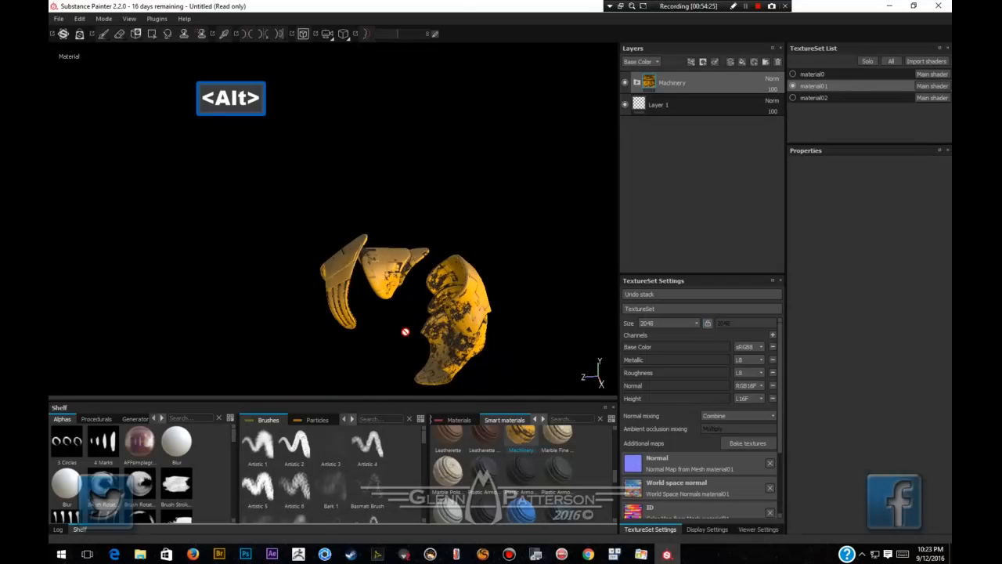
{"action": "left_click", "coordinate": [792, 75]}
{"action": "left_click_drag", "start_coordinate": [517, 327], "coordinate": [564, 311], "text": "alt"}
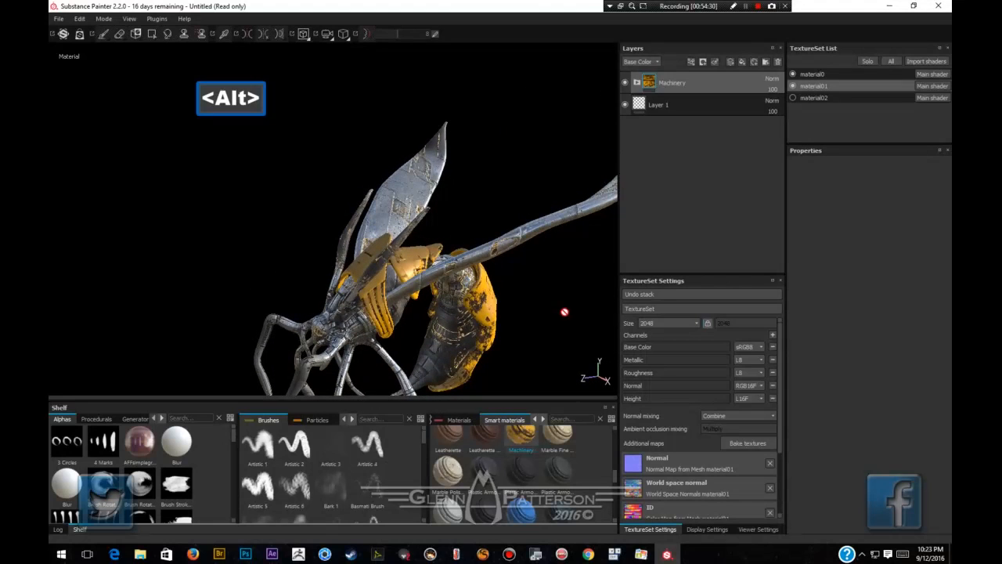
Change the base color of Machinery's Metal Base layer to orange with hue 0.035 and inspect the bug's plates.
{"action": "left_click", "coordinate": [637, 83]}
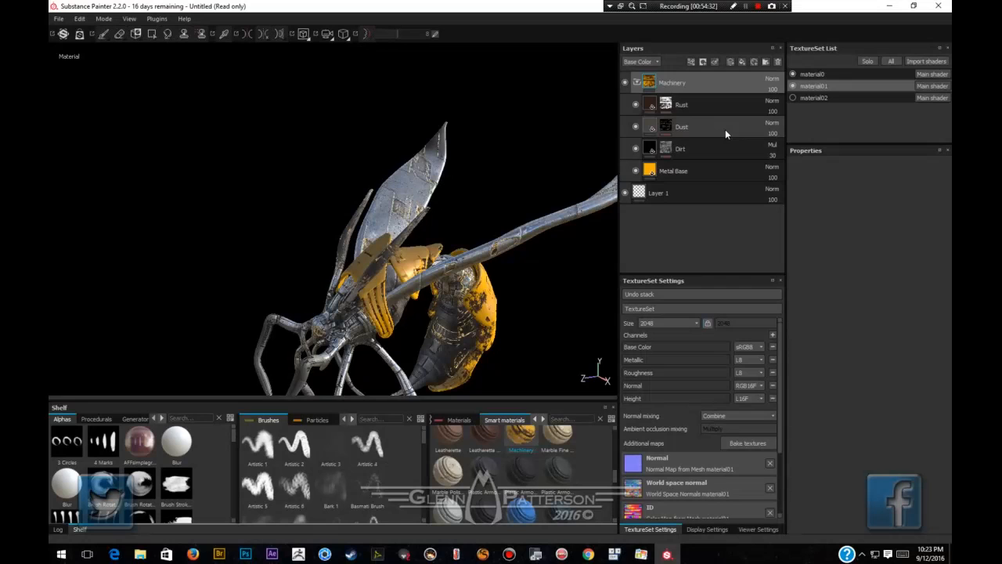
{"action": "left_click", "coordinate": [649, 171]}
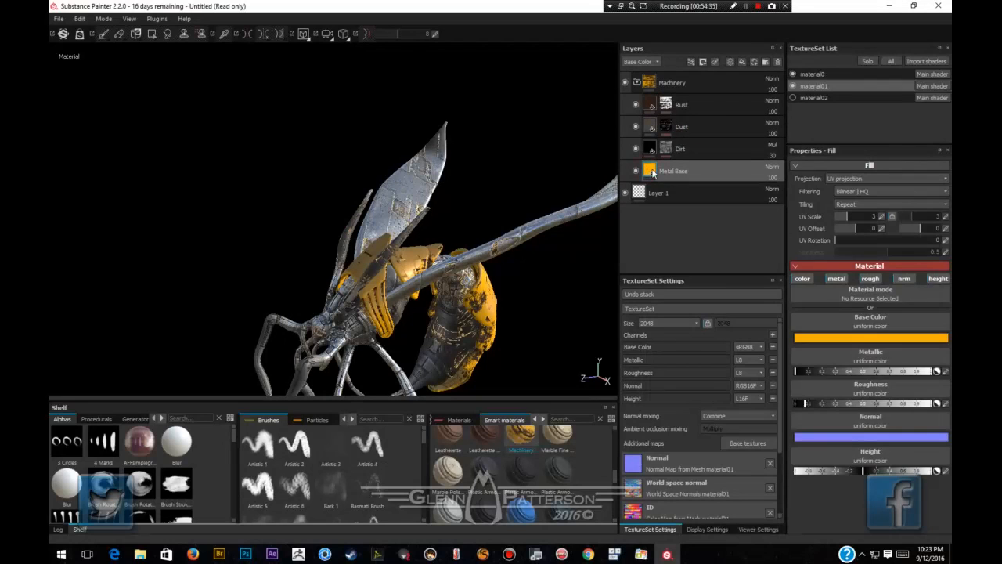
{"action": "left_click", "coordinate": [862, 339]}
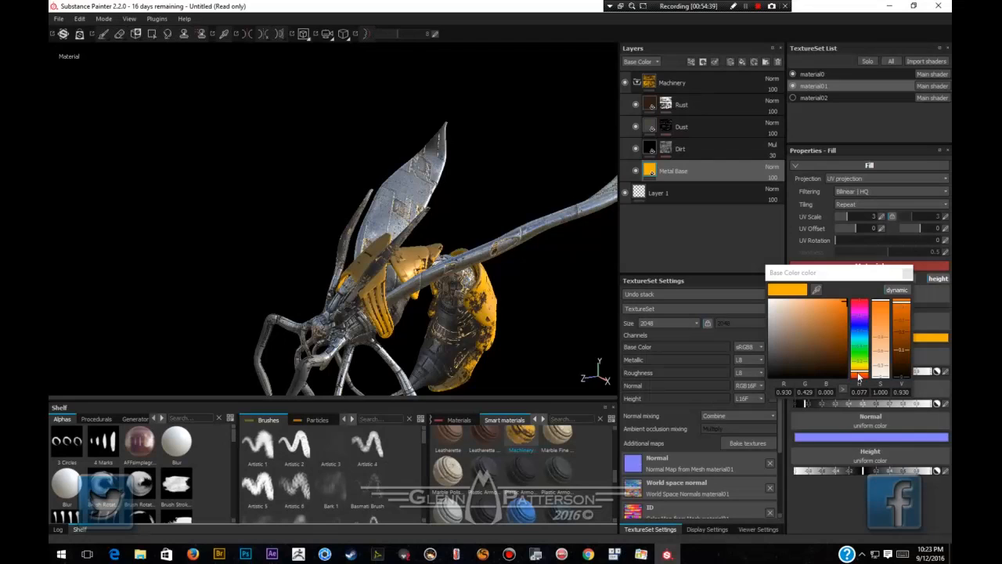
{"action": "left_click", "coordinate": [859, 377]}
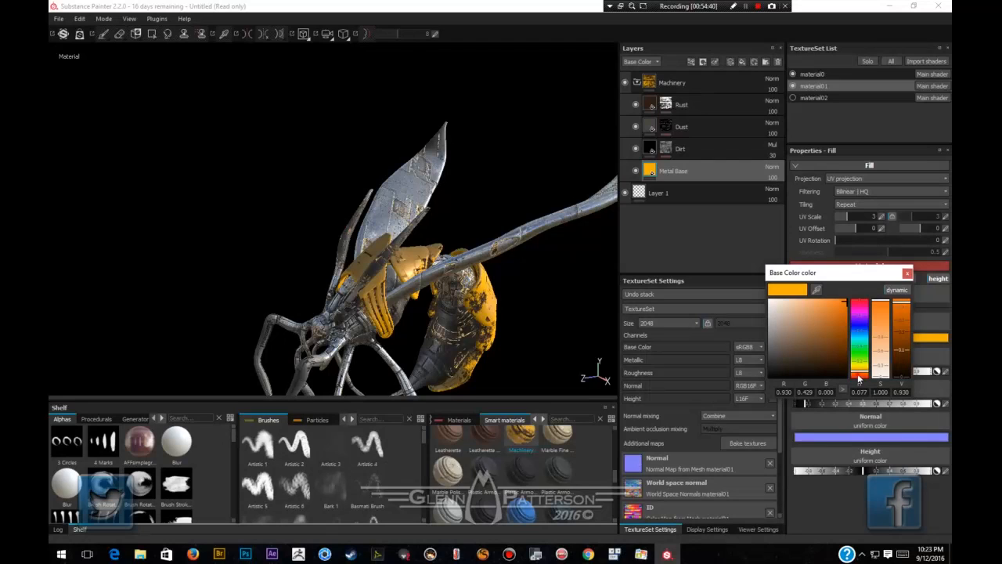
{"action": "left_click_drag", "start_coordinate": [859, 377], "coordinate": [859, 378]}
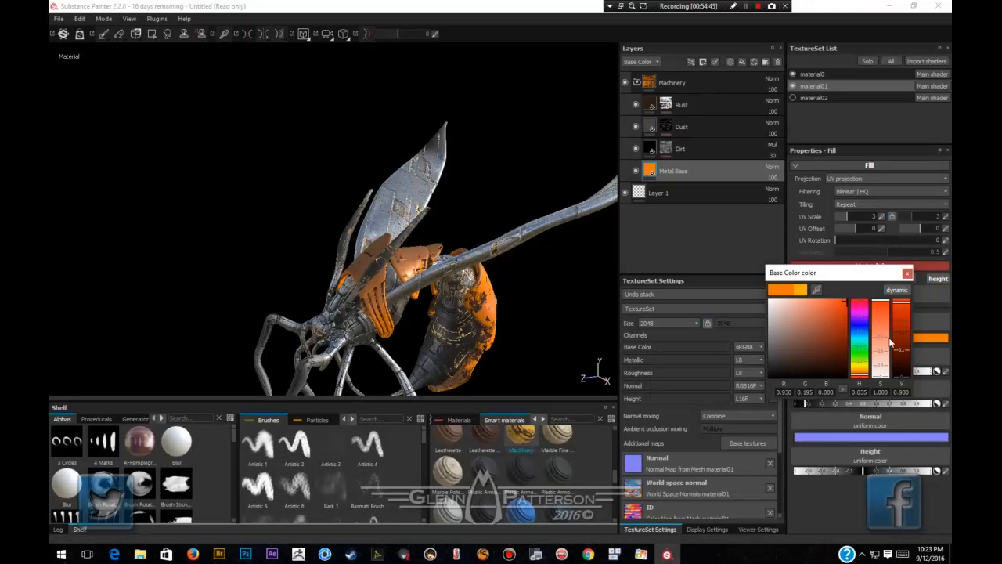
{"action": "left_click", "coordinate": [907, 273]}
{"action": "scroll", "coordinate": [397, 283], "scroll_direction": "up", "scroll_amount": 1}
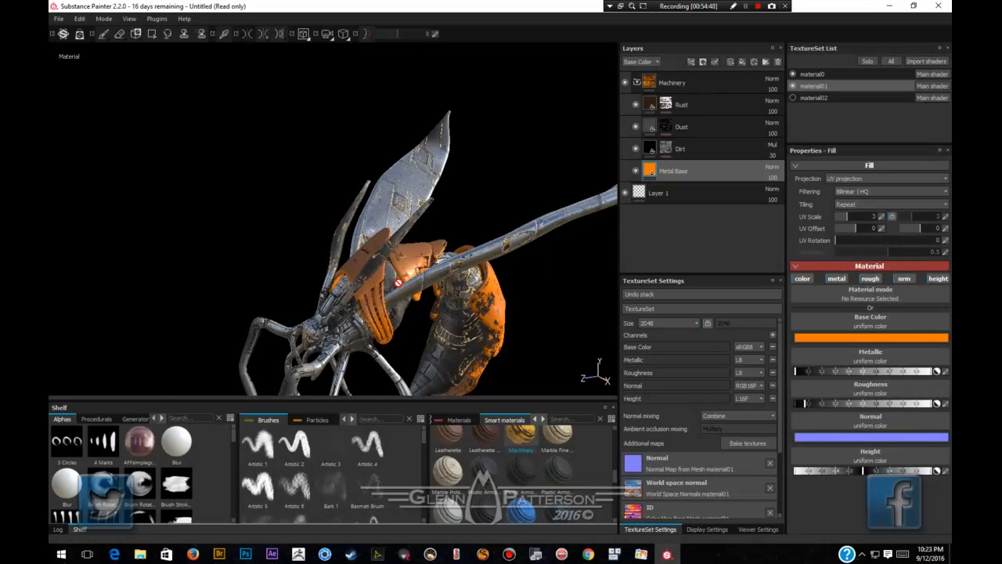
{"action": "scroll", "coordinate": [398, 283], "scroll_direction": "up", "scroll_amount": 3}
{"action": "scroll", "coordinate": [397, 284], "scroll_direction": "down", "scroll_amount": 1}
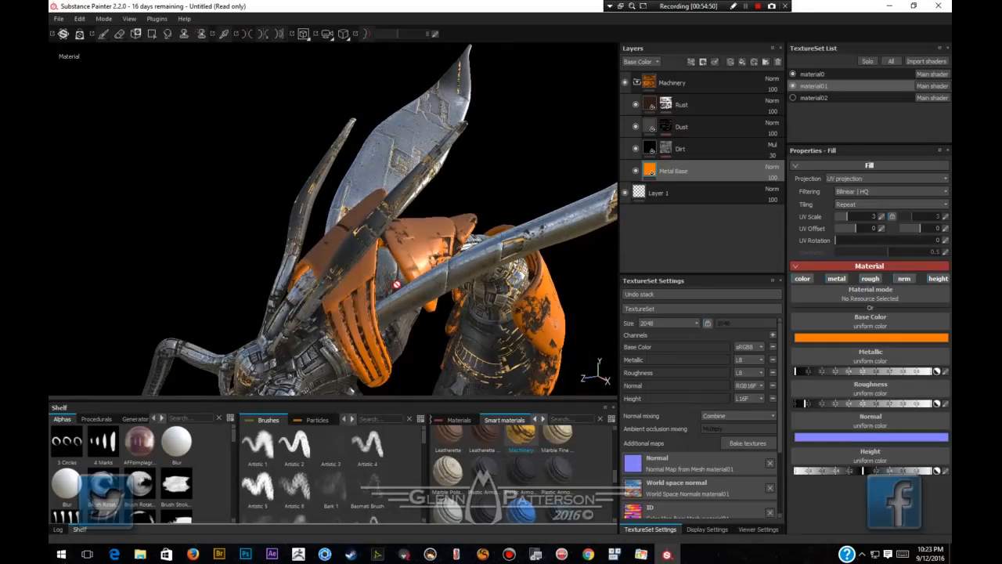
{"action": "left_click_drag", "start_coordinate": [430, 276], "coordinate": [519, 310], "text": "alt"}
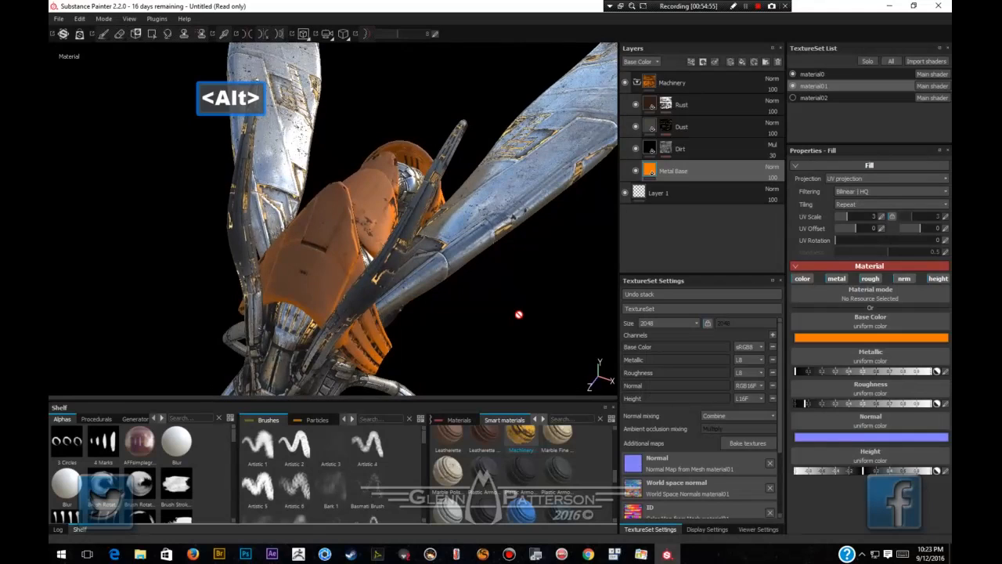
Collapse the Machinery layer group and pick the Plastic Glossy smart material in the shelf.
{"action": "left_click", "coordinate": [637, 83]}
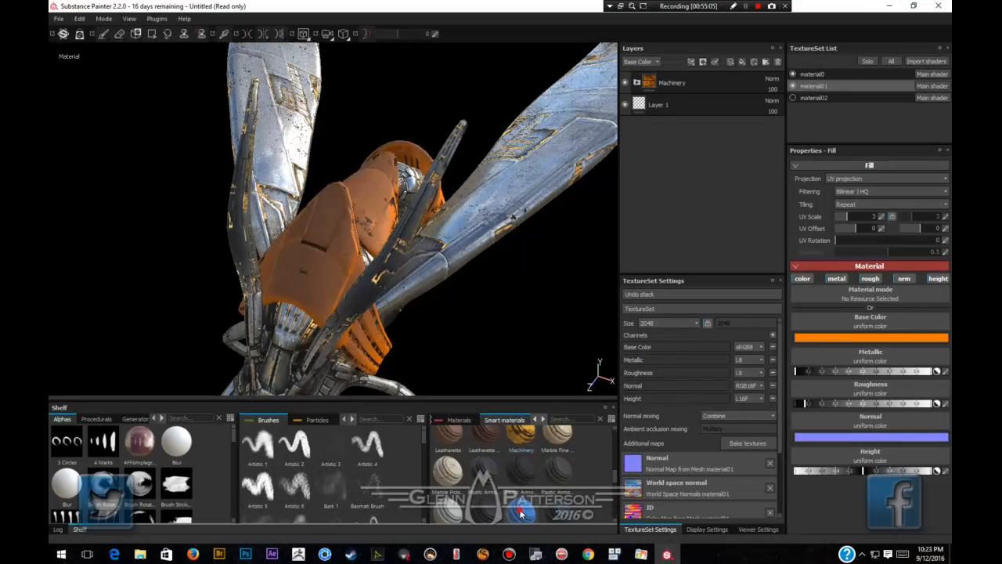
{"action": "scroll", "coordinate": [520, 513], "scroll_direction": "down", "scroll_amount": 1}
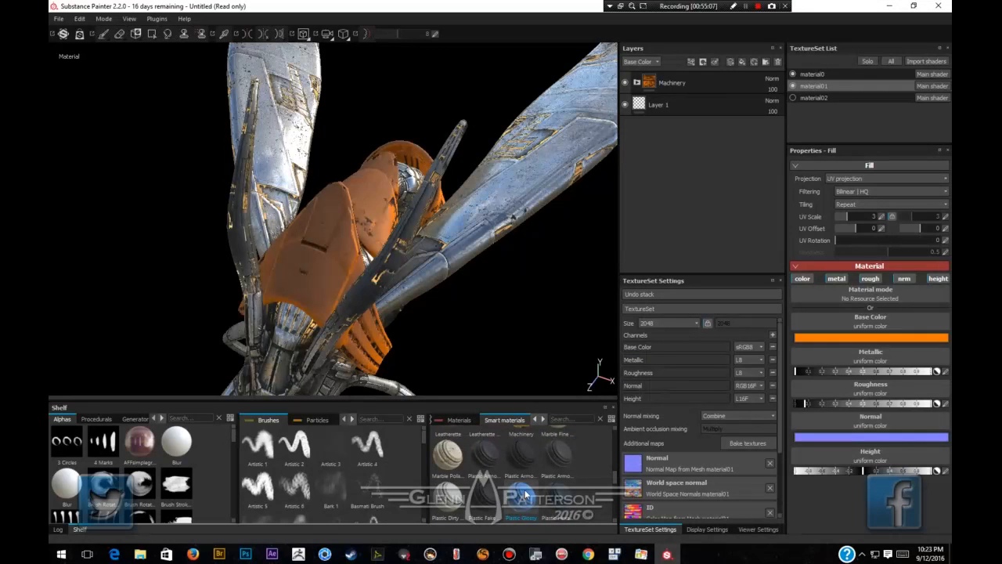
Add the Plastic Glossy smart material above the Machinery layer of material01 and give it a black mask.
{"action": "mouse_move", "coordinate": [529, 493]}
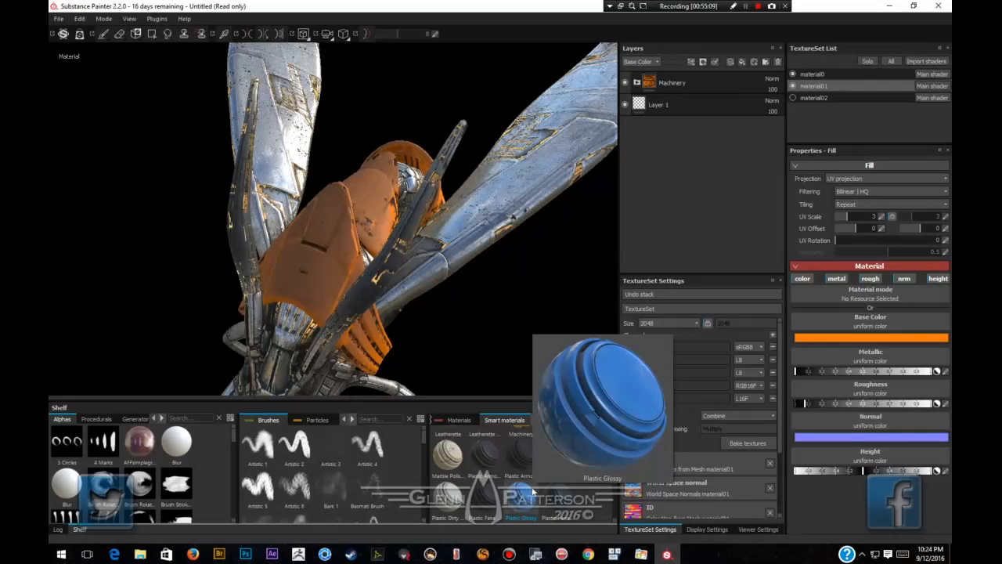
{"action": "left_click_drag", "start_coordinate": [525, 501], "coordinate": [652, 79]}
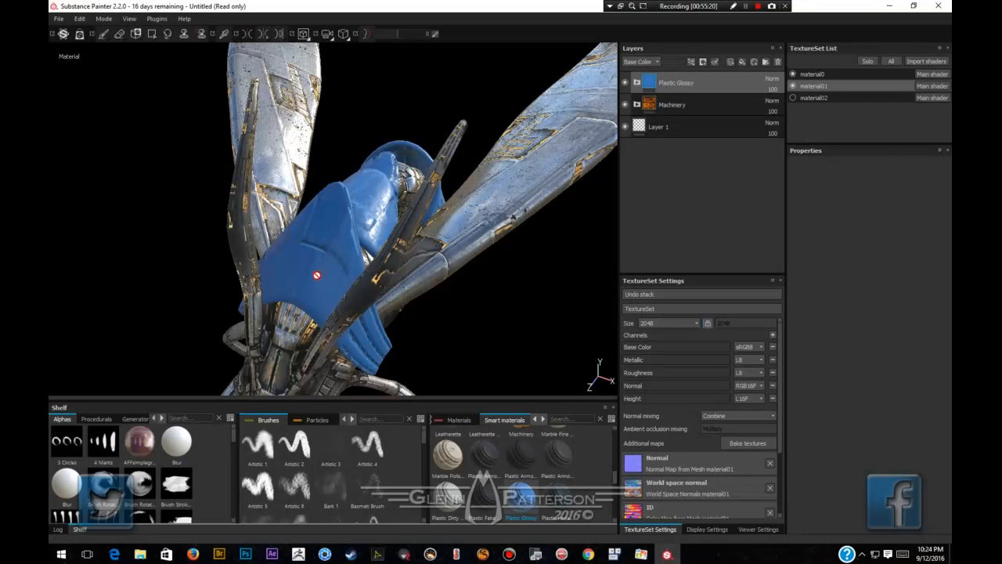
{"action": "right_click", "coordinate": [650, 87]}
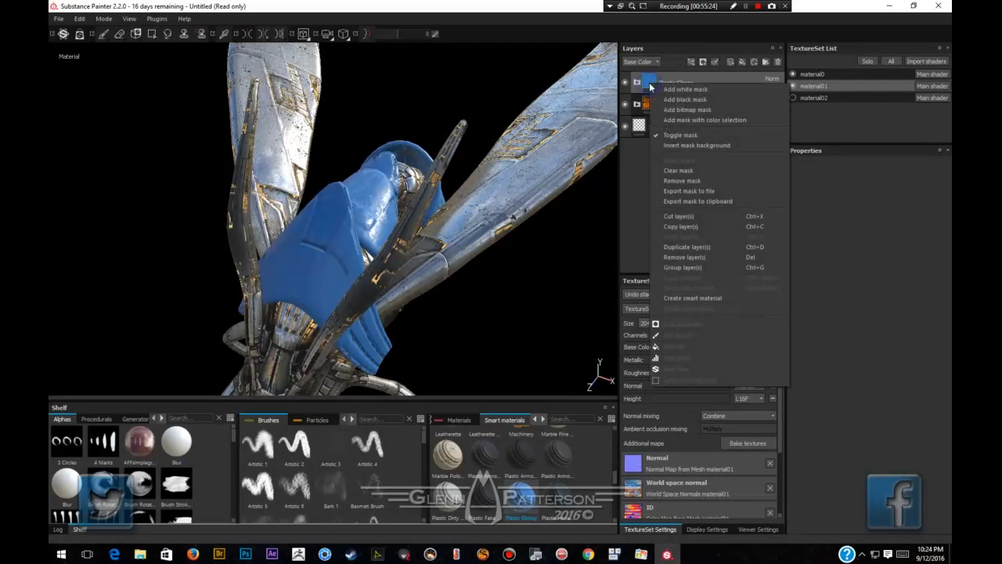
{"action": "left_click", "coordinate": [690, 102]}
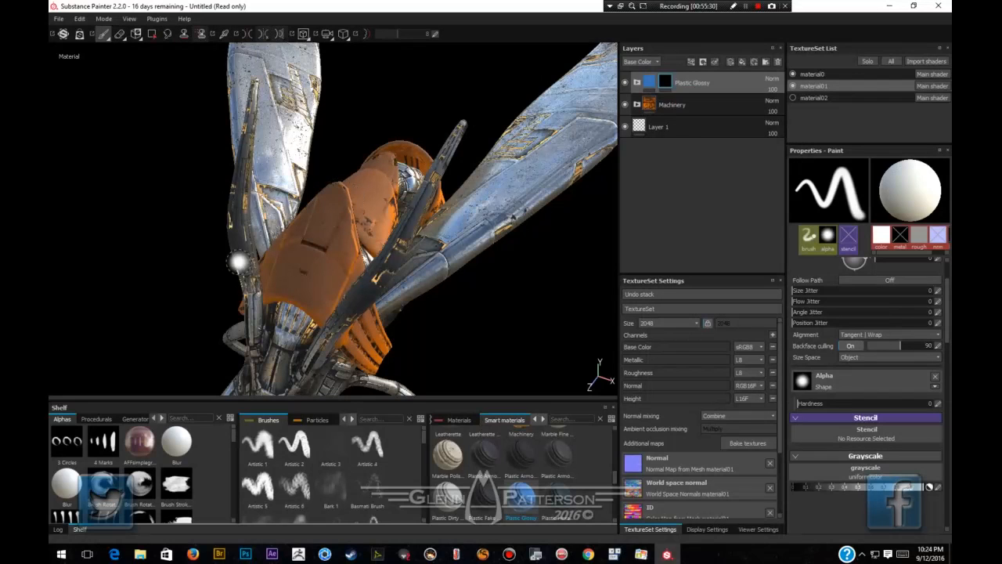
Choose the Rain particle brush, enlarge it, and paint rain streaks into the mask over the insect's orange back plate.
{"action": "left_click", "coordinate": [316, 420]}
{"action": "scroll", "coordinate": [334, 462], "scroll_direction": "down", "scroll_amount": 2}
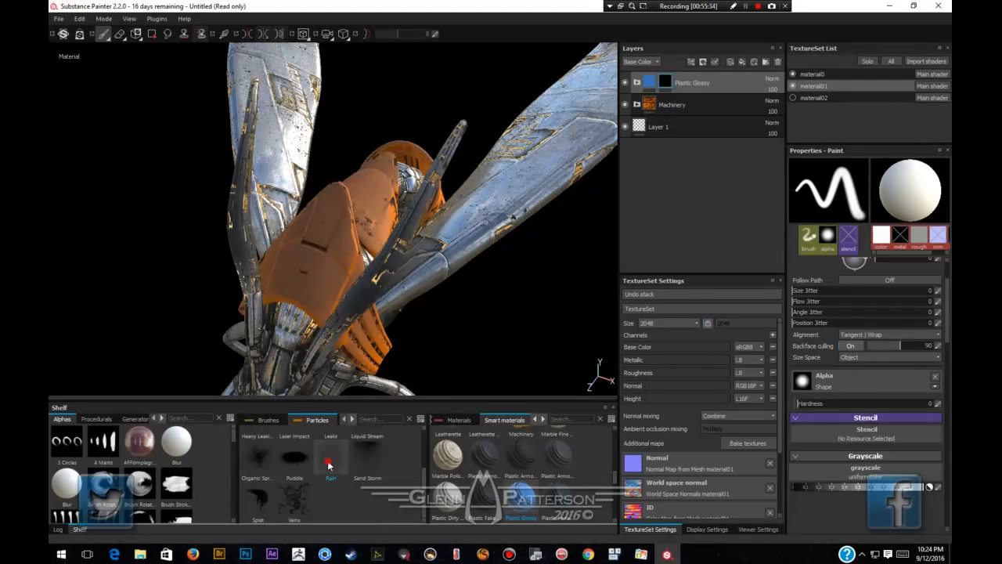
{"action": "left_click", "coordinate": [328, 463]}
{"action": "scroll", "coordinate": [313, 277], "scroll_direction": "up", "scroll_amount": 4}
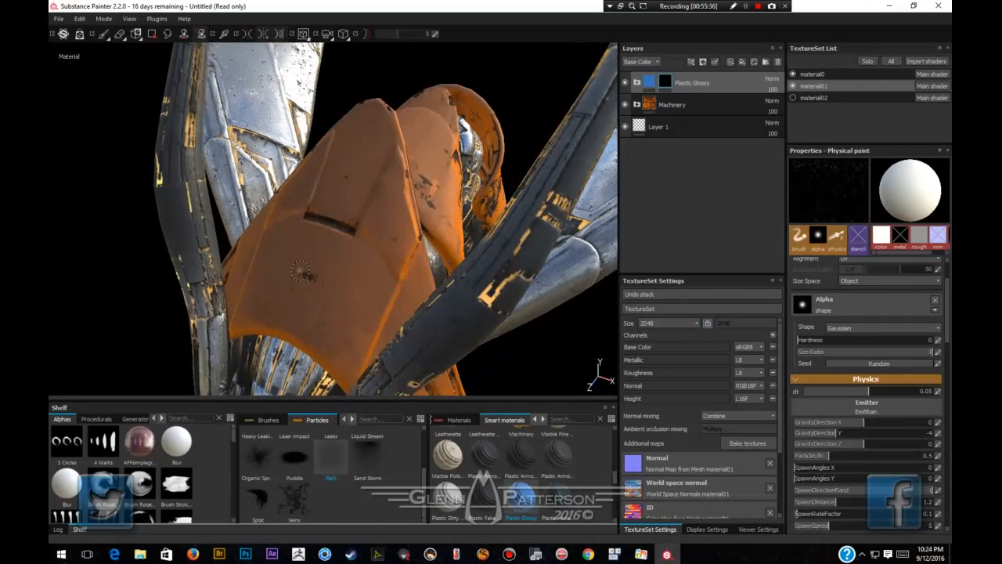
{"action": "key", "text": "bracketright"}
{"action": "key", "text": "bracketright"}
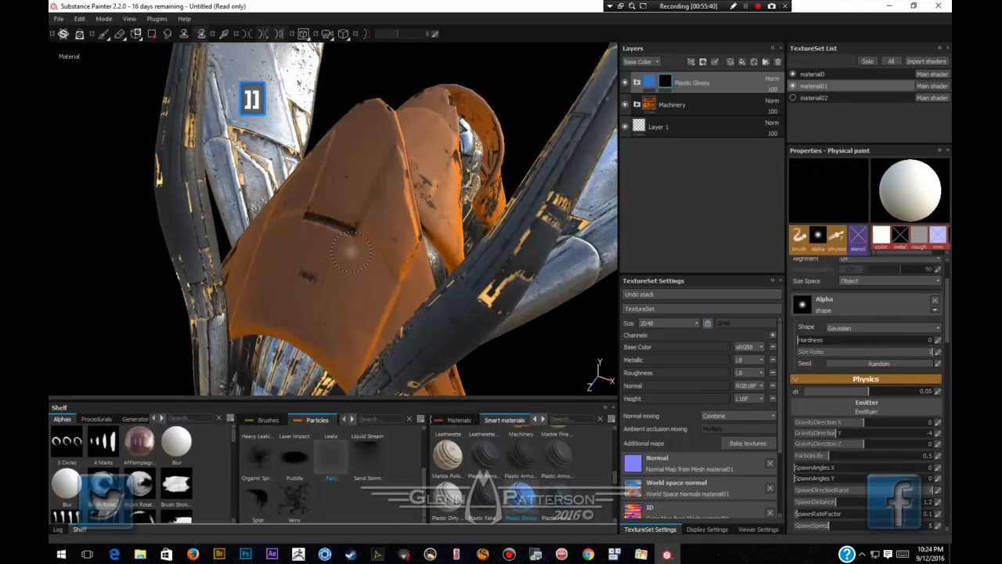
{"action": "left_click", "coordinate": [351, 257]}
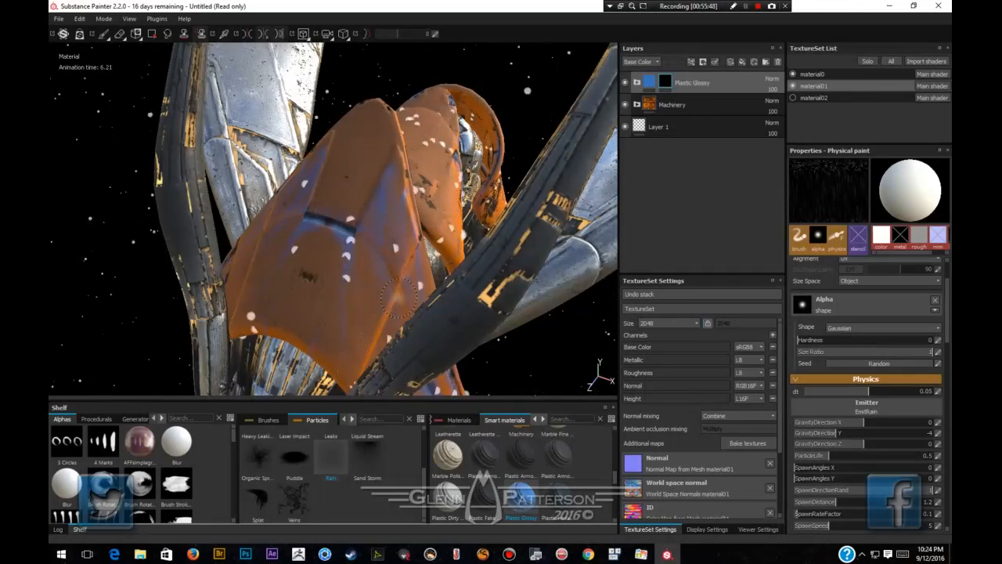
Try the Sand Storm particle brush on the orange abdomen, and undo the stroke.
{"action": "key", "text": "alt"}
{"action": "left_click_drag", "start_coordinate": [387, 271], "coordinate": [357, 327], "text": "alt"}
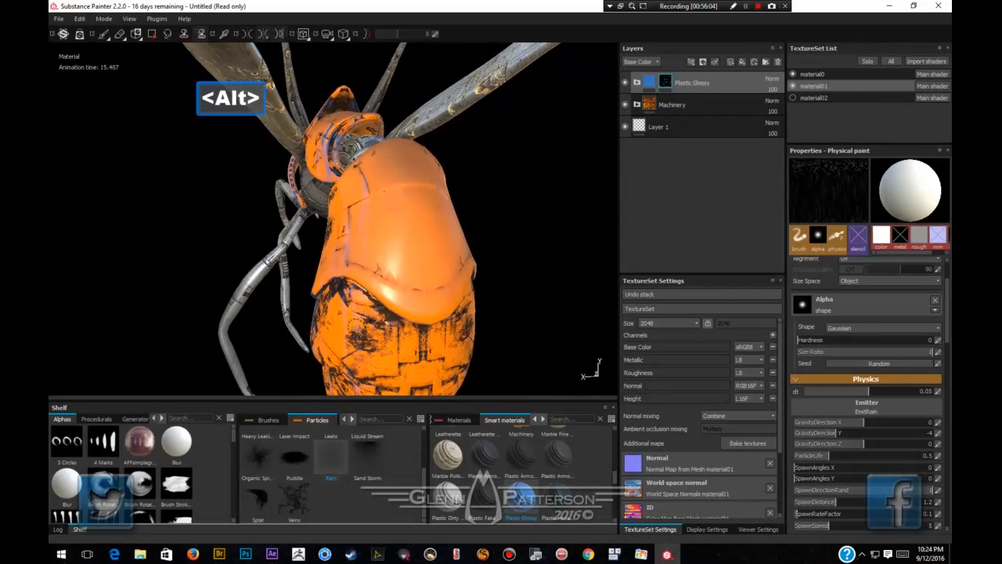
{"action": "left_click", "coordinate": [364, 465]}
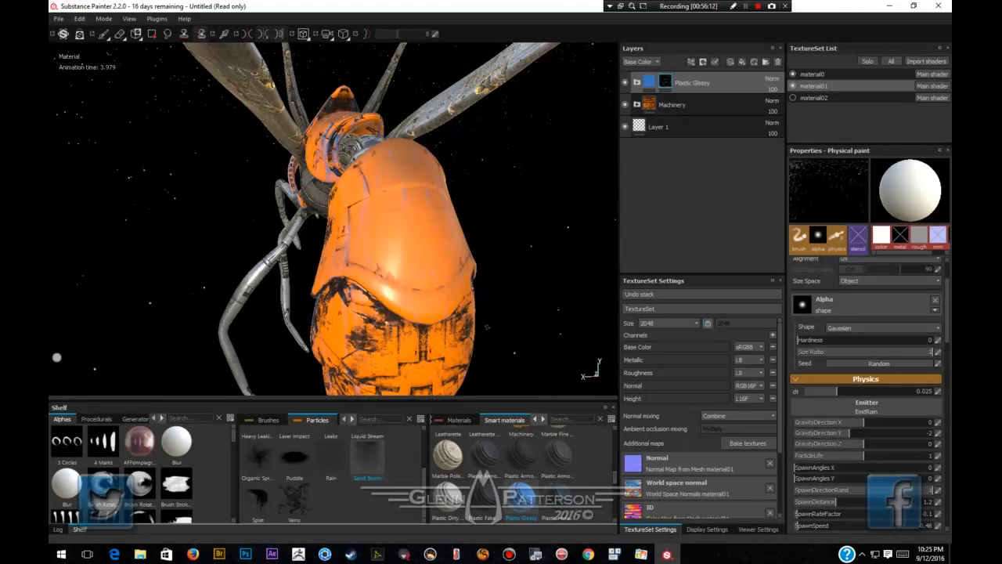
{"action": "key", "text": "ctrl+z"}
Choose the Leaks particle brush for painting the Plastic Glossy mask.
{"action": "mouse_move", "coordinate": [334, 474]}
{"action": "scroll", "coordinate": [265, 498], "scroll_direction": "up", "scroll_amount": 2}
{"action": "left_click", "coordinate": [331, 485]}
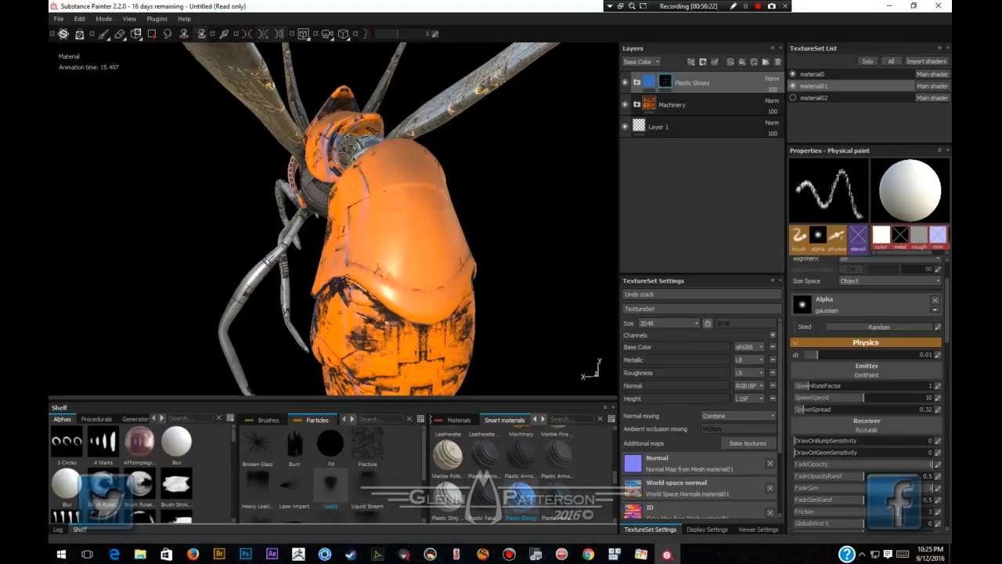
Try painting leaks along the abdomen's plate seam from the side and the rear, and undo each stroke.
{"action": "left_click", "coordinate": [341, 280]}
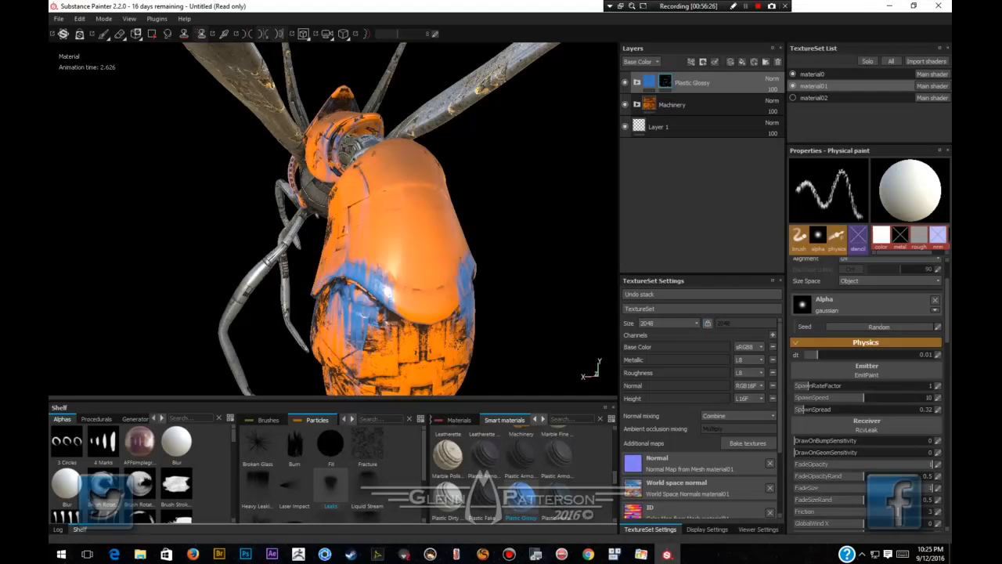
{"action": "left_click_drag", "start_coordinate": [342, 279], "coordinate": [399, 322], "text": "alt"}
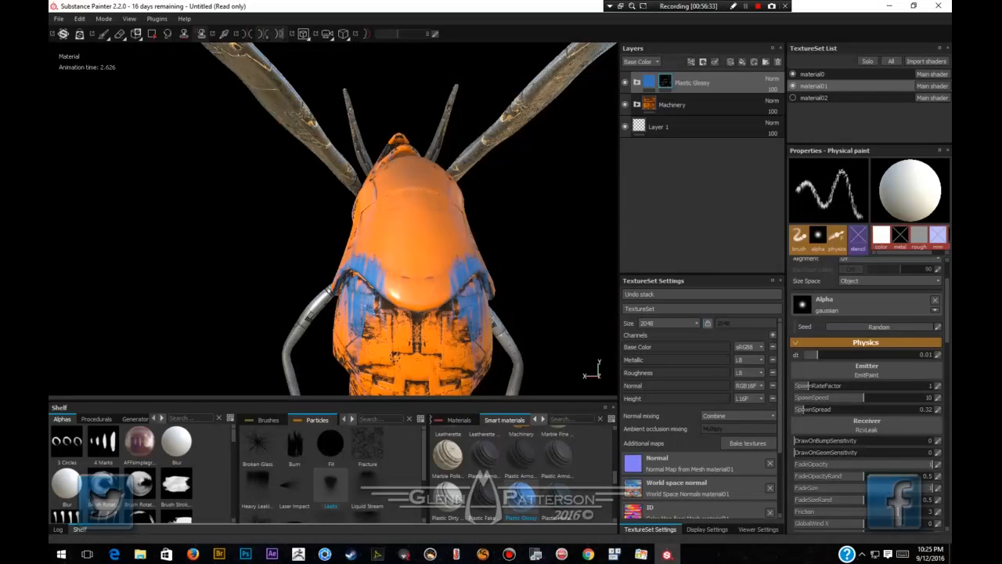
{"action": "key", "text": "ctrl+z"}
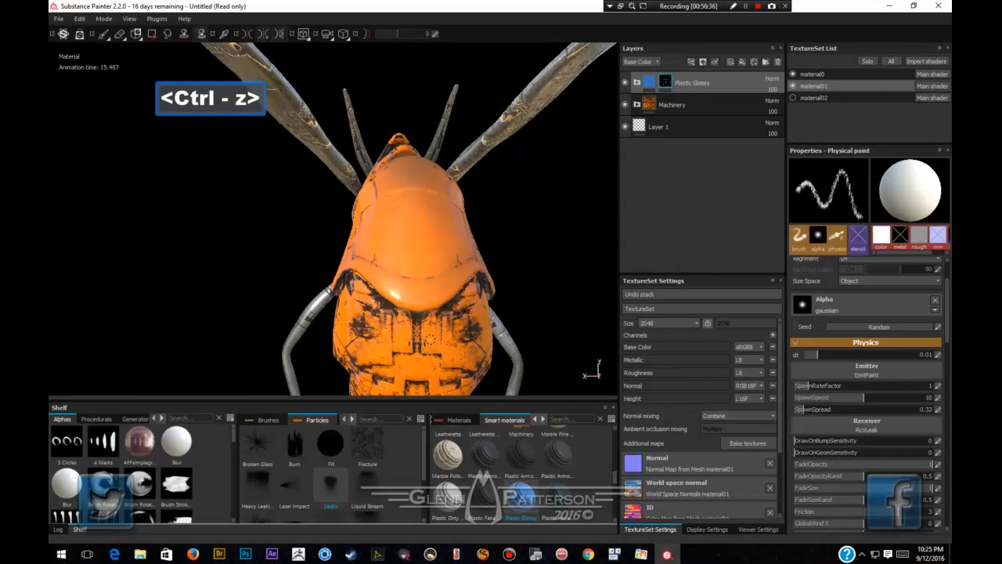
{"action": "left_click_drag", "start_coordinate": [412, 319], "coordinate": [440, 320]}
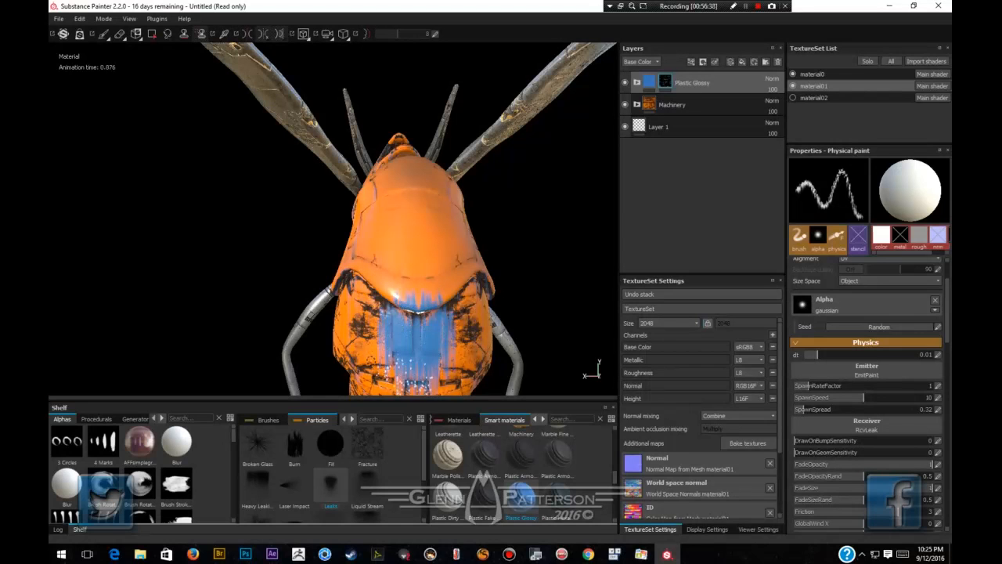
{"action": "key", "text": "ctrl+z"}
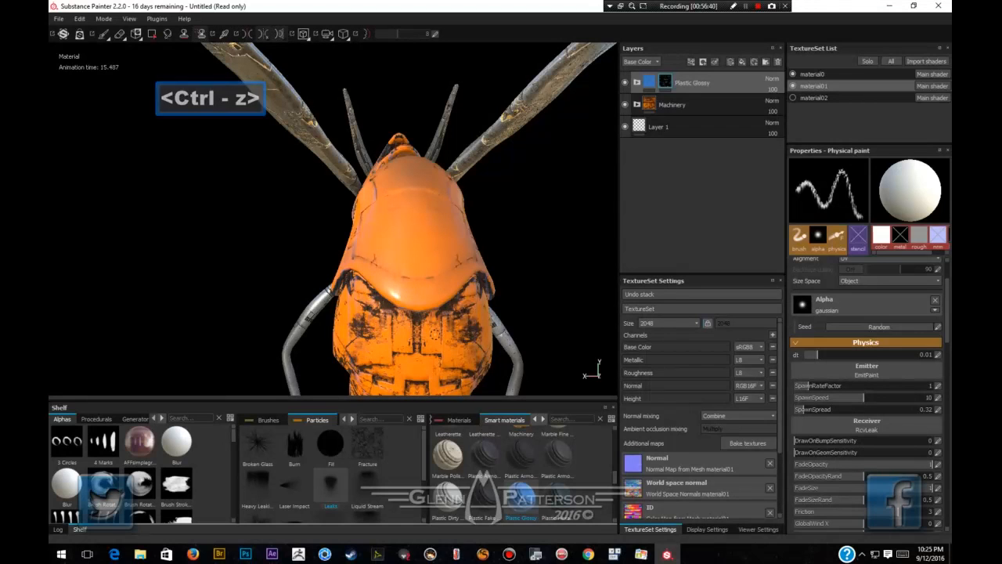
{"action": "left_click_drag", "start_coordinate": [437, 337], "coordinate": [384, 296], "text": "alt"}
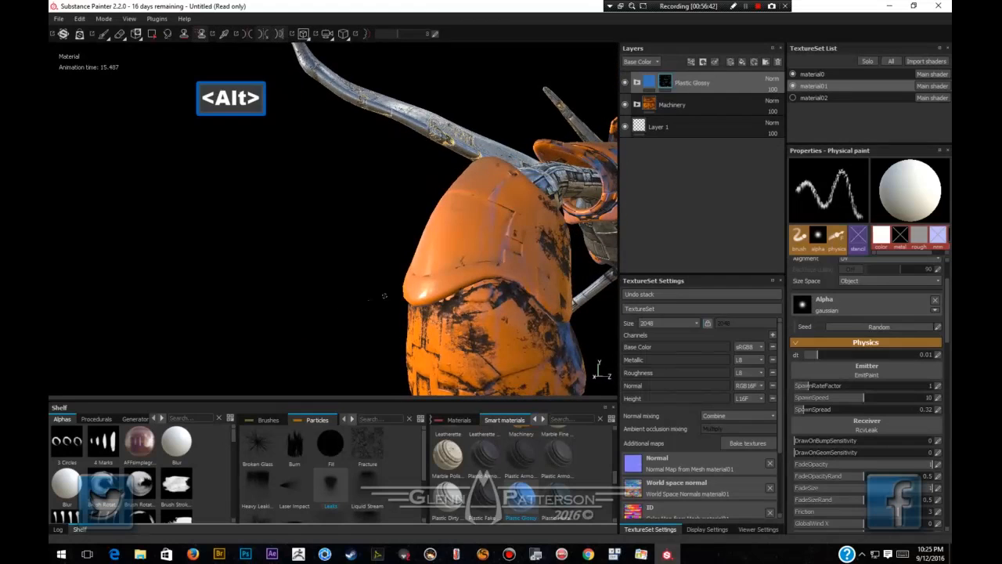
{"action": "left_click", "coordinate": [489, 280]}
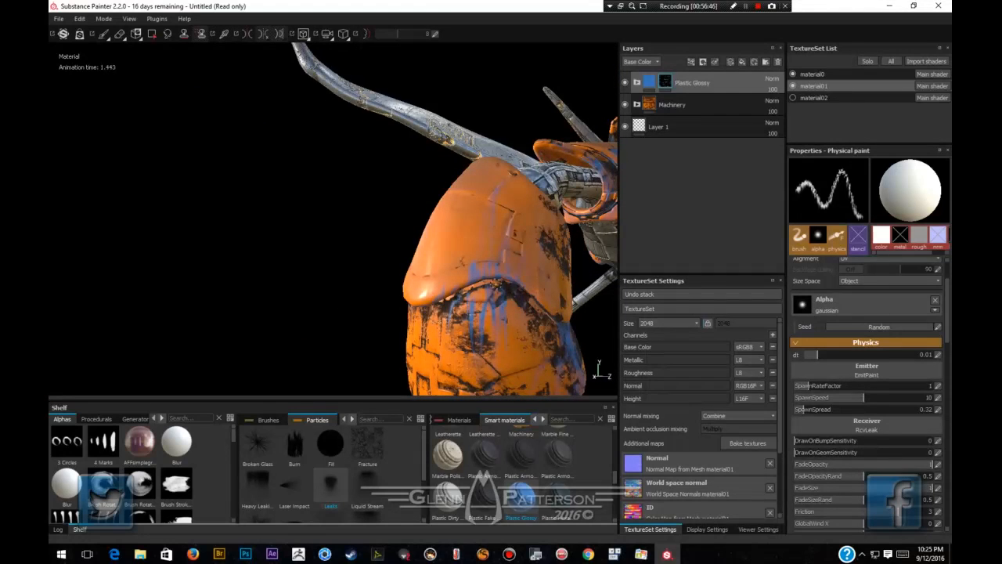
{"action": "key", "text": "ctrl"}
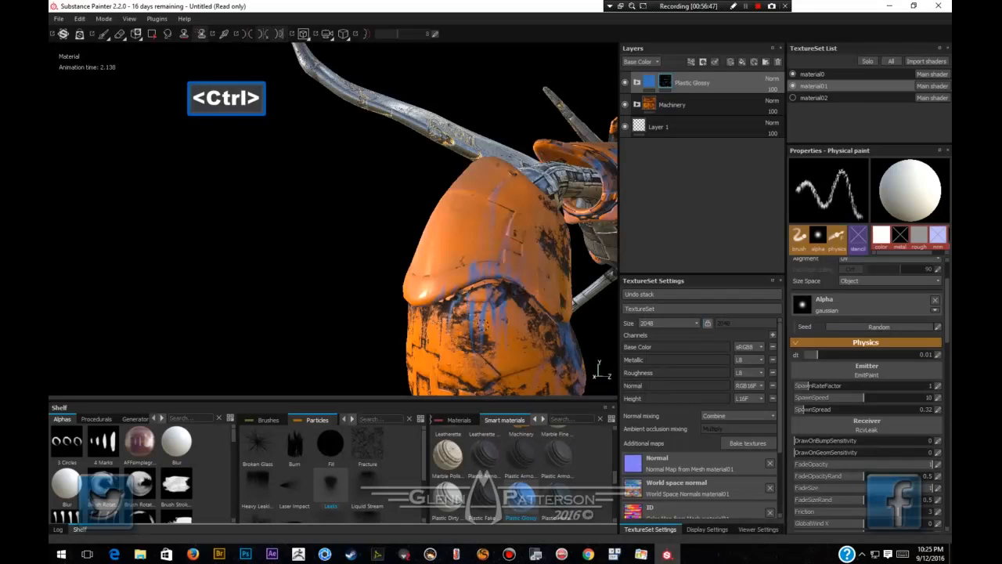
{"action": "key", "text": "ctrl+z"}
Set the particle brush Flow to 24 and paint leaks along the abdomen seam, undoing the extra stroke on the upper plate.
{"action": "scroll", "coordinate": [866, 438], "scroll_direction": "up", "scroll_amount": 2}
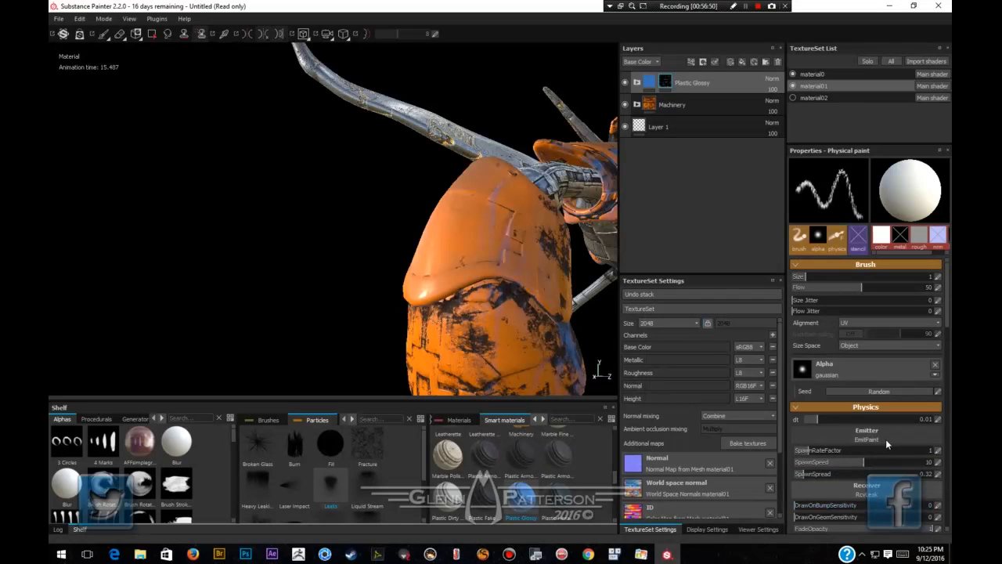
{"action": "left_click", "coordinate": [823, 288]}
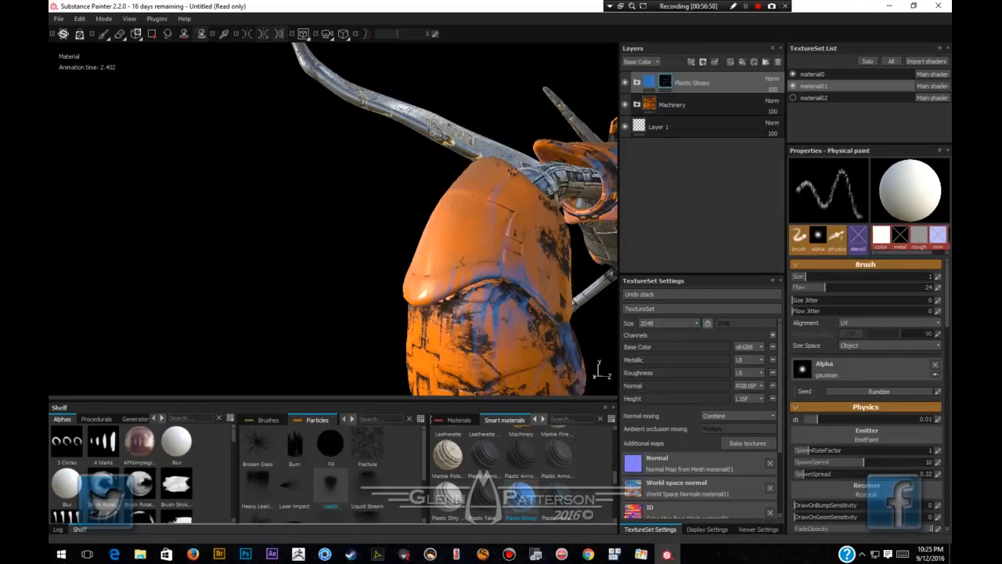
{"action": "left_click", "coordinate": [501, 184]}
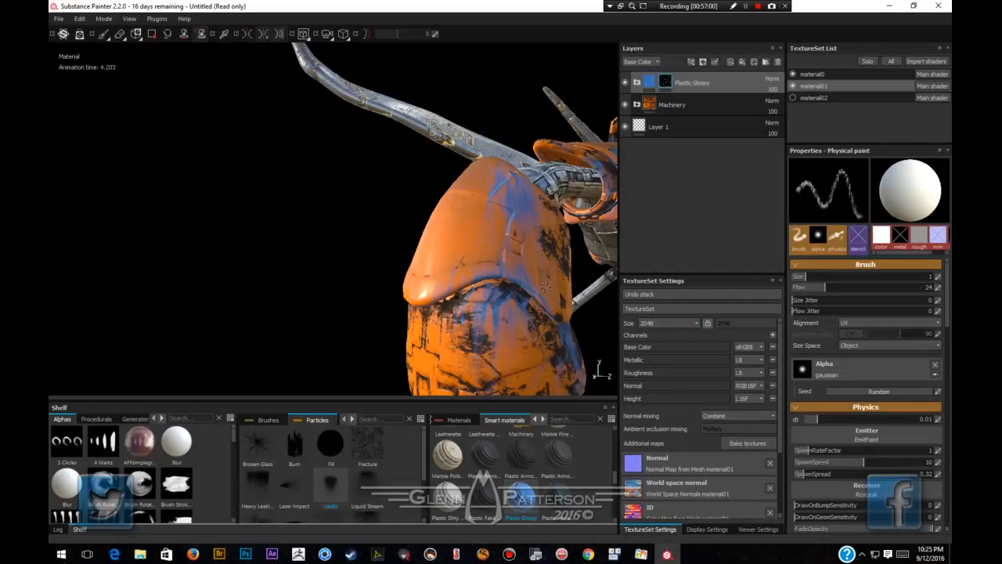
{"action": "key", "text": "ctrl+z"}
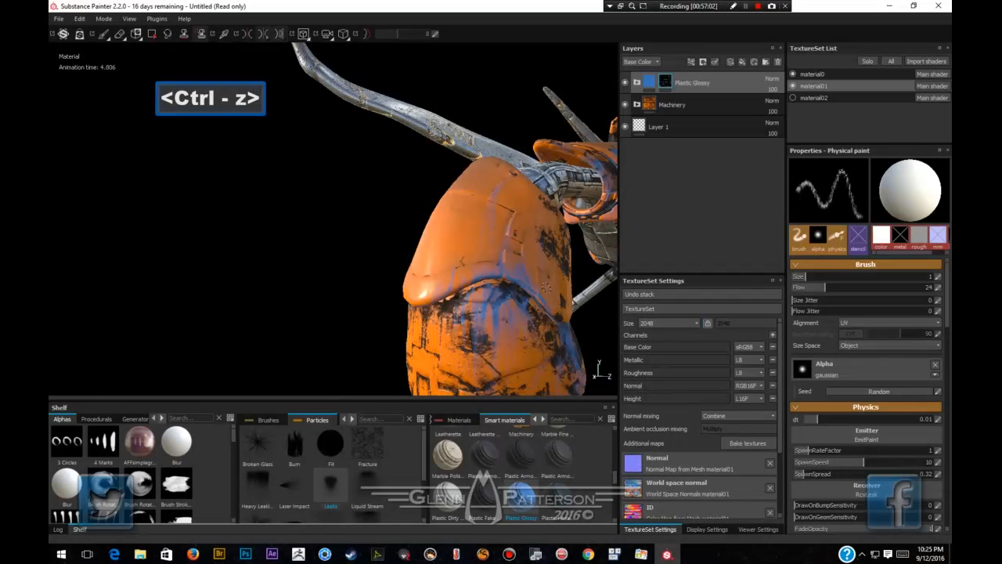
Reduce the brush size to 0.36 and paint fine leaks over the seams of the abdomen's lower plates.
{"action": "left_click_drag", "start_coordinate": [611, 282], "coordinate": [701, 284], "text": "alt"}
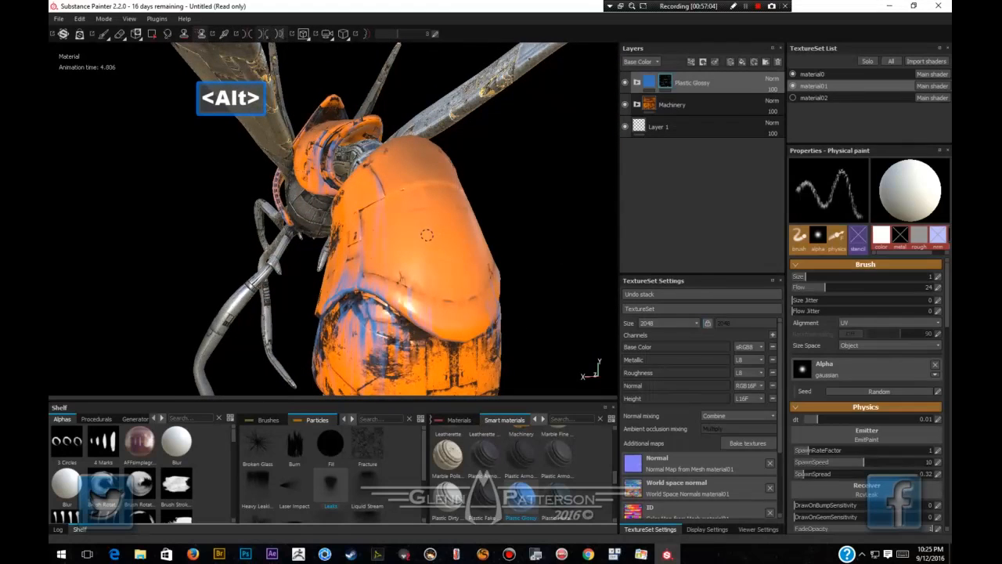
{"action": "key", "text": "bracketleft"}
{"action": "key", "text": "bracketleft"}
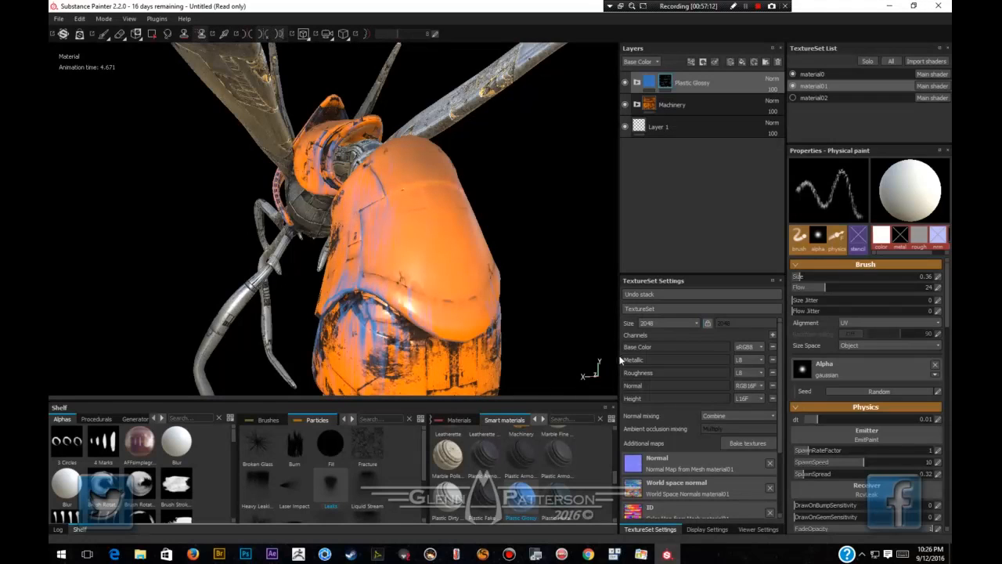
{"action": "middle_click_drag", "start_coordinate": [393, 365], "coordinate": [383, 129], "text": "alt"}
{"action": "left_click_drag", "start_coordinate": [386, 141], "coordinate": [425, 233], "text": "alt"}
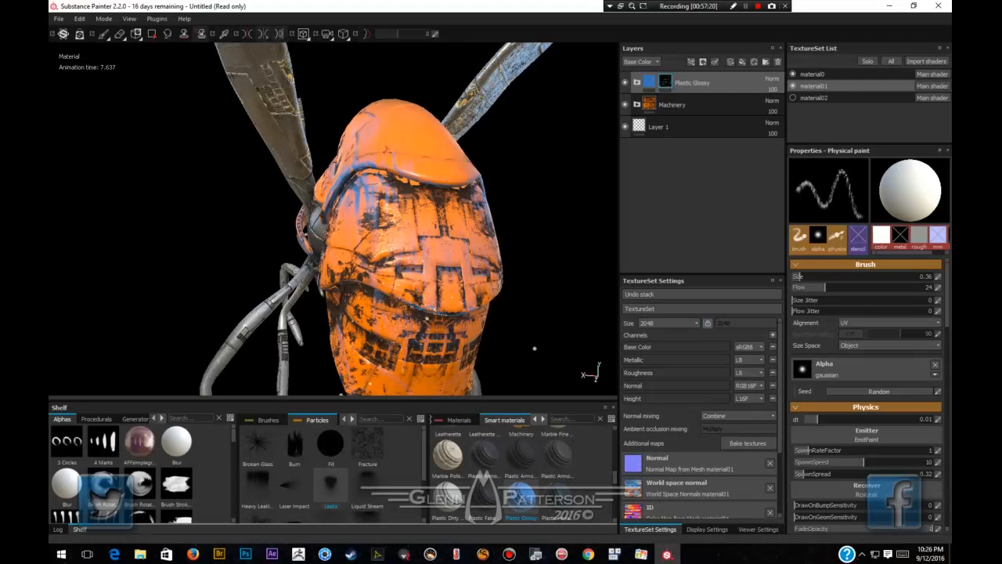
{"action": "left_click_drag", "start_coordinate": [439, 282], "coordinate": [513, 291], "text": "alt"}
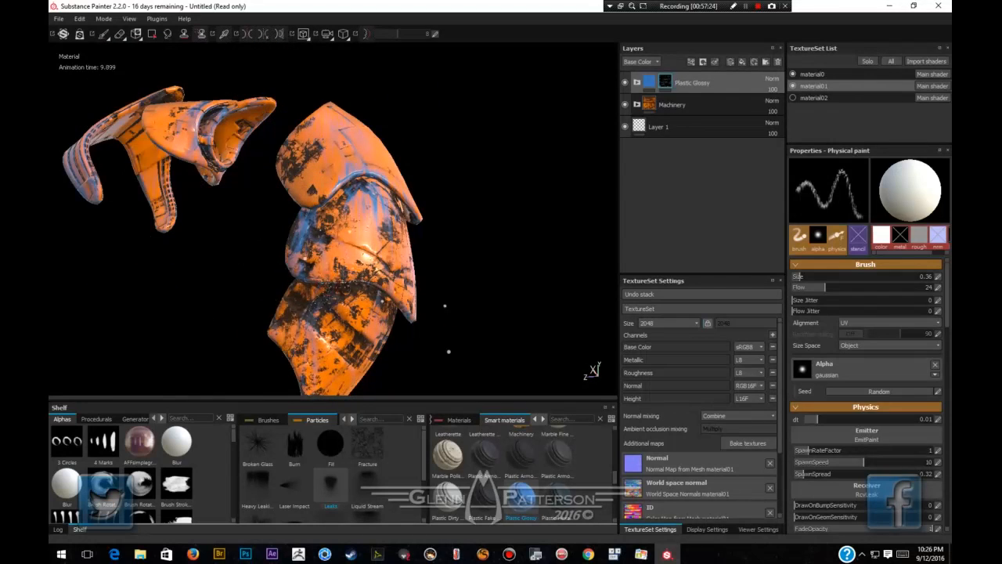
{"action": "left_click_drag", "start_coordinate": [443, 337], "coordinate": [392, 351], "text": "alt"}
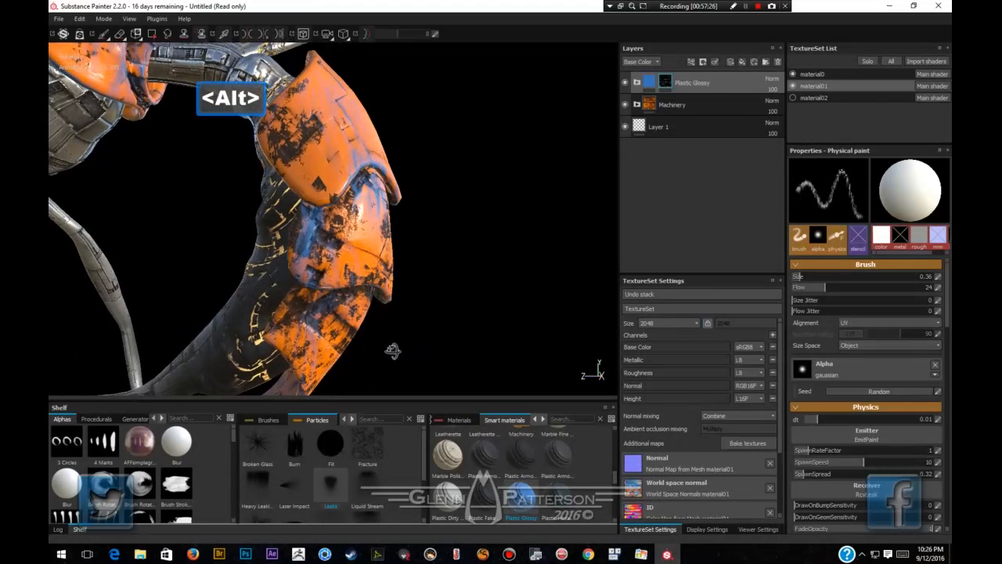
{"action": "middle_click_drag", "start_coordinate": [365, 184], "coordinate": [389, 301], "text": "alt"}
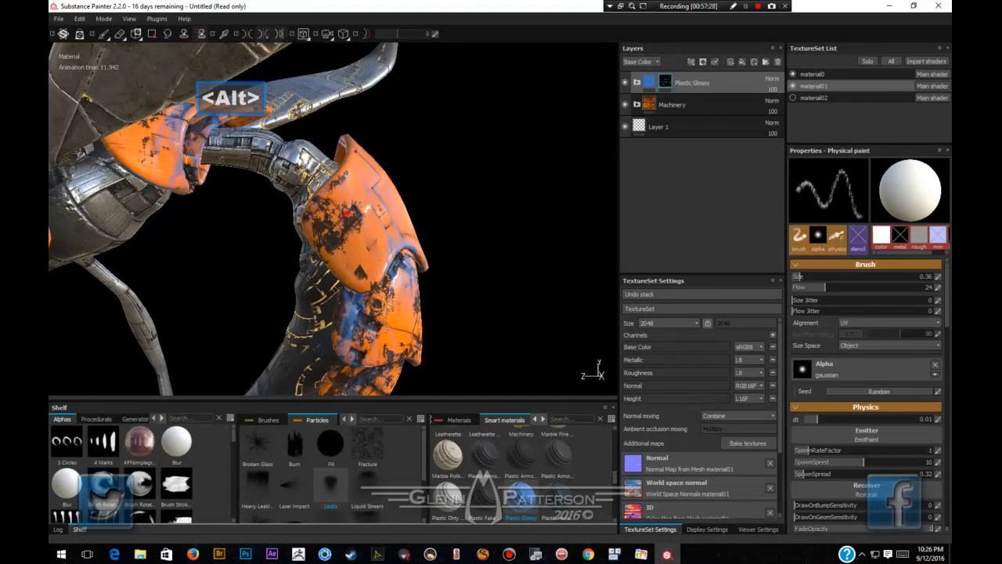
Paint leaks onto the insect's front body plates and large back plate, undoing the unwanted strokes.
{"action": "left_click_drag", "start_coordinate": [147, 216], "coordinate": [316, 141], "text": "alt"}
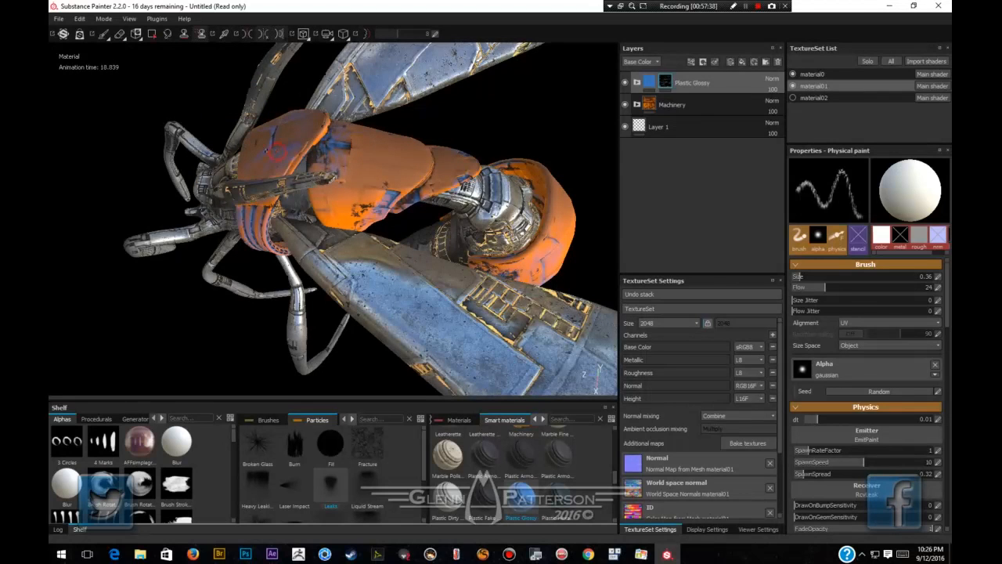
{"action": "mouse_move", "coordinate": [266, 160]}
{"action": "left_mouse_down", "text": "alt"}
{"action": "mouse_move", "coordinate": [461, 152]}
{"action": "mouse_move", "coordinate": [660, 76]}
{"action": "mouse_move", "coordinate": [684, 45]}
{"action": "mouse_move", "coordinate": [430, 147]}
{"action": "mouse_move", "coordinate": [189, 106]}
{"action": "mouse_move", "coordinate": [274, 184]}
{"action": "mouse_move", "coordinate": [337, 223]}
{"action": "mouse_move", "coordinate": [370, 233]}
{"action": "mouse_move", "coordinate": [392, 218]}
{"action": "left_mouse_up", "text": "alt"}
{"action": "key", "text": "ctrl+z"}
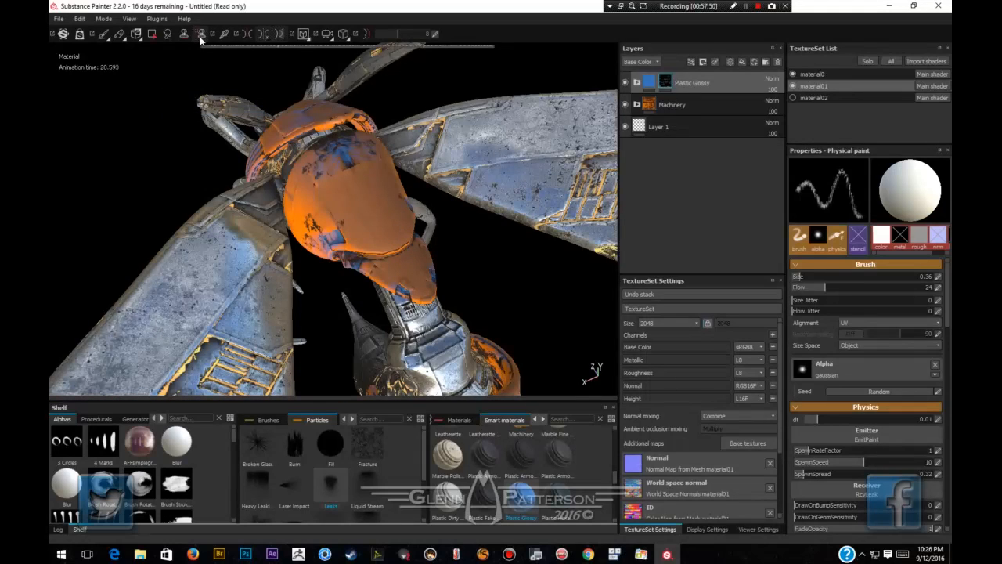
{"action": "left_click", "coordinate": [264, 38]}
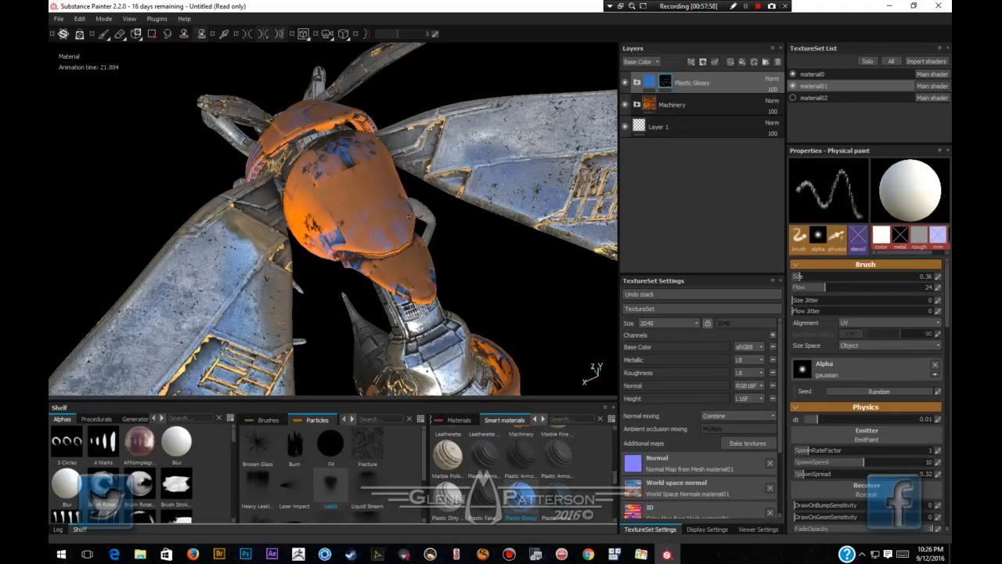
{"action": "left_click_drag", "start_coordinate": [360, 329], "coordinate": [257, 270], "text": "alt"}
{"action": "key", "text": "ctrl+z"}
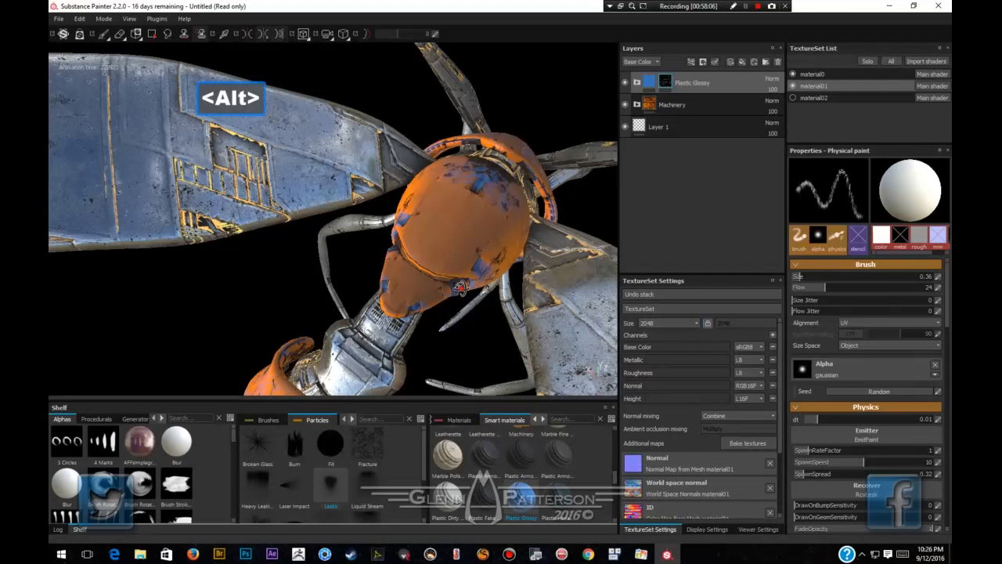
Expand the Plastic Glossy group and change the Plastic Base layer's base color to black.
{"action": "left_click_drag", "start_coordinate": [458, 286], "coordinate": [550, 227], "text": "alt"}
{"action": "left_click_drag", "start_coordinate": [469, 157], "coordinate": [294, 181], "text": "alt"}
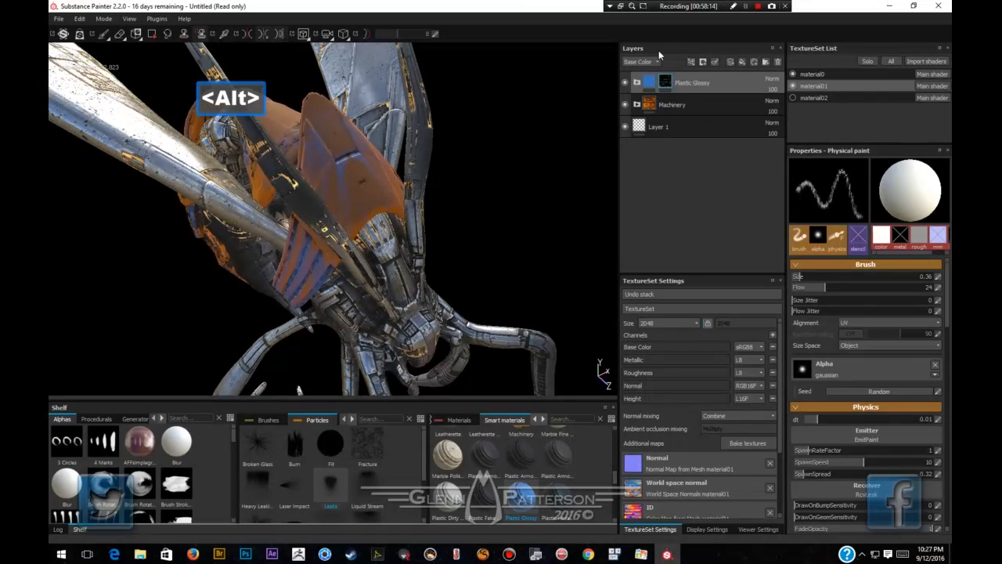
{"action": "left_click", "coordinate": [638, 83]}
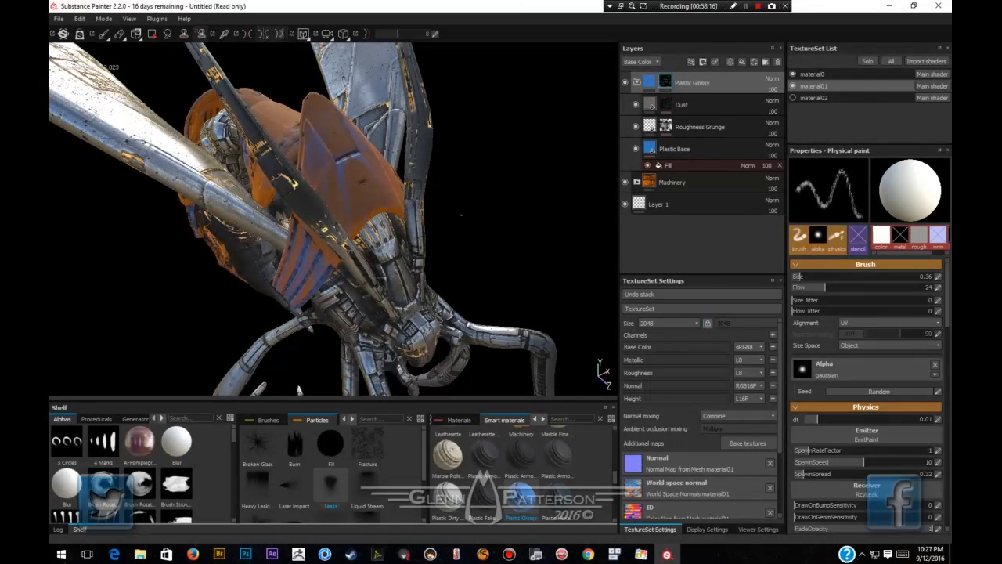
{"action": "right_click_drag", "start_coordinate": [466, 214], "coordinate": [426, 212], "text": "shift"}
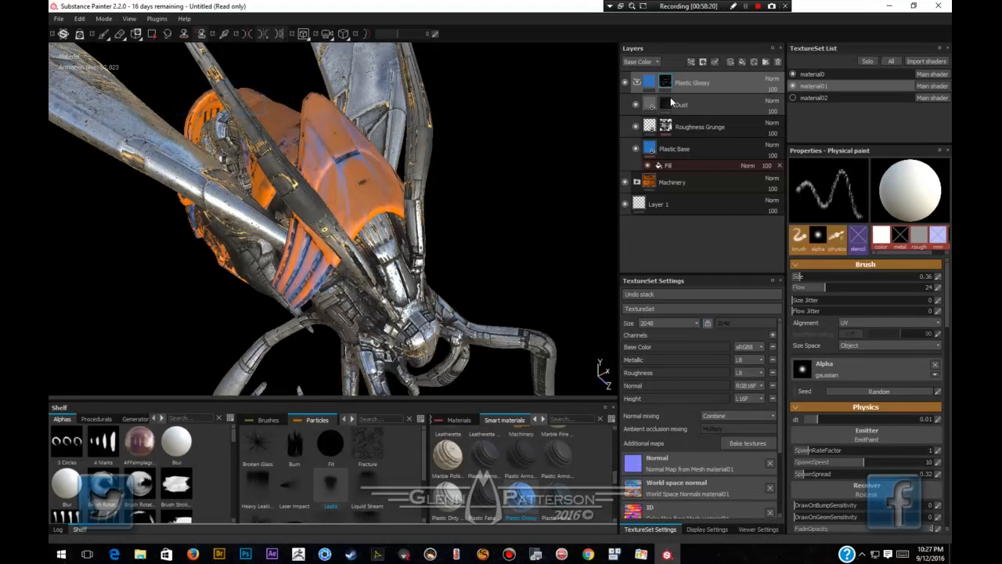
{"action": "left_click", "coordinate": [650, 149]}
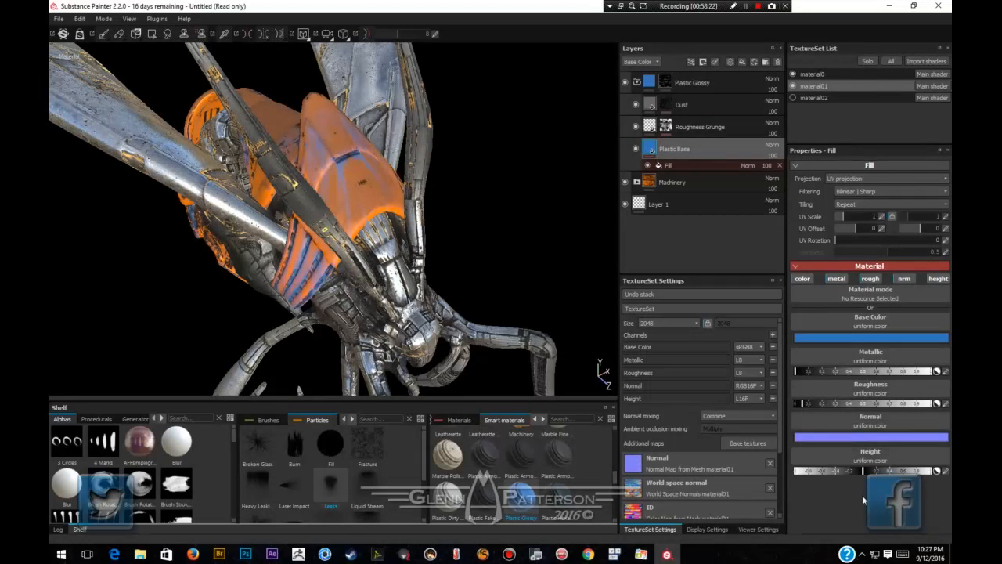
{"action": "left_click", "coordinate": [843, 339]}
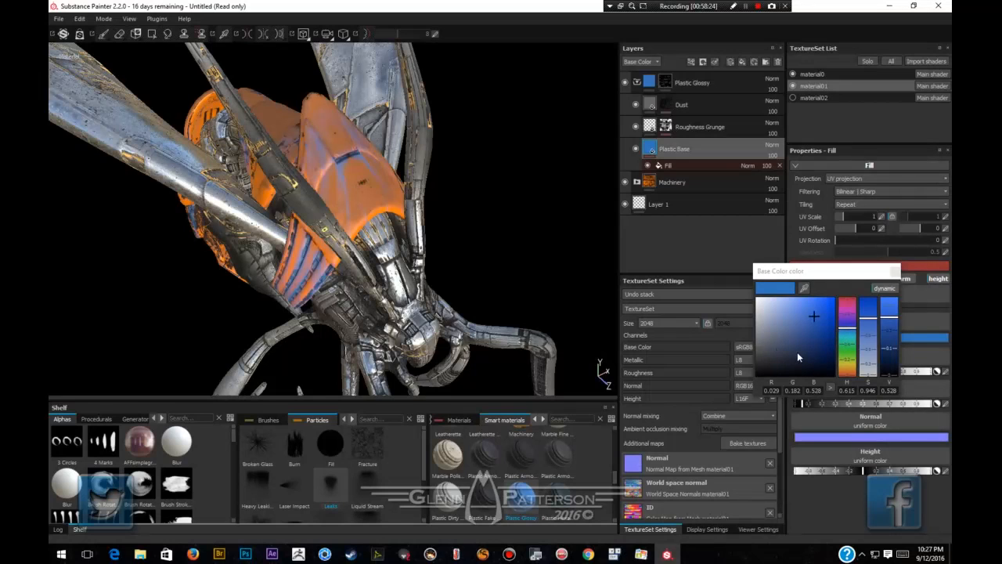
{"action": "left_click_drag", "start_coordinate": [818, 350], "coordinate": [835, 382]}
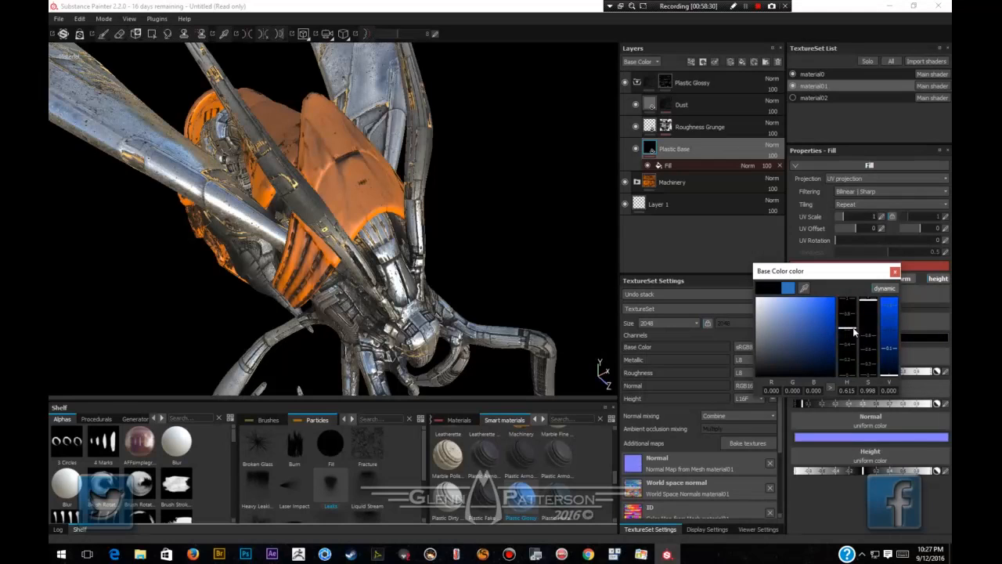
{"action": "left_click", "coordinate": [894, 272]}
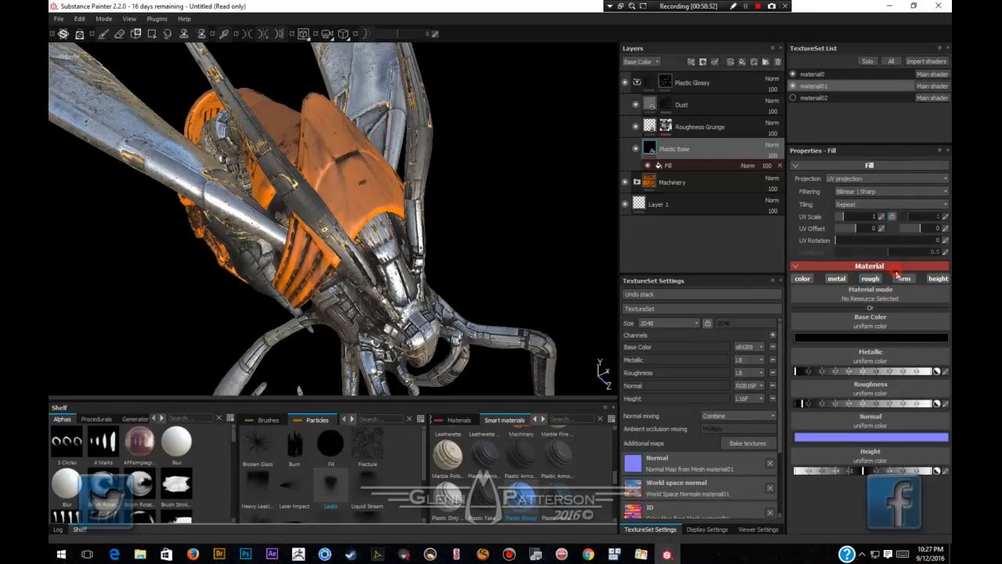
Inspect the leaks on the armour plates from several sides, compare them with Plastic Glossy hidden and shown, and collapse its group.
{"action": "left_click_drag", "start_coordinate": [450, 246], "coordinate": [140, 245], "text": "alt"}
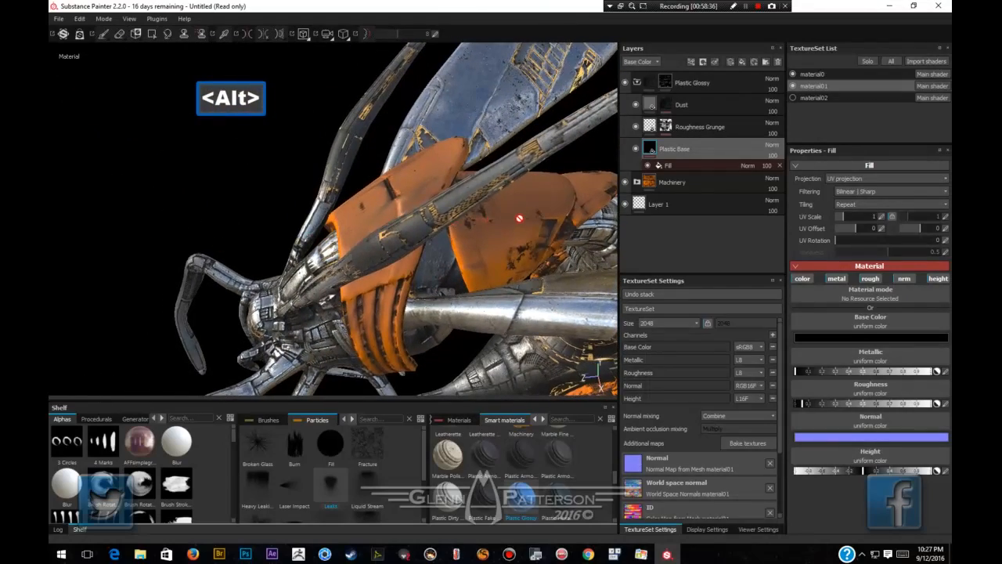
{"action": "left_click_drag", "start_coordinate": [519, 219], "coordinate": [358, 191], "text": "alt"}
{"action": "left_click_drag", "start_coordinate": [610, 322], "coordinate": [482, 257], "text": "alt"}
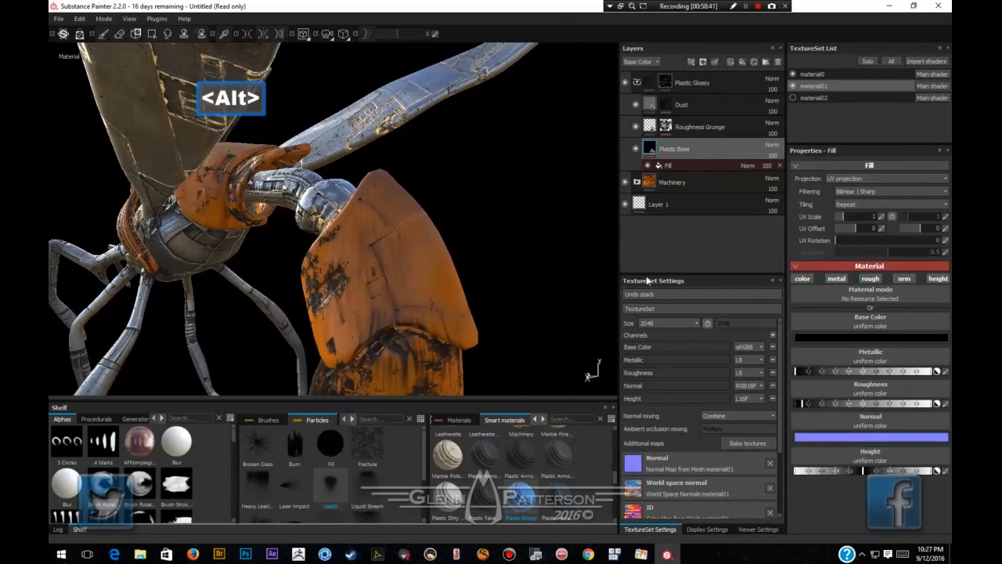
{"action": "left_click", "coordinate": [626, 83]}
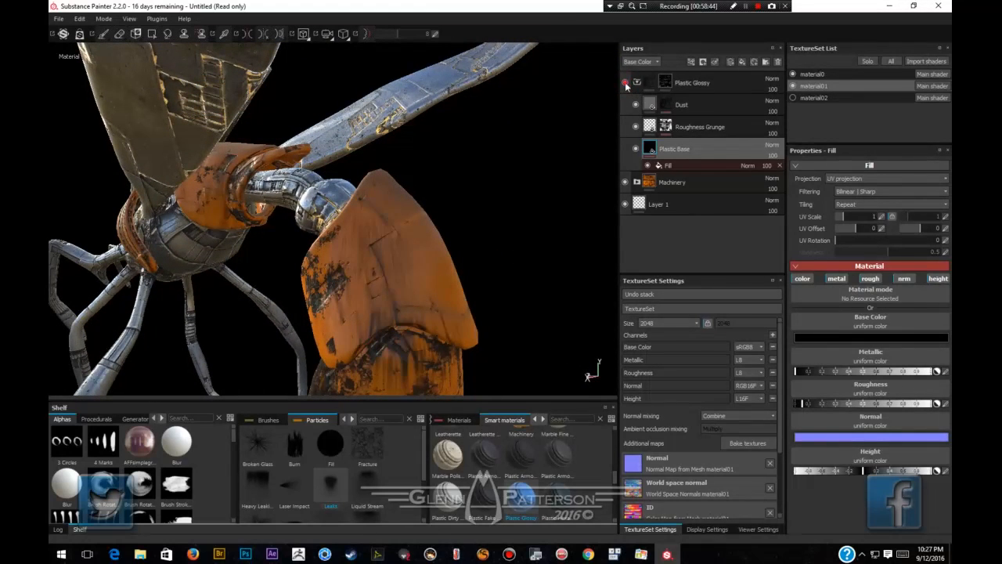
{"action": "left_click", "coordinate": [626, 83]}
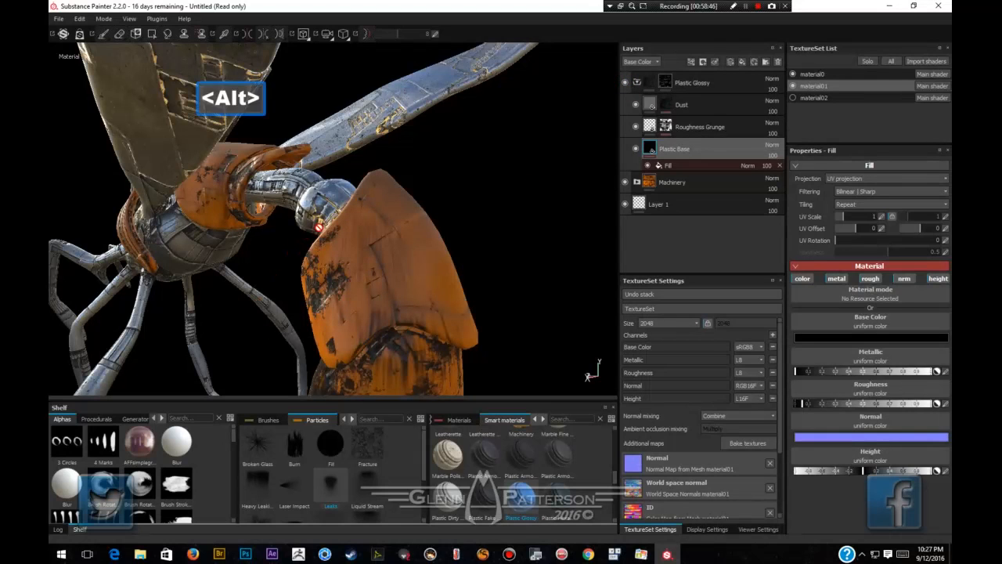
{"action": "left_click_drag", "start_coordinate": [320, 228], "coordinate": [418, 296], "text": "alt"}
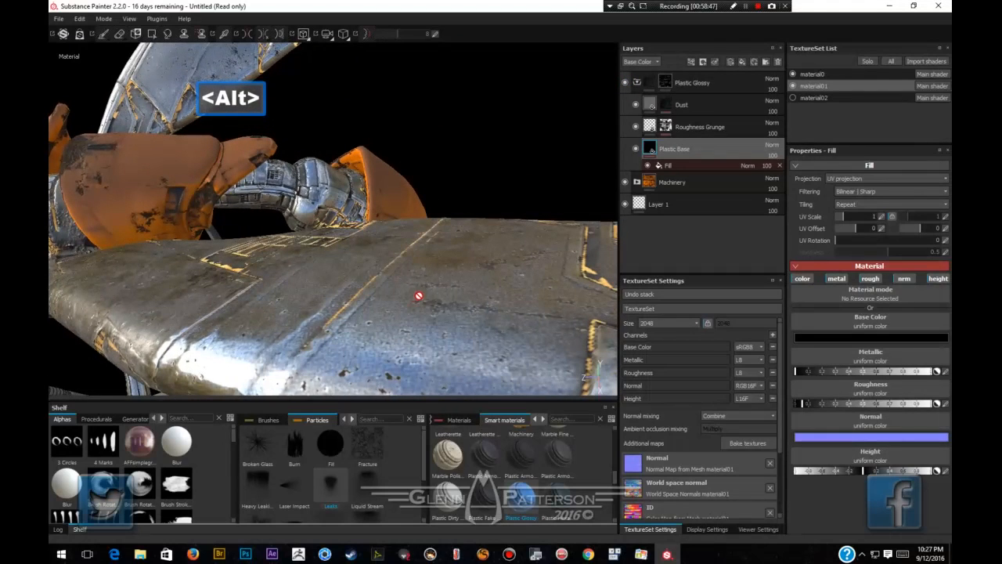
{"action": "left_click", "coordinate": [637, 82]}
{"action": "scroll", "coordinate": [289, 303], "scroll_direction": "down", "scroll_amount": 2}
{"action": "scroll", "coordinate": [289, 303], "scroll_direction": "down", "scroll_amount": 3}
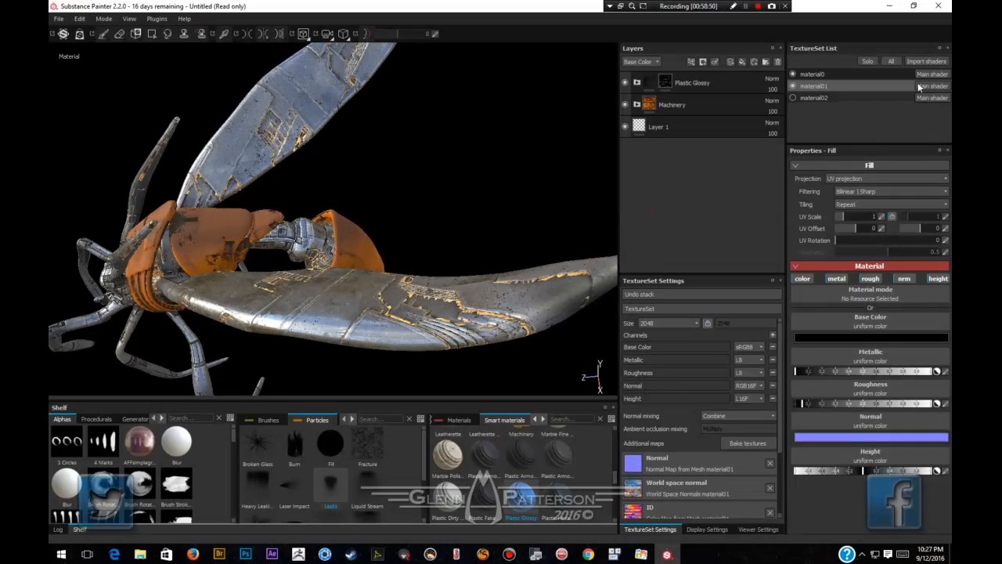
Add the Plastic Glossy smart material above Sunken_Metal in the material0 texture set and give it a black mask.
{"action": "left_click", "coordinate": [830, 74]}
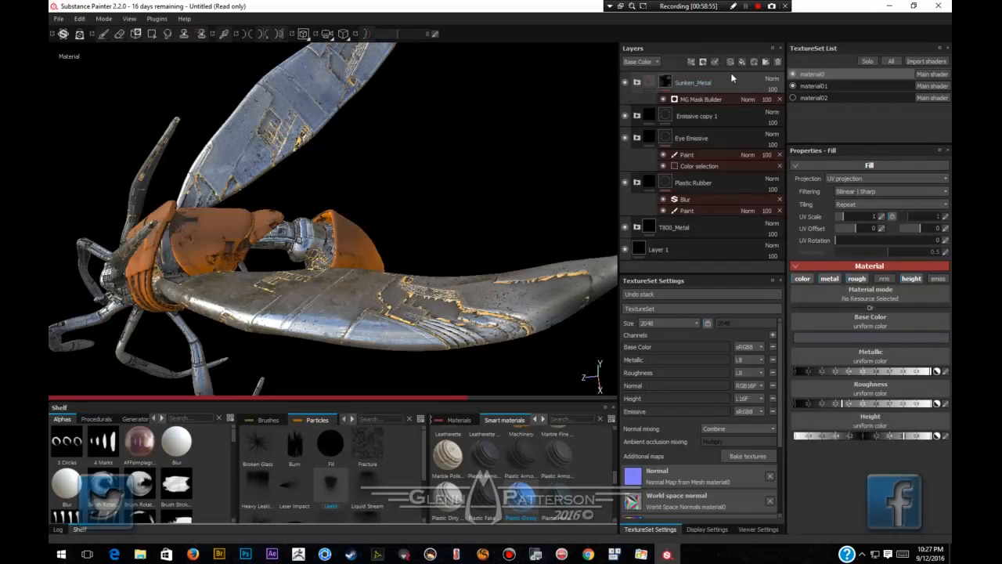
{"action": "left_click_drag", "start_coordinate": [520, 505], "coordinate": [656, 78]}
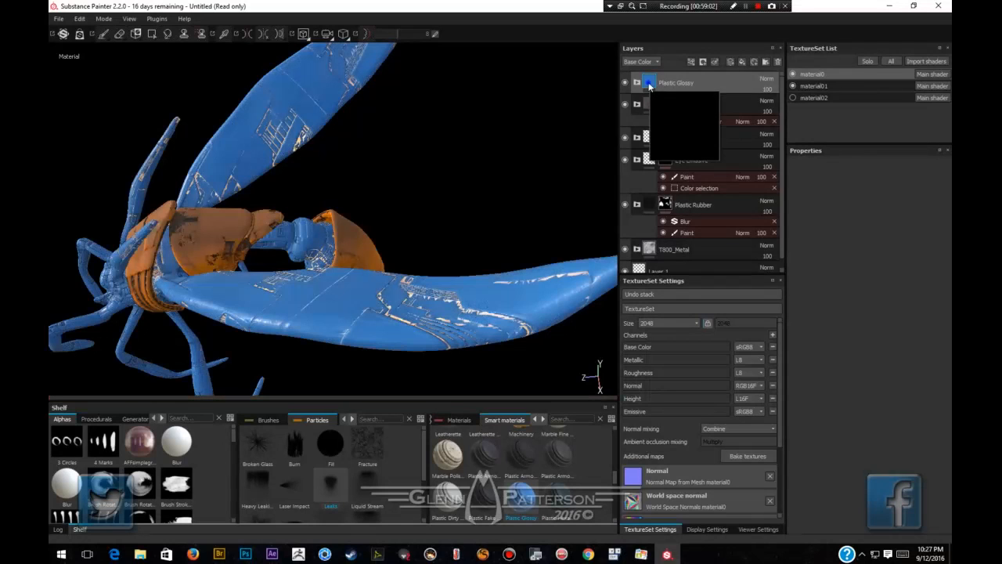
{"action": "right_click", "coordinate": [655, 81]}
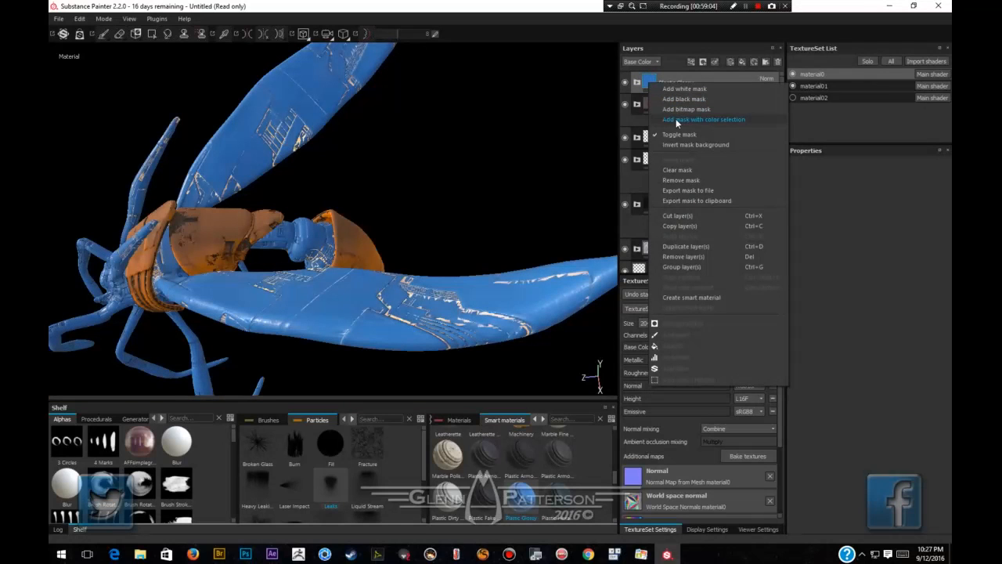
{"action": "left_click", "coordinate": [682, 99]}
Paint rain particles over the insect's large wing into the mask with the Rain particle brush.
{"action": "left_click", "coordinate": [274, 34]}
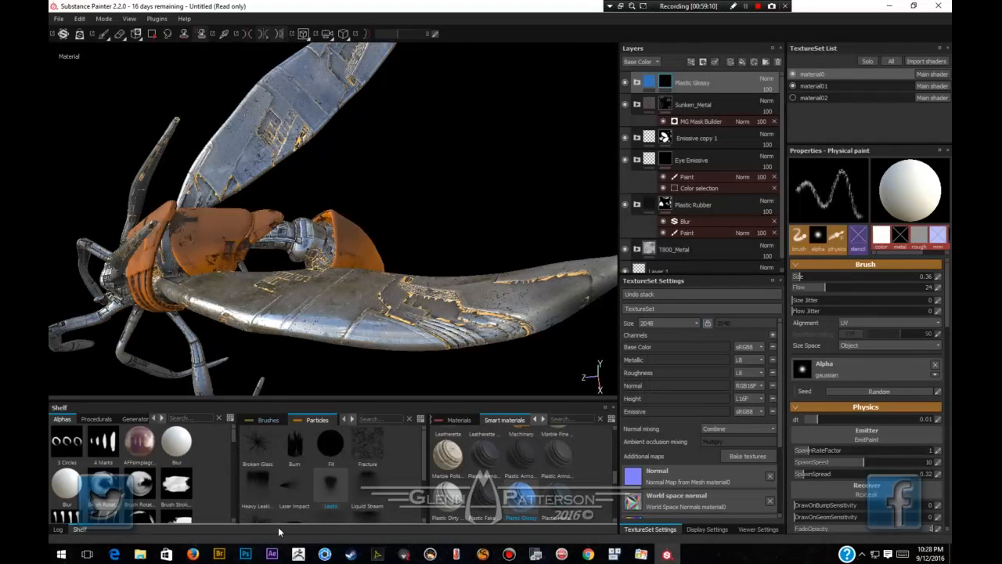
{"action": "scroll", "coordinate": [341, 470], "scroll_direction": "down", "scroll_amount": 1}
{"action": "left_click", "coordinate": [330, 466]}
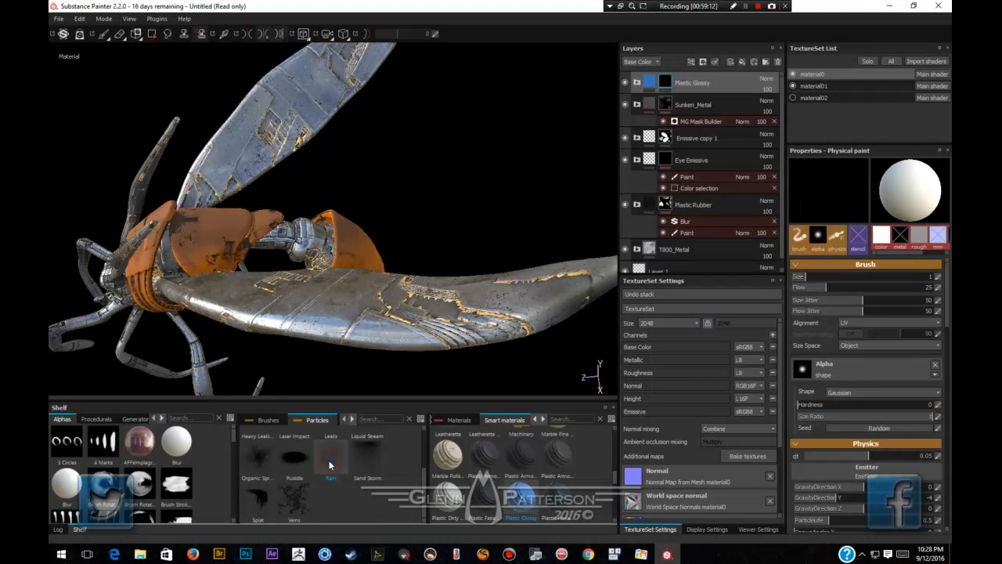
{"action": "left_click", "coordinate": [321, 314]}
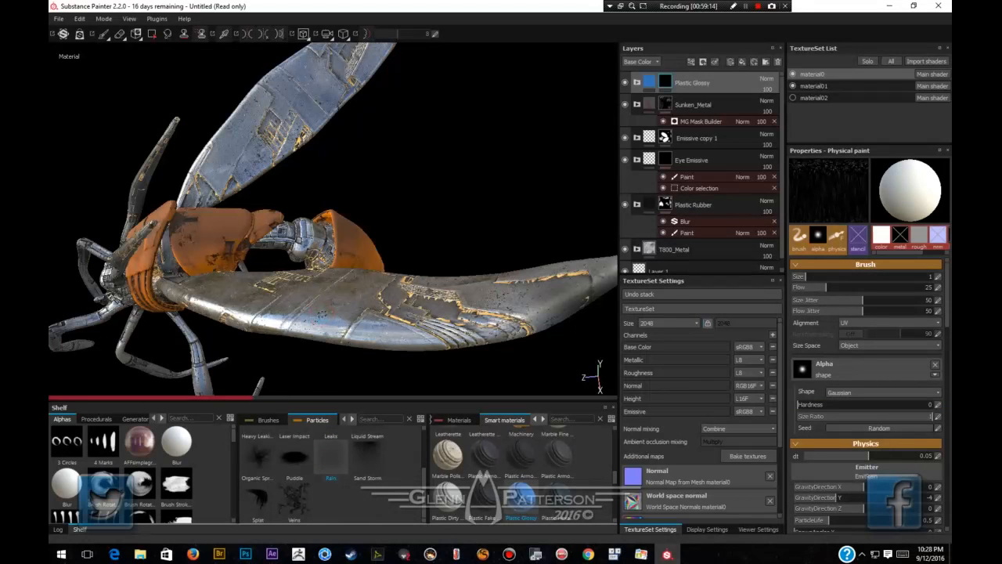
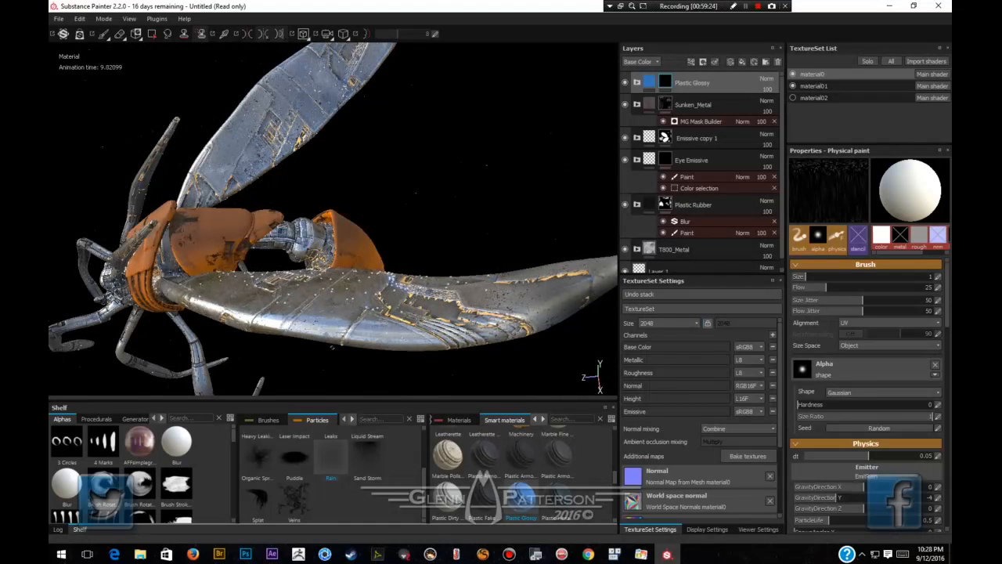
{"action": "left_click_drag", "start_coordinate": [291, 325], "coordinate": [468, 299], "text": "alt"}
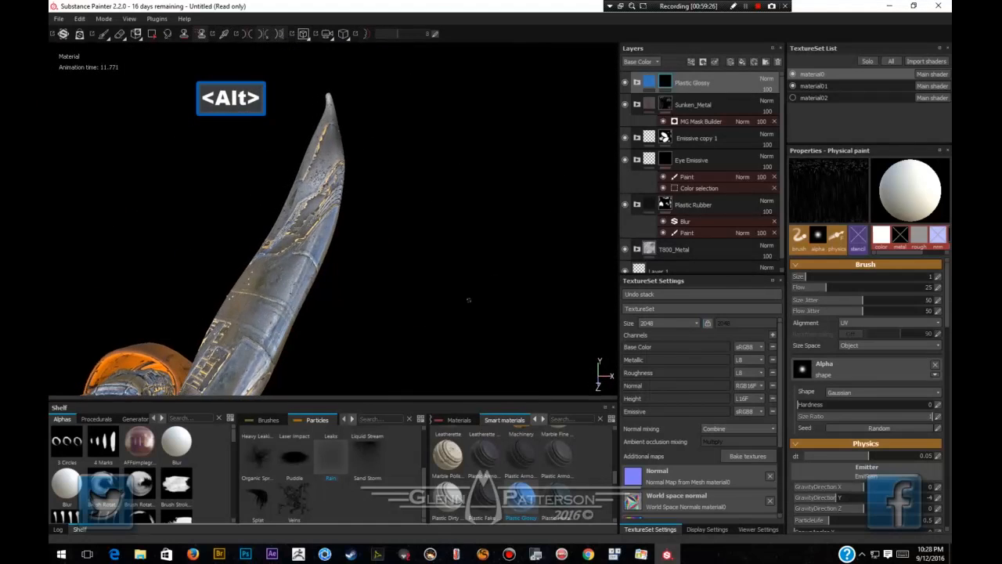
{"action": "left_click_drag", "start_coordinate": [95, 368], "coordinate": [267, 230], "text": "alt"}
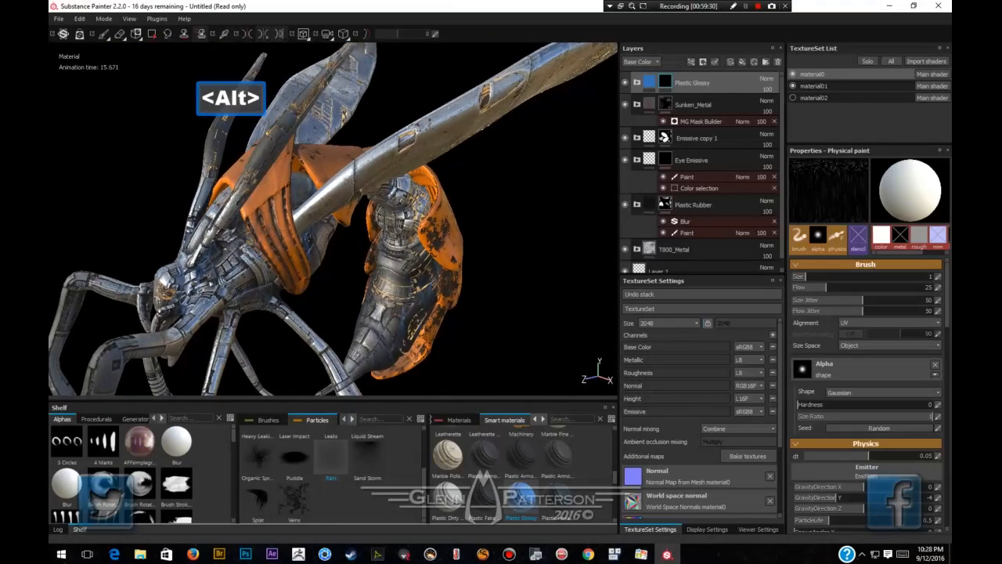
Switch to the Leaks particle brush, test a stroke behind the insect's head and undo it.
{"action": "scroll", "coordinate": [355, 487], "scroll_direction": "up", "scroll_amount": 2}
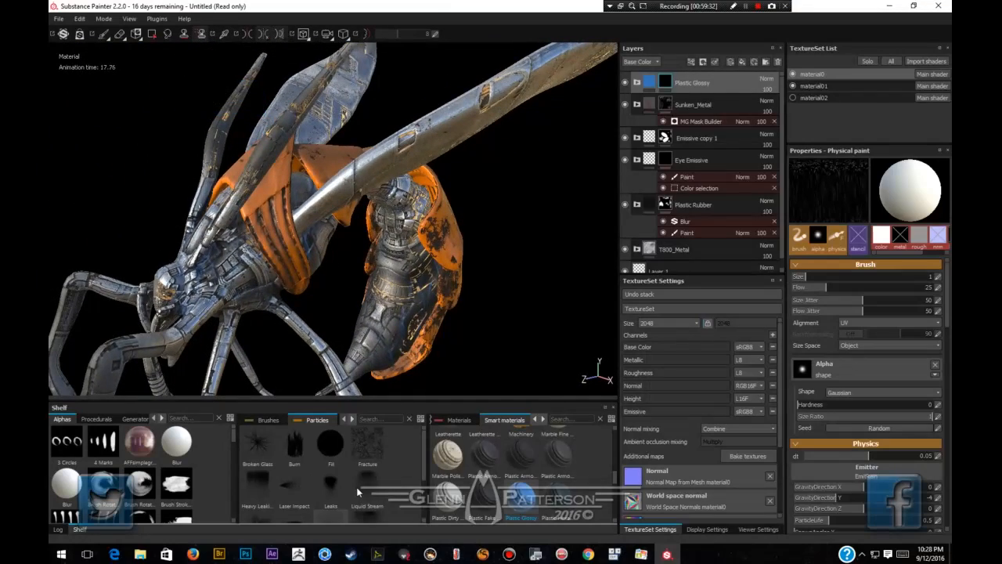
{"action": "left_click", "coordinate": [332, 486]}
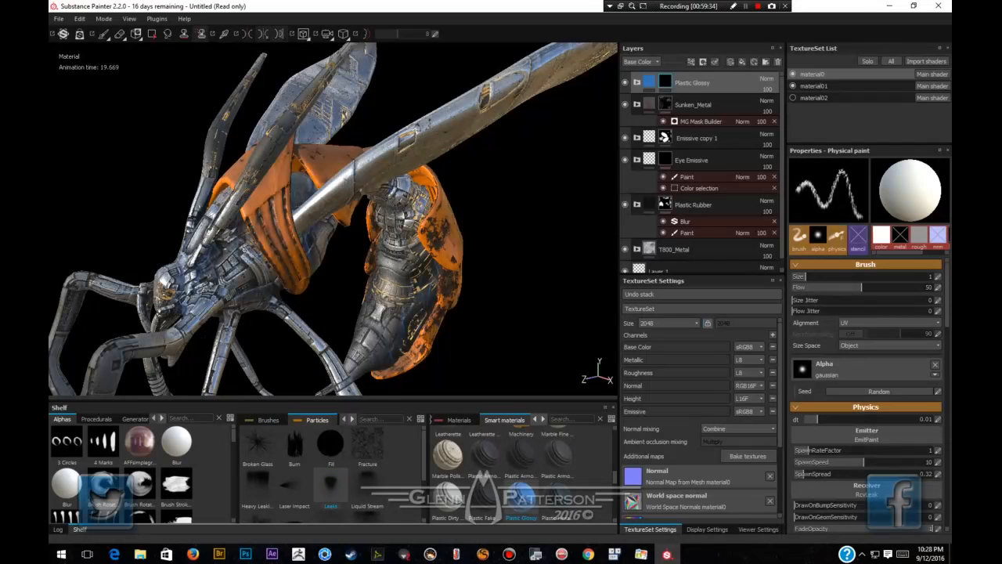
{"action": "left_click_drag", "start_coordinate": [208, 274], "coordinate": [196, 268]}
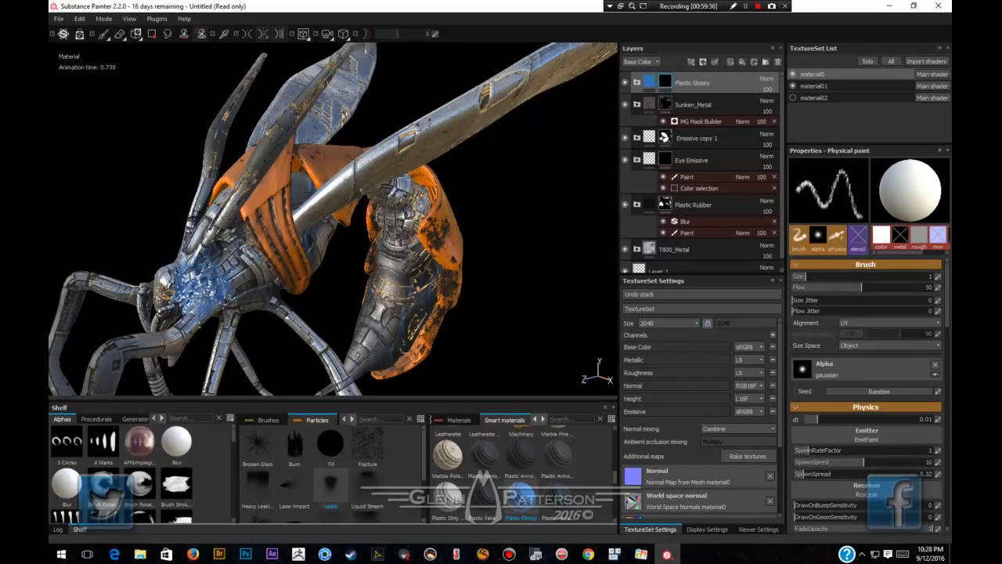
{"action": "key", "text": "ctrl+z"}
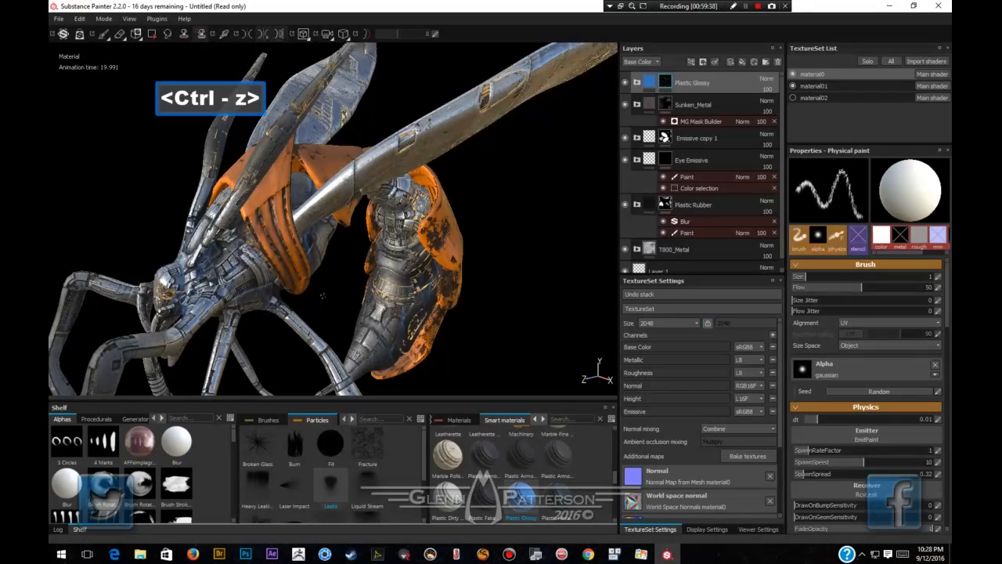
Set the Leaks brush Flow to 16 and size to 0.16, and paint fine leaks around the insect's head and front body.
{"action": "left_click", "coordinate": [812, 287]}
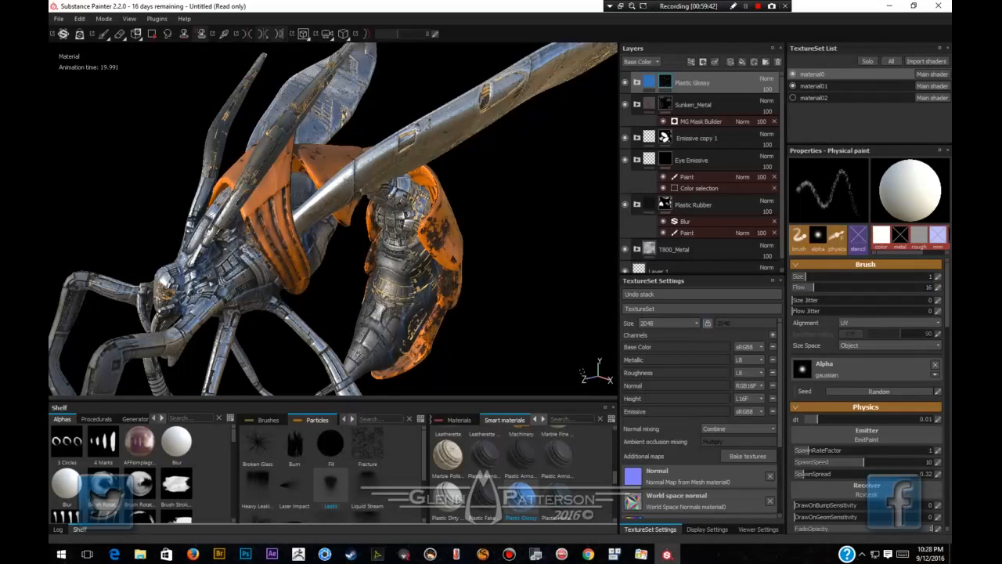
{"action": "key", "text": "bracketleft"}
{"action": "key", "text": "bracketleft"}
{"action": "key", "text": "bracketleft"}
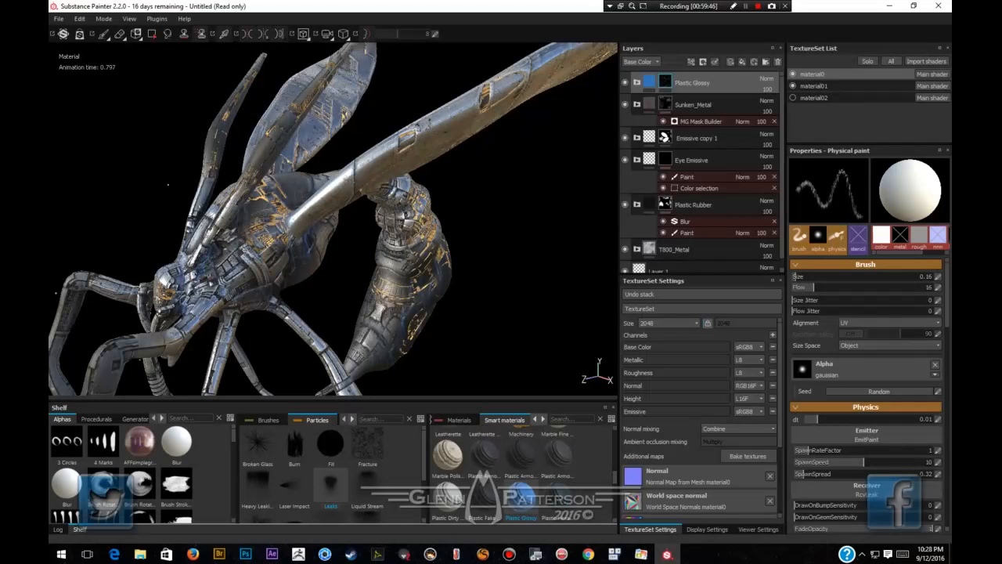
{"action": "left_click_drag", "start_coordinate": [186, 294], "coordinate": [316, 290], "text": "alt"}
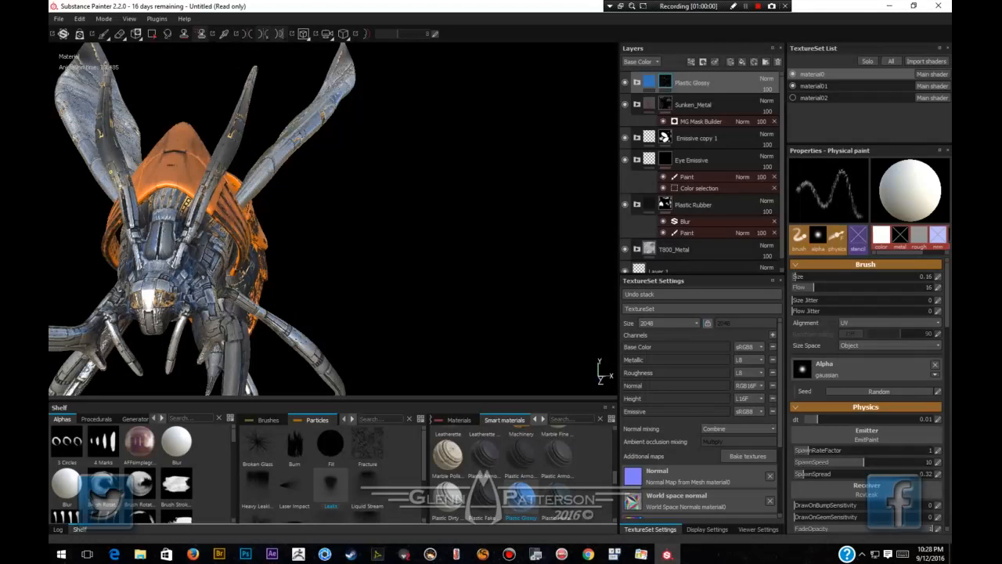
{"action": "left_click_drag", "start_coordinate": [251, 235], "coordinate": [269, 211], "text": "alt"}
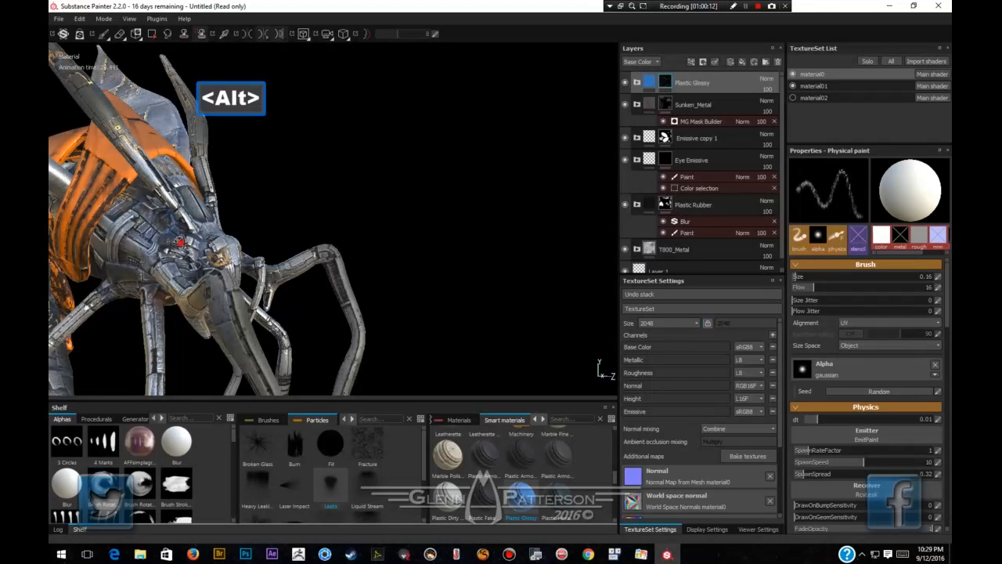
{"action": "left_click_drag", "start_coordinate": [235, 266], "coordinate": [67, 266], "text": "alt"}
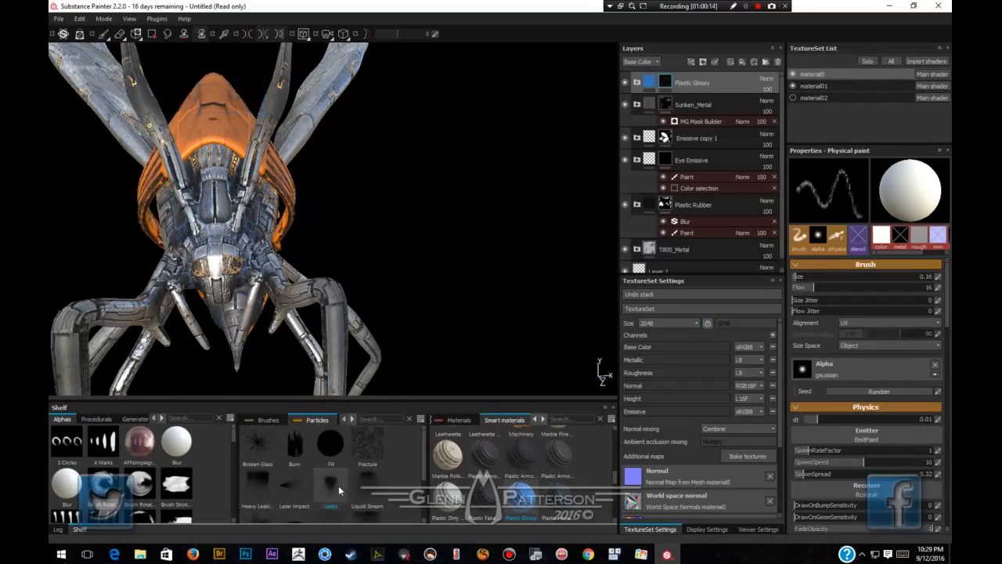
Paint cracks onto the blue-grey wing behind the armour with the Broken Glass particle brush at size 1.
{"action": "left_click", "coordinate": [255, 444]}
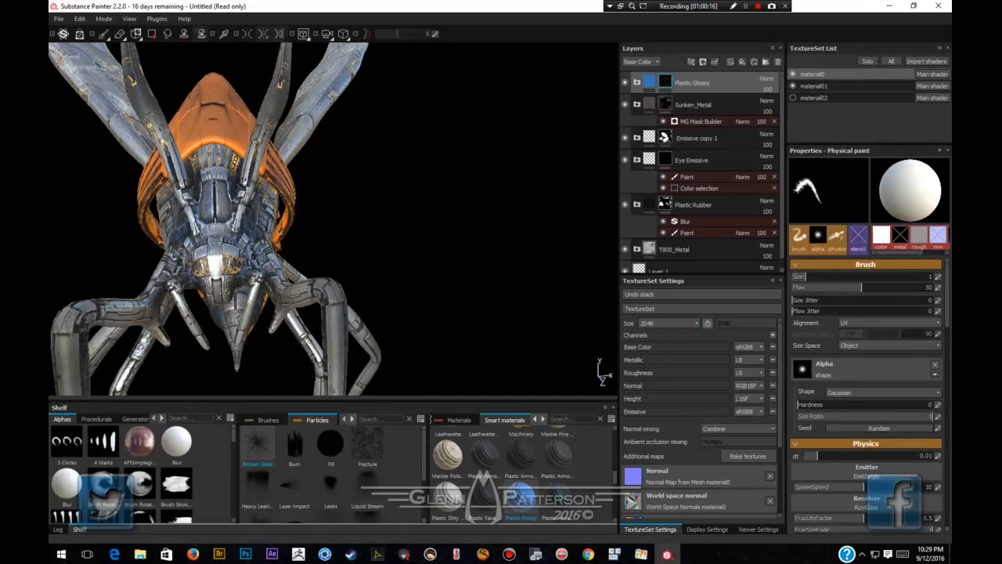
{"action": "scroll", "coordinate": [239, 336], "scroll_direction": "up", "scroll_amount": 3}
{"action": "left_click_drag", "start_coordinate": [244, 258], "coordinate": [250, 143], "text": "alt"}
{"action": "middle_click_drag", "start_coordinate": [262, 144], "coordinate": [395, 473], "text": "alt"}
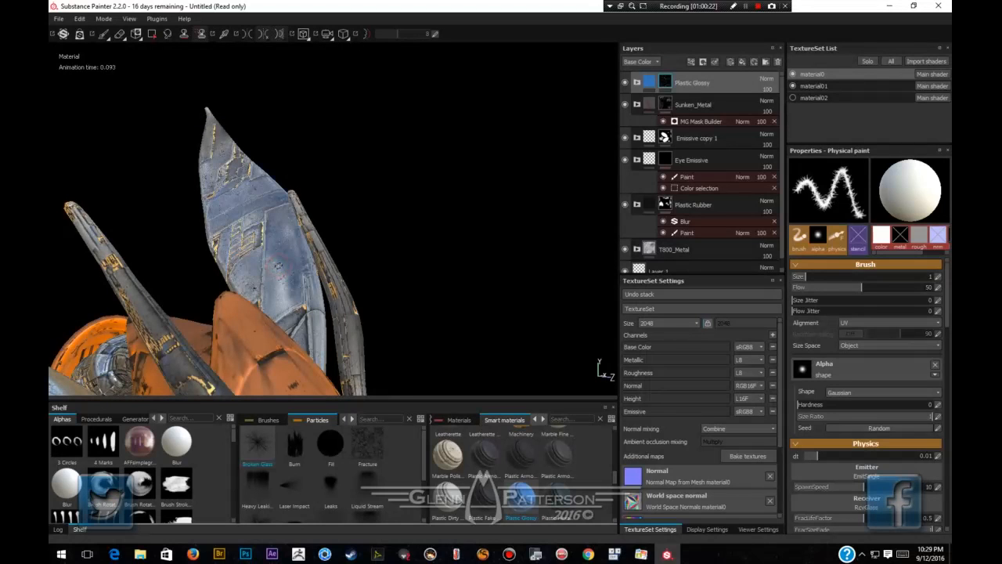
{"action": "left_click", "coordinate": [278, 266]}
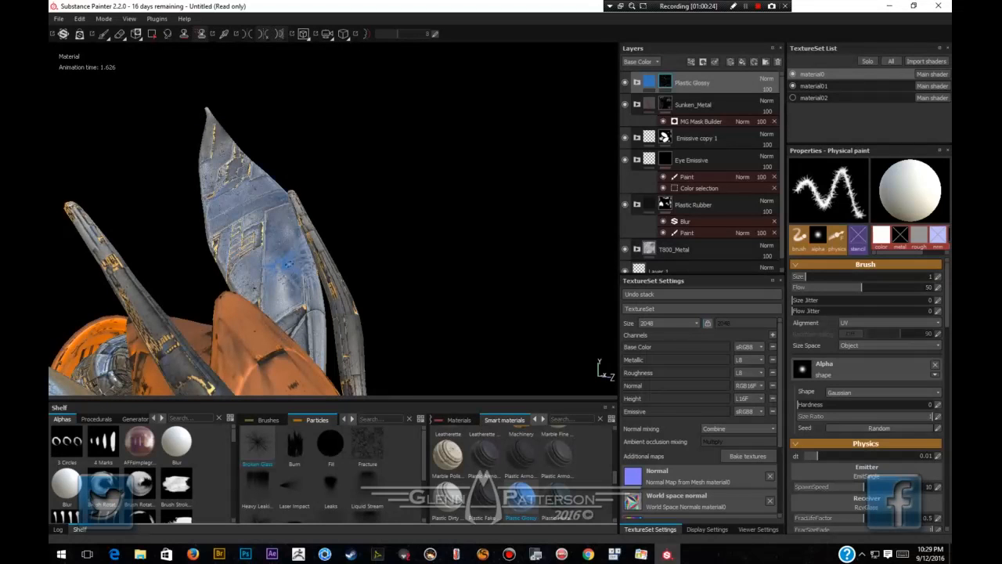
{"action": "left_click_drag", "start_coordinate": [289, 266], "coordinate": [255, 202], "text": "alt"}
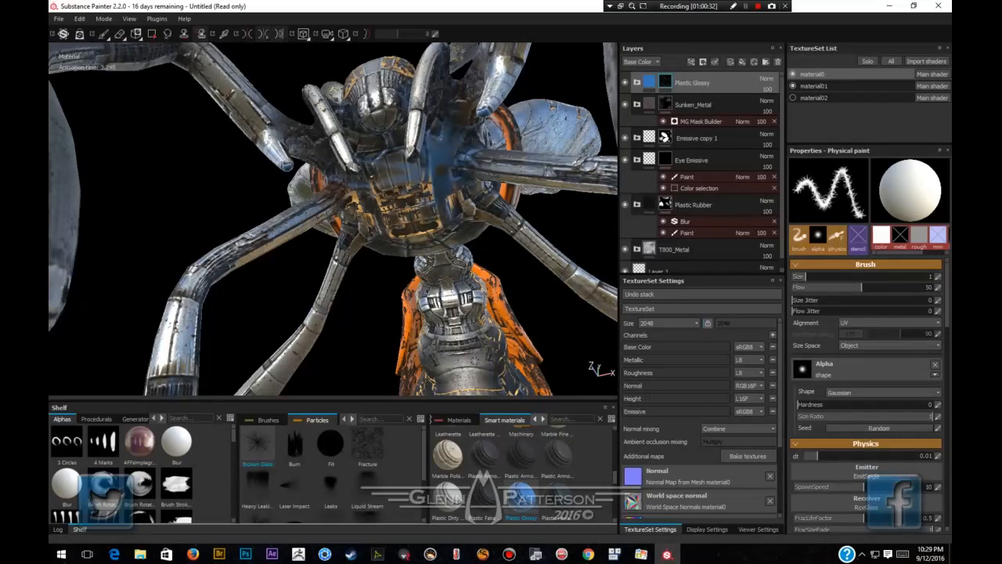
Paint Broken Glass particle cracks into the Plastic Glossy mask over the insect's upper body just behind the head.
{"action": "left_click_drag", "start_coordinate": [479, 368], "coordinate": [334, 280], "text": "alt"}
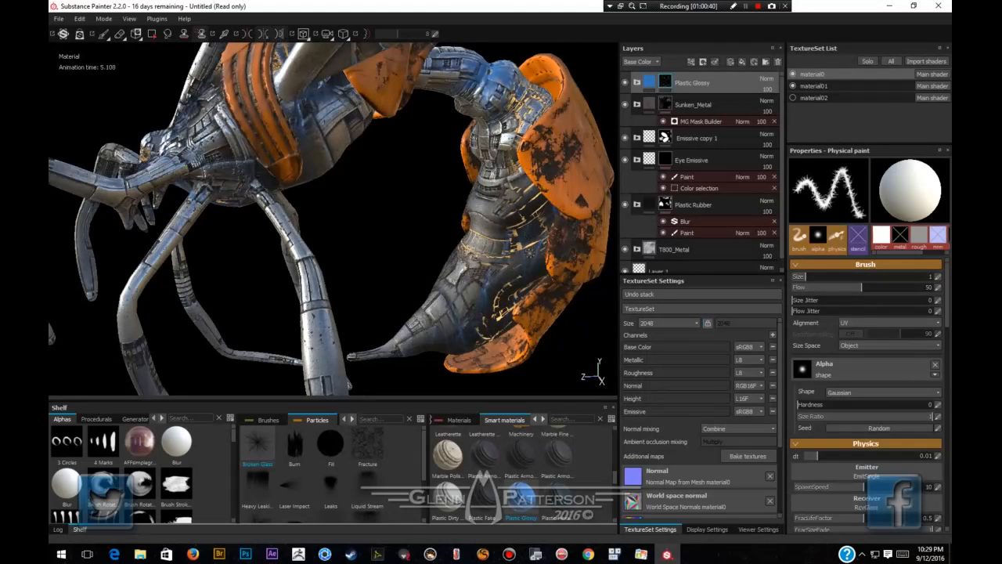
{"action": "key", "text": "alt"}
{"action": "key", "text": "alt"}
{"action": "left_click_drag", "start_coordinate": [267, 227], "coordinate": [395, 266], "text": "alt"}
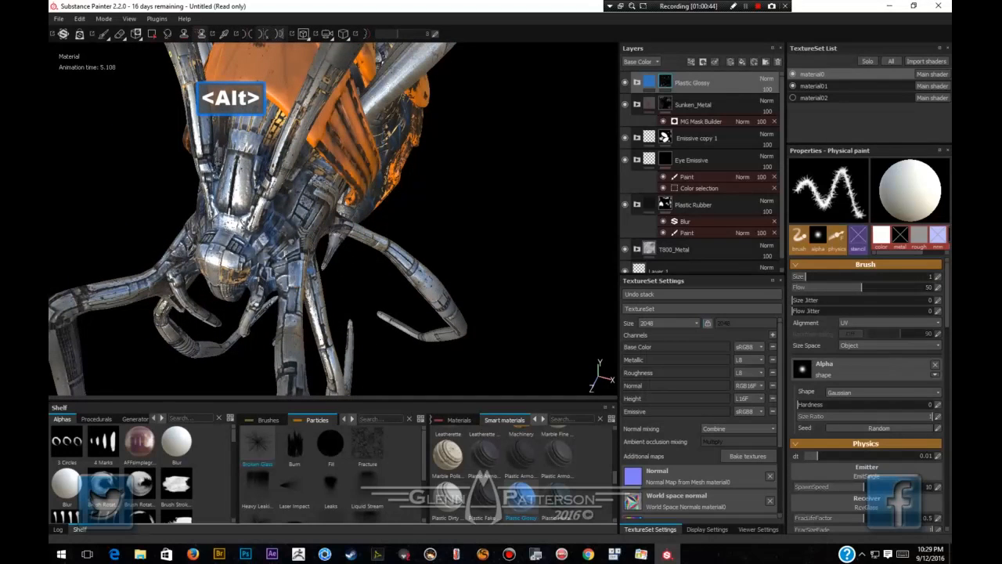
{"action": "mouse_move", "coordinate": [218, 165]}
{"action": "left_mouse_down"}
{"action": "mouse_move", "coordinate": [204, 233]}
{"action": "mouse_move", "coordinate": [256, 222]}
{"action": "left_mouse_up"}
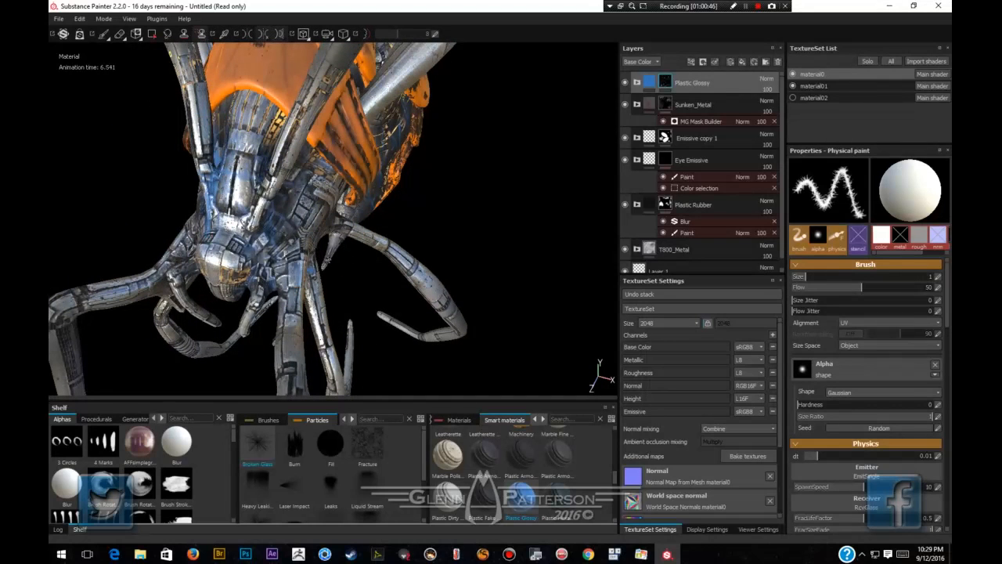
Set the Base Color of the Plastic Base layer inside the Plastic Glossy folder to black.
{"action": "left_click_drag", "start_coordinate": [327, 262], "coordinate": [365, 47], "text": "alt"}
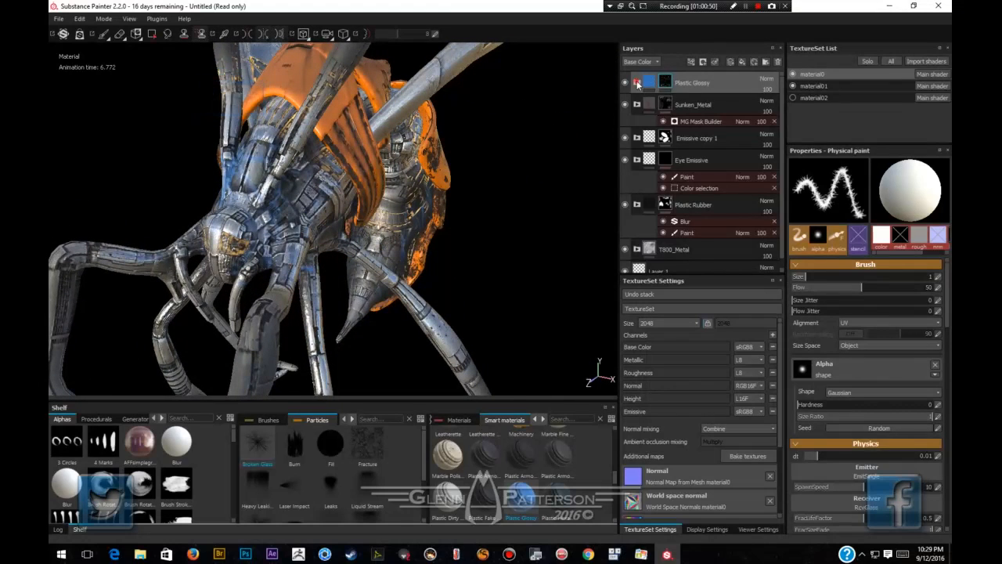
{"action": "left_click", "coordinate": [638, 82]}
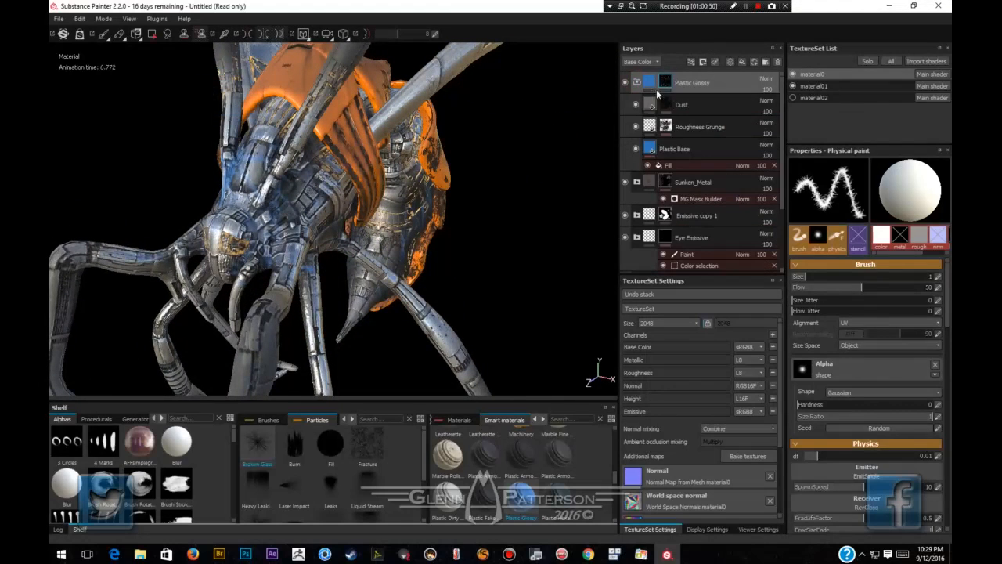
{"action": "left_click", "coordinate": [649, 150]}
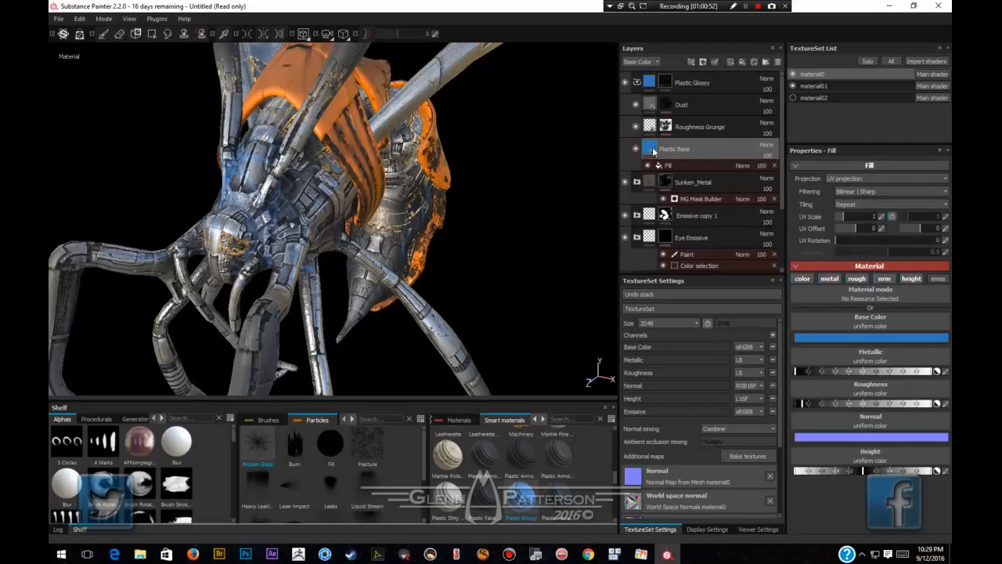
{"action": "left_click", "coordinate": [858, 336]}
{"action": "left_click_drag", "start_coordinate": [831, 334], "coordinate": [847, 384]}
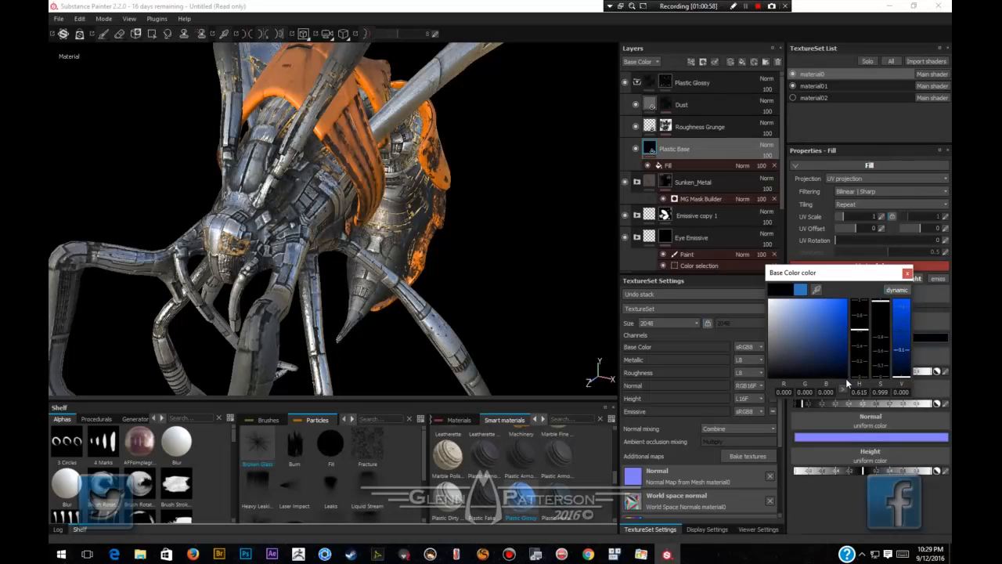
{"action": "left_click", "coordinate": [907, 273]}
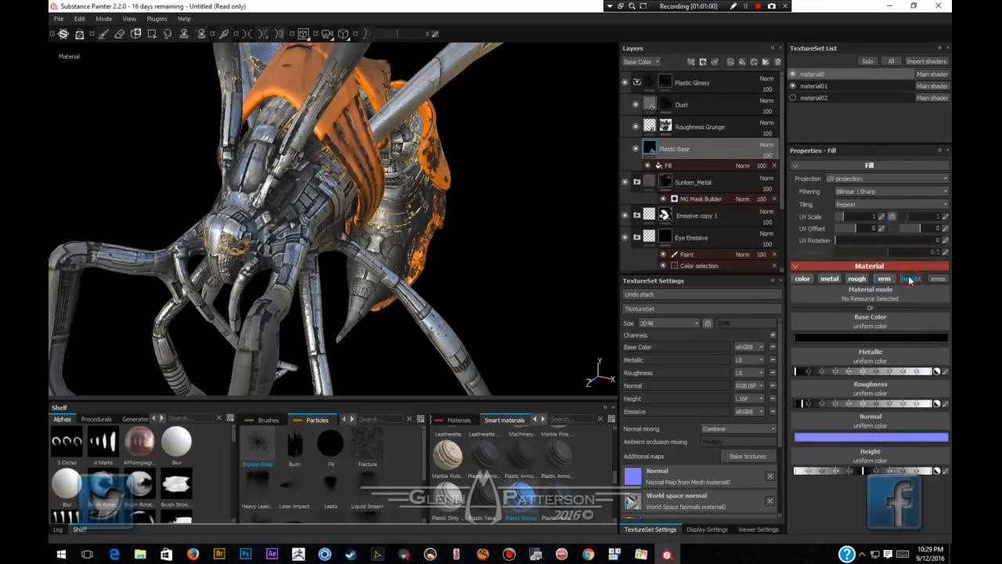
Compare the insect with the Plastic Glossy folder hidden and shown, and examine the whole model.
{"action": "left_click", "coordinate": [625, 83]}
{"action": "left_click", "coordinate": [625, 83]}
{"action": "left_click", "coordinate": [625, 83]}
{"action": "left_click", "coordinate": [624, 83]}
{"action": "left_click", "coordinate": [625, 83]}
{"action": "left_click", "coordinate": [625, 83]}
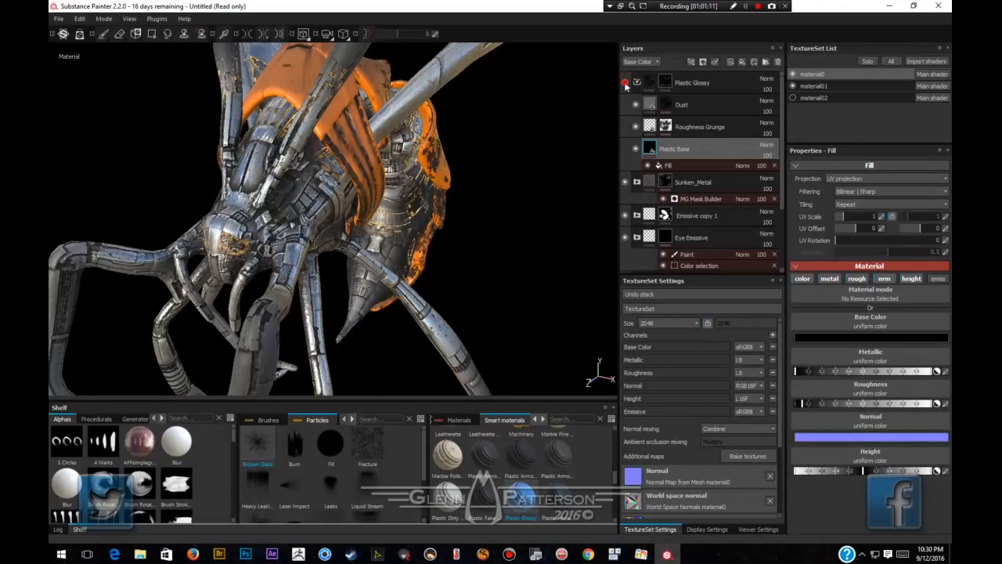
{"action": "left_click", "coordinate": [625, 83]}
{"action": "scroll", "coordinate": [410, 249], "scroll_direction": "down", "scroll_amount": 5}
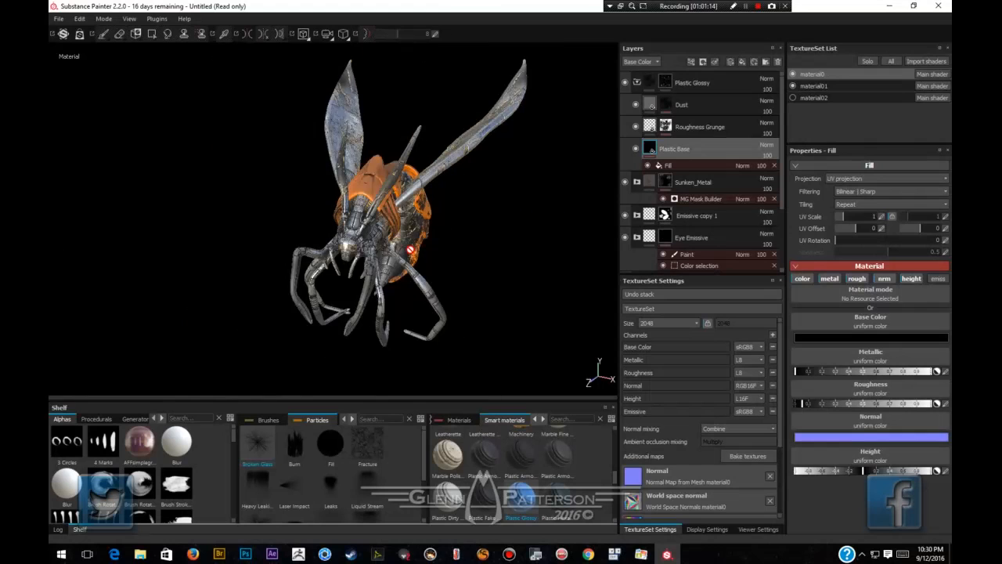
{"action": "scroll", "coordinate": [410, 249], "scroll_direction": "up", "scroll_amount": 4}
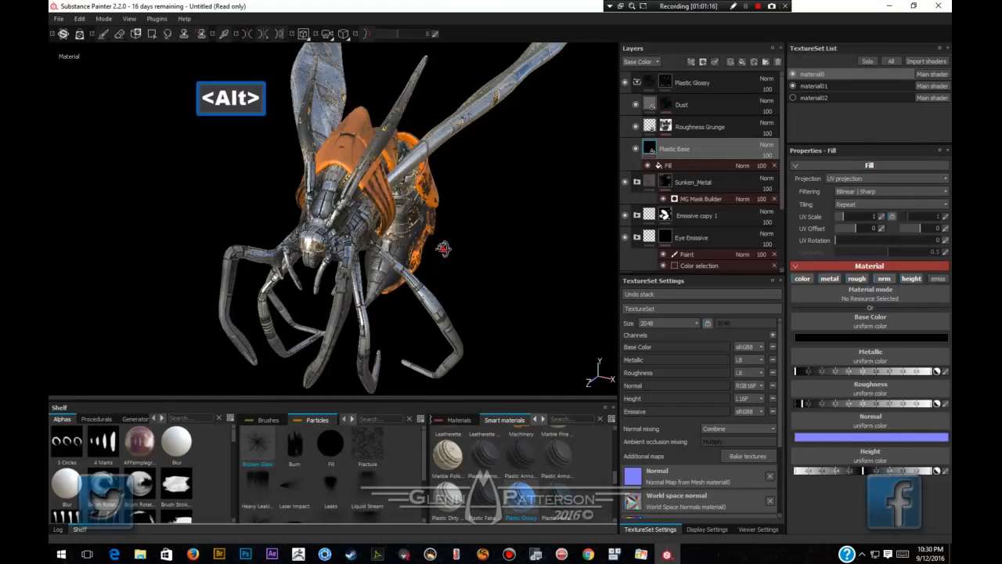
{"action": "left_click_drag", "start_coordinate": [443, 249], "coordinate": [410, 251], "text": "alt"}
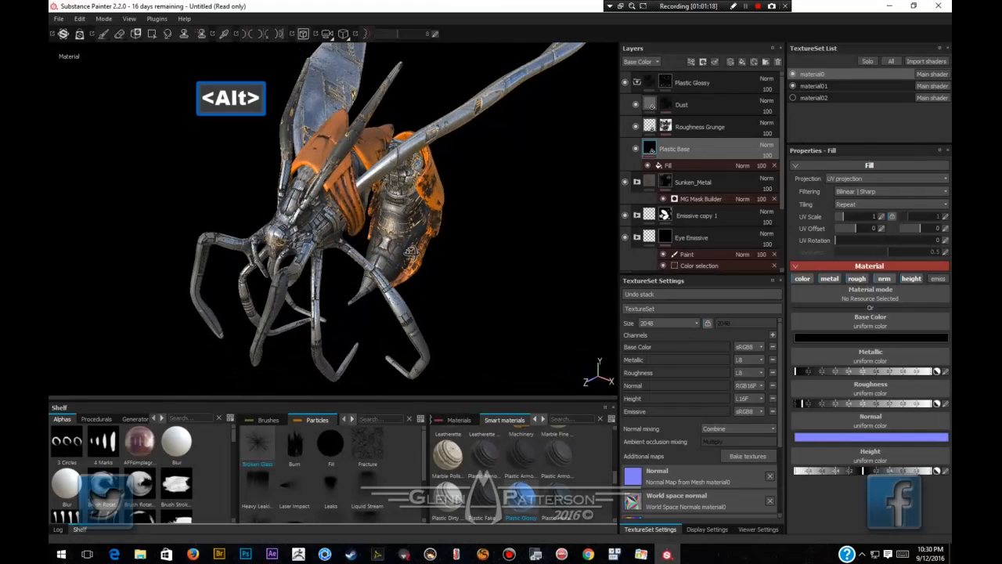
Show and select the material02 texture set, and hide material0 and material01 to isolate the flower.
{"action": "left_click", "coordinate": [792, 97]}
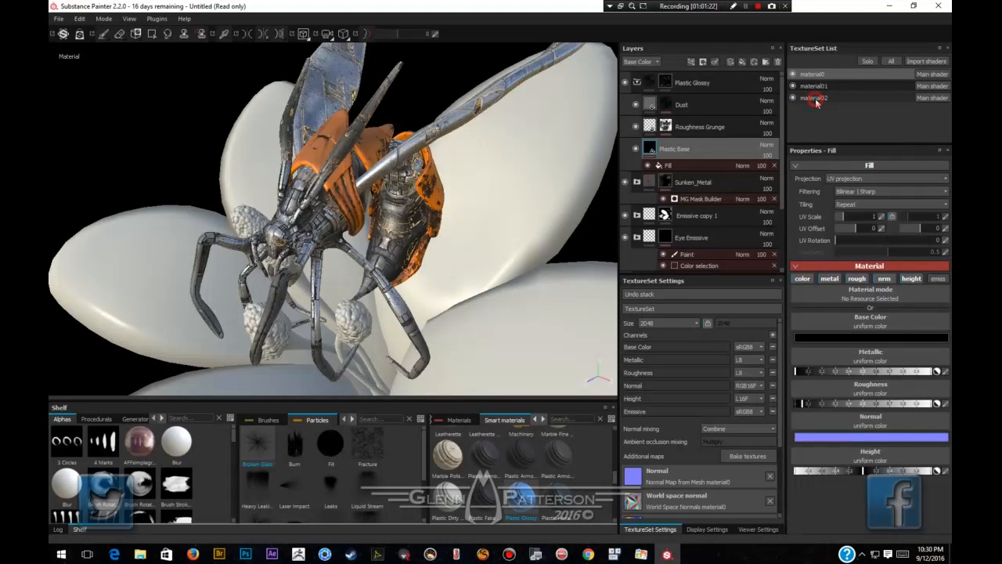
{"action": "left_click", "coordinate": [815, 99]}
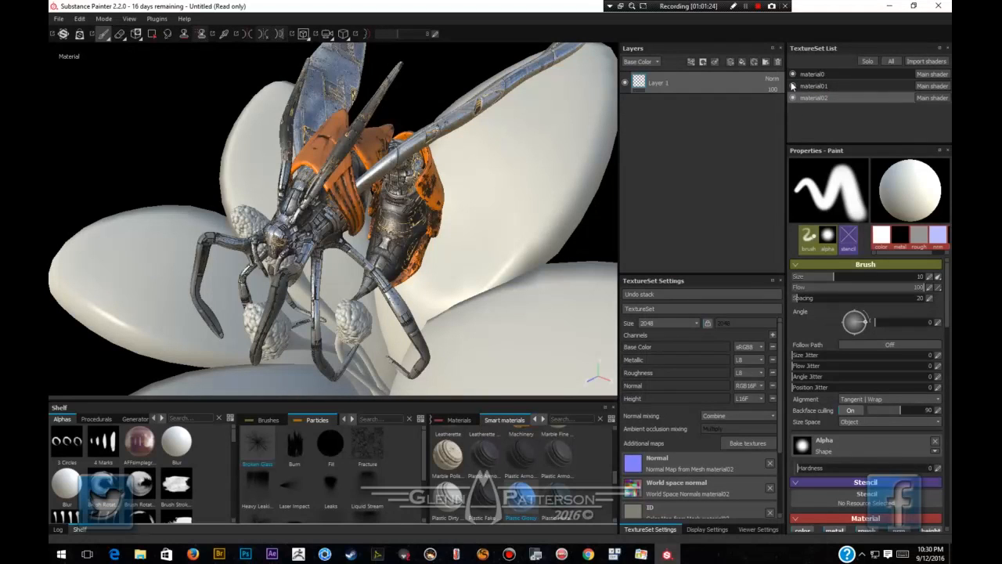
{"action": "left_click", "coordinate": [793, 86]}
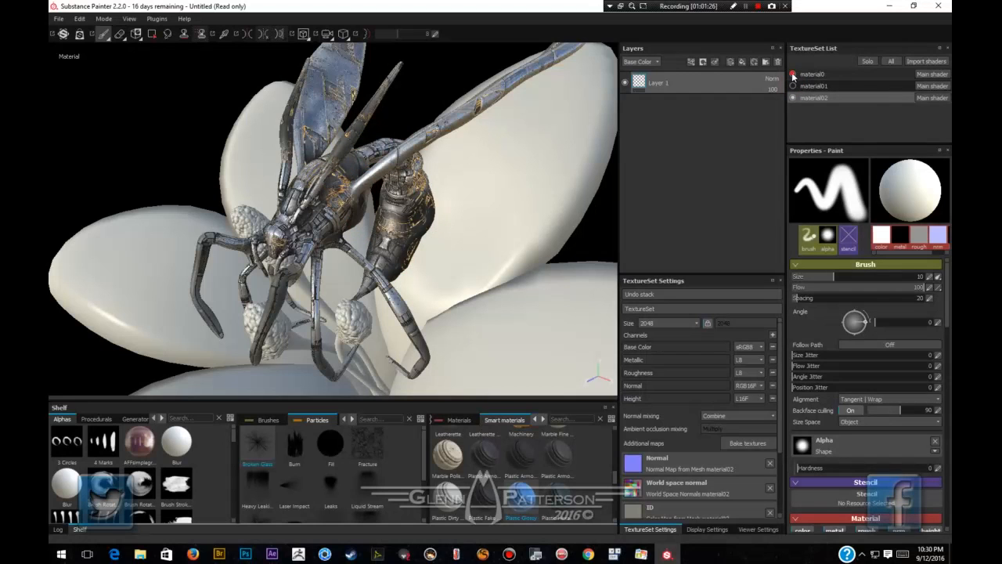
{"action": "left_click", "coordinate": [793, 74]}
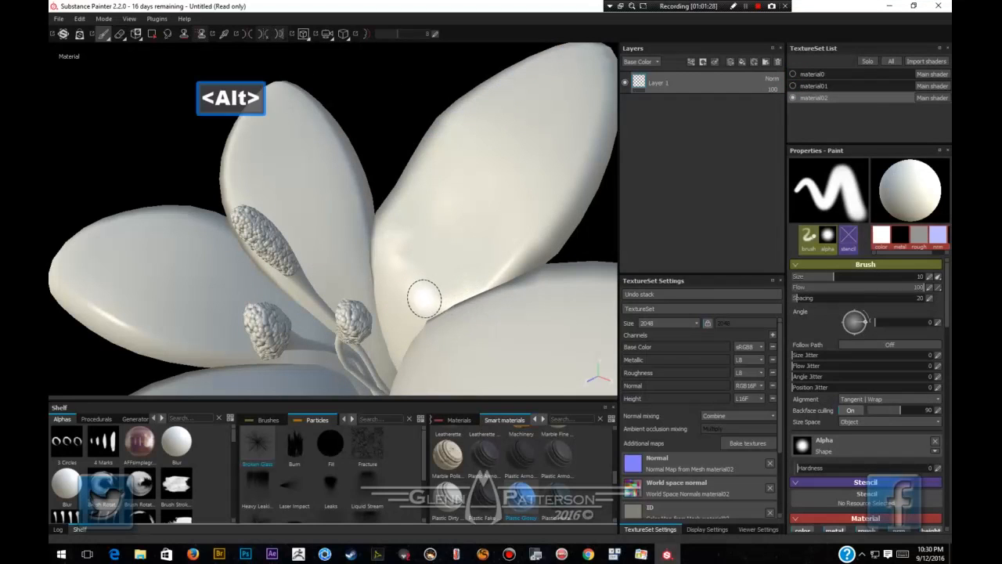
{"action": "mouse_move", "coordinate": [424, 299]}
{"action": "left_mouse_down", "text": "alt"}
{"action": "mouse_move", "coordinate": [507, 264]}
{"action": "mouse_move", "coordinate": [477, 268]}
{"action": "mouse_move", "coordinate": [471, 298]}
{"action": "mouse_move", "coordinate": [449, 277]}
{"action": "mouse_move", "coordinate": [401, 179]}
{"action": "mouse_move", "coordinate": [373, 233]}
{"action": "mouse_move", "coordinate": [446, 177]}
{"action": "mouse_move", "coordinate": [371, 262]}
{"action": "left_mouse_up", "text": "alt"}
{"action": "scroll", "coordinate": [471, 299], "scroll_direction": "down", "scroll_amount": 3}
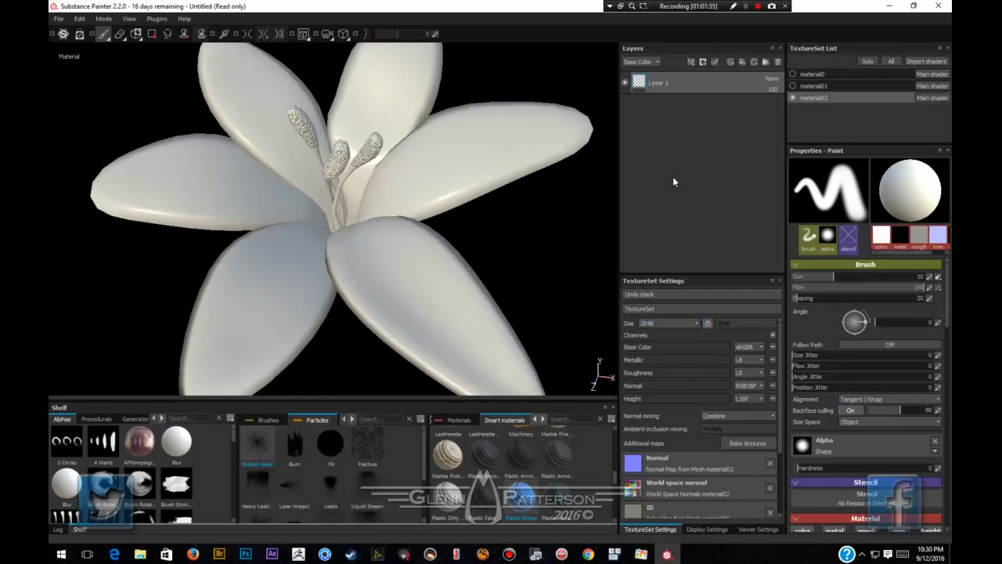
Add a fill layer to the flower with material02's Ambient Occlusion map as Base Color and a UV Scale of 1.
{"action": "left_click", "coordinate": [742, 62]}
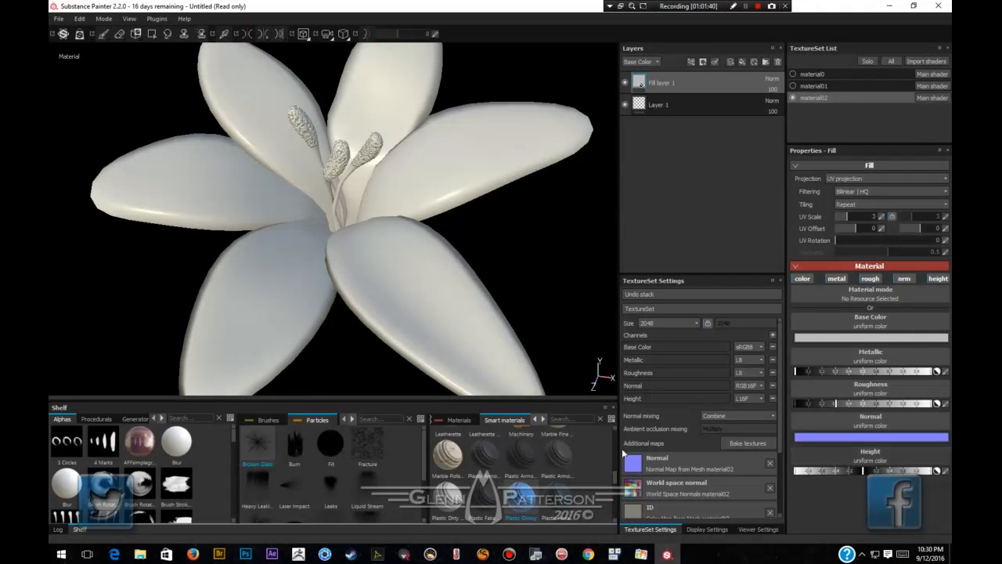
{"action": "left_click", "coordinate": [159, 419]}
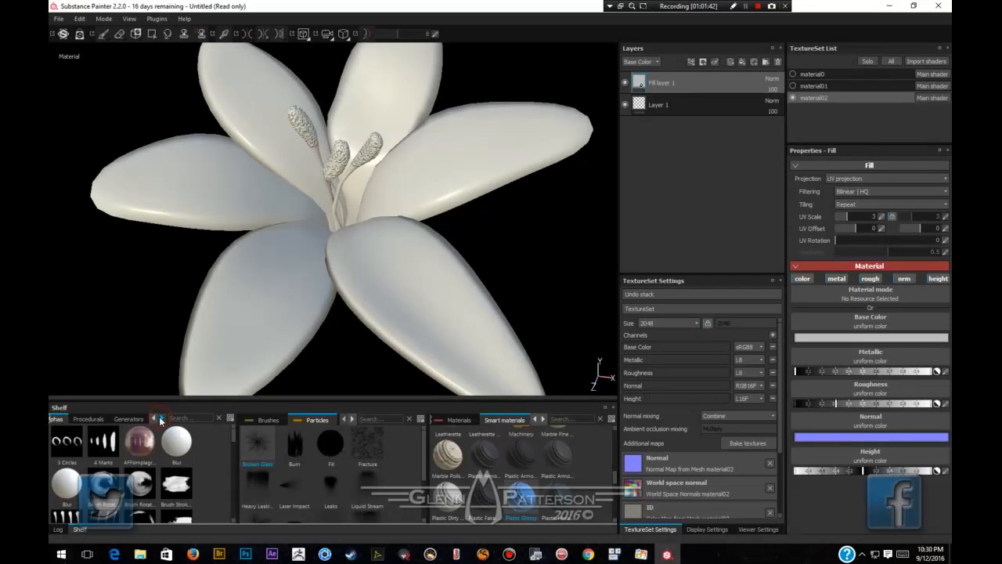
{"action": "left_click", "coordinate": [160, 420]}
{"action": "left_click", "coordinate": [133, 421]}
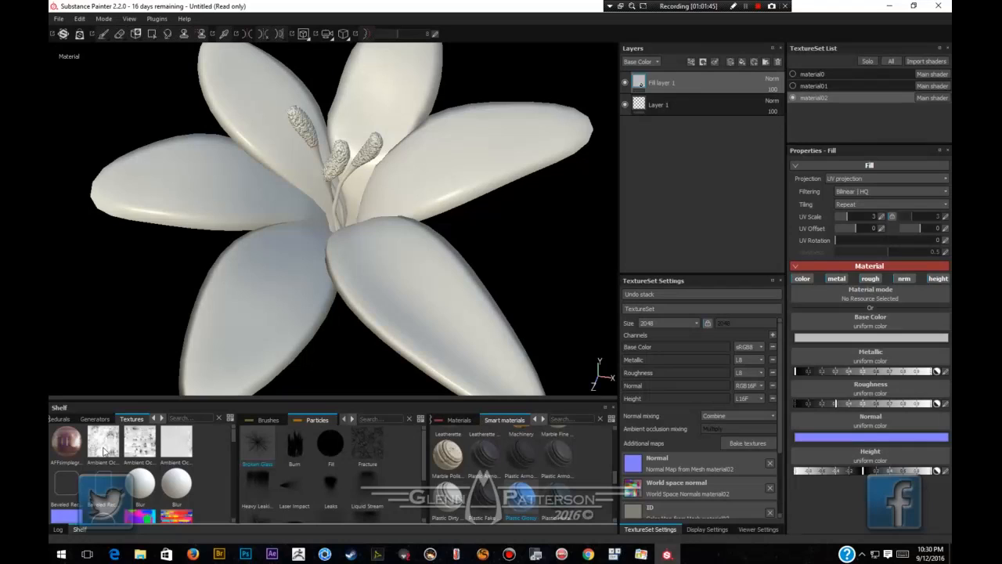
{"action": "left_click_drag", "start_coordinate": [177, 445], "coordinate": [852, 327]}
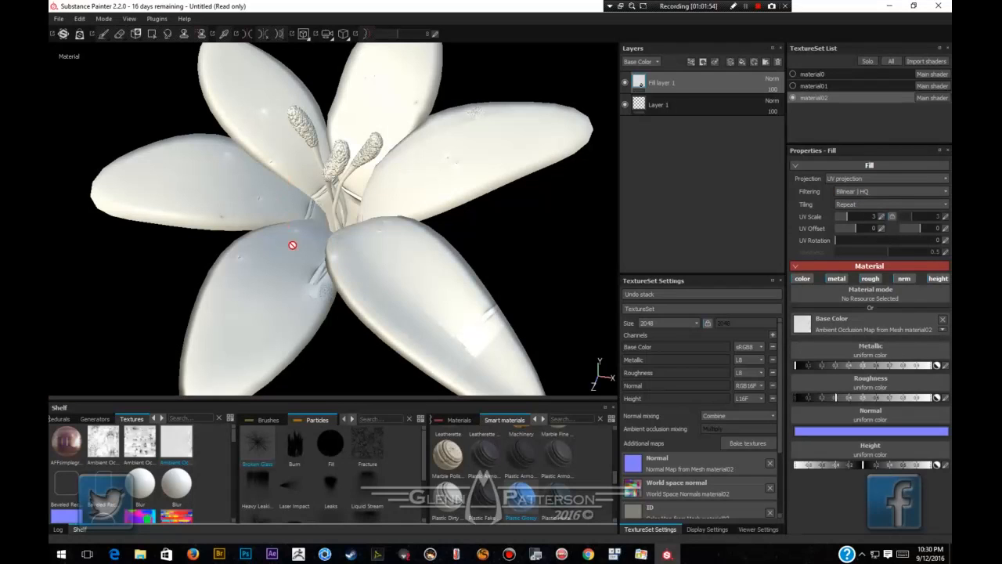
{"action": "left_click", "coordinate": [881, 218]}
{"action": "type", "text": "1"}
{"action": "key", "text": "Return"}
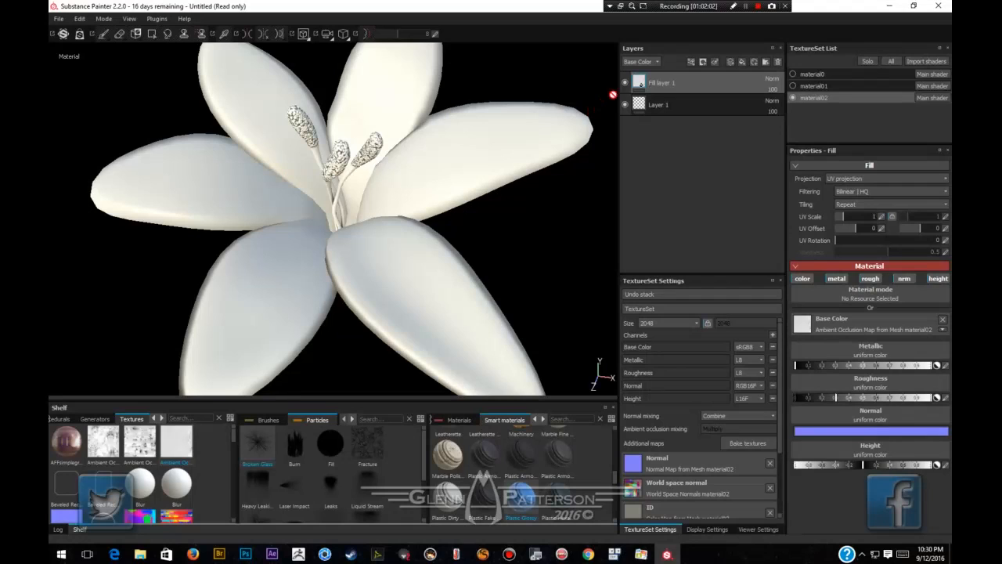
Add a Base Color Levels effect to the fill layer with input black 0.13, midpoint 4 and input white 0.951.
{"action": "right_click", "coordinate": [689, 83]}
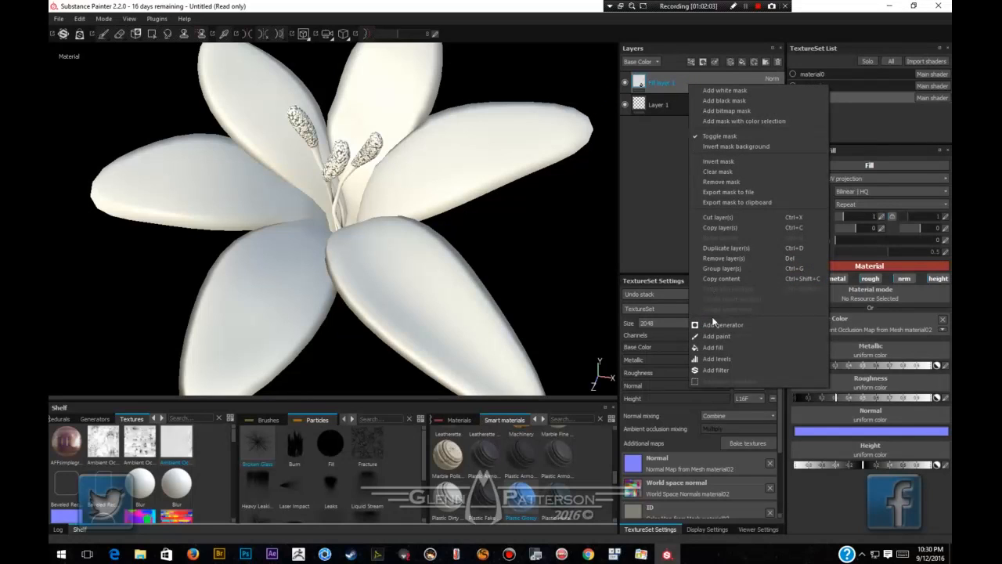
{"action": "left_click", "coordinate": [714, 359]}
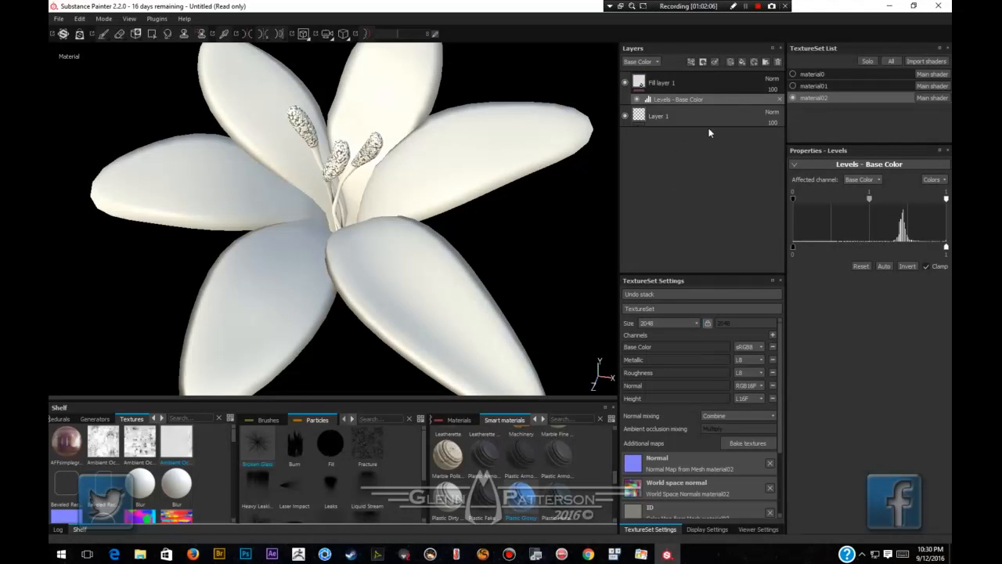
{"action": "left_click_drag", "start_coordinate": [869, 199], "coordinate": [886, 203]}
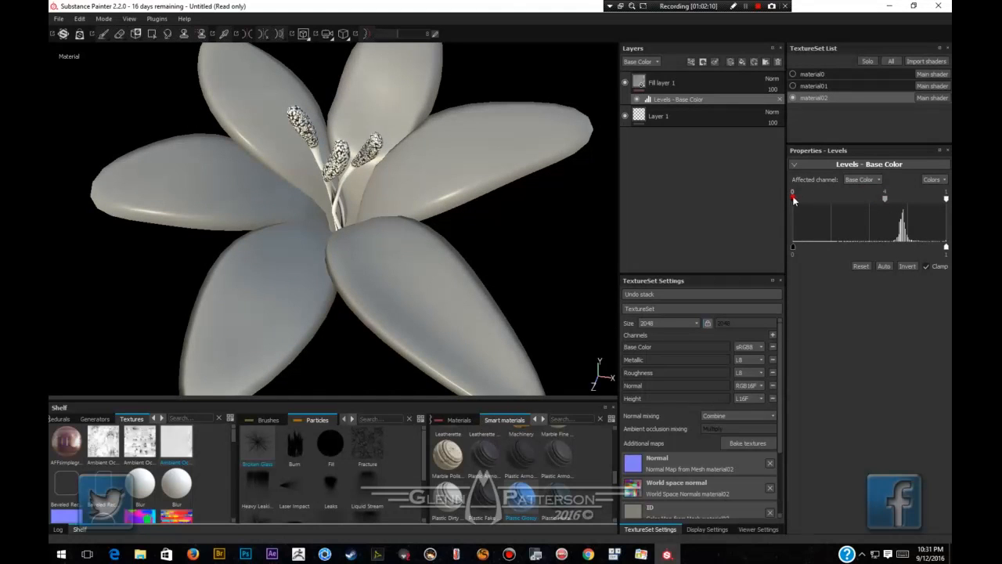
{"action": "mouse_move", "coordinate": [793, 198]}
{"action": "left_mouse_down"}
{"action": "mouse_move", "coordinate": [830, 197]}
{"action": "mouse_move", "coordinate": [813, 193]}
{"action": "left_mouse_up"}
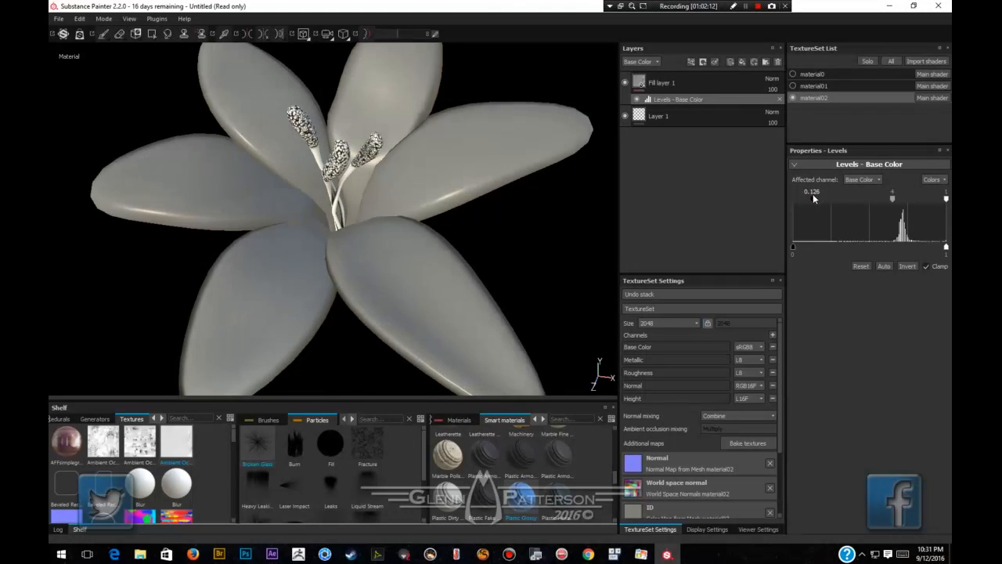
{"action": "mouse_move", "coordinate": [946, 200]}
{"action": "left_mouse_down"}
{"action": "mouse_move", "coordinate": [923, 206]}
{"action": "mouse_move", "coordinate": [940, 201]}
{"action": "left_mouse_up"}
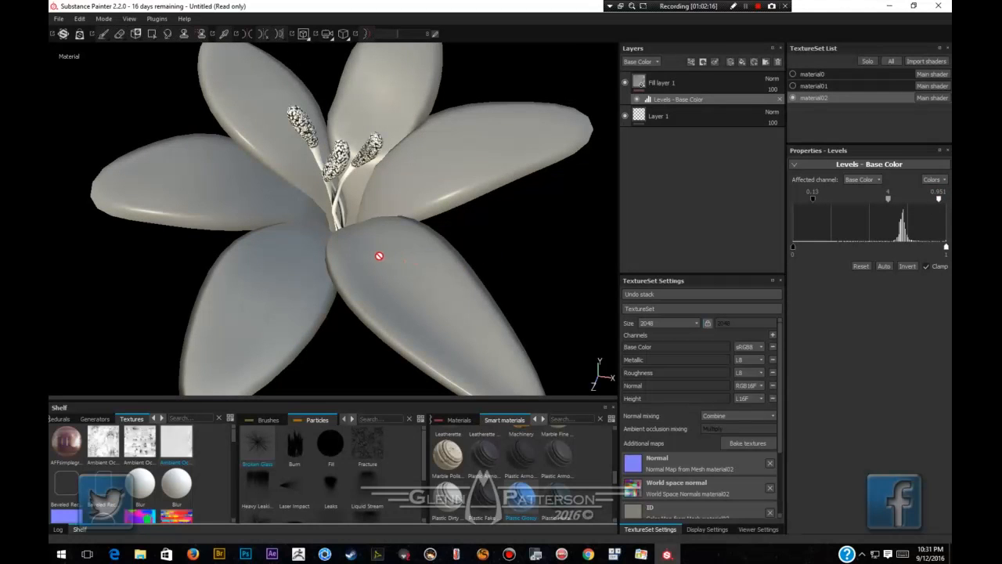
{"action": "mouse_move", "coordinate": [380, 253]}
{"action": "left_mouse_down", "text": "alt"}
{"action": "mouse_move", "coordinate": [370, 255]}
{"action": "mouse_move", "coordinate": [456, 280]}
{"action": "mouse_move", "coordinate": [369, 270]}
{"action": "mouse_move", "coordinate": [286, 175]}
{"action": "mouse_move", "coordinate": [375, 206]}
{"action": "mouse_move", "coordinate": [386, 247]}
{"action": "left_mouse_up", "text": "alt"}
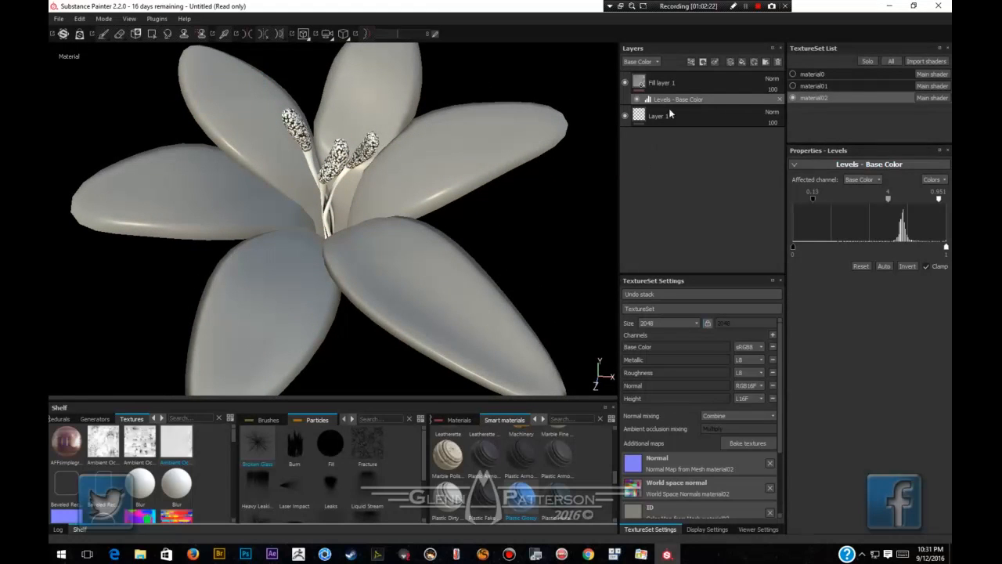
Add a Blur generator above the Levels effect, compare the flower with and without it, and leave it hidden.
{"action": "right_click", "coordinate": [721, 105]}
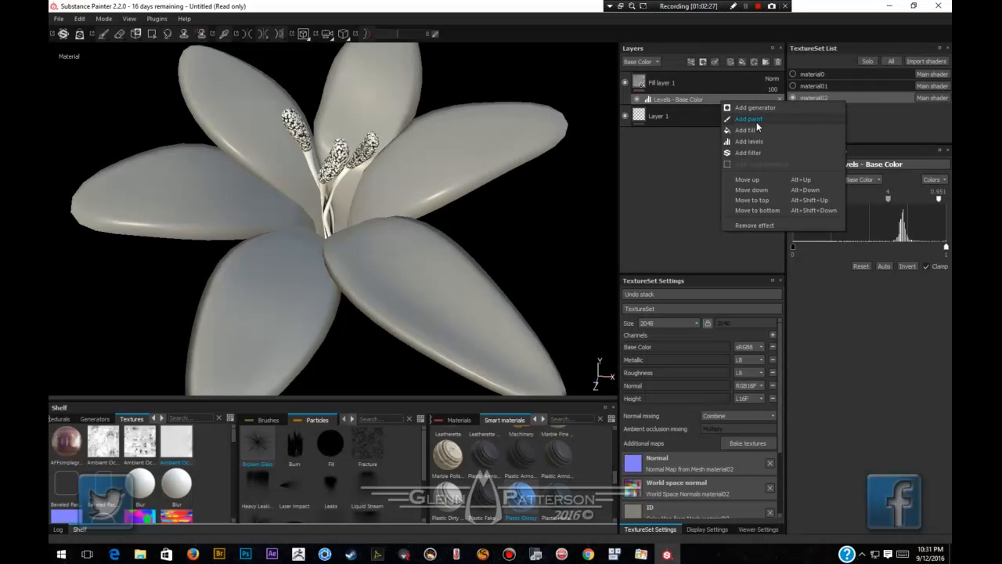
{"action": "left_click", "coordinate": [753, 108]}
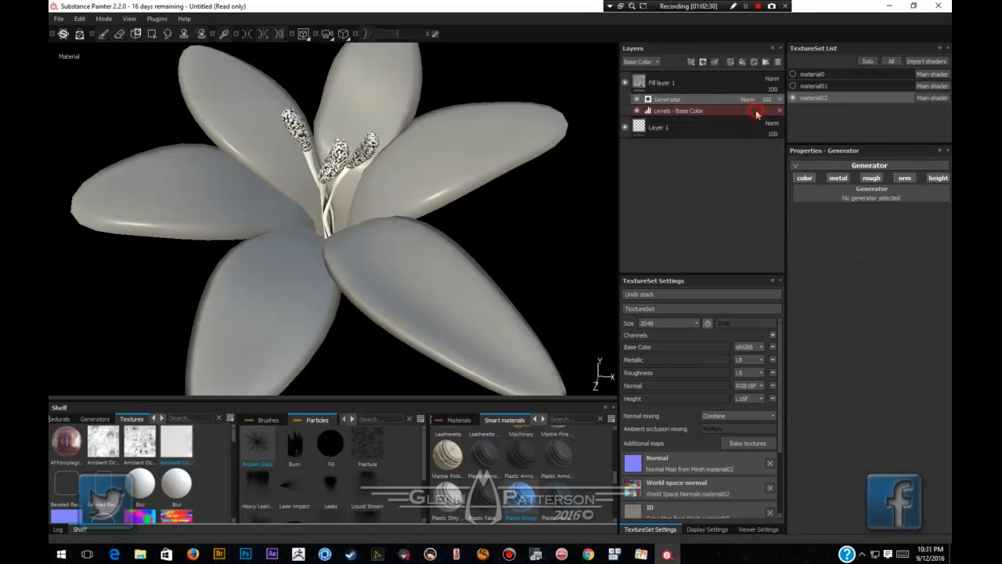
{"action": "left_click", "coordinate": [861, 191]}
{"action": "left_click", "coordinate": [844, 227]}
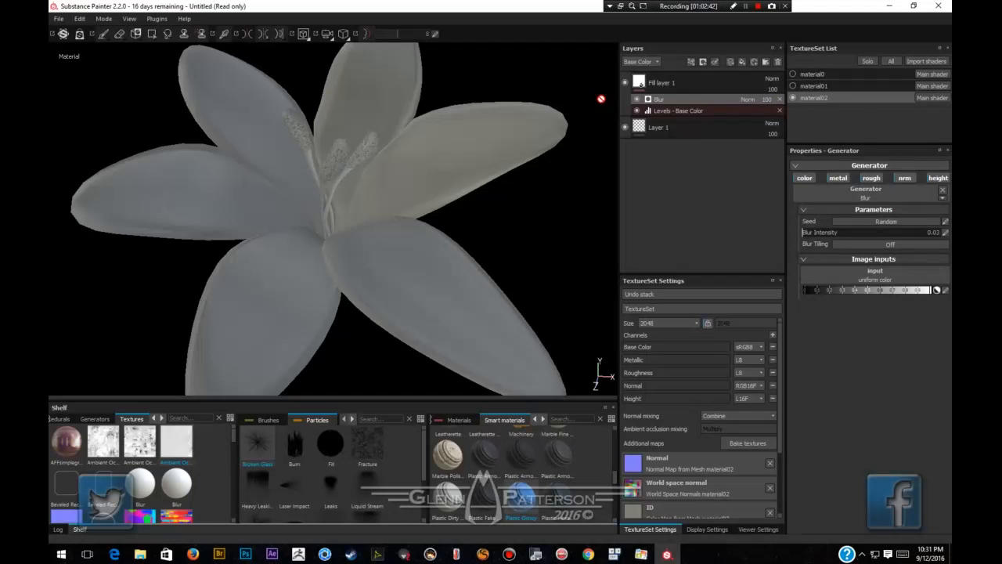
{"action": "left_click", "coordinate": [637, 100]}
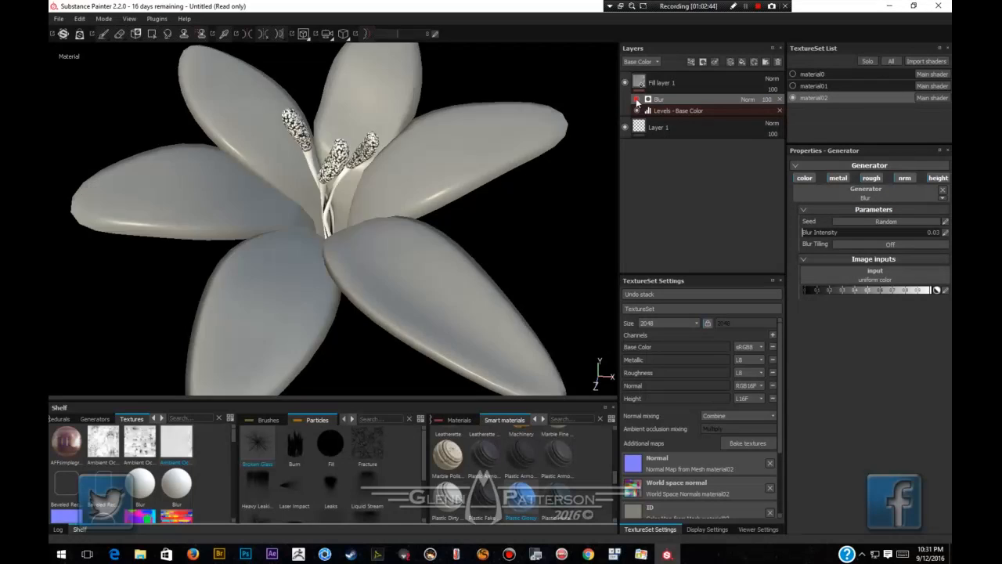
{"action": "left_click", "coordinate": [637, 100]}
{"action": "left_click", "coordinate": [637, 100]}
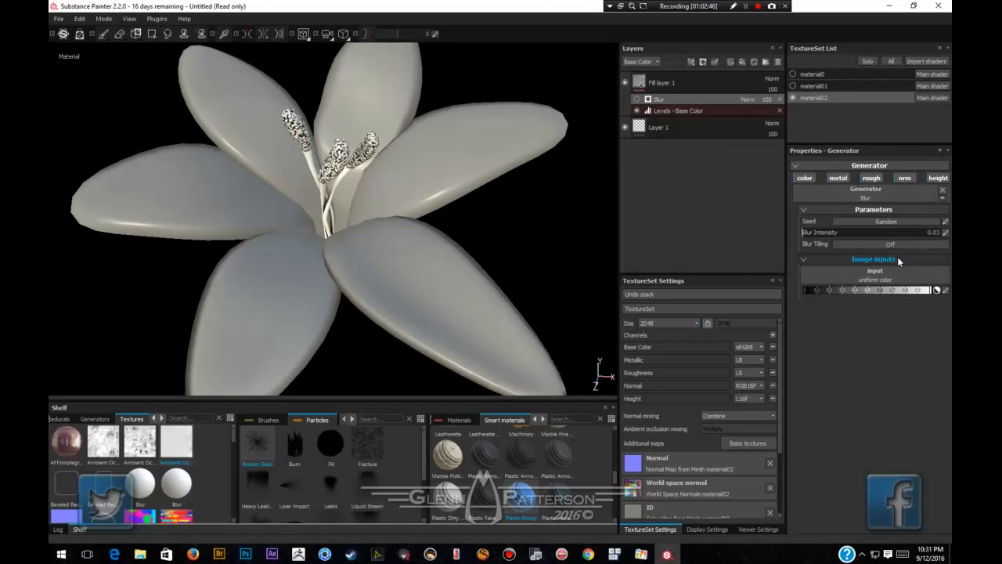
Set the Blur generator's Blur Intensity to 0.01.
{"action": "double_click", "coordinate": [944, 234]}
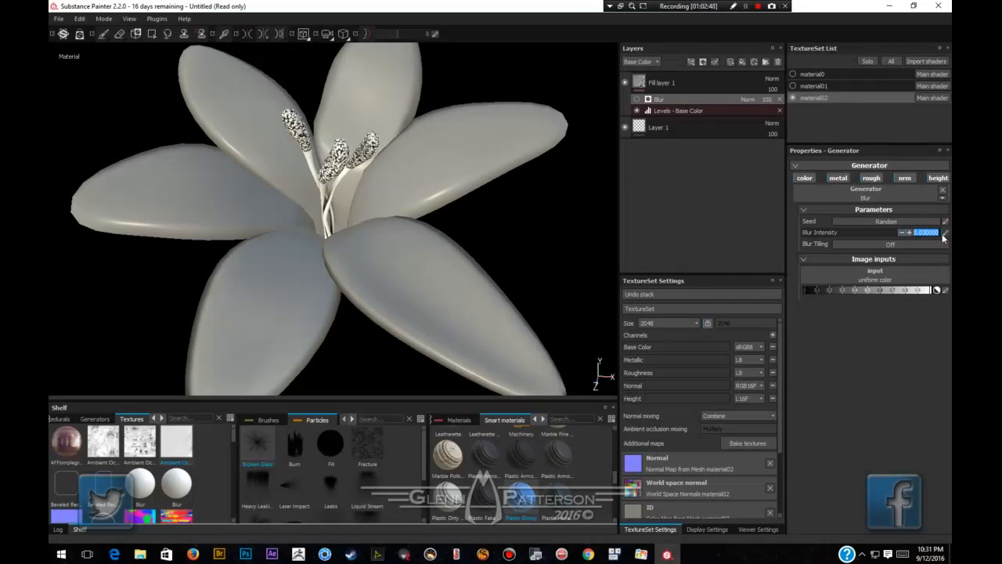
{"action": "type", "text": ".01"}
{"action": "key", "text": "Return"}
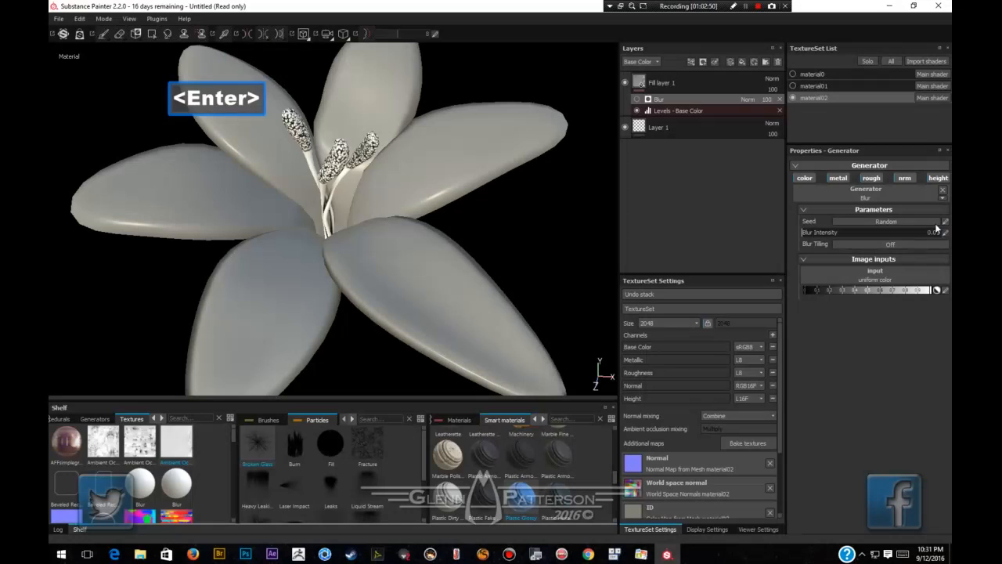
Delete the Blur generator from the fill layer and set the Base Color Levels midpoint to 1.726 and input white to 1.
{"action": "left_click", "coordinate": [636, 100]}
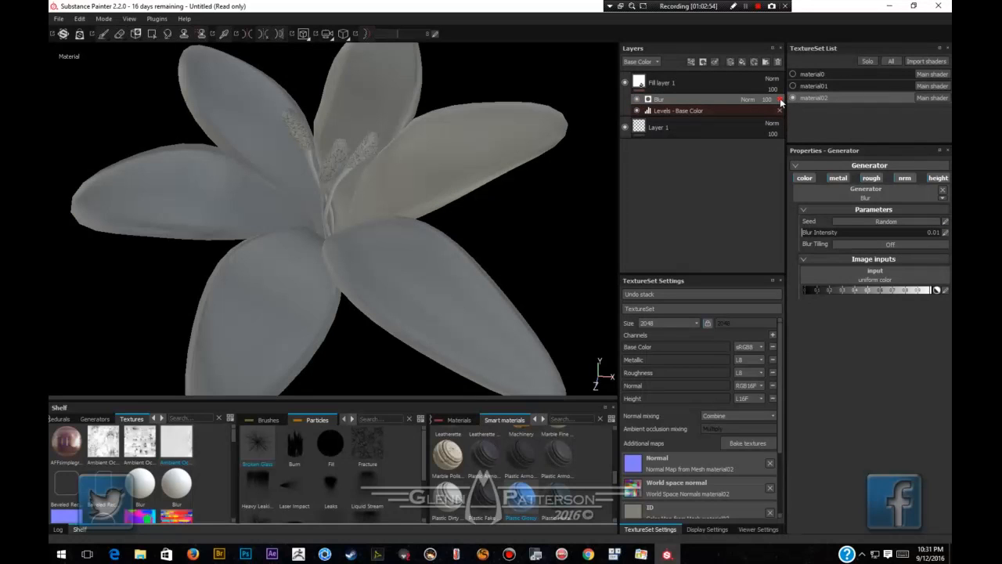
{"action": "left_click", "coordinate": [780, 101]}
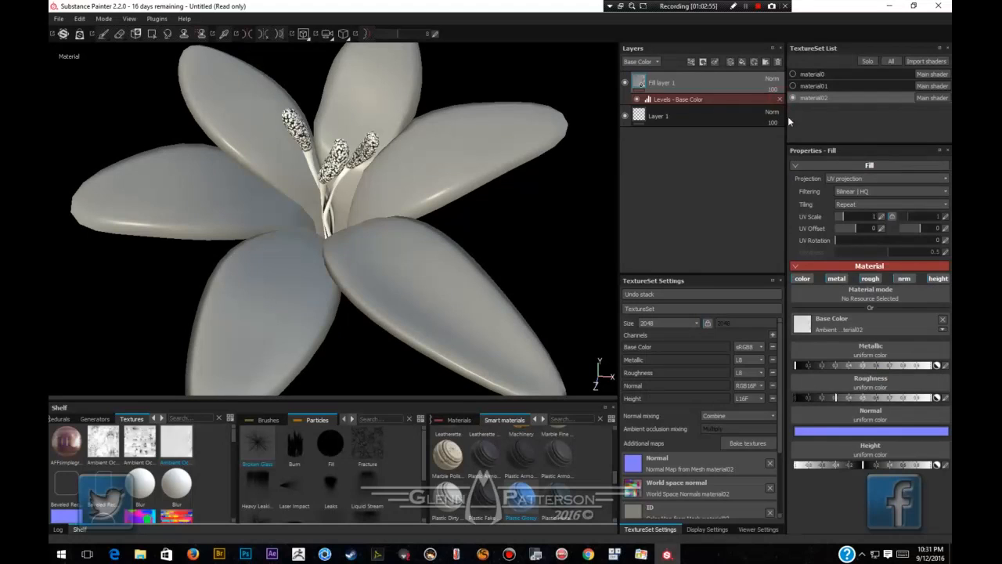
{"action": "left_click", "coordinate": [714, 98]}
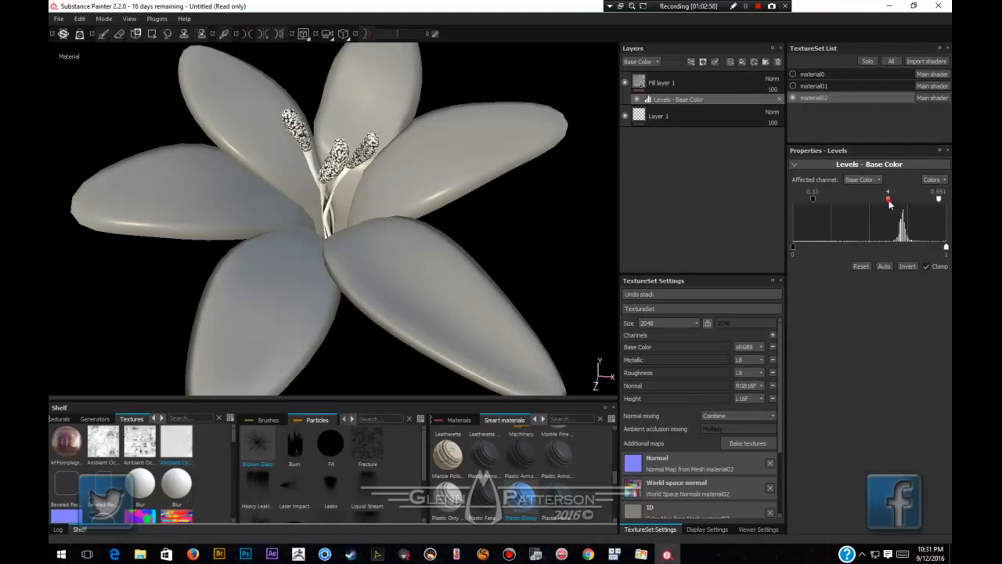
{"action": "left_click_drag", "start_coordinate": [889, 202], "coordinate": [946, 200]}
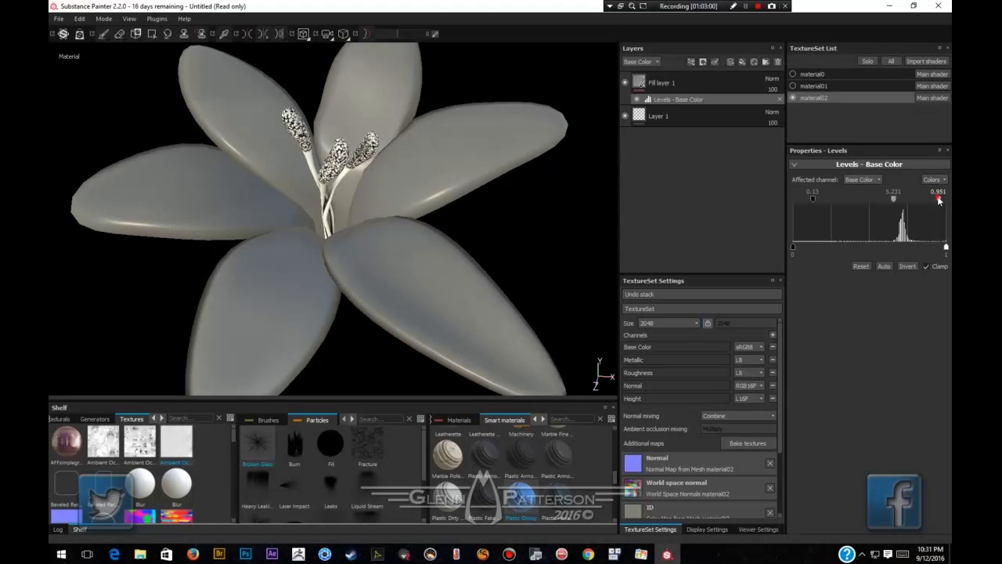
{"action": "left_click", "coordinate": [812, 198]}
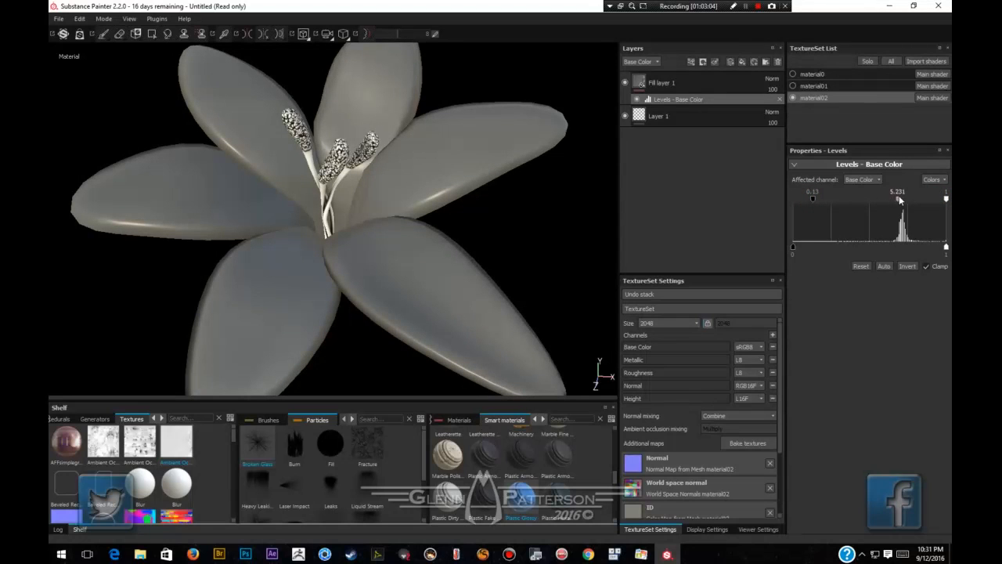
{"action": "mouse_move", "coordinate": [898, 199]}
{"action": "left_mouse_down"}
{"action": "mouse_move", "coordinate": [909, 200]}
{"action": "mouse_move", "coordinate": [882, 199]}
{"action": "left_mouse_up"}
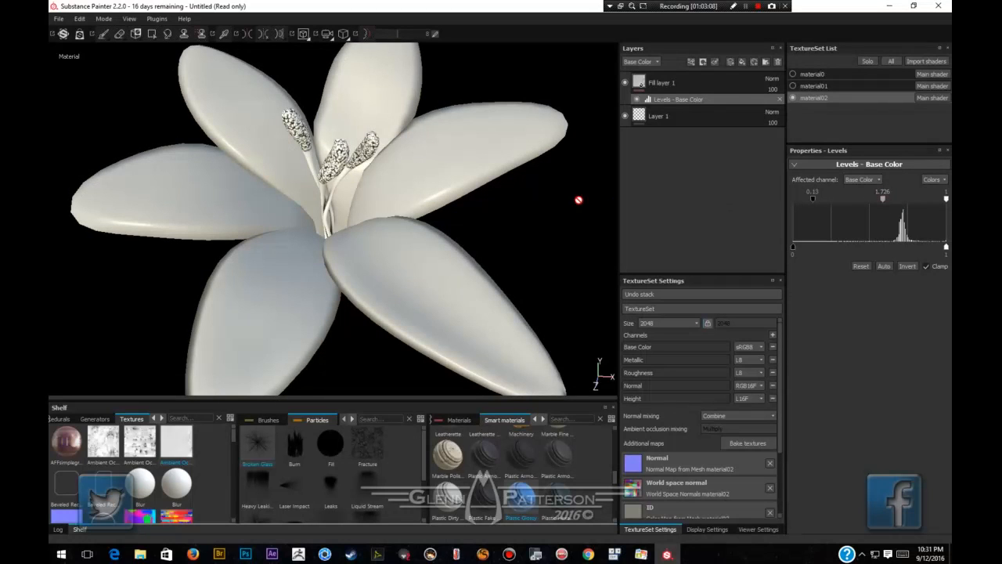
Keep the ambient occlusion fill layer's Base Color blend mode at Normal and lower its opacity to 47.
{"action": "left_click_drag", "start_coordinate": [465, 255], "coordinate": [465, 224], "text": "alt"}
{"action": "scroll", "coordinate": [362, 214], "scroll_direction": "up", "scroll_amount": 5}
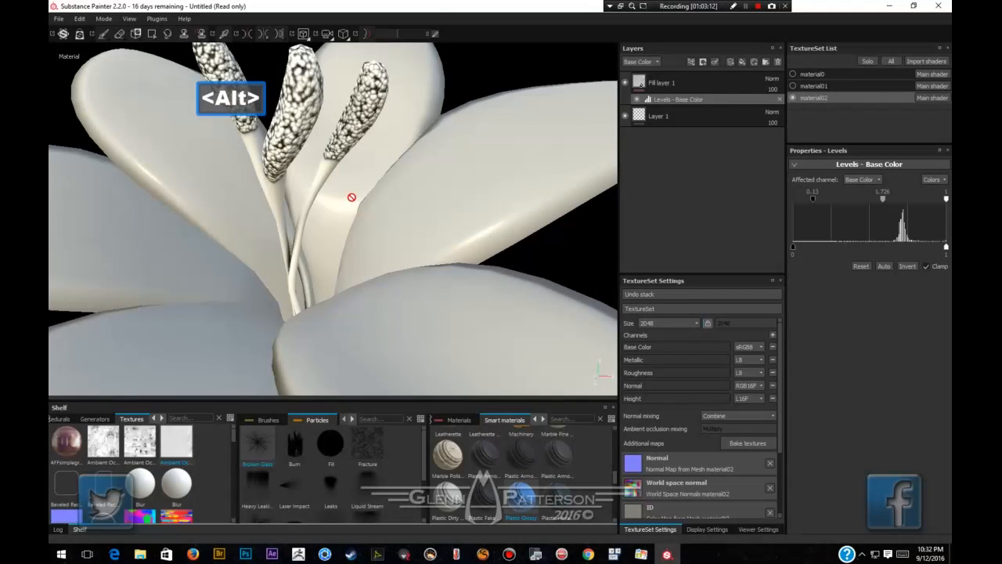
{"action": "left_click_drag", "start_coordinate": [352, 196], "coordinate": [402, 262], "text": "alt"}
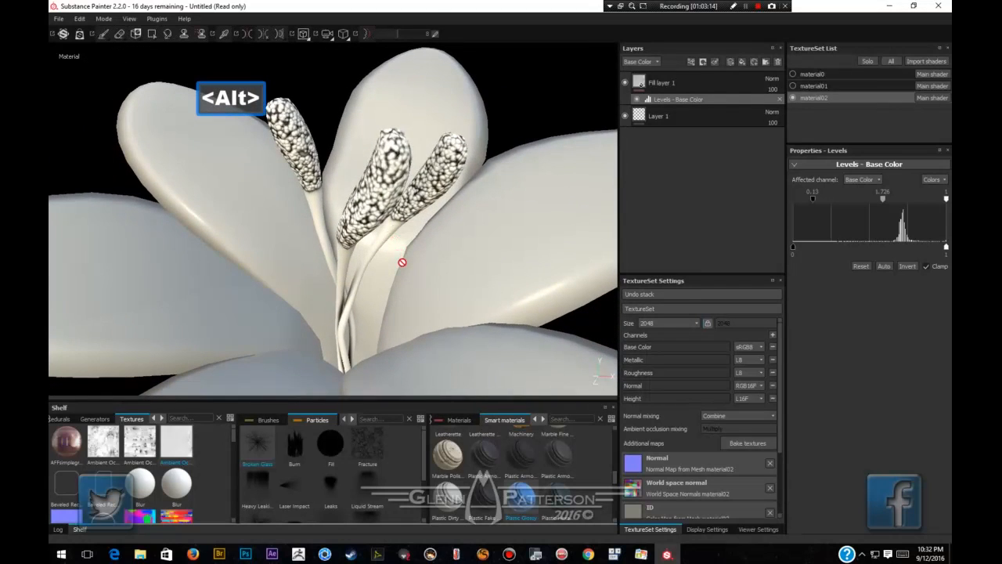
{"action": "left_click", "coordinate": [771, 79]}
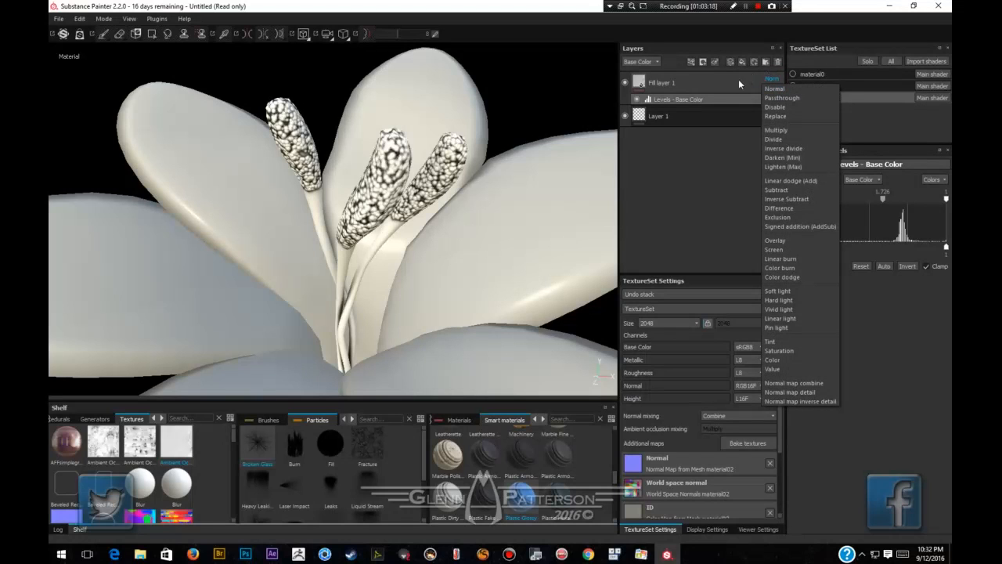
{"action": "left_click", "coordinate": [775, 88]}
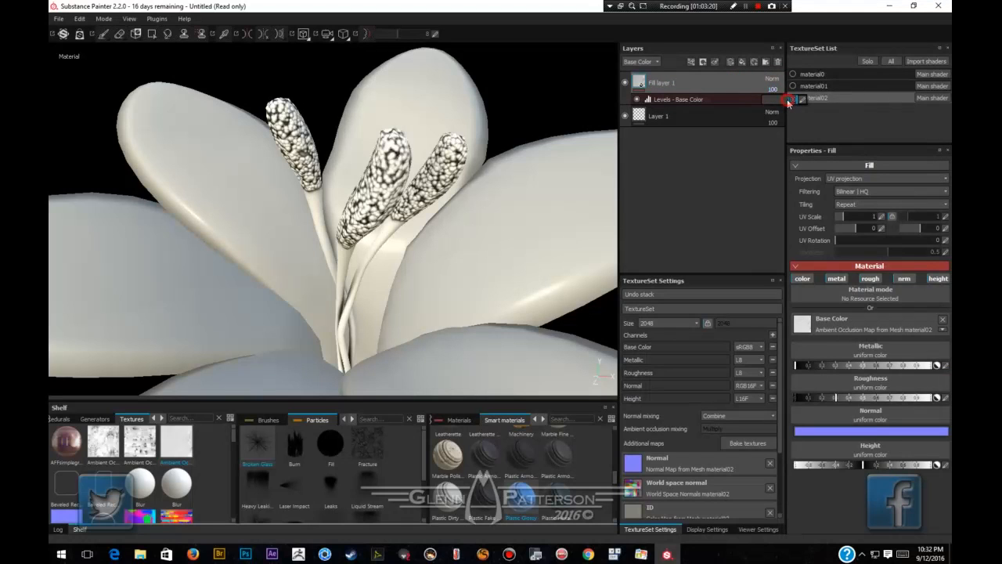
{"action": "left_click_drag", "start_coordinate": [787, 98], "coordinate": [777, 103]}
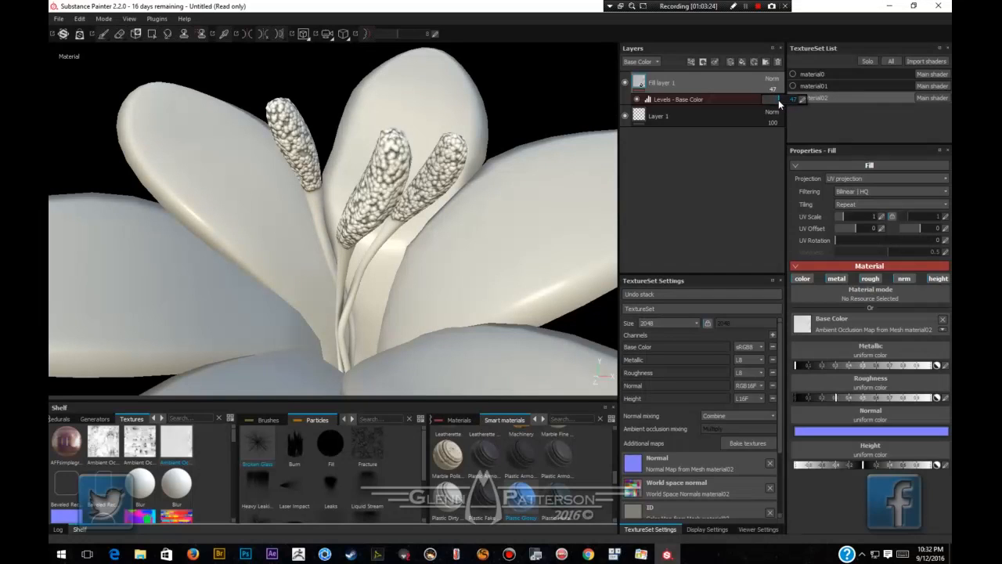
{"action": "left_click", "coordinate": [703, 234]}
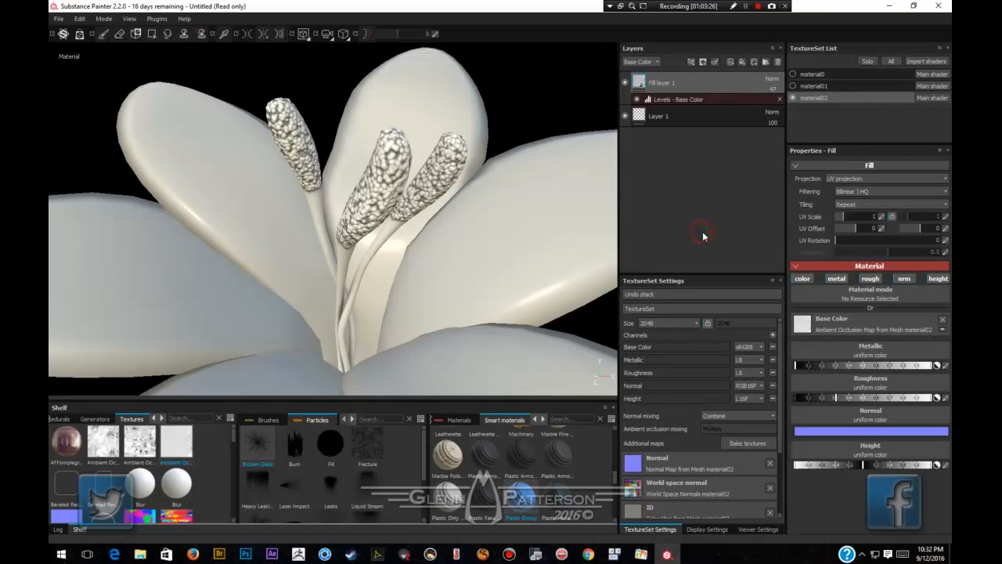
Add a second fill layer on top with only the color channel enabled and a black Base Color.
{"action": "left_click", "coordinate": [741, 63]}
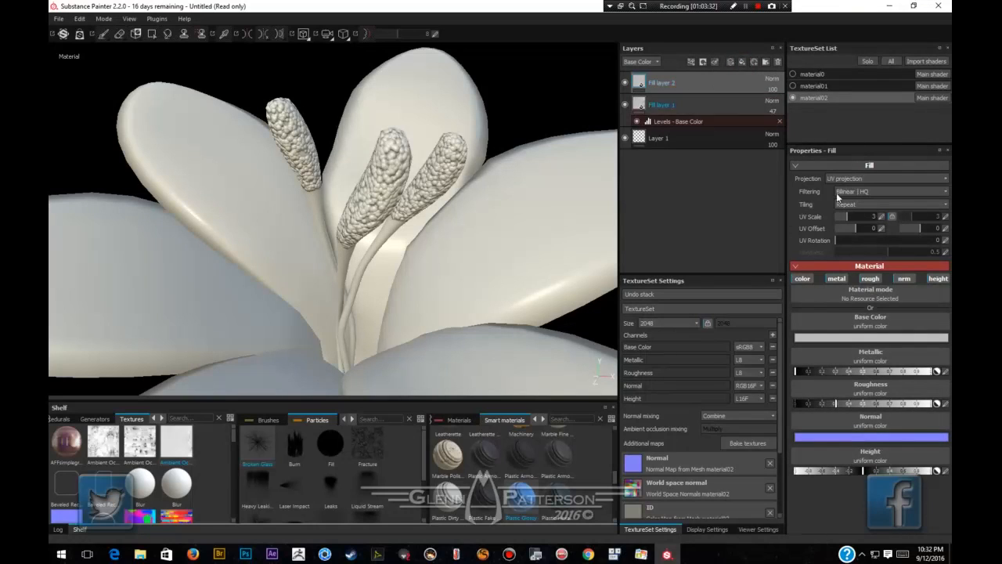
{"action": "left_click", "coordinate": [836, 278]}
{"action": "left_click", "coordinate": [870, 278]}
{"action": "left_click", "coordinate": [903, 278]}
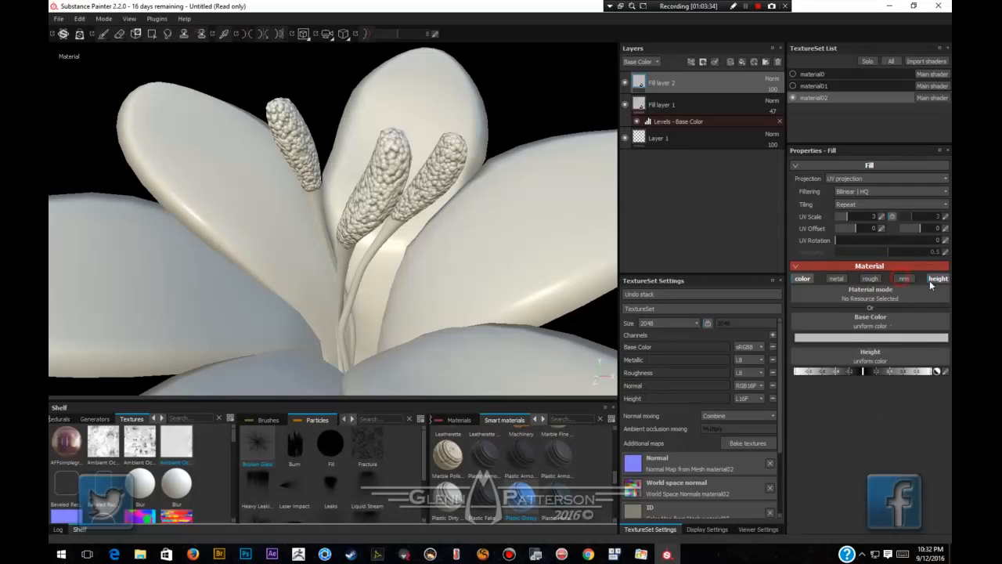
{"action": "left_click", "coordinate": [938, 278]}
{"action": "right_click", "coordinate": [689, 80]}
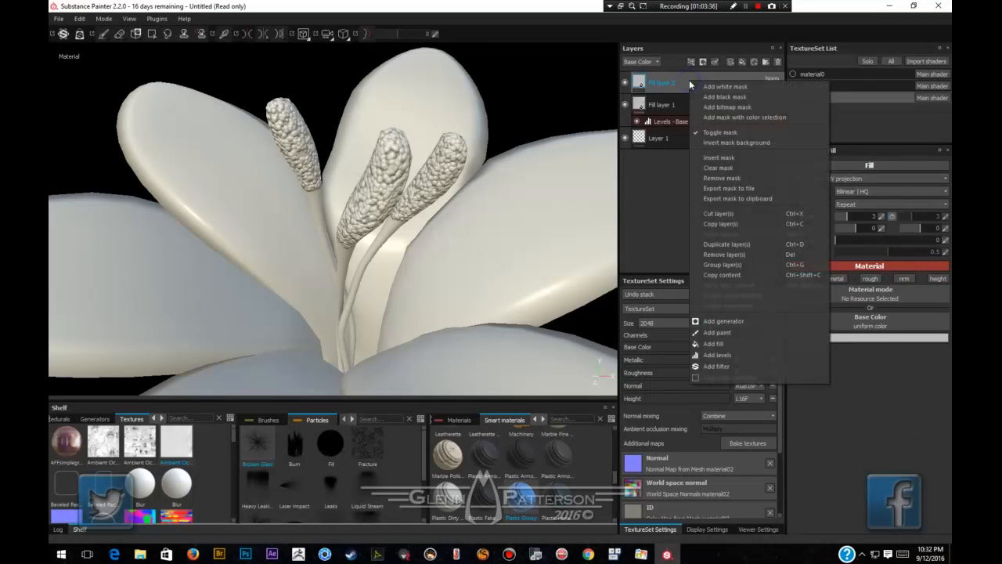
{"action": "left_click", "coordinate": [689, 82]}
{"action": "left_click", "coordinate": [870, 338]}
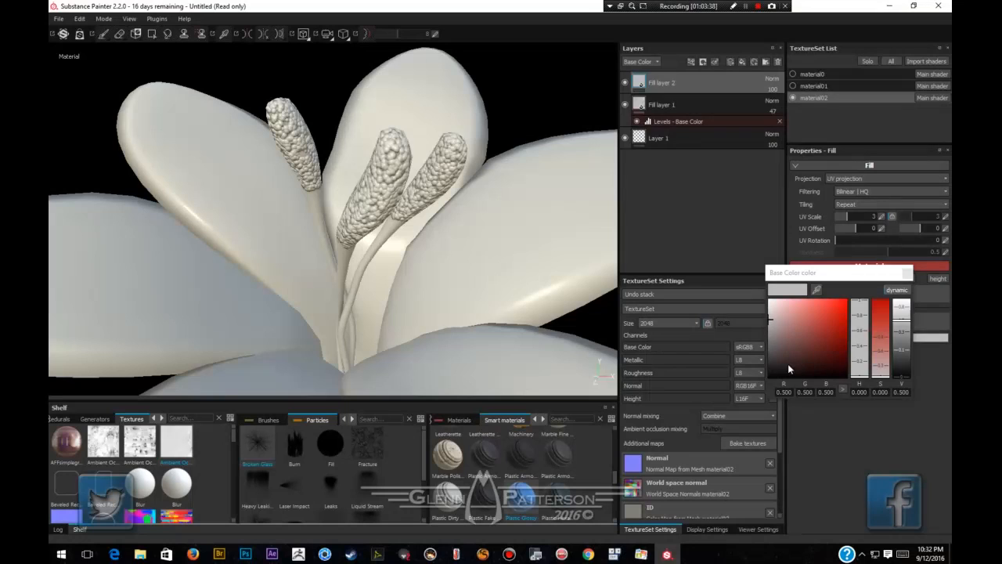
{"action": "left_click", "coordinate": [907, 273]}
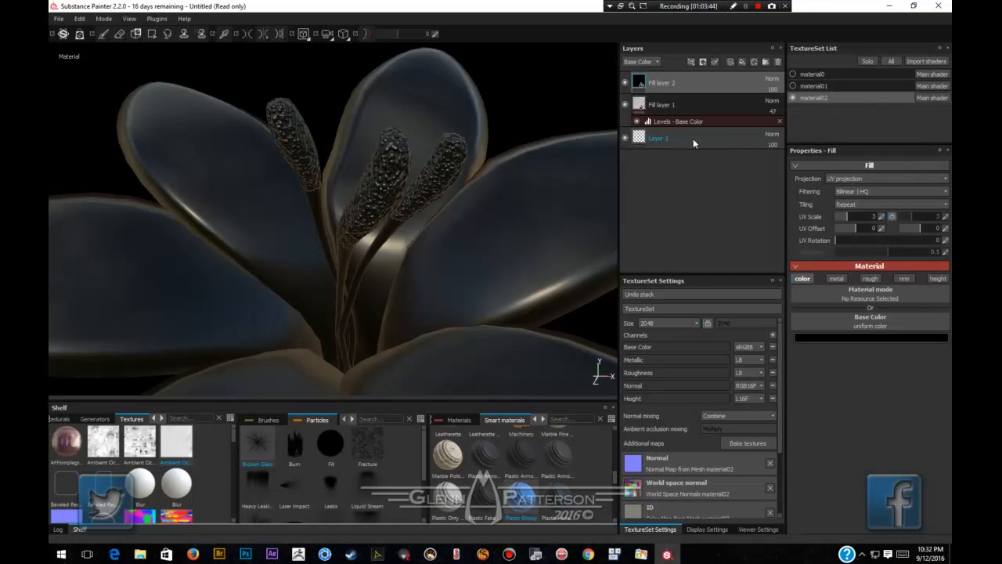
Raise the Roughness of Fill layer 1 to about 0.7.
{"action": "left_click", "coordinate": [708, 104]}
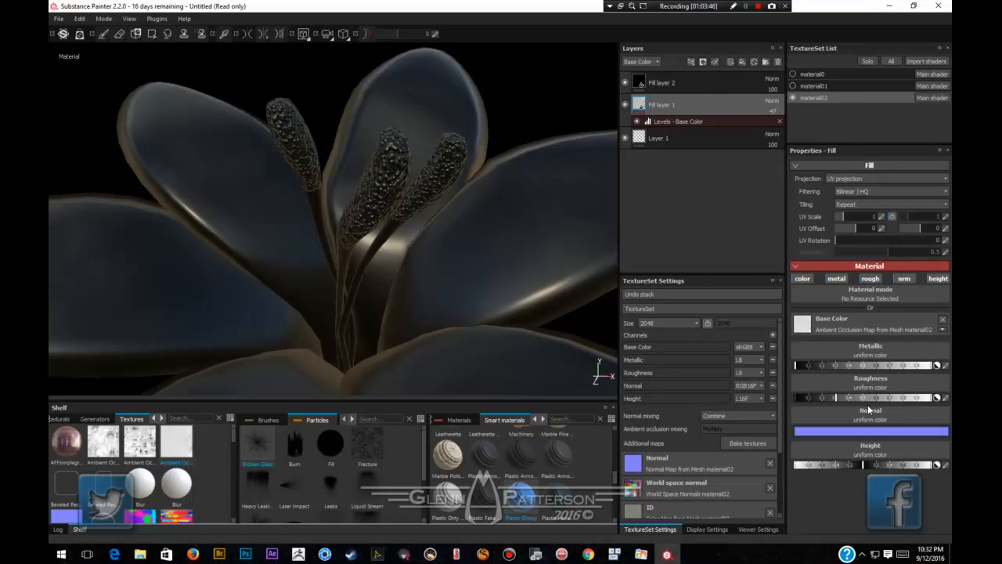
{"action": "left_click_drag", "start_coordinate": [846, 397], "coordinate": [889, 399]}
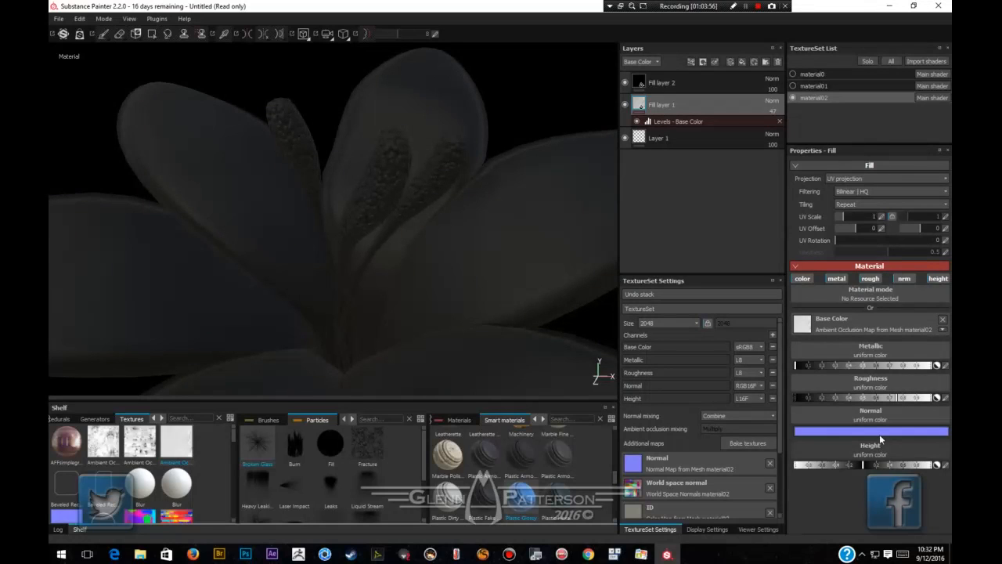
Add a black mask to Fill layer 2.
{"action": "left_click", "coordinate": [689, 80]}
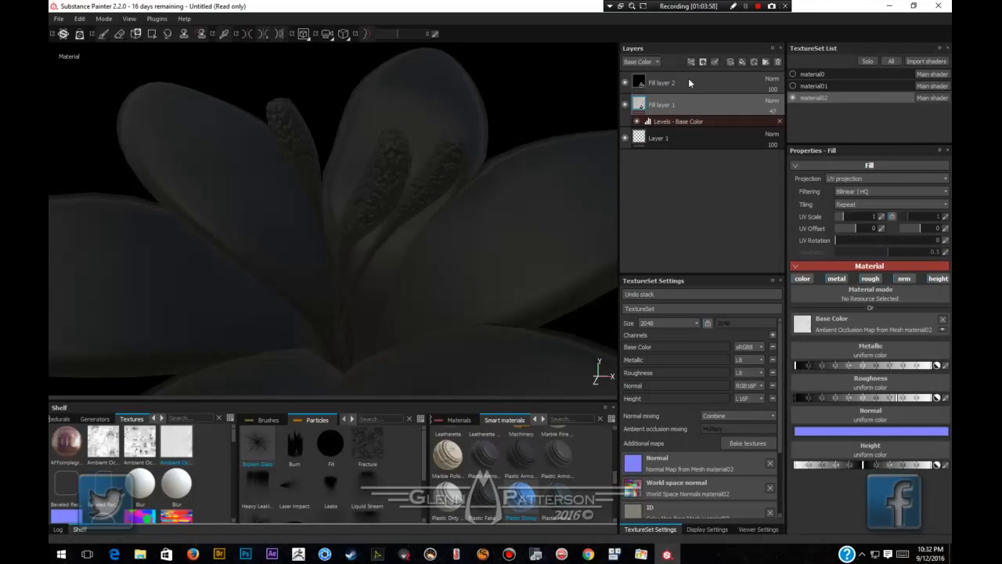
{"action": "right_click", "coordinate": [689, 81]}
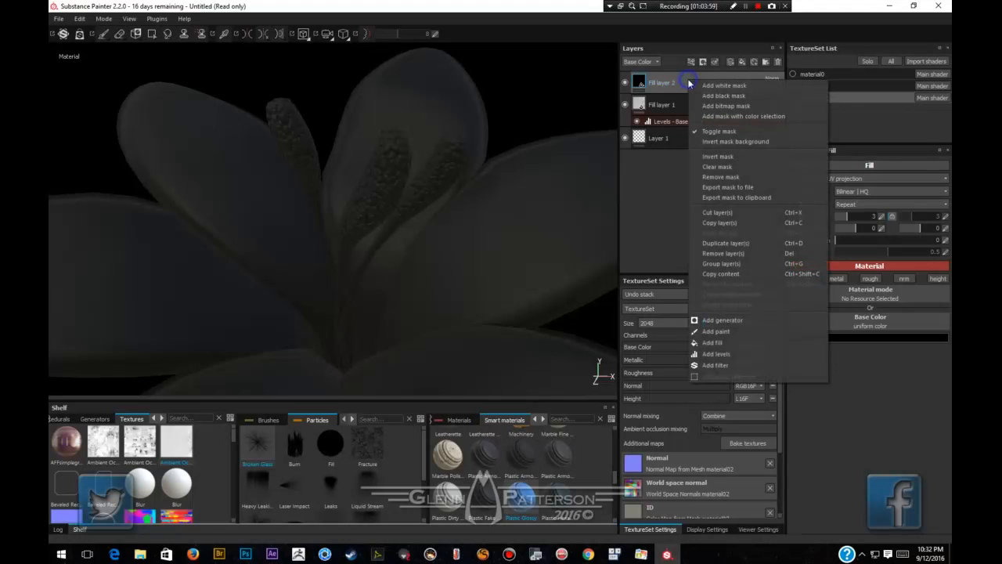
{"action": "left_click", "coordinate": [709, 96]}
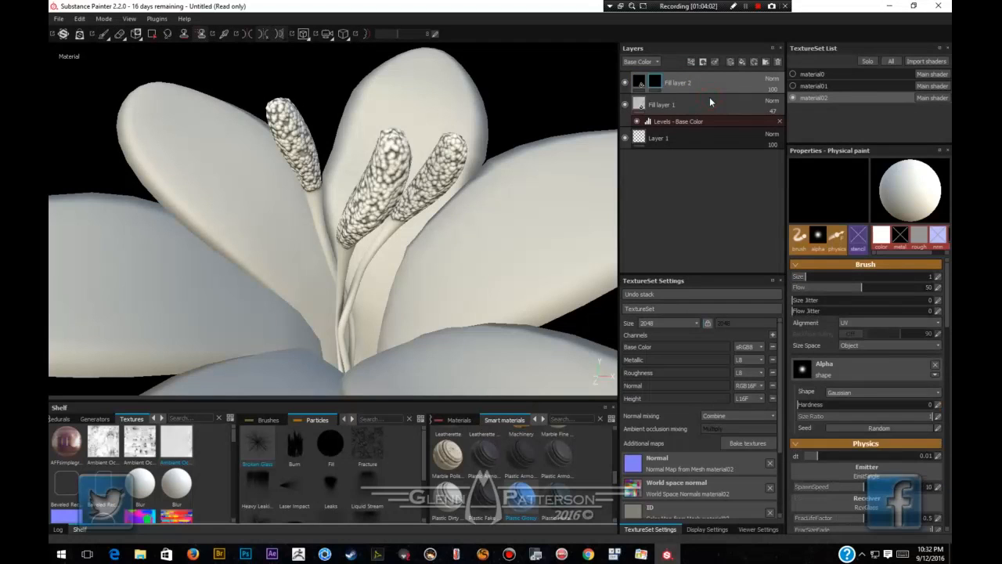
Polygon-fill the tips of the two front petals, and the outer edge of one, in white on Fill layer 2's mask.
{"action": "left_click_drag", "start_coordinate": [457, 317], "coordinate": [425, 214], "text": "alt"}
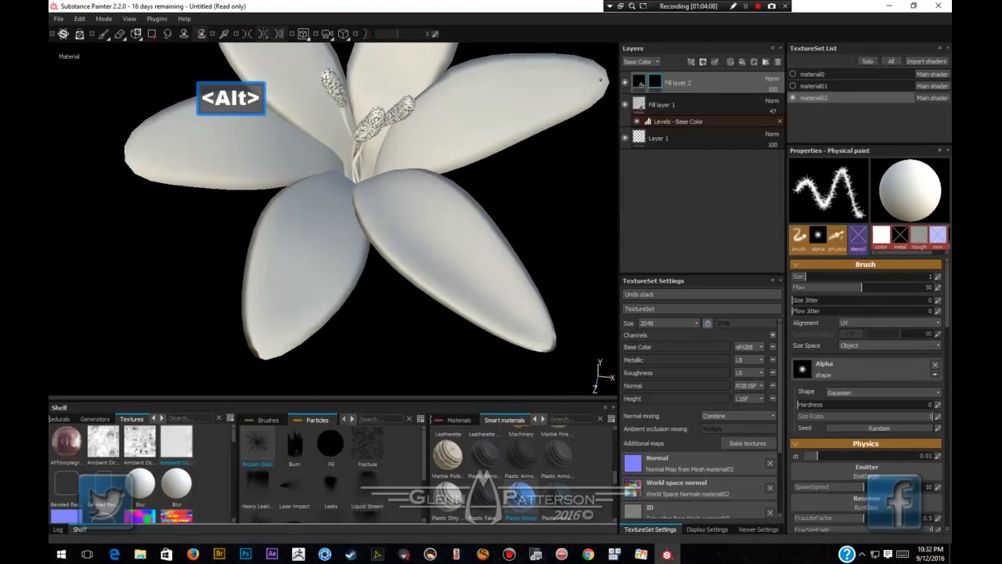
{"action": "left_click", "coordinate": [152, 34]}
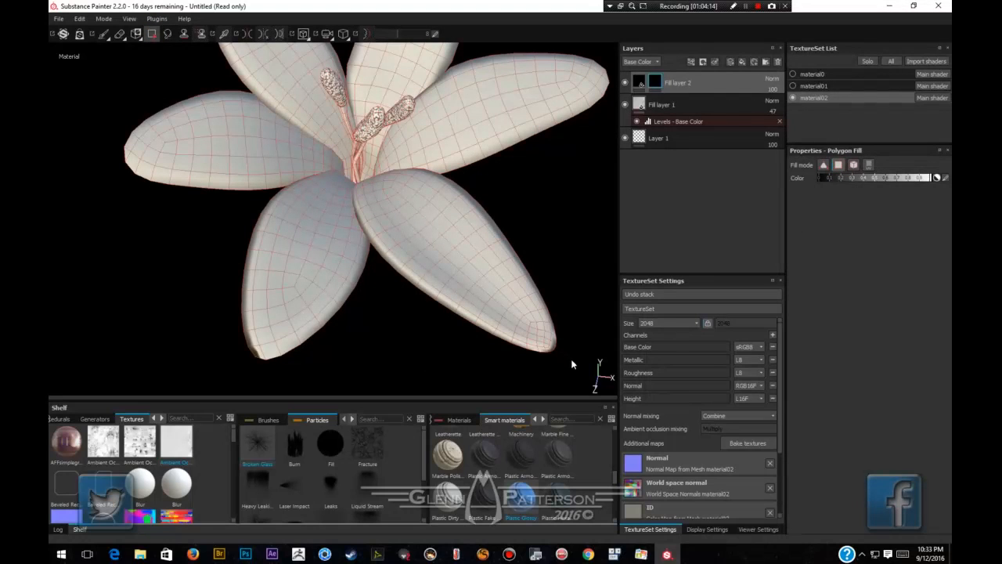
{"action": "left_click", "coordinate": [547, 343]}
{"action": "left_click_drag", "start_coordinate": [538, 313], "coordinate": [386, 310]}
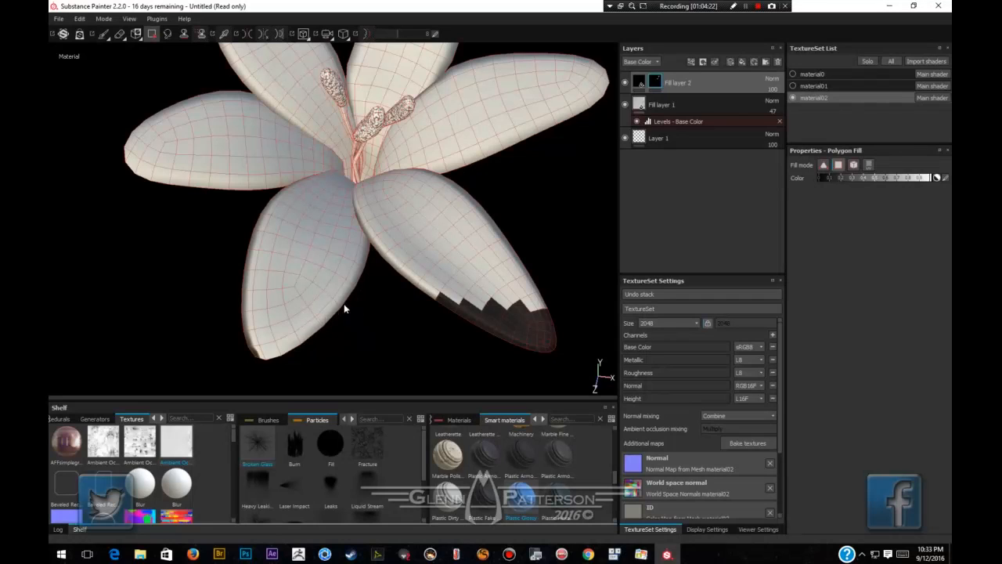
{"action": "left_click_drag", "start_coordinate": [359, 303], "coordinate": [234, 342]}
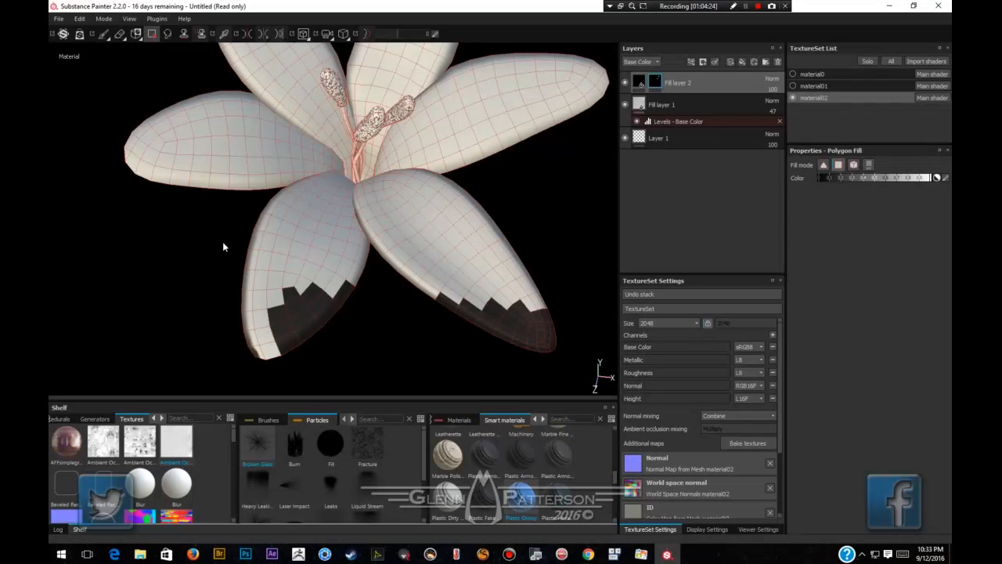
{"action": "left_click_drag", "start_coordinate": [244, 227], "coordinate": [217, 327]}
{"action": "left_click_drag", "start_coordinate": [230, 371], "coordinate": [262, 382]}
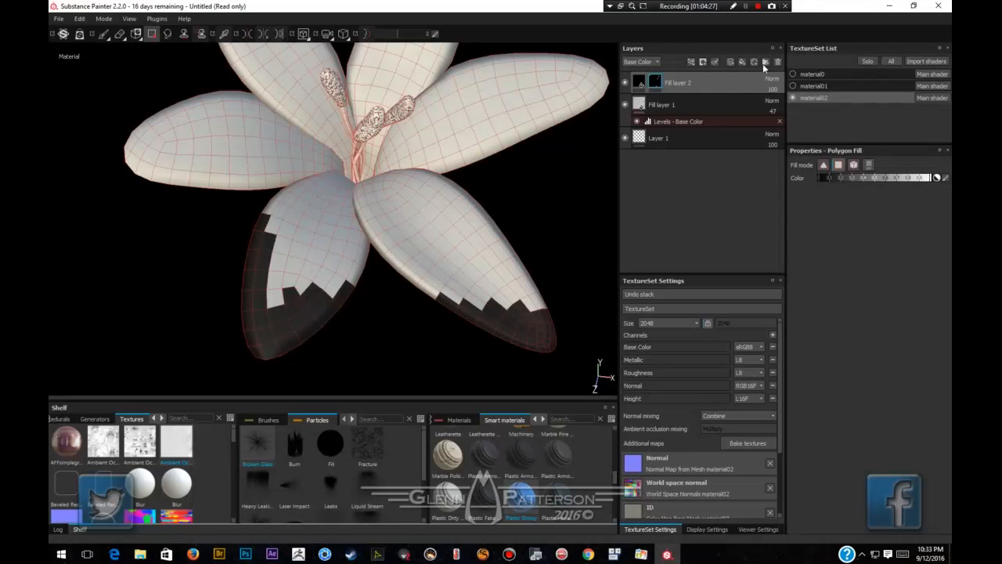
Discard the polygon fills by replacing Fill layer 2's mask with a new black mask.
{"action": "right_click", "coordinate": [657, 88]}
{"action": "left_click", "coordinate": [657, 87]}
{"action": "right_click", "coordinate": [656, 87]}
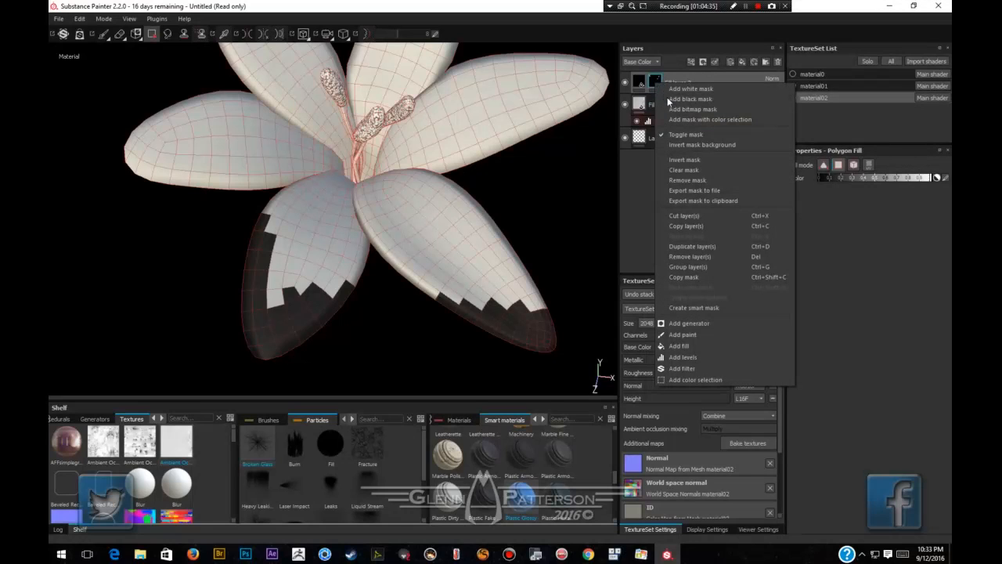
{"action": "left_click", "coordinate": [675, 100]}
Add a Paint effect to Fill layer 2's mask.
{"action": "right_click", "coordinate": [657, 87]}
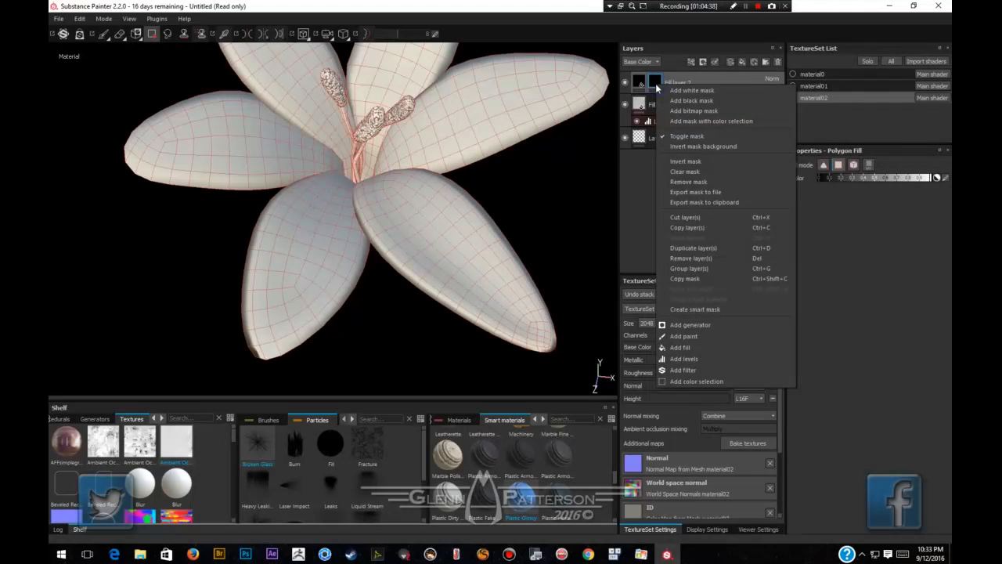
{"action": "left_click", "coordinate": [683, 335]}
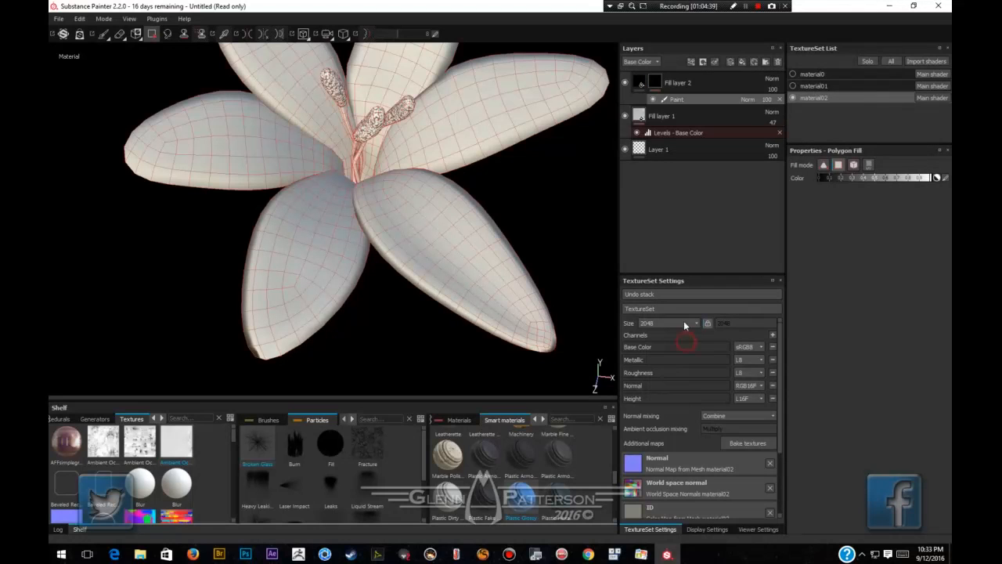
{"action": "right_click", "coordinate": [656, 85]}
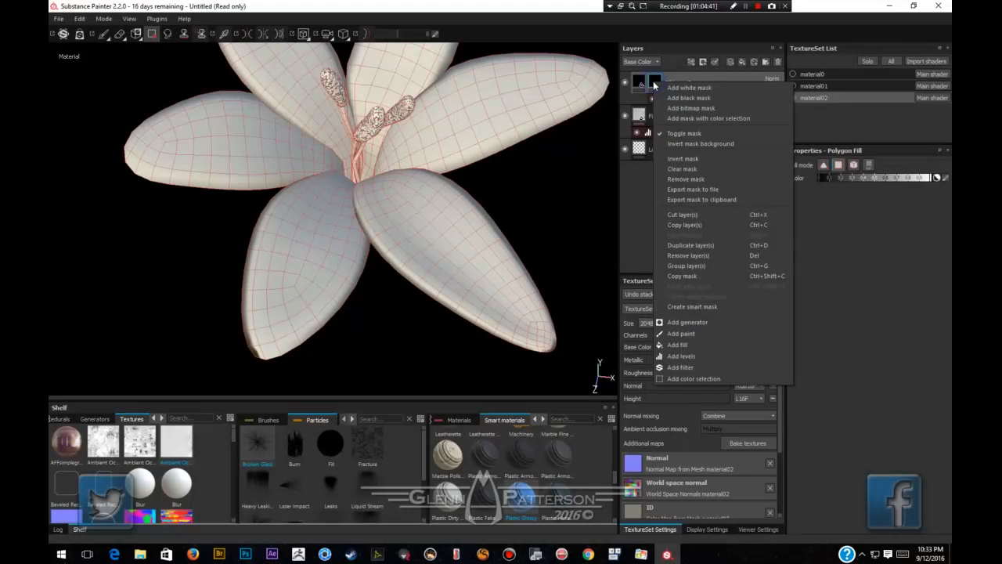
{"action": "left_click", "coordinate": [680, 323]}
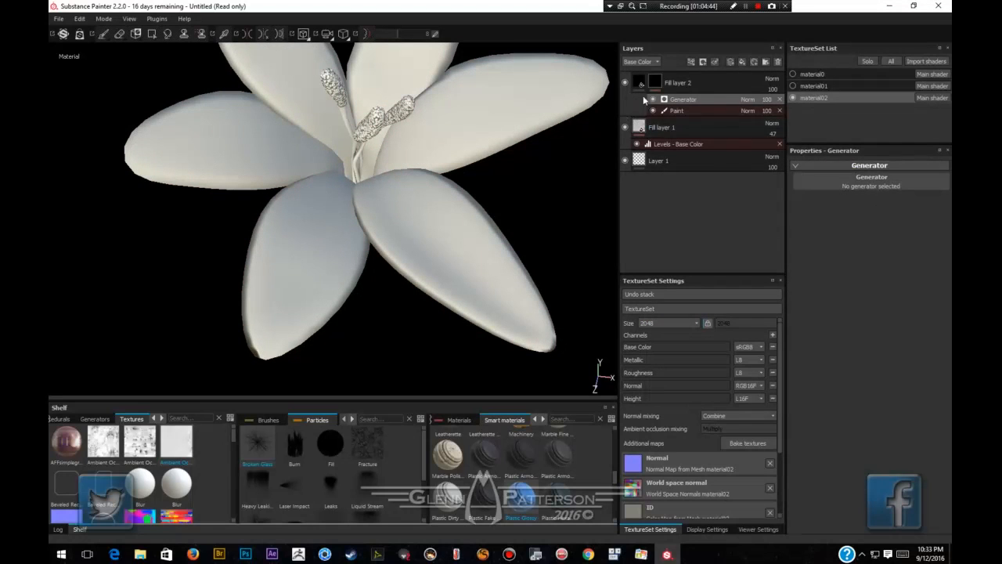
{"action": "left_click", "coordinate": [781, 99]}
Add a filter above the Paint effect on Fill layer 2's mask and choose Blur for it.
{"action": "right_click", "coordinate": [654, 83]}
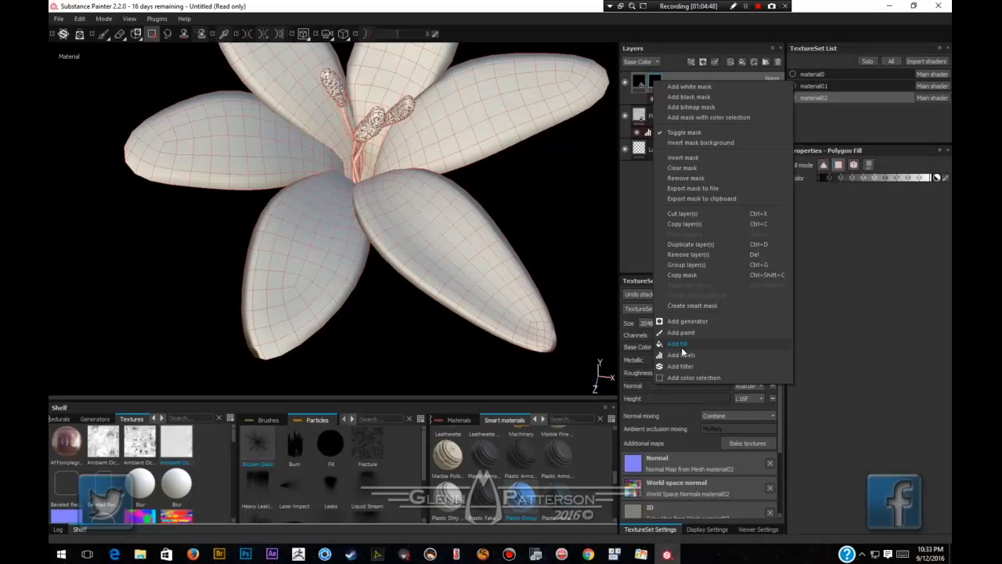
{"action": "left_click", "coordinate": [682, 367]}
{"action": "left_click", "coordinate": [901, 179]}
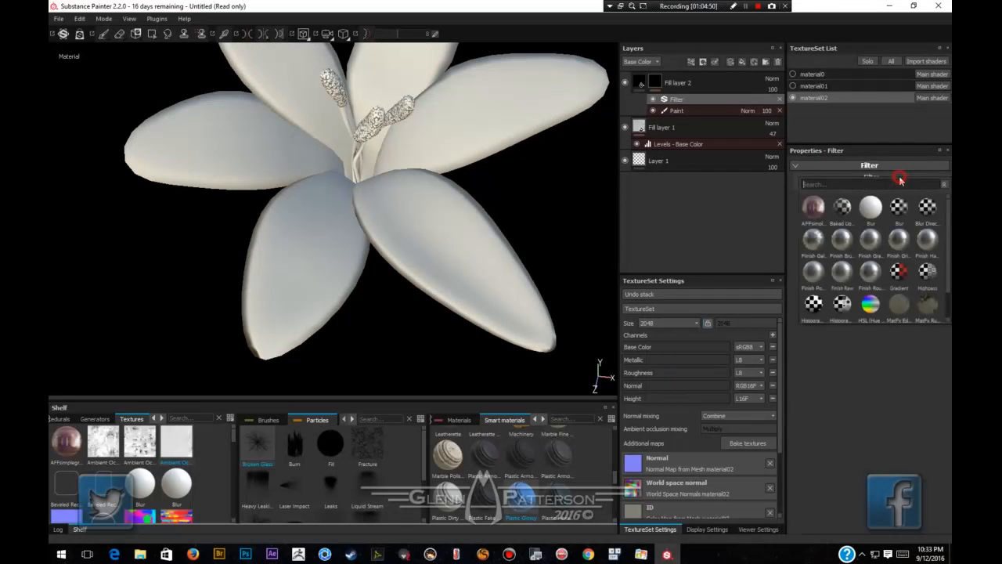
{"action": "left_click", "coordinate": [870, 207]}
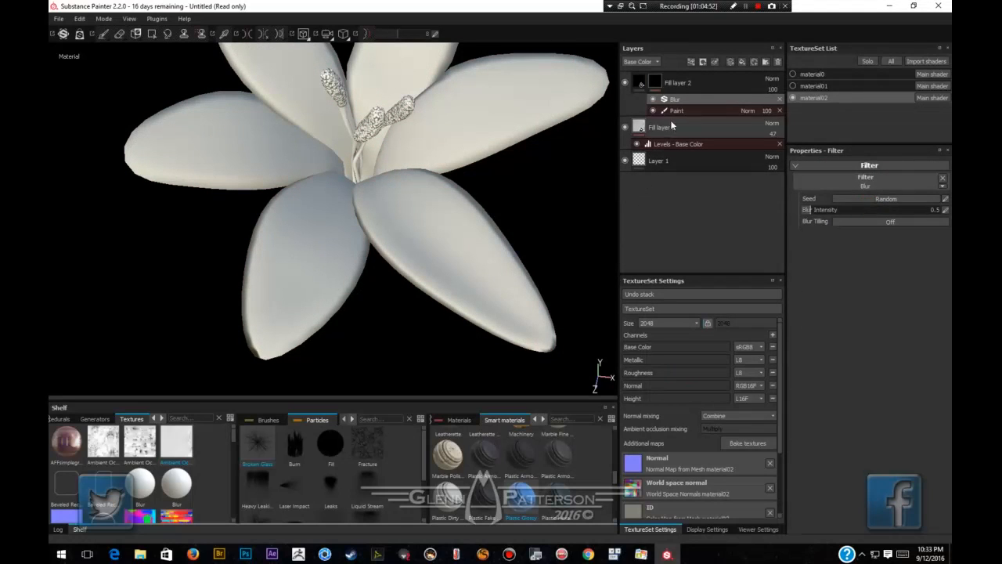
Try polygon-filling the edges of the left front petal on Fill layer 2's mask with a stronger Blur filter.
{"action": "left_click", "coordinate": [857, 209]}
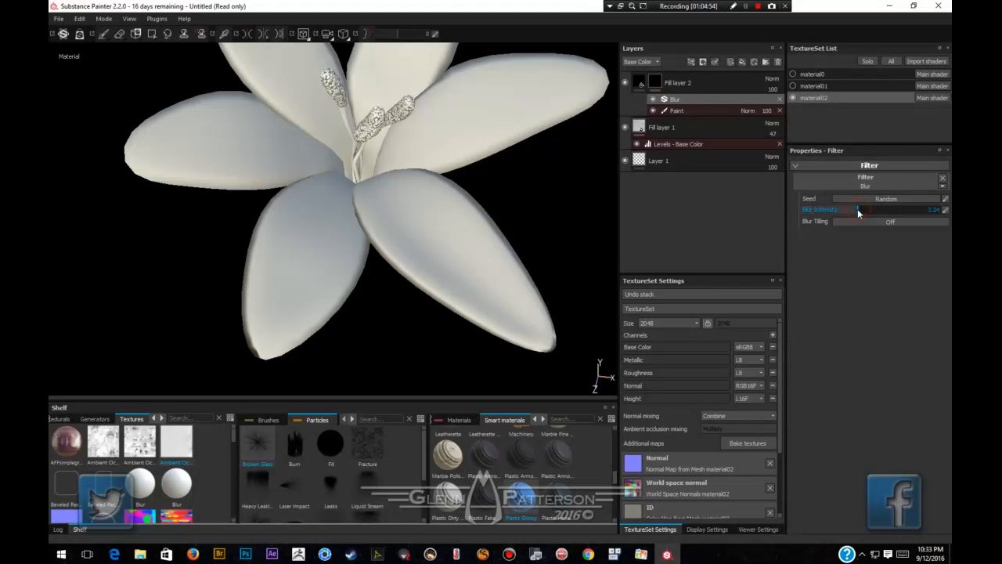
{"action": "left_click", "coordinate": [707, 110]}
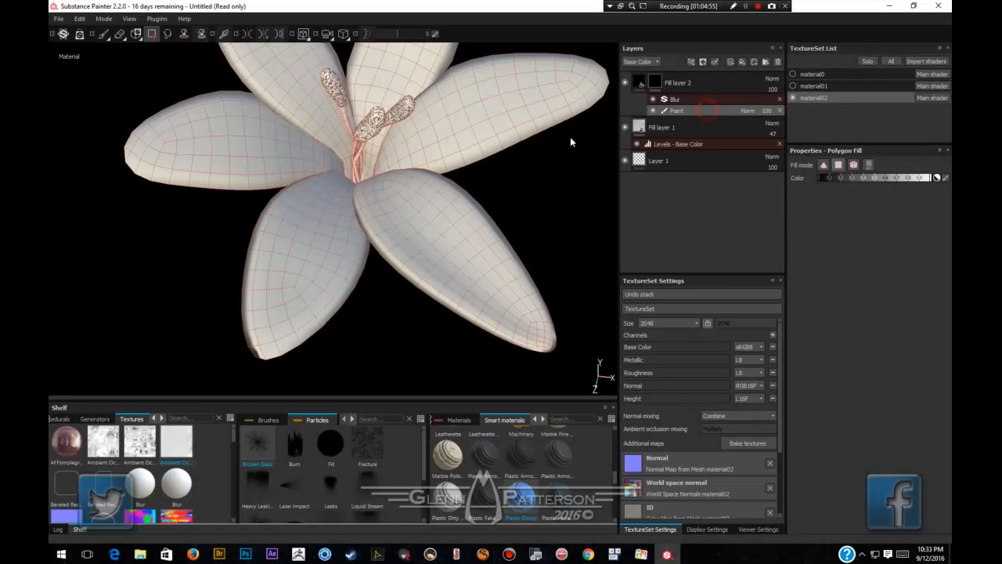
{"action": "left_click", "coordinate": [248, 352]}
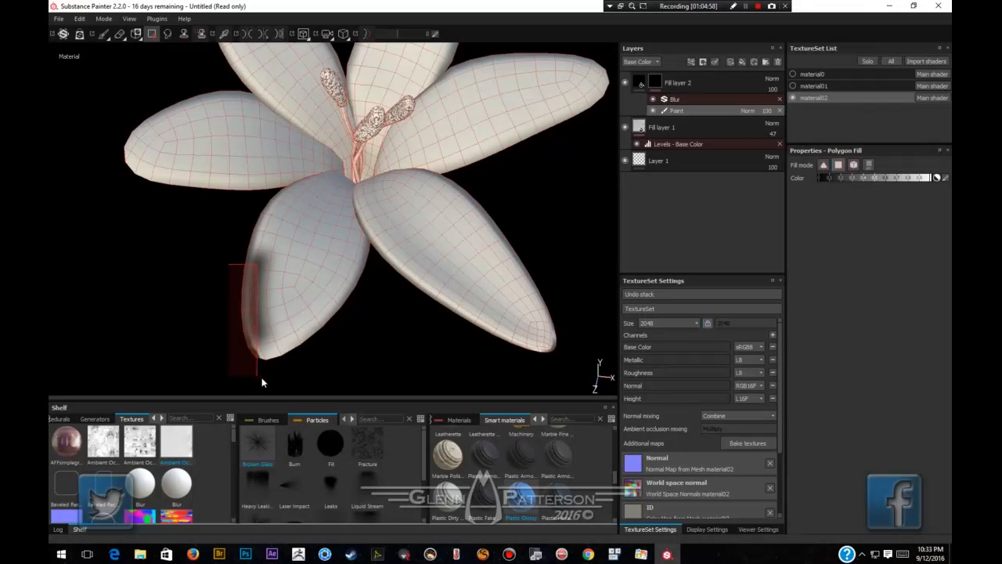
{"action": "left_click_drag", "start_coordinate": [263, 382], "coordinate": [274, 381]}
{"action": "left_click_drag", "start_coordinate": [339, 351], "coordinate": [209, 385]}
{"action": "left_click_drag", "start_coordinate": [369, 284], "coordinate": [330, 358]}
{"action": "key", "text": "ctrl+z"}
{"action": "key", "text": "ctrl+z"}
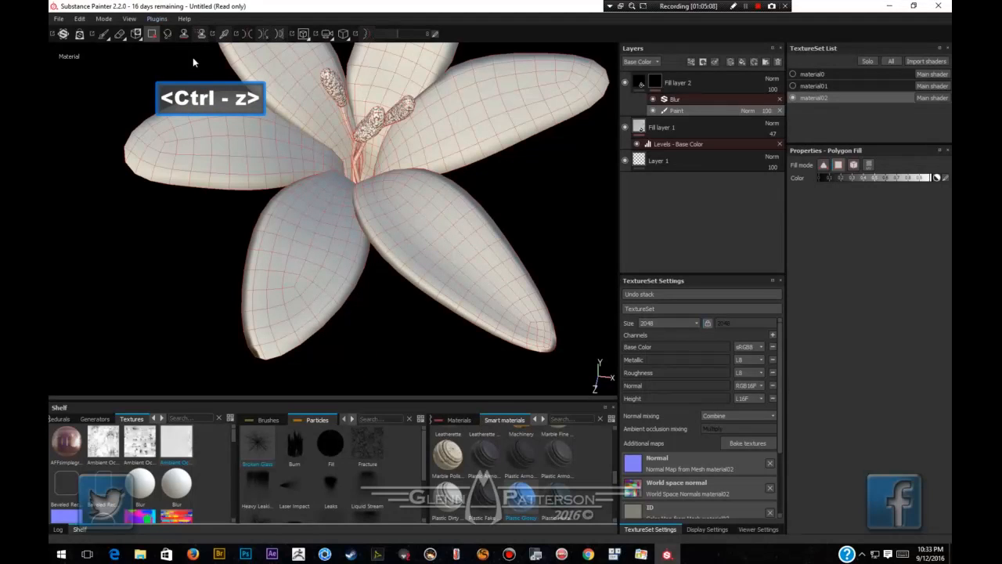
Switch to the Paint brush for Fill layer 2's mask and enlarge it to size 10.24.
{"action": "left_click", "coordinate": [104, 36]}
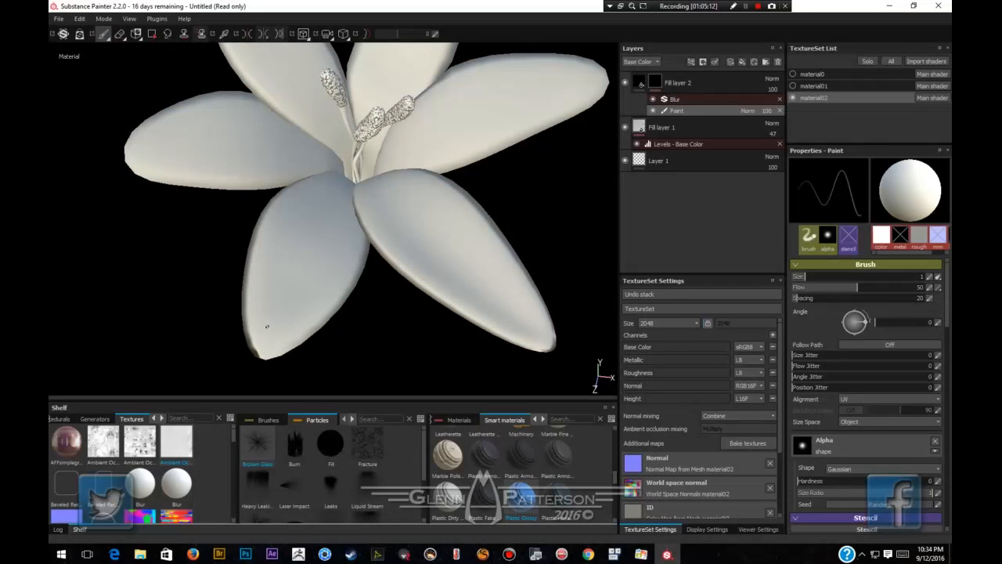
{"action": "key", "text": "bracketright"}
{"action": "key", "text": "bracketright"}
{"action": "key", "text": "bracketright"}
{"action": "key", "text": "bracketright"}
{"action": "key", "text": "bracketright"}
{"action": "key", "text": "bracketright"}
{"action": "key", "text": "bracketright"}
{"action": "key", "text": "bracketright"}
{"action": "key", "text": "bracketright"}
{"action": "key", "text": "bracketright"}
{"action": "key", "text": "bracketright"}
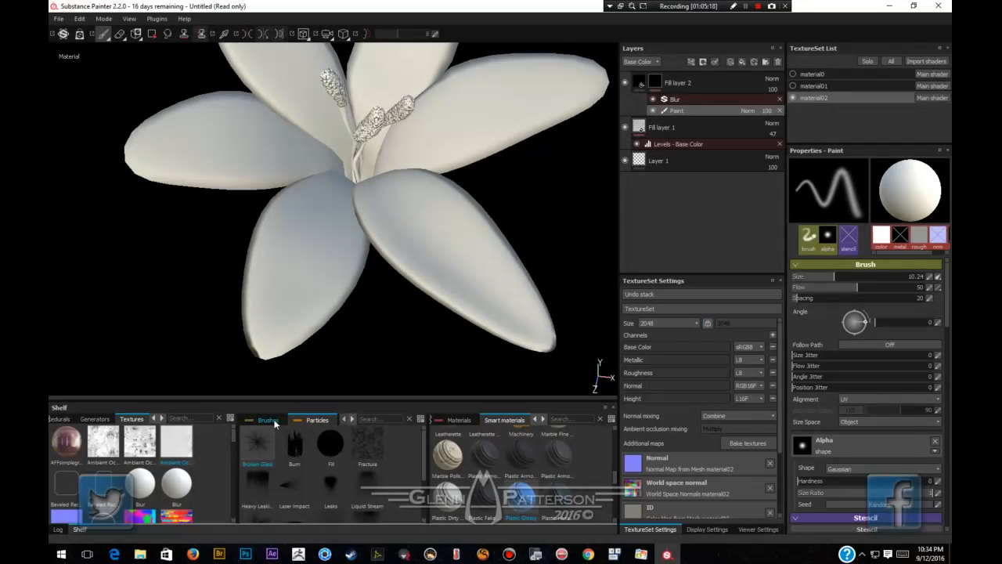
Choose the Artistic 1 brush and paint along the lower edges of the left front petal on Fill layer 2's mask.
{"action": "left_click", "coordinate": [267, 420]}
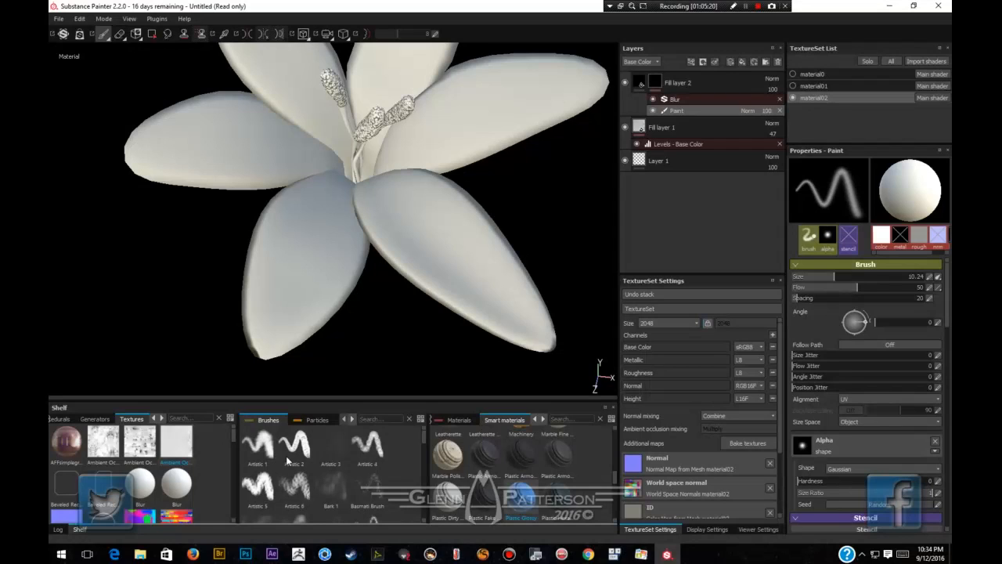
{"action": "left_click", "coordinate": [269, 457]}
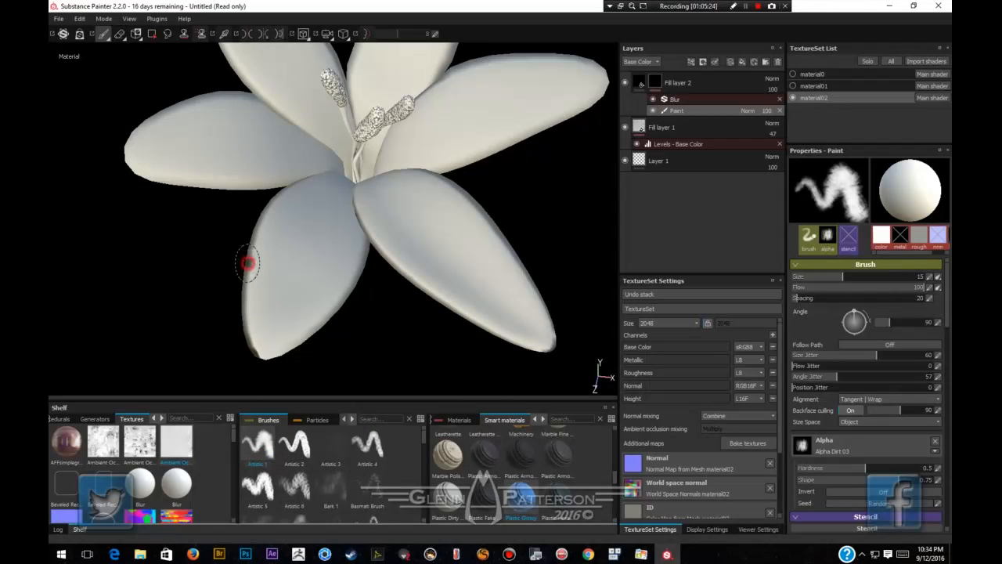
{"action": "mouse_move", "coordinate": [248, 263]}
{"action": "left_mouse_down"}
{"action": "mouse_move", "coordinate": [252, 343]}
{"action": "mouse_move", "coordinate": [264, 362]}
{"action": "mouse_move", "coordinate": [294, 351]}
{"action": "mouse_move", "coordinate": [269, 345]}
{"action": "mouse_move", "coordinate": [324, 315]}
{"action": "mouse_move", "coordinate": [354, 271]}
{"action": "left_mouse_up"}
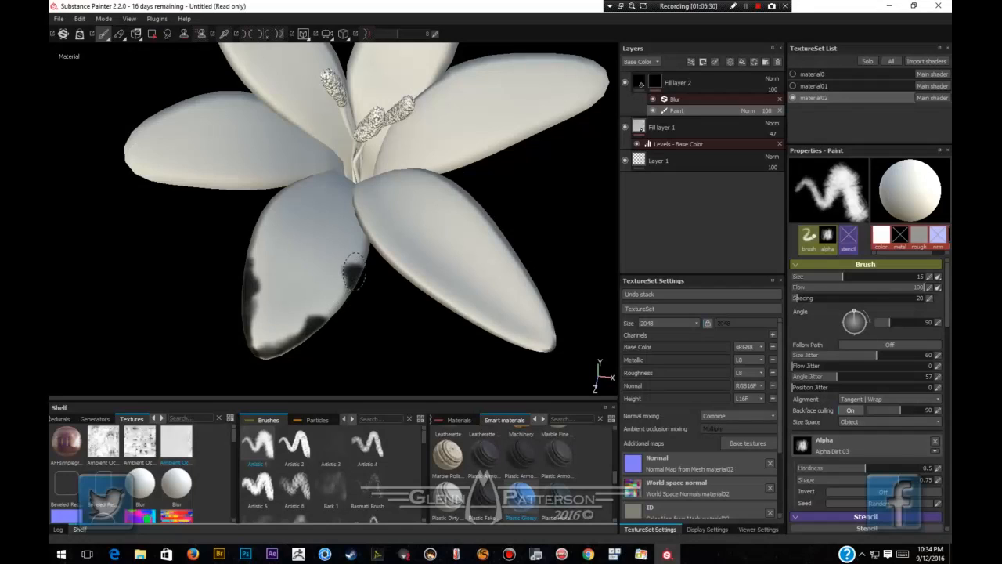
Set the Blur filter's intensity on Fill layer 2's mask to 3.33.
{"action": "left_click", "coordinate": [705, 100]}
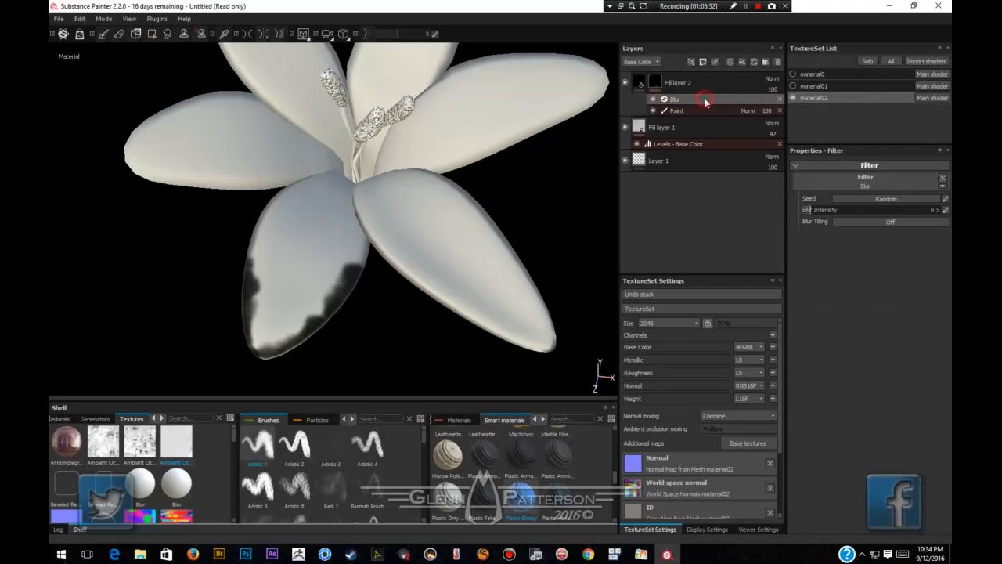
{"action": "left_click", "coordinate": [879, 211]}
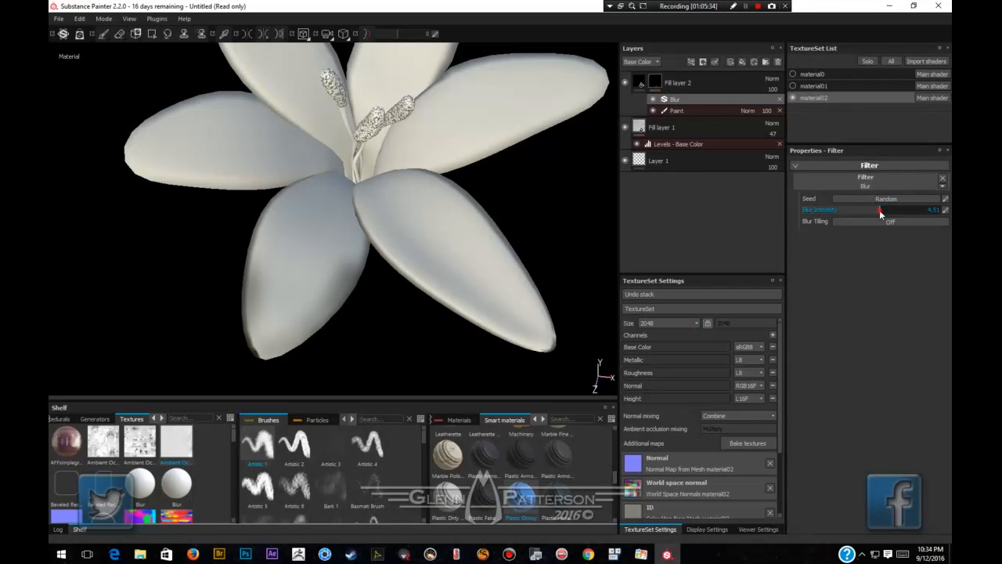
{"action": "left_click_drag", "start_coordinate": [870, 209], "coordinate": [858, 210]}
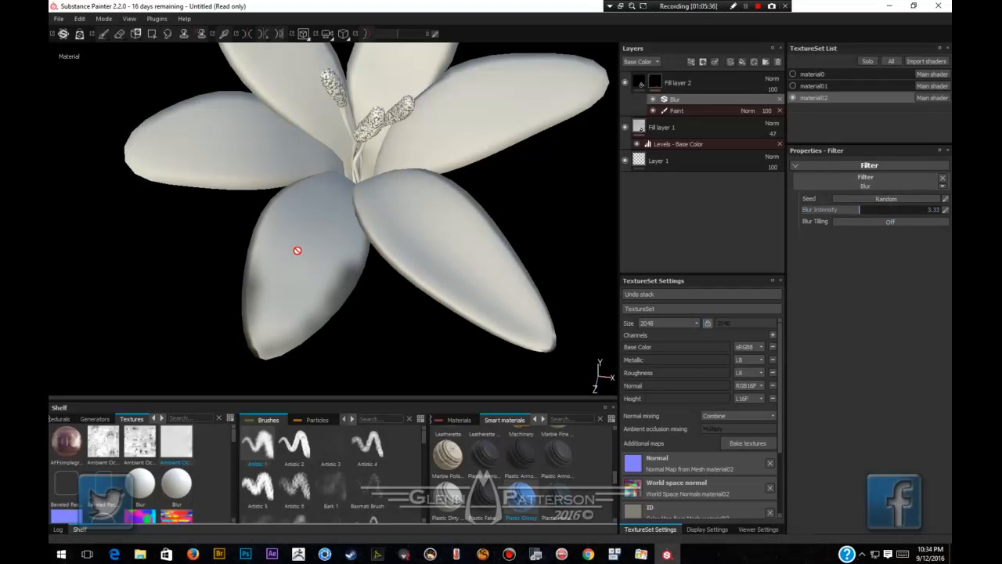
Paint the edges of the two front petals and the two side petals on the Paint effect of Fill layer 2's mask.
{"action": "left_click", "coordinate": [700, 110]}
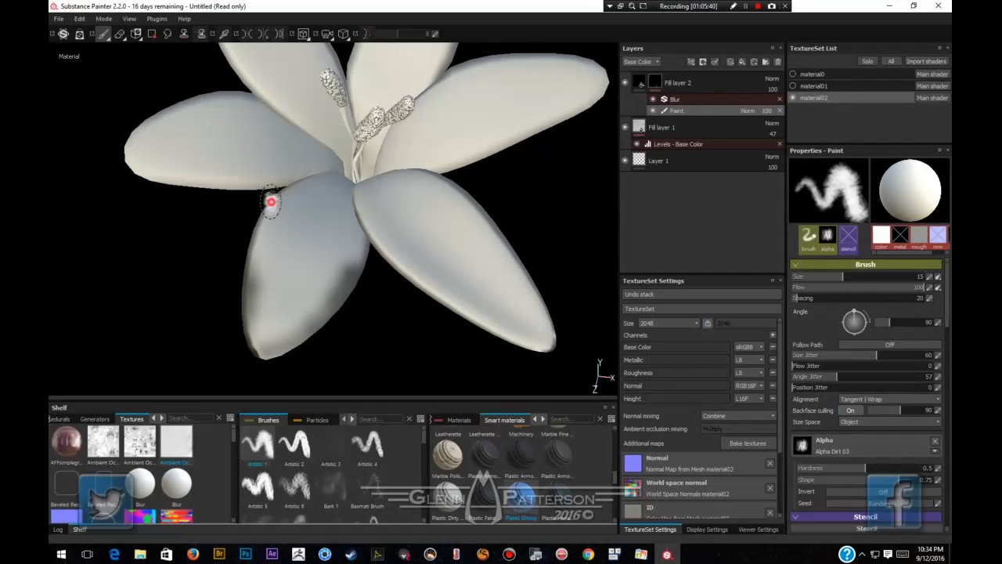
{"action": "mouse_move", "coordinate": [259, 358]}
{"action": "left_mouse_down"}
{"action": "mouse_move", "coordinate": [235, 324]}
{"action": "mouse_move", "coordinate": [264, 347]}
{"action": "mouse_move", "coordinate": [313, 325]}
{"action": "mouse_move", "coordinate": [368, 252]}
{"action": "mouse_move", "coordinate": [403, 280]}
{"action": "mouse_move", "coordinate": [537, 342]}
{"action": "mouse_move", "coordinate": [548, 309]}
{"action": "mouse_move", "coordinate": [516, 250]}
{"action": "mouse_move", "coordinate": [469, 207]}
{"action": "mouse_move", "coordinate": [546, 311]}
{"action": "mouse_move", "coordinate": [532, 349]}
{"action": "mouse_move", "coordinate": [387, 251]}
{"action": "mouse_move", "coordinate": [354, 207]}
{"action": "left_mouse_up"}
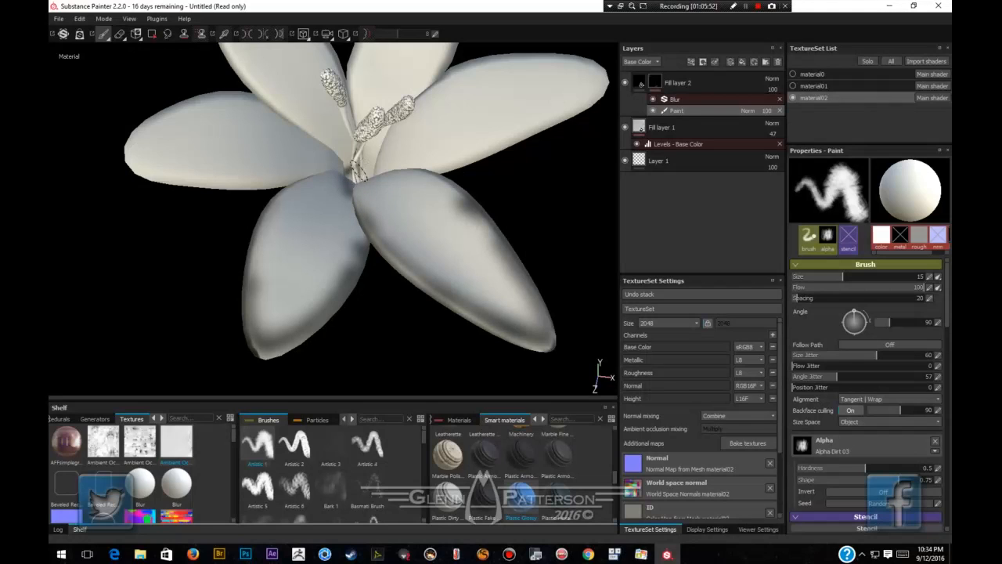
{"action": "left_click_drag", "start_coordinate": [359, 170], "coordinate": [360, 173]}
{"action": "mouse_move", "coordinate": [587, 110]}
{"action": "left_mouse_down"}
{"action": "mouse_move", "coordinate": [447, 167]}
{"action": "mouse_move", "coordinate": [584, 106]}
{"action": "mouse_move", "coordinate": [606, 75]}
{"action": "mouse_move", "coordinate": [581, 60]}
{"action": "mouse_move", "coordinate": [532, 58]}
{"action": "mouse_move", "coordinate": [444, 75]}
{"action": "left_mouse_up"}
{"action": "mouse_move", "coordinate": [246, 102]}
{"action": "left_mouse_down"}
{"action": "mouse_move", "coordinate": [179, 112]}
{"action": "mouse_move", "coordinate": [134, 137]}
{"action": "mouse_move", "coordinate": [129, 164]}
{"action": "mouse_move", "coordinate": [152, 179]}
{"action": "mouse_move", "coordinate": [309, 192]}
{"action": "mouse_move", "coordinate": [333, 179]}
{"action": "mouse_move", "coordinate": [168, 181]}
{"action": "mouse_move", "coordinate": [119, 167]}
{"action": "left_mouse_up"}
Paint the edges of the two back petals on the mask and darken the side petals' edges further.
{"action": "middle_click_drag", "start_coordinate": [321, 180], "coordinate": [319, 181], "text": "alt"}
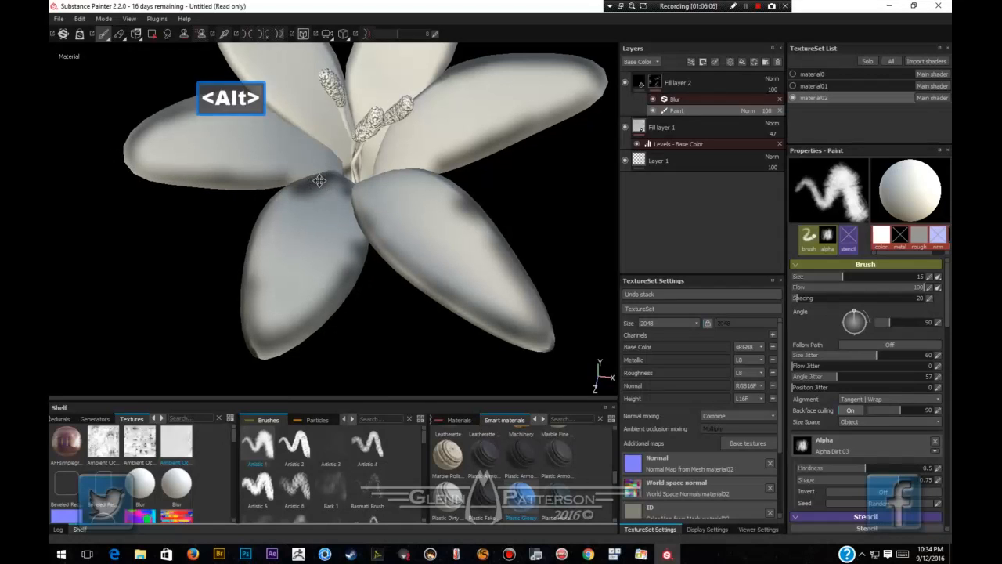
{"action": "left_click_drag", "start_coordinate": [319, 181], "coordinate": [315, 328], "text": "alt"}
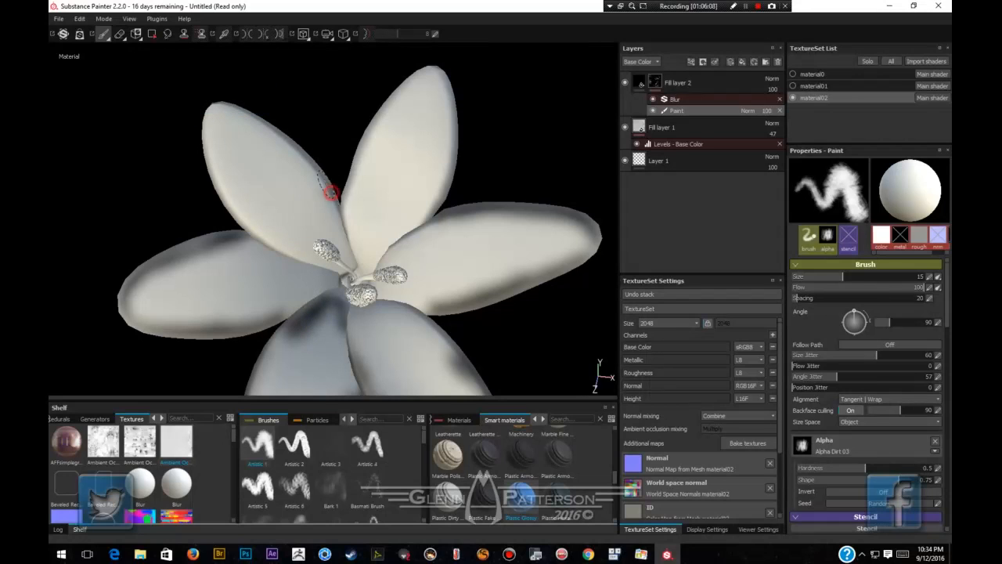
{"action": "mouse_move", "coordinate": [331, 191]}
{"action": "left_mouse_down"}
{"action": "mouse_move", "coordinate": [273, 132]}
{"action": "mouse_move", "coordinate": [208, 98]}
{"action": "mouse_move", "coordinate": [225, 191]}
{"action": "mouse_move", "coordinate": [247, 226]}
{"action": "mouse_move", "coordinate": [353, 287]}
{"action": "left_mouse_up"}
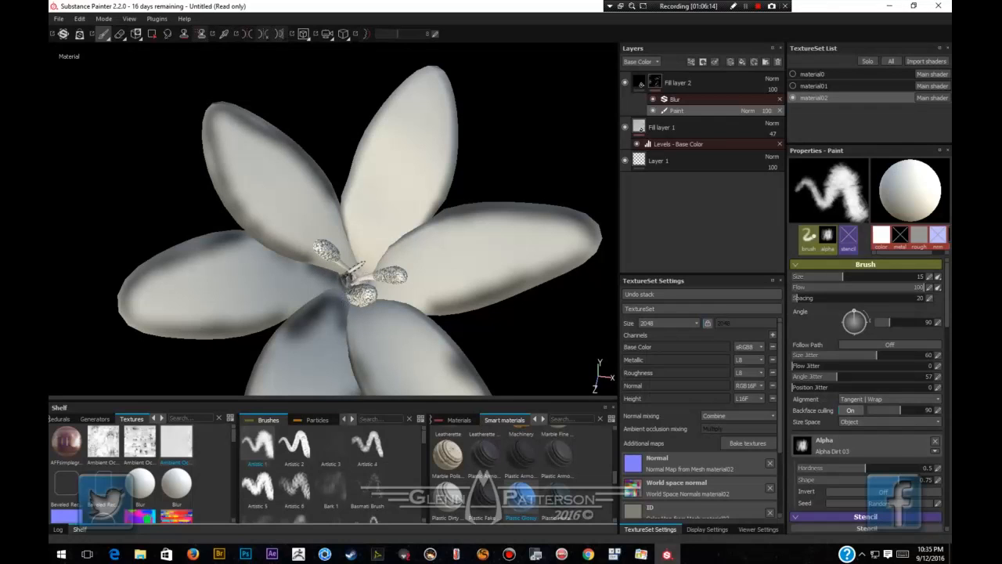
{"action": "mouse_move", "coordinate": [352, 216]}
{"action": "left_mouse_down"}
{"action": "mouse_move", "coordinate": [339, 190]}
{"action": "mouse_move", "coordinate": [384, 110]}
{"action": "mouse_move", "coordinate": [415, 78]}
{"action": "mouse_move", "coordinate": [465, 79]}
{"action": "mouse_move", "coordinate": [470, 123]}
{"action": "left_mouse_up"}
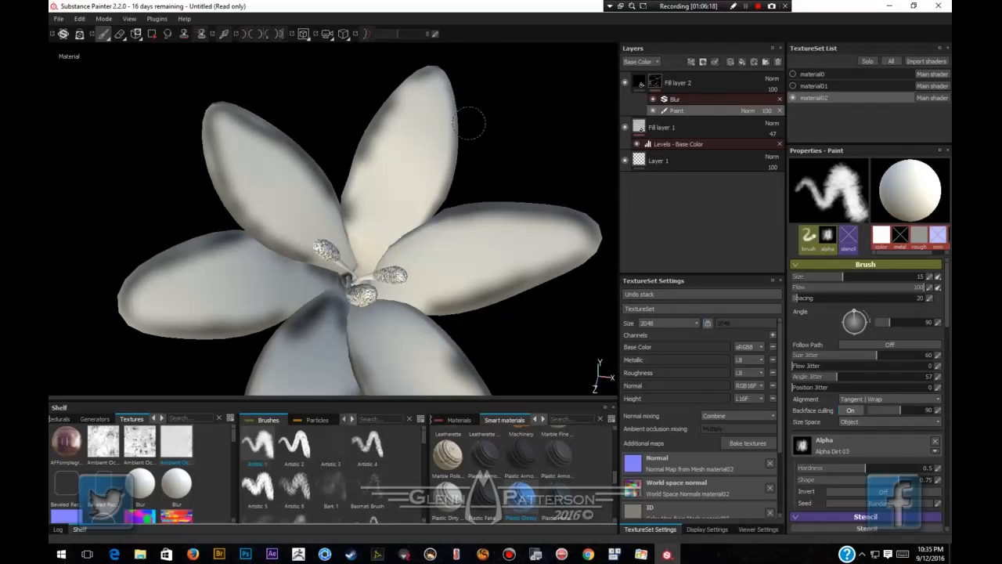
{"action": "mouse_move", "coordinate": [442, 208]}
{"action": "left_mouse_down"}
{"action": "mouse_move", "coordinate": [437, 66]}
{"action": "mouse_move", "coordinate": [385, 116]}
{"action": "mouse_move", "coordinate": [350, 205]}
{"action": "mouse_move", "coordinate": [242, 99]}
{"action": "mouse_move", "coordinate": [197, 125]}
{"action": "mouse_move", "coordinate": [277, 248]}
{"action": "mouse_move", "coordinate": [314, 273]}
{"action": "left_mouse_up"}
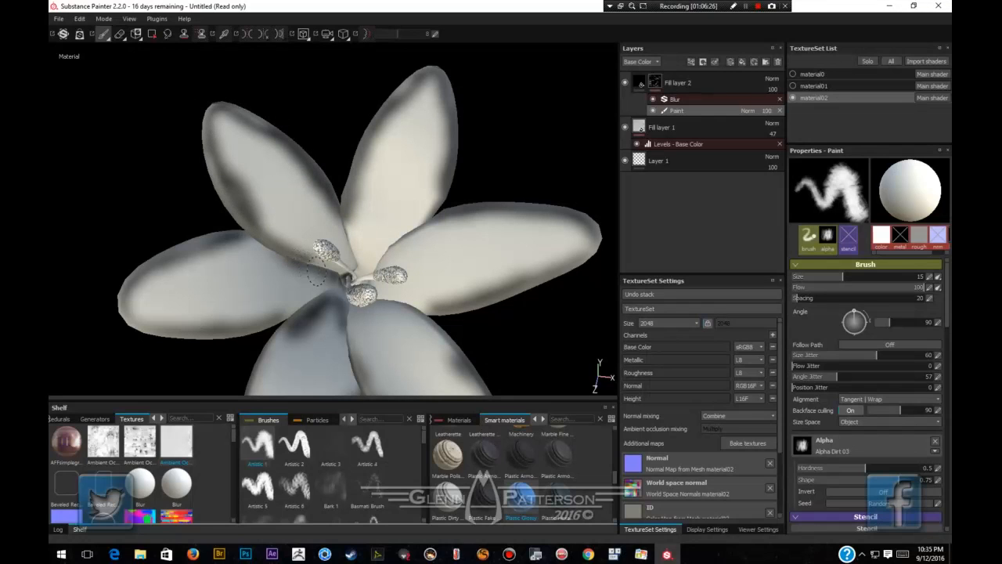
{"action": "mouse_move", "coordinate": [155, 272]}
{"action": "left_mouse_down"}
{"action": "mouse_move", "coordinate": [143, 282]}
{"action": "mouse_move", "coordinate": [139, 316]}
{"action": "mouse_move", "coordinate": [118, 298]}
{"action": "mouse_move", "coordinate": [183, 332]}
{"action": "left_mouse_up"}
{"action": "mouse_move", "coordinate": [254, 323]}
{"action": "left_mouse_down"}
{"action": "mouse_move", "coordinate": [307, 309]}
{"action": "mouse_move", "coordinate": [270, 354]}
{"action": "mouse_move", "coordinate": [284, 335]}
{"action": "mouse_move", "coordinate": [352, 318]}
{"action": "mouse_move", "coordinate": [356, 367]}
{"action": "mouse_move", "coordinate": [399, 307]}
{"action": "mouse_move", "coordinate": [430, 327]}
{"action": "mouse_move", "coordinate": [422, 221]}
{"action": "mouse_move", "coordinate": [374, 258]}
{"action": "mouse_move", "coordinate": [434, 202]}
{"action": "left_mouse_up"}
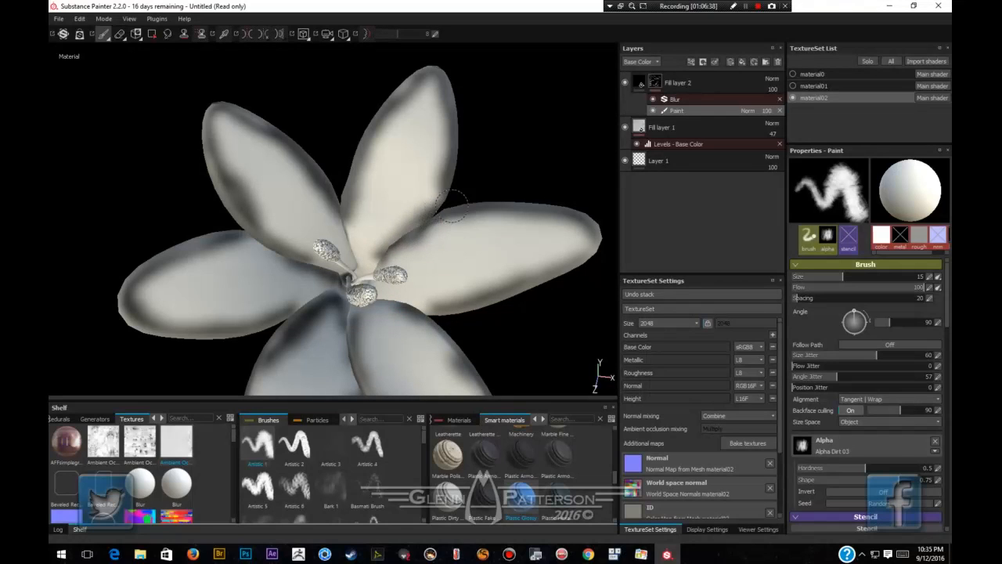
Raise the Blur filter's intensity on Fill layer 2's mask to 5.01.
{"action": "left_click", "coordinate": [699, 99]}
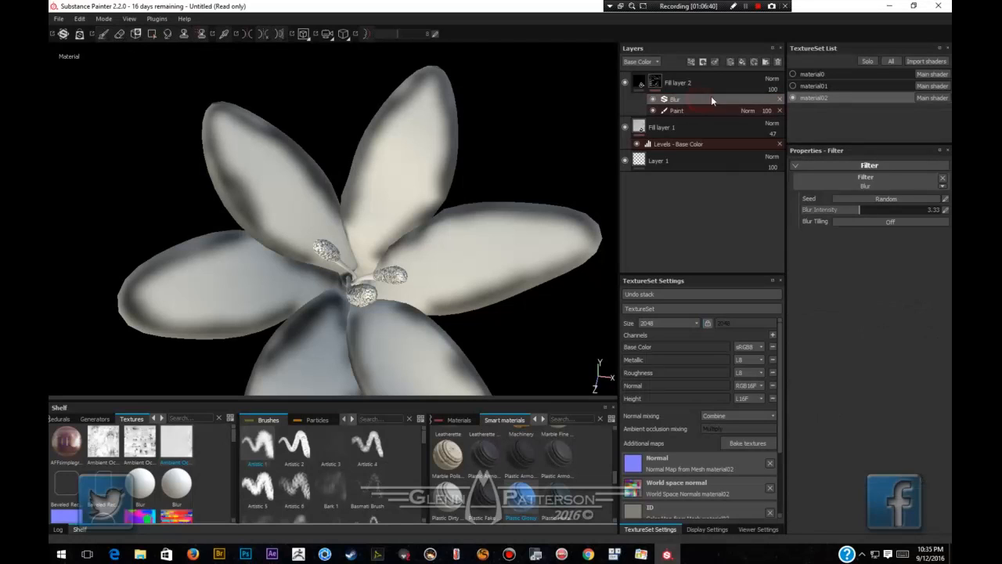
{"action": "left_click_drag", "start_coordinate": [865, 211], "coordinate": [889, 213]}
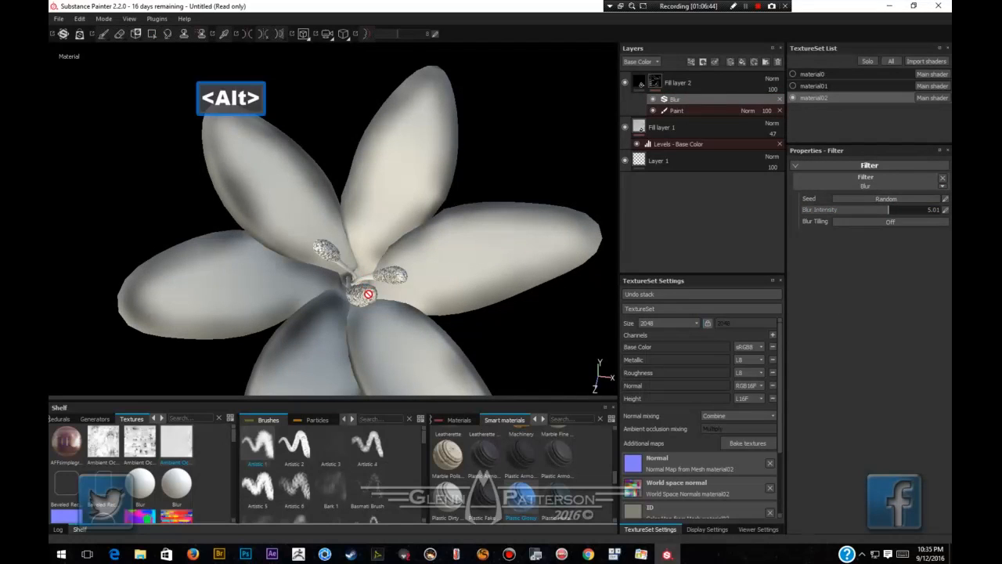
{"action": "left_click_drag", "start_coordinate": [368, 290], "coordinate": [374, 148], "text": "alt"}
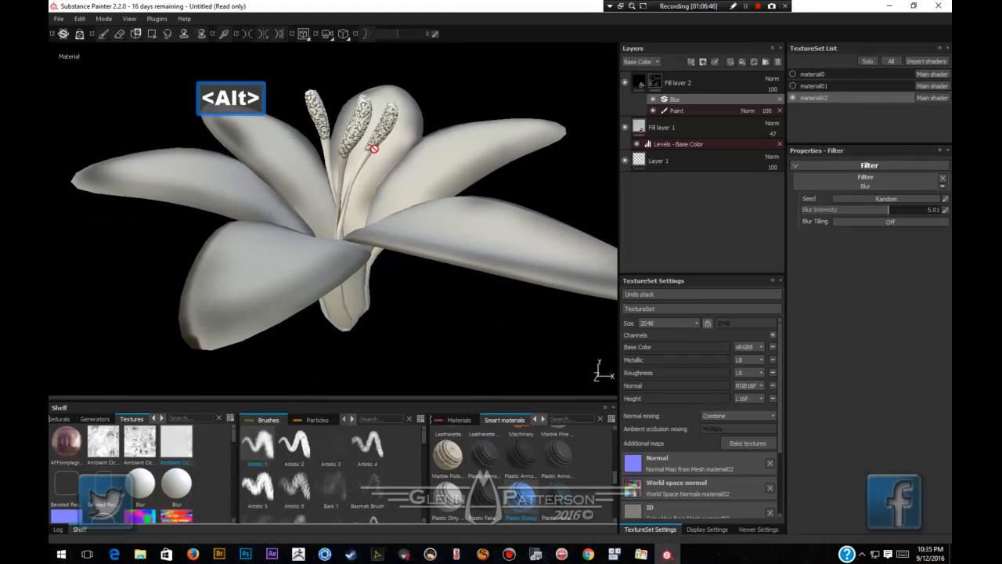
Polygon-fill the narrow base beneath the flower on the Paint effect of Fill layer 2's mask.
{"action": "left_click_drag", "start_coordinate": [413, 349], "coordinate": [341, 199], "text": "alt"}
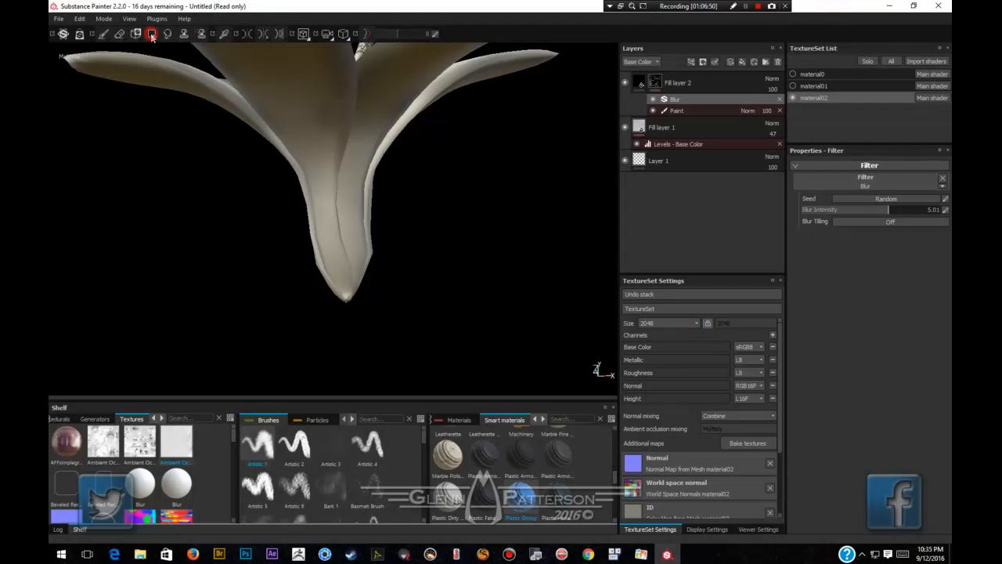
{"action": "left_click", "coordinate": [717, 110]}
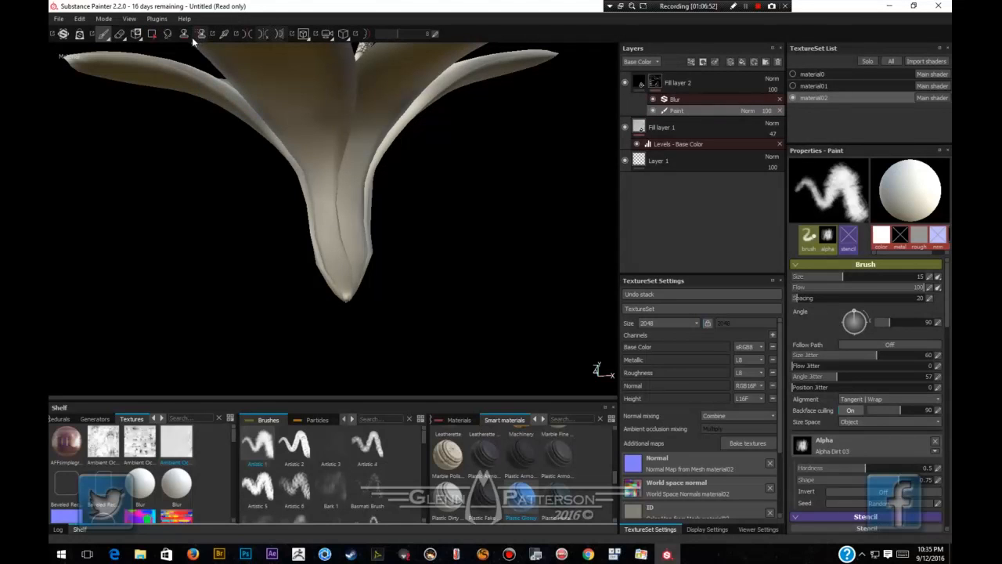
{"action": "left_click", "coordinate": [152, 34]}
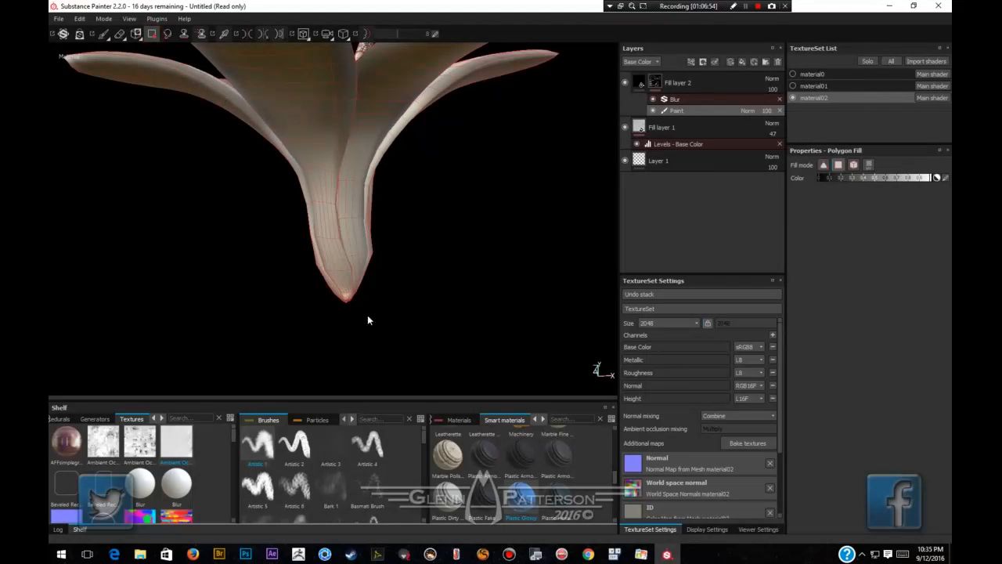
{"action": "left_click_drag", "start_coordinate": [416, 332], "coordinate": [221, 139]}
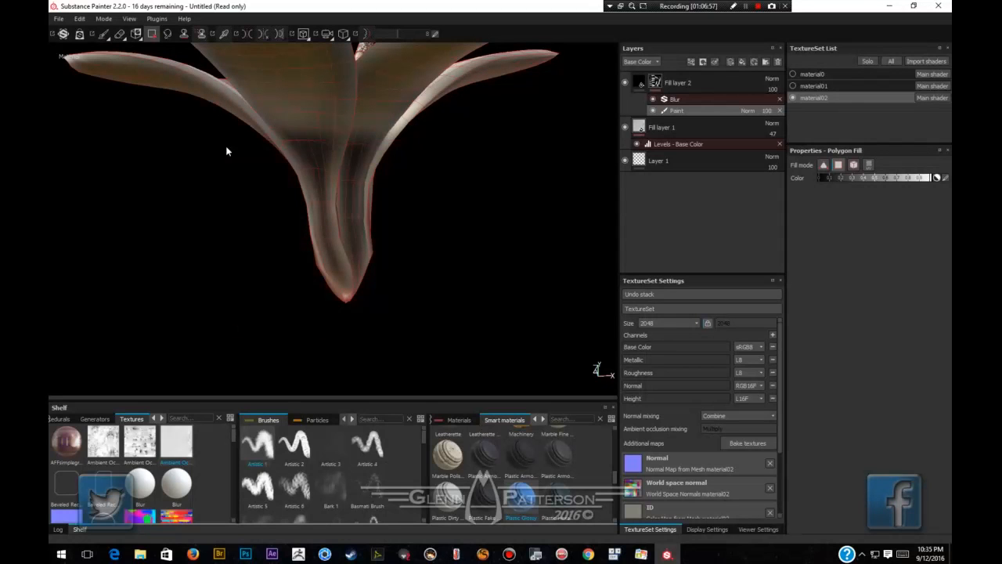
Raise the Blur filter's intensity on Fill layer 2's mask to 7.25 and inspect the petals.
{"action": "left_click_drag", "start_coordinate": [474, 219], "coordinate": [548, 259], "text": "alt"}
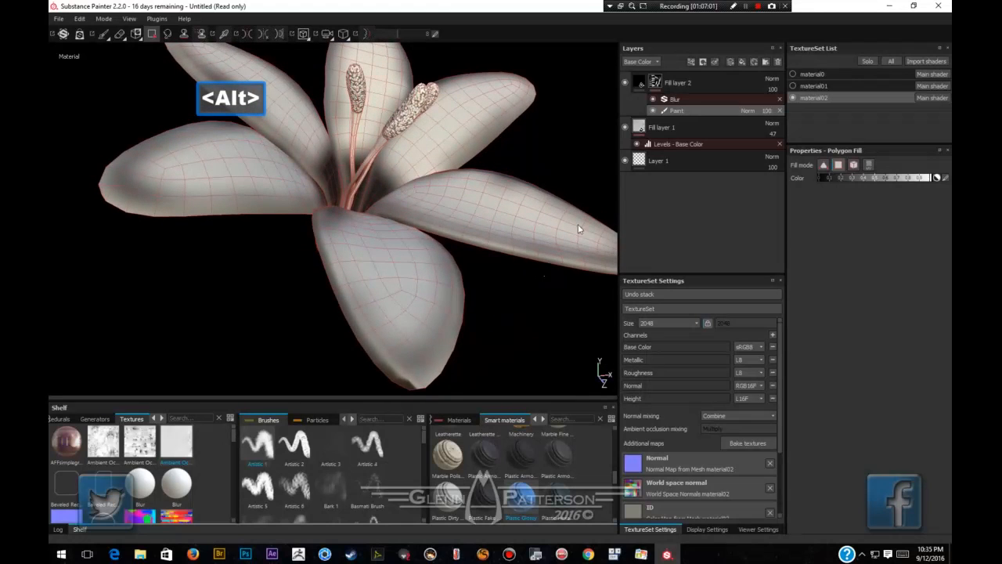
{"action": "left_click", "coordinate": [715, 97]}
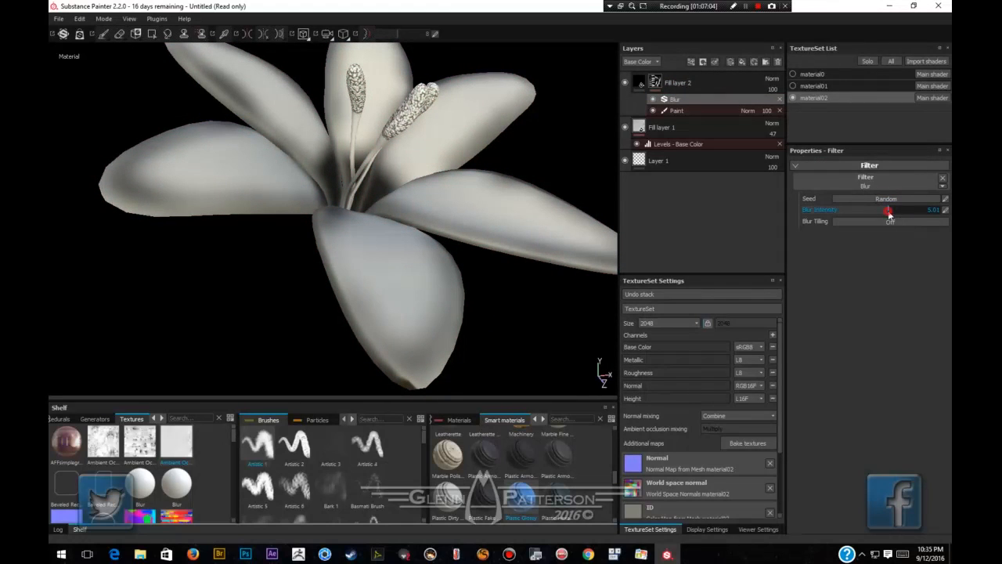
{"action": "left_click_drag", "start_coordinate": [900, 213], "coordinate": [928, 209]}
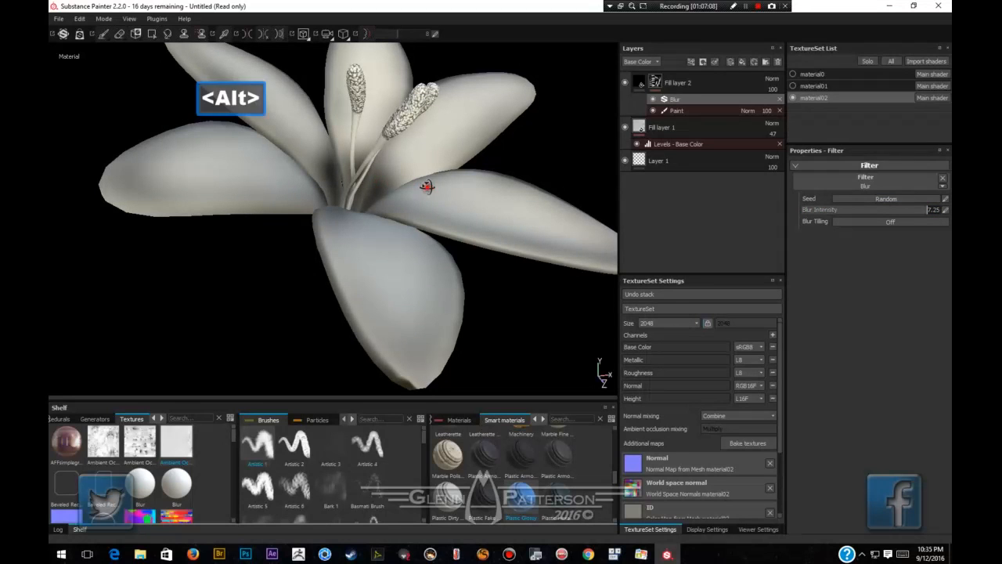
{"action": "left_click_drag", "start_coordinate": [427, 187], "coordinate": [453, 209], "text": "alt"}
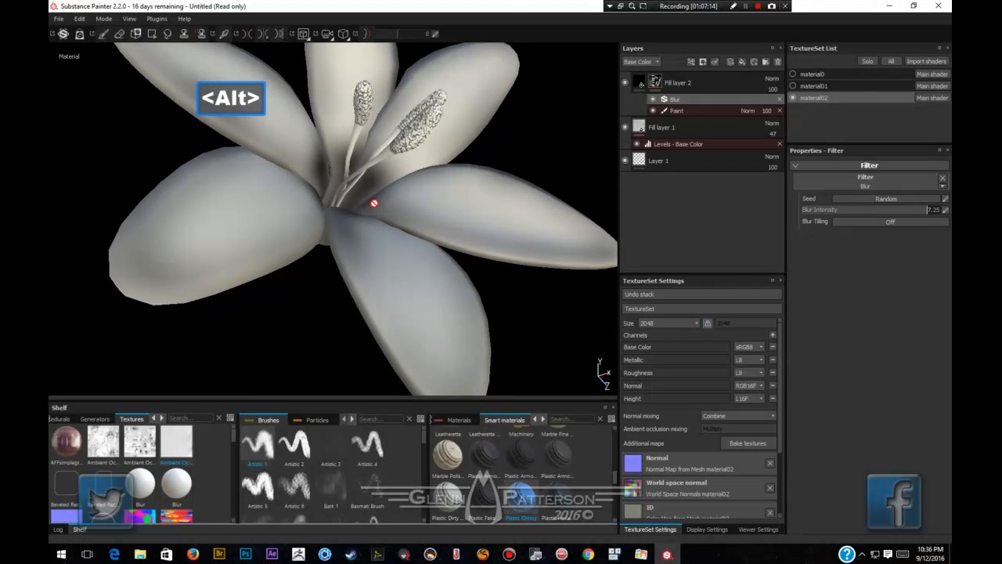
Paint the inner ends of the petals around the stamens on Fill layer 2's mask with the Artistic 1 brush.
{"action": "left_click", "coordinate": [702, 110]}
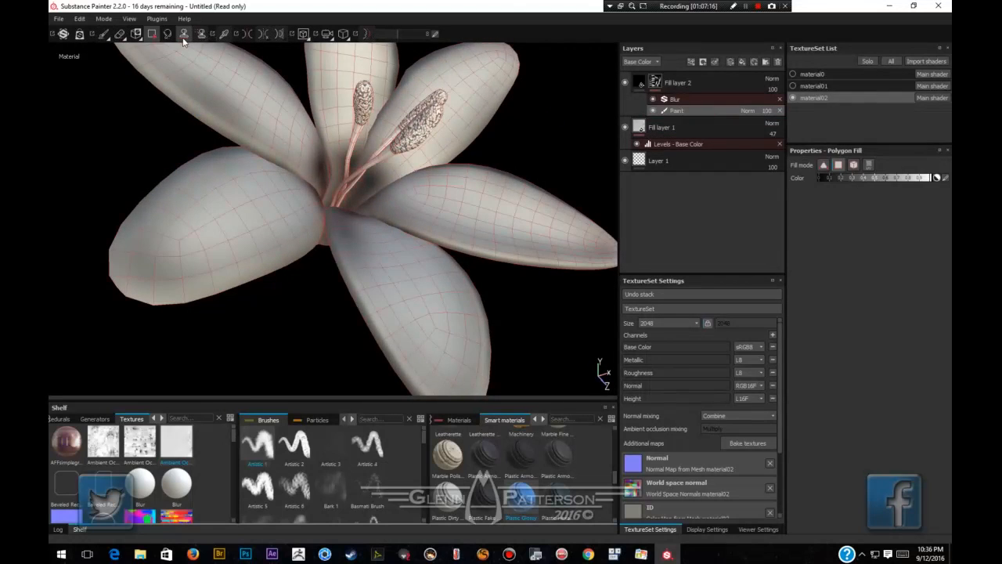
{"action": "left_click", "coordinate": [104, 34]}
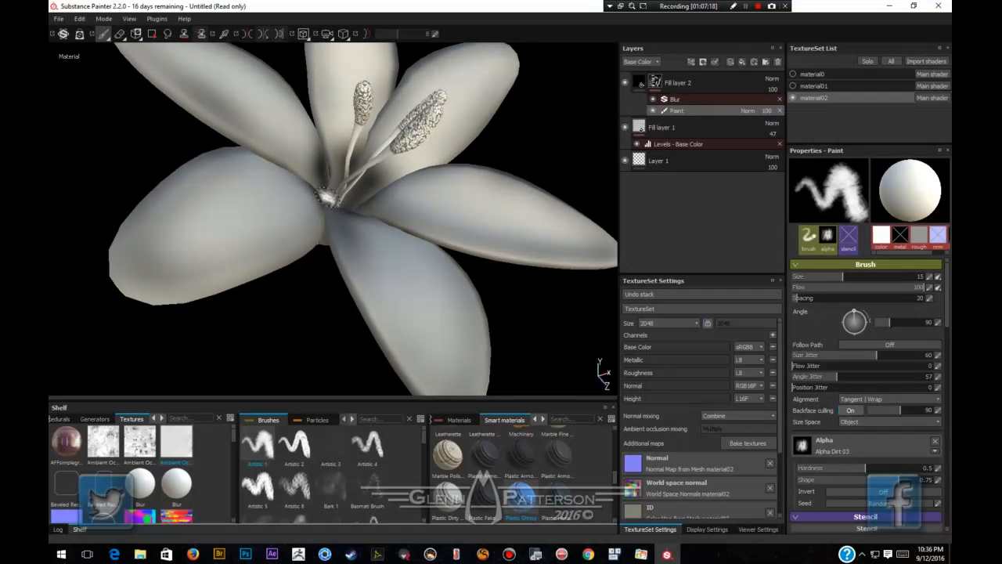
{"action": "left_click", "coordinate": [360, 197]}
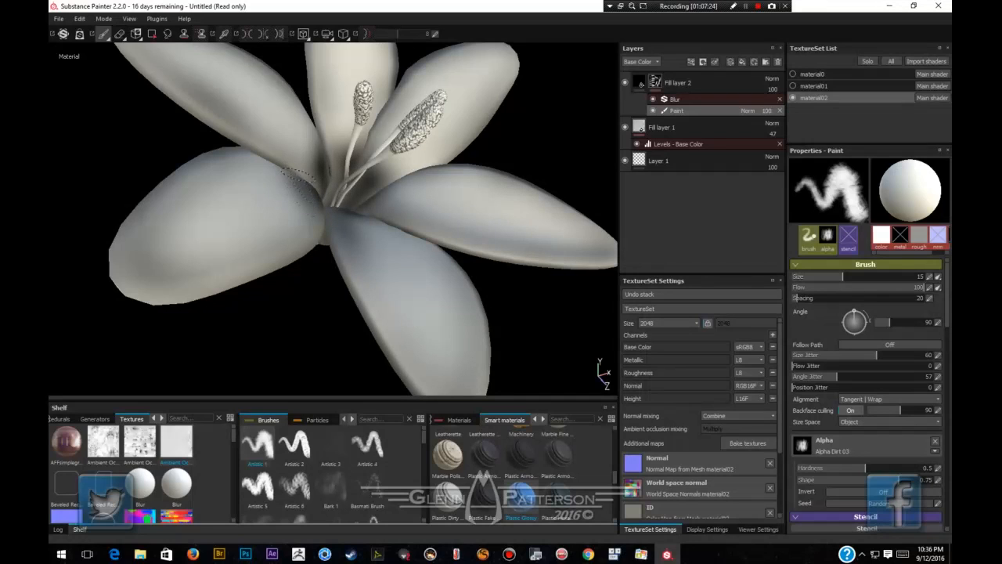
{"action": "mouse_move", "coordinate": [323, 163]}
{"action": "left_mouse_down"}
{"action": "mouse_move", "coordinate": [301, 117]}
{"action": "mouse_move", "coordinate": [322, 164]}
{"action": "left_mouse_up"}
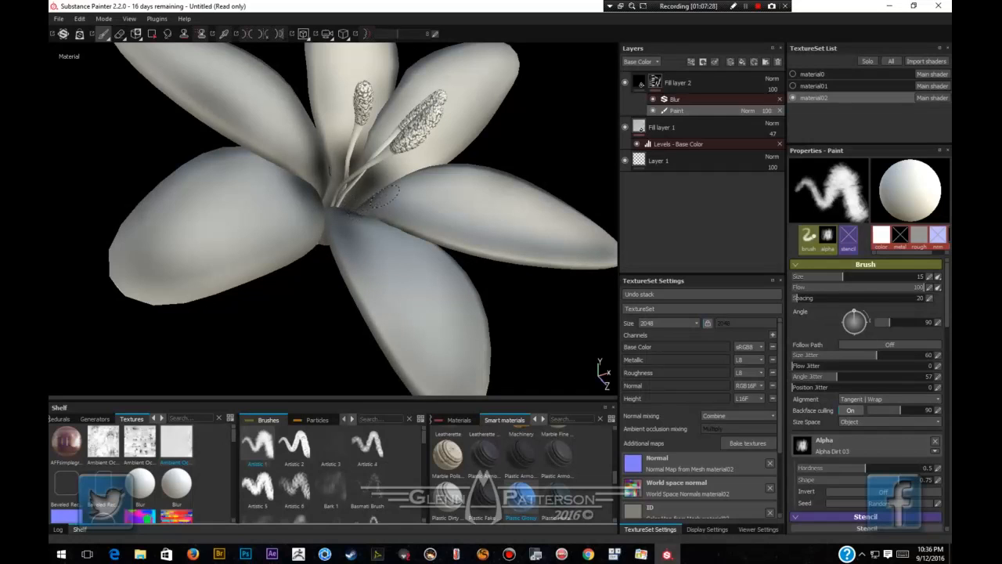
Enlarge the brush to 32.19 and darken the inner petal ends around the stamens on Fill layer 2's mask.
{"action": "key", "text": "bracketright"}
{"action": "key", "text": "bracketright"}
{"action": "key", "text": "bracketright"}
{"action": "key", "text": "bracketright"}
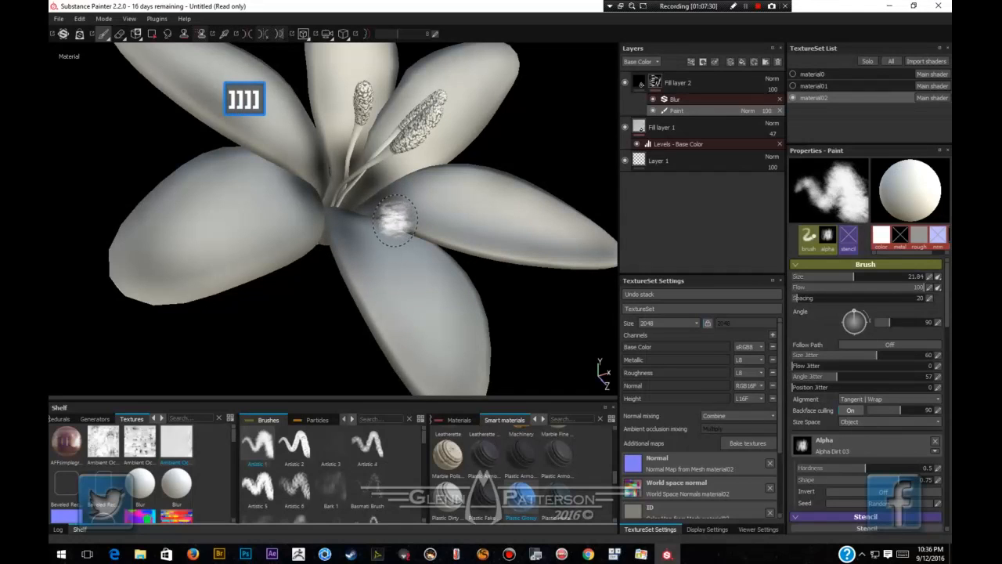
{"action": "key", "text": "bracketright"}
{"action": "key", "text": "bracketright"}
{"action": "key", "text": "bracketright"}
{"action": "key", "text": "bracketright"}
{"action": "key", "text": "bracketright"}
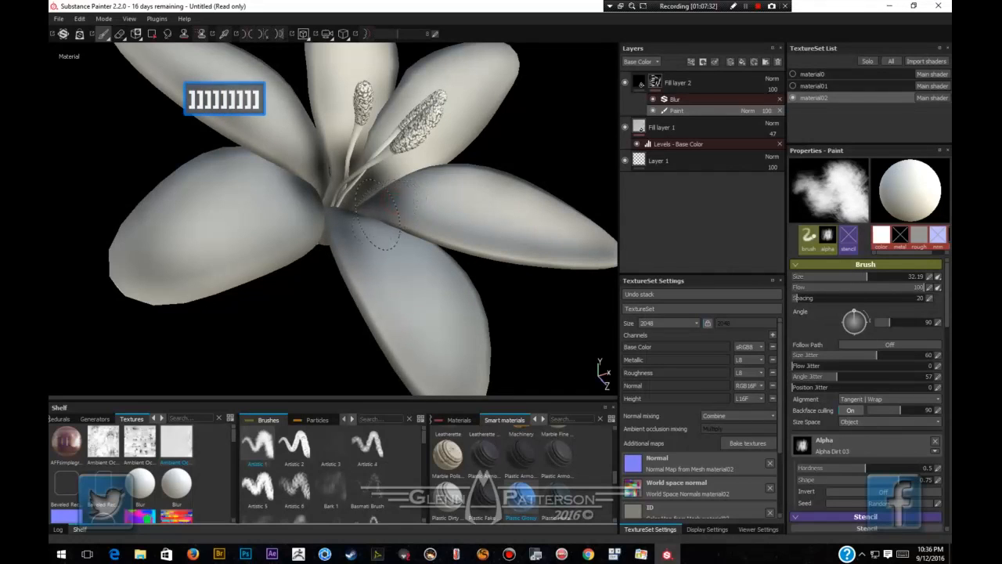
{"action": "mouse_move", "coordinate": [378, 214]}
{"action": "left_mouse_down"}
{"action": "mouse_move", "coordinate": [365, 231]}
{"action": "mouse_move", "coordinate": [297, 182]}
{"action": "mouse_move", "coordinate": [298, 142]}
{"action": "mouse_move", "coordinate": [344, 140]}
{"action": "mouse_move", "coordinate": [378, 180]}
{"action": "mouse_move", "coordinate": [274, 180]}
{"action": "mouse_move", "coordinate": [251, 148]}
{"action": "mouse_move", "coordinate": [315, 100]}
{"action": "mouse_move", "coordinate": [336, 183]}
{"action": "left_mouse_up"}
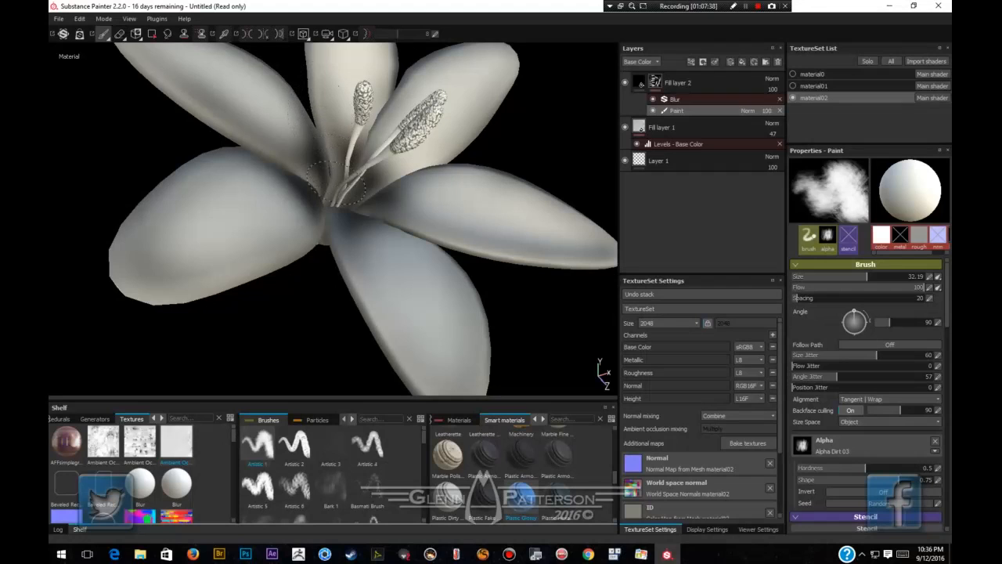
Paint soft dark patches near the outer tips of the petals on the Paint effect of Fill layer 2's mask.
{"action": "mouse_move", "coordinate": [331, 256]}
{"action": "left_mouse_down"}
{"action": "mouse_move", "coordinate": [372, 231]}
{"action": "mouse_move", "coordinate": [239, 225]}
{"action": "mouse_move", "coordinate": [146, 290]}
{"action": "mouse_move", "coordinate": [157, 294]}
{"action": "mouse_move", "coordinate": [145, 266]}
{"action": "mouse_move", "coordinate": [162, 263]}
{"action": "mouse_move", "coordinate": [155, 213]}
{"action": "left_mouse_up"}
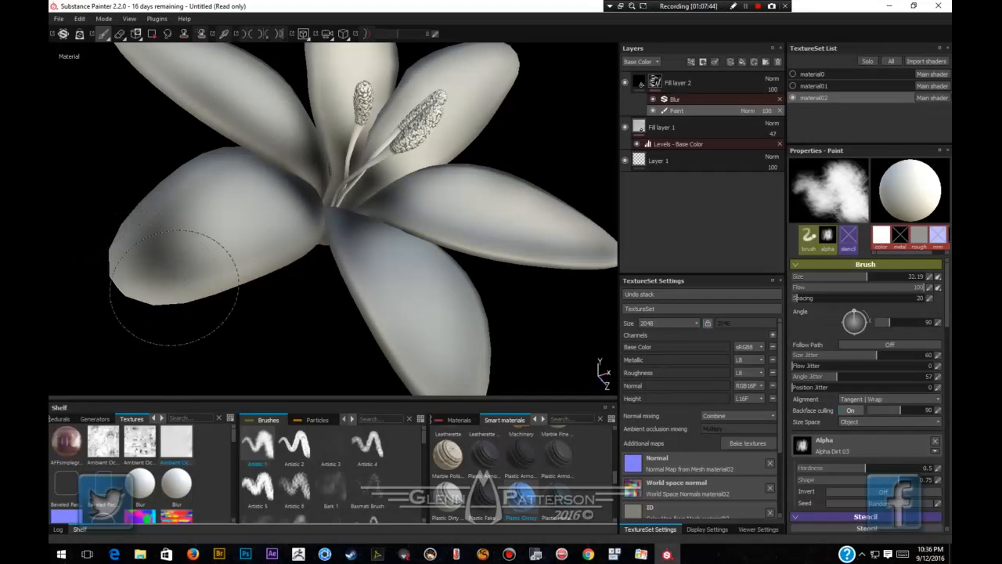
{"action": "mouse_move", "coordinate": [368, 331]}
{"action": "left_mouse_down"}
{"action": "mouse_move", "coordinate": [450, 327]}
{"action": "mouse_move", "coordinate": [491, 339]}
{"action": "mouse_move", "coordinate": [519, 242]}
{"action": "mouse_move", "coordinate": [592, 224]}
{"action": "mouse_move", "coordinate": [552, 188]}
{"action": "left_mouse_up"}
{"action": "mouse_move", "coordinate": [513, 82]}
{"action": "left_mouse_down"}
{"action": "mouse_move", "coordinate": [496, 67]}
{"action": "mouse_move", "coordinate": [478, 86]}
{"action": "mouse_move", "coordinate": [427, 74]}
{"action": "mouse_move", "coordinate": [493, 53]}
{"action": "left_mouse_up"}
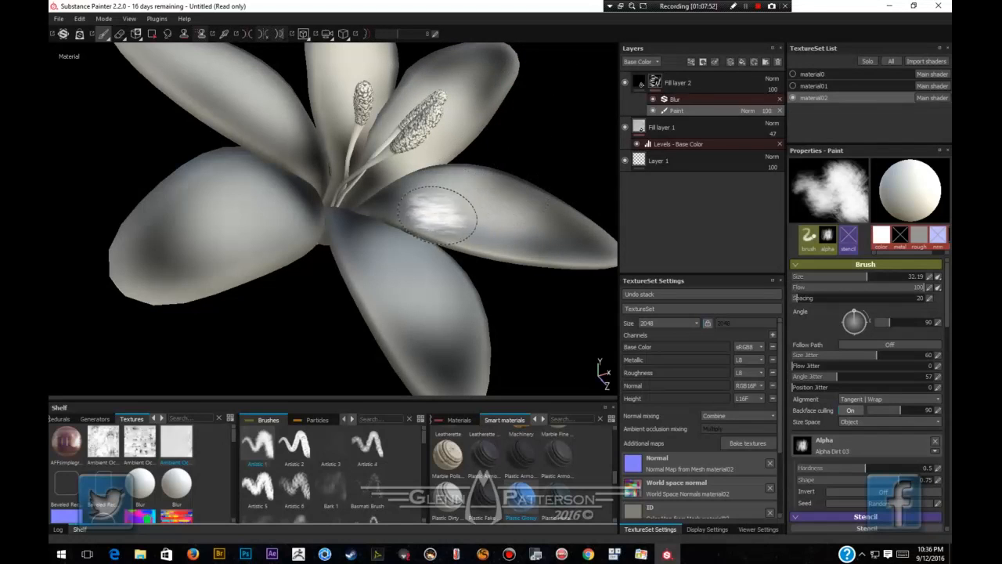
{"action": "scroll", "coordinate": [440, 213], "scroll_direction": "down", "scroll_amount": 2}
{"action": "middle_click_drag", "start_coordinate": [390, 148], "coordinate": [391, 271], "text": "alt"}
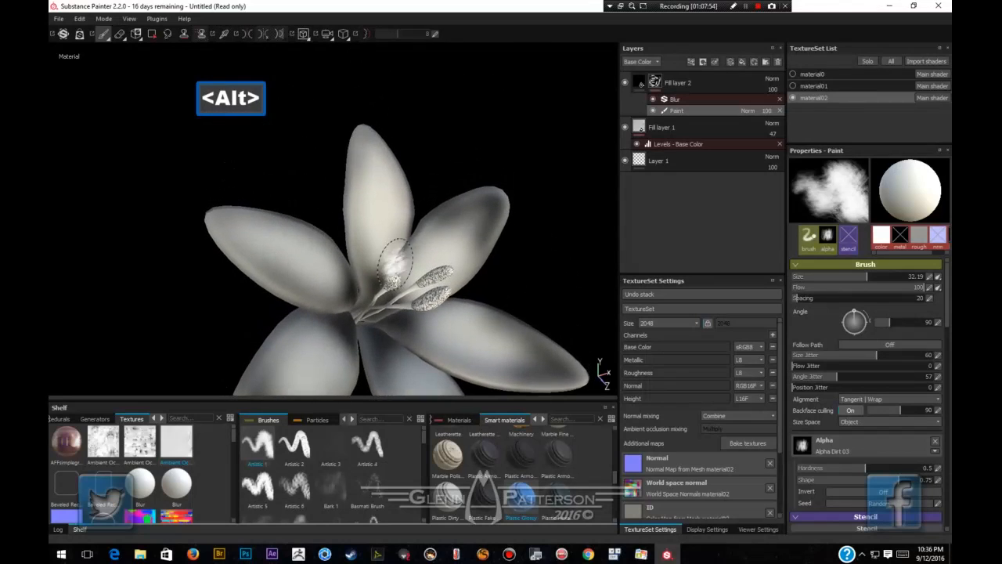
{"action": "mouse_move", "coordinate": [365, 136]}
{"action": "left_mouse_down"}
{"action": "mouse_move", "coordinate": [356, 195]}
{"action": "mouse_move", "coordinate": [380, 145]}
{"action": "mouse_move", "coordinate": [392, 187]}
{"action": "left_mouse_up"}
{"action": "mouse_move", "coordinate": [265, 219]}
{"action": "left_mouse_down"}
{"action": "mouse_move", "coordinate": [234, 218]}
{"action": "mouse_move", "coordinate": [196, 244]}
{"action": "mouse_move", "coordinate": [266, 274]}
{"action": "mouse_move", "coordinate": [203, 210]}
{"action": "left_mouse_up"}
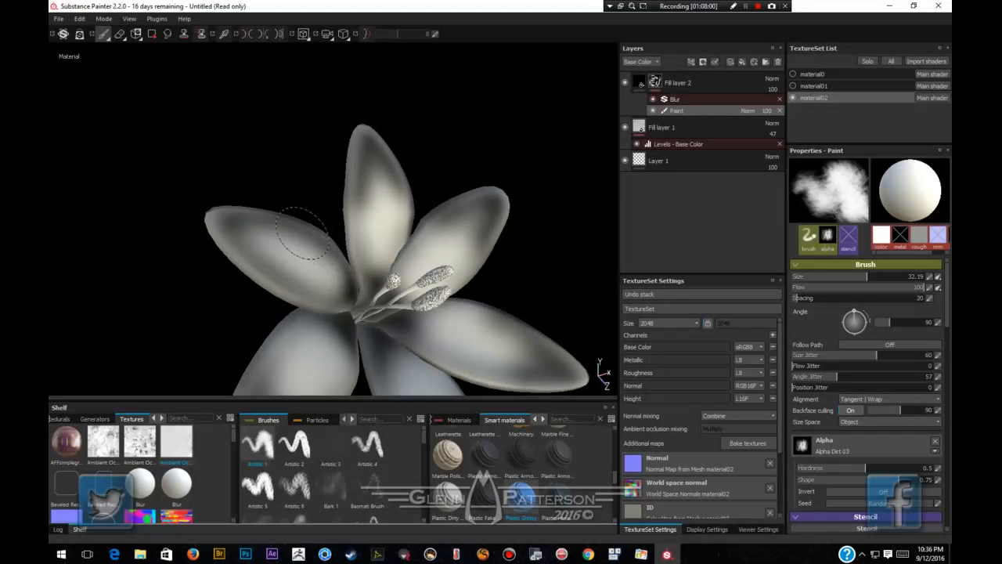
{"action": "left_click_drag", "start_coordinate": [339, 299], "coordinate": [319, 266], "text": "alt"}
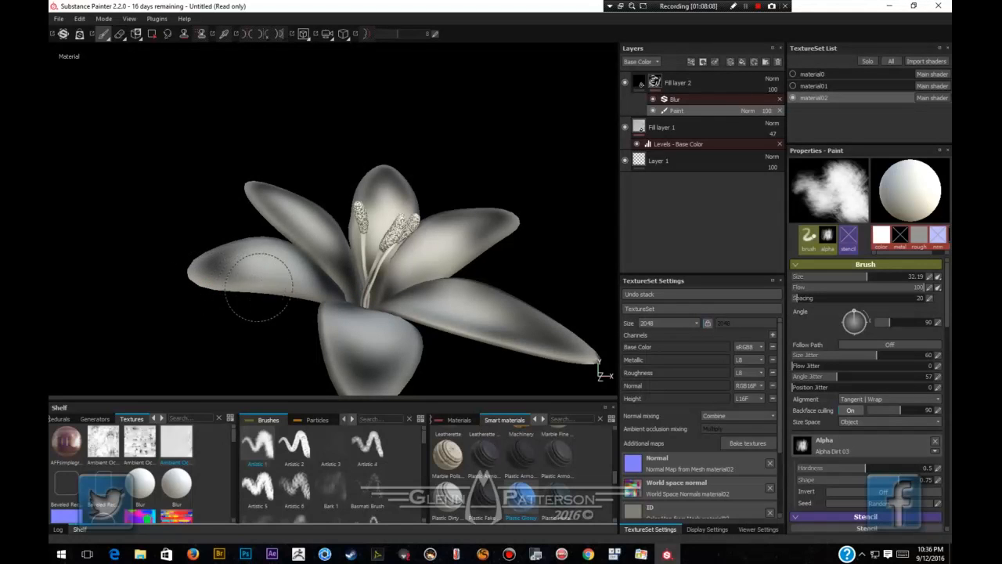
{"action": "mouse_move", "coordinate": [286, 291]}
{"action": "left_mouse_down", "text": "alt"}
{"action": "mouse_move", "coordinate": [317, 270]}
{"action": "mouse_move", "coordinate": [277, 305]}
{"action": "mouse_move", "coordinate": [345, 289]}
{"action": "left_mouse_up", "text": "alt"}
{"action": "scroll", "coordinate": [347, 290], "scroll_direction": "up", "scroll_amount": 4}
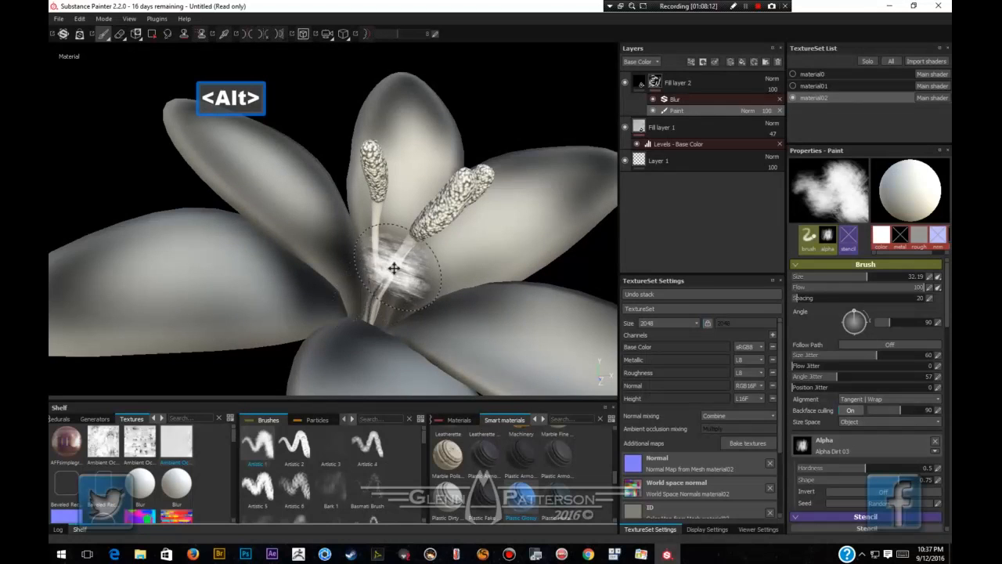
{"action": "left_click_drag", "start_coordinate": [398, 264], "coordinate": [396, 333], "text": "alt"}
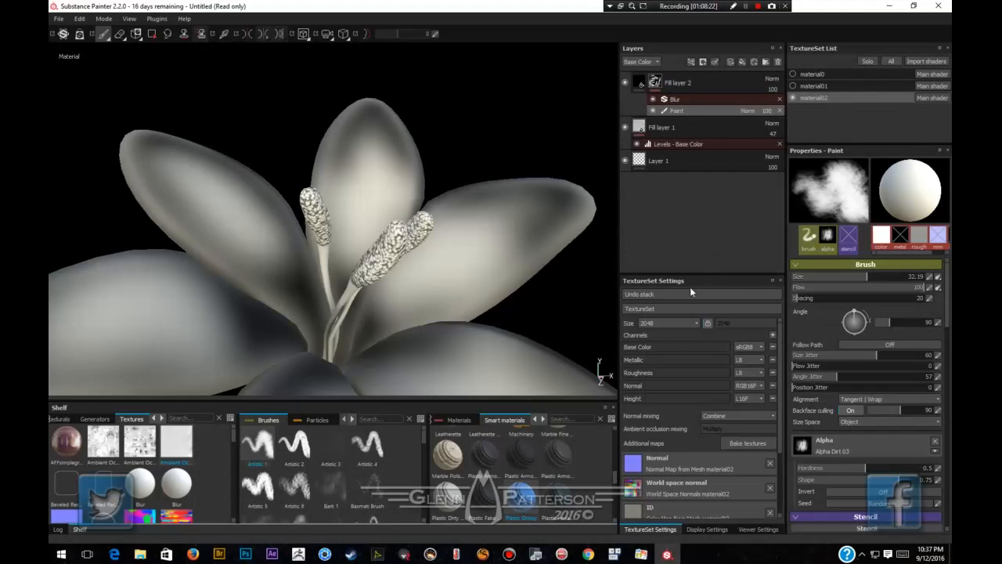
{"action": "mouse_move", "coordinate": [489, 362]}
{"action": "left_mouse_down"}
{"action": "mouse_move", "coordinate": [553, 368]}
{"action": "mouse_move", "coordinate": [546, 354]}
{"action": "left_mouse_up"}
{"action": "key", "text": "ctrl+z"}
Duplicate Fill layer 2 and replace the Blur and Paint effects on the copy's mask with a new empty Paint effect.
{"action": "left_click", "coordinate": [710, 83]}
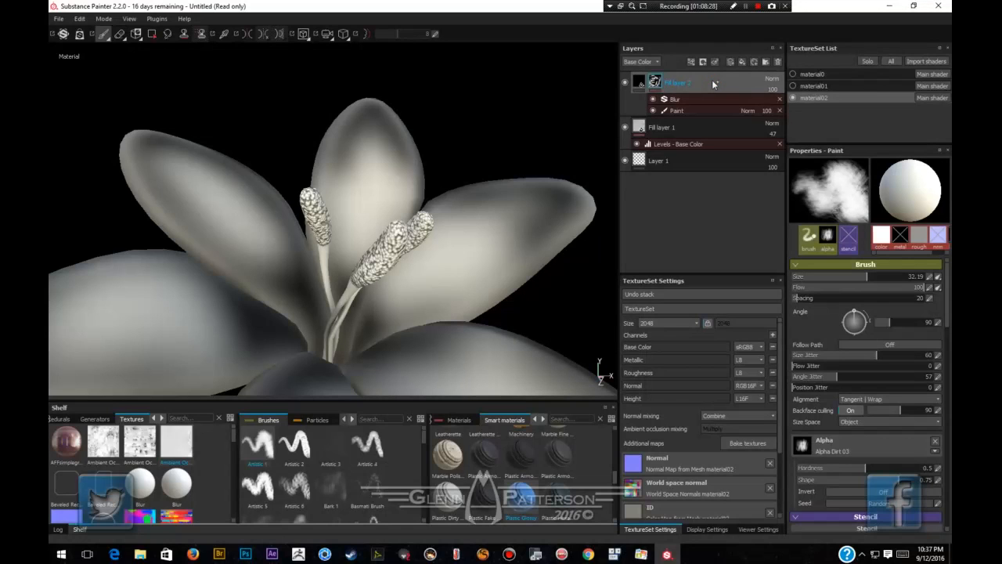
{"action": "key", "text": "ctrl+d"}
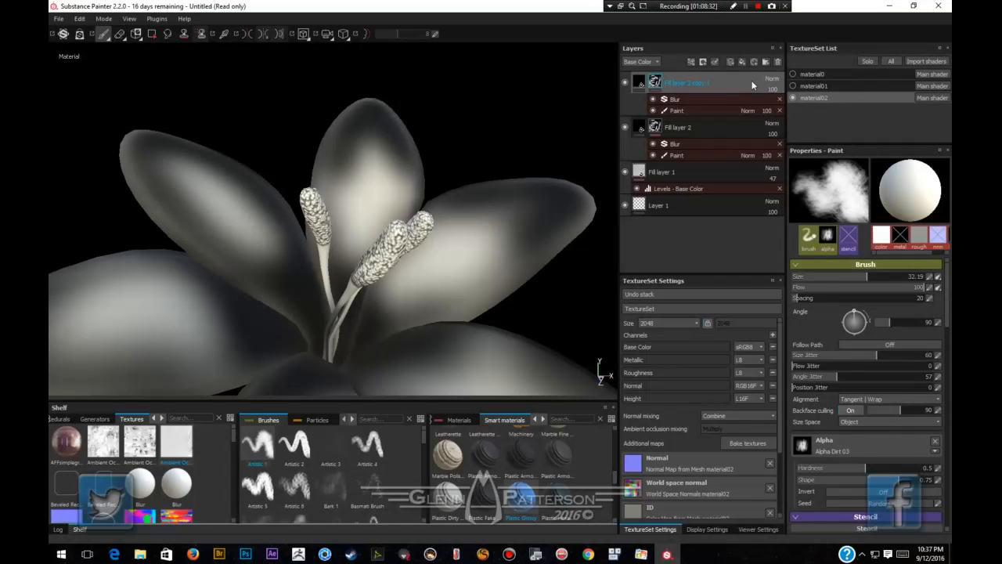
{"action": "left_click", "coordinate": [779, 100]}
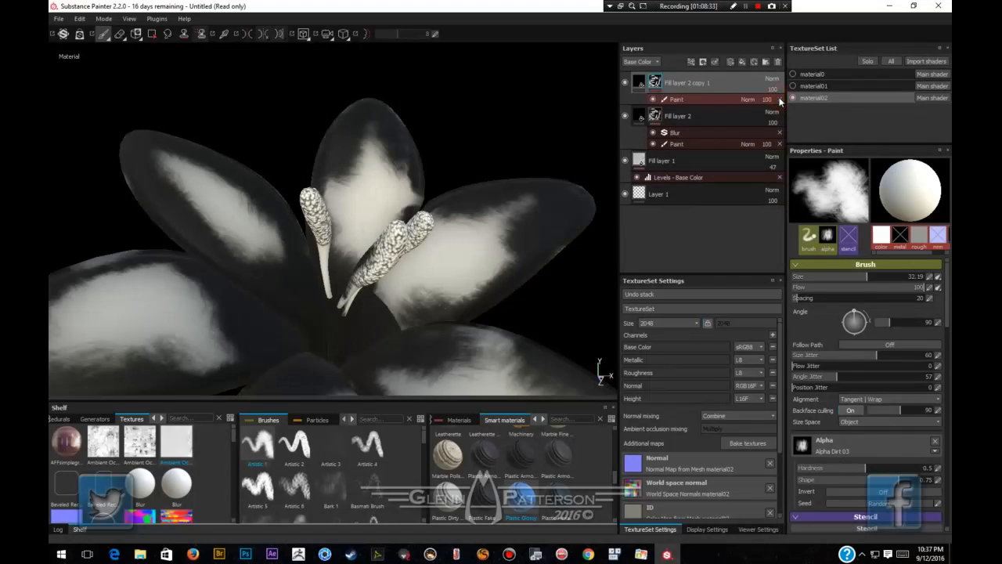
{"action": "left_click", "coordinate": [779, 100]}
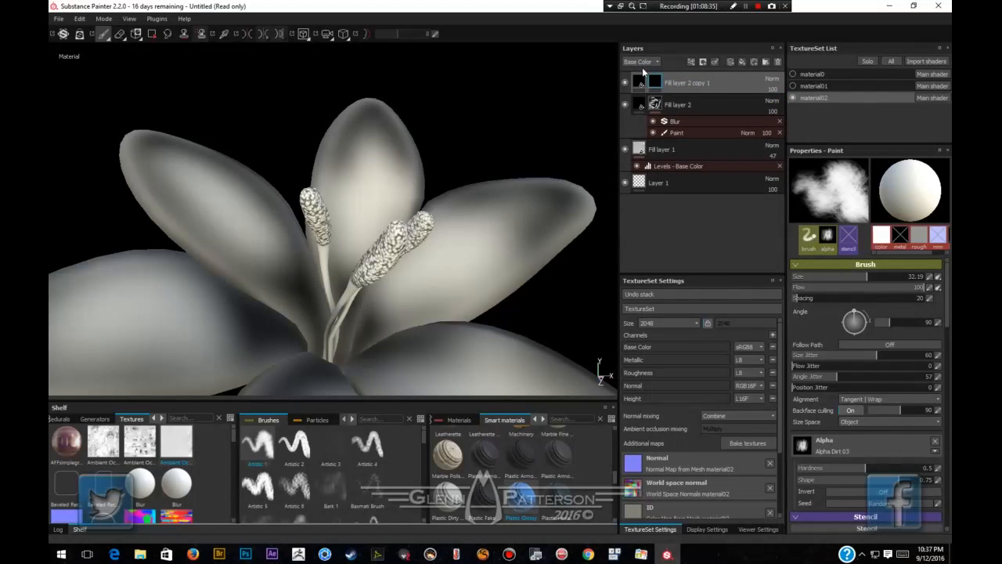
{"action": "right_click", "coordinate": [656, 83]}
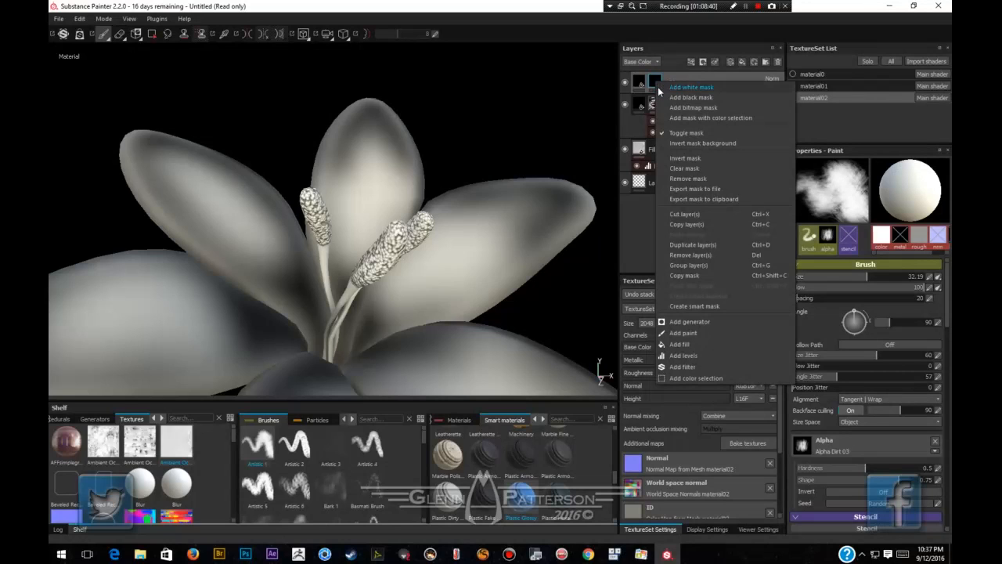
{"action": "left_click", "coordinate": [683, 332]}
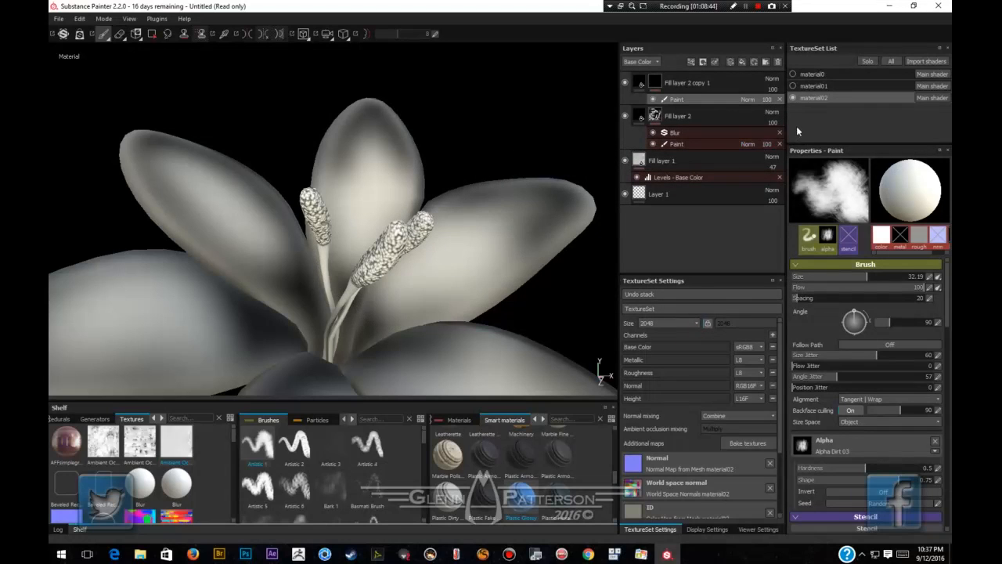
Polygon-fill the three stamens as whole mesh parts on the Paint effect of Fill layer 2 copy 1's mask.
{"action": "left_click", "coordinate": [152, 34]}
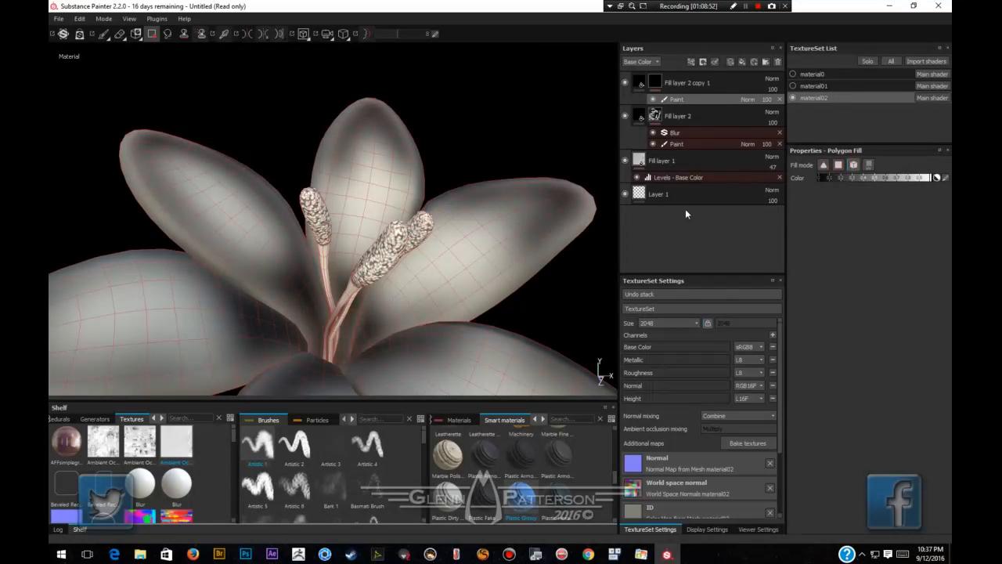
{"action": "left_click", "coordinate": [324, 258]}
{"action": "left_click", "coordinate": [350, 292]}
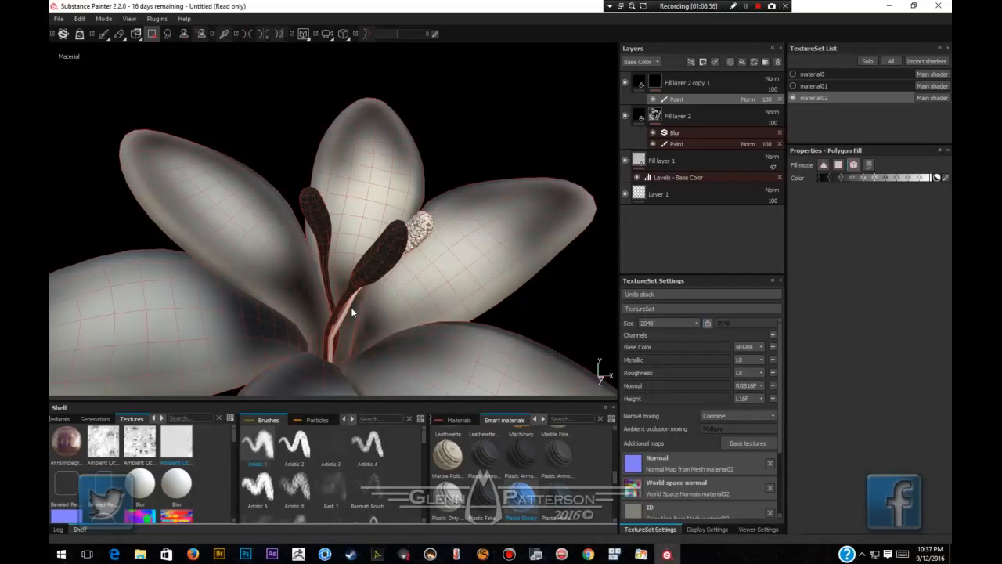
{"action": "left_click", "coordinate": [346, 307]}
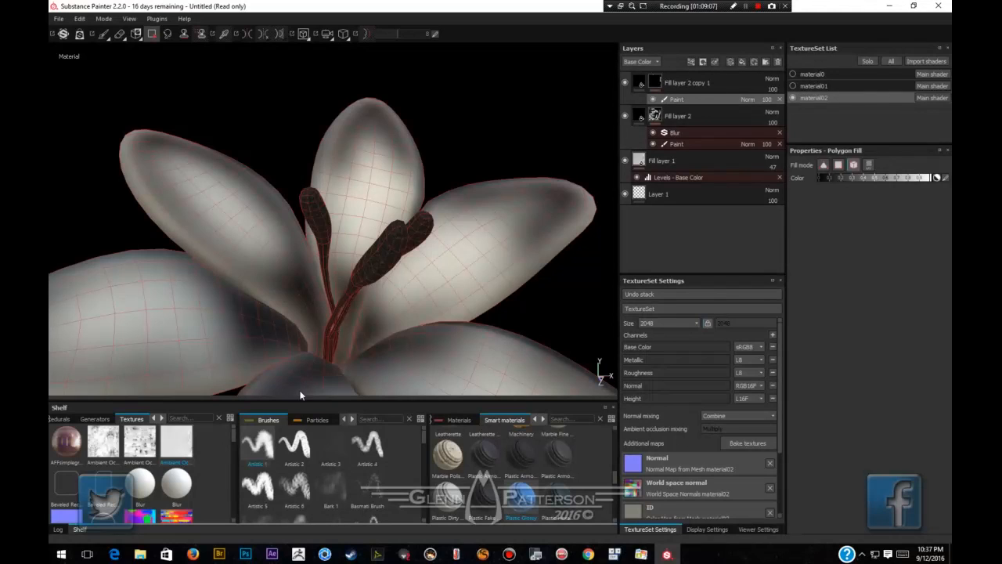
Set the brush grayscale to black and paint the stamens' tips out of Fill layer 2 copy 1's mask.
{"action": "left_click", "coordinate": [103, 34]}
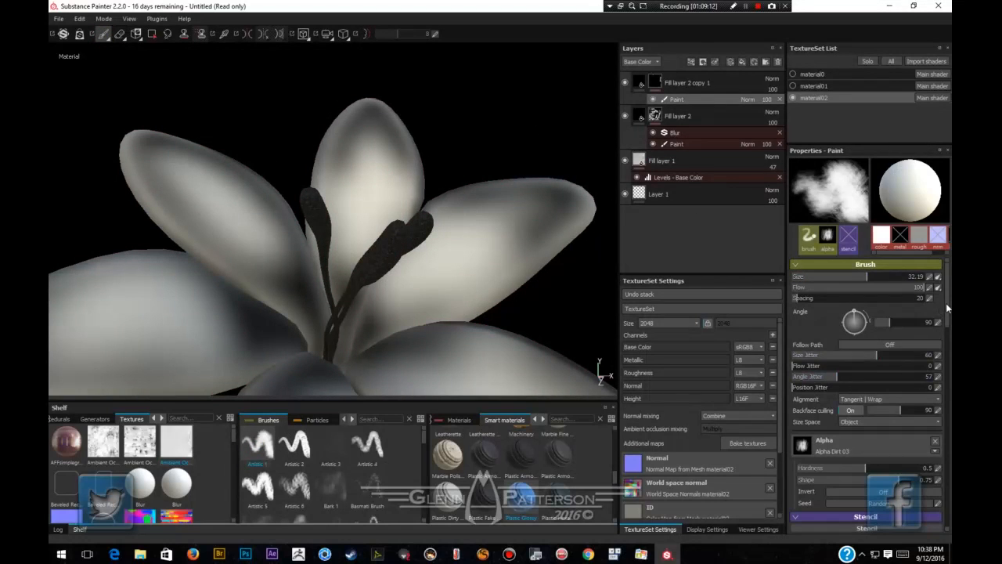
{"action": "mouse_move", "coordinate": [946, 303]}
{"action": "left_mouse_down"}
{"action": "mouse_move", "coordinate": [933, 337]}
{"action": "mouse_move", "coordinate": [792, 360]}
{"action": "left_mouse_up"}
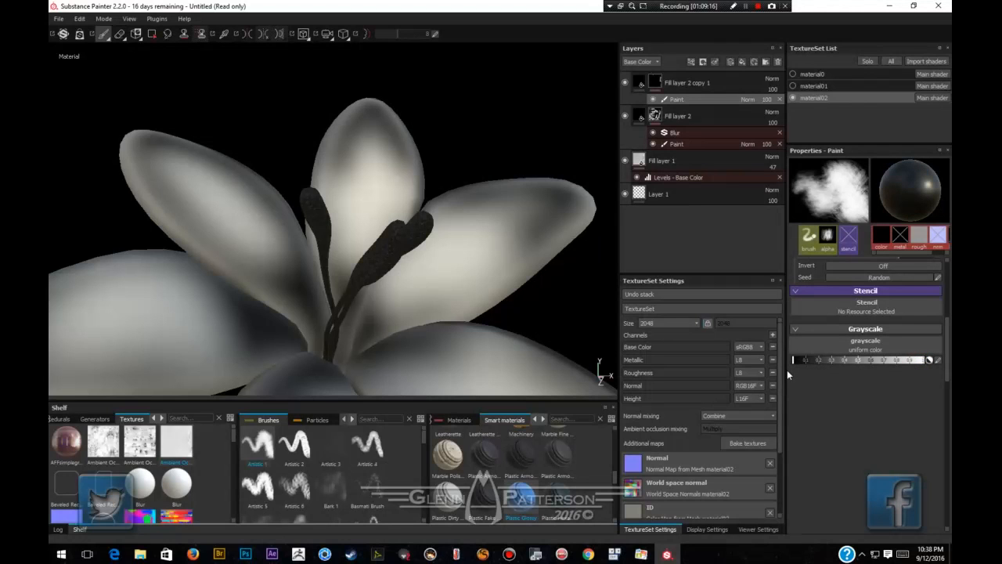
{"action": "left_click_drag", "start_coordinate": [447, 284], "coordinate": [458, 223], "text": "alt"}
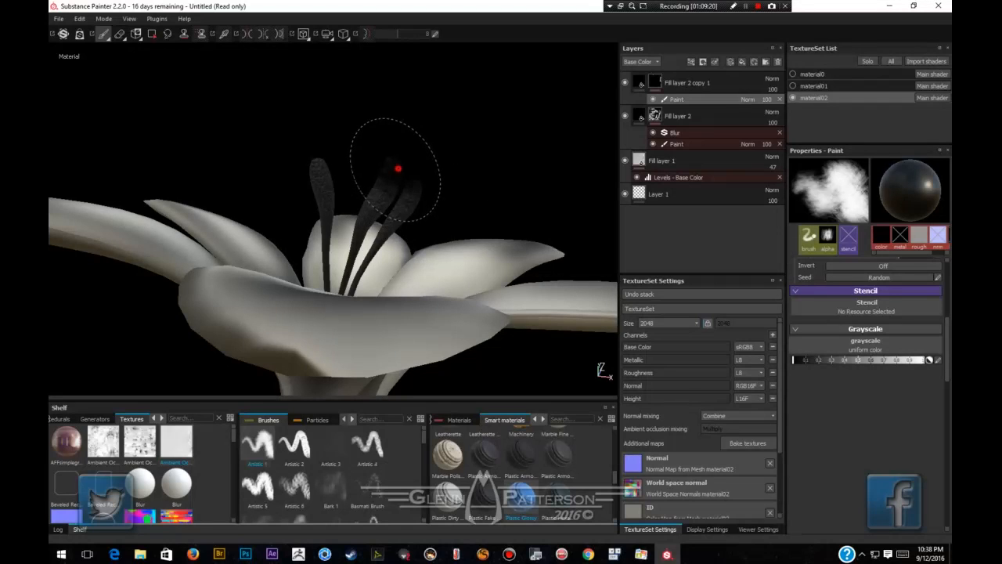
{"action": "mouse_move", "coordinate": [398, 169]}
{"action": "left_mouse_down"}
{"action": "mouse_move", "coordinate": [368, 179]}
{"action": "mouse_move", "coordinate": [392, 167]}
{"action": "mouse_move", "coordinate": [302, 161]}
{"action": "mouse_move", "coordinate": [308, 168]}
{"action": "left_mouse_up"}
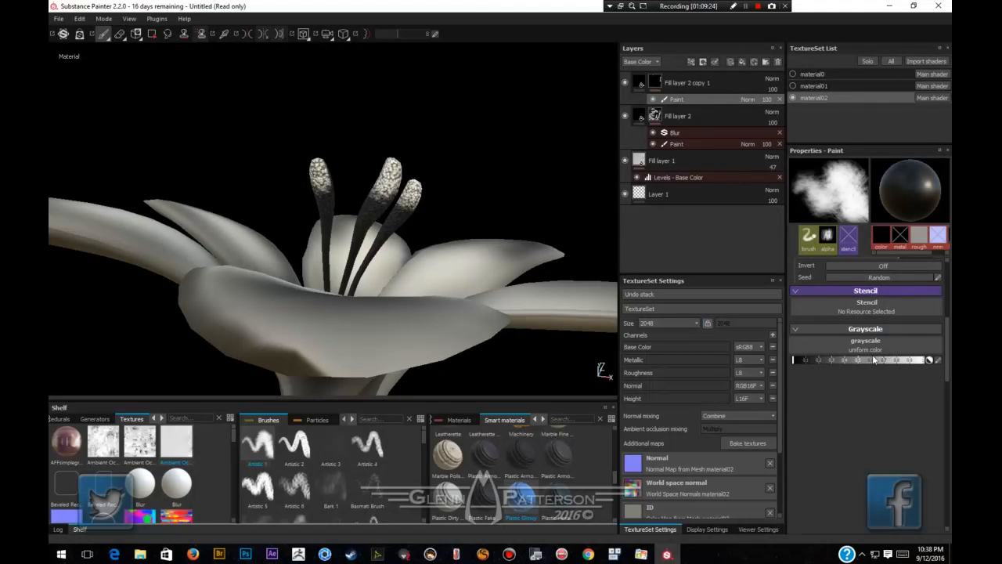
Lower the brush flow to 15 and softly brush black over the stamens' heads to blend the mask from several sides.
{"action": "scroll", "coordinate": [900, 337], "scroll_direction": "up", "scroll_amount": 5}
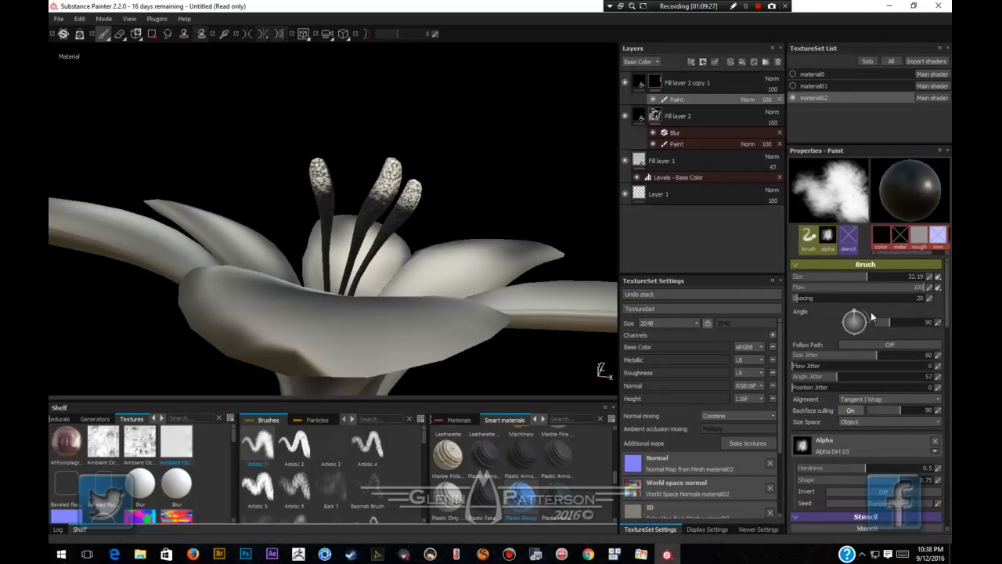
{"action": "left_click", "coordinate": [844, 288]}
{"action": "left_click_drag", "start_coordinate": [844, 288], "coordinate": [812, 286]}
{"action": "mouse_move", "coordinate": [443, 195]}
{"action": "left_mouse_down"}
{"action": "mouse_move", "coordinate": [410, 197]}
{"action": "mouse_move", "coordinate": [368, 167]}
{"action": "mouse_move", "coordinate": [401, 176]}
{"action": "mouse_move", "coordinate": [375, 174]}
{"action": "mouse_move", "coordinate": [394, 180]}
{"action": "mouse_move", "coordinate": [385, 177]}
{"action": "left_mouse_up"}
{"action": "mouse_move", "coordinate": [317, 183]}
{"action": "left_mouse_down"}
{"action": "mouse_move", "coordinate": [326, 187]}
{"action": "mouse_move", "coordinate": [284, 206]}
{"action": "mouse_move", "coordinate": [259, 253]}
{"action": "left_mouse_up"}
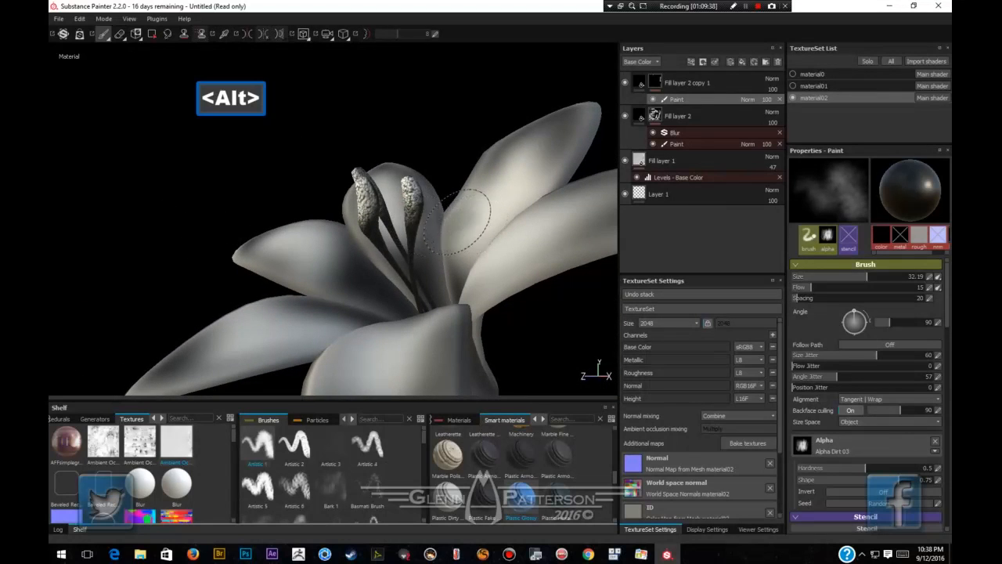
{"action": "mouse_move", "coordinate": [412, 192]}
{"action": "left_mouse_down"}
{"action": "mouse_move", "coordinate": [417, 205]}
{"action": "mouse_move", "coordinate": [362, 192]}
{"action": "mouse_move", "coordinate": [364, 213]}
{"action": "mouse_move", "coordinate": [392, 229]}
{"action": "left_mouse_up"}
{"action": "mouse_move", "coordinate": [392, 229]}
{"action": "left_mouse_down", "text": "alt"}
{"action": "mouse_move", "coordinate": [534, 215]}
{"action": "mouse_move", "coordinate": [526, 225]}
{"action": "left_mouse_up", "text": "alt"}
{"action": "mouse_move", "coordinate": [493, 277]}
{"action": "left_mouse_down", "text": "alt"}
{"action": "mouse_move", "coordinate": [383, 286]}
{"action": "mouse_move", "coordinate": [501, 362]}
{"action": "left_mouse_up", "text": "alt"}
{"action": "mouse_move", "coordinate": [540, 281]}
{"action": "left_mouse_down", "text": "alt"}
{"action": "mouse_move", "coordinate": [405, 280]}
{"action": "mouse_move", "coordinate": [420, 282]}
{"action": "left_mouse_up", "text": "alt"}
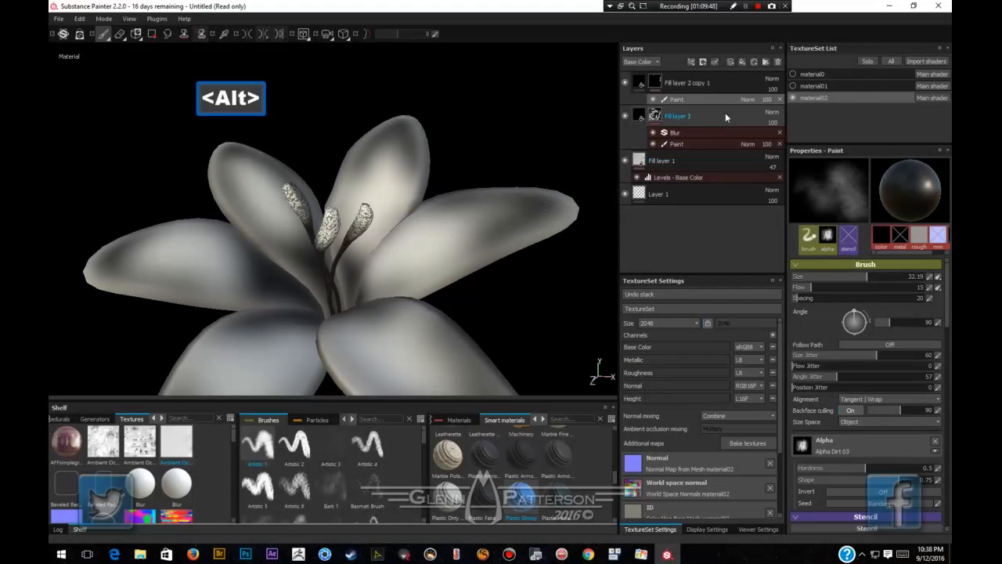
On Fill layer 2's mask Paint effect, set the flow to 100 and grayscale to white and paint along the outer petals' edges.
{"action": "left_click", "coordinate": [710, 144]}
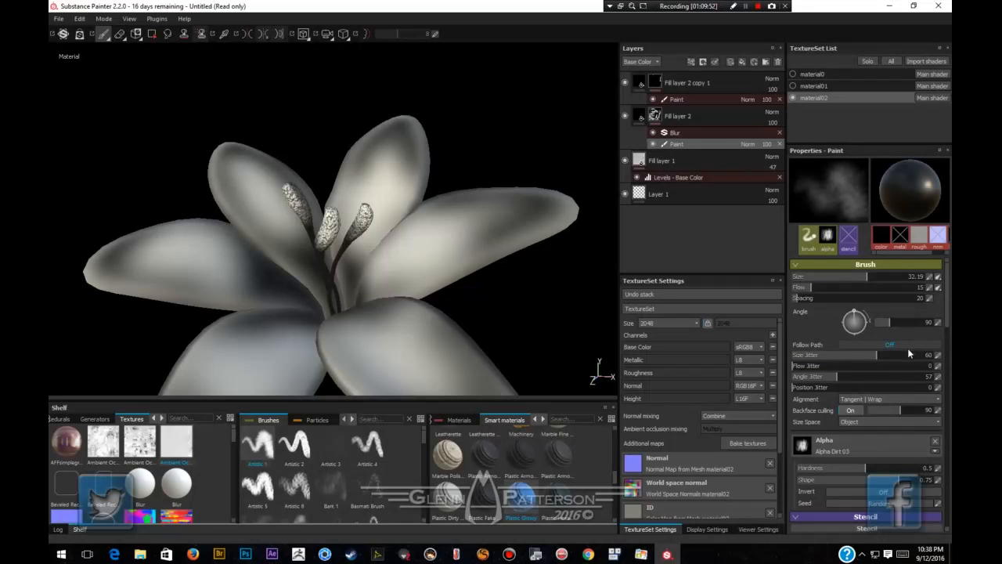
{"action": "left_click_drag", "start_coordinate": [839, 290], "coordinate": [942, 288]}
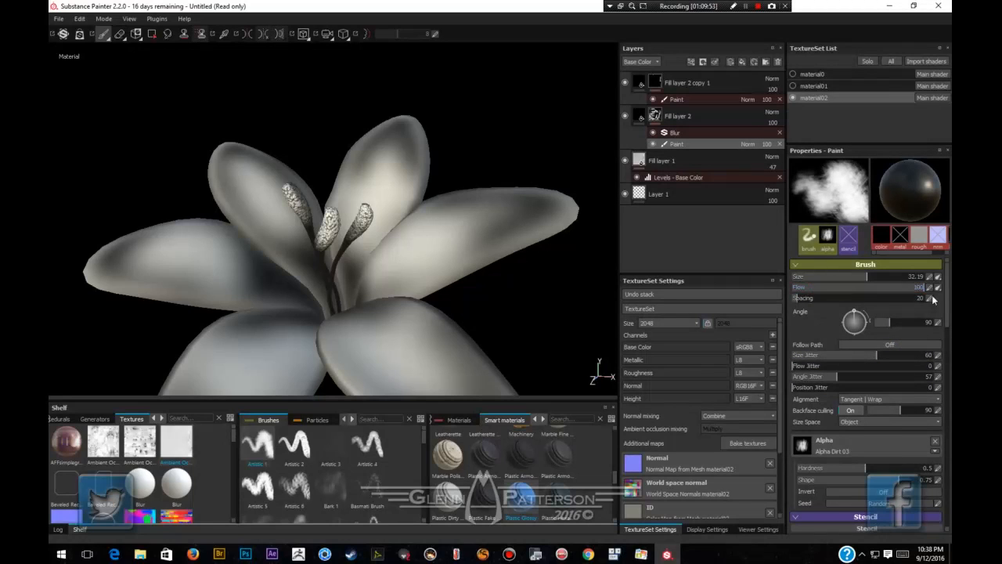
{"action": "scroll", "coordinate": [910, 380], "scroll_direction": "down", "scroll_amount": 5}
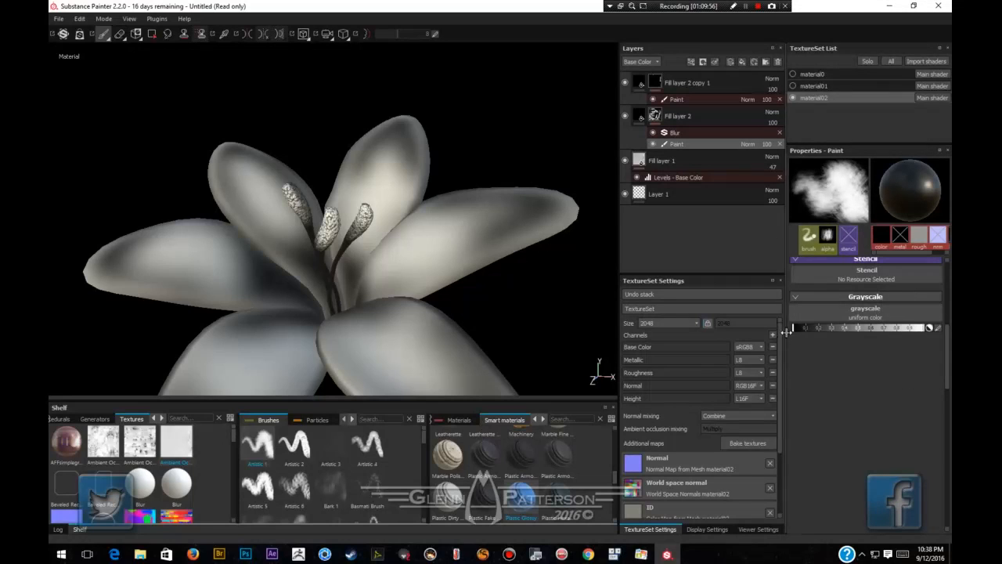
{"action": "left_click", "coordinate": [927, 327]}
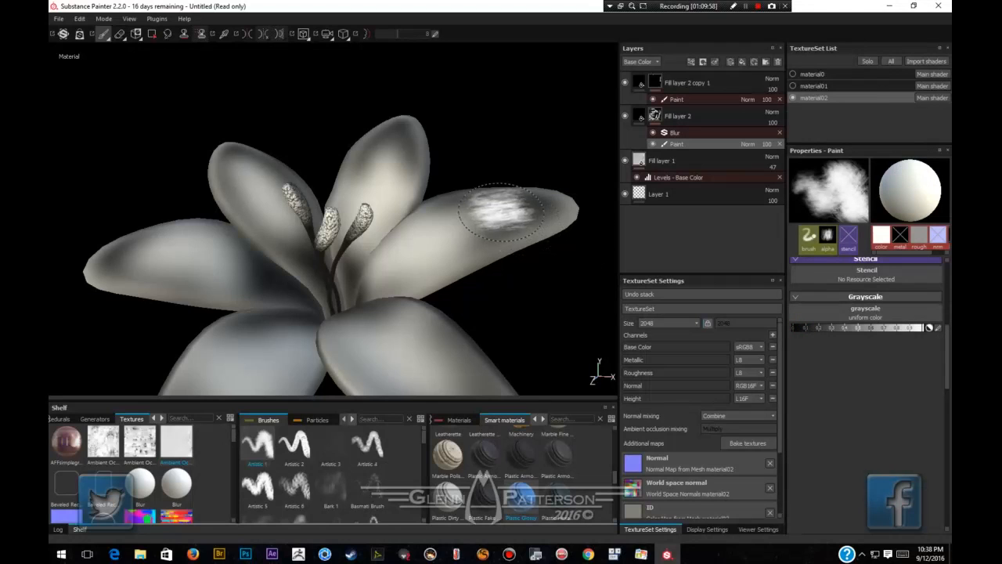
{"action": "mouse_move", "coordinate": [558, 212]}
{"action": "left_mouse_down"}
{"action": "mouse_move", "coordinate": [436, 275]}
{"action": "mouse_move", "coordinate": [425, 329]}
{"action": "mouse_move", "coordinate": [405, 330]}
{"action": "left_mouse_up"}
{"action": "left_click_drag", "start_coordinate": [177, 228], "coordinate": [110, 242]}
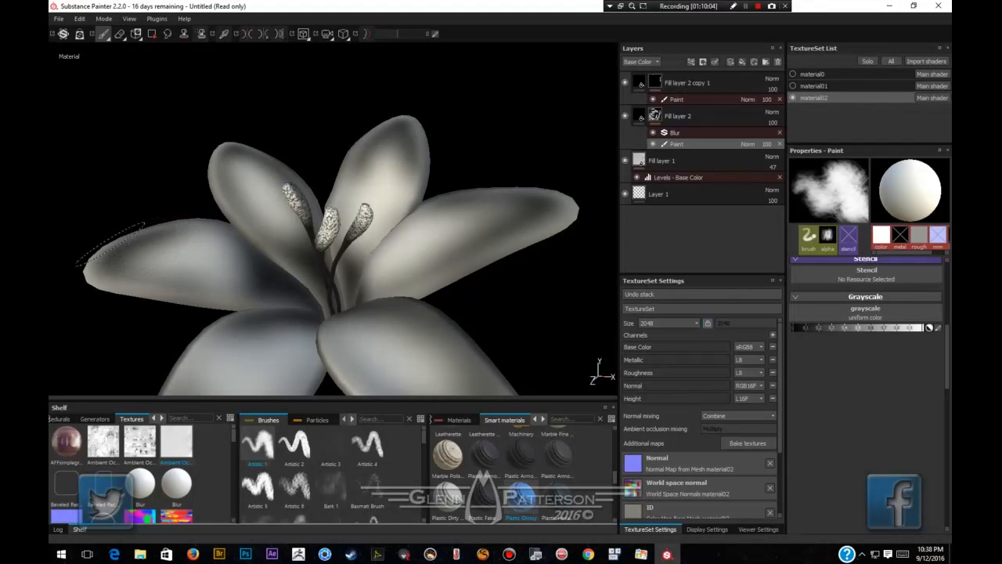
{"action": "left_click_drag", "start_coordinate": [101, 286], "coordinate": [219, 300]}
{"action": "mouse_move", "coordinate": [86, 274]}
{"action": "left_mouse_down"}
{"action": "mouse_move", "coordinate": [134, 302]}
{"action": "mouse_move", "coordinate": [224, 279]}
{"action": "mouse_move", "coordinate": [279, 290]}
{"action": "mouse_move", "coordinate": [288, 275]}
{"action": "mouse_move", "coordinate": [262, 291]}
{"action": "left_mouse_up"}
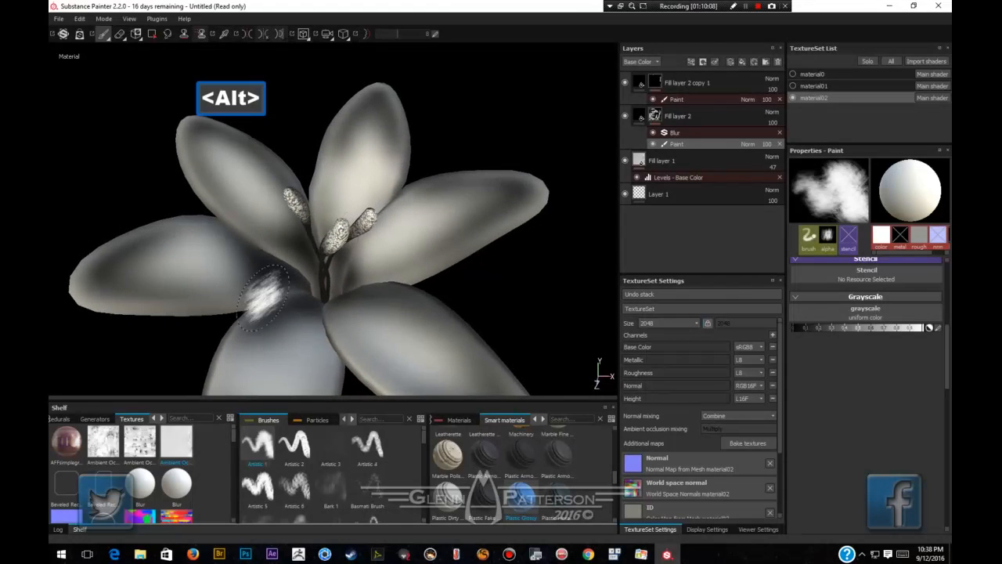
Show the material0 and material01 texture sets with the flower and examine the insect on the stamens up close.
{"action": "left_click", "coordinate": [793, 73]}
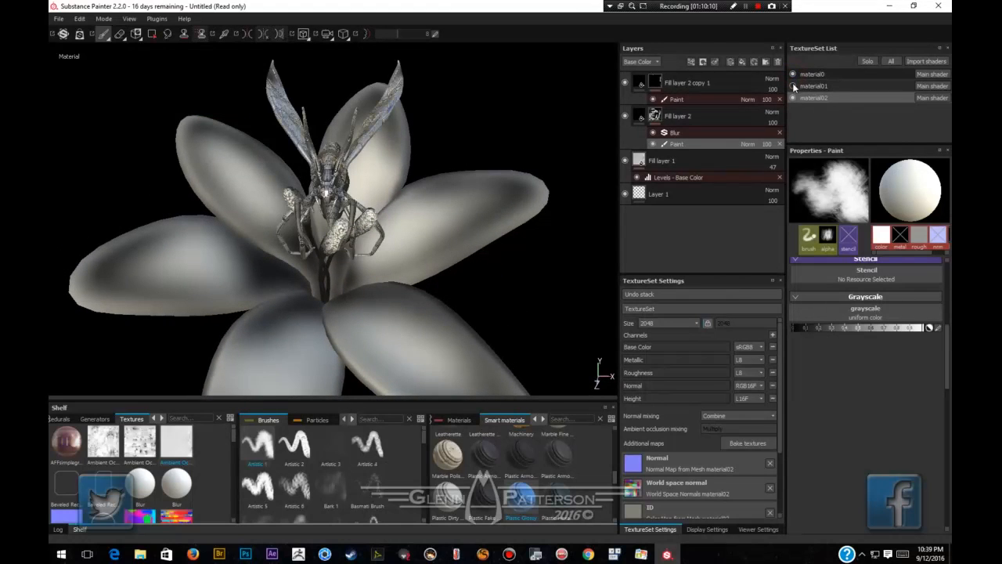
{"action": "left_click", "coordinate": [793, 86]}
{"action": "key", "text": "alt"}
{"action": "mouse_move", "coordinate": [409, 210]}
{"action": "left_mouse_down", "text": "alt"}
{"action": "mouse_move", "coordinate": [357, 205]}
{"action": "mouse_move", "coordinate": [364, 158]}
{"action": "mouse_move", "coordinate": [463, 192]}
{"action": "mouse_move", "coordinate": [423, 232]}
{"action": "mouse_move", "coordinate": [411, 227]}
{"action": "mouse_move", "coordinate": [450, 225]}
{"action": "left_mouse_up", "text": "alt"}
{"action": "scroll", "coordinate": [369, 163], "scroll_direction": "up", "scroll_amount": 5}
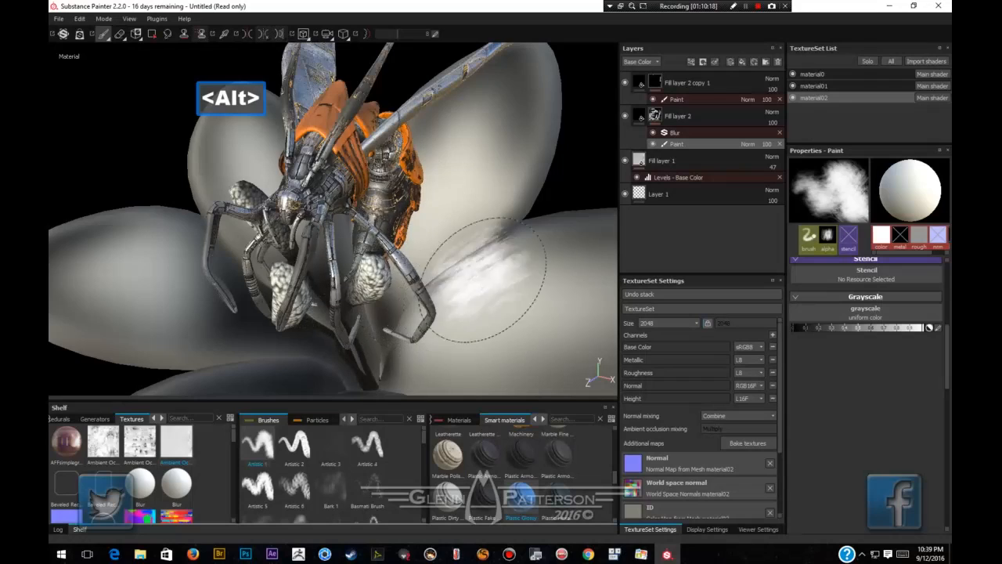
{"action": "mouse_move", "coordinate": [450, 262]}
{"action": "left_mouse_down", "text": "alt"}
{"action": "mouse_move", "coordinate": [451, 244]}
{"action": "mouse_move", "coordinate": [431, 226]}
{"action": "mouse_move", "coordinate": [462, 234]}
{"action": "left_mouse_up", "text": "alt"}
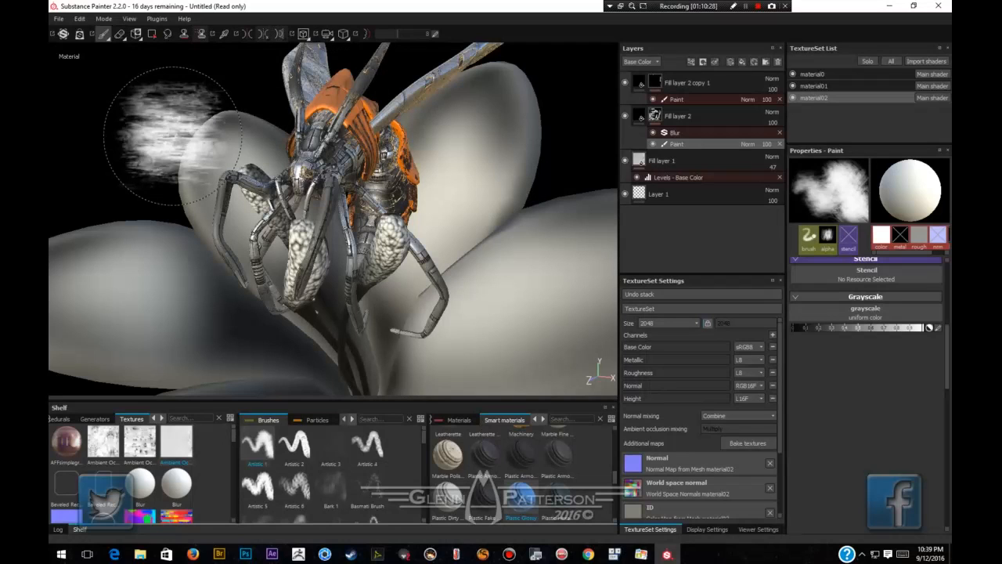
Save the project over the existing ZBug project file in the Zbug folder.
{"action": "left_click", "coordinate": [56, 19]}
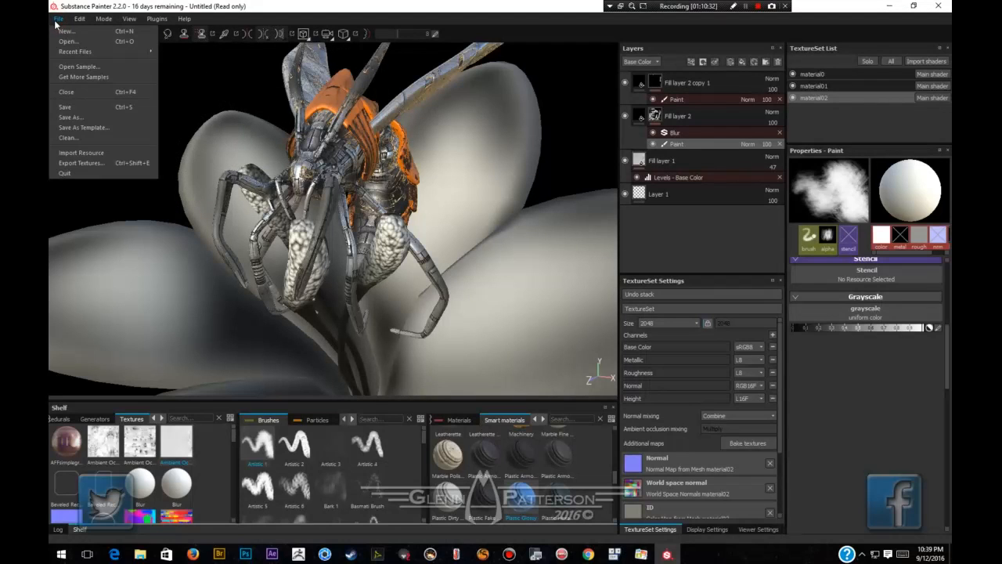
{"action": "left_click", "coordinate": [70, 117]}
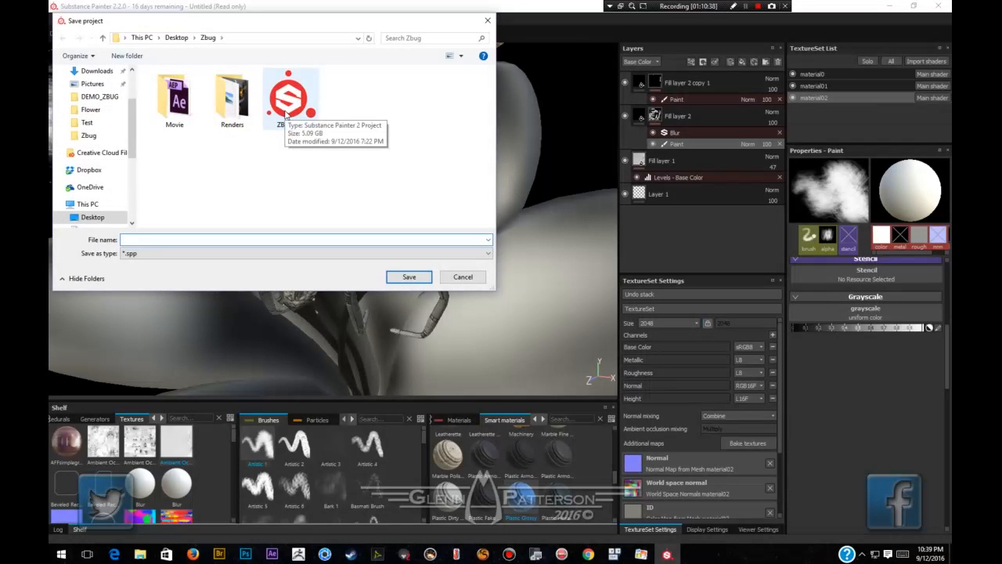
{"action": "double_click", "coordinate": [286, 114]}
{"action": "left_click", "coordinate": [526, 279]}
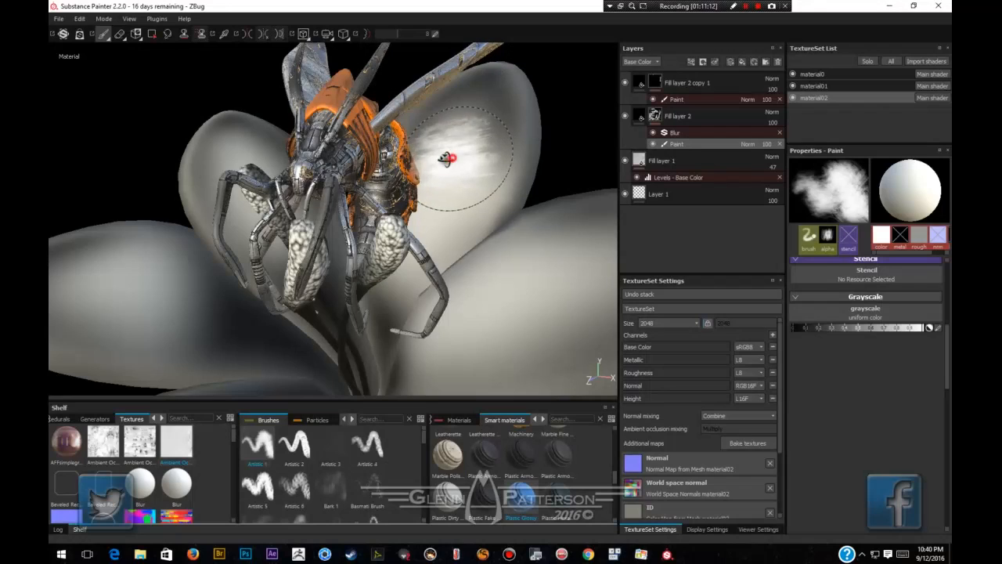
Look over the insect on the flower and set the material02 texture set's size to 4096.
{"action": "mouse_move", "coordinate": [451, 159]}
{"action": "left_mouse_down", "text": "alt"}
{"action": "mouse_move", "coordinate": [331, 175]}
{"action": "mouse_move", "coordinate": [453, 183]}
{"action": "mouse_move", "coordinate": [432, 182]}
{"action": "left_mouse_up", "text": "alt"}
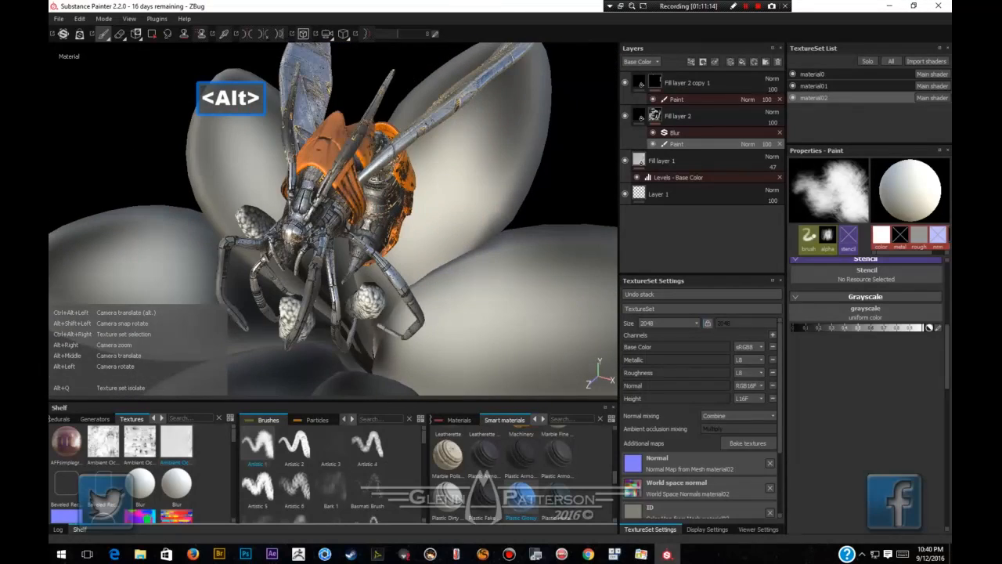
{"action": "mouse_move", "coordinate": [454, 233]}
{"action": "left_mouse_down", "text": "alt"}
{"action": "mouse_move", "coordinate": [432, 219]}
{"action": "mouse_move", "coordinate": [472, 206]}
{"action": "mouse_move", "coordinate": [469, 217]}
{"action": "mouse_move", "coordinate": [435, 223]}
{"action": "mouse_move", "coordinate": [415, 255]}
{"action": "mouse_move", "coordinate": [429, 287]}
{"action": "mouse_move", "coordinate": [436, 264]}
{"action": "left_mouse_up", "text": "alt"}
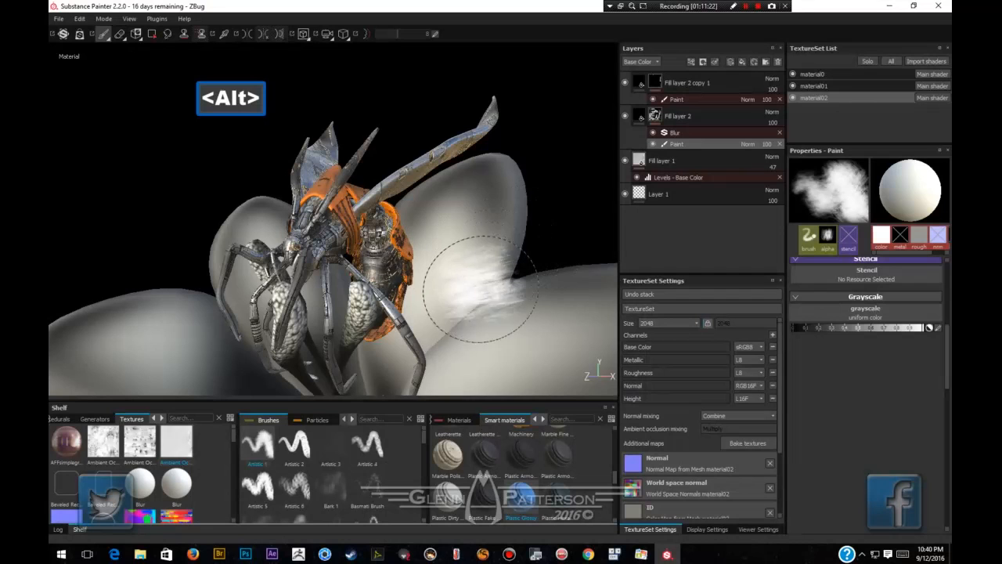
{"action": "mouse_move", "coordinate": [458, 324]}
{"action": "left_mouse_down", "text": "alt"}
{"action": "mouse_move", "coordinate": [468, 268]}
{"action": "mouse_move", "coordinate": [475, 363]}
{"action": "mouse_move", "coordinate": [478, 262]}
{"action": "mouse_move", "coordinate": [483, 278]}
{"action": "mouse_move", "coordinate": [472, 277]}
{"action": "left_mouse_up", "text": "alt"}
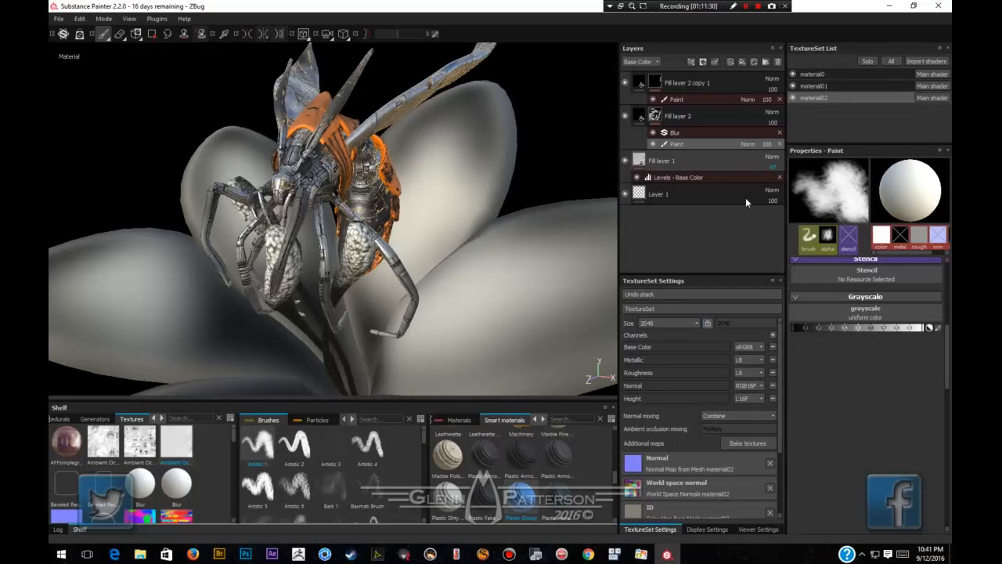
{"action": "left_click", "coordinate": [653, 323]}
{"action": "left_click", "coordinate": [652, 367]}
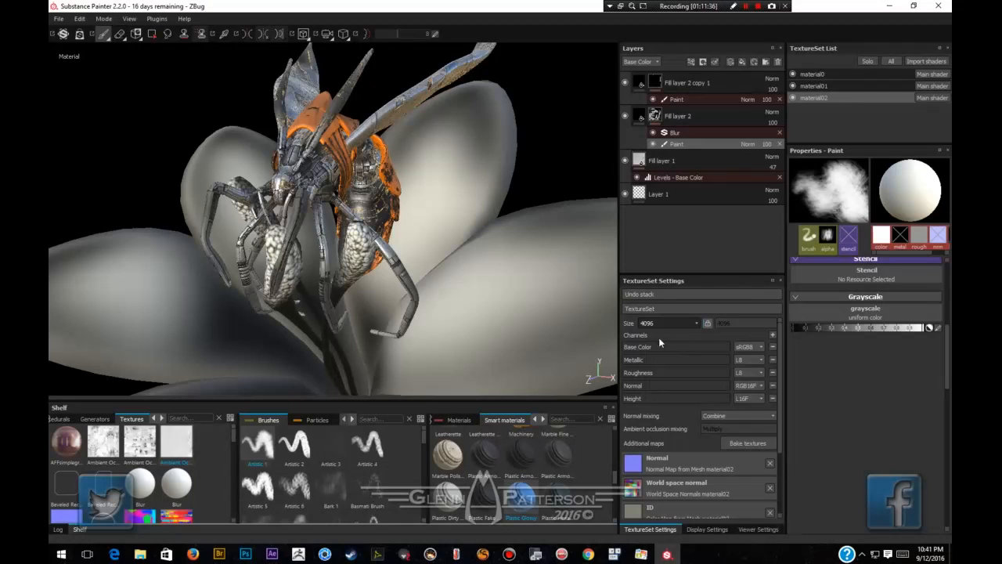
Set the material01 texture set's size to 4096.
{"action": "left_click", "coordinate": [838, 87]}
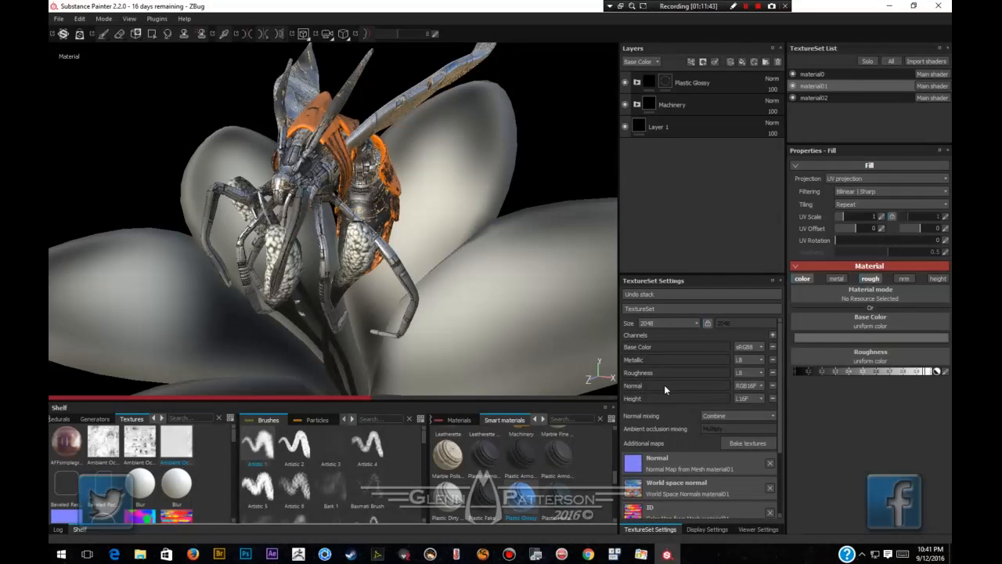
{"action": "left_click", "coordinate": [668, 323]}
{"action": "left_click", "coordinate": [668, 324]}
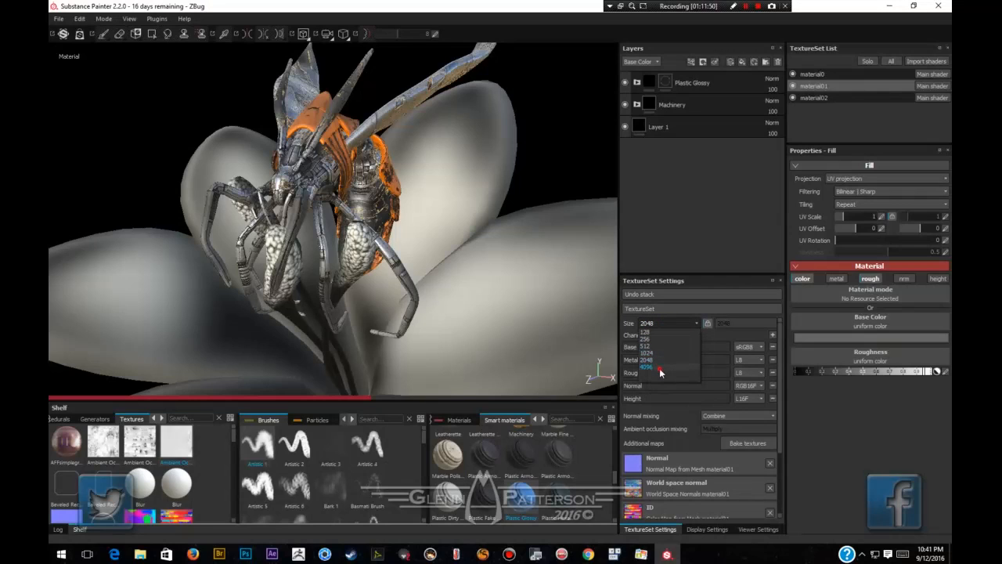
{"action": "left_click", "coordinate": [660, 368]}
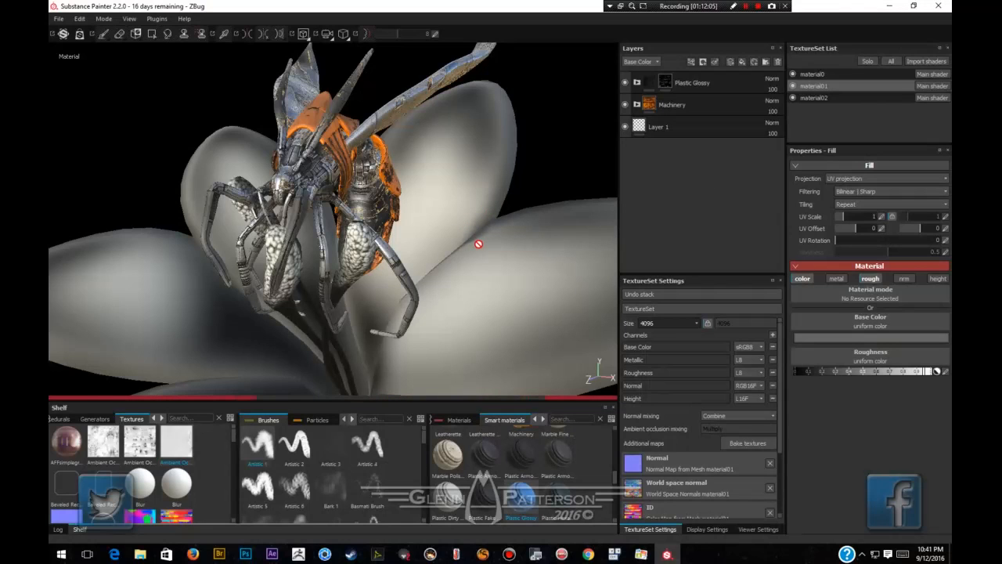
Collapse the Plastic Glossy folder in material0 and set that texture set's size to 4096.
{"action": "key", "text": "alt"}
{"action": "left_click_drag", "start_coordinate": [479, 242], "coordinate": [461, 246], "text": "alt"}
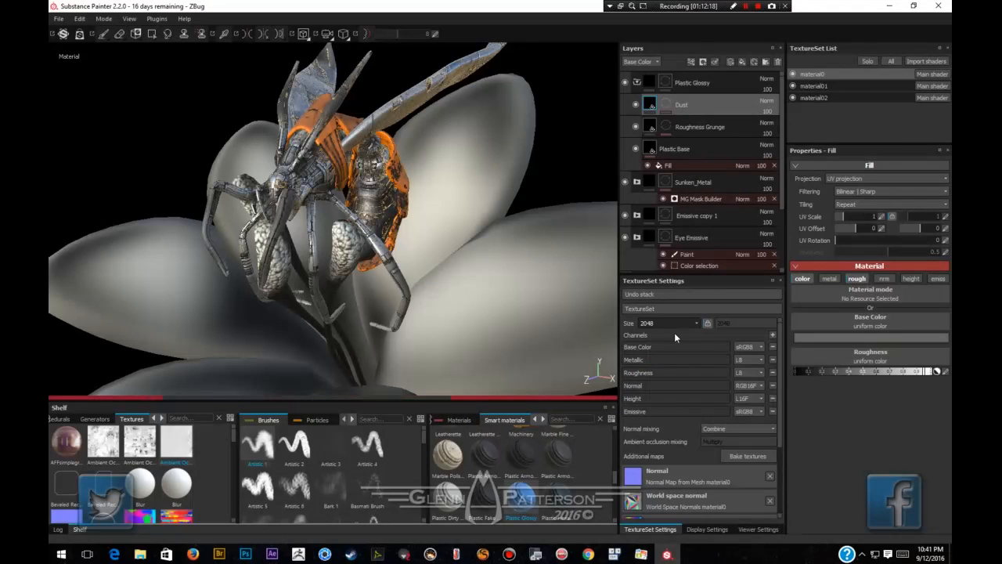
{"action": "left_click", "coordinate": [636, 83]}
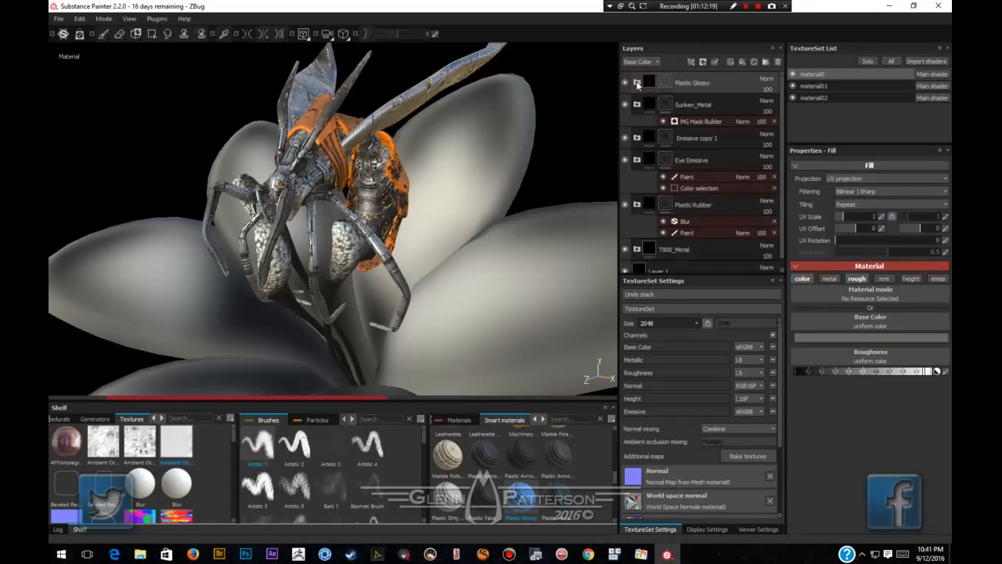
{"action": "scroll", "coordinate": [663, 222], "scroll_direction": "down", "scroll_amount": 1}
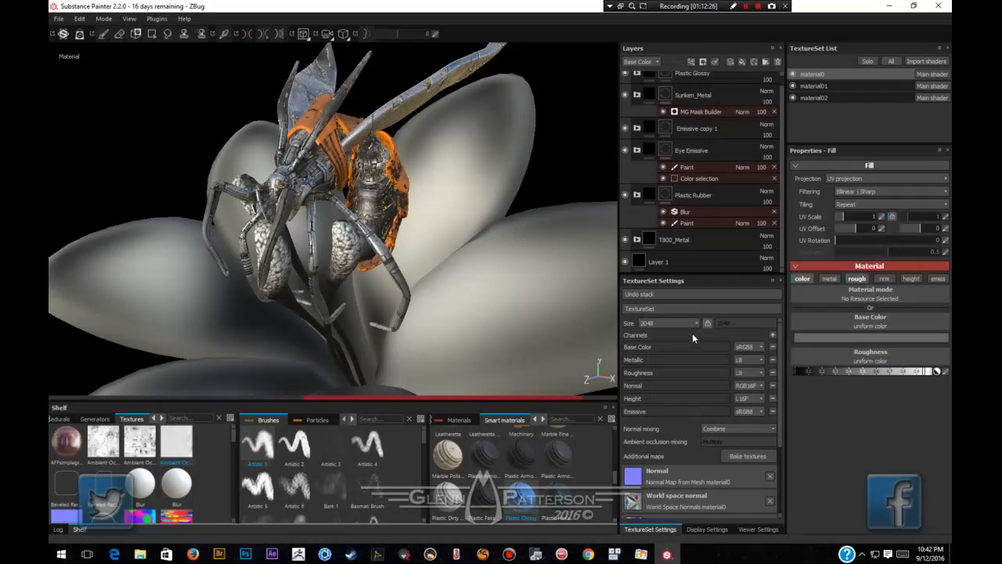
{"action": "left_click", "coordinate": [670, 321]}
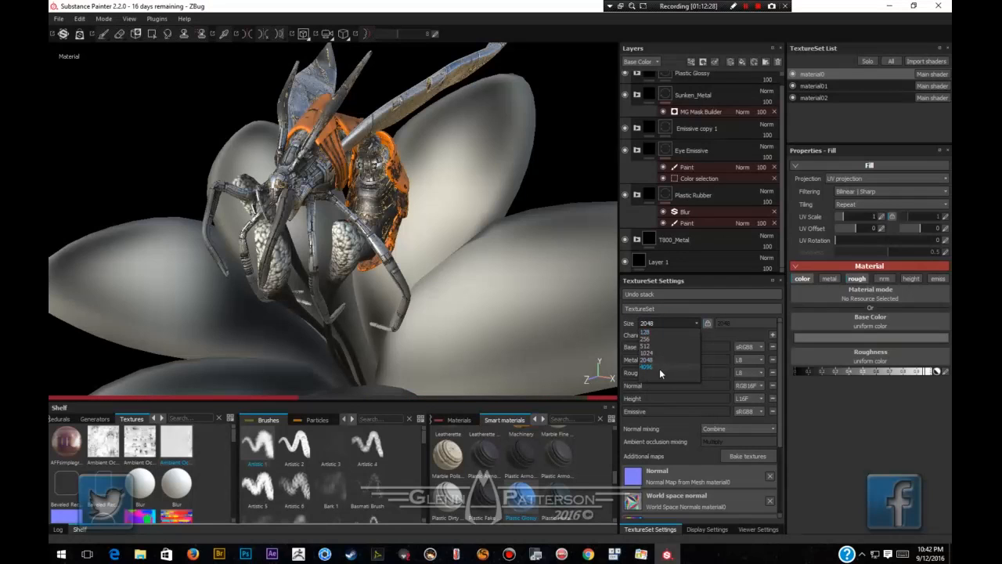
{"action": "left_click", "coordinate": [658, 367]}
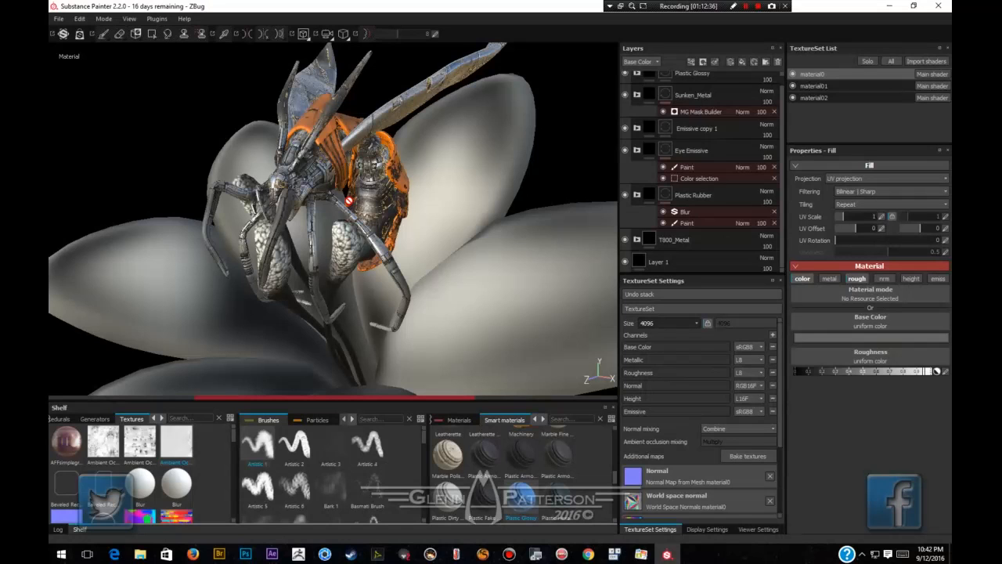
{"action": "scroll", "coordinate": [349, 201], "scroll_direction": "up", "scroll_amount": 3}
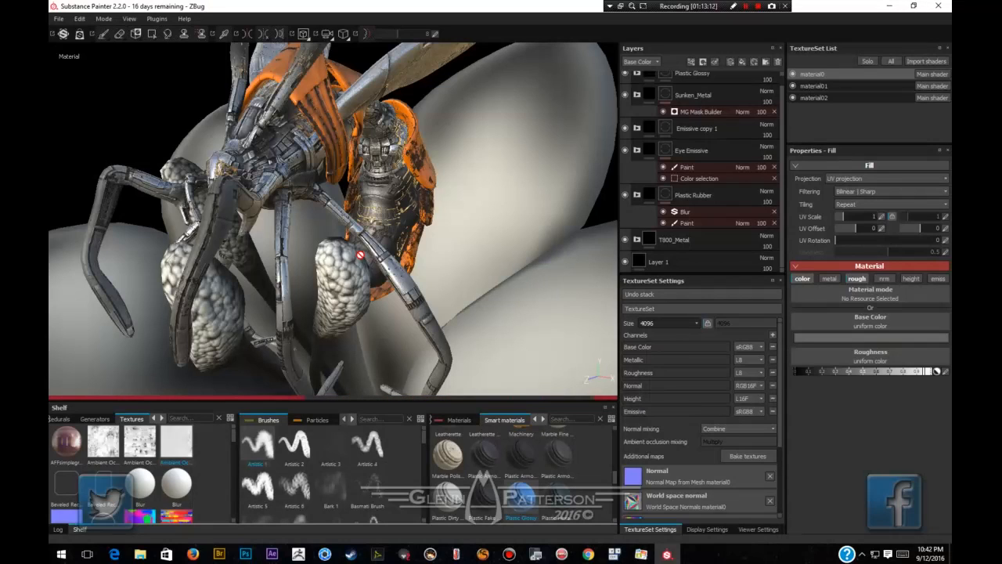
Switch to Iray rendering mode and frame the insect's head and body against the petals.
{"action": "key", "text": "F9"}
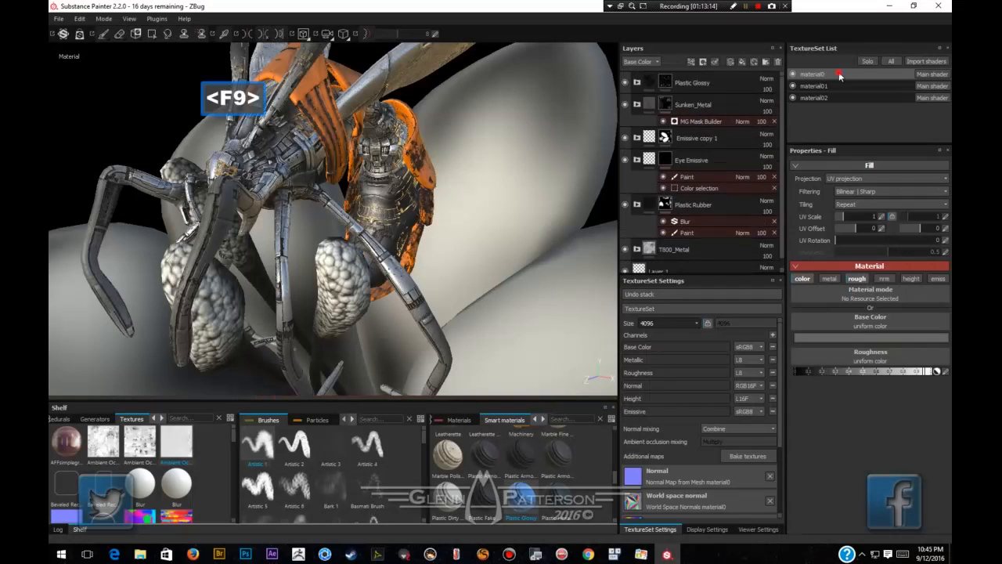
{"action": "left_click", "coordinate": [838, 73]}
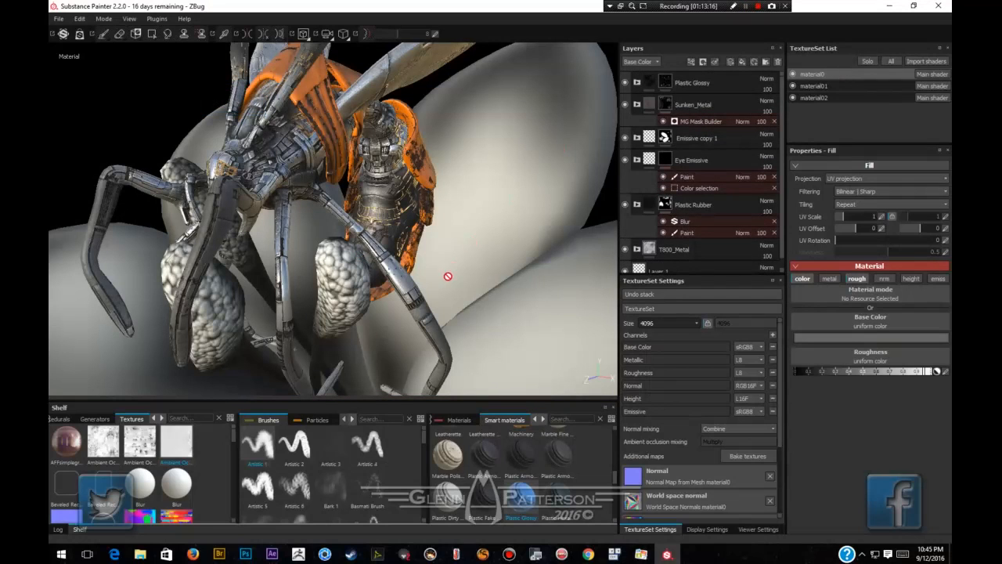
{"action": "left_click", "coordinate": [101, 19]}
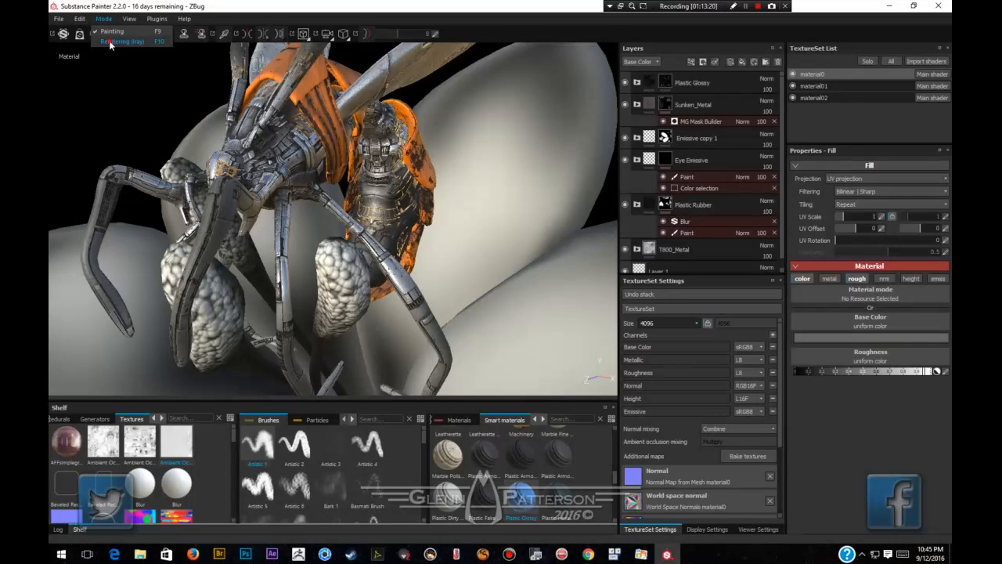
{"action": "left_click", "coordinate": [110, 43]}
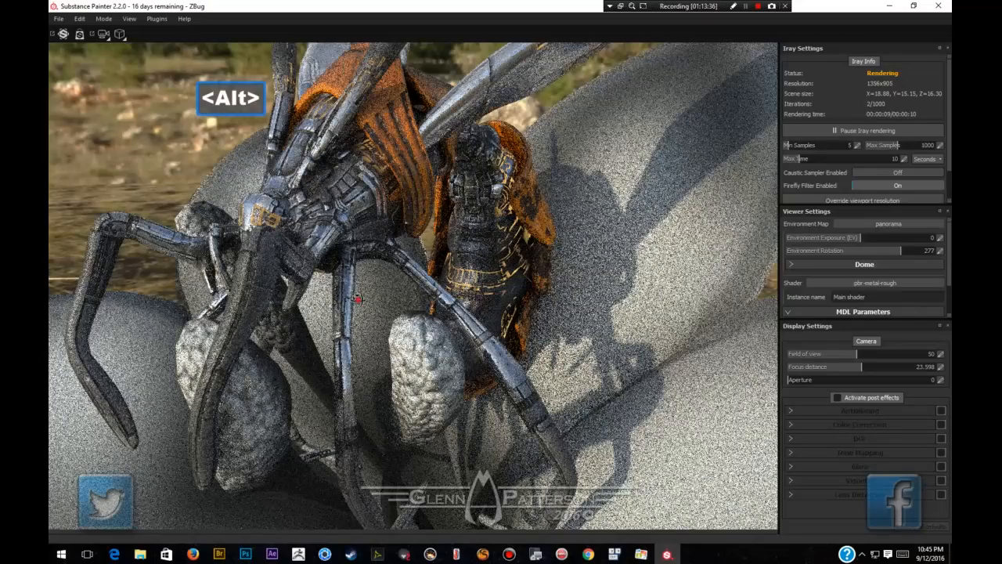
{"action": "left_click_drag", "start_coordinate": [359, 298], "coordinate": [433, 301], "text": "alt"}
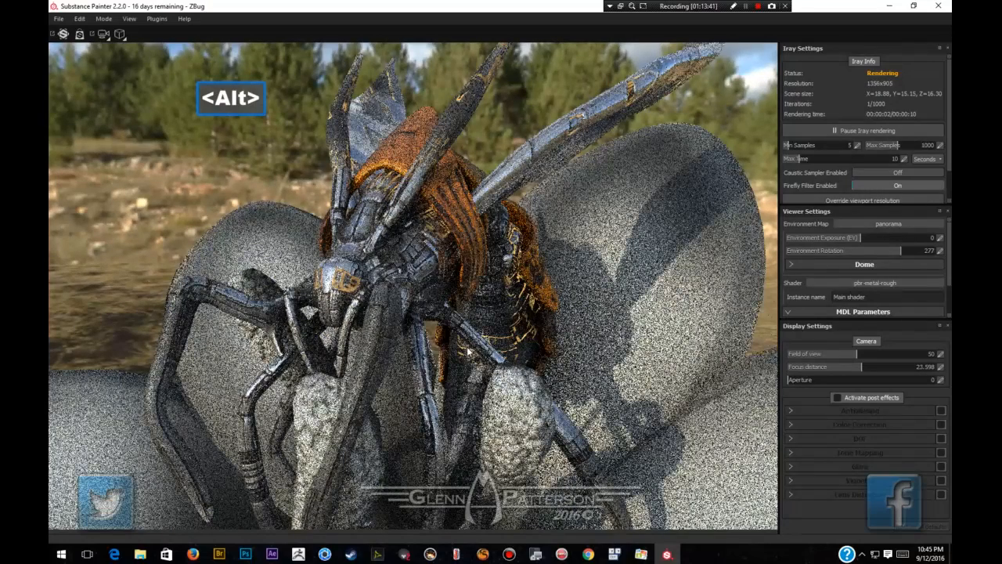
{"action": "left_click_drag", "start_coordinate": [471, 352], "coordinate": [737, 353], "text": "alt"}
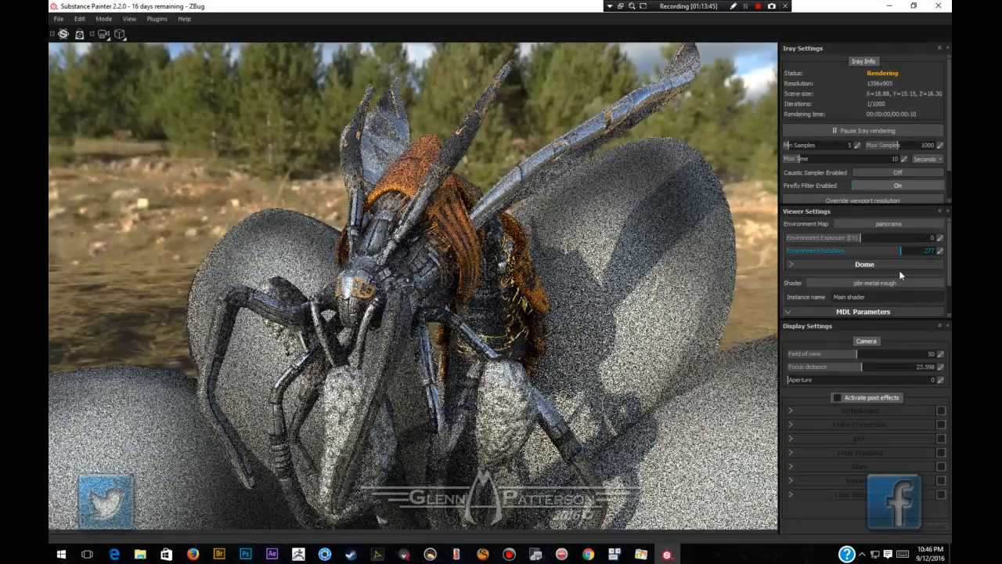
Raise the main shader's emissive intensity to about 6.96 so the insect's markings glow.
{"action": "scroll", "coordinate": [821, 268], "scroll_direction": "down", "scroll_amount": 2}
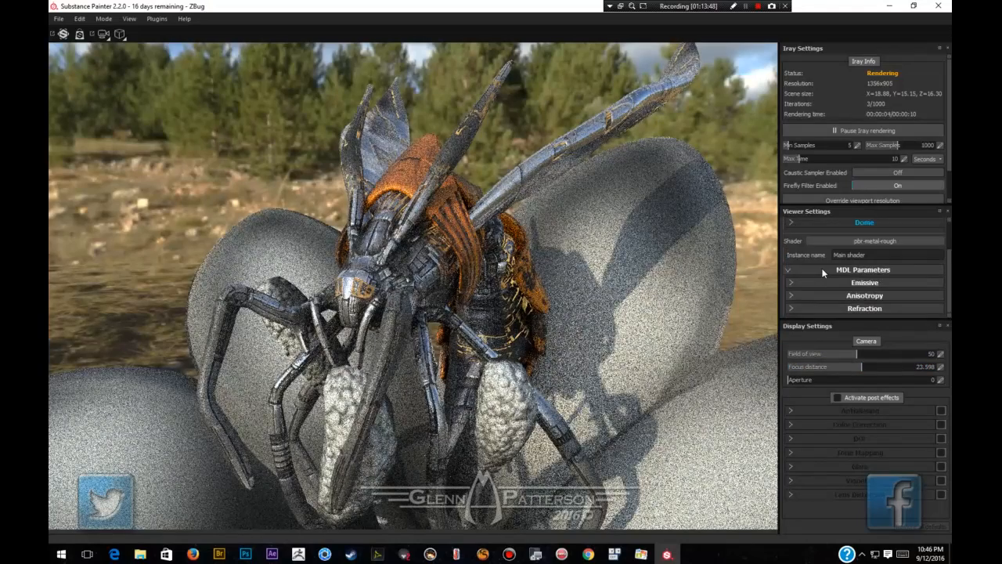
{"action": "left_click", "coordinate": [792, 284]}
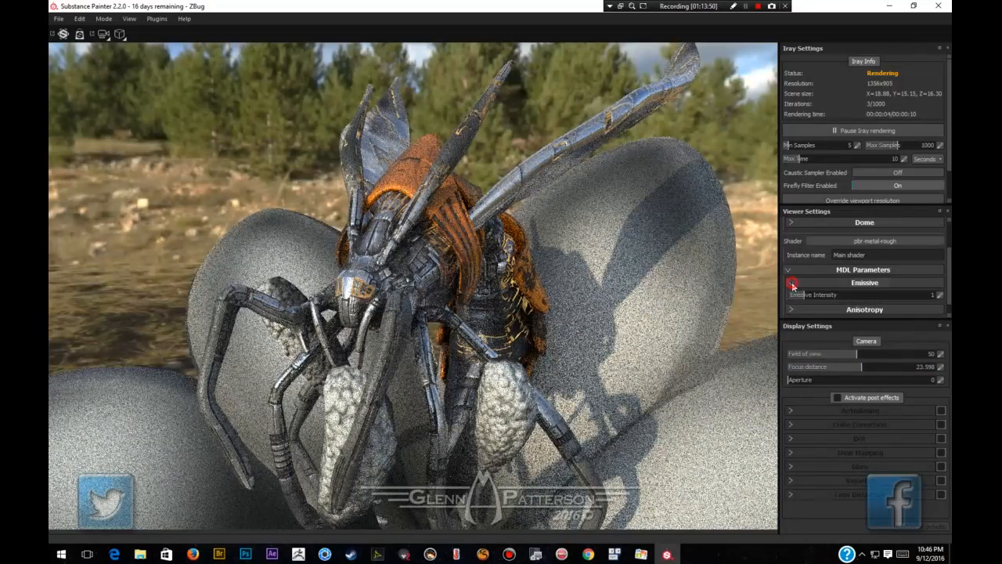
{"action": "left_click_drag", "start_coordinate": [803, 295], "coordinate": [890, 299]}
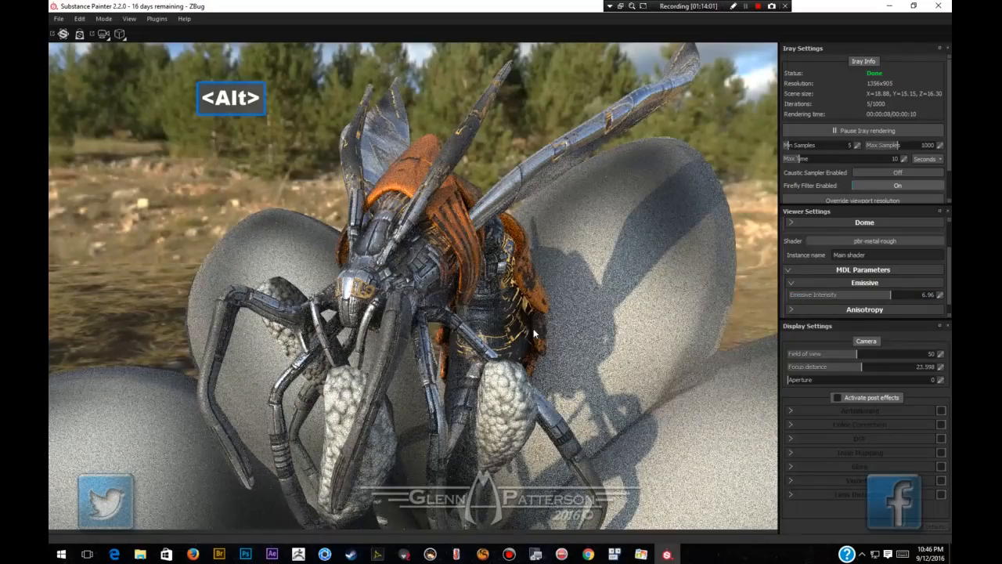
{"action": "mouse_move", "coordinate": [526, 328]}
{"action": "left_mouse_down", "text": "alt"}
{"action": "mouse_move", "coordinate": [485, 321]}
{"action": "mouse_move", "coordinate": [525, 330]}
{"action": "left_mouse_up", "text": "alt"}
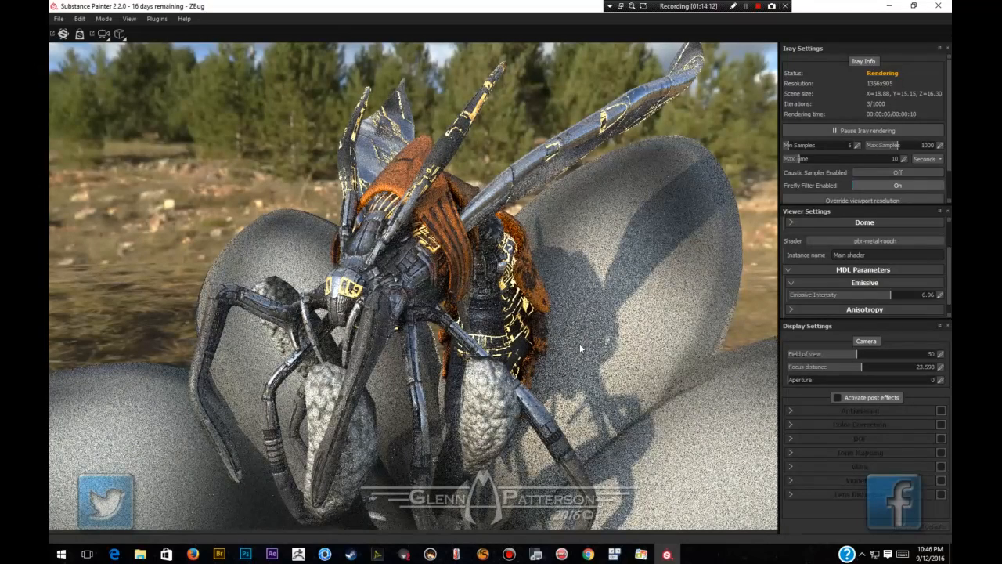
Activate post effects and enable Glare with the Bloom shape and a luminance of about 2.28.
{"action": "left_click", "coordinate": [836, 397]}
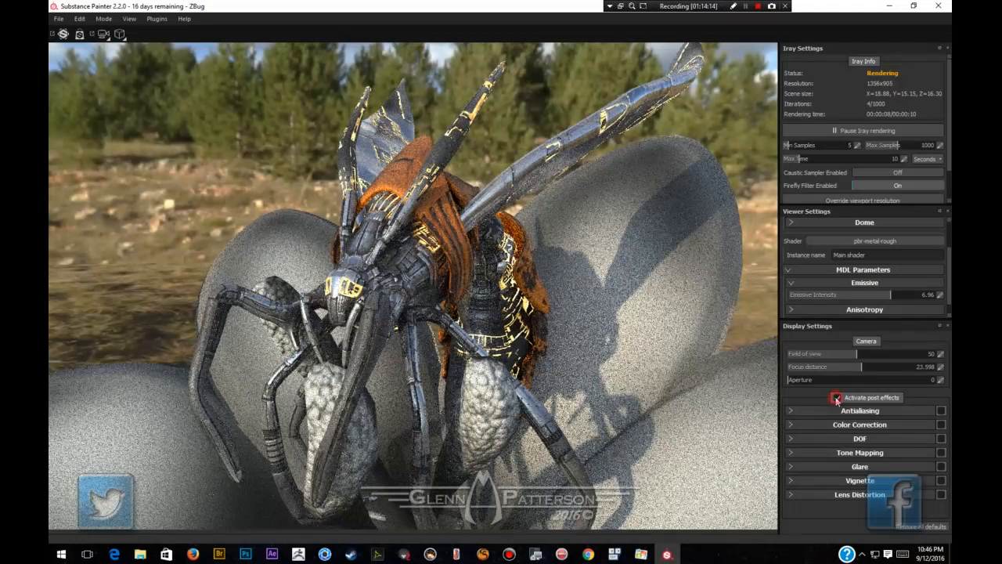
{"action": "left_click", "coordinate": [826, 467]}
{"action": "left_click", "coordinate": [896, 515]}
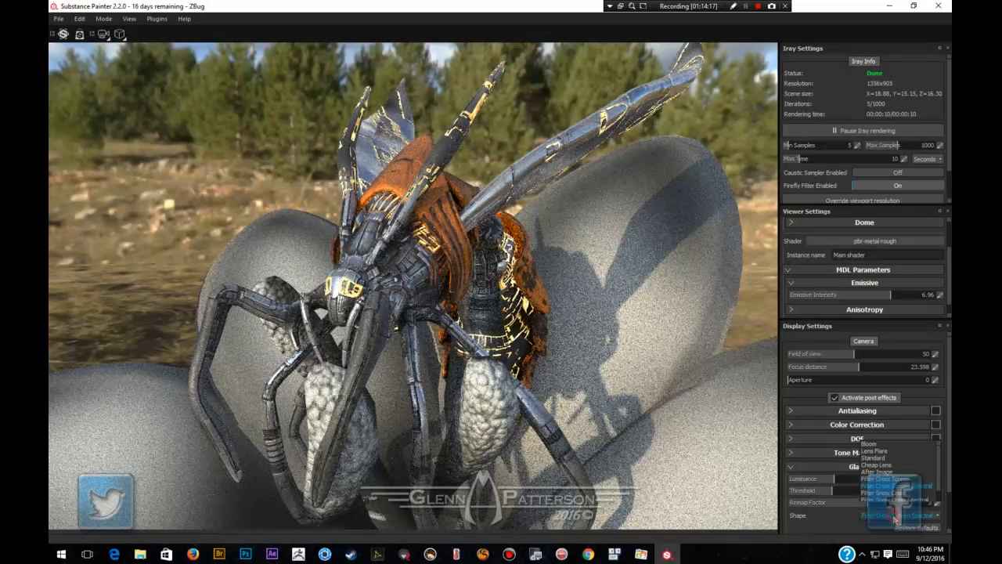
{"action": "left_click", "coordinate": [869, 444]}
{"action": "left_click", "coordinate": [935, 467]}
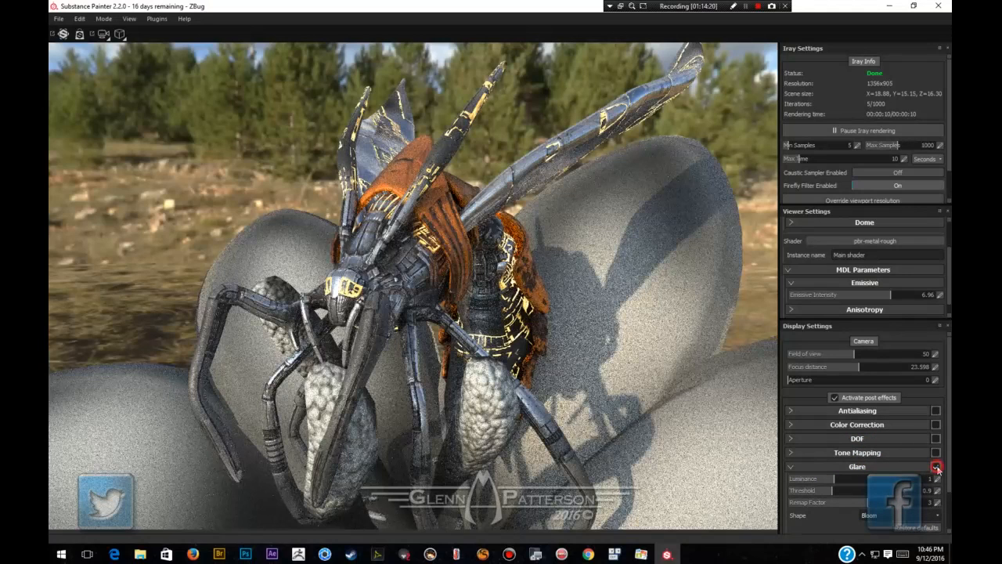
{"action": "left_click", "coordinate": [838, 478]}
{"action": "left_click_drag", "start_coordinate": [840, 480], "coordinate": [858, 481]}
Rotate the panorama environment until open sky and distant hills lie behind the insect.
{"action": "key", "text": "shift"}
{"action": "right_click_drag", "start_coordinate": [597, 304], "coordinate": [501, 307], "text": "shift"}
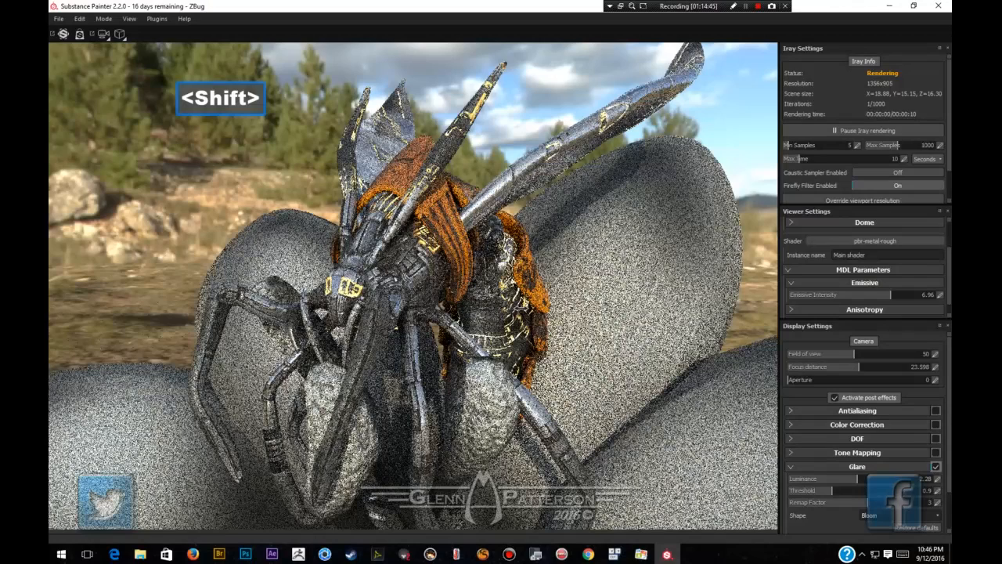
{"action": "right_click_drag", "start_coordinate": [524, 307], "coordinate": [521, 308], "text": "shift"}
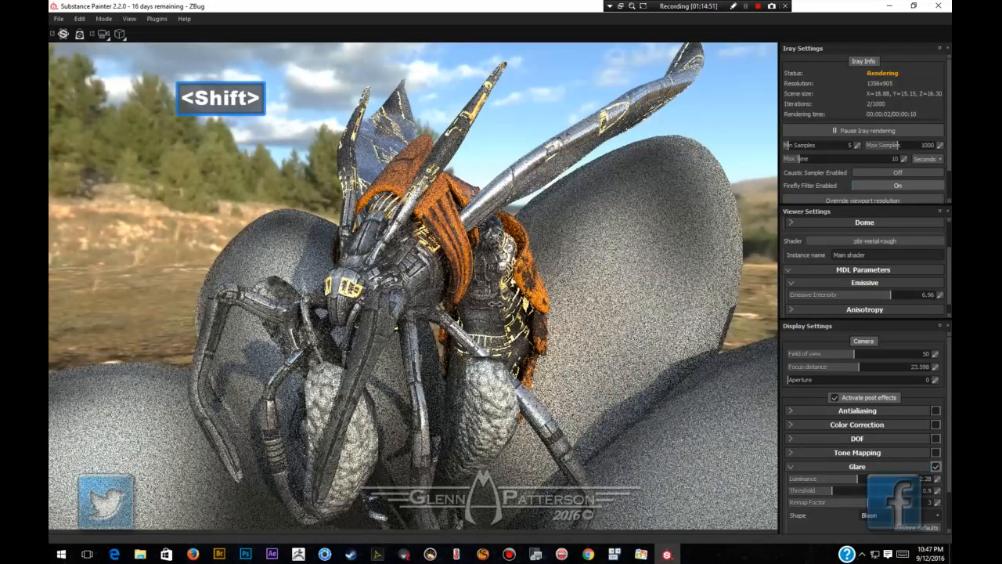
{"action": "right_click_drag", "start_coordinate": [493, 303], "coordinate": [489, 302], "text": "shift"}
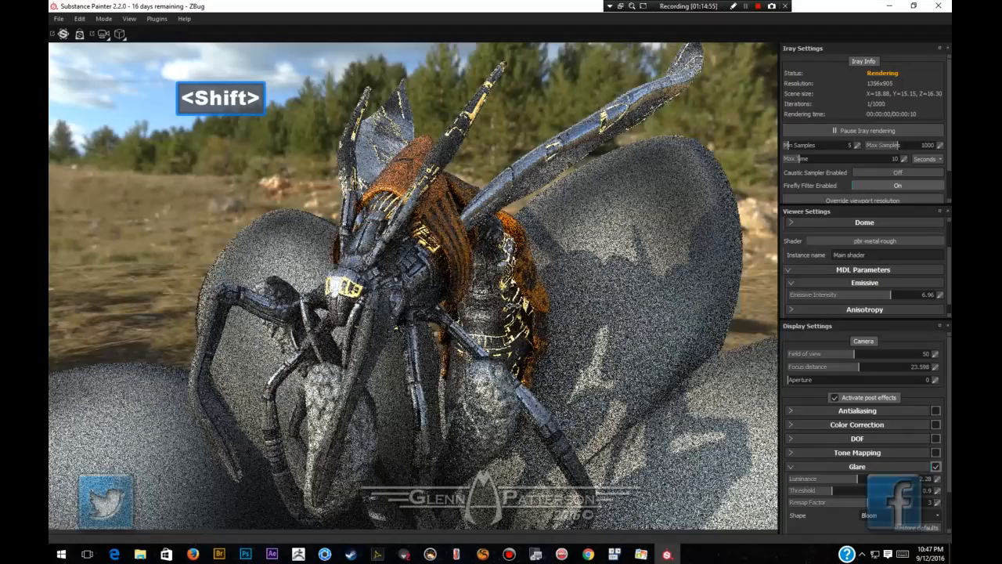
{"action": "right_click_drag", "start_coordinate": [498, 302], "coordinate": [536, 306], "text": "shift"}
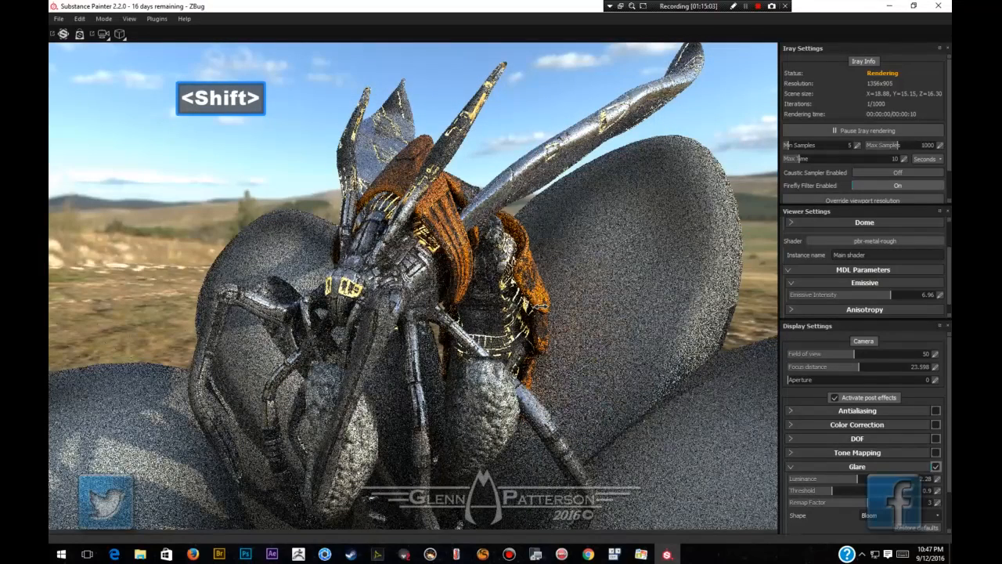
{"action": "right_click_drag", "start_coordinate": [541, 307], "coordinate": [542, 311], "text": "shift"}
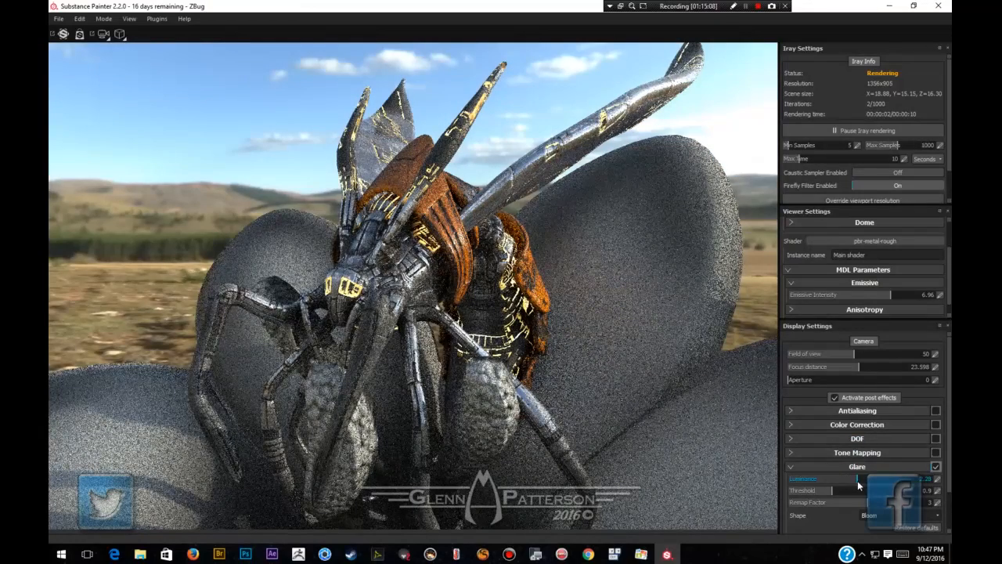
Strengthen the glare by setting its luminance to about 5.05, raising the remap factor and lowering the threshold to about 0.67.
{"action": "left_click_drag", "start_coordinate": [857, 484], "coordinate": [892, 486]}
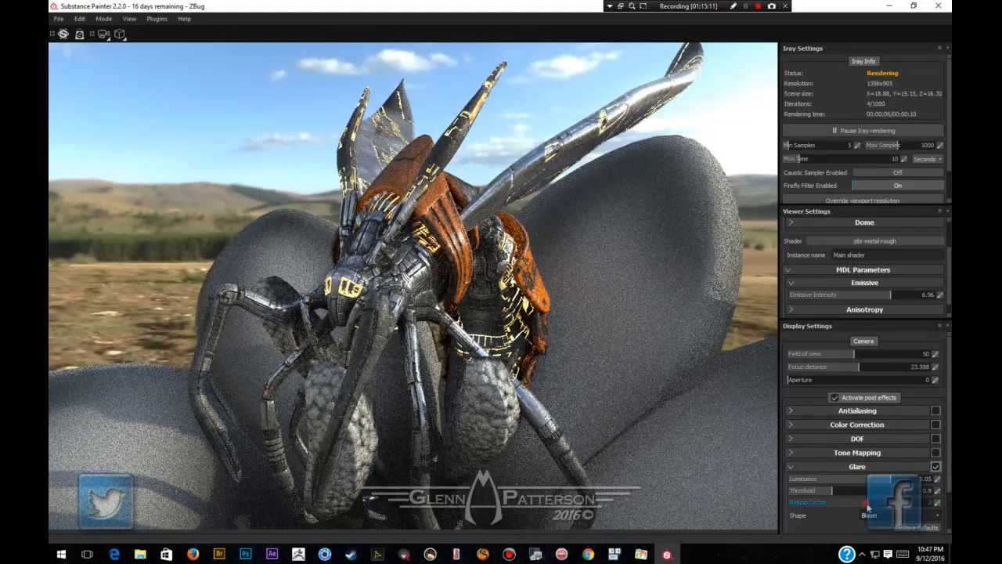
{"action": "left_click_drag", "start_coordinate": [867, 505], "coordinate": [910, 505]}
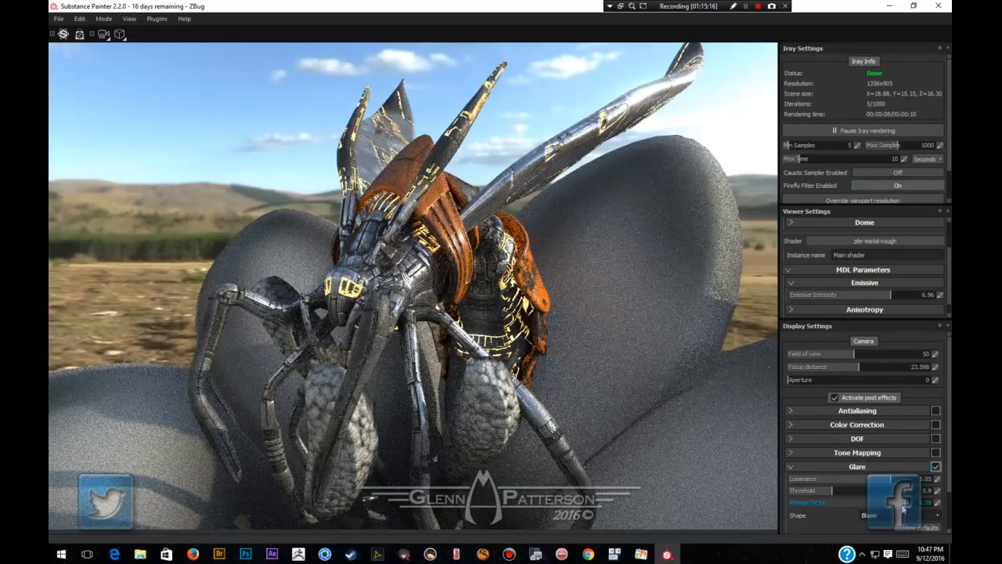
{"action": "mouse_move", "coordinate": [833, 492]}
{"action": "left_mouse_down"}
{"action": "mouse_move", "coordinate": [843, 494]}
{"action": "mouse_move", "coordinate": [825, 490]}
{"action": "left_mouse_up"}
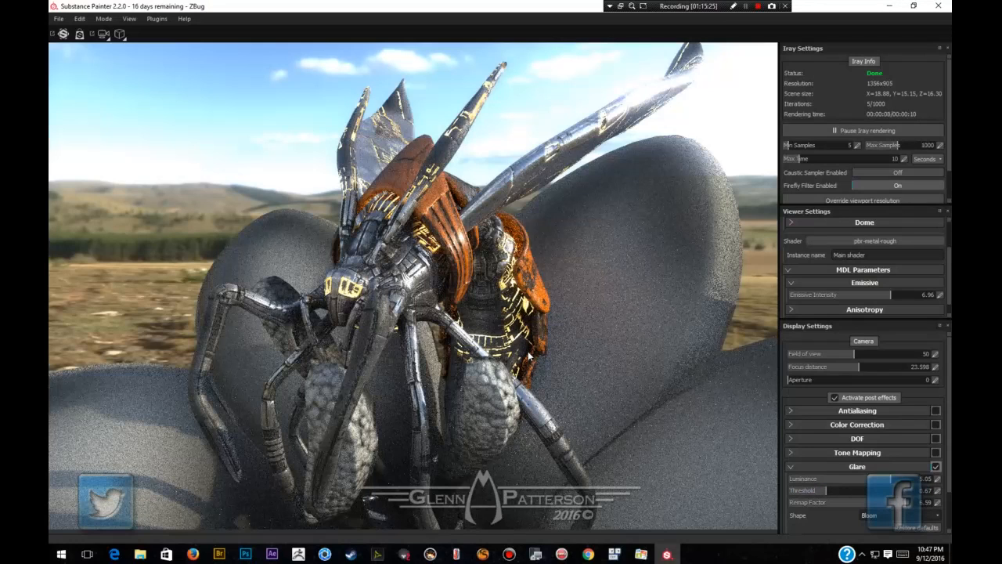
Frame the insect among the petals from a lower angle and rotate the panorama environment until pine trees stand behind it.
{"action": "left_click_drag", "start_coordinate": [529, 356], "coordinate": [535, 357], "text": "alt"}
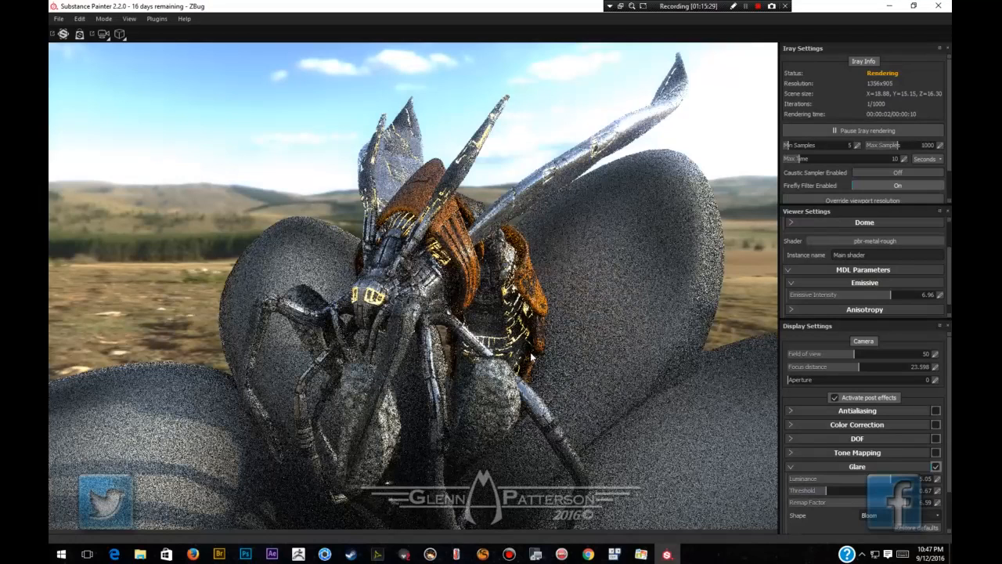
{"action": "left_click_drag", "start_coordinate": [531, 356], "coordinate": [560, 335], "text": "alt"}
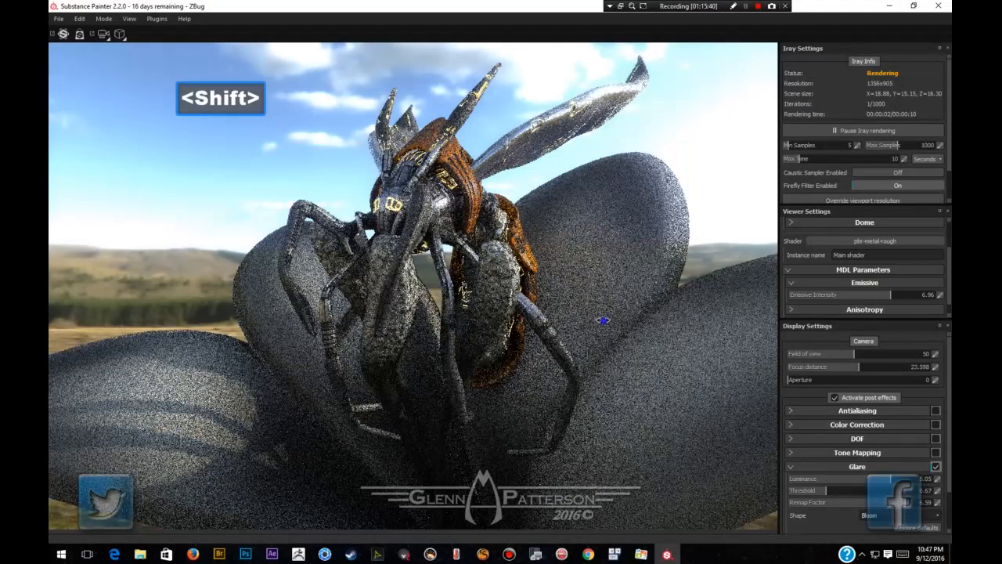
{"action": "right_click_drag", "start_coordinate": [605, 320], "coordinate": [462, 323], "text": "shift"}
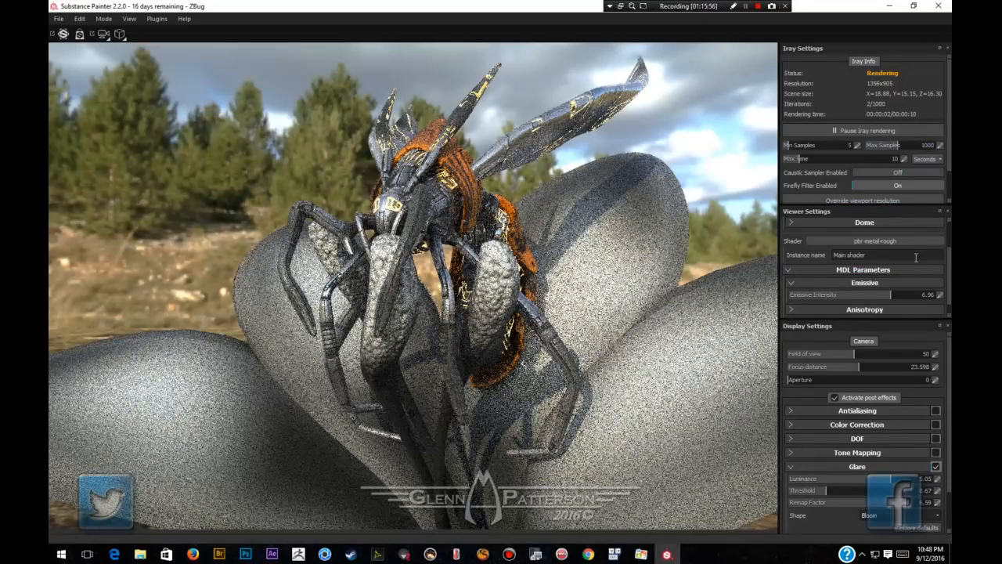
Switch the environment map to cave_entry_in_the_forest, rotate it to about 290, and reframe the insect from a higher angle.
{"action": "scroll", "coordinate": [908, 258], "scroll_direction": "up", "scroll_amount": 2}
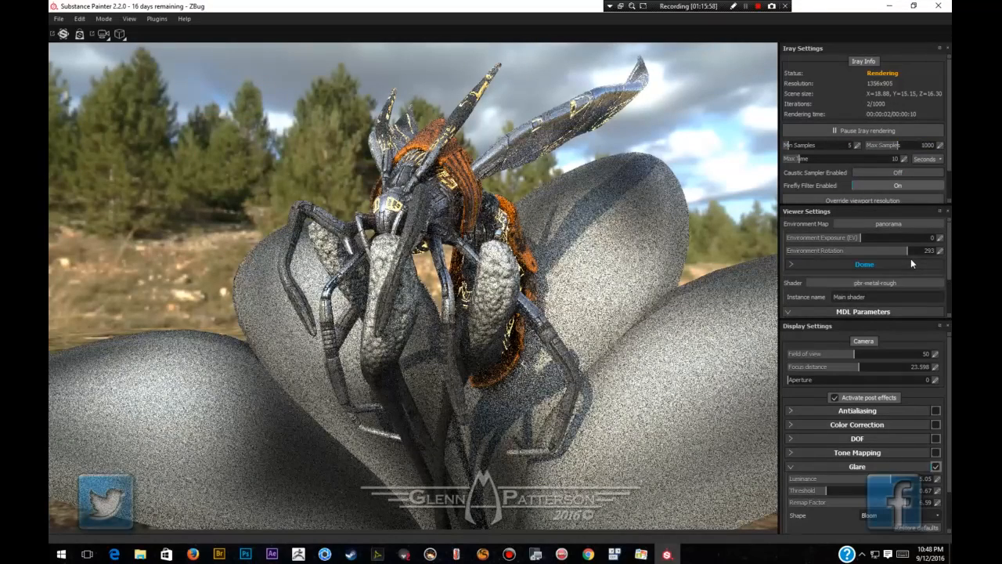
{"action": "left_click", "coordinate": [877, 223]}
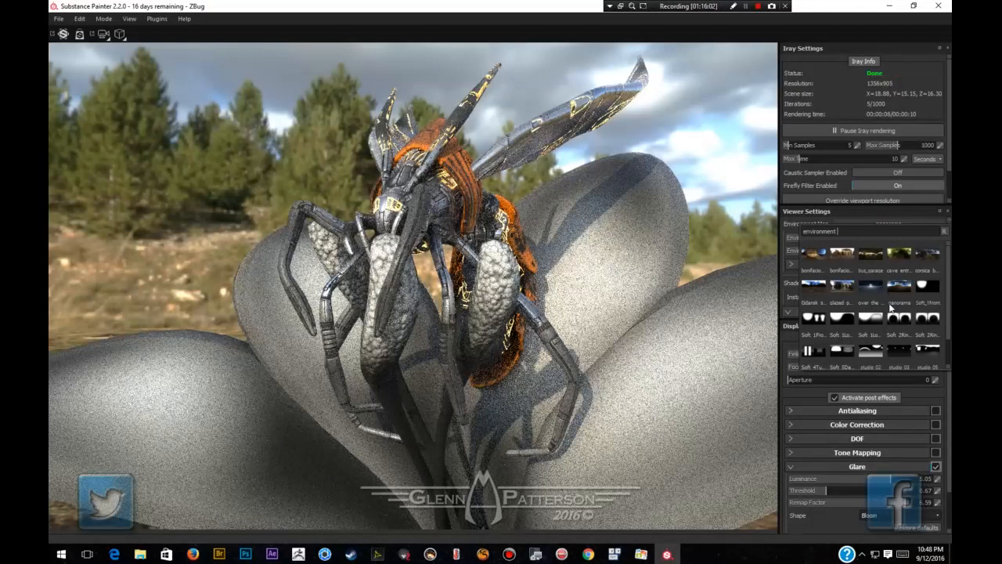
{"action": "left_click", "coordinate": [899, 257]}
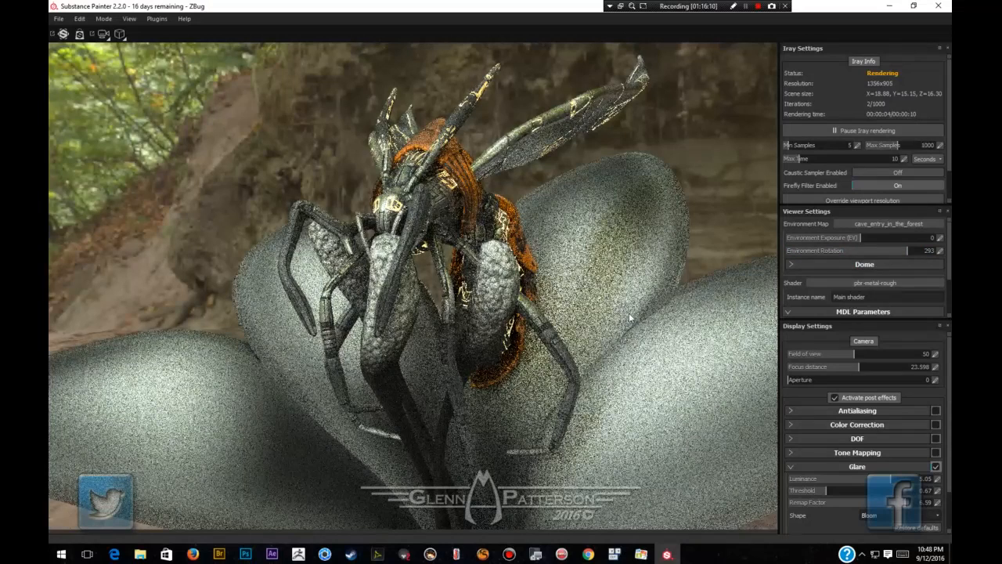
{"action": "right_click_drag", "start_coordinate": [628, 313], "coordinate": [462, 309], "text": "shift"}
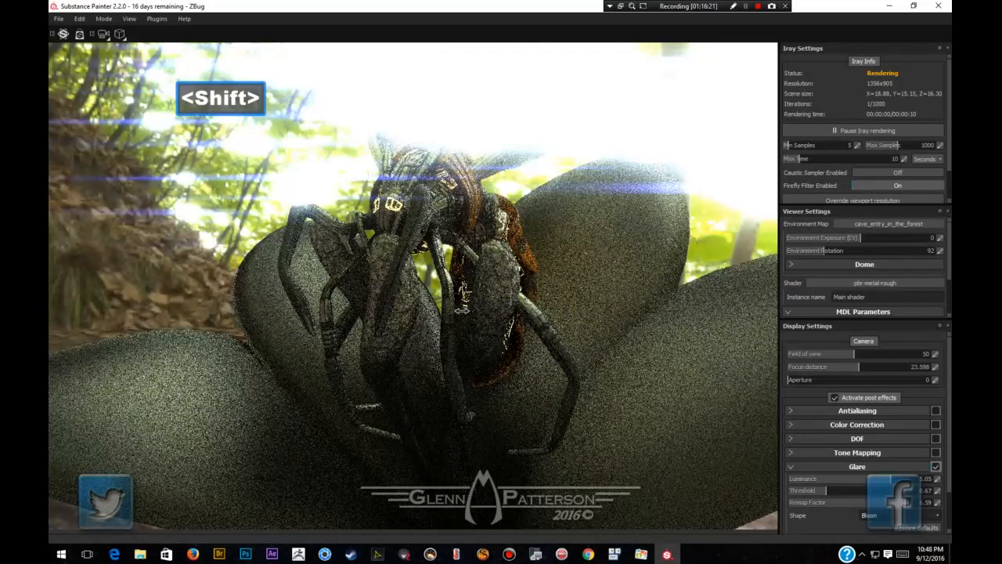
{"action": "right_click_drag", "start_coordinate": [462, 309], "coordinate": [412, 310], "text": "shift"}
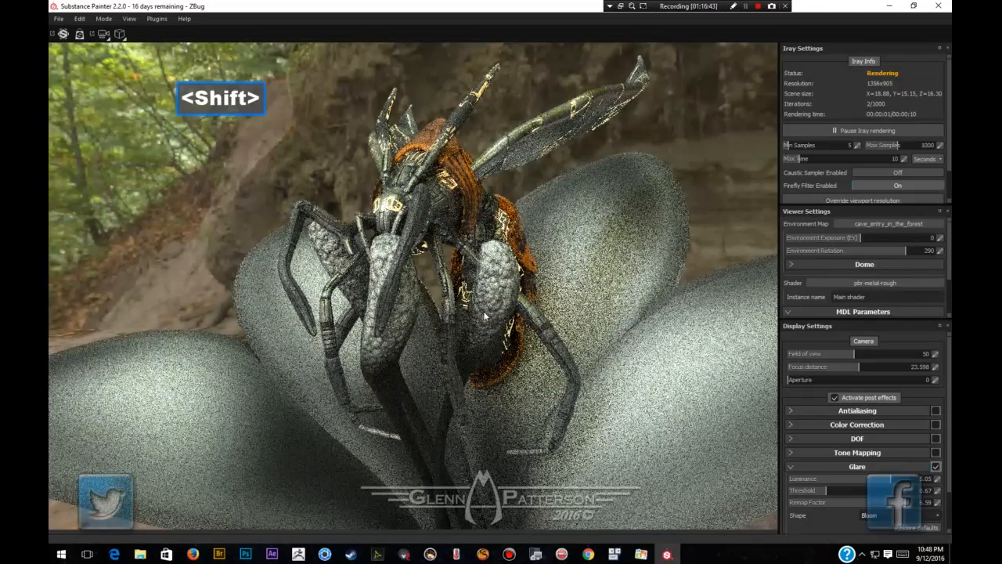
{"action": "key", "text": "alt"}
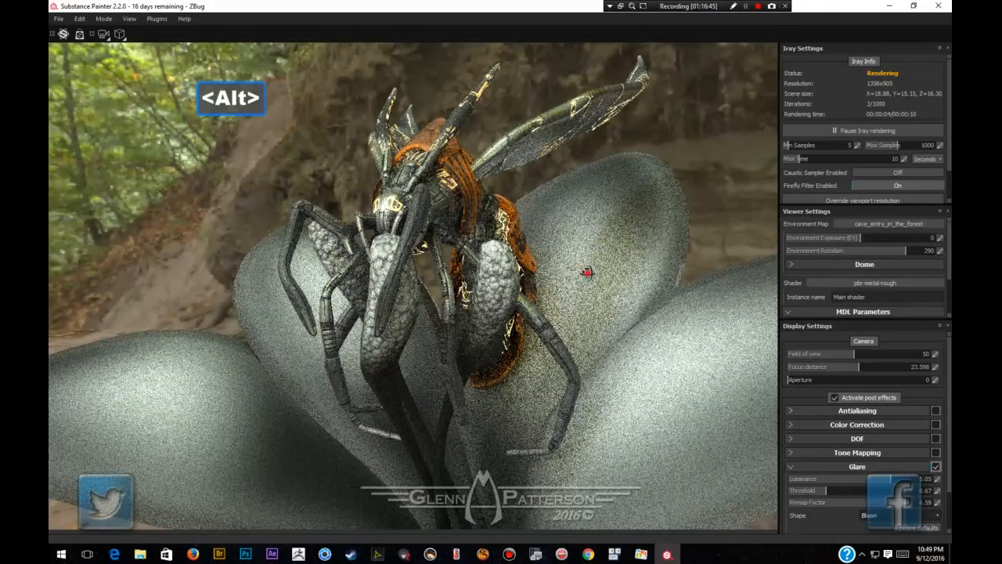
{"action": "left_click_drag", "start_coordinate": [587, 272], "coordinate": [540, 249], "text": "alt"}
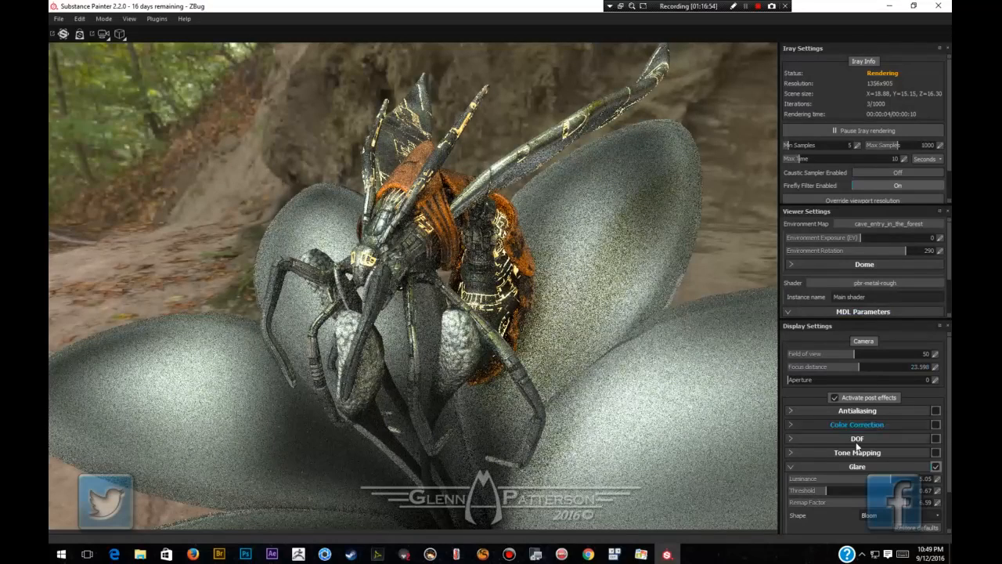
Browse the available environment maps and replace the forest cave environment with glazed_patio.
{"action": "left_click", "coordinate": [886, 224]}
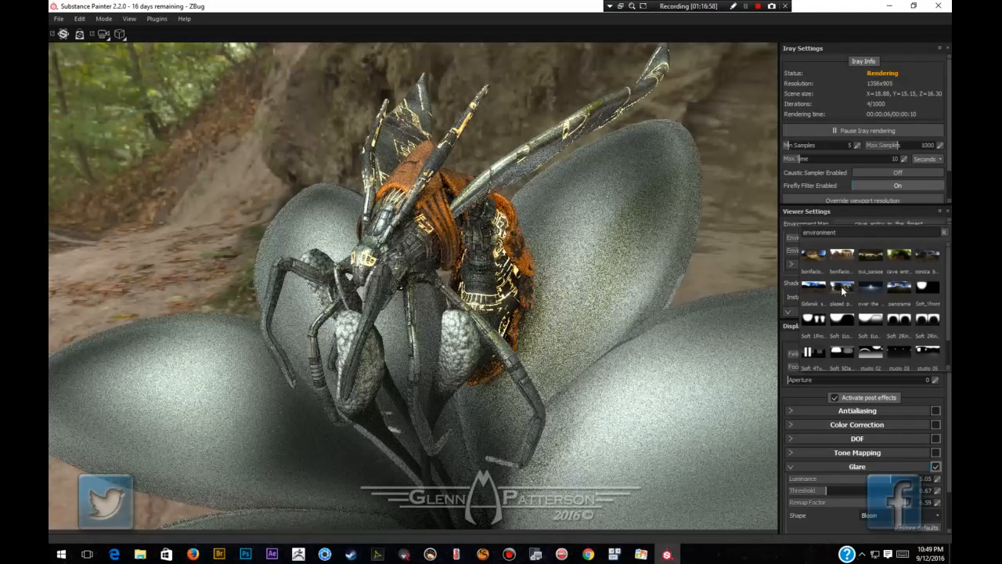
{"action": "mouse_move", "coordinate": [845, 293]}
{"action": "scroll", "coordinate": [843, 293], "scroll_direction": "down", "scroll_amount": 1}
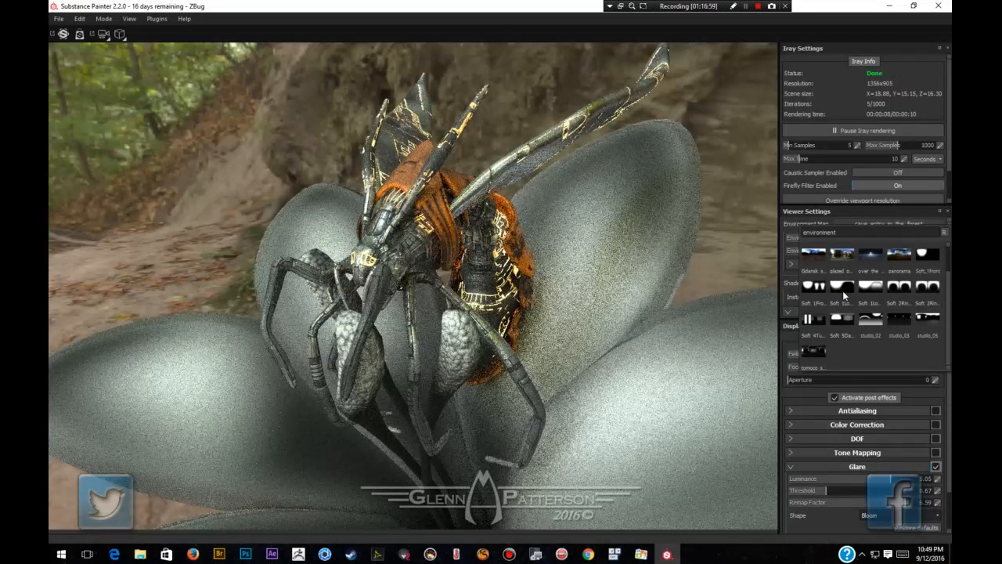
{"action": "scroll", "coordinate": [846, 298], "scroll_direction": "up", "scroll_amount": 1}
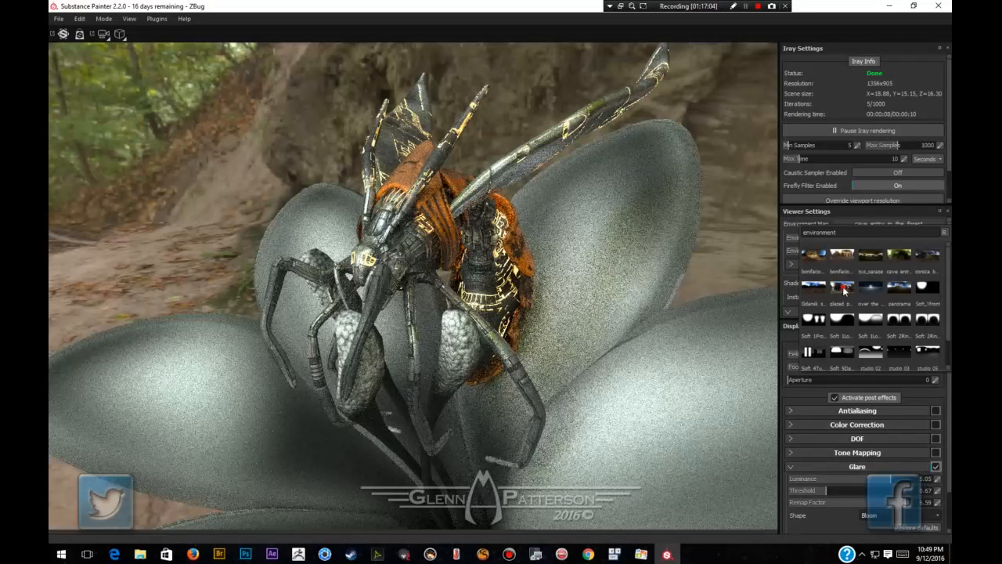
{"action": "left_click", "coordinate": [842, 287]}
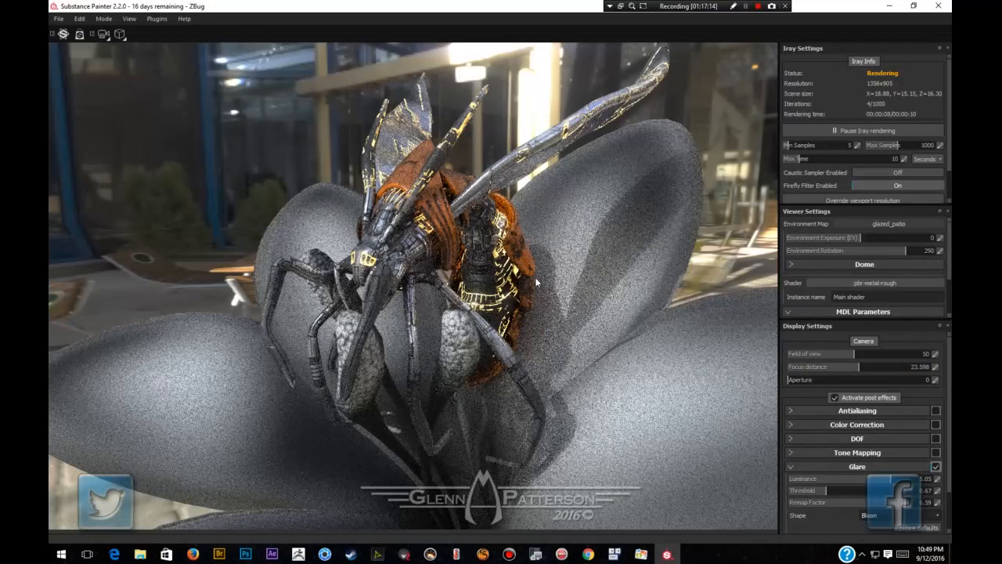
Raise the glazed_patio environment's exposure to about 1.09 and rotate it to about 263.
{"action": "left_click", "coordinate": [861, 239]}
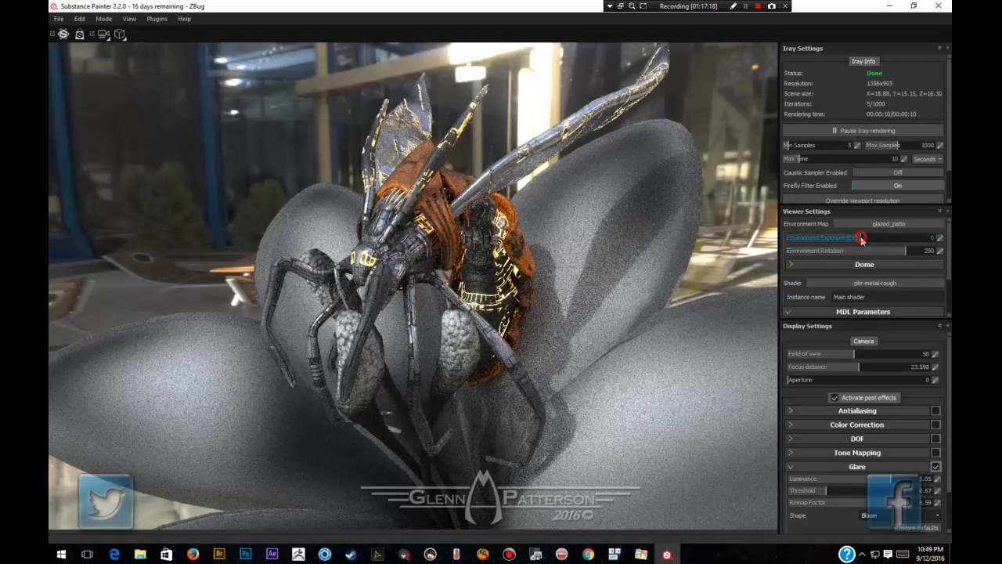
{"action": "mouse_move", "coordinate": [861, 238]}
{"action": "left_mouse_down"}
{"action": "mouse_move", "coordinate": [873, 236]}
{"action": "mouse_move", "coordinate": [868, 244]}
{"action": "left_mouse_up"}
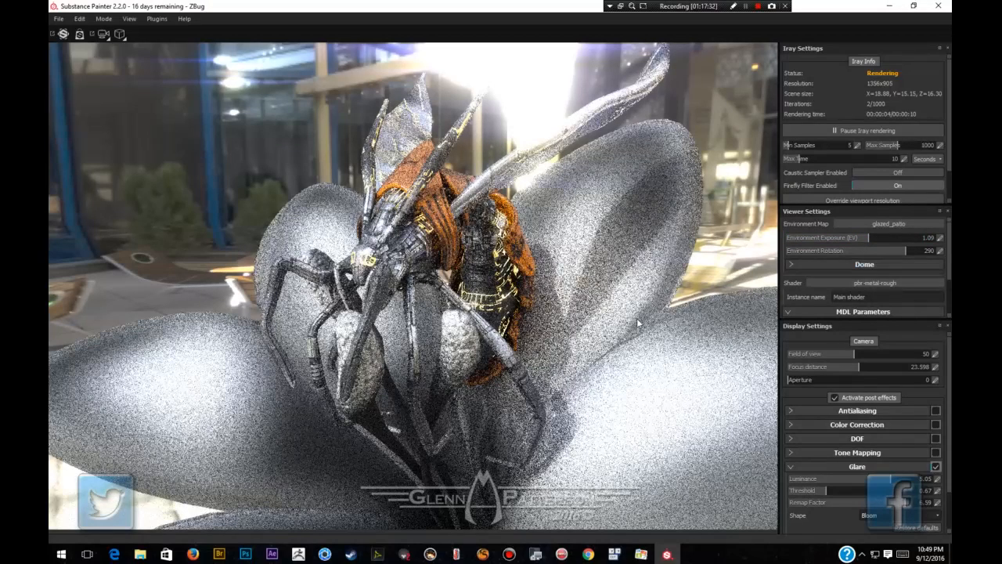
{"action": "key", "text": "shift"}
{"action": "right_click_drag", "start_coordinate": [636, 319], "coordinate": [515, 317], "text": "shift"}
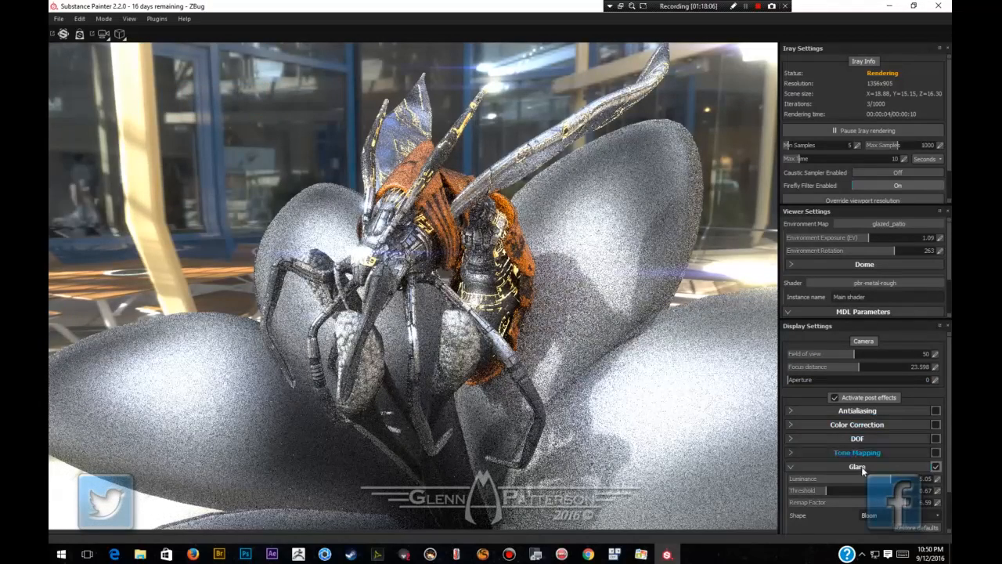
Compare the environment map previews and switch the scene lighting to tomoco_studio.
{"action": "left_click", "coordinate": [892, 224]}
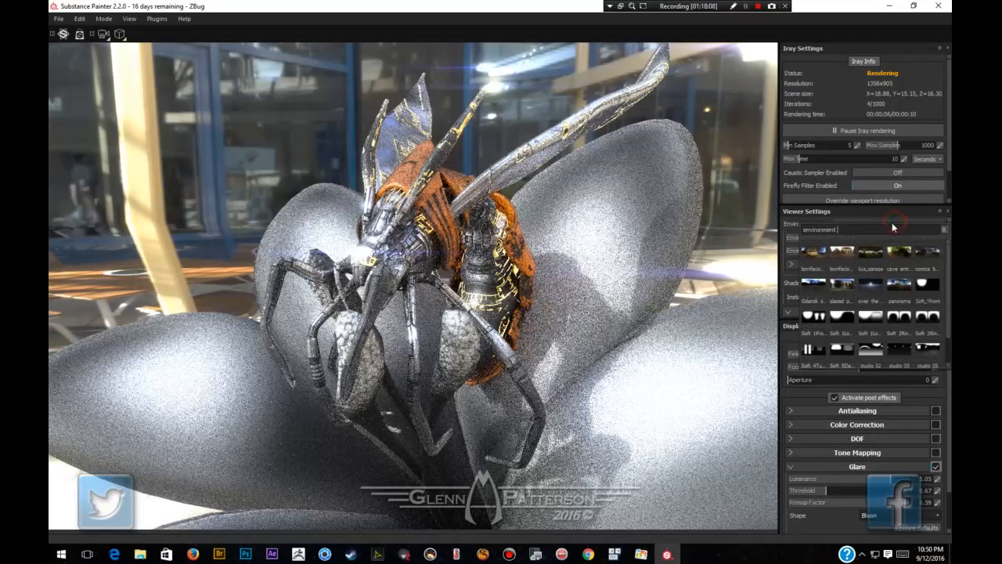
{"action": "mouse_move", "coordinate": [845, 287]}
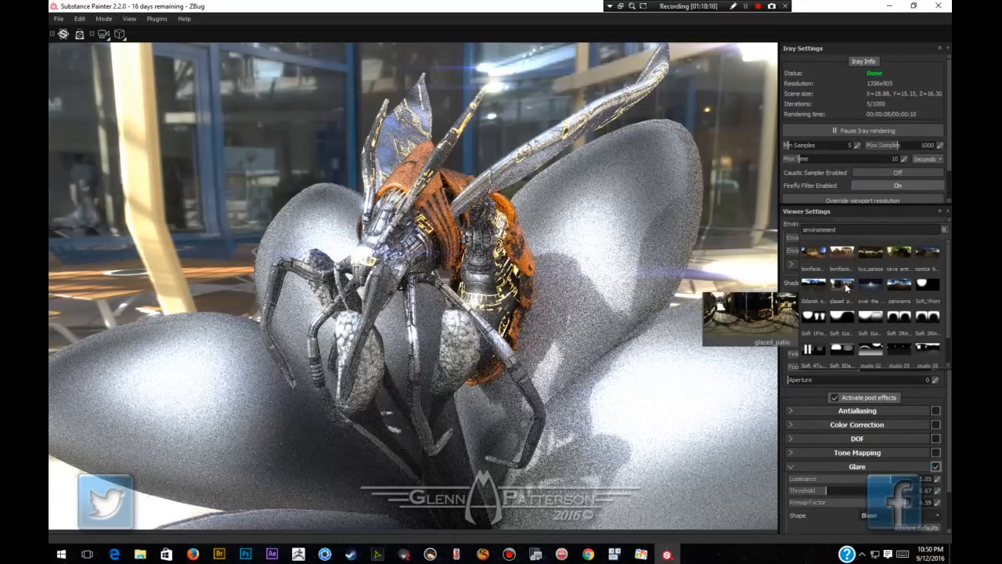
{"action": "mouse_move", "coordinate": [811, 287]}
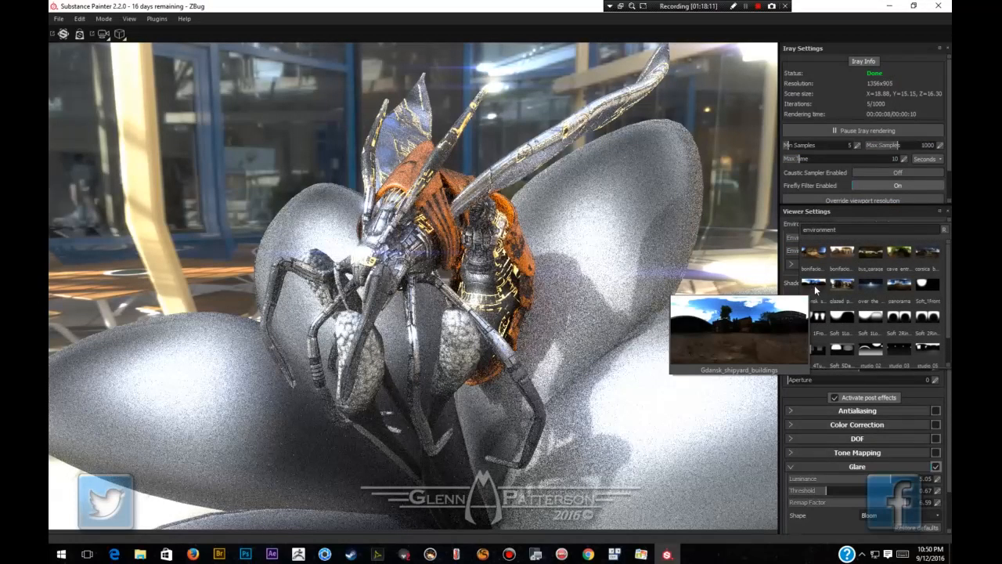
{"action": "scroll", "coordinate": [814, 285], "scroll_direction": "down", "scroll_amount": 1}
{"action": "scroll", "coordinate": [830, 285], "scroll_direction": "up", "scroll_amount": 1}
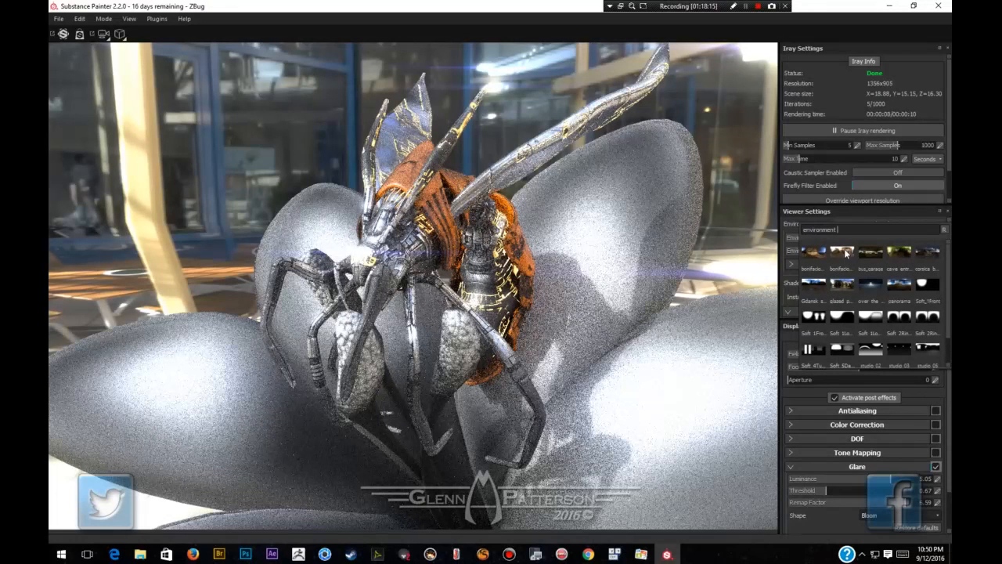
{"action": "scroll", "coordinate": [835, 275], "scroll_direction": "down", "scroll_amount": 1}
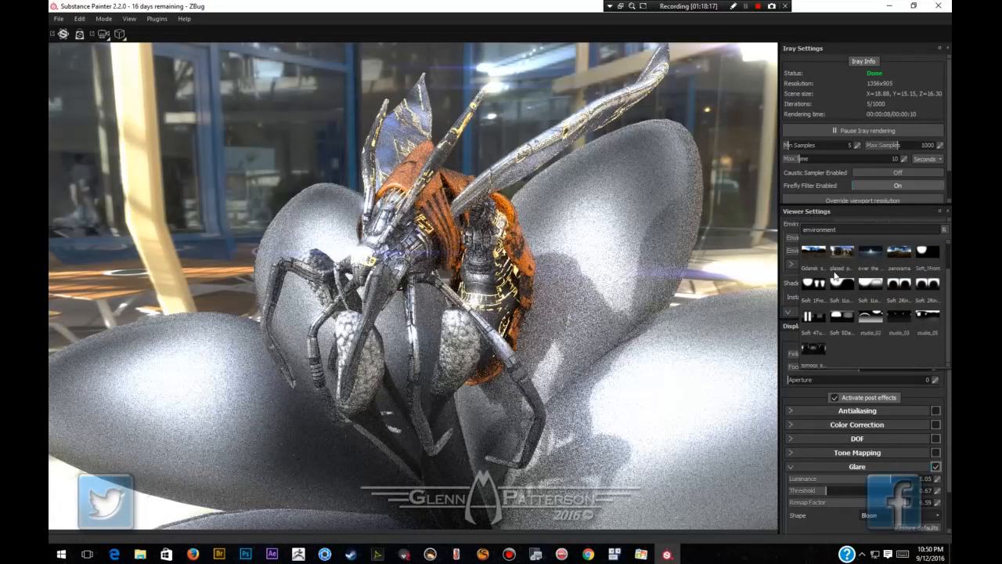
{"action": "left_click", "coordinate": [812, 348]}
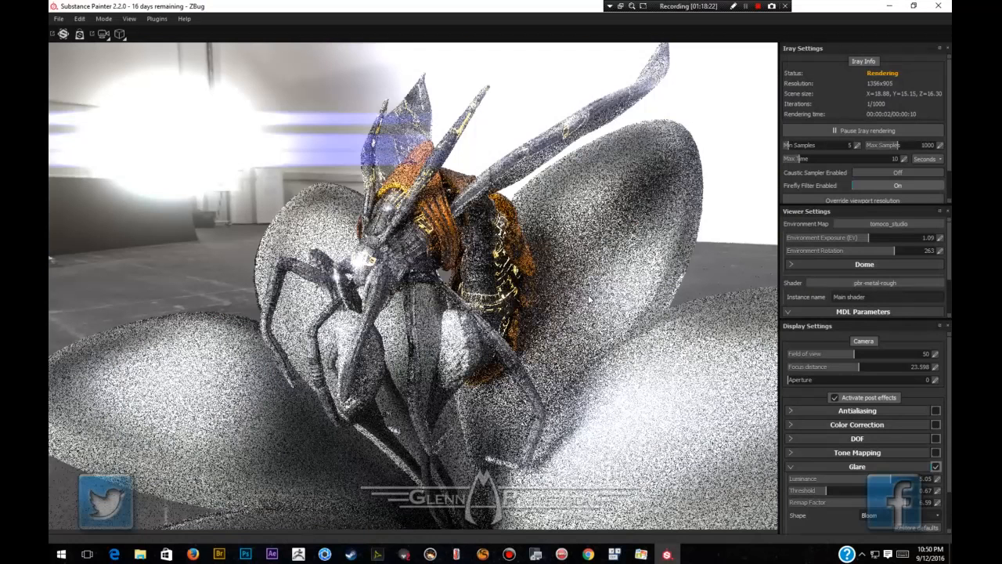
Lower the studio environment's exposure to about 0.87 and rotate it to about 16 so the dark panels sit behind the insect.
{"action": "key", "text": "shift"}
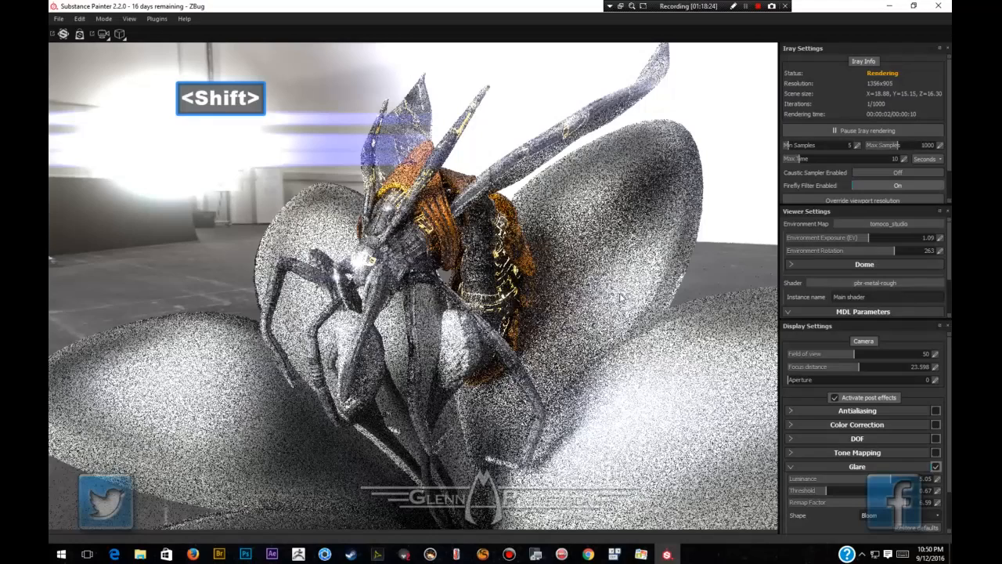
{"action": "left_click", "coordinate": [866, 236]}
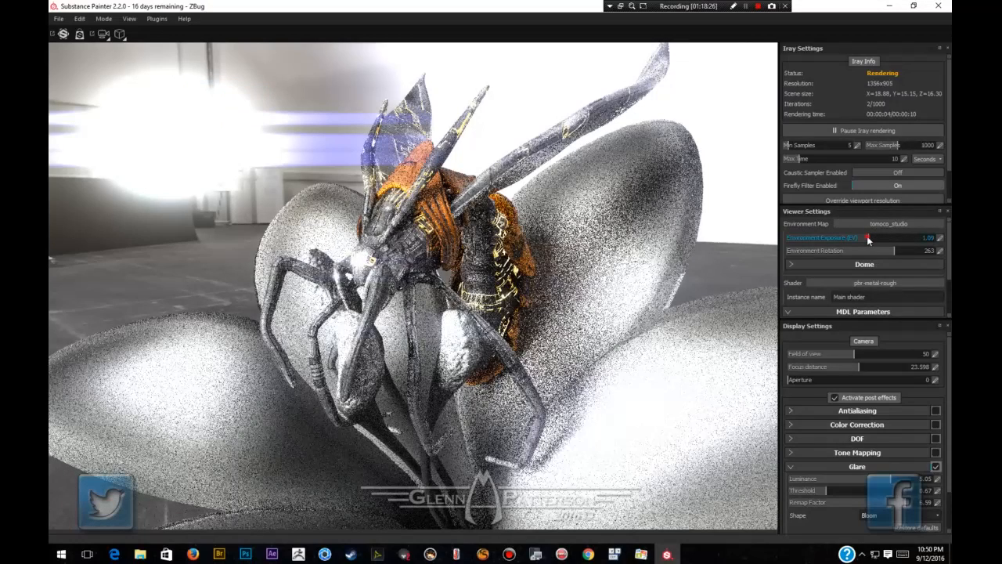
{"action": "left_click_drag", "start_coordinate": [864, 235], "coordinate": [851, 236]}
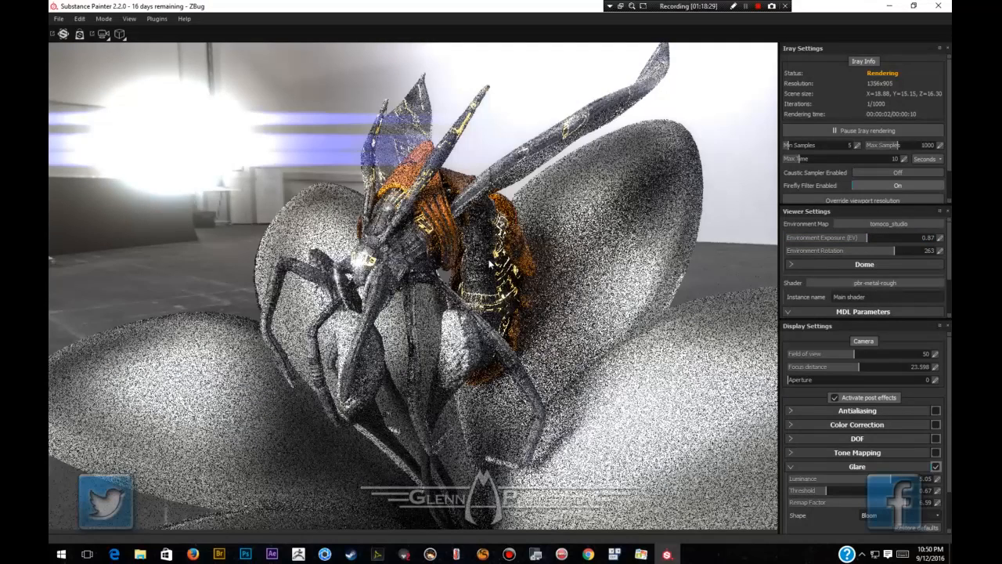
{"action": "key", "text": "shift"}
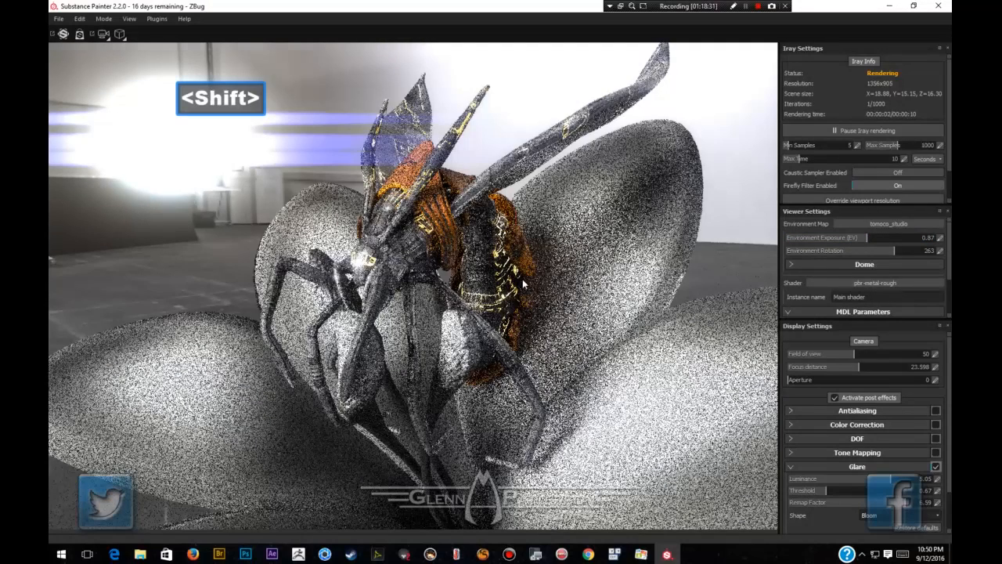
{"action": "right_click_drag", "start_coordinate": [528, 275], "coordinate": [456, 271], "text": "shift"}
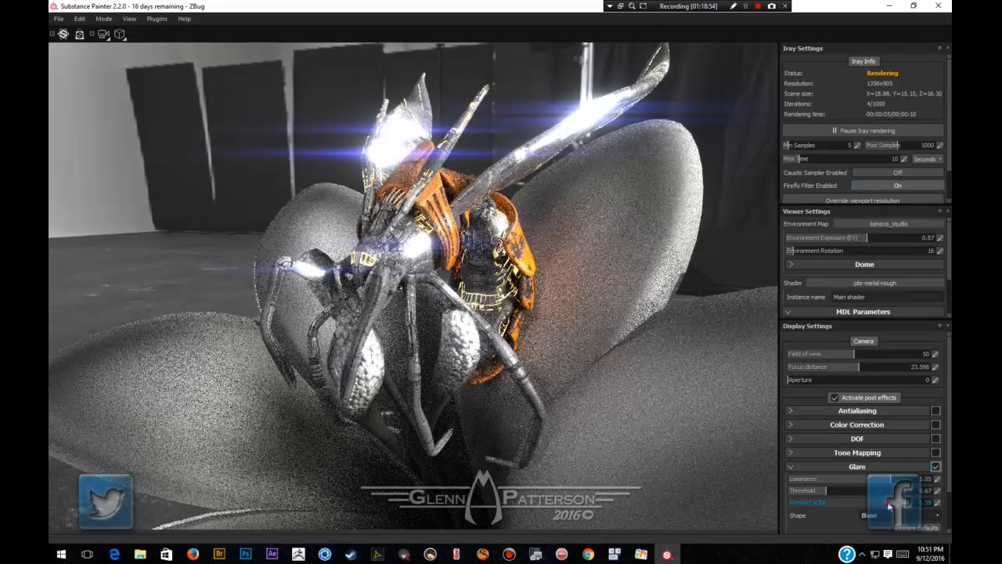
Reduce the glare remap factor to about 4.23 and raise the main shader's emissive intensity to about 7.74.
{"action": "mouse_move", "coordinate": [885, 503]}
{"action": "left_mouse_down"}
{"action": "mouse_move", "coordinate": [873, 502]}
{"action": "mouse_move", "coordinate": [883, 503]}
{"action": "left_mouse_up"}
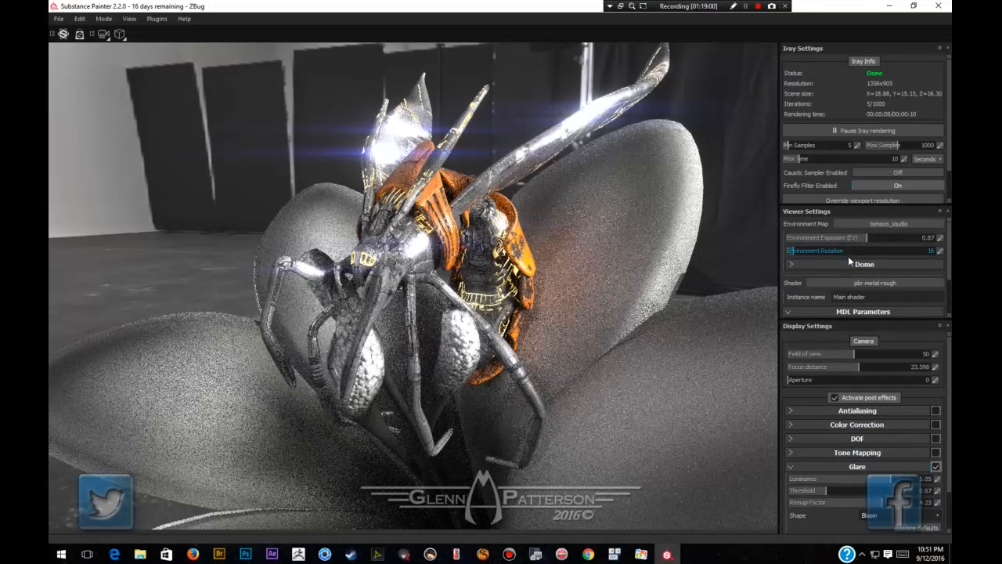
{"action": "scroll", "coordinate": [849, 290], "scroll_direction": "down", "scroll_amount": 2}
{"action": "left_click_drag", "start_coordinate": [901, 282], "coordinate": [902, 281]}
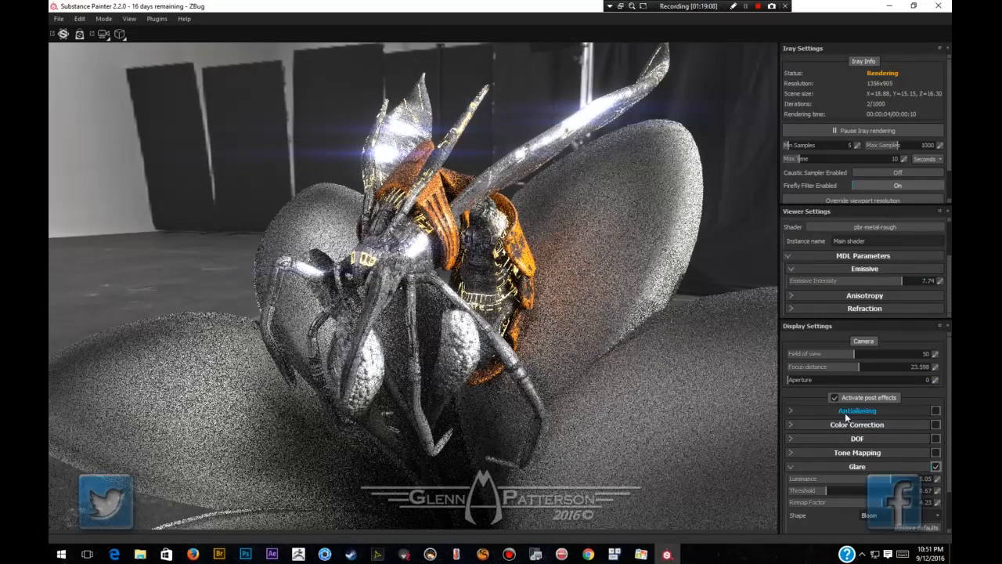
Enable the Vignette post effect for the render.
{"action": "scroll", "coordinate": [858, 465], "scroll_direction": "down", "scroll_amount": 2}
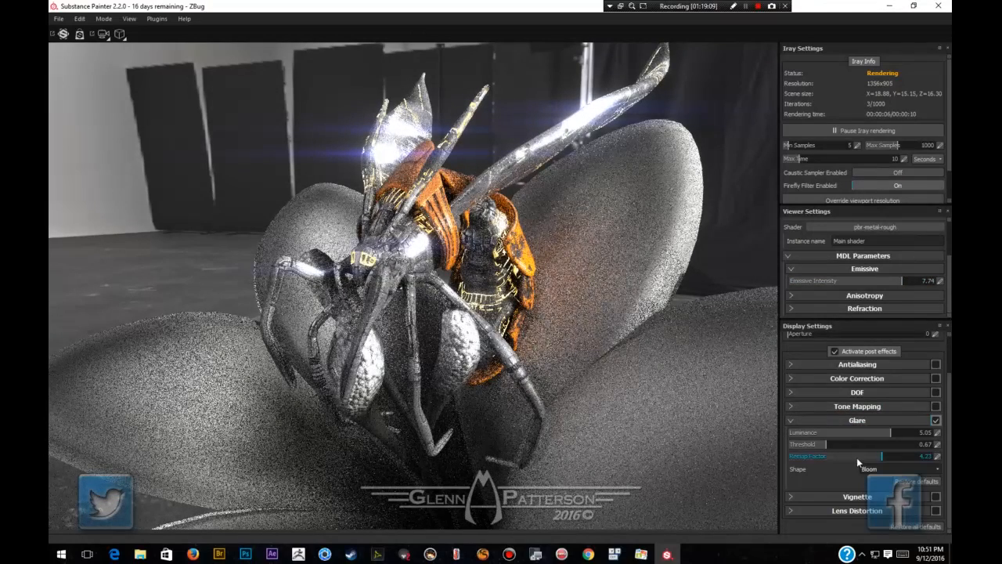
{"action": "left_click", "coordinate": [935, 498]}
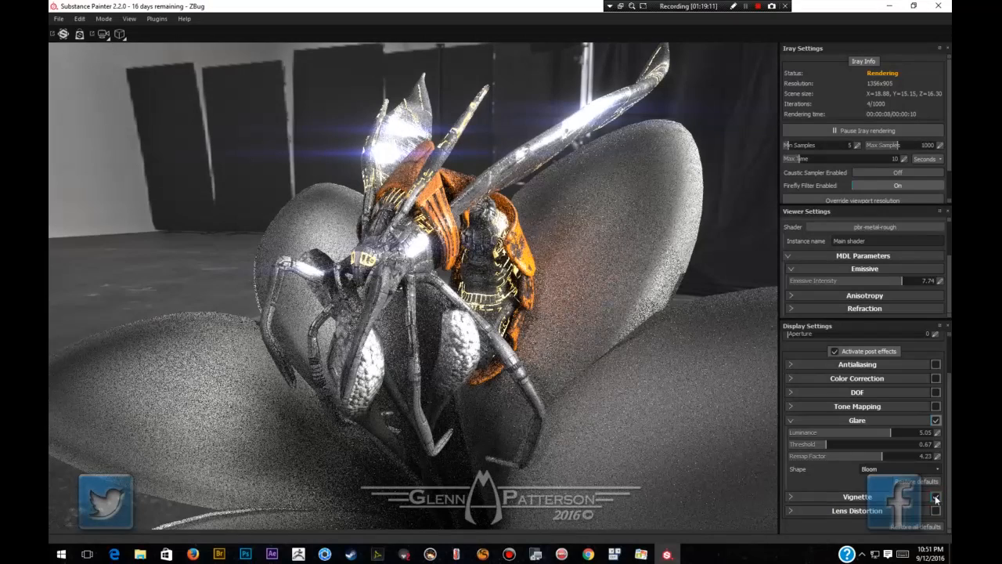
Set the Vignette strength to about 0.63 to darken the edges of the render.
{"action": "left_click", "coordinate": [790, 498]}
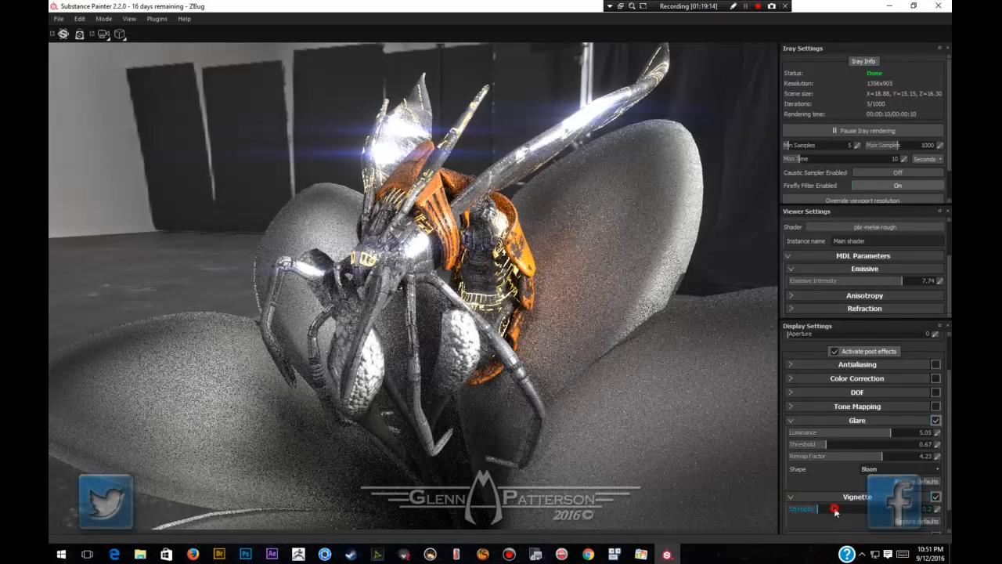
{"action": "left_click_drag", "start_coordinate": [835, 509], "coordinate": [877, 508]}
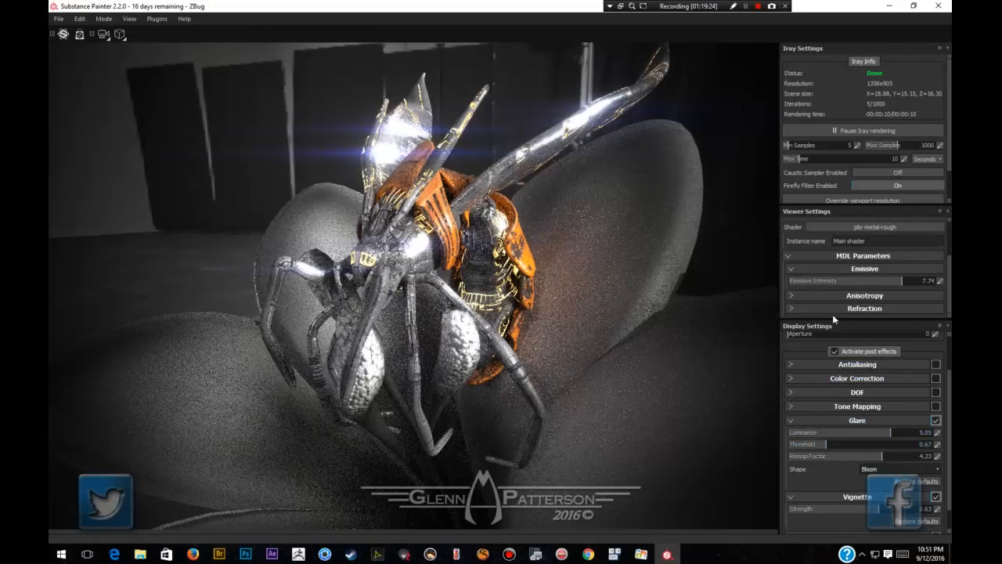
{"action": "scroll", "coordinate": [830, 285], "scroll_direction": "up", "scroll_amount": 2}
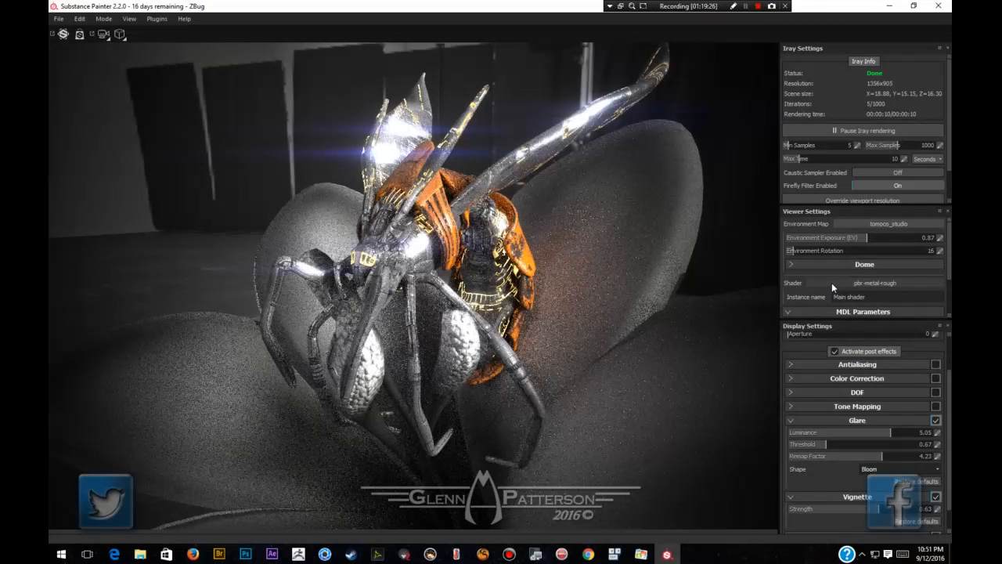
{"action": "scroll", "coordinate": [818, 253], "scroll_direction": "down", "scroll_amount": 2}
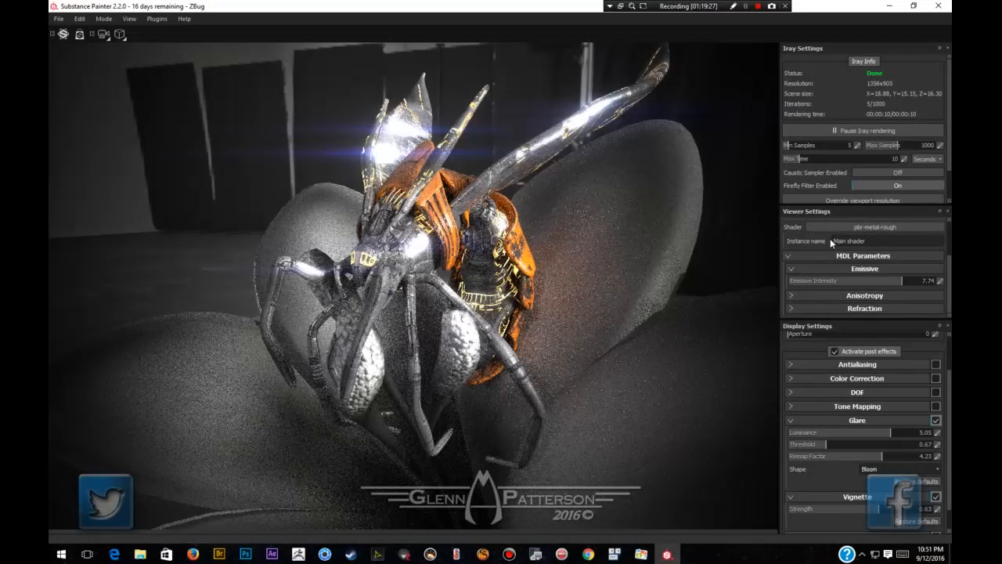
{"action": "scroll", "coordinate": [830, 238], "scroll_direction": "up", "scroll_amount": 2}
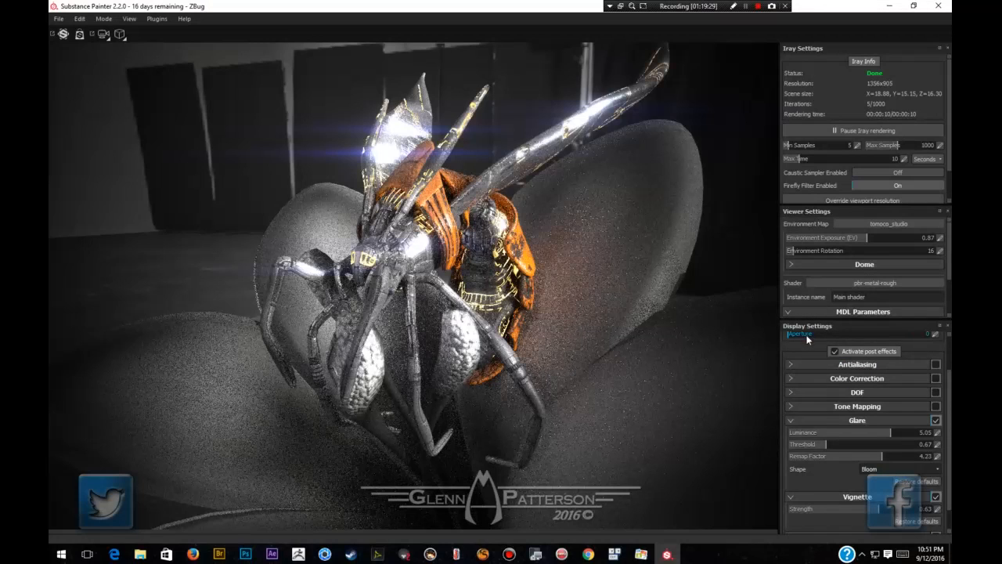
Focus the camera on the insect's head and set the aperture to about 0.04 for depth of field.
{"action": "scroll", "coordinate": [806, 340], "scroll_direction": "up", "scroll_amount": 2}
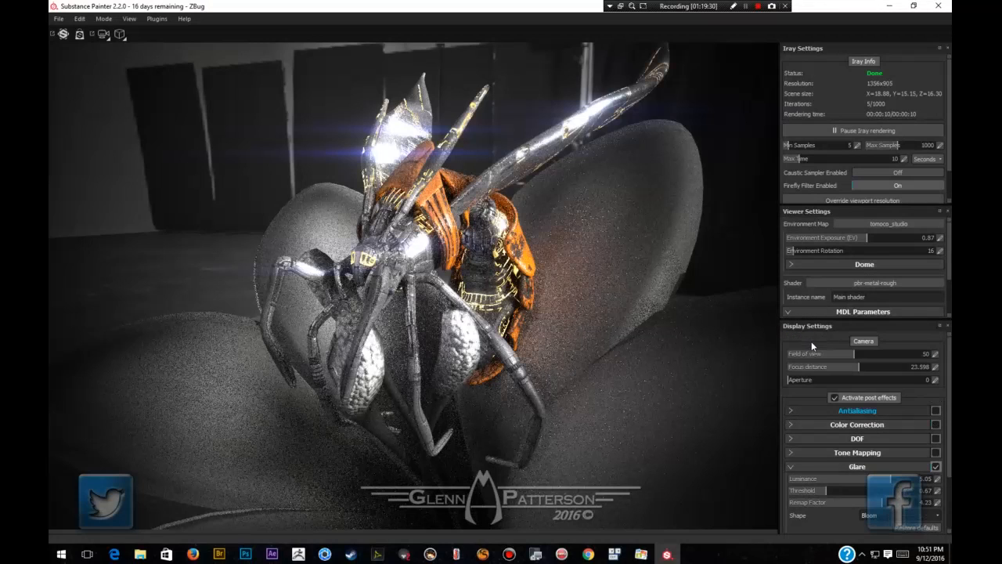
{"action": "left_click", "coordinate": [798, 379]}
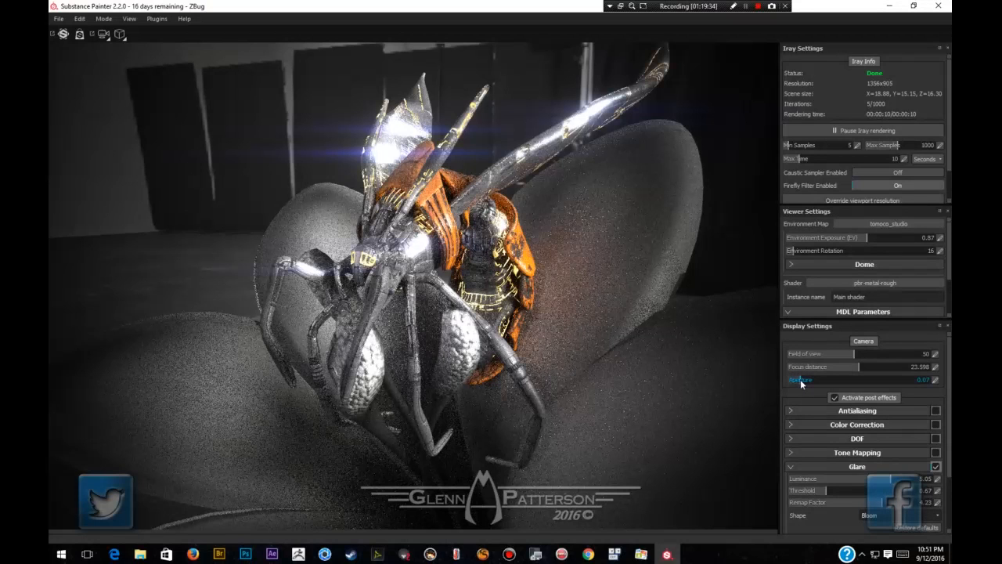
{"action": "left_click_drag", "start_coordinate": [801, 383], "coordinate": [803, 383]}
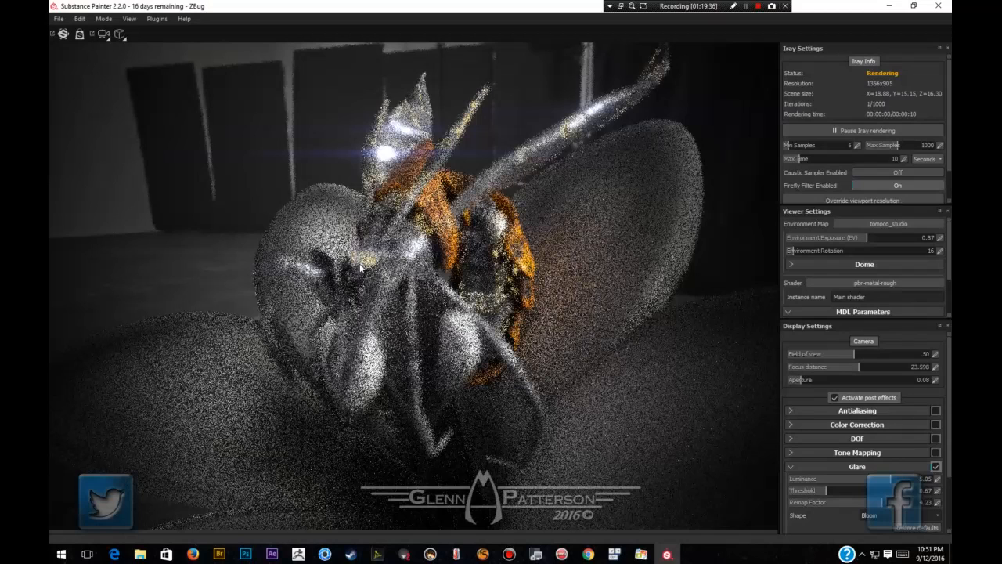
{"action": "key", "text": "ctrl"}
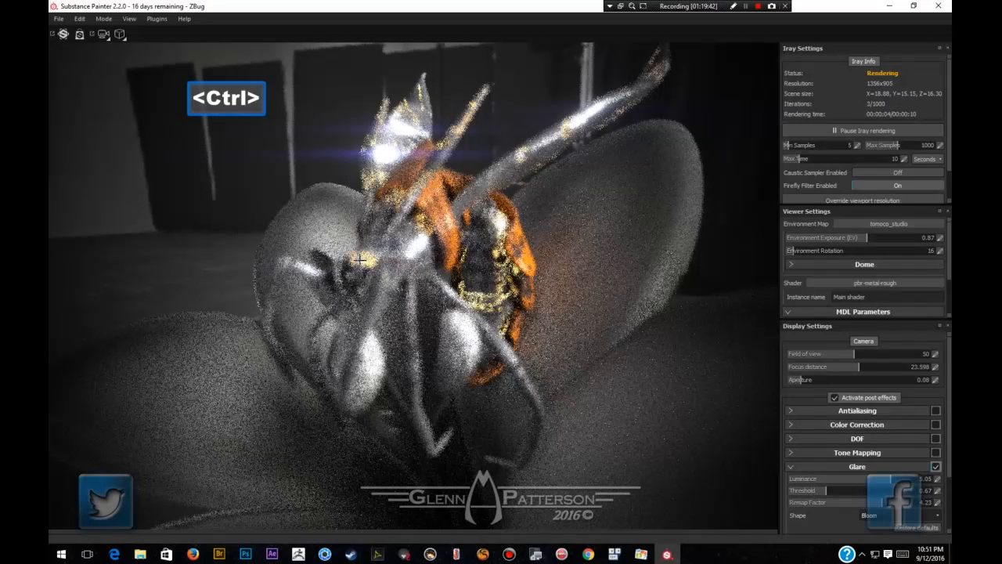
{"action": "left_click", "coordinate": [360, 261], "text": "ctrl"}
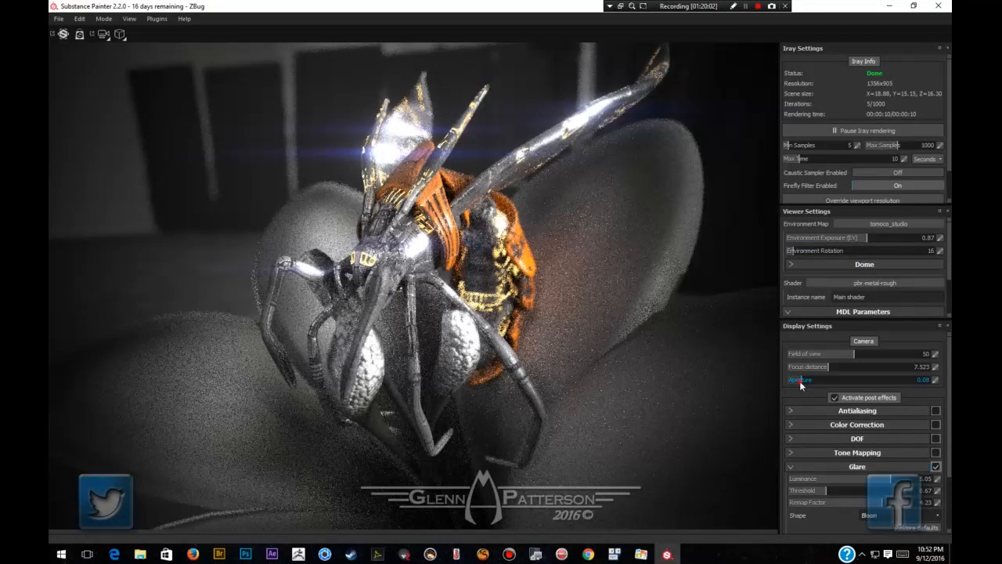
{"action": "left_click_drag", "start_coordinate": [799, 383], "coordinate": [798, 383]}
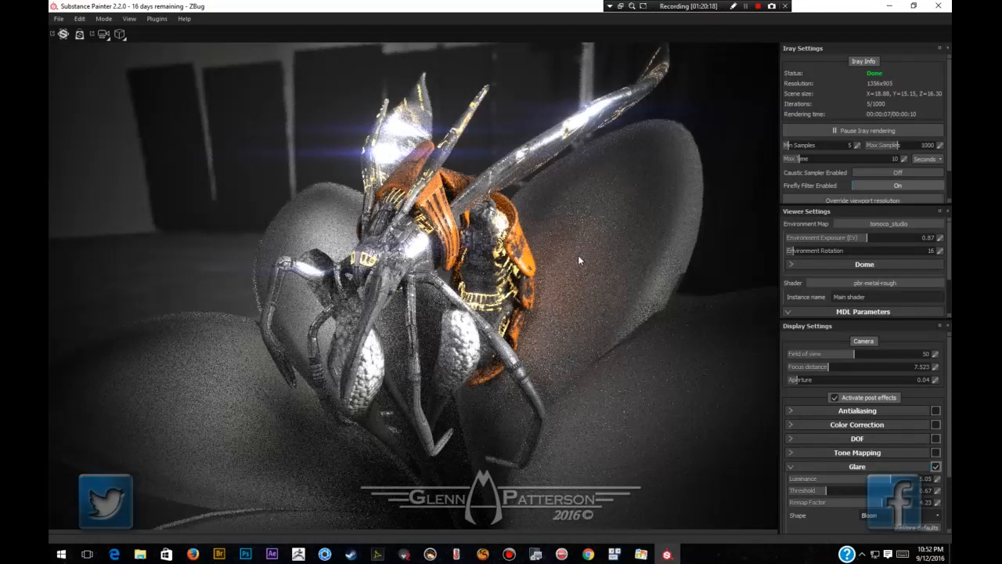
Switch to painting mode and back to Iray rendering.
{"action": "key", "text": "F9"}
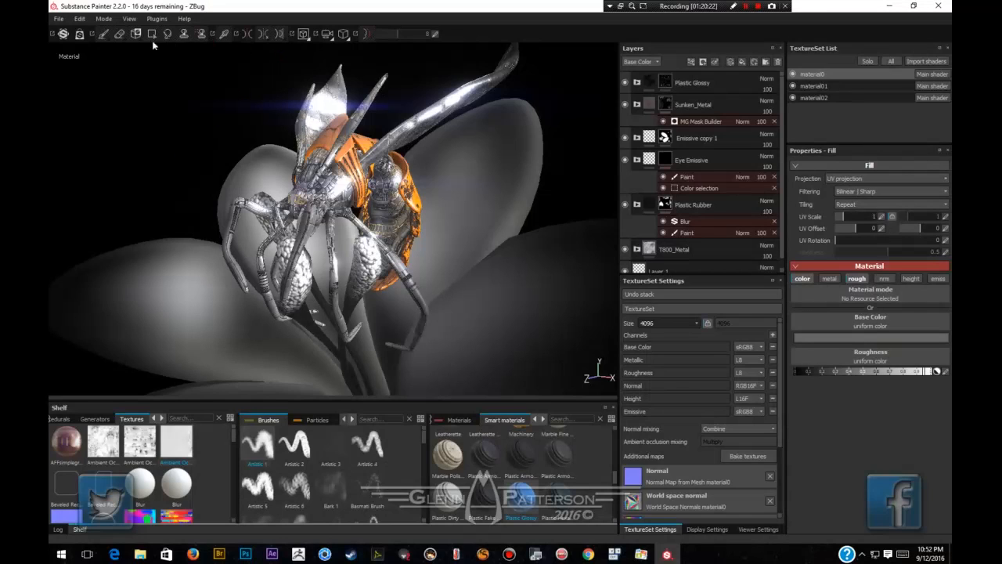
{"action": "left_click", "coordinate": [102, 19]}
{"action": "left_click", "coordinate": [110, 43]}
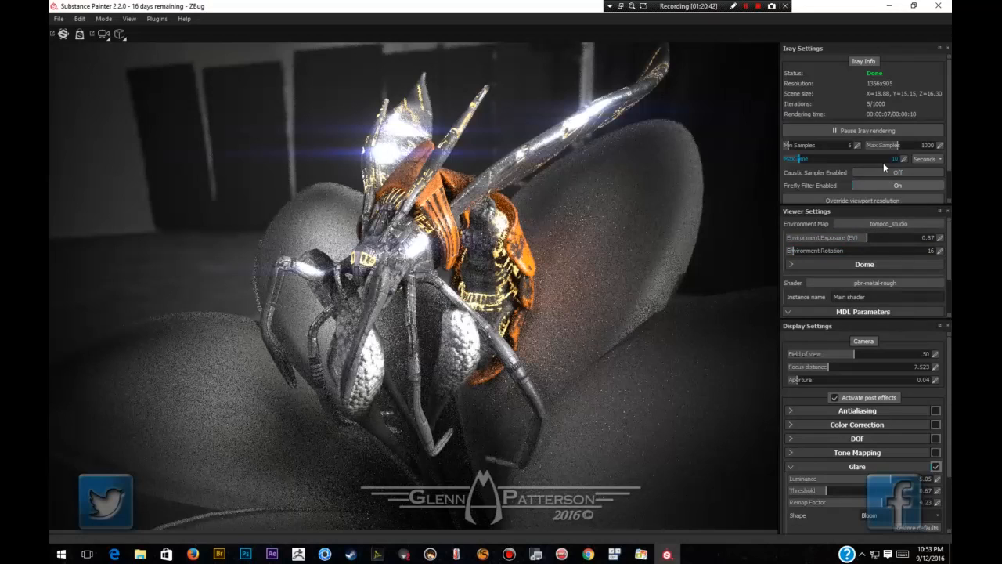
Raise the maximum Iray render time to 3600 seconds.
{"action": "scroll", "coordinate": [883, 162], "scroll_direction": "down", "scroll_amount": 2}
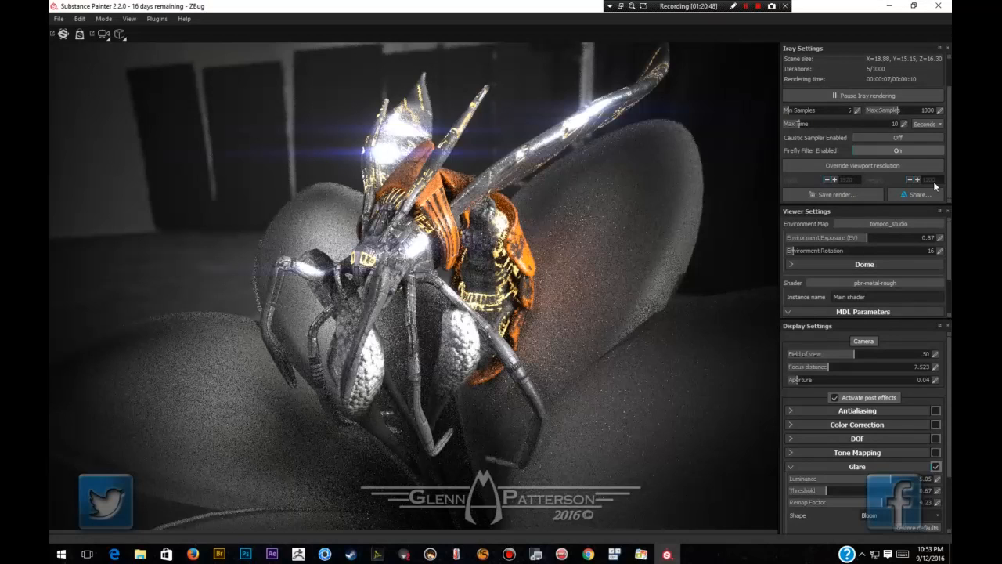
{"action": "scroll", "coordinate": [850, 155], "scroll_direction": "up", "scroll_amount": 2}
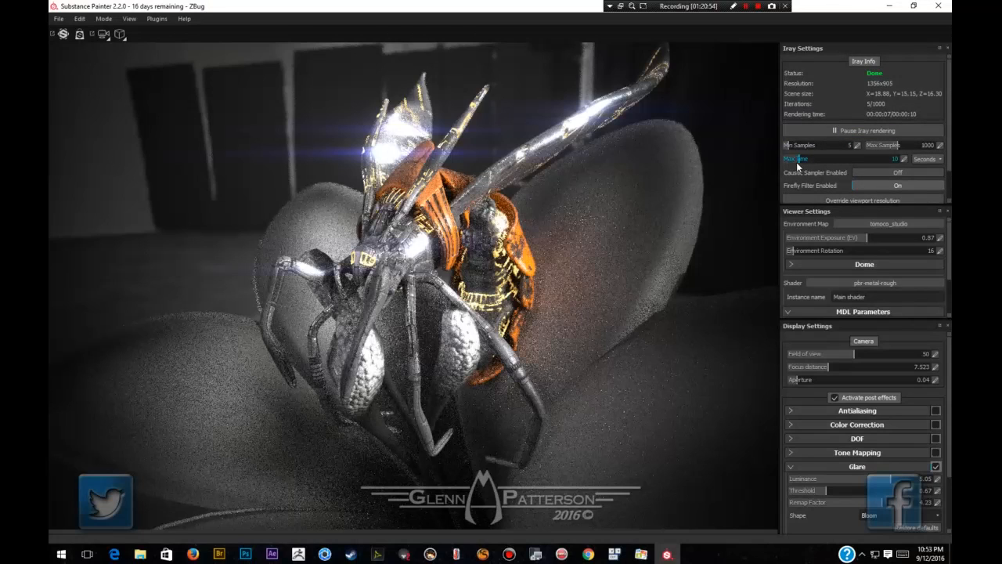
{"action": "left_click_drag", "start_coordinate": [796, 162], "coordinate": [905, 158]}
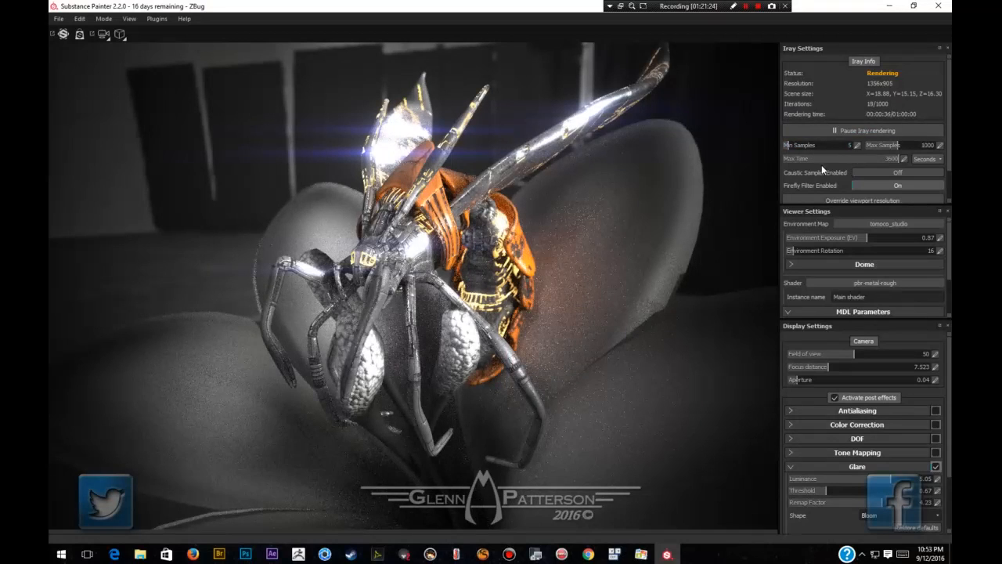
{"action": "scroll", "coordinate": [821, 169], "scroll_direction": "down", "scroll_amount": 1}
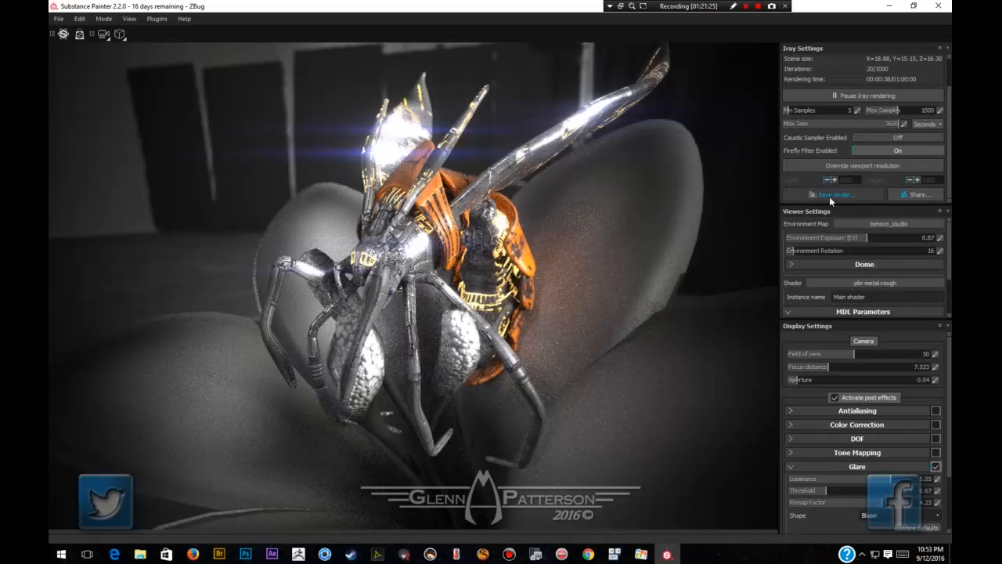
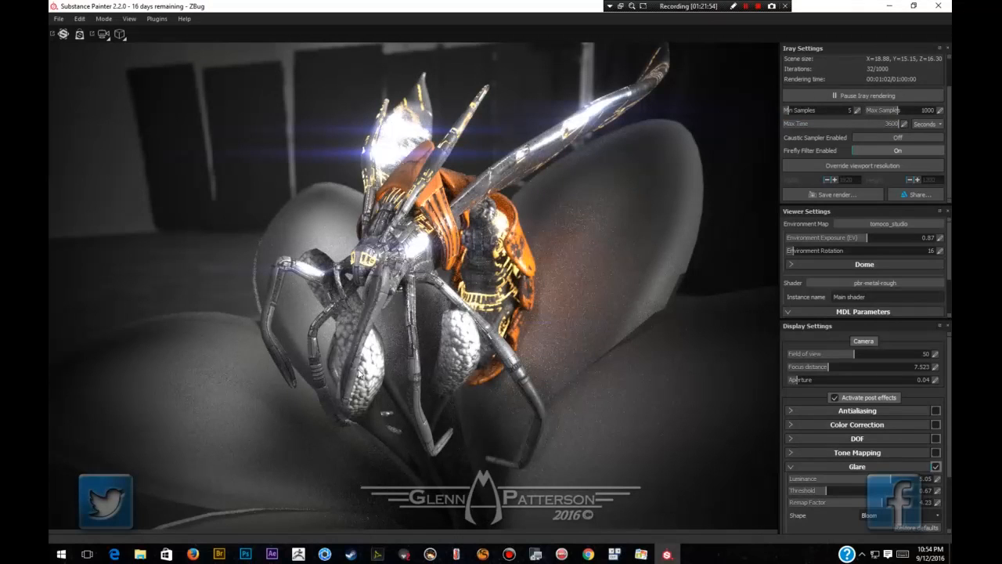
Return to painting mode and open the texture export settings.
{"action": "left_click", "coordinate": [102, 19]}
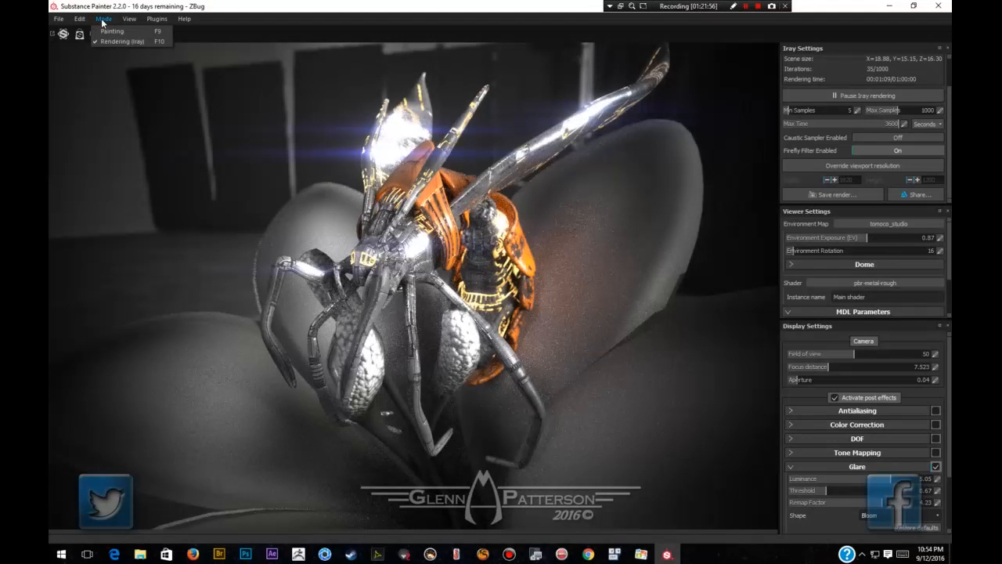
{"action": "left_click", "coordinate": [111, 30]}
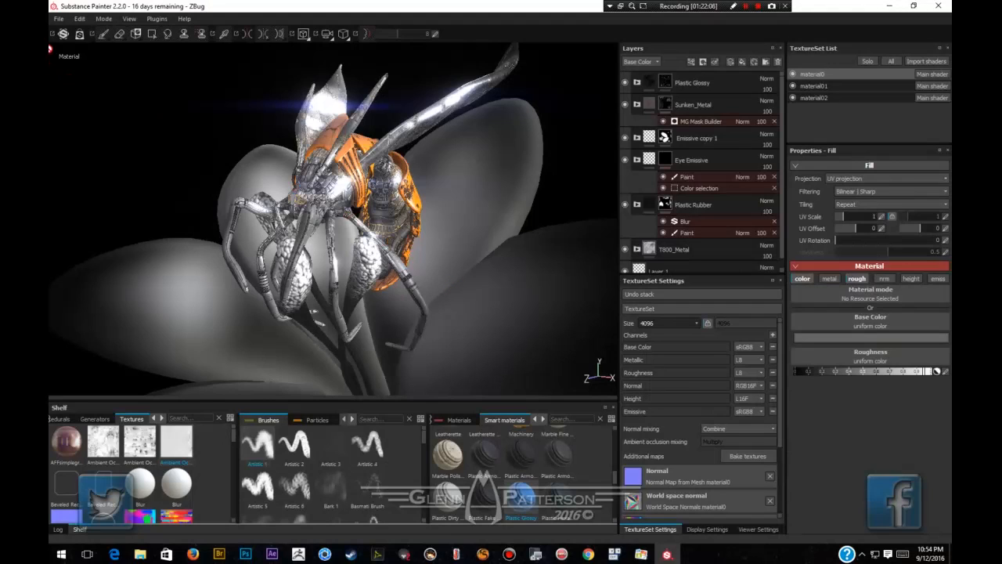
{"action": "left_click", "coordinate": [59, 19]}
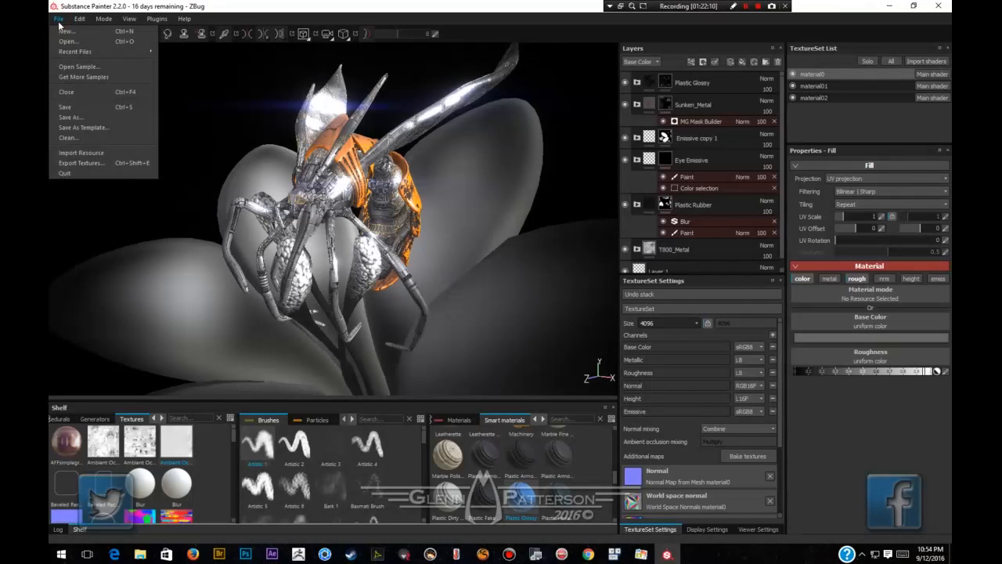
{"action": "left_click", "coordinate": [89, 163]}
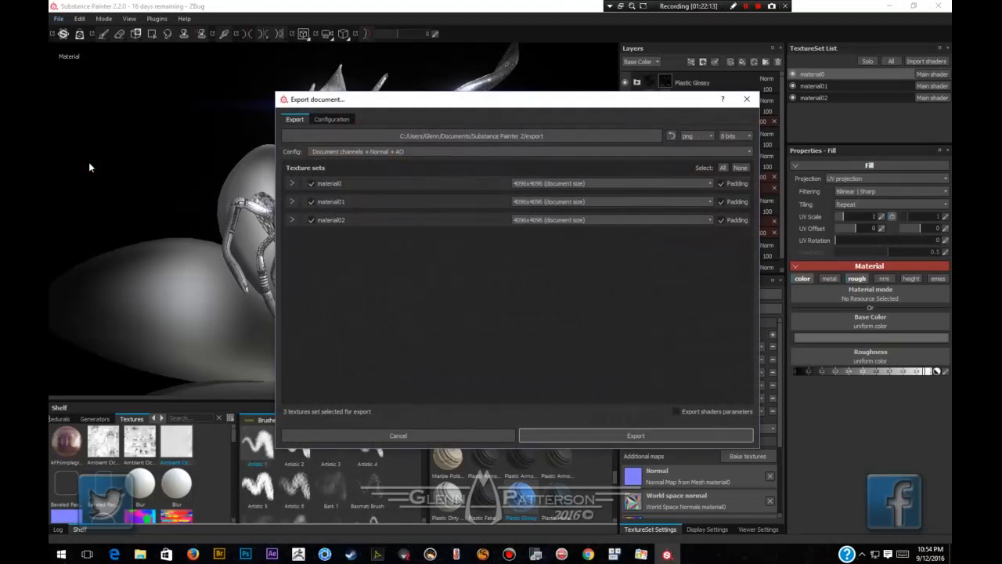
Create a folder named ZBug03 inside the export folder and choose it as the texture export destination.
{"action": "left_click", "coordinate": [567, 139]}
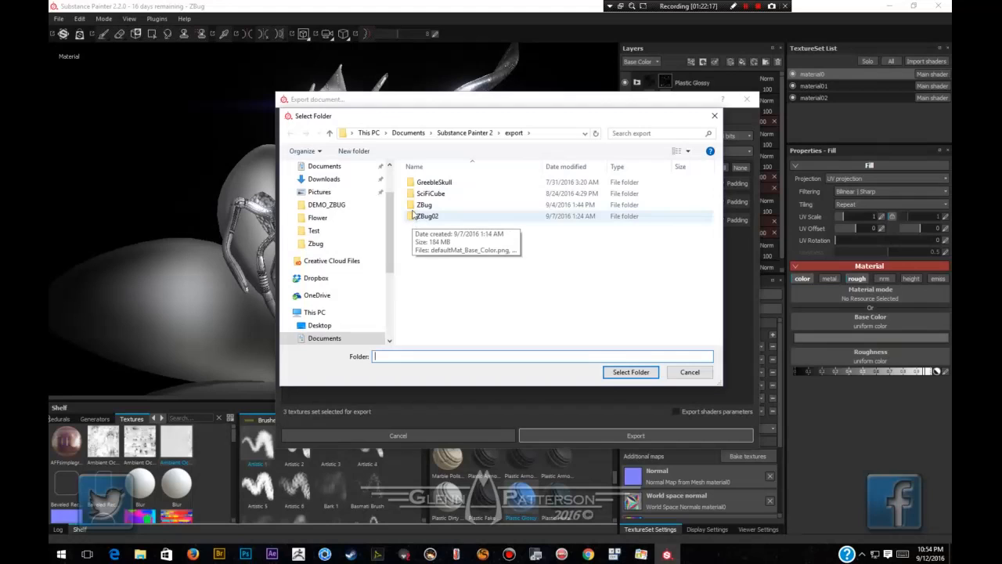
{"action": "left_click", "coordinate": [352, 152]}
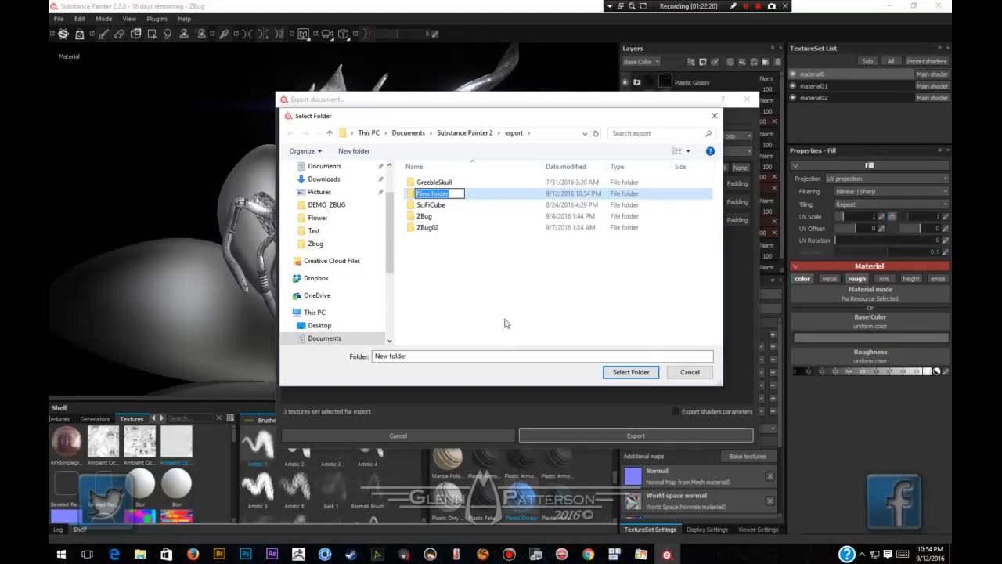
{"action": "type", "text": "Zbu"}
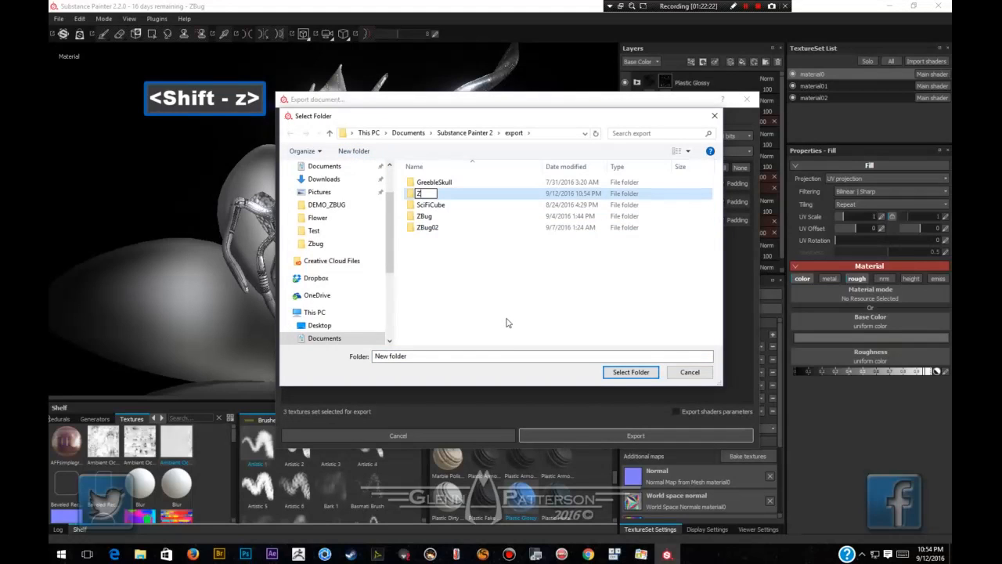
{"action": "key", "text": "BackSpace"}
{"action": "key", "text": "BackSpace"}
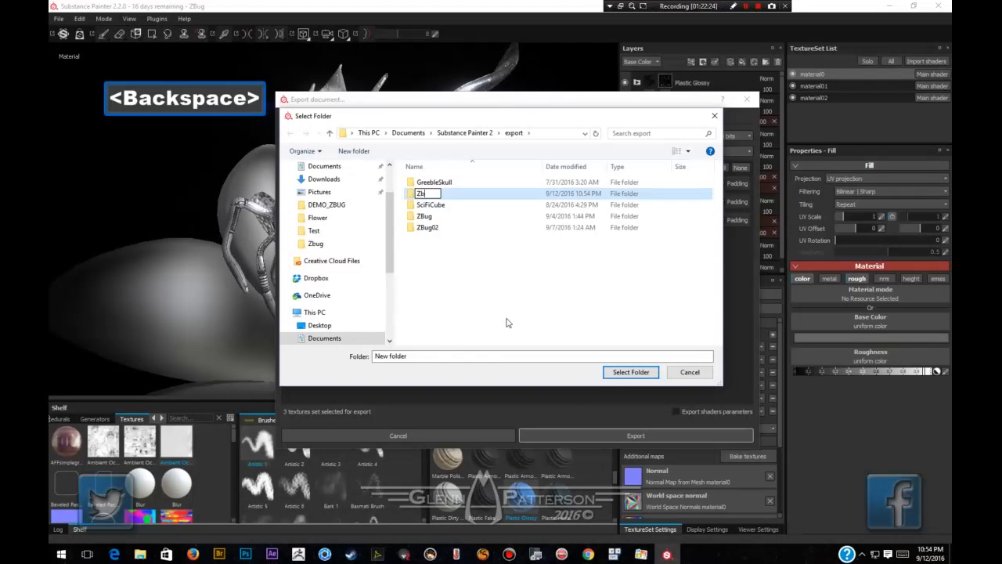
{"action": "type", "text": "Bu"}
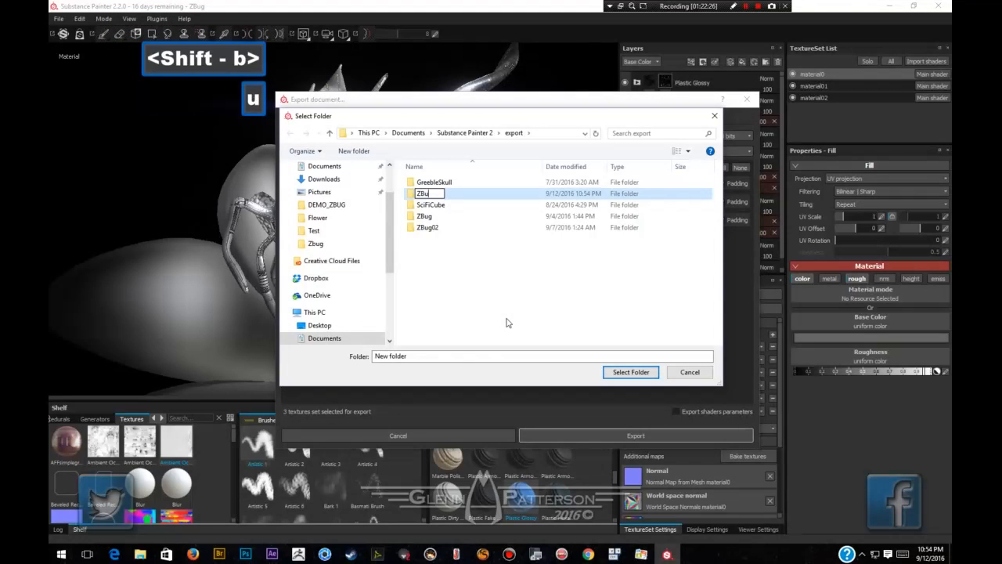
{"action": "type", "text": "g03"}
{"action": "key", "text": "Return"}
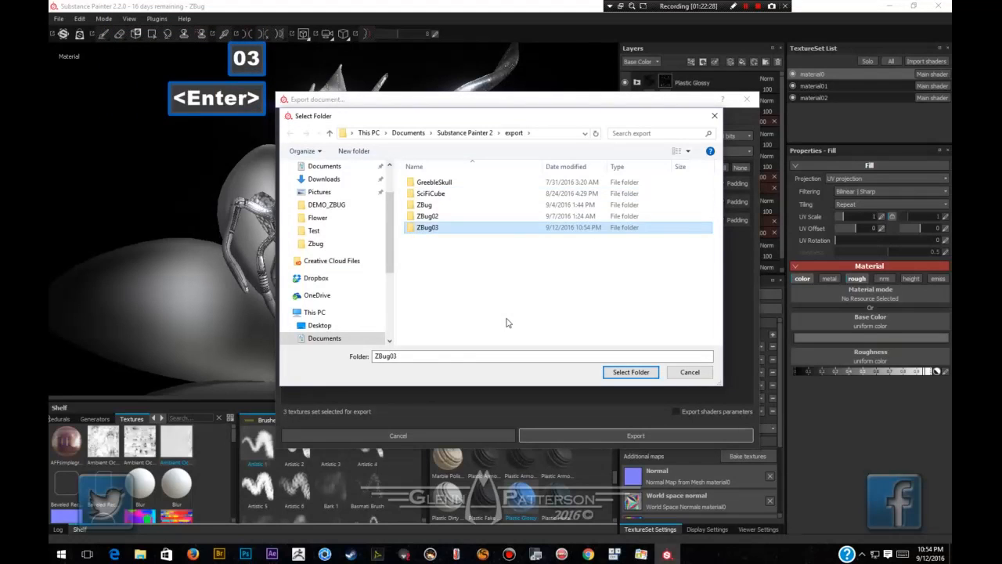
{"action": "key", "text": "Return"}
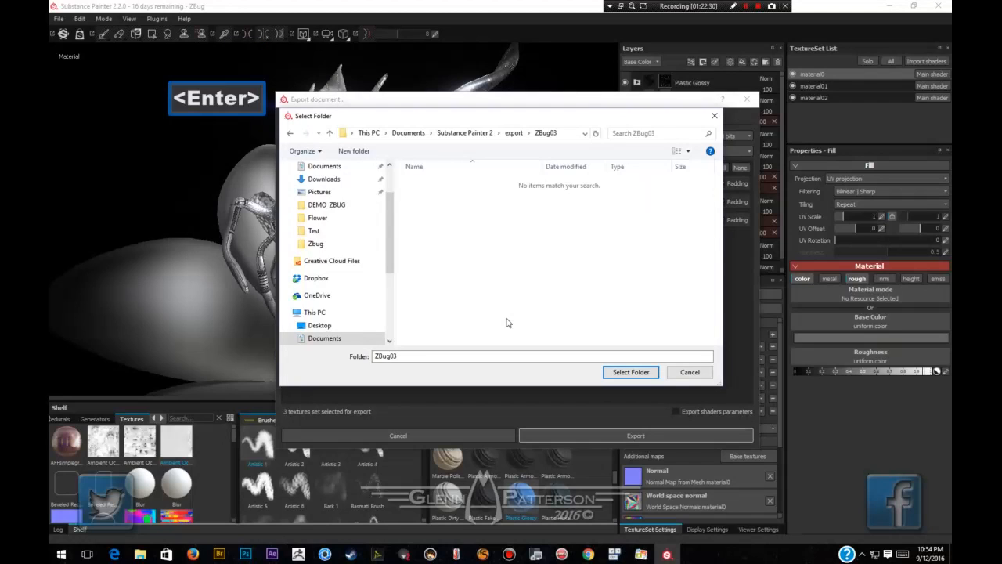
{"action": "left_click", "coordinate": [626, 374]}
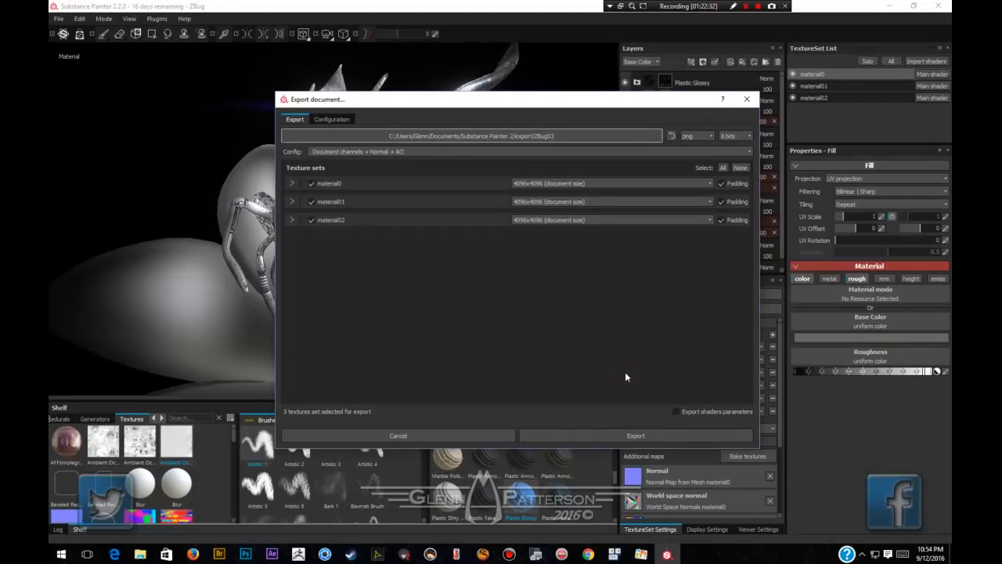
Export all three 4096 texture sets as JPEG with the Sketchfab configuration.
{"action": "left_click", "coordinate": [364, 153]}
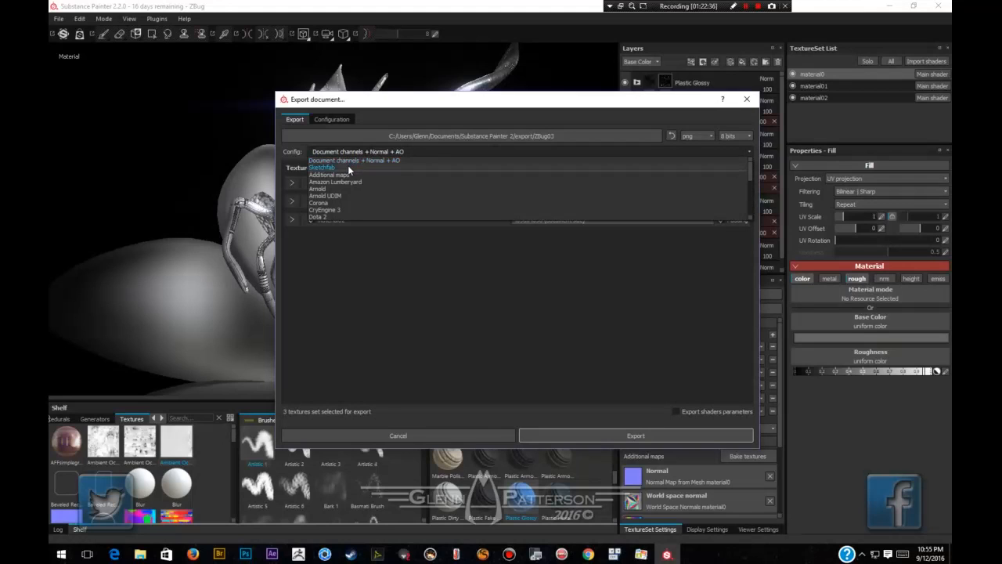
{"action": "left_click", "coordinate": [349, 169]}
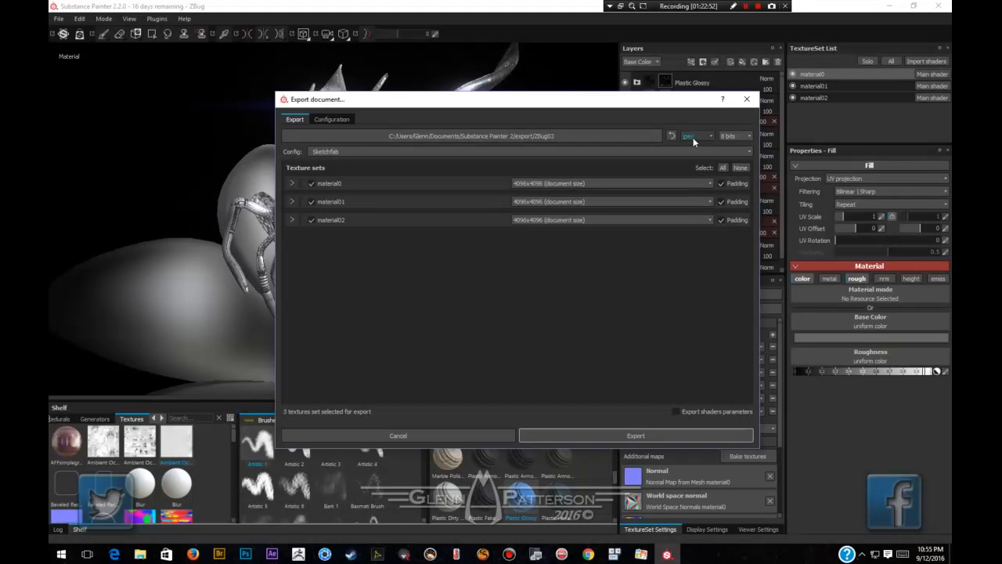
{"action": "left_click", "coordinate": [551, 441]}
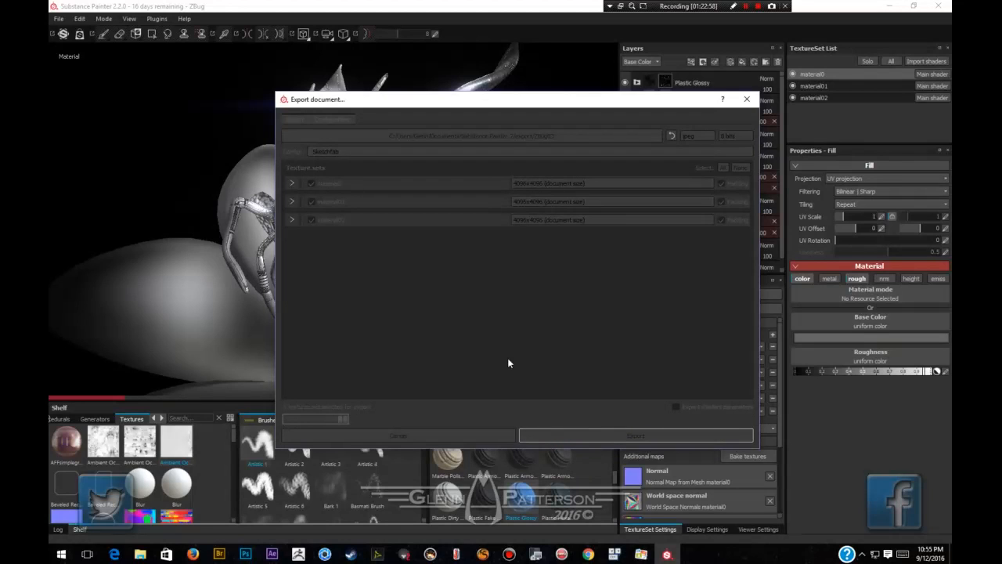
{"action": "key", "text": "F9"}
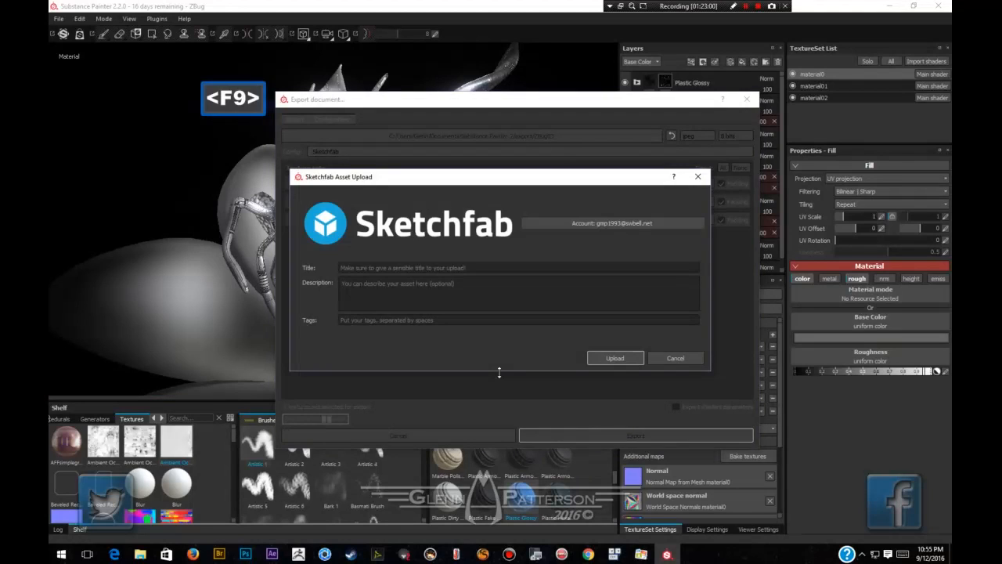
Title the Sketchfab upload "ZBug and Flower".
{"action": "left_click", "coordinate": [392, 267]}
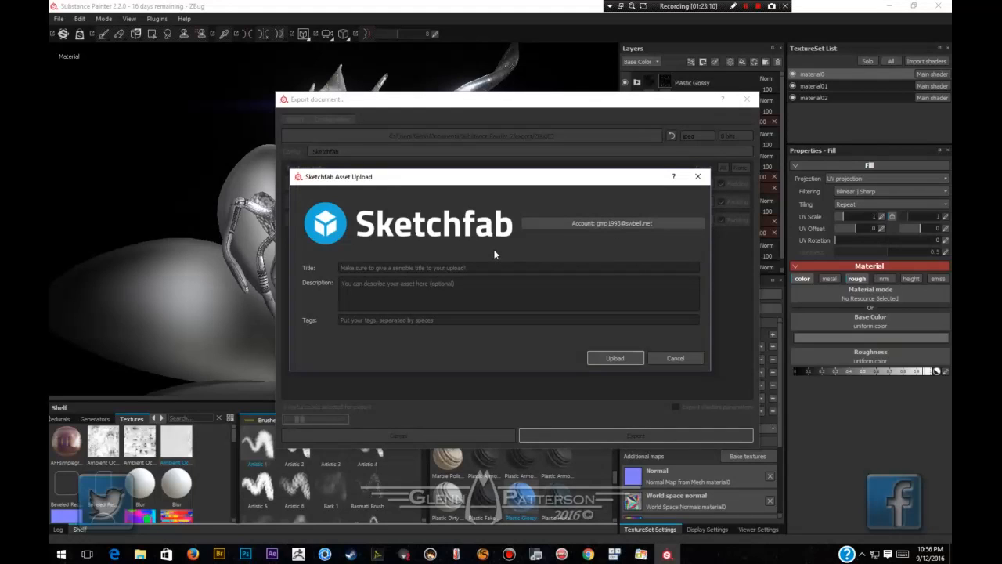
{"action": "type", "text": "Z"}
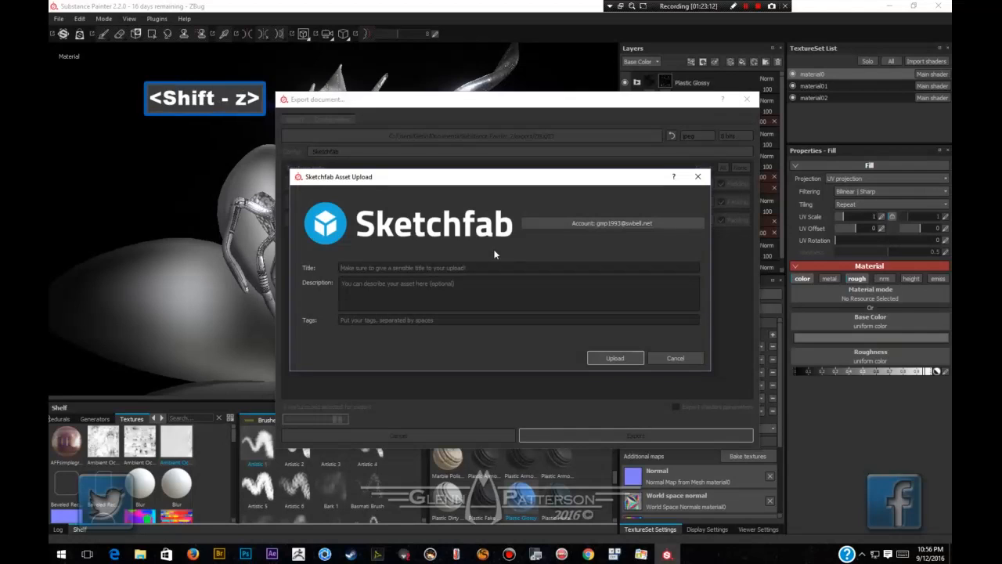
{"action": "type", "text": "b"}
{"action": "key", "text": "BackSpace"}
{"action": "type", "text": "B"}
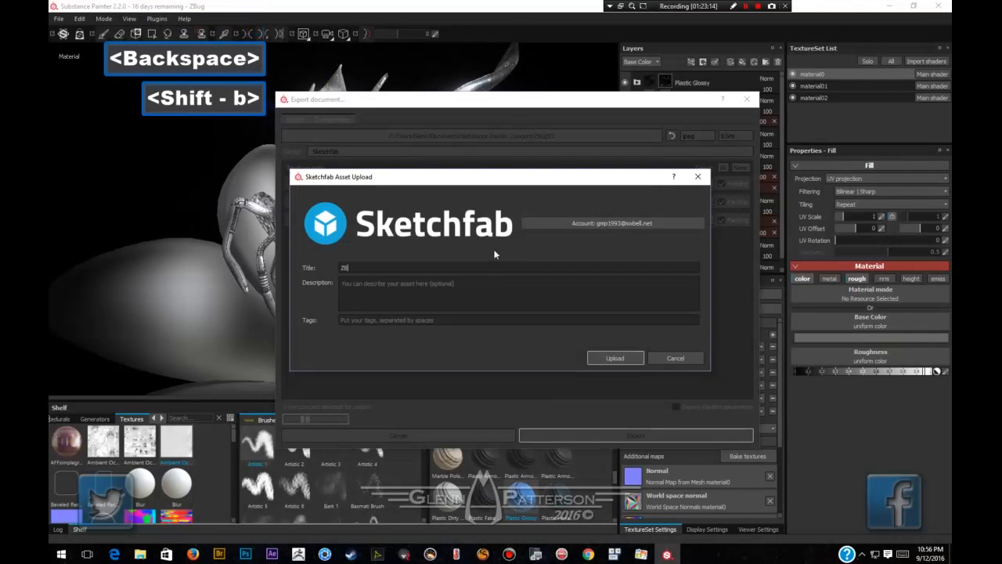
{"action": "type", "text": "ug abnd"}
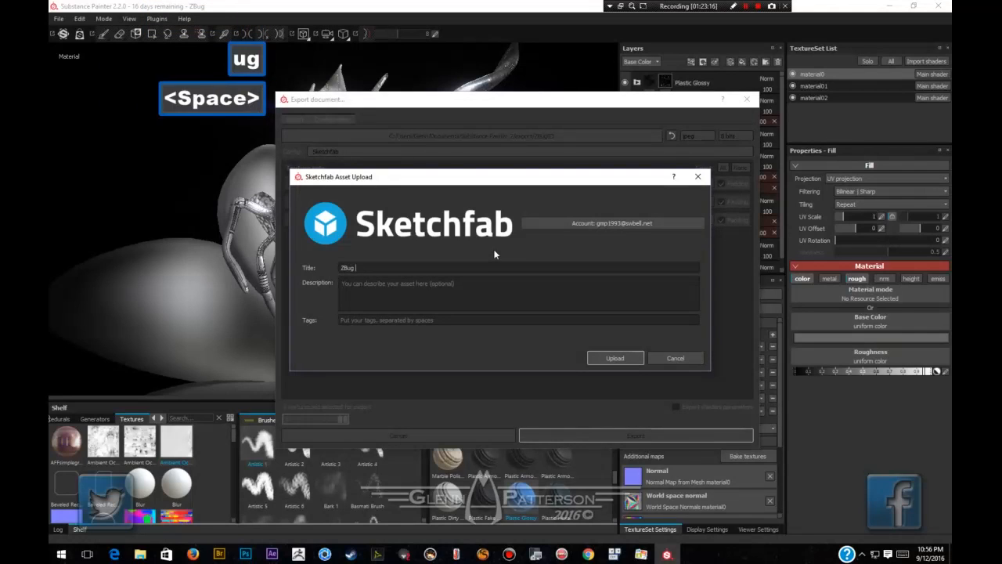
{"action": "key", "text": "BackSpace"}
{"action": "key", "text": "BackSpace"}
{"action": "key", "text": "BackSpace"}
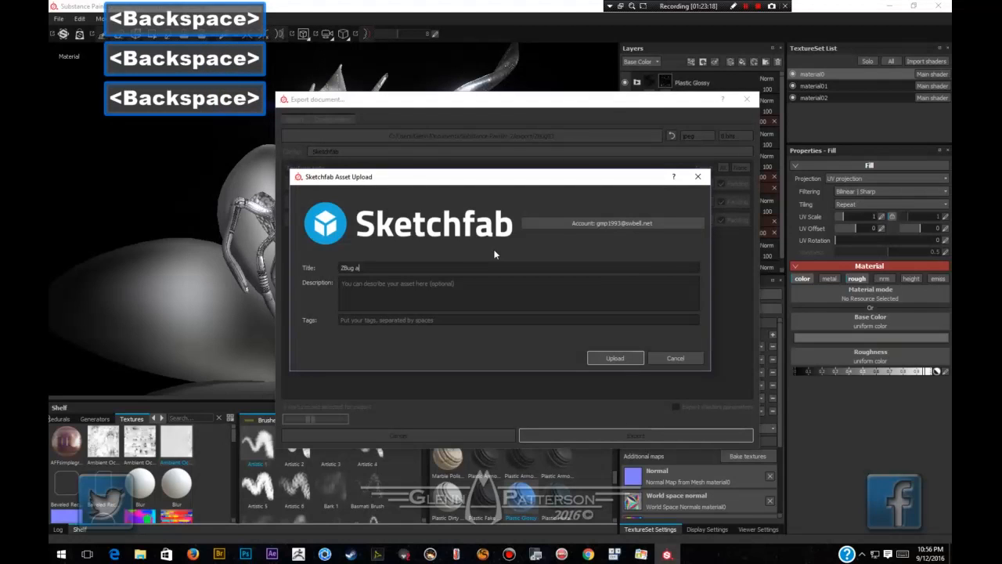
{"action": "type", "text": "nd "}
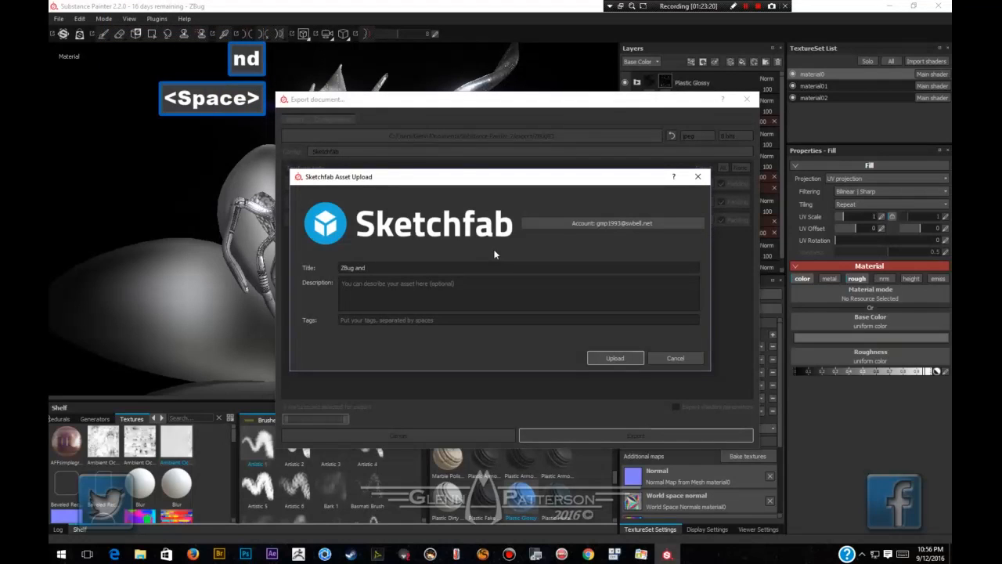
{"action": "type", "text": "Flower"}
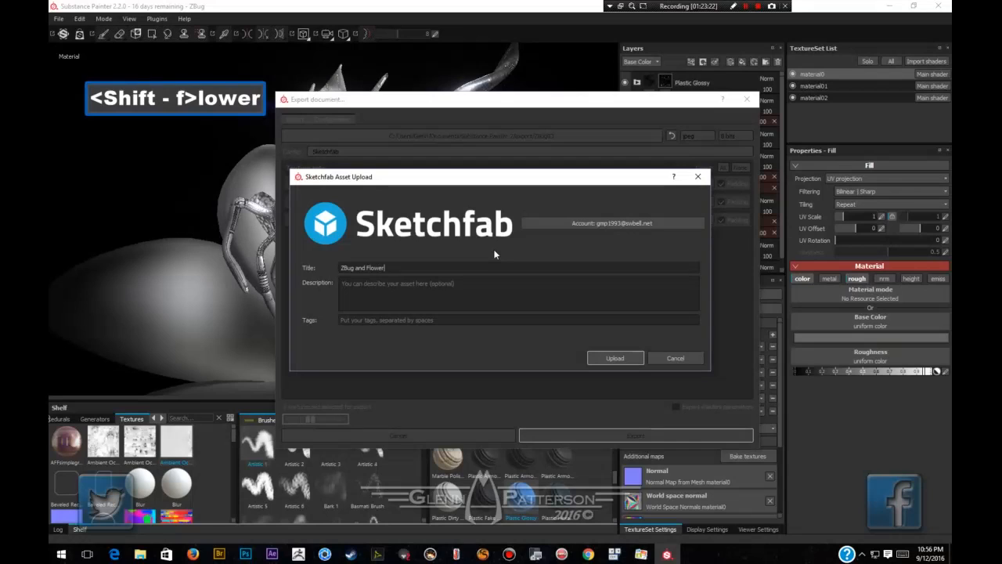
Tag the asset with "greeble, zbrush, bug, macro, sci, fi, robot," and upload it to Sketchfab.
{"action": "left_click", "coordinate": [437, 322]}
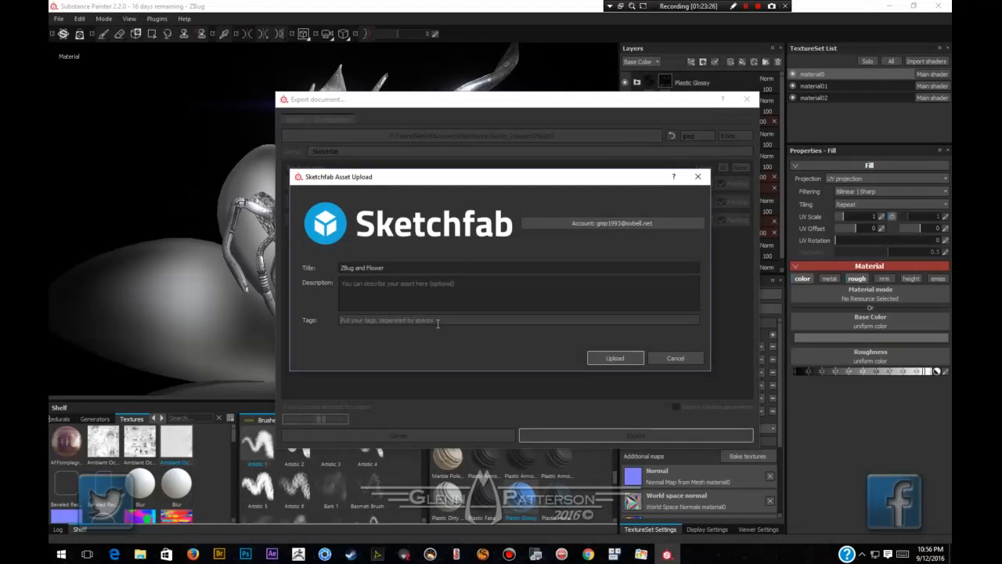
{"action": "type", "text": "greeble"}
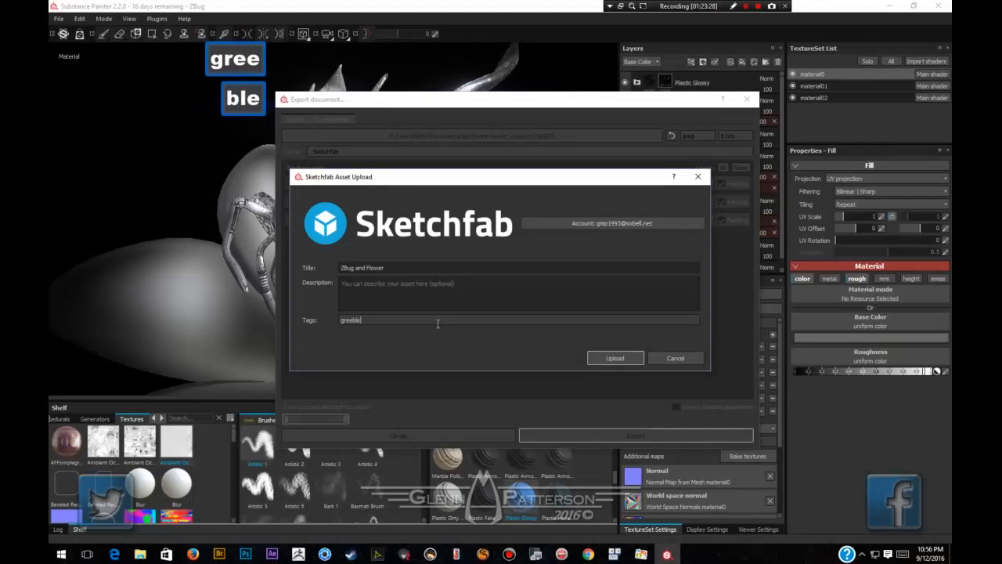
{"action": "type", "text": ","}
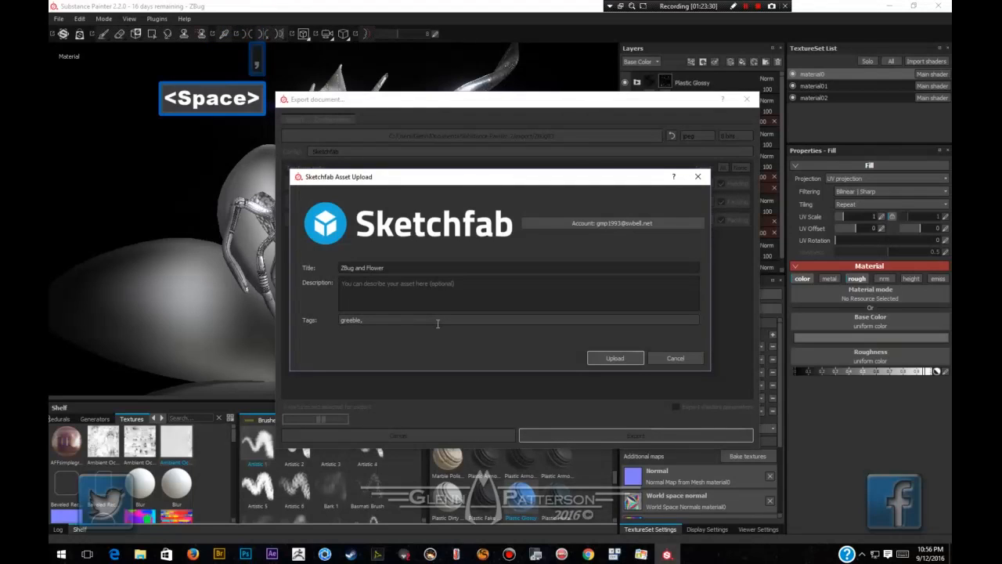
{"action": "type", "text": "zbrush, bug"}
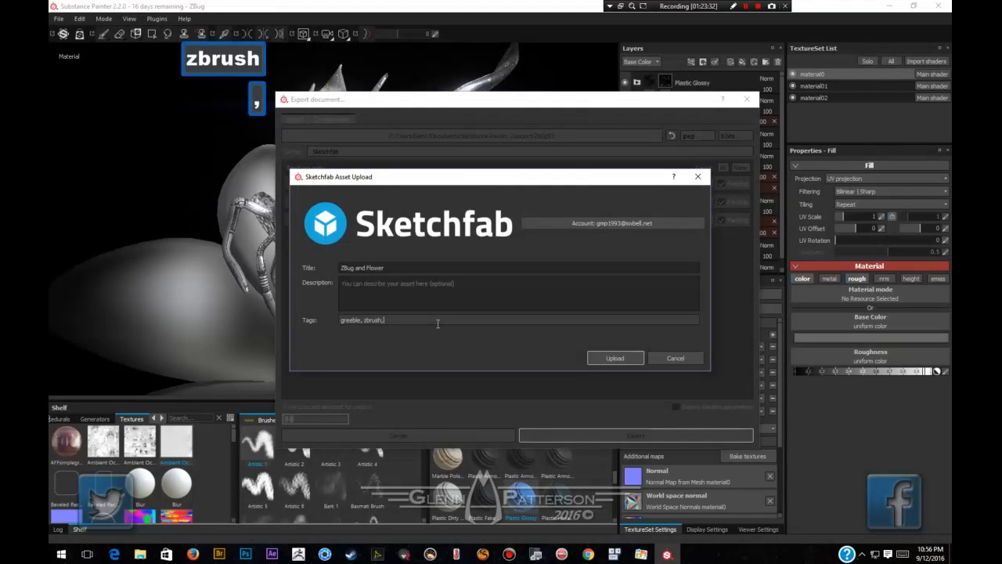
{"action": "type", "text": ", "}
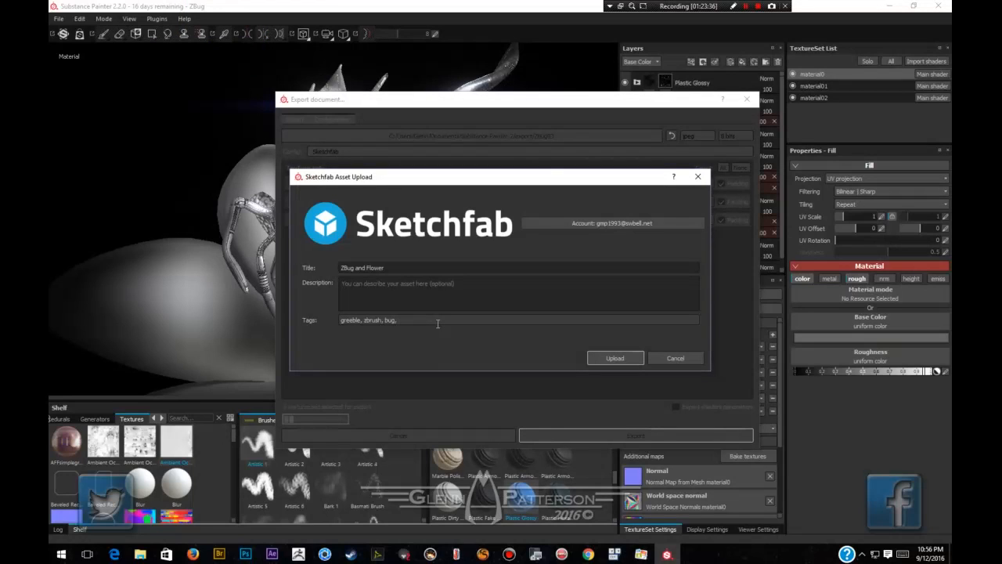
{"action": "type", "text": "macro,"}
{"action": "type", "text": "sci, "}
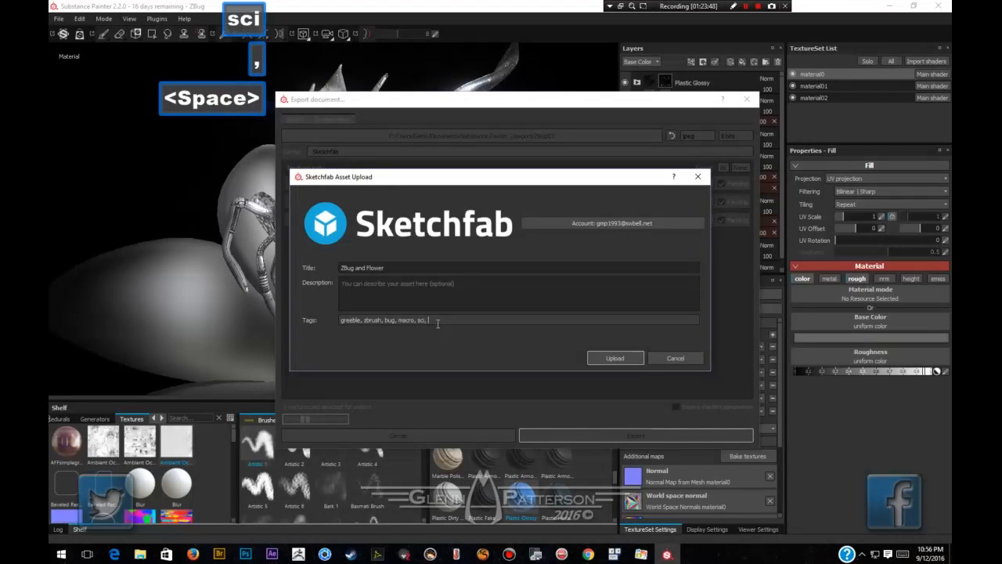
{"action": "type", "text": "fi, "}
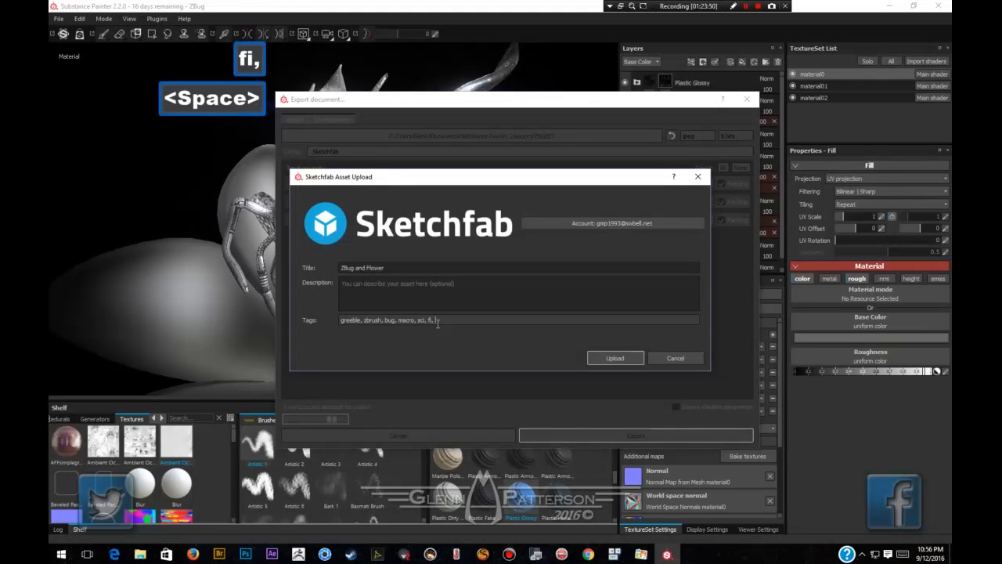
{"action": "type", "text": "ro"}
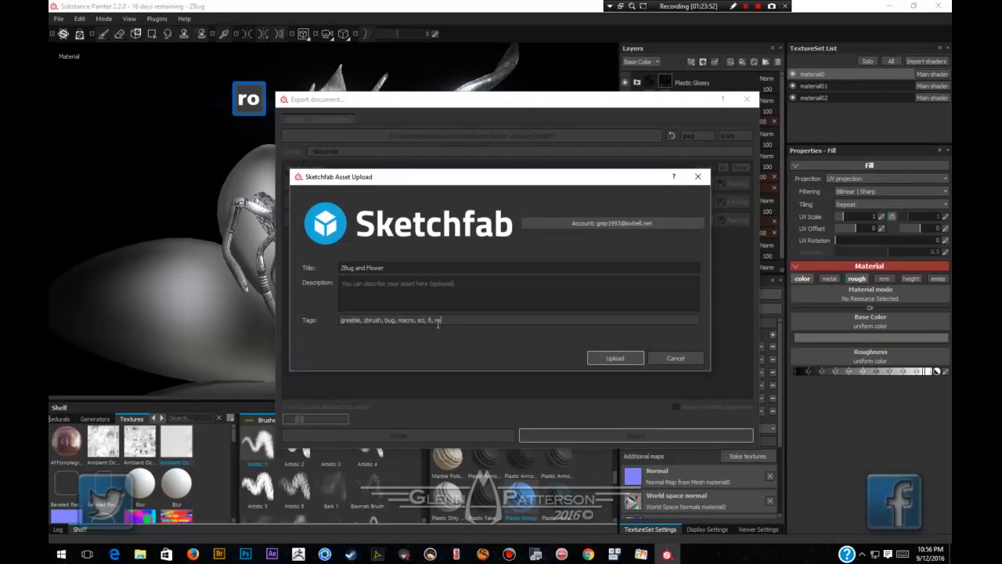
{"action": "type", "text": "bot,"}
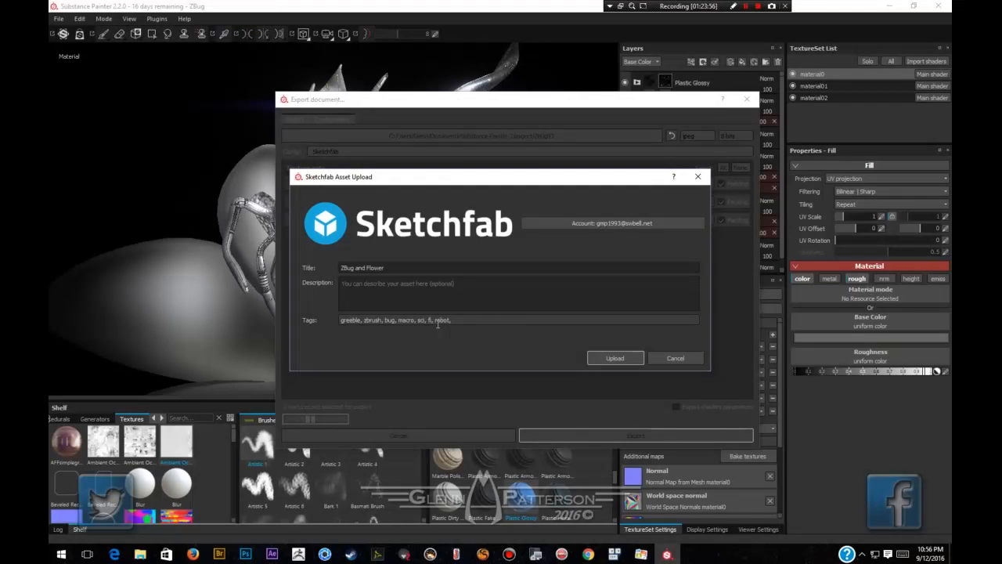
{"action": "left_click", "coordinate": [426, 300]}
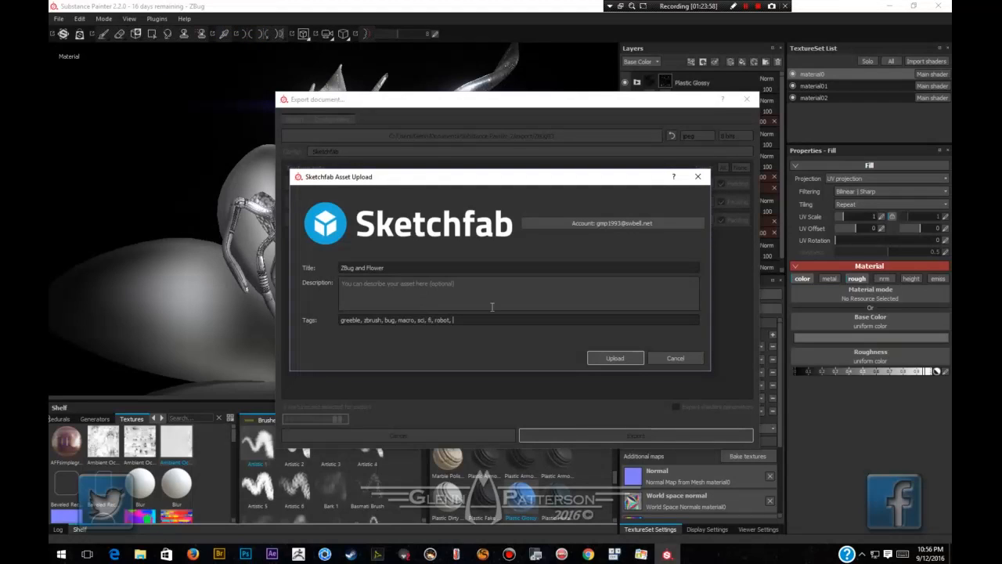
{"action": "left_click", "coordinate": [598, 358]}
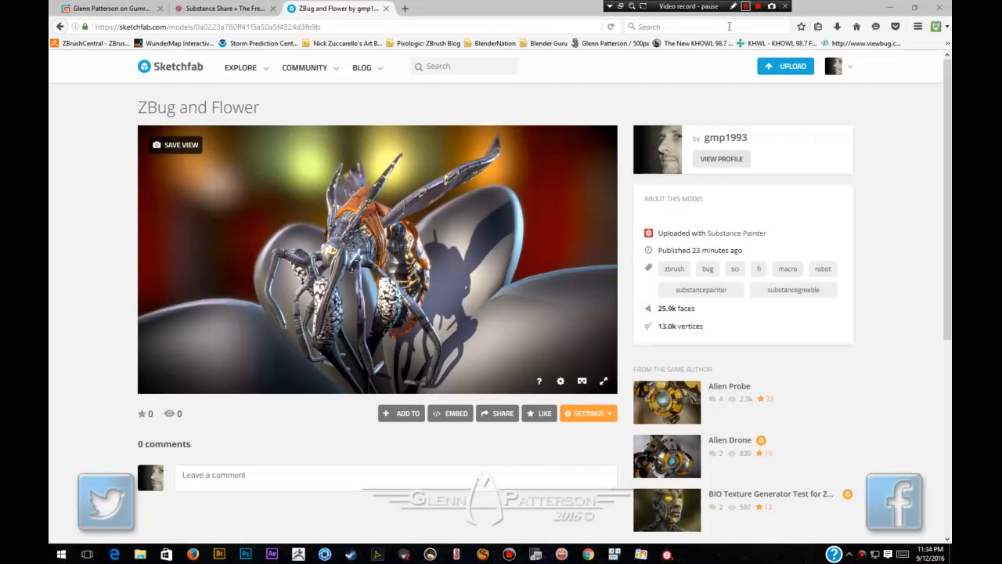
On the Sketchfab website, open the 3D settings of the published ZBug and Flower model.
{"action": "left_click", "coordinate": [476, 292]}
{"action": "mouse_move", "coordinate": [461, 313]}
{"action": "left_mouse_down"}
{"action": "mouse_move", "coordinate": [473, 280]}
{"action": "mouse_move", "coordinate": [473, 294]}
{"action": "mouse_move", "coordinate": [495, 286]}
{"action": "mouse_move", "coordinate": [460, 329]}
{"action": "mouse_move", "coordinate": [477, 315]}
{"action": "mouse_move", "coordinate": [462, 332]}
{"action": "mouse_move", "coordinate": [480, 321]}
{"action": "mouse_move", "coordinate": [491, 349]}
{"action": "mouse_move", "coordinate": [508, 305]}
{"action": "mouse_move", "coordinate": [477, 346]}
{"action": "left_mouse_up"}
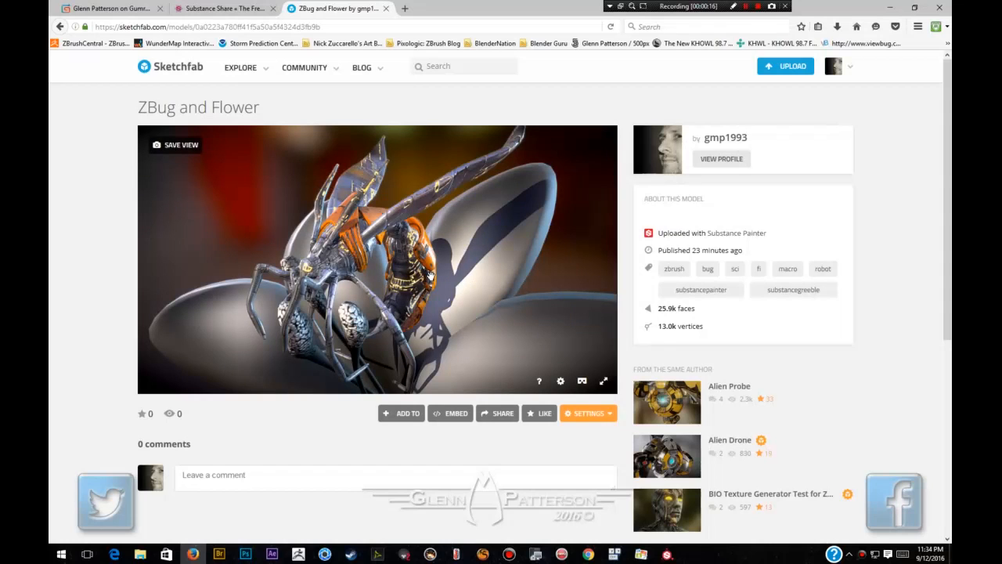
{"action": "left_click", "coordinate": [614, 415]}
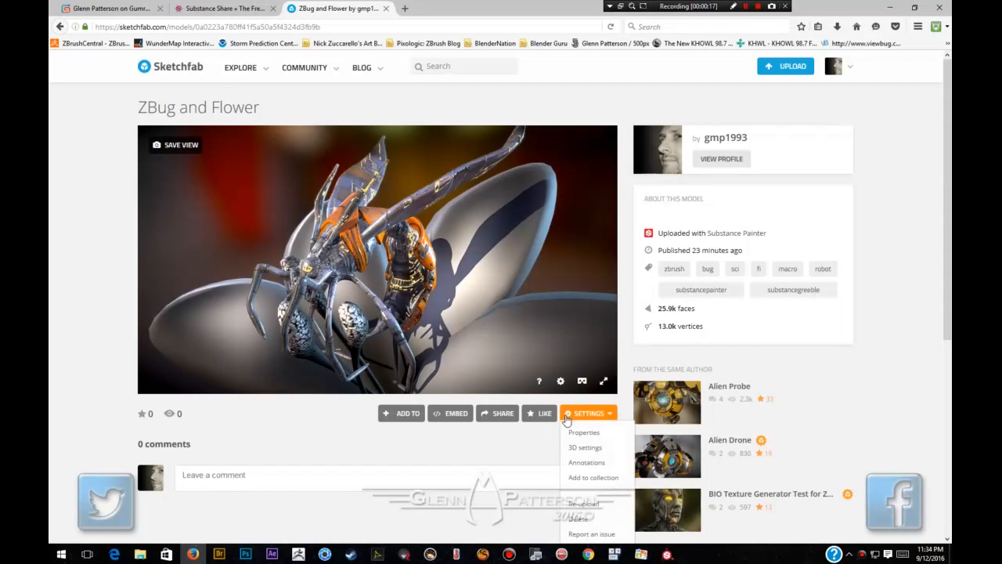
{"action": "left_click", "coordinate": [584, 449]}
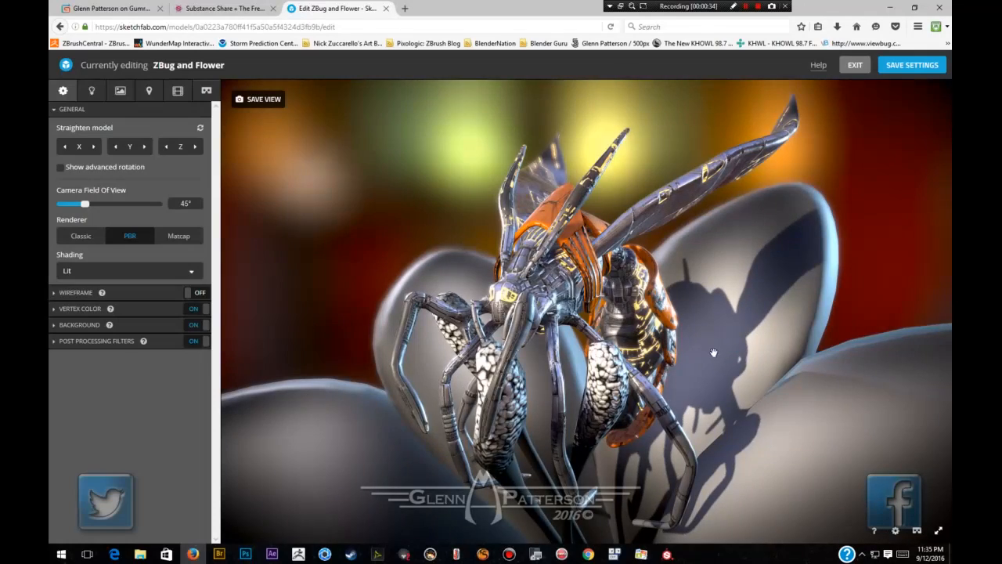
{"action": "mouse_move", "coordinate": [713, 353]}
{"action": "left_mouse_down"}
{"action": "mouse_move", "coordinate": [656, 358]}
{"action": "mouse_move", "coordinate": [714, 365]}
{"action": "left_mouse_up"}
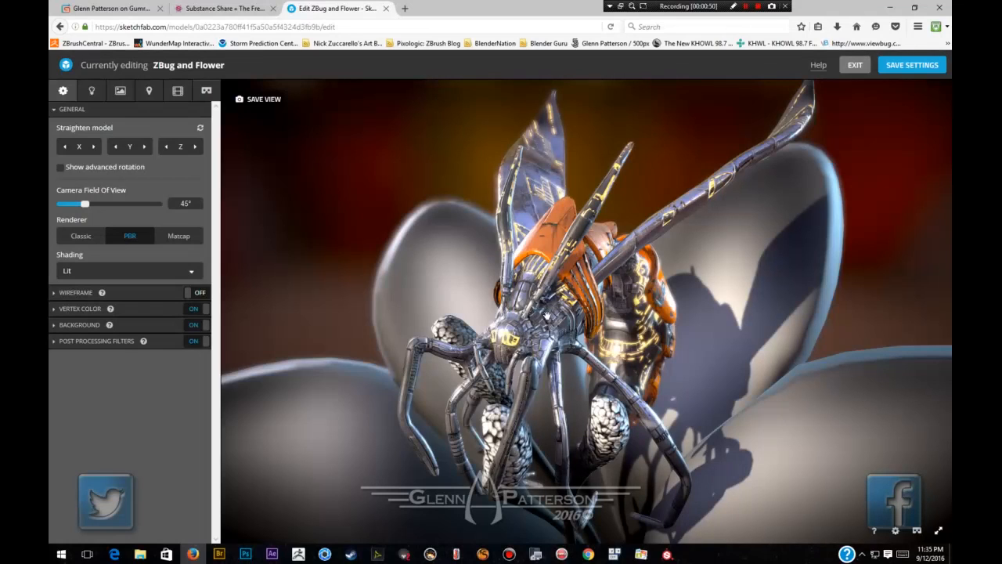
Bring up the PBR material settings of material0.
{"action": "left_click", "coordinate": [120, 92]}
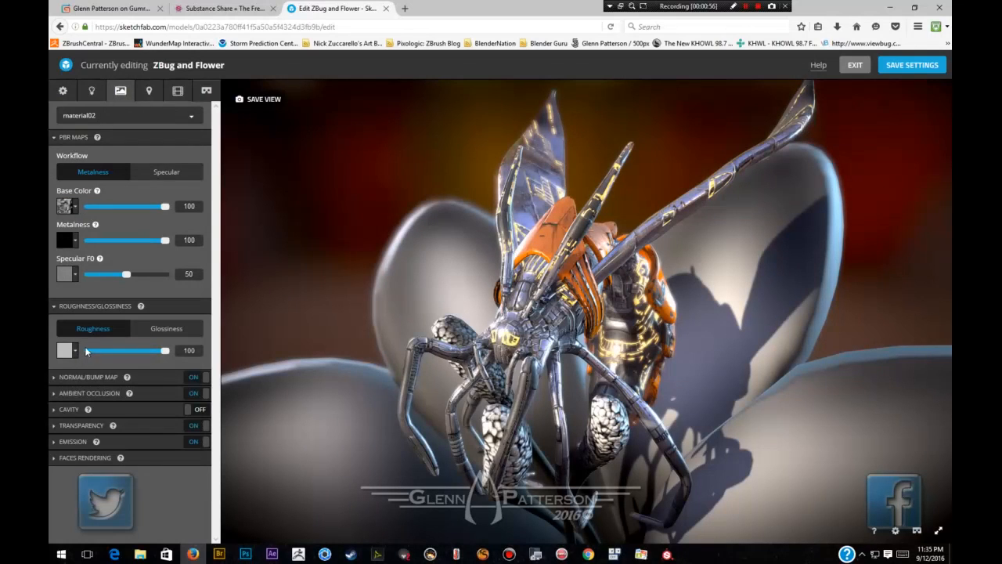
{"action": "left_click", "coordinate": [120, 117]}
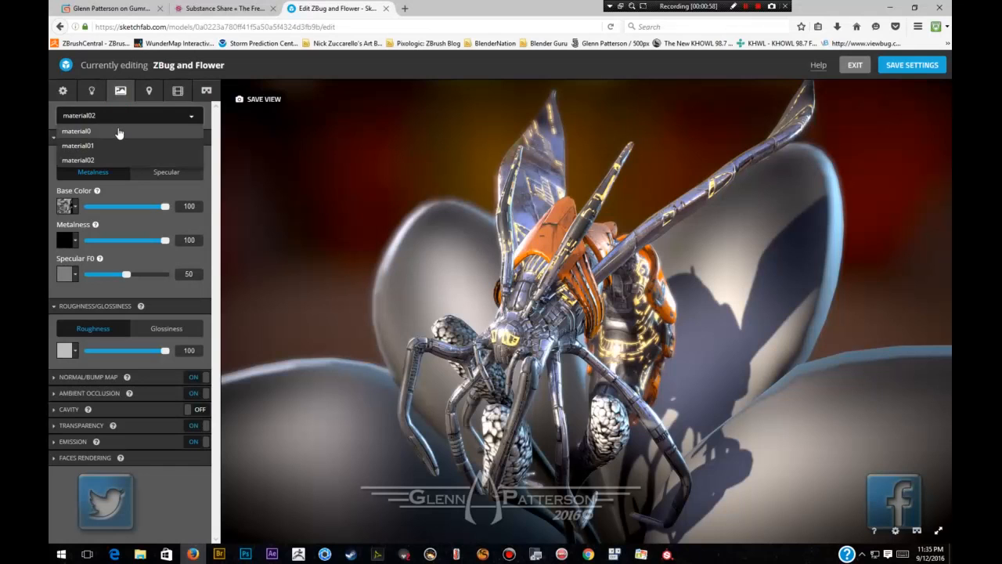
{"action": "left_click", "coordinate": [118, 133]}
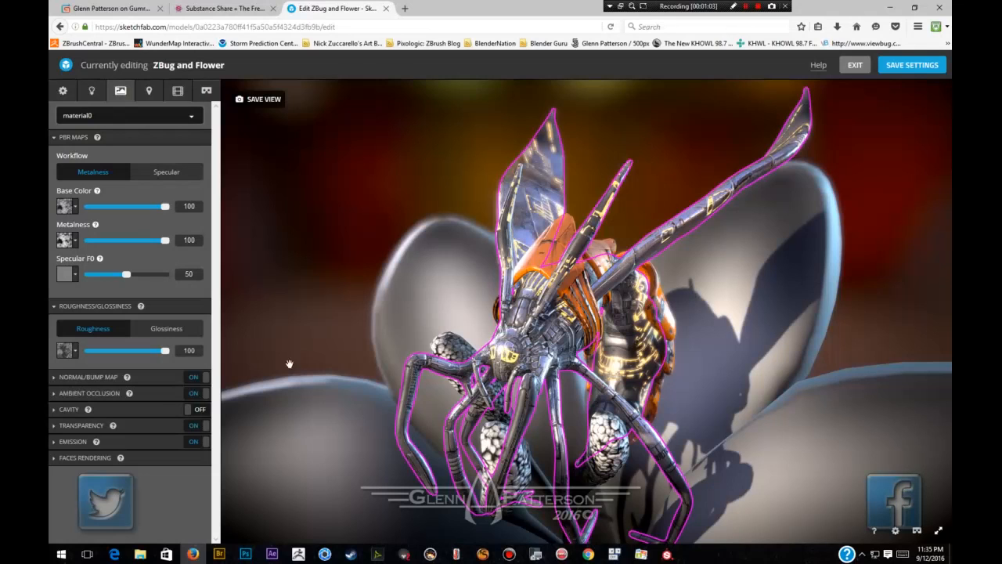
Examine material0's normal map settings and the list of textures available for that channel.
{"action": "left_click", "coordinate": [88, 379]}
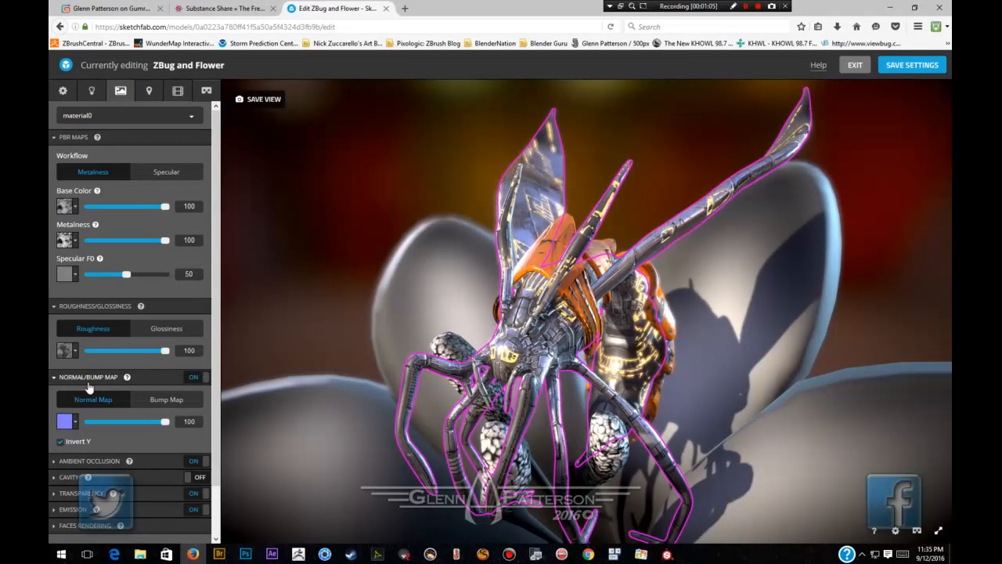
{"action": "left_click", "coordinate": [65, 422]}
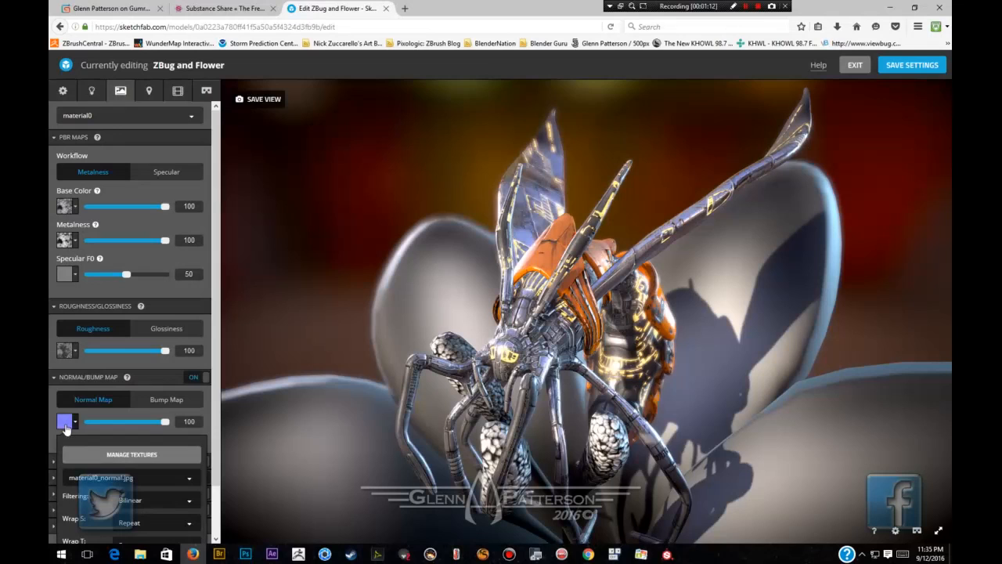
{"action": "left_click", "coordinate": [116, 477]}
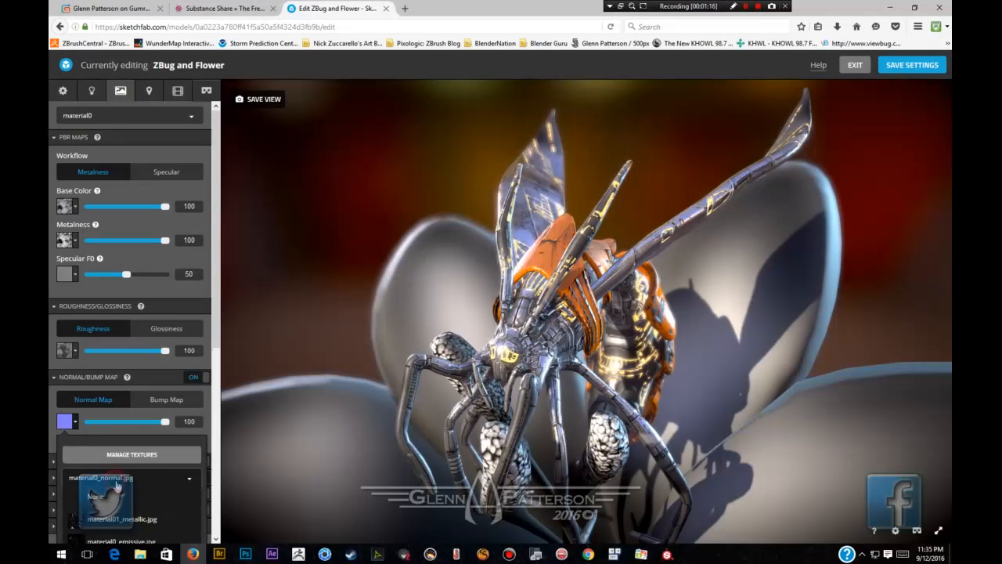
{"action": "scroll", "coordinate": [140, 498], "scroll_direction": "down", "scroll_amount": 3}
{"action": "scroll", "coordinate": [139, 497], "scroll_direction": "down", "scroll_amount": 6}
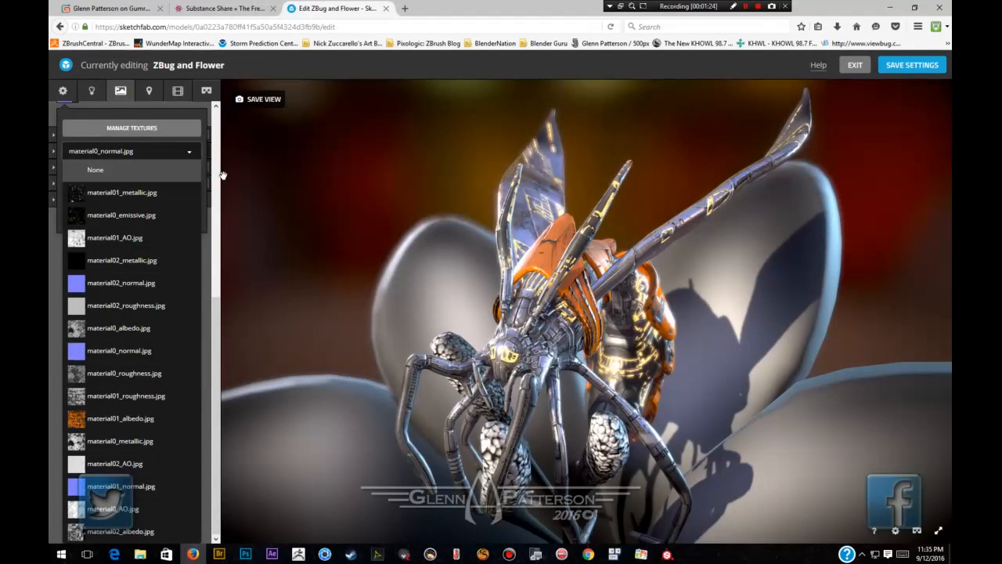
{"action": "left_click", "coordinate": [189, 154]}
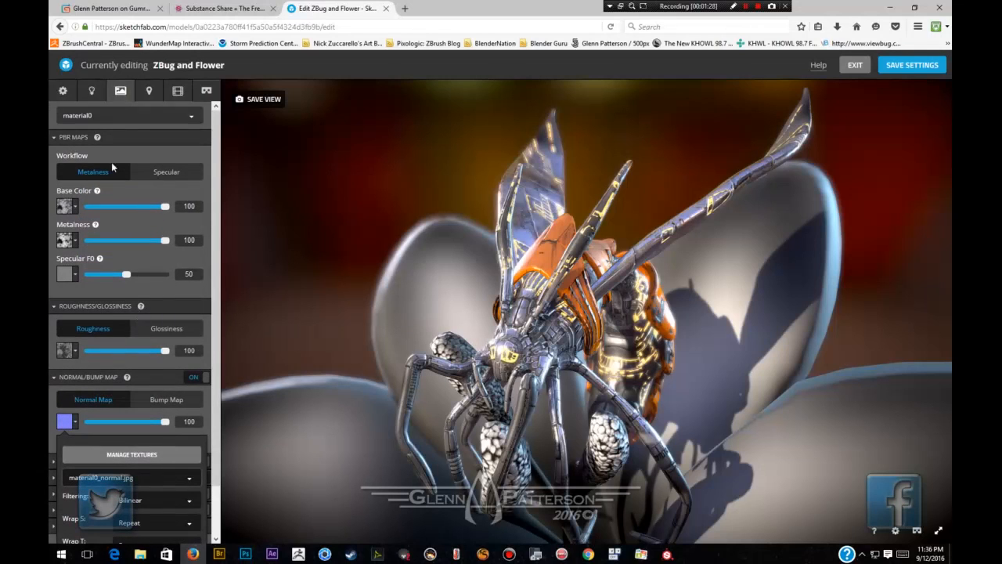
Re-aim the scene's lights by rotating the first directional light, the hemi light and the second directional light.
{"action": "left_click", "coordinate": [93, 91]}
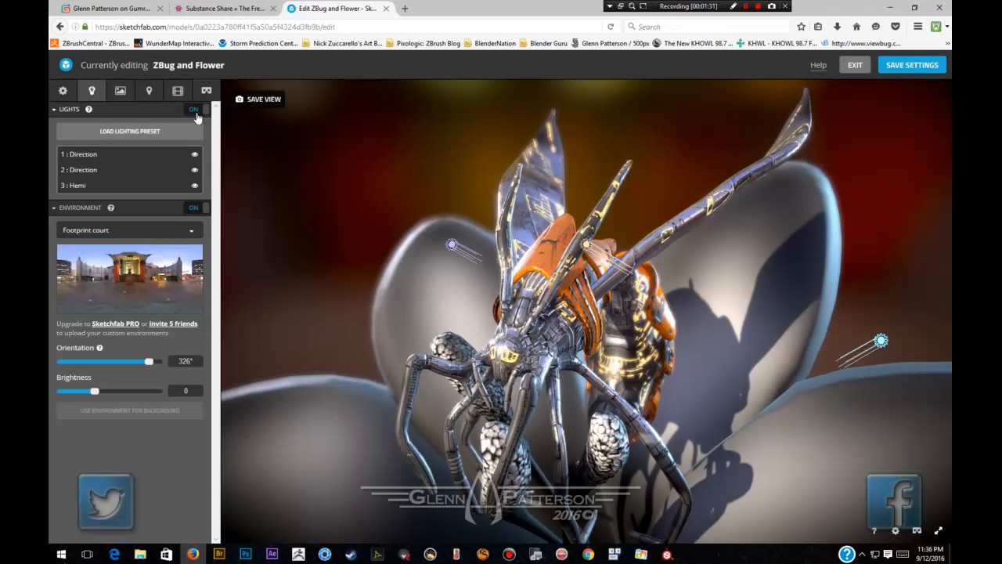
{"action": "left_click", "coordinate": [451, 246]}
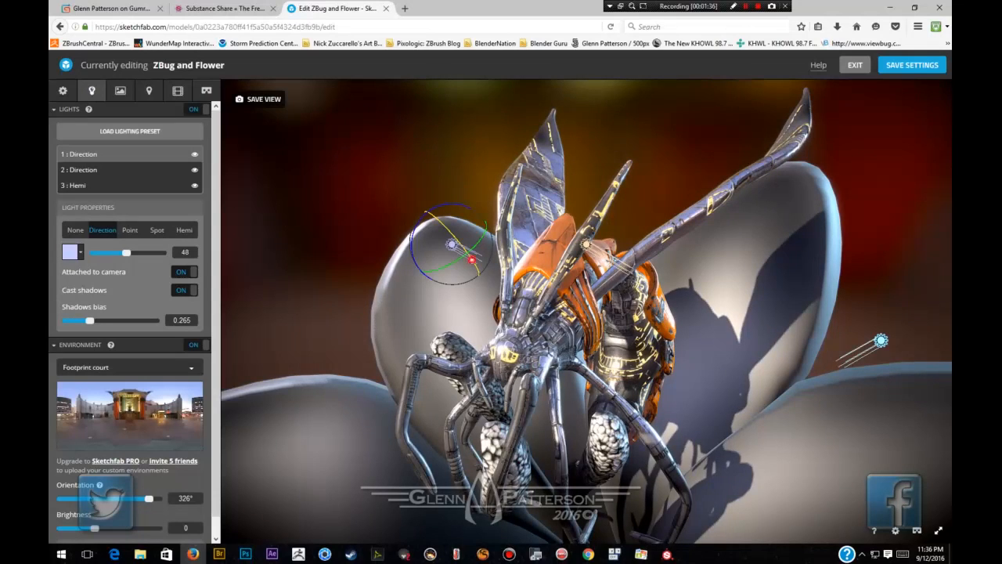
{"action": "mouse_move", "coordinate": [471, 258]}
{"action": "left_mouse_down"}
{"action": "mouse_move", "coordinate": [486, 294]}
{"action": "mouse_move", "coordinate": [462, 274]}
{"action": "left_mouse_up"}
{"action": "left_click", "coordinate": [881, 341]}
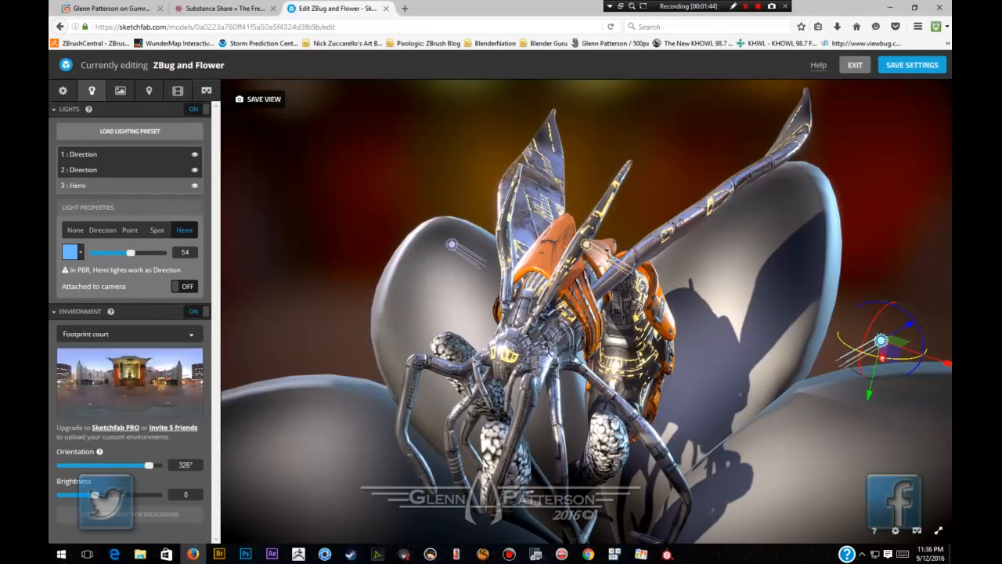
{"action": "left_click_drag", "start_coordinate": [882, 357], "coordinate": [851, 353]}
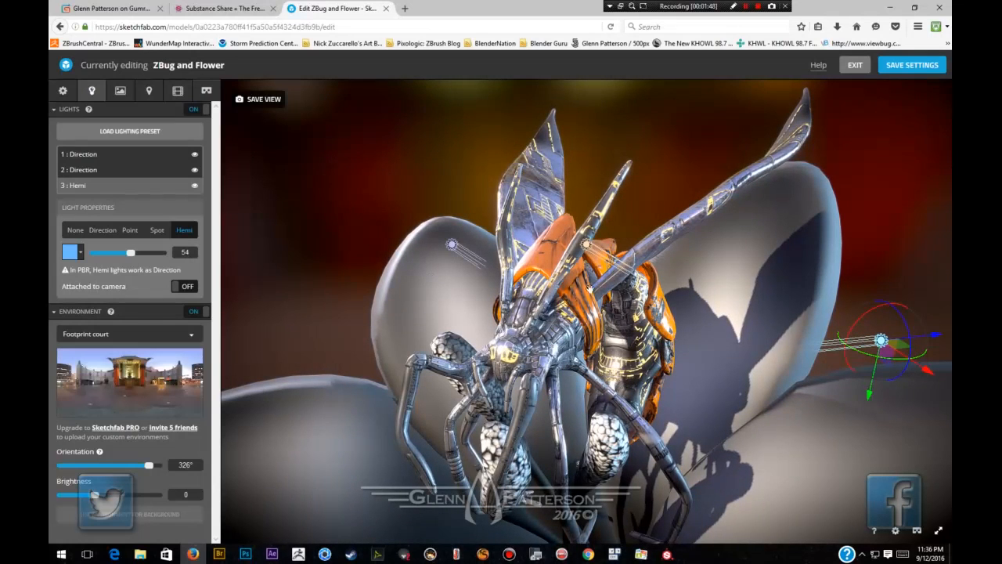
{"action": "left_click", "coordinate": [585, 245]}
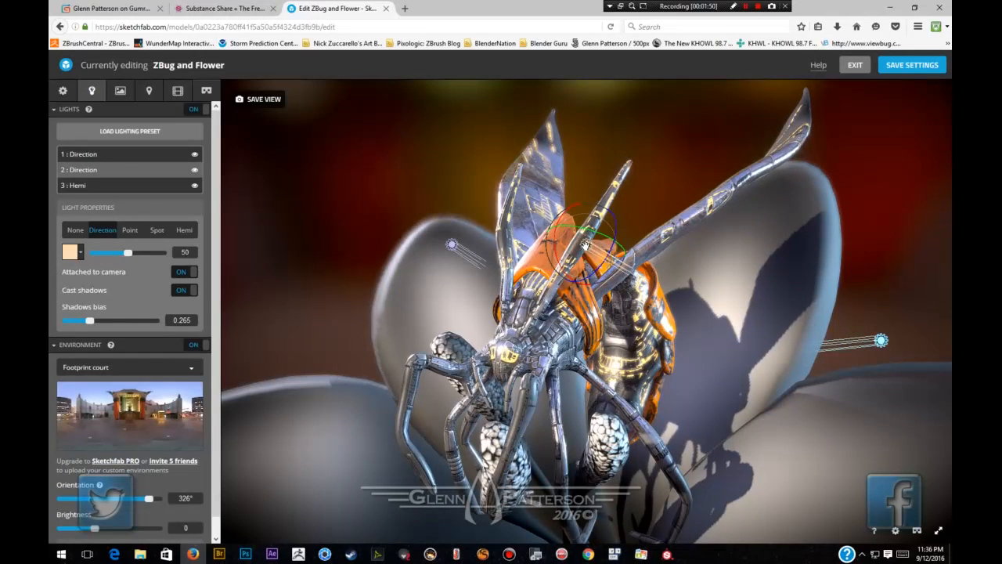
{"action": "left_click_drag", "start_coordinate": [606, 236], "coordinate": [609, 266]}
Examine the scene's depth of field and sharpness post-processing filter settings.
{"action": "left_click", "coordinate": [63, 90]}
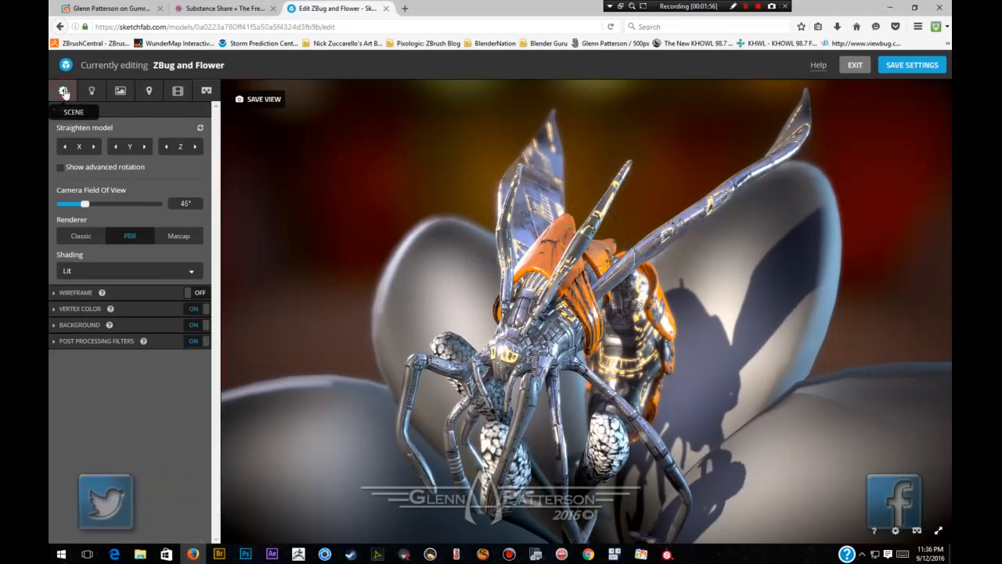
{"action": "left_click", "coordinate": [87, 343]}
{"action": "left_click", "coordinate": [88, 386]}
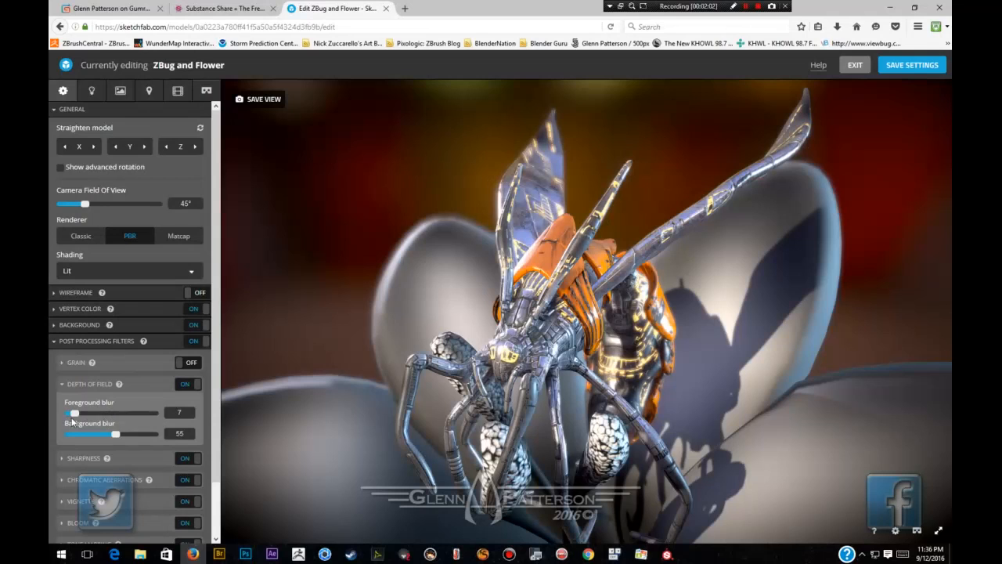
{"action": "scroll", "coordinate": [117, 422], "scroll_direction": "down", "scroll_amount": 2}
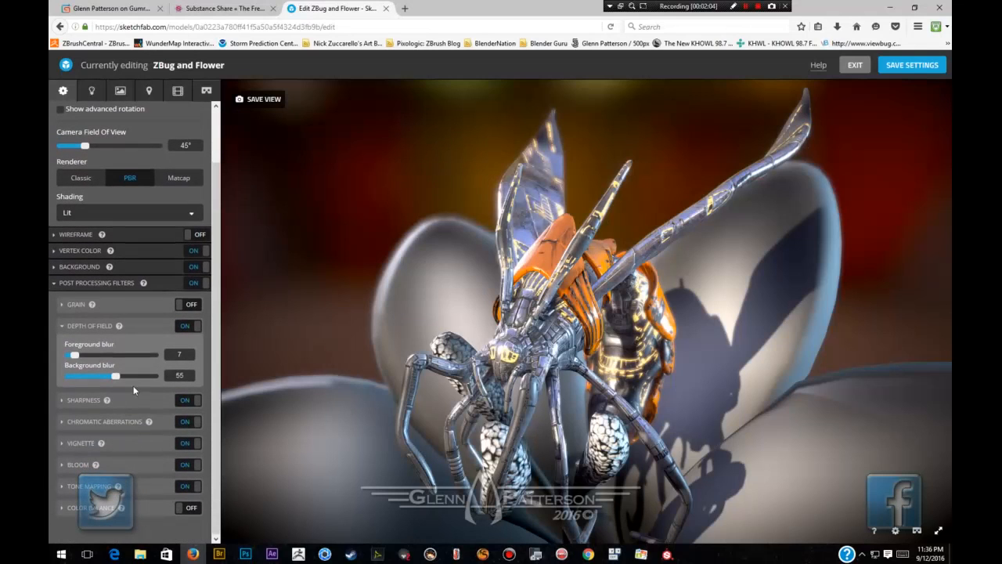
{"action": "left_click", "coordinate": [82, 401]}
{"action": "scroll", "coordinate": [84, 405], "scroll_direction": "down", "scroll_amount": 1}
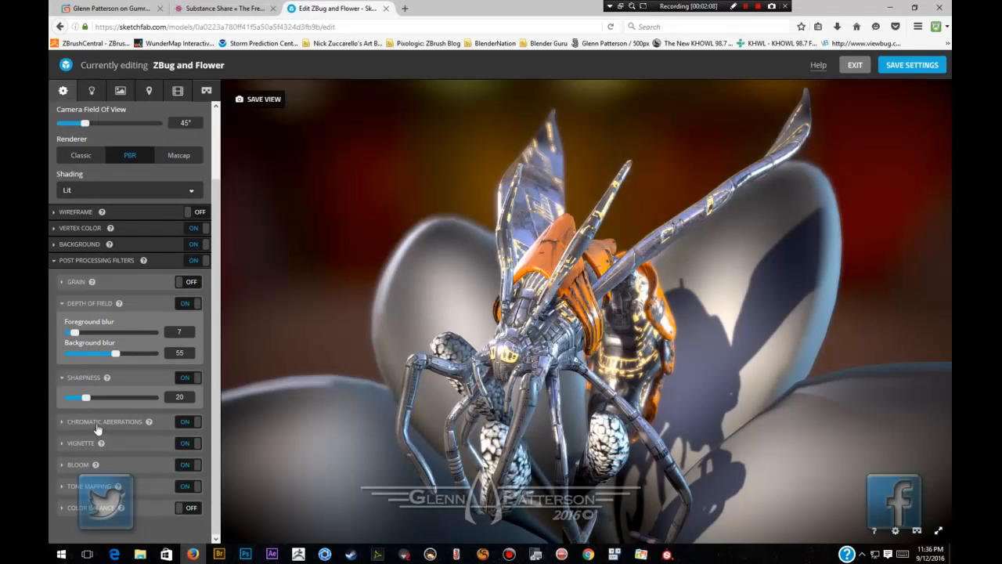
Examine the chromatic aberration, vignette, bloom, tone mapping and color balance filter settings.
{"action": "left_click", "coordinate": [97, 427]}
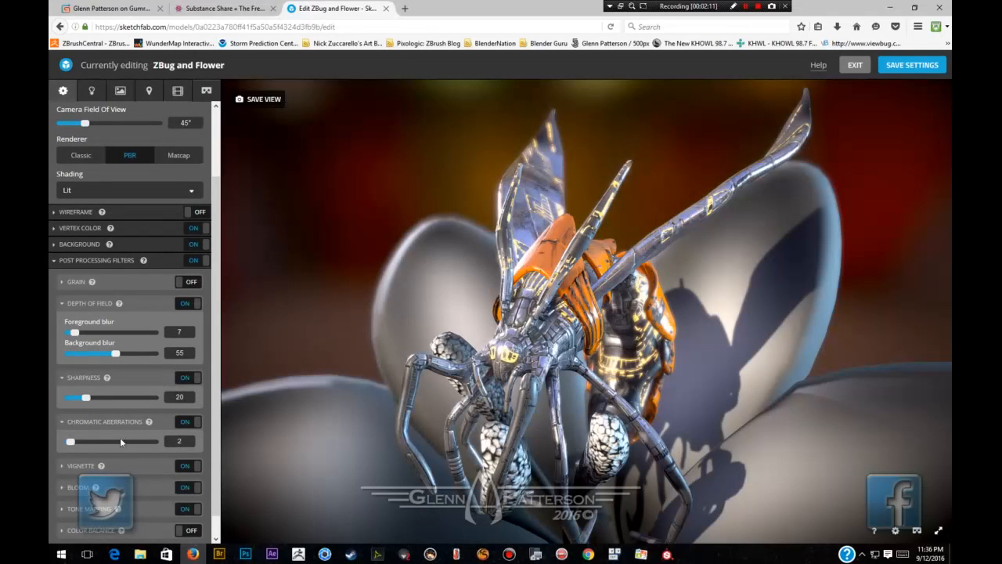
{"action": "left_click", "coordinate": [82, 468]}
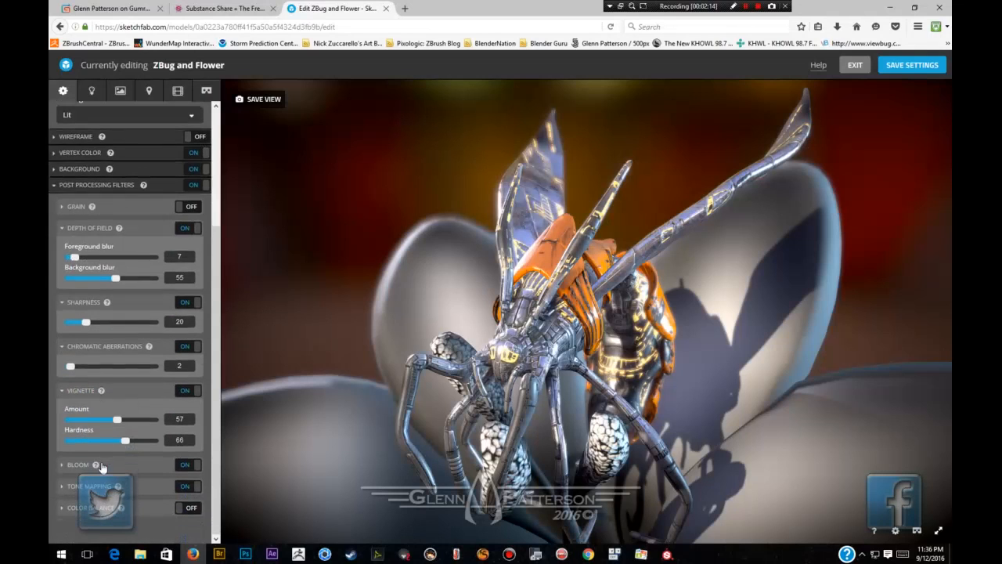
{"action": "left_click", "coordinate": [78, 467]}
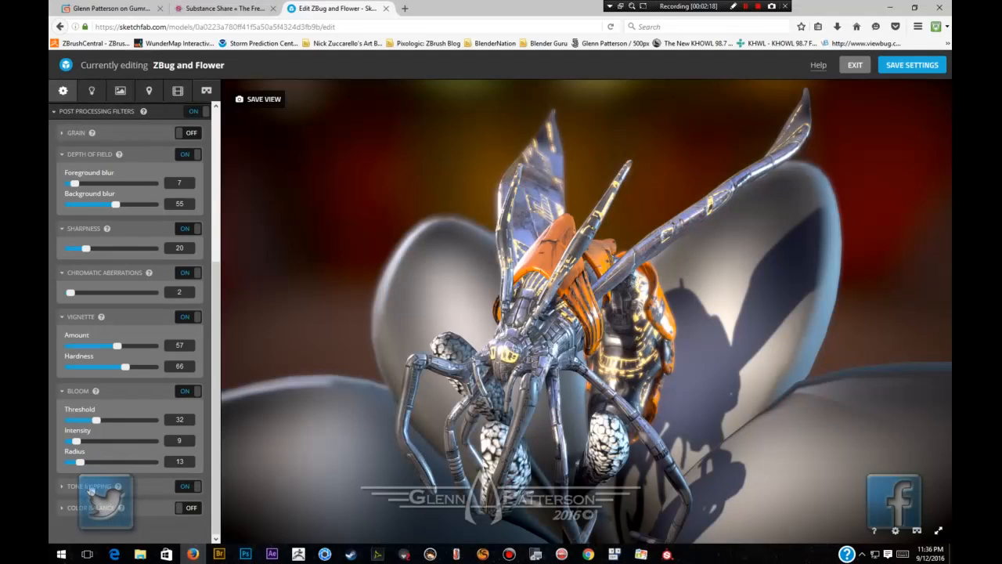
{"action": "left_click", "coordinate": [88, 487]}
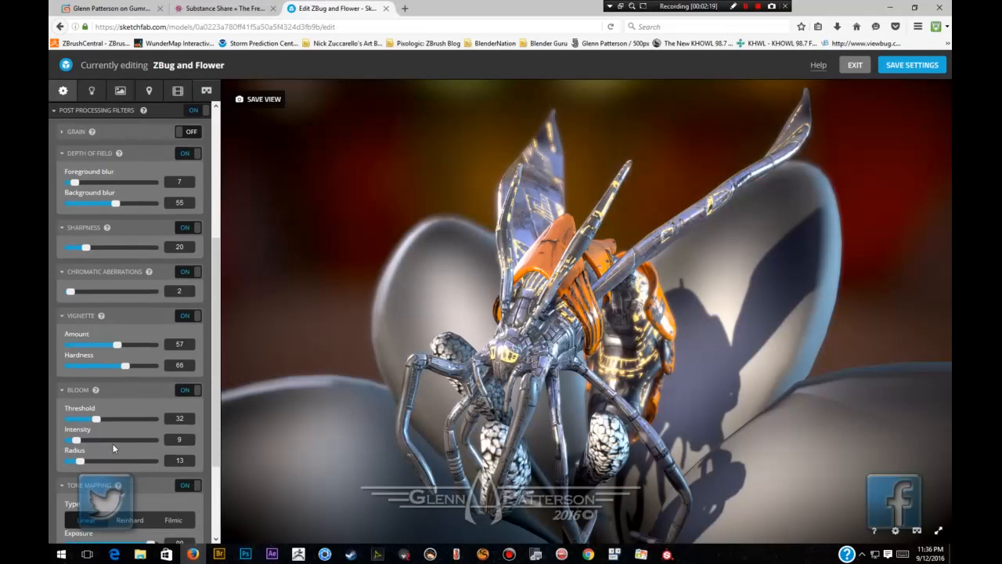
{"action": "scroll", "coordinate": [112, 443], "scroll_direction": "down", "scroll_amount": 2}
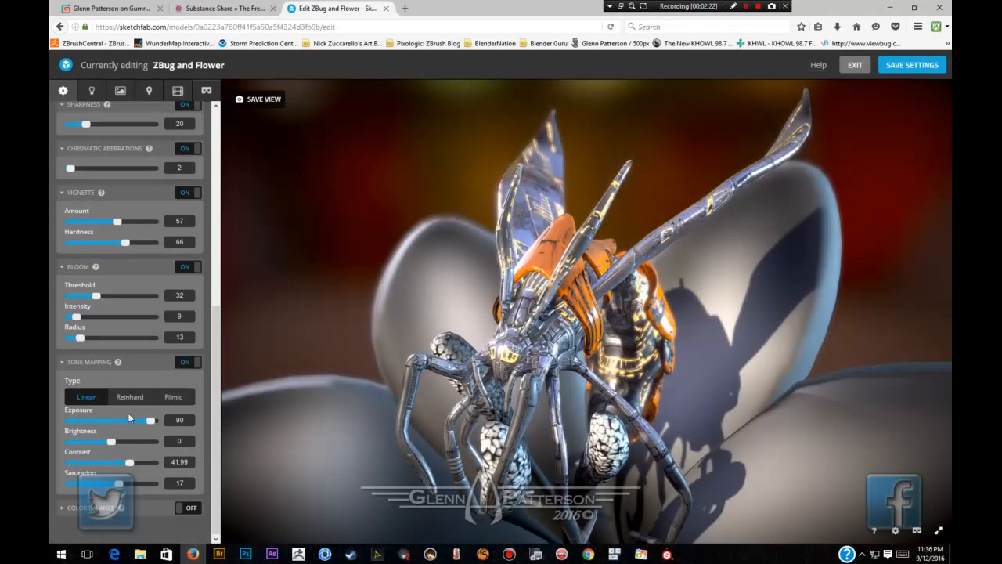
{"action": "left_click", "coordinate": [99, 509]}
{"action": "left_click", "coordinate": [99, 509]}
Set the brightness of the Footprint court lighting environment to 0.39.
{"action": "left_click", "coordinate": [120, 91]}
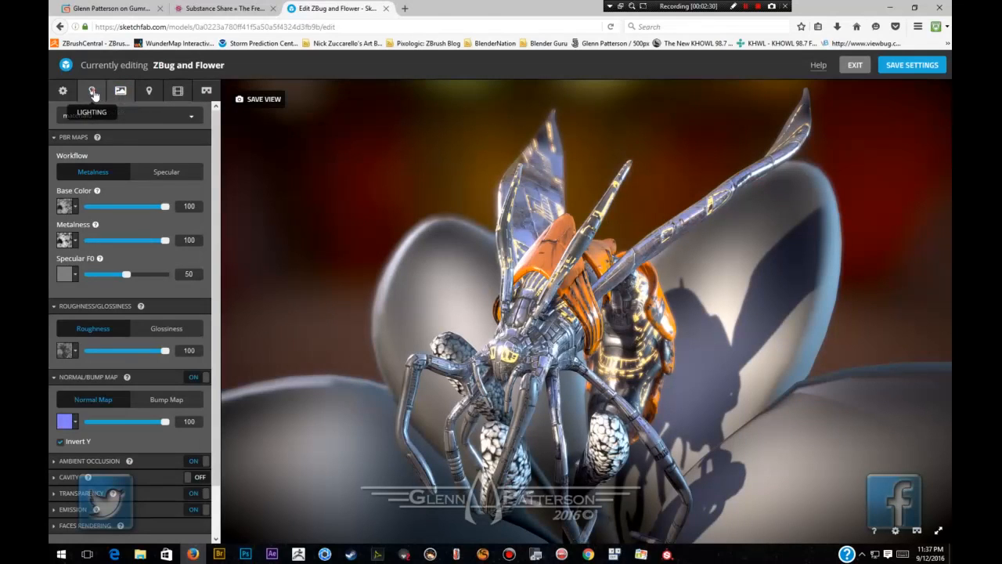
{"action": "left_click", "coordinate": [91, 90]}
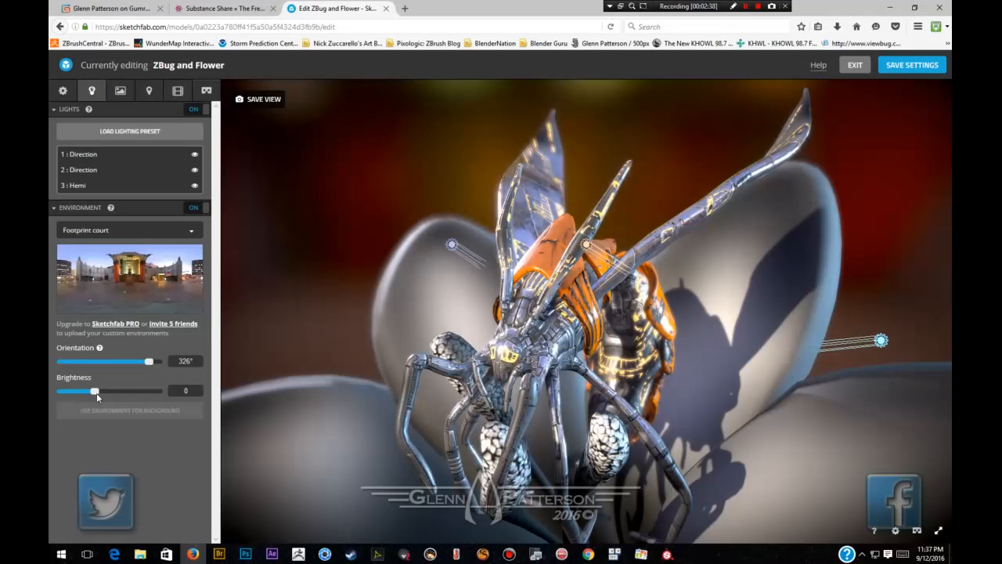
{"action": "left_click_drag", "start_coordinate": [96, 391], "coordinate": [92, 393]}
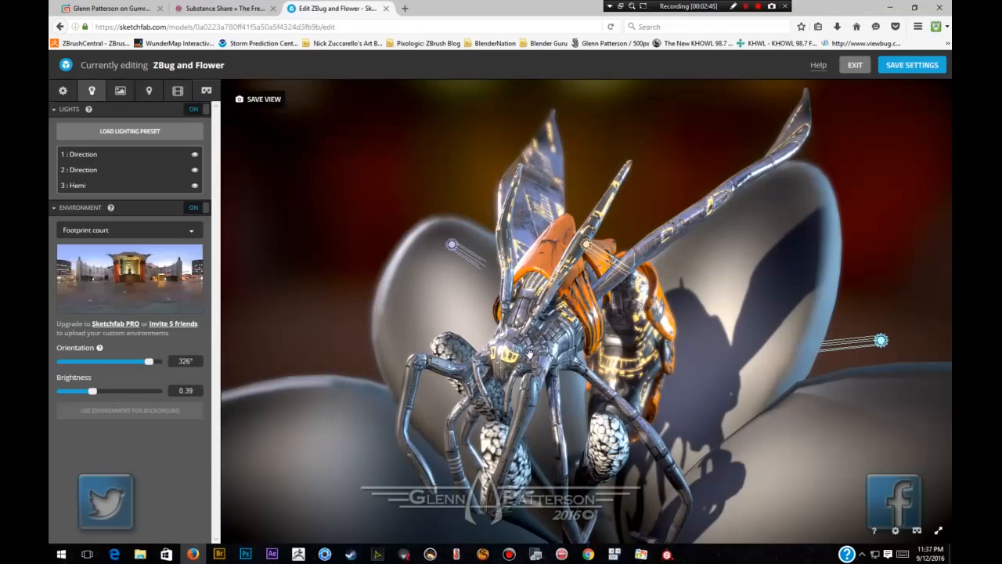
Inspect the lit insect and flower from the side, close up and from the front, checking reflections and cast shadows.
{"action": "left_click_drag", "start_coordinate": [704, 362], "coordinate": [789, 358]}
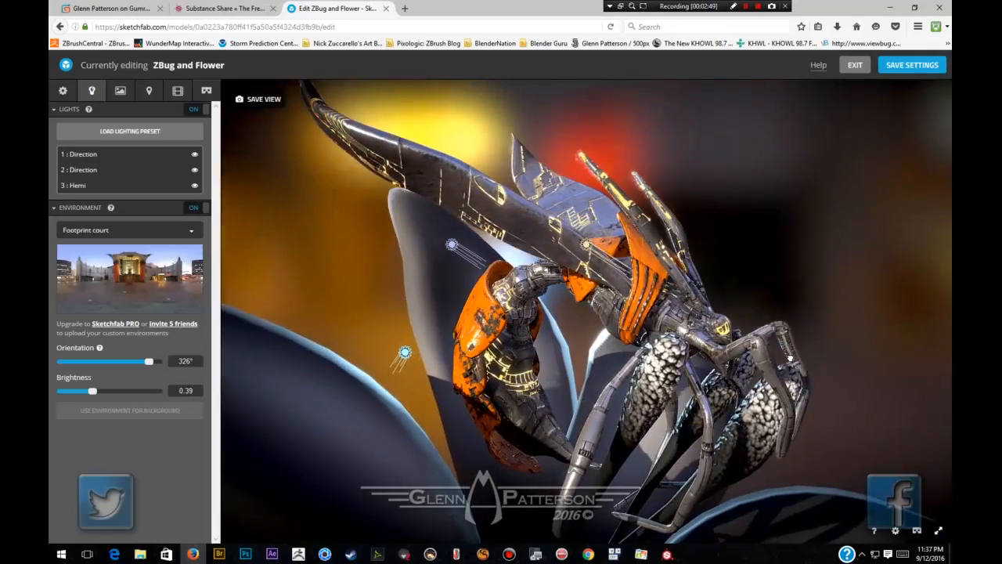
{"action": "scroll", "coordinate": [682, 328], "scroll_direction": "down", "scroll_amount": 3}
{"action": "scroll", "coordinate": [680, 328], "scroll_direction": "up", "scroll_amount": 6}
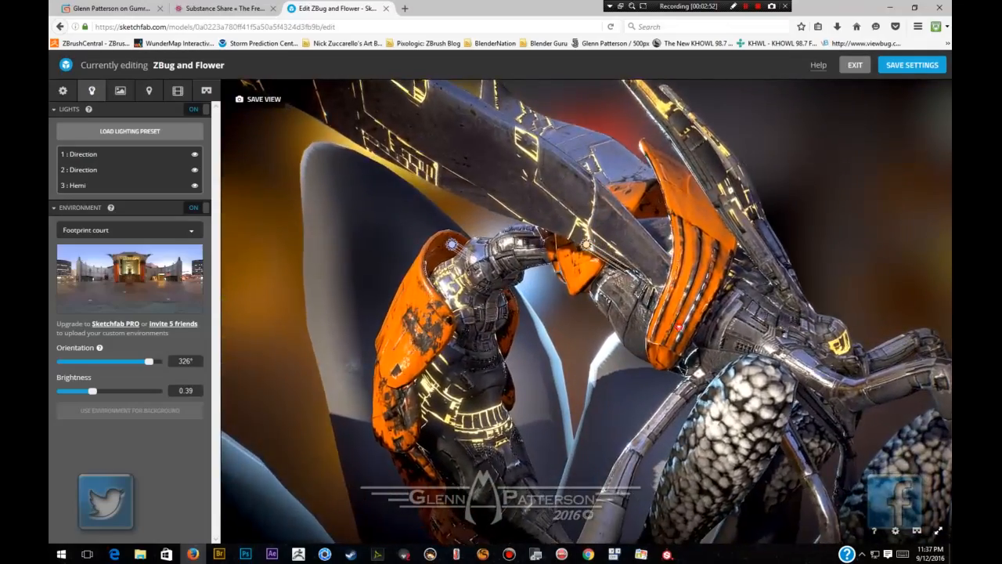
{"action": "left_click_drag", "start_coordinate": [680, 327], "coordinate": [565, 361]}
{"action": "scroll", "coordinate": [577, 373], "scroll_direction": "down", "scroll_amount": 5}
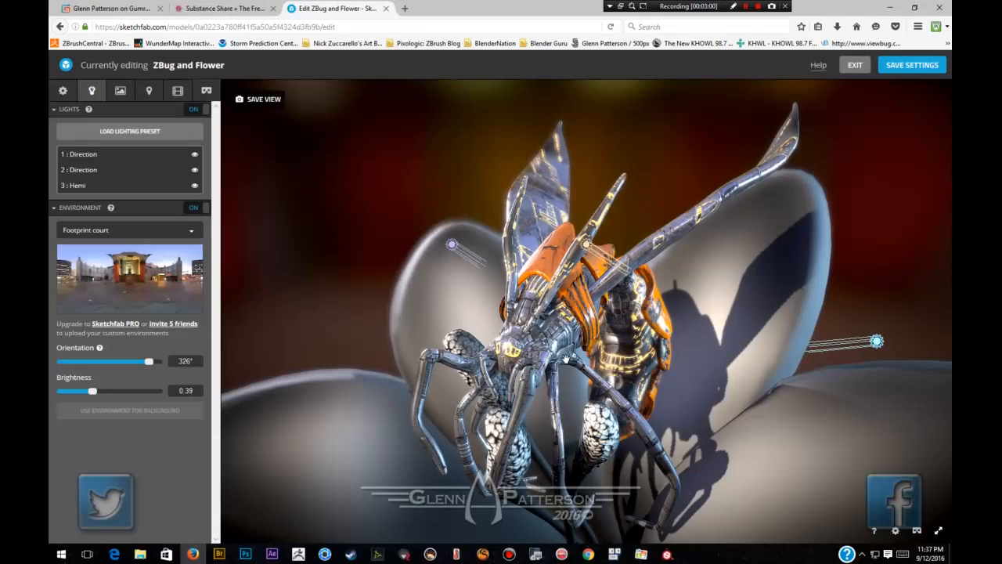
{"action": "left_click_drag", "start_coordinate": [616, 352], "coordinate": [578, 397]}
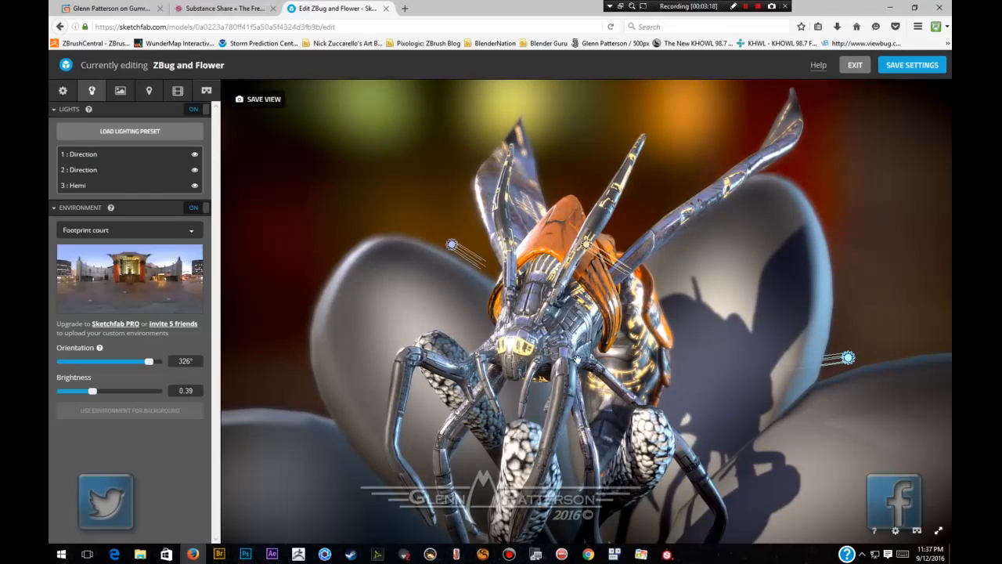
{"action": "left_click_drag", "start_coordinate": [585, 366], "coordinate": [576, 368]}
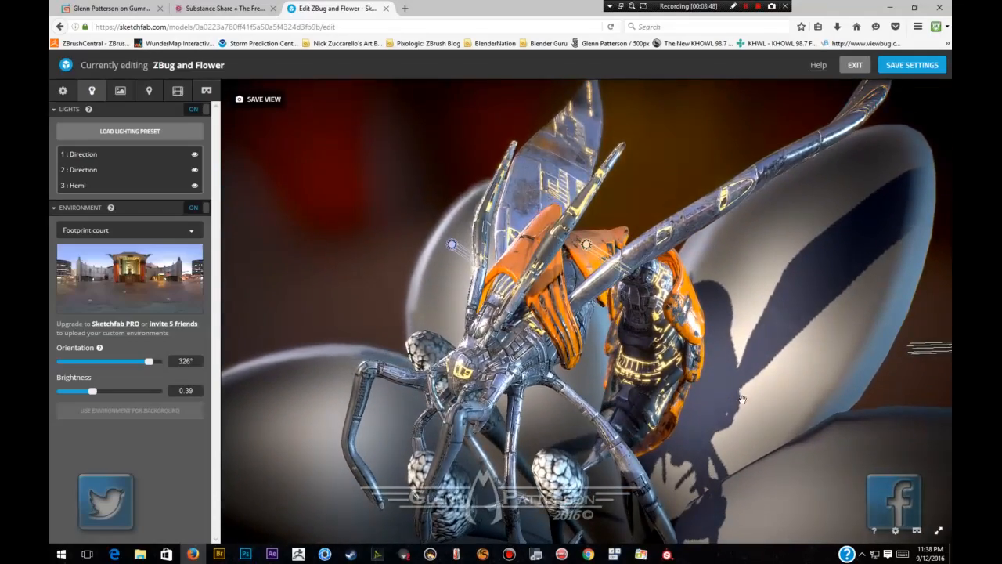
{"action": "mouse_move", "coordinate": [748, 415]}
{"action": "left_mouse_down"}
{"action": "mouse_move", "coordinate": [741, 413]}
{"action": "mouse_move", "coordinate": [755, 413]}
{"action": "left_mouse_up"}
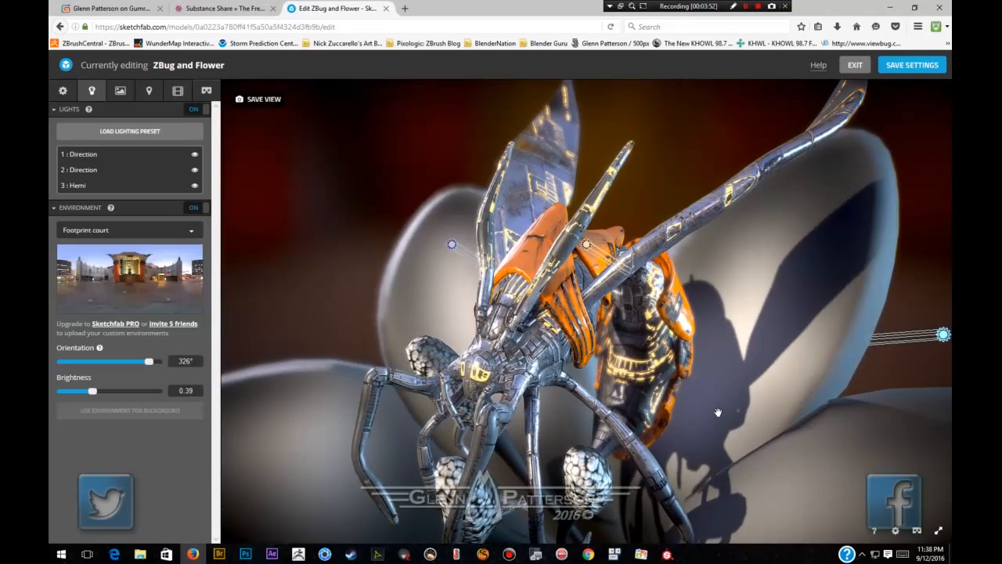
{"action": "mouse_move", "coordinate": [716, 413]}
{"action": "left_mouse_down"}
{"action": "mouse_move", "coordinate": [699, 413]}
{"action": "mouse_move", "coordinate": [719, 413]}
{"action": "left_mouse_up"}
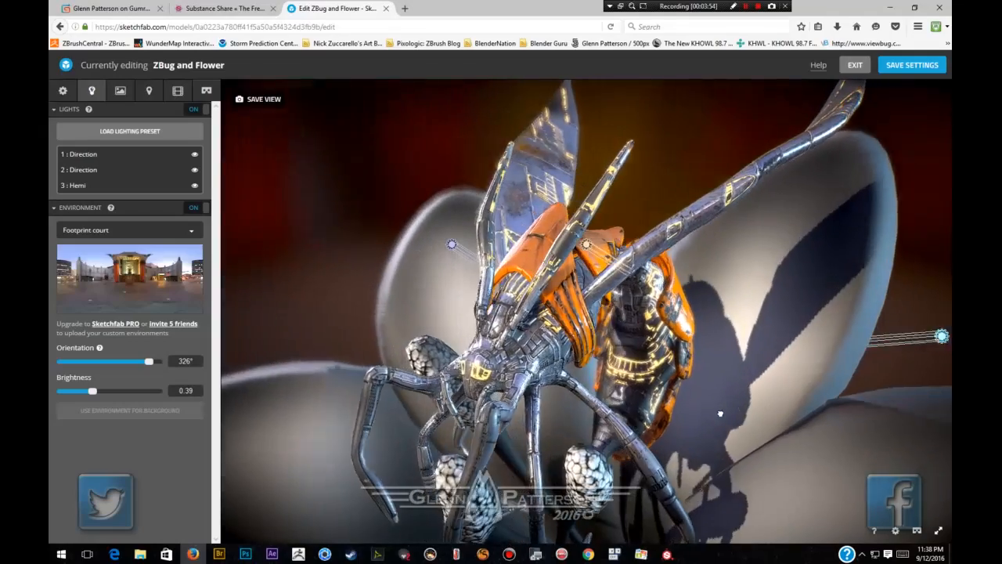
{"action": "mouse_move", "coordinate": [590, 338]}
{"action": "left_mouse_down"}
{"action": "mouse_move", "coordinate": [636, 329]}
{"action": "mouse_move", "coordinate": [607, 343]}
{"action": "mouse_move", "coordinate": [576, 325]}
{"action": "left_mouse_up"}
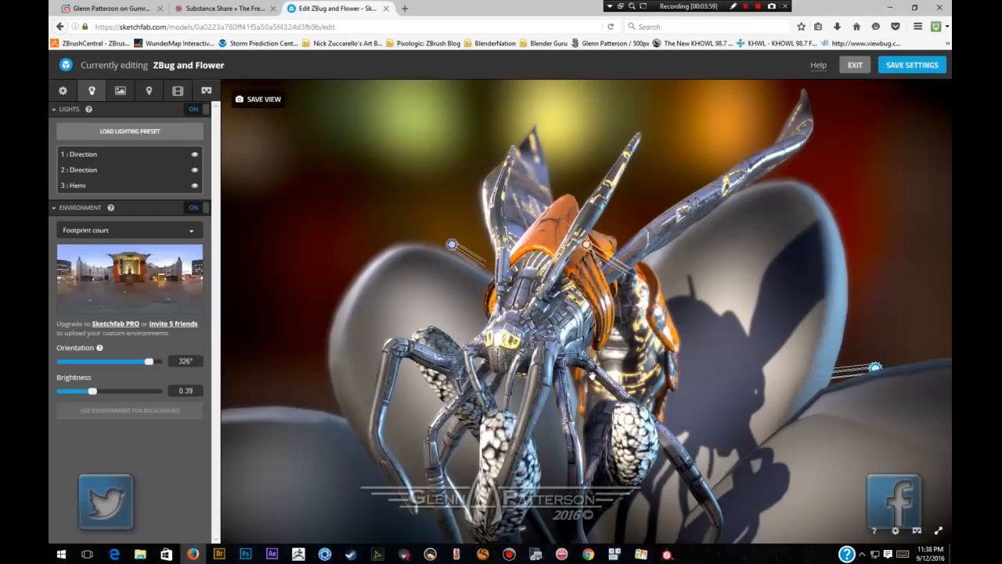
{"action": "mouse_move", "coordinate": [591, 376]}
{"action": "left_mouse_down"}
{"action": "mouse_move", "coordinate": [702, 387]}
{"action": "mouse_move", "coordinate": [696, 397]}
{"action": "mouse_move", "coordinate": [554, 377]}
{"action": "mouse_move", "coordinate": [578, 391]}
{"action": "mouse_move", "coordinate": [599, 387]}
{"action": "mouse_move", "coordinate": [588, 380]}
{"action": "left_mouse_up"}
{"action": "left_click_drag", "start_coordinate": [750, 332], "coordinate": [740, 336]}
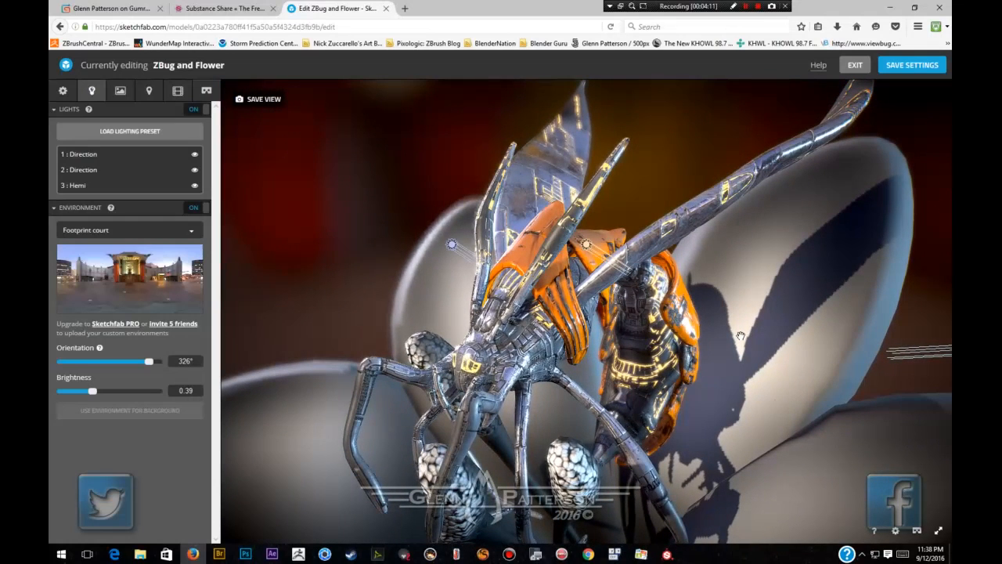